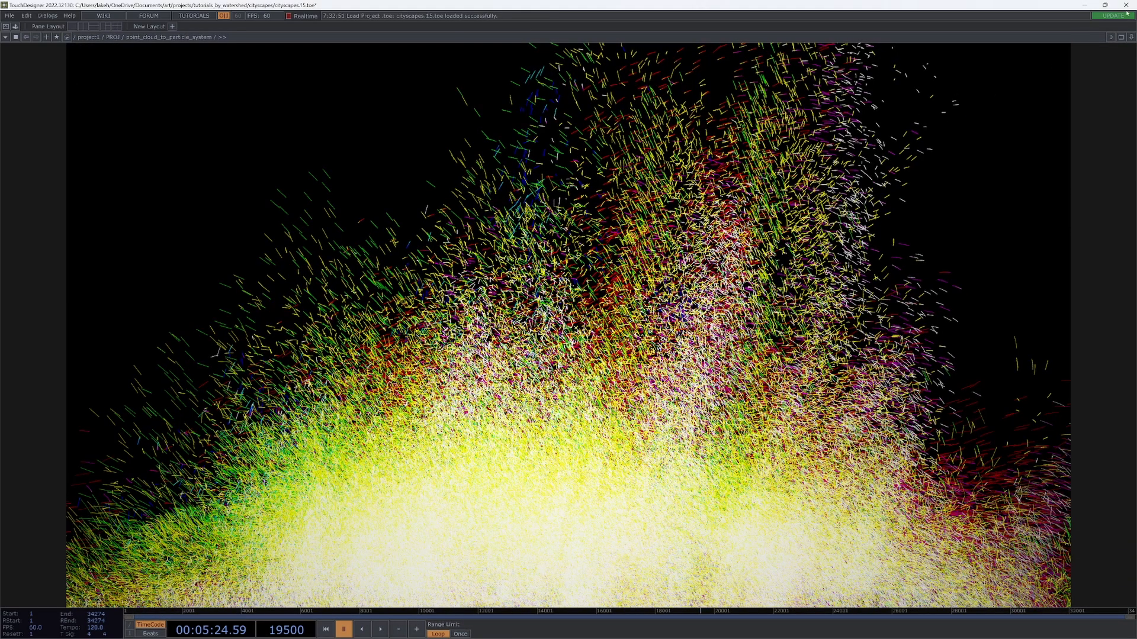
# Step: Switch to a maximized web browser, search for "open street map" and open the OpenStreetMap website
pyautogui.click(1126, 4)
pyautogui.click(318, 175)
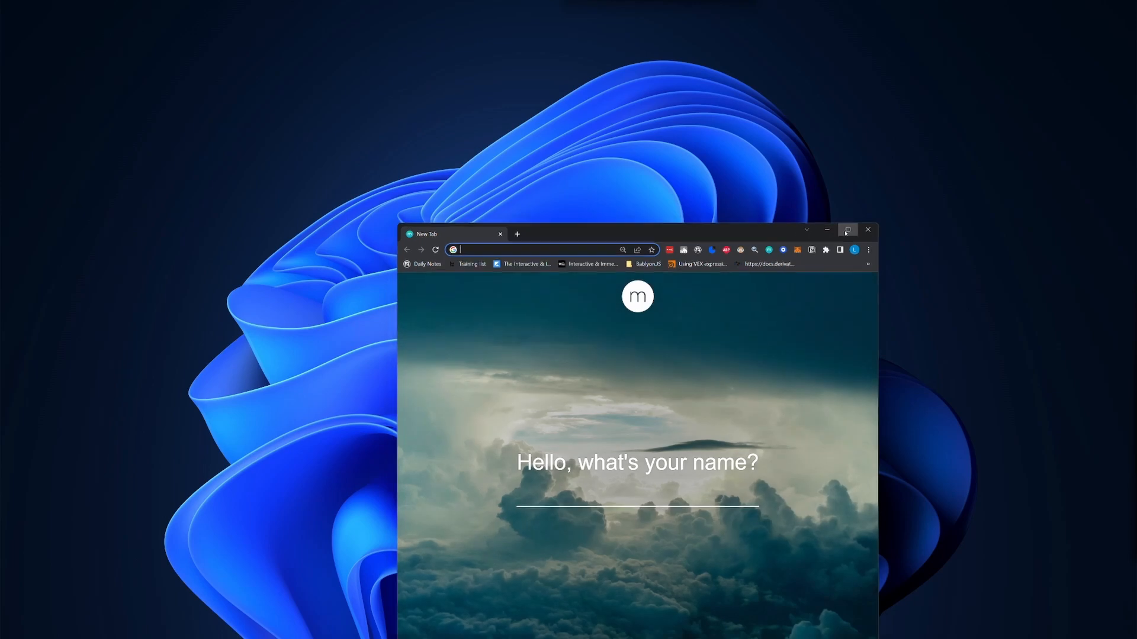
pyautogui.click(848, 231)
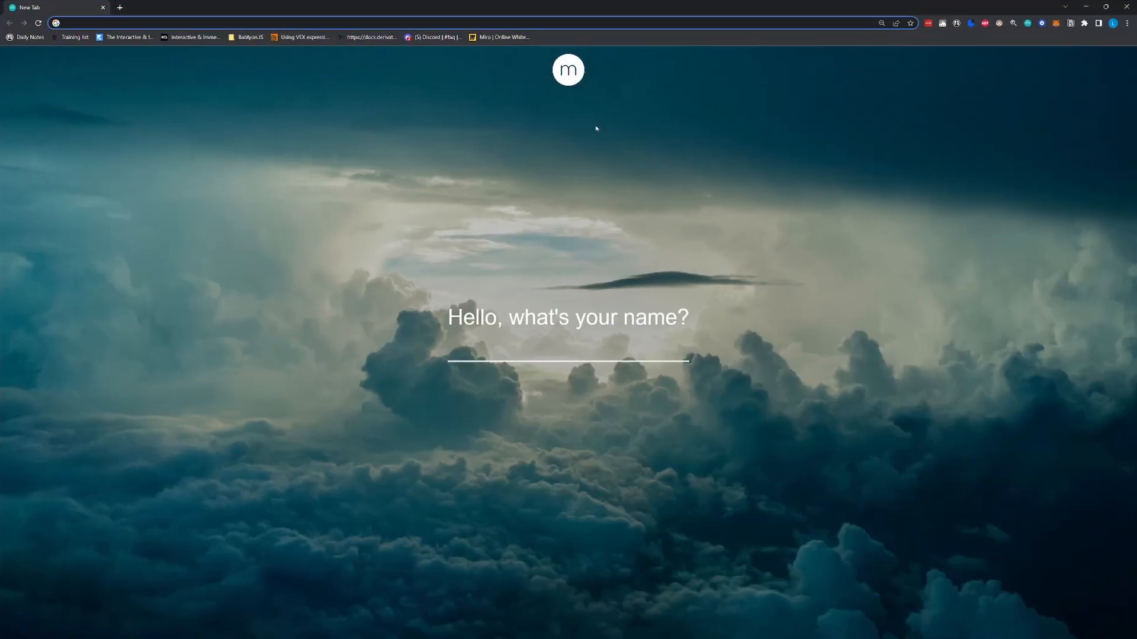
pyautogui.write('open street map')
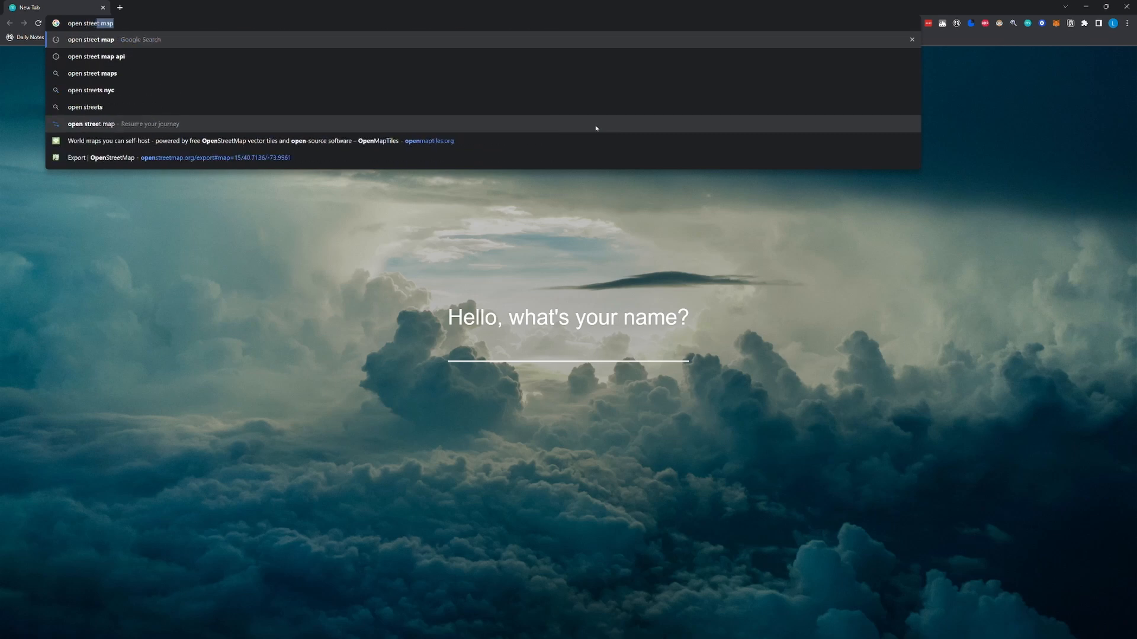
pyautogui.press('Return')
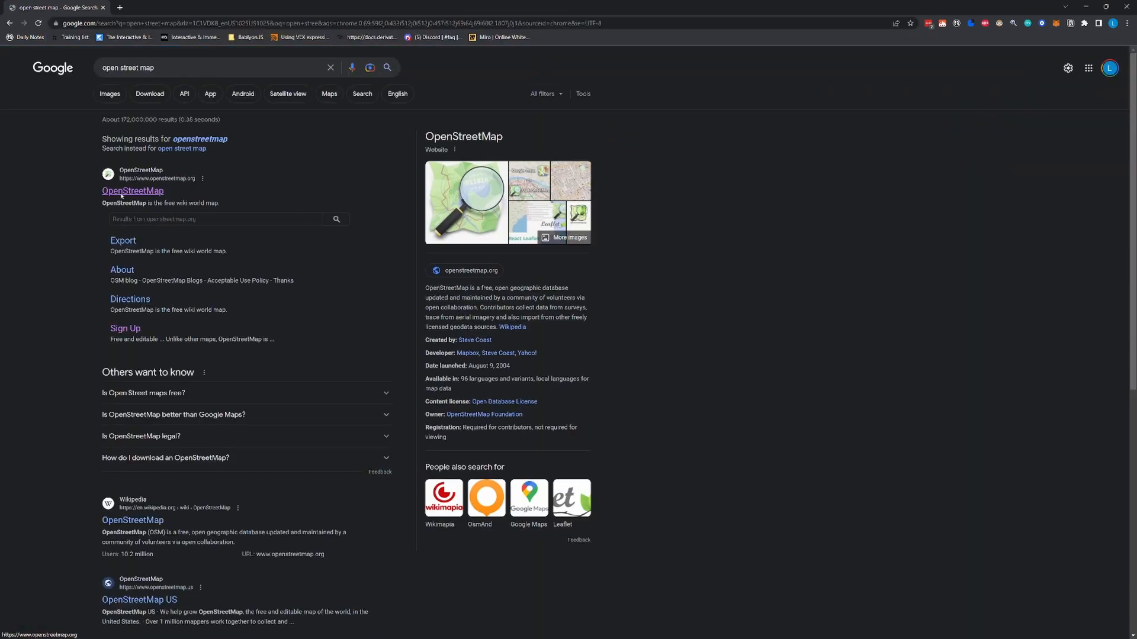
pyautogui.click(121, 194)
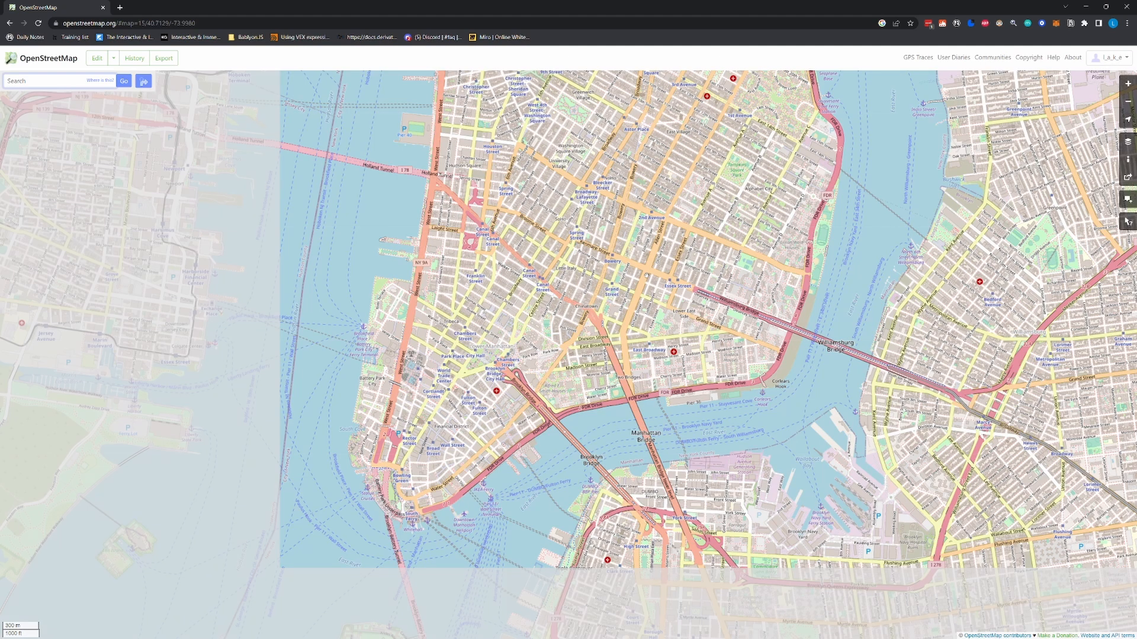
# Step: Export the central Philadelphia area between latitudes 39.9454 and 39.9625 and longitudes -75.1643 and -75.1398 as map.osm
pyautogui.scroll(-2, 663, 324)
pyautogui.scroll(-5, 663, 324)
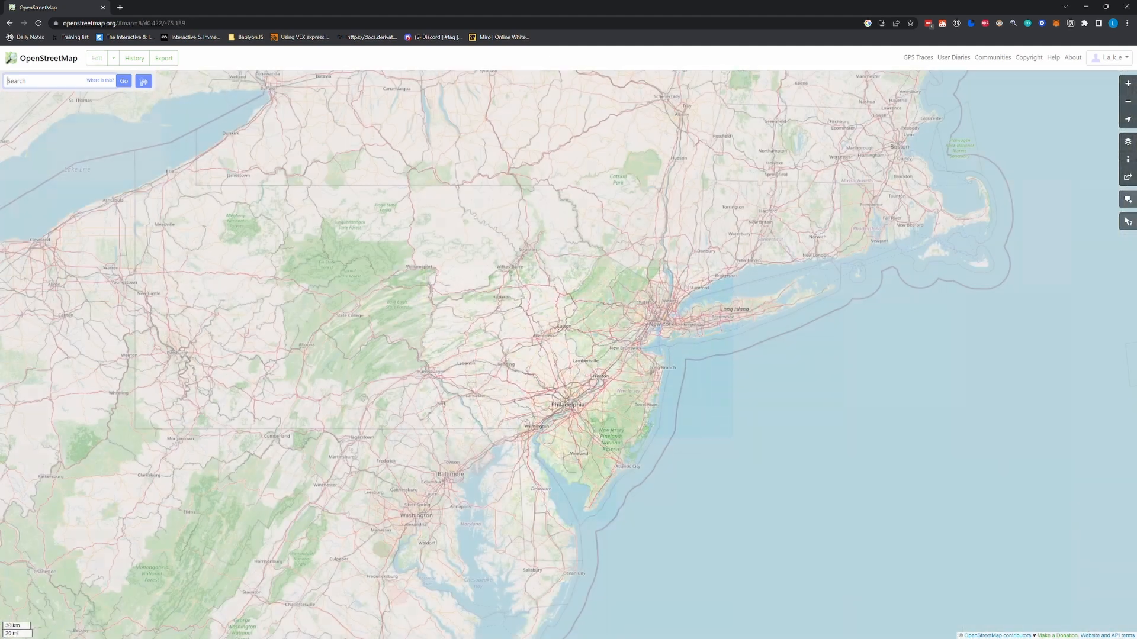
pyautogui.moveTo(567, 335); pyautogui.dragTo(798, 331)
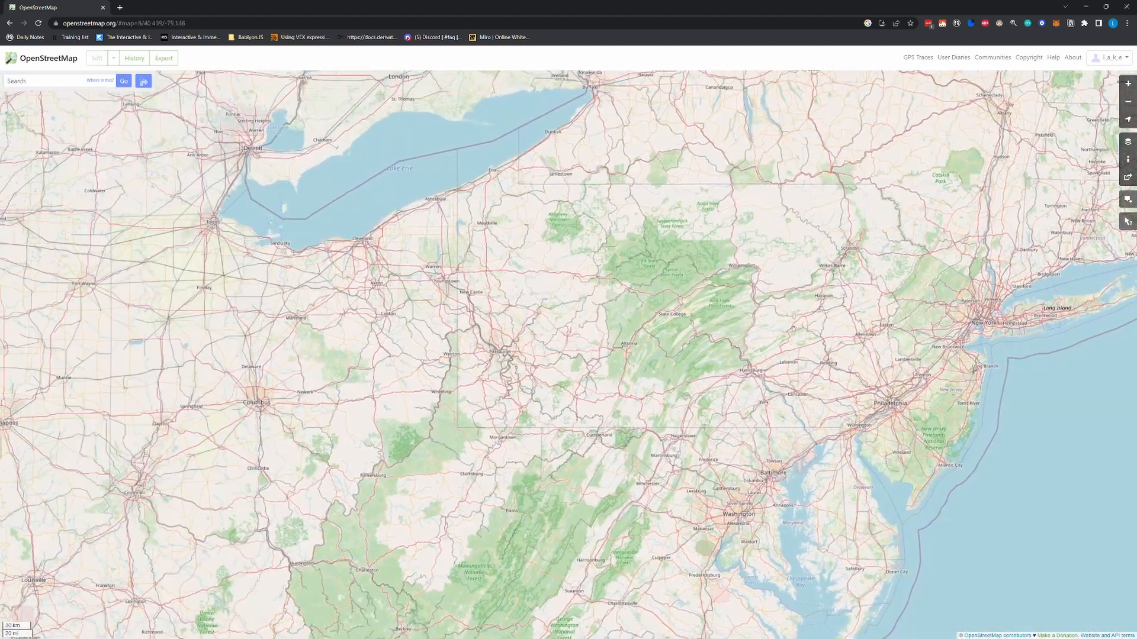
pyautogui.scroll(-1, 798, 330)
pyautogui.scroll(9, 836, 358)
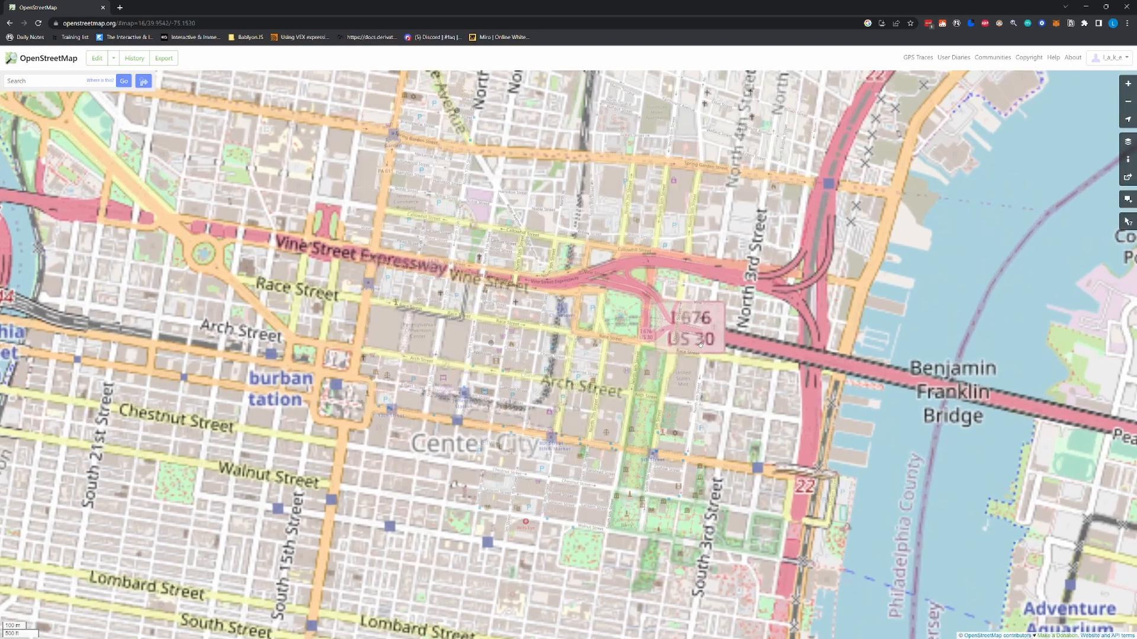
pyautogui.moveTo(604, 415); pyautogui.dragTo(647, 338)
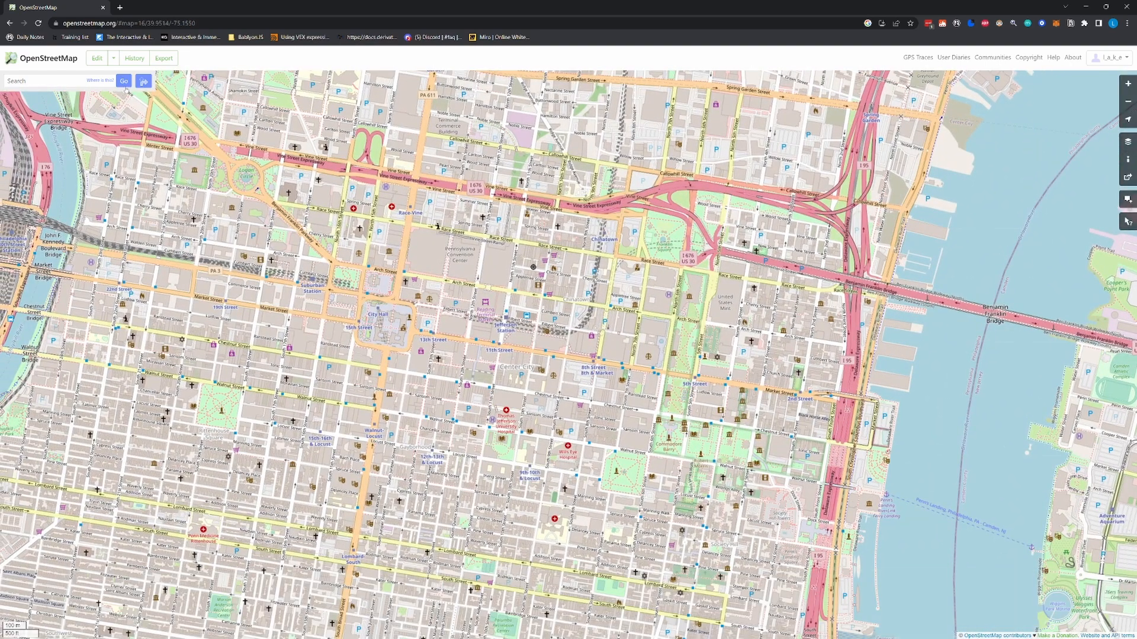
pyautogui.moveTo(153, 74); pyautogui.dragTo(54, 81)
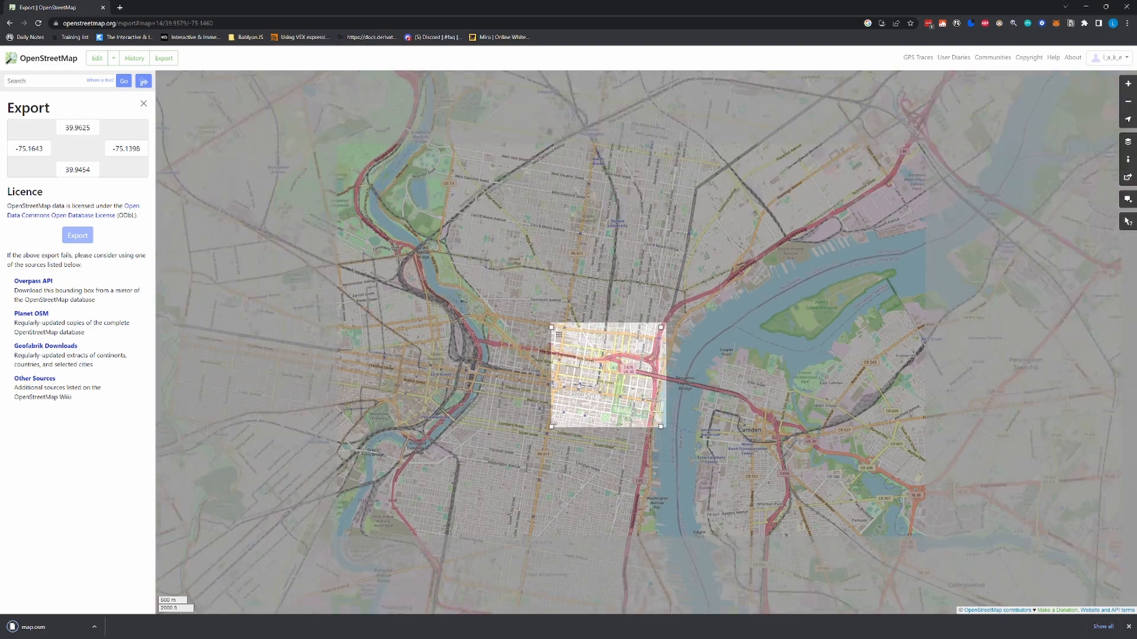
# Step: Enlarge the export area over Philadelphia to the south and west, to latitude 39.9296 and longitude -75.1968
pyautogui.scroll(-2, 662, 402)
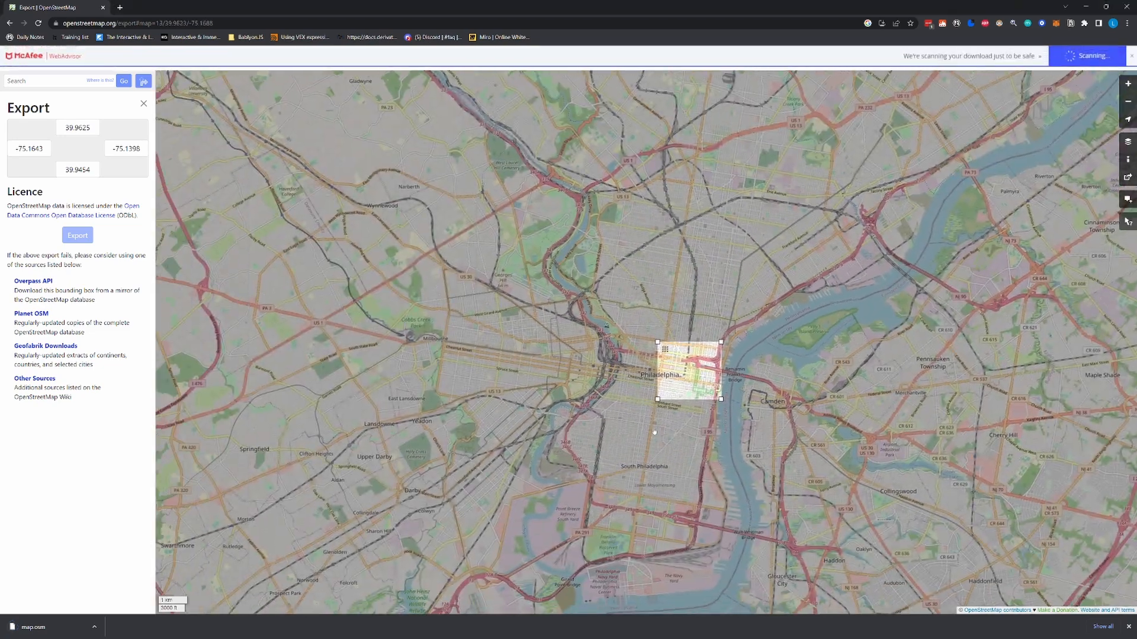
pyautogui.moveTo(658, 400); pyautogui.dragTo(573, 453)
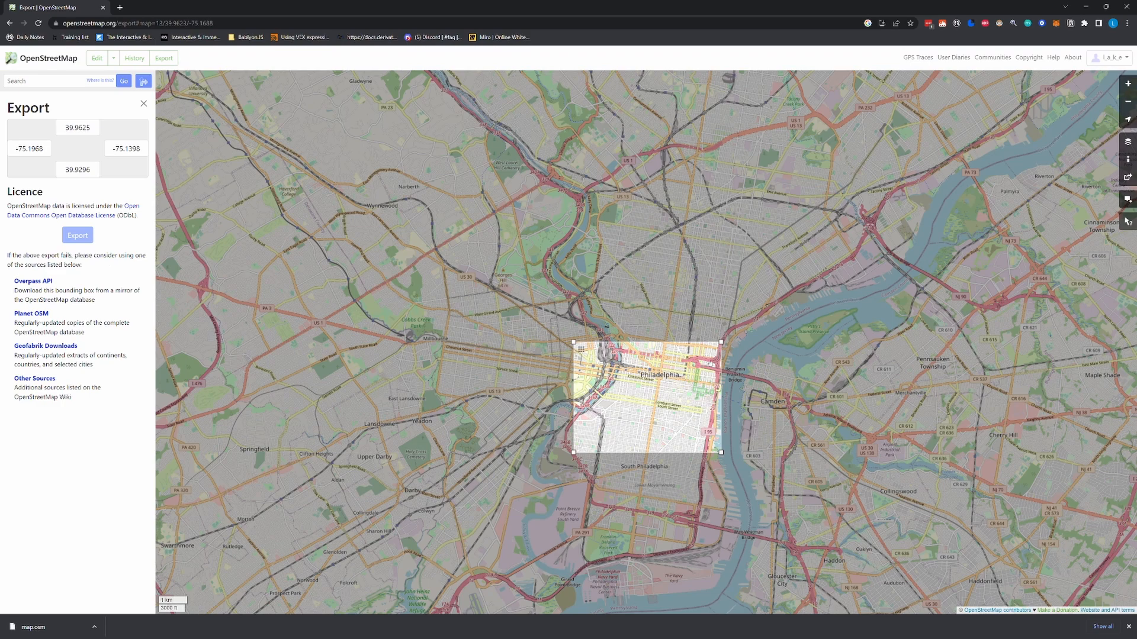
pyautogui.scroll(2, 670, 409)
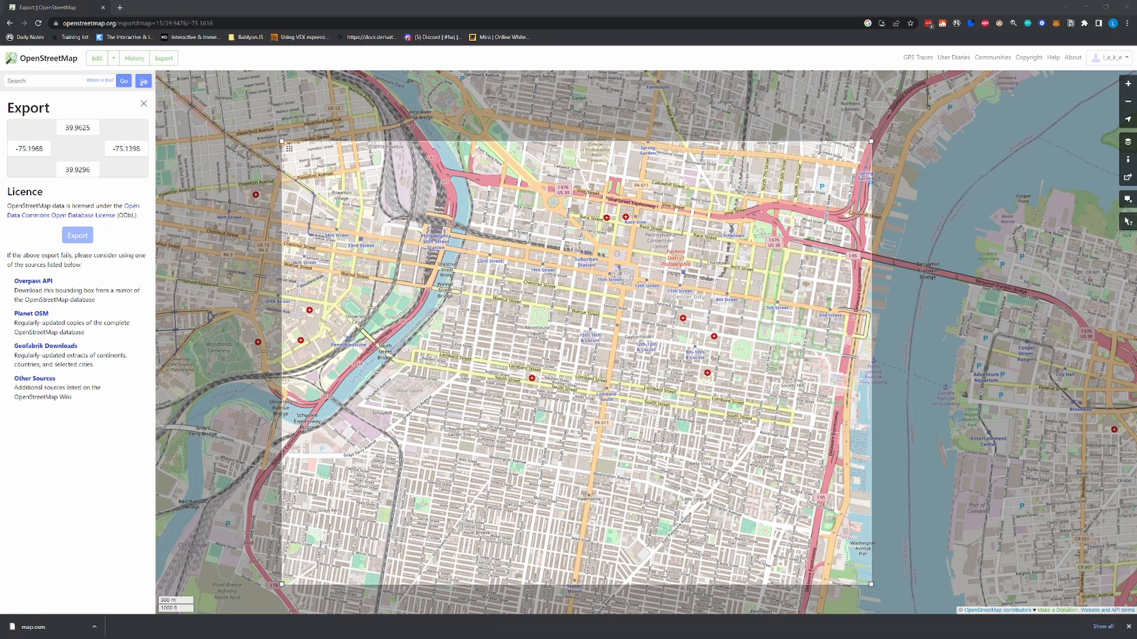
pyautogui.click(597, 9)
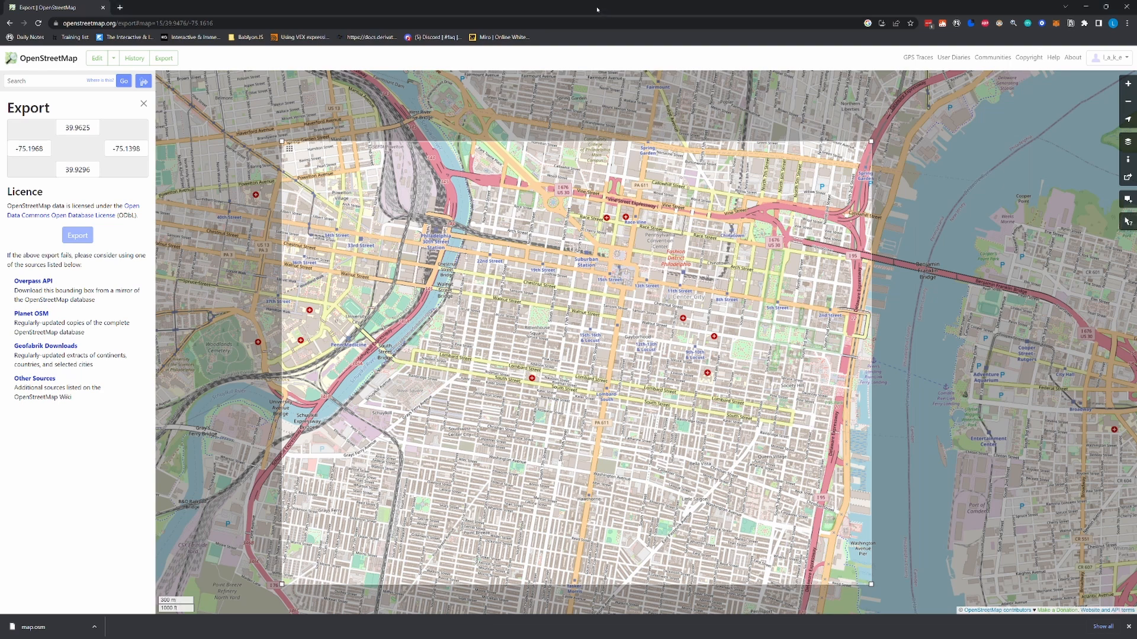
# Step: Search the web for "qgis" in a new browser tab and open the QGIS project's website
pyautogui.click(121, 8)
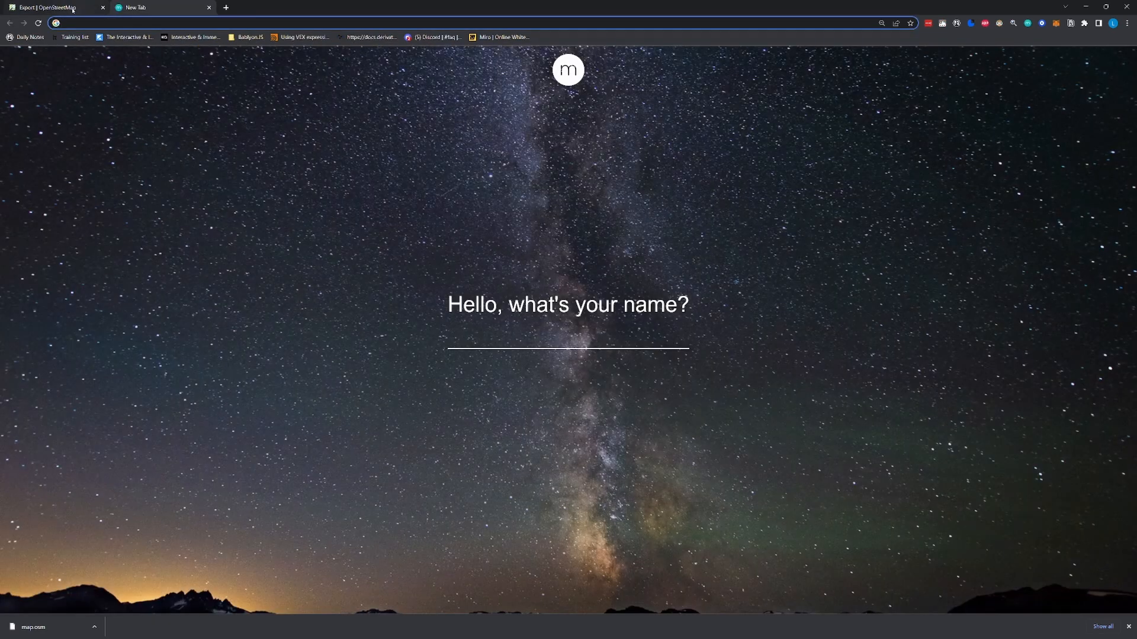
pyautogui.click(72, 9)
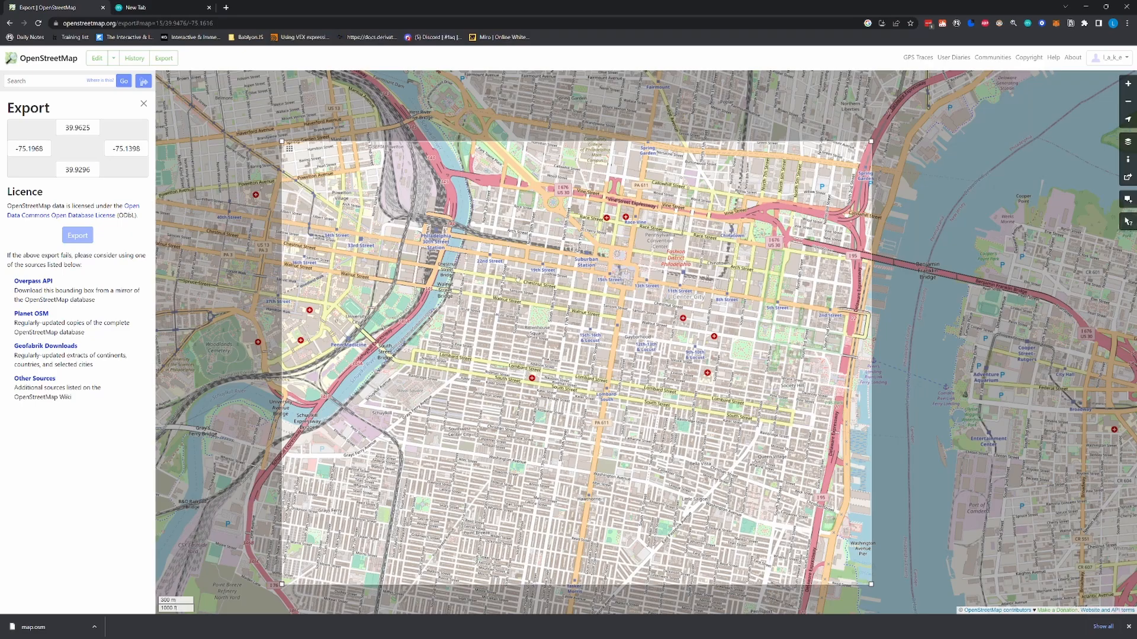
pyautogui.click(185, 11)
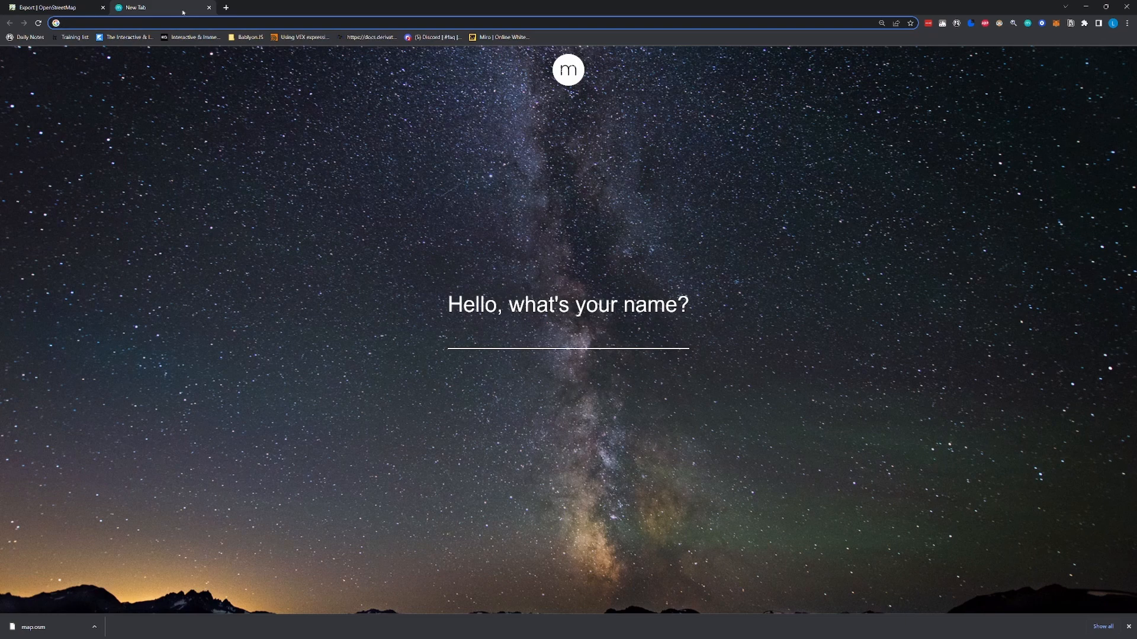
pyautogui.write('qgis')
pyautogui.press('Return')
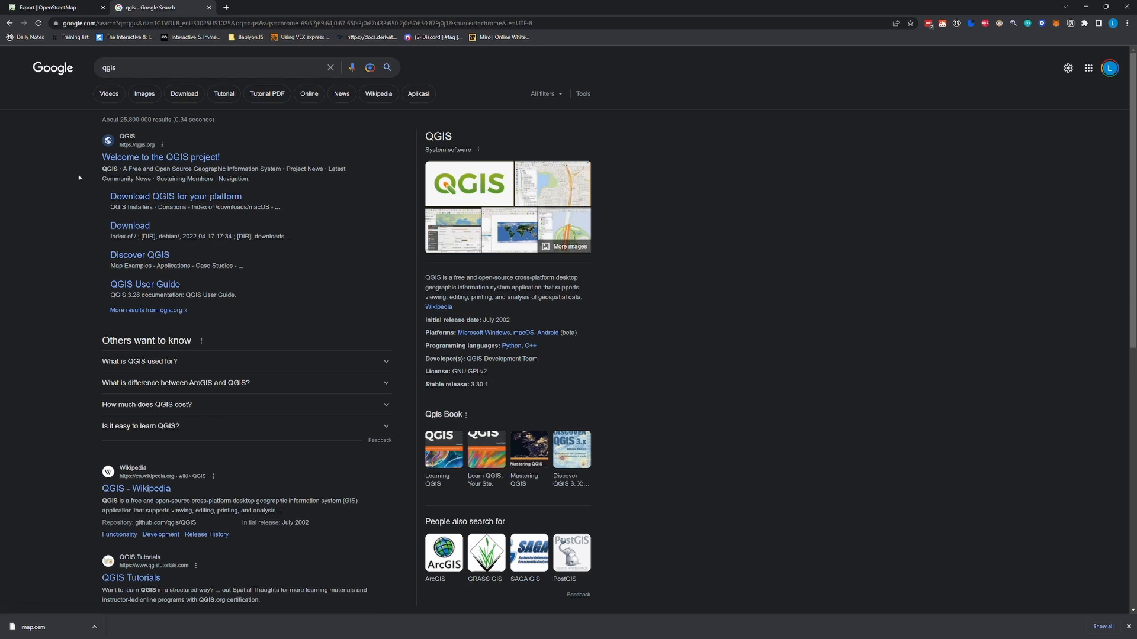
pyautogui.middleClick(166, 157)
pyautogui.click(259, 7)
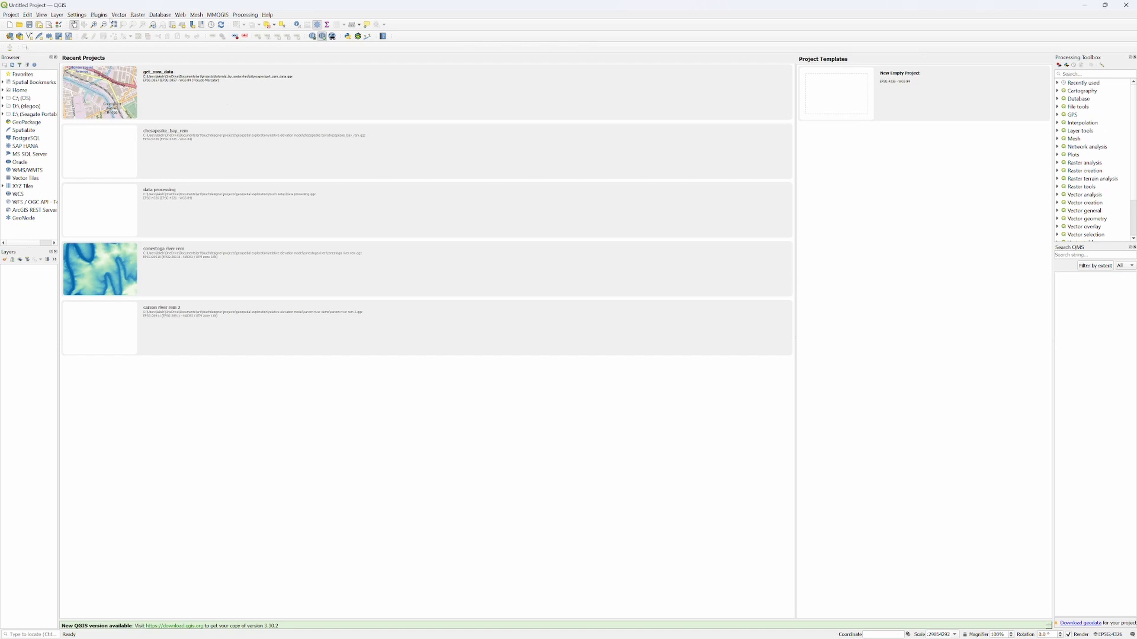
# Step: In QGIS, open the plugin manager, widen the plugin list and show only the installed plugins
pyautogui.click(99, 15)
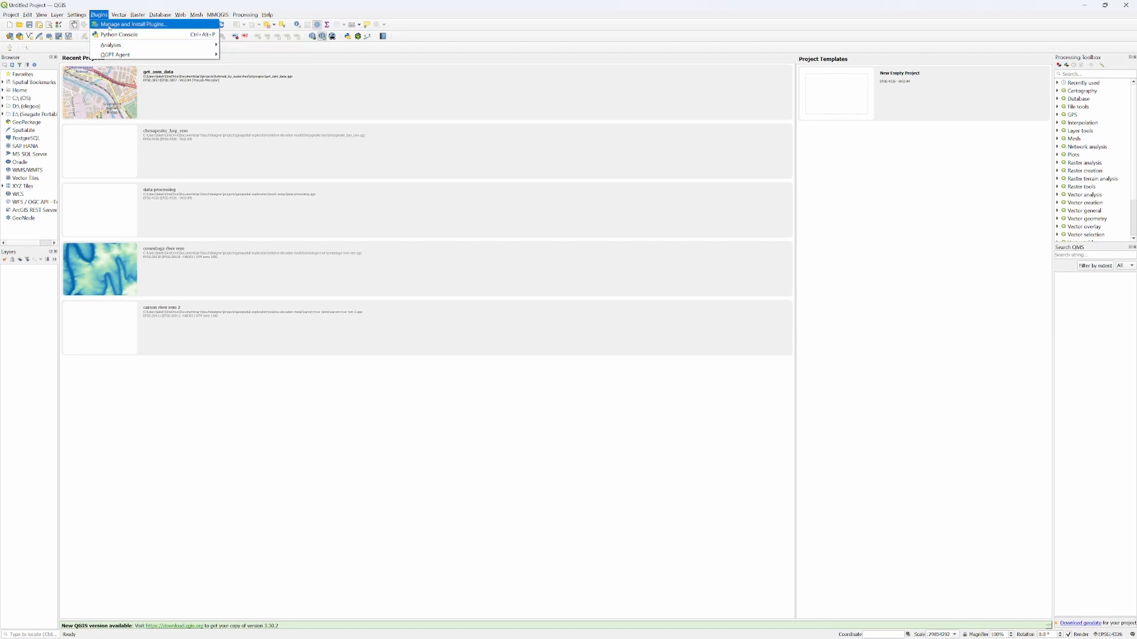
pyautogui.click(109, 25)
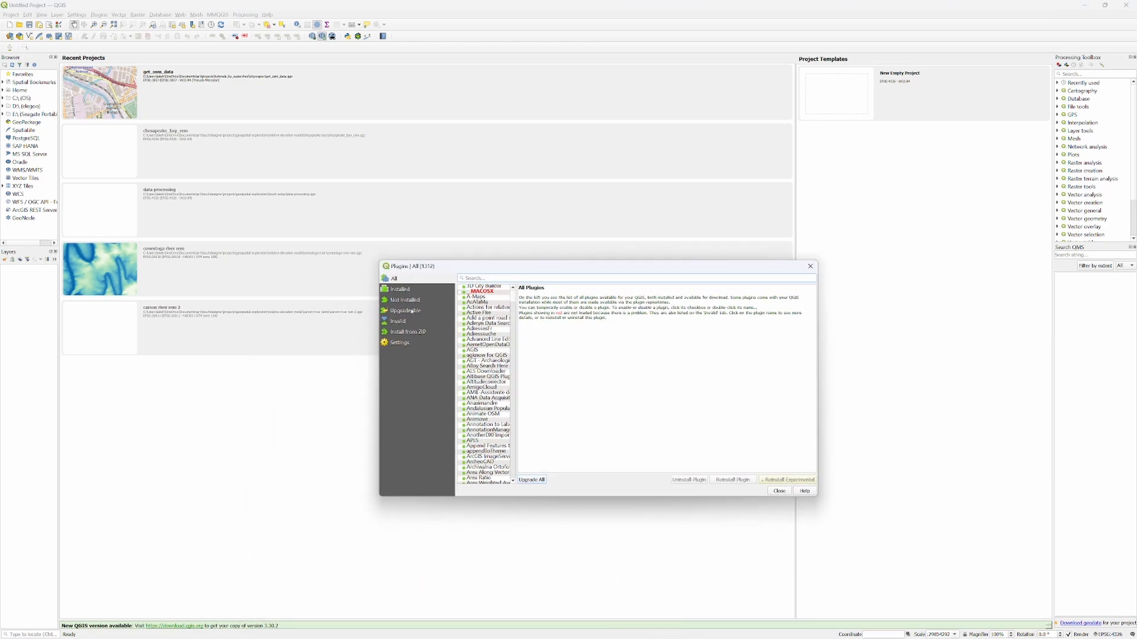
pyautogui.click(410, 289)
pyautogui.click(406, 278)
pyautogui.moveTo(514, 308); pyautogui.dragTo(569, 315)
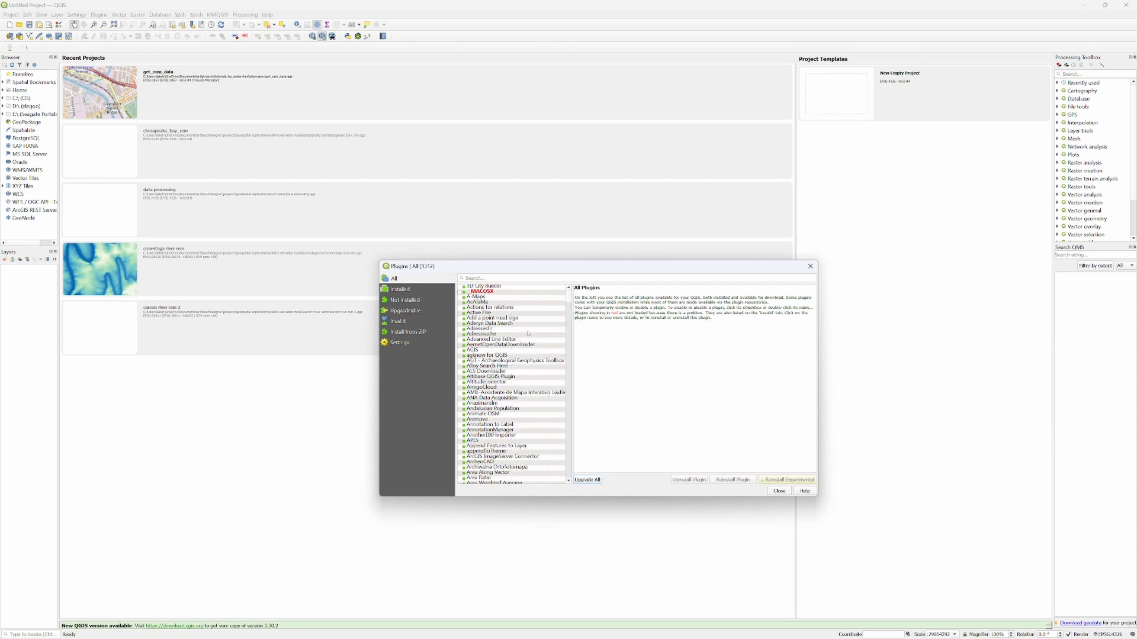
pyautogui.click(410, 289)
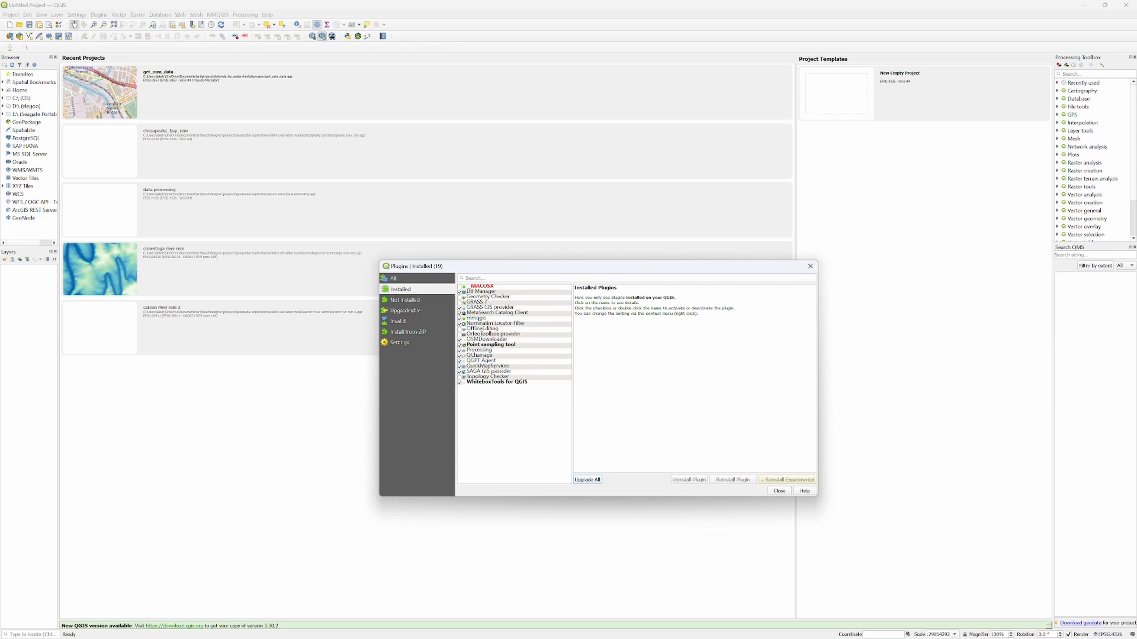
# Step: Review the details of the QuickMapServices, Nominatim Locator Filter and OSMDownloader plugins, and close the plugin manager
pyautogui.click(488, 366)
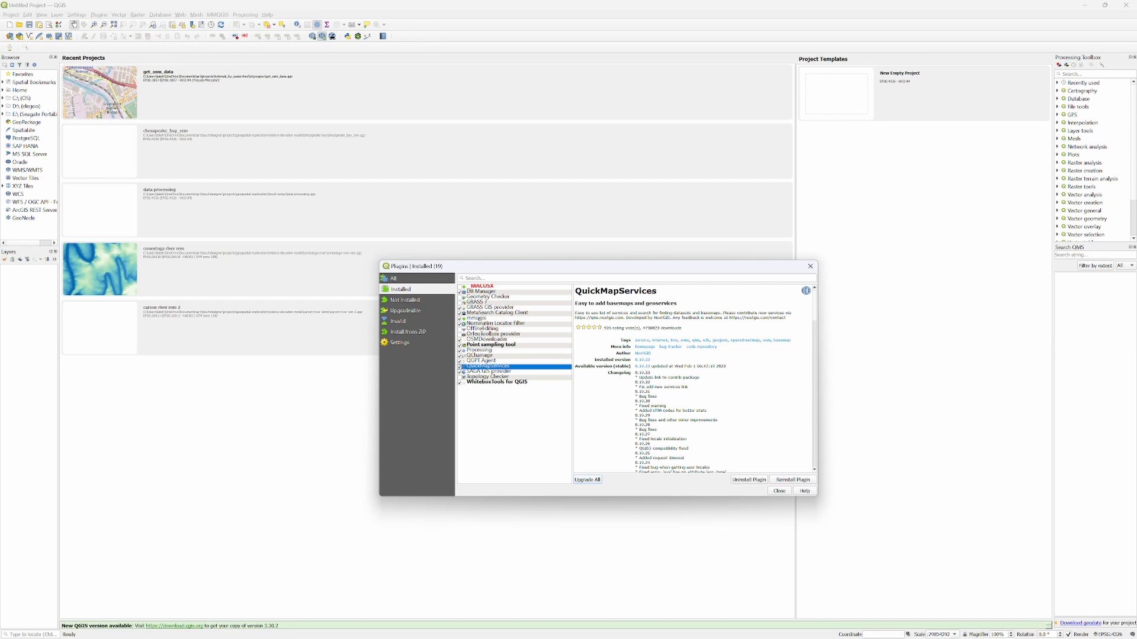
pyautogui.click(482, 324)
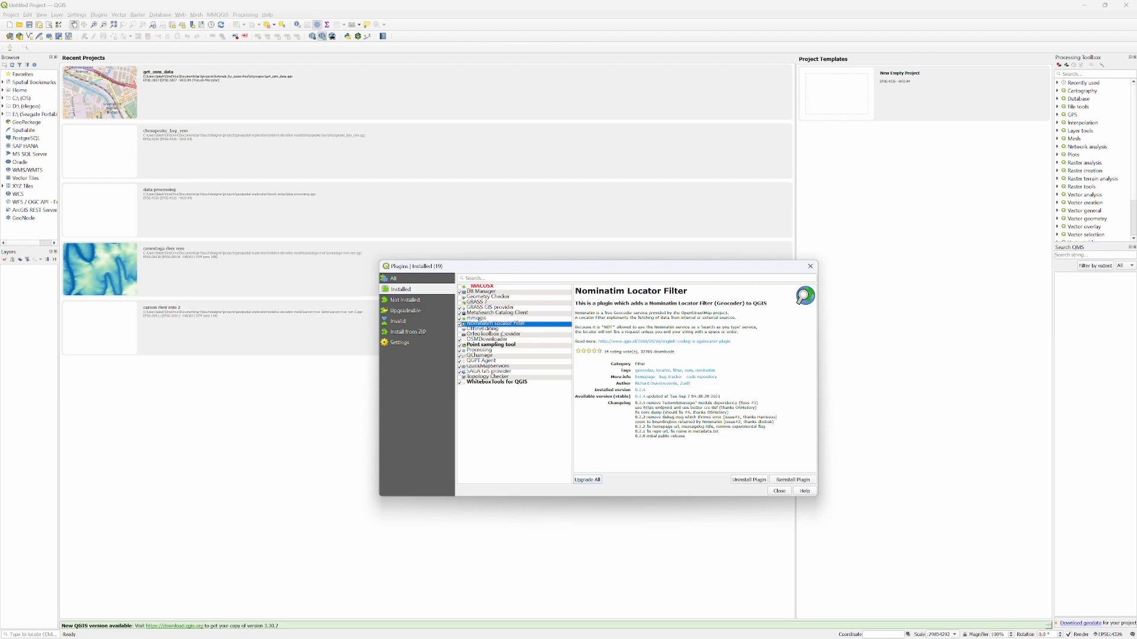
pyautogui.click(503, 339)
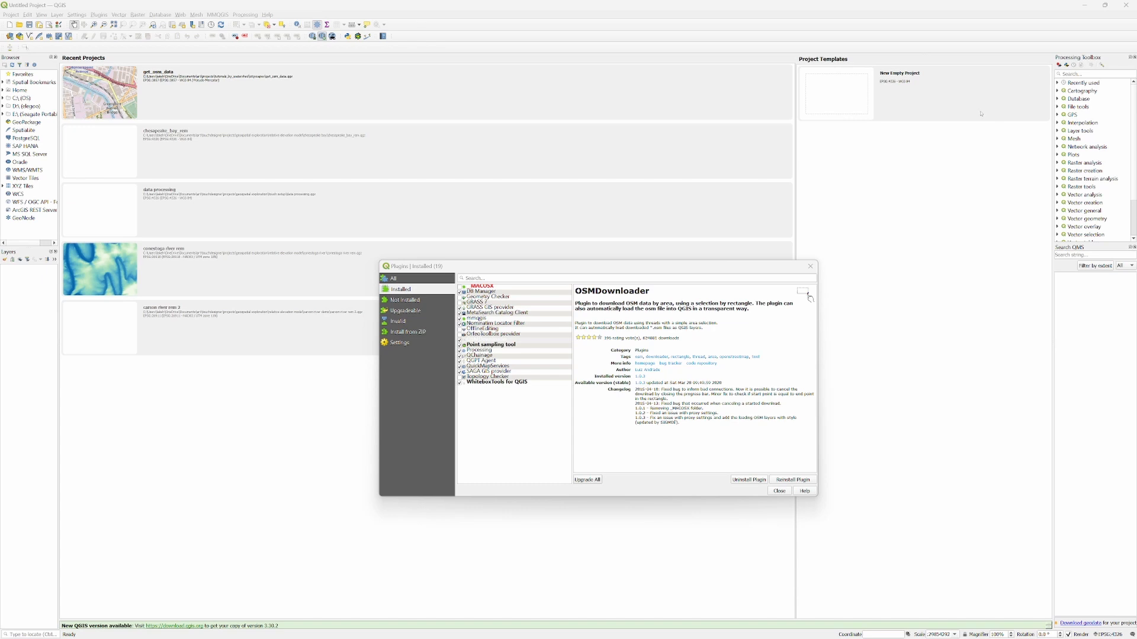
pyautogui.click(509, 367)
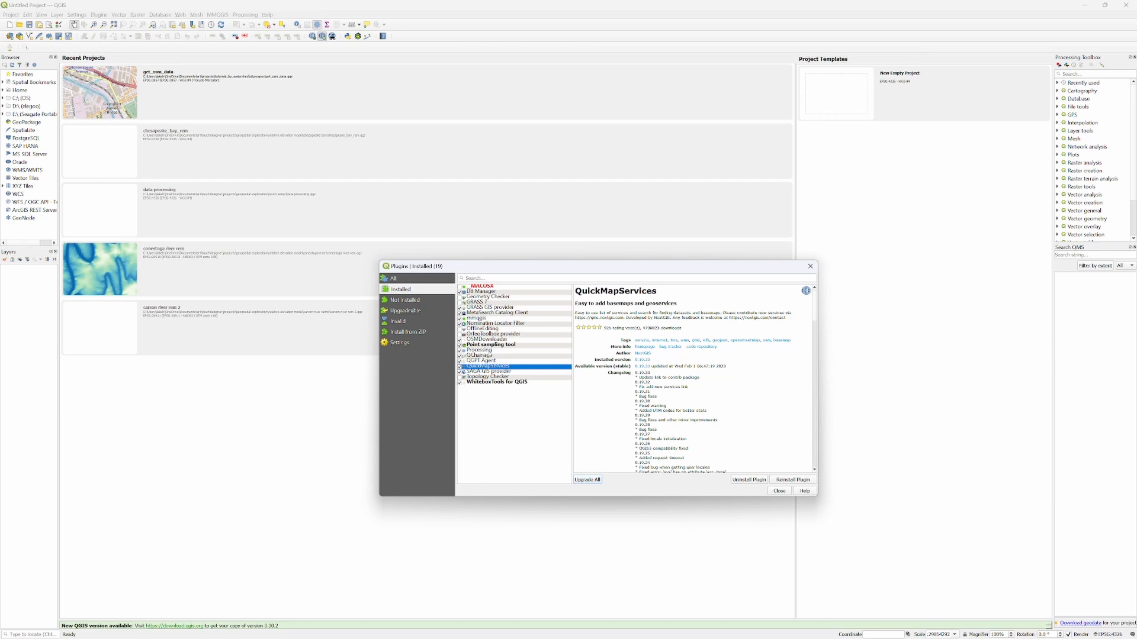
pyautogui.click(489, 342)
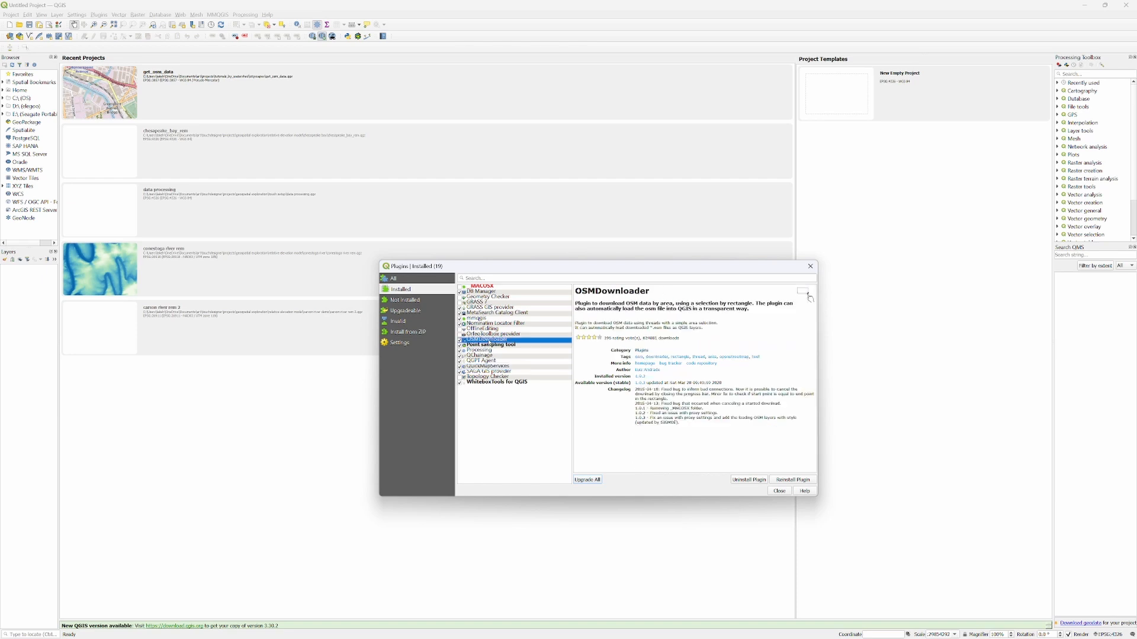
pyautogui.press('Up')
pyautogui.press('Up')
pyautogui.press('Up')
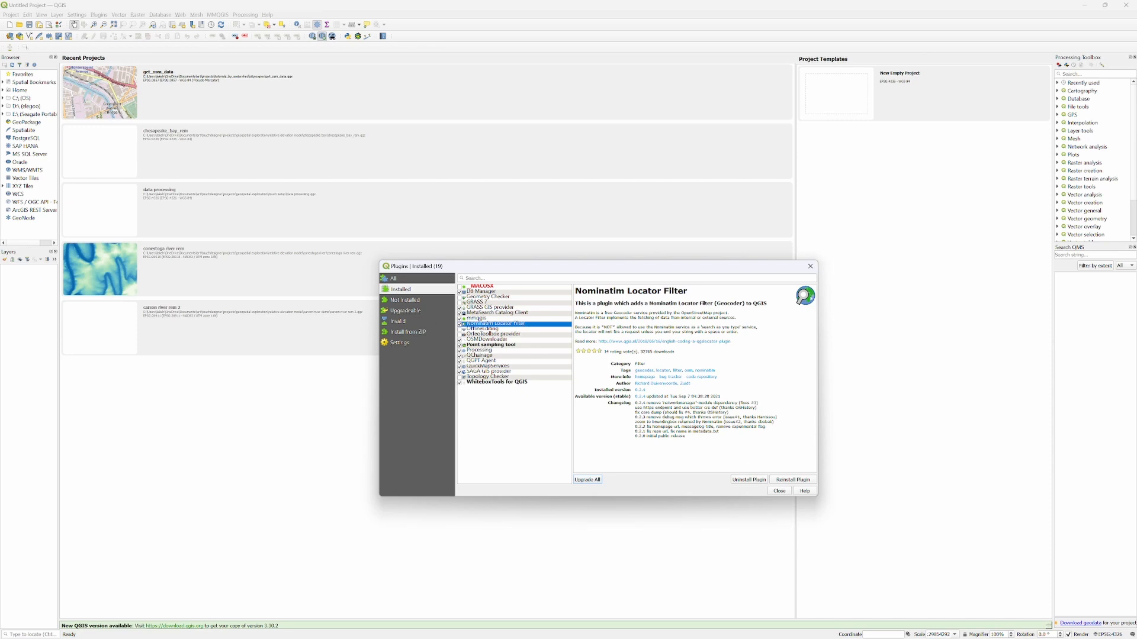
pyautogui.click(810, 266)
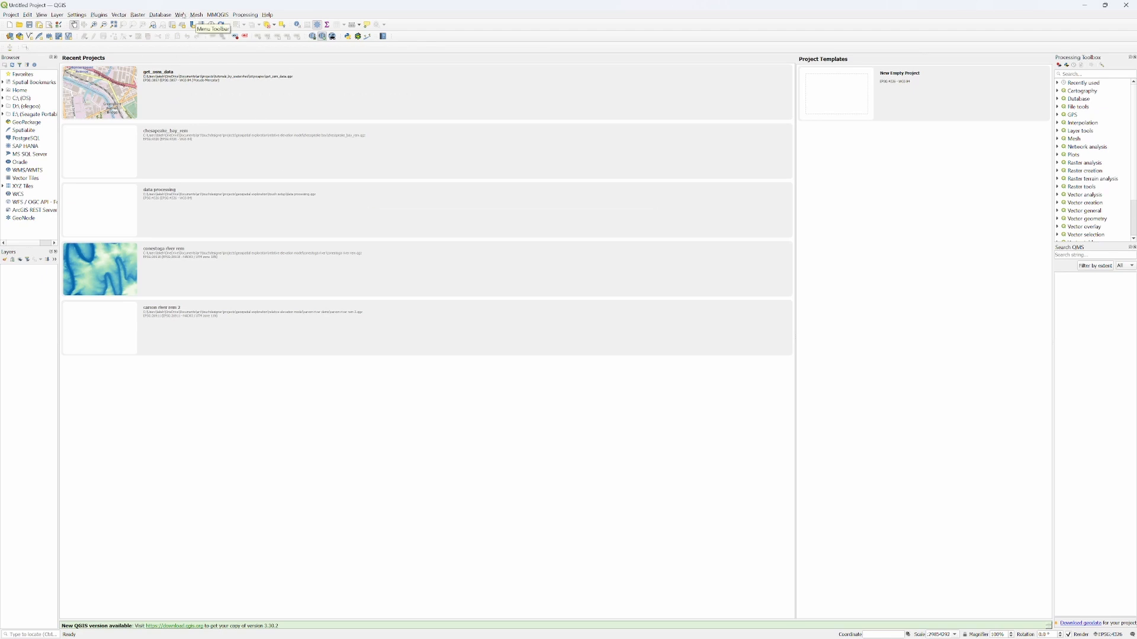
# Step: Add the OSM Standard basemap from QuickMapServices to the project
pyautogui.click(180, 15)
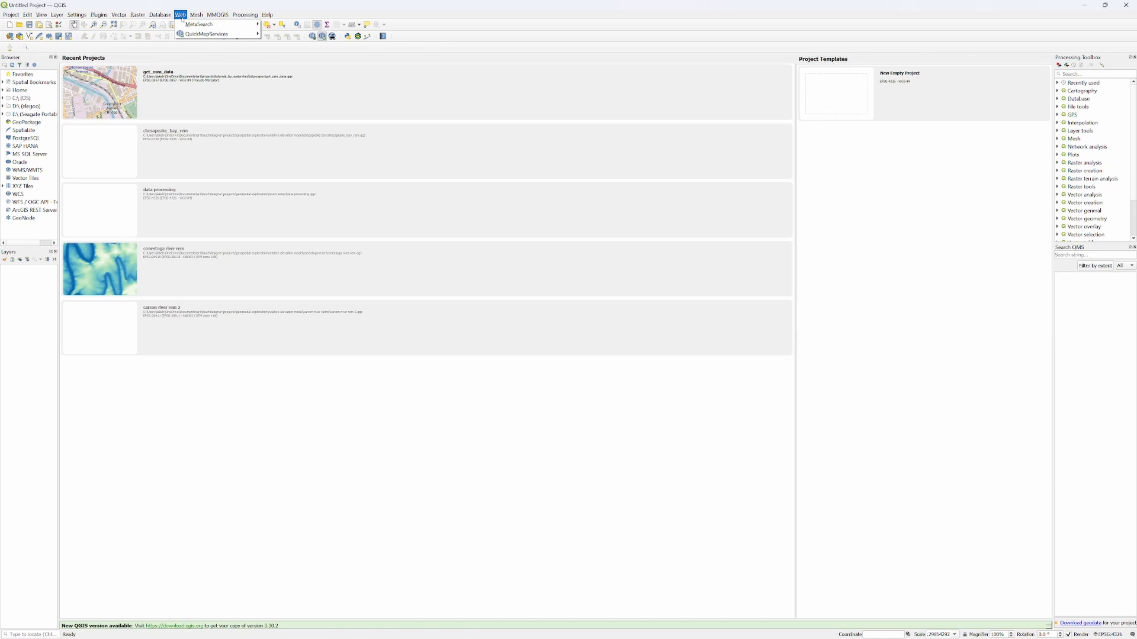
pyautogui.moveTo(192, 34)
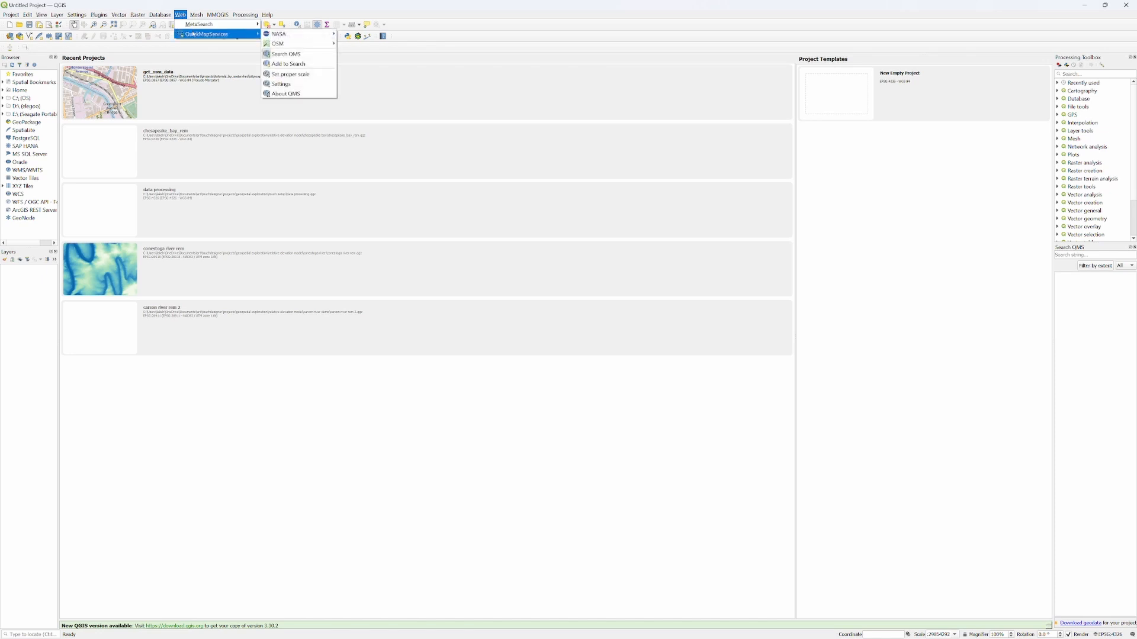
pyautogui.moveTo(295, 46)
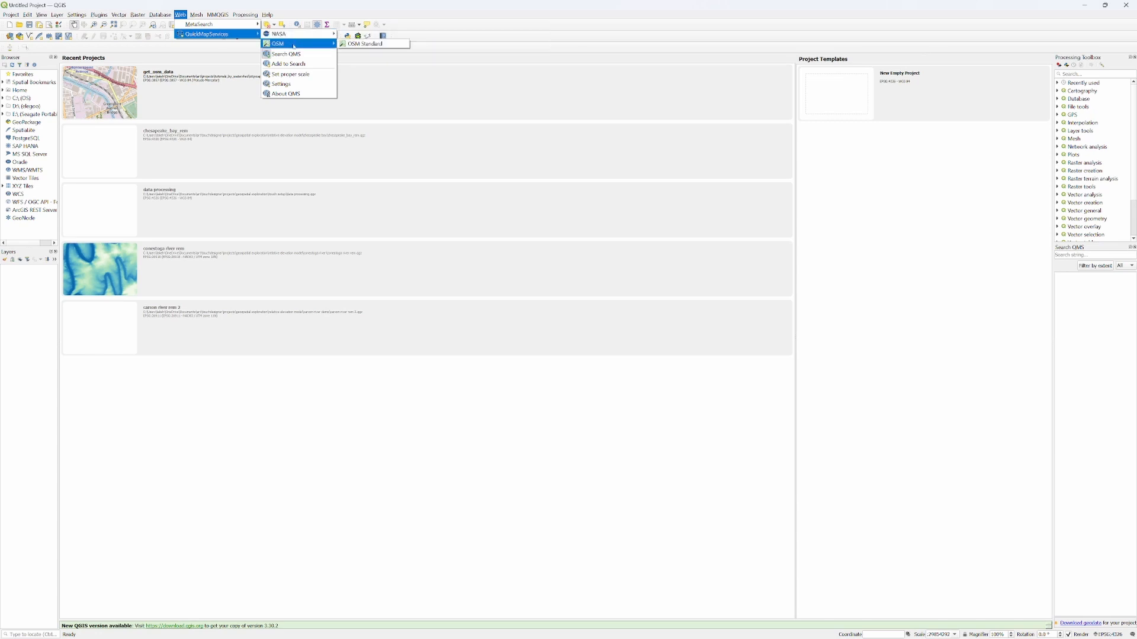
pyautogui.click(363, 44)
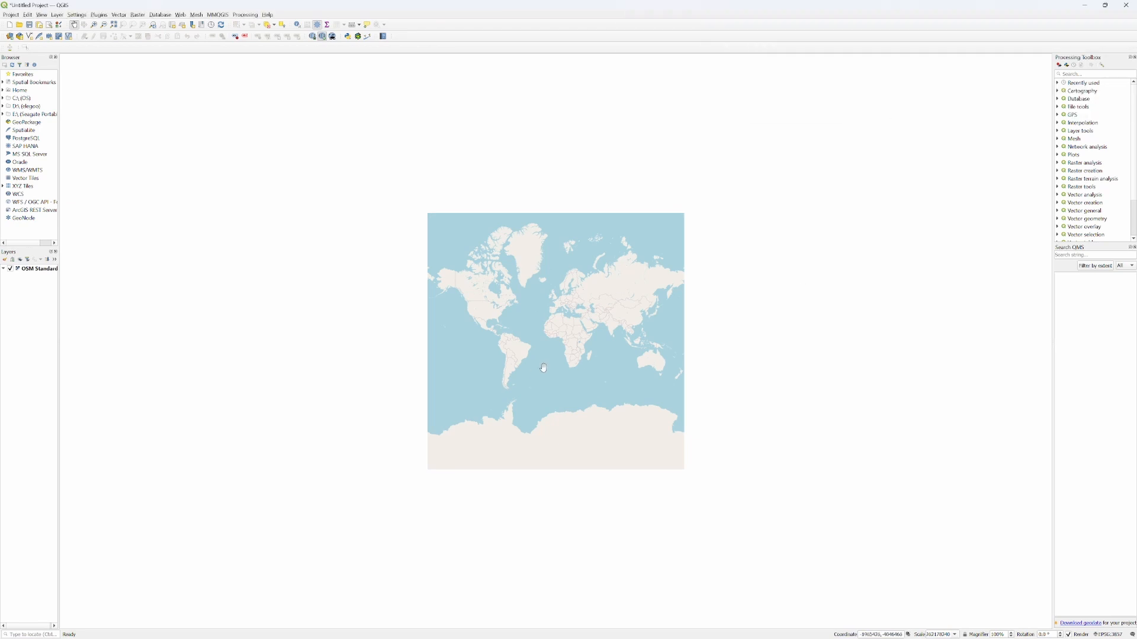
pyautogui.scroll(2, 544, 366)
pyautogui.scroll(5, 548, 365)
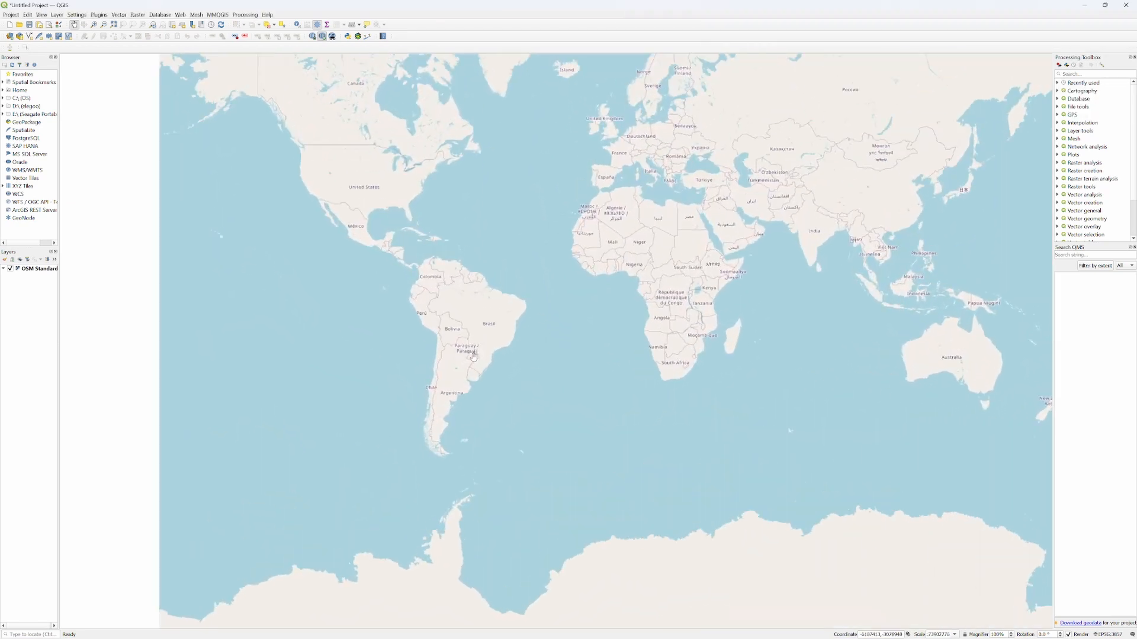
# Step: Mark a rectangle over central Philadelphia, between the two rivers, as the area for downloading OSM data
pyautogui.moveTo(481, 213); pyautogui.dragTo(484, 289)
pyautogui.scroll(6, 484, 289)
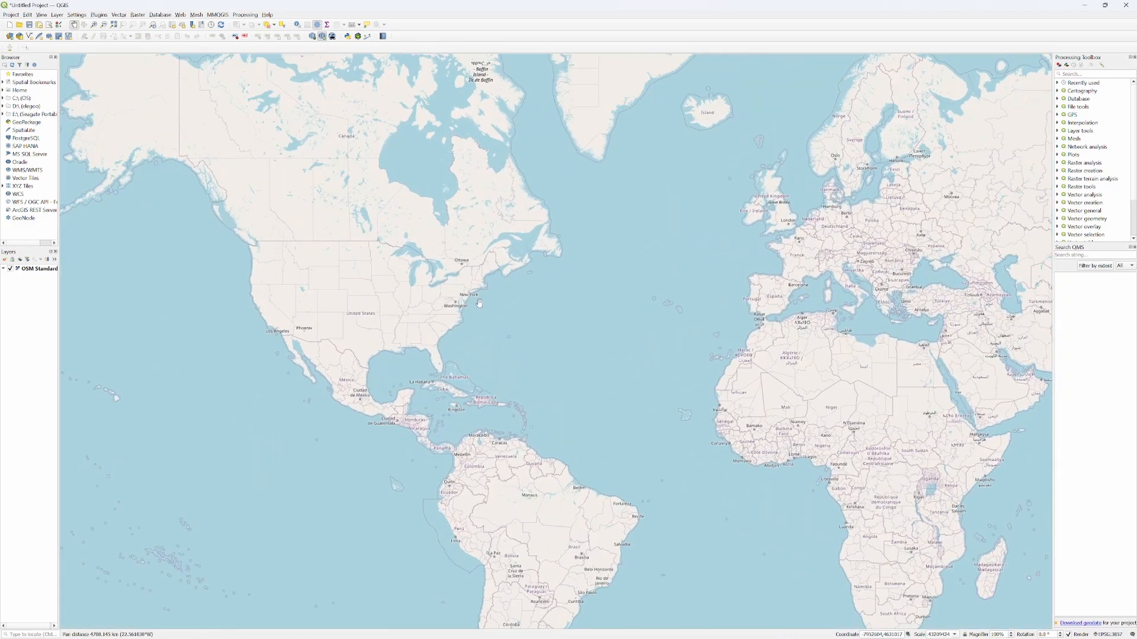
pyautogui.scroll(13, 467, 317)
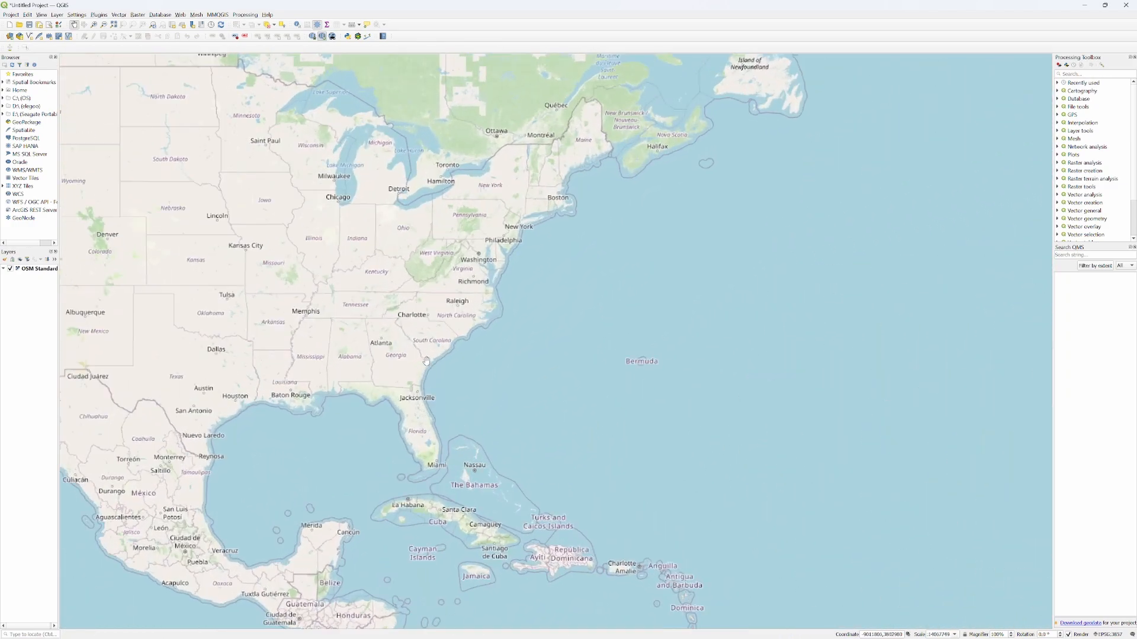
pyautogui.moveTo(561, 324); pyautogui.dragTo(689, 628)
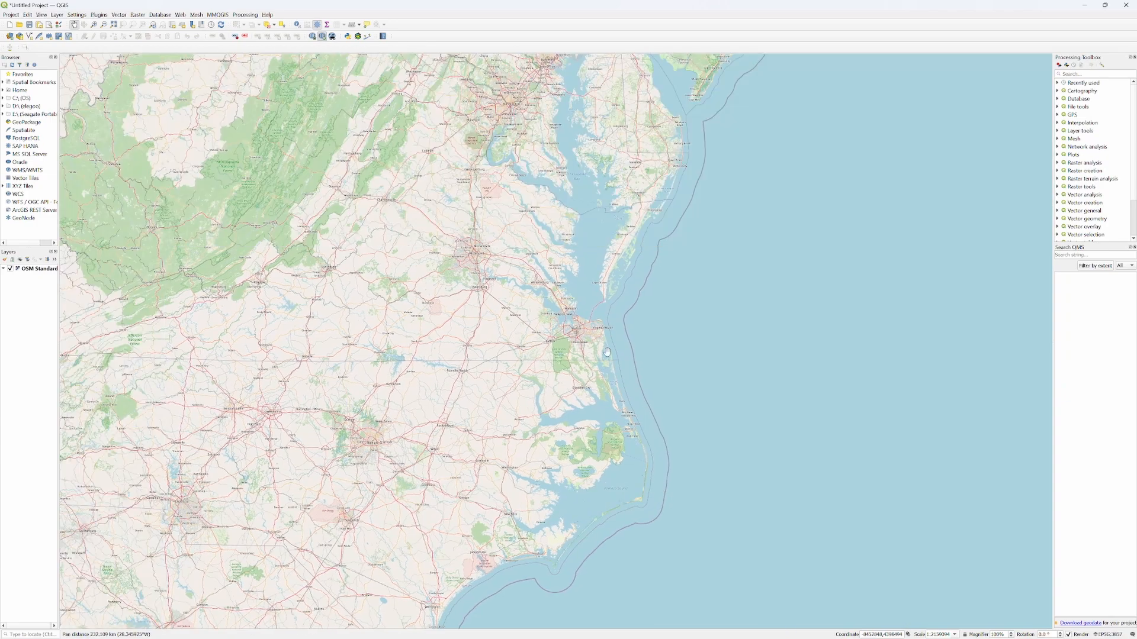
pyautogui.moveTo(620, 342); pyautogui.dragTo(653, 478)
pyautogui.scroll(3, 628, 336)
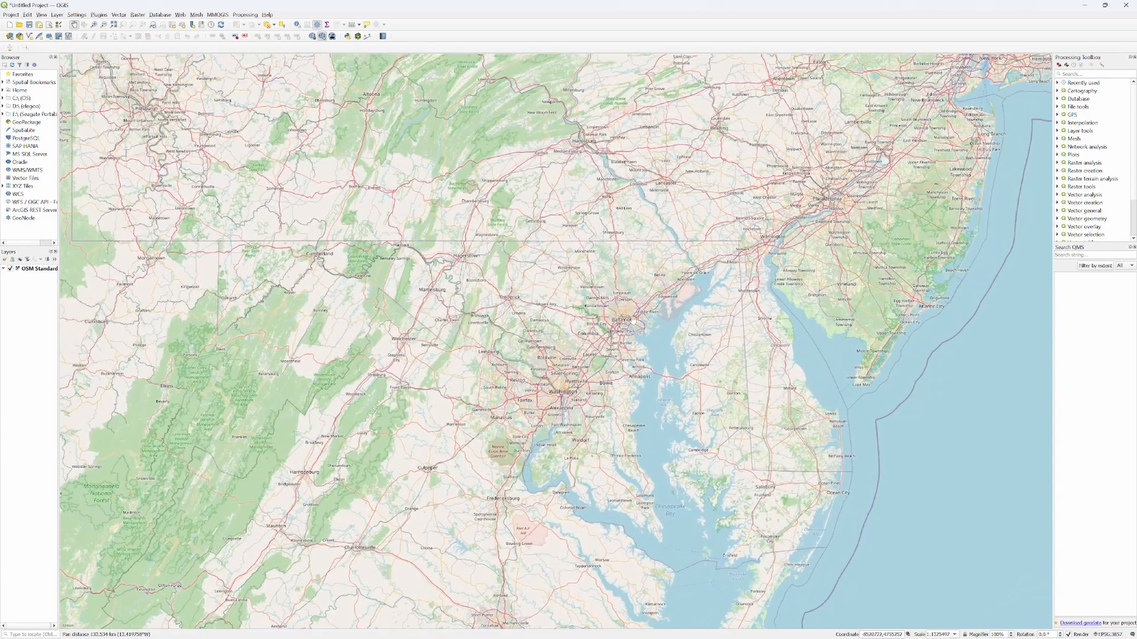
pyautogui.moveTo(745, 172); pyautogui.dragTo(594, 356)
pyautogui.scroll(7, 616, 387)
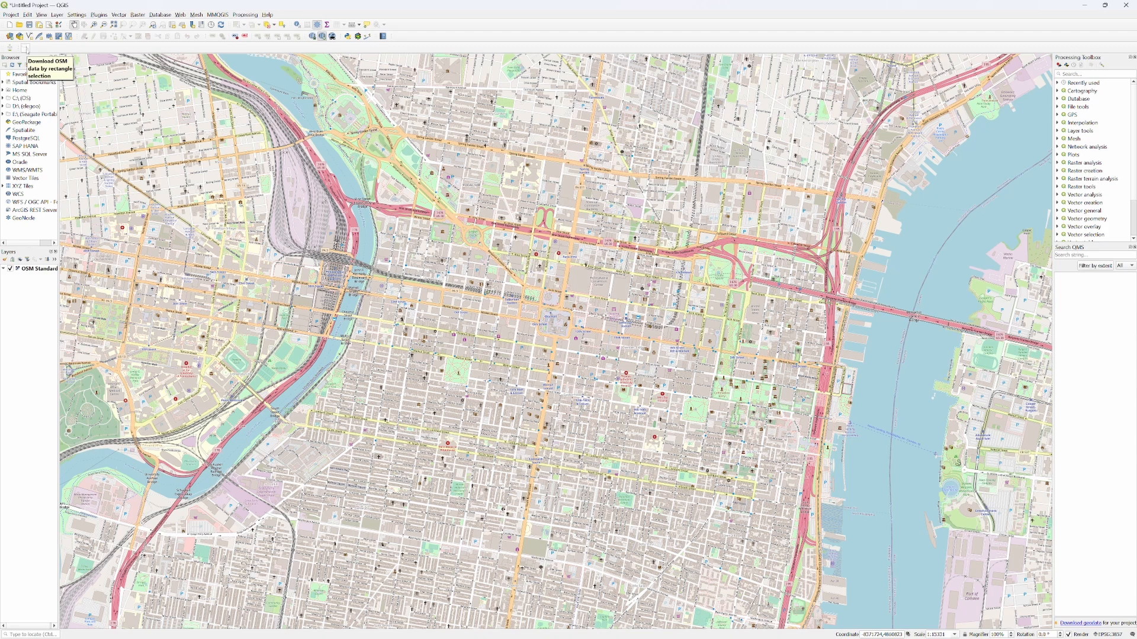
pyautogui.click(26, 49)
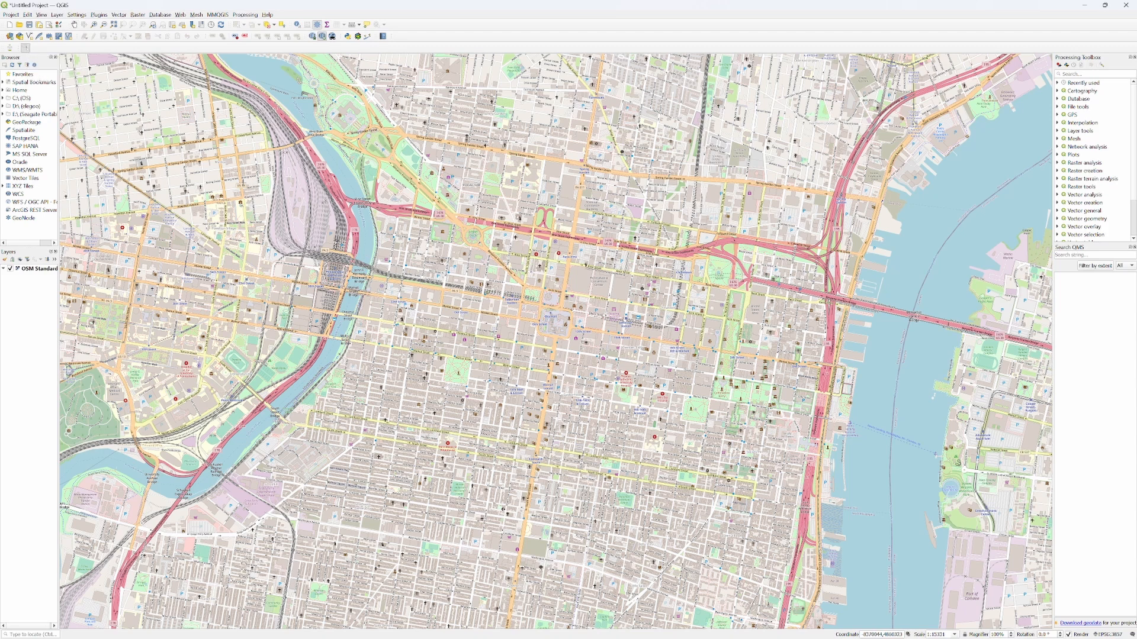
pyautogui.moveTo(229, 154); pyautogui.dragTo(909, 576)
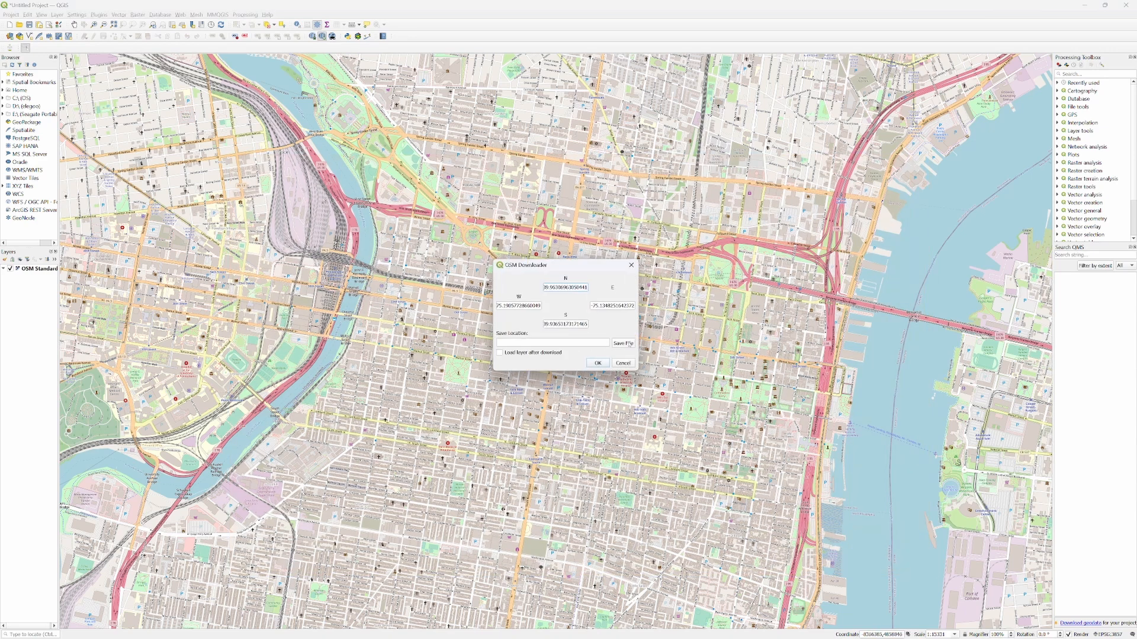
# Step: Save the OSM download as philadelphia_osm in the Downloads folder, run it and dismiss the completion notice
pyautogui.click(629, 344)
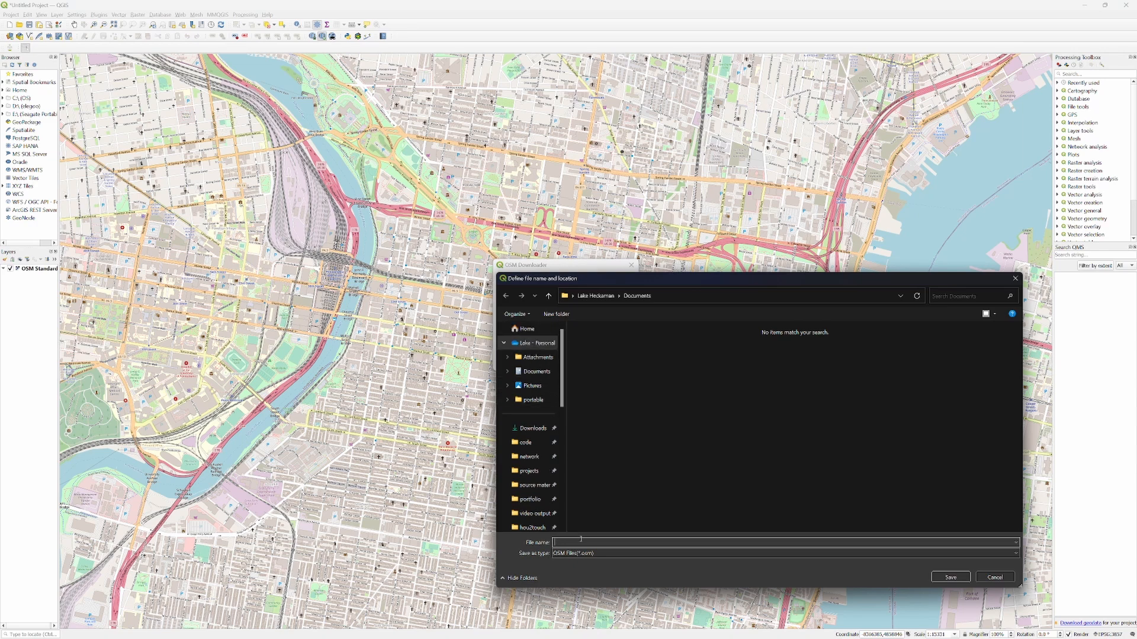
pyautogui.click(532, 428)
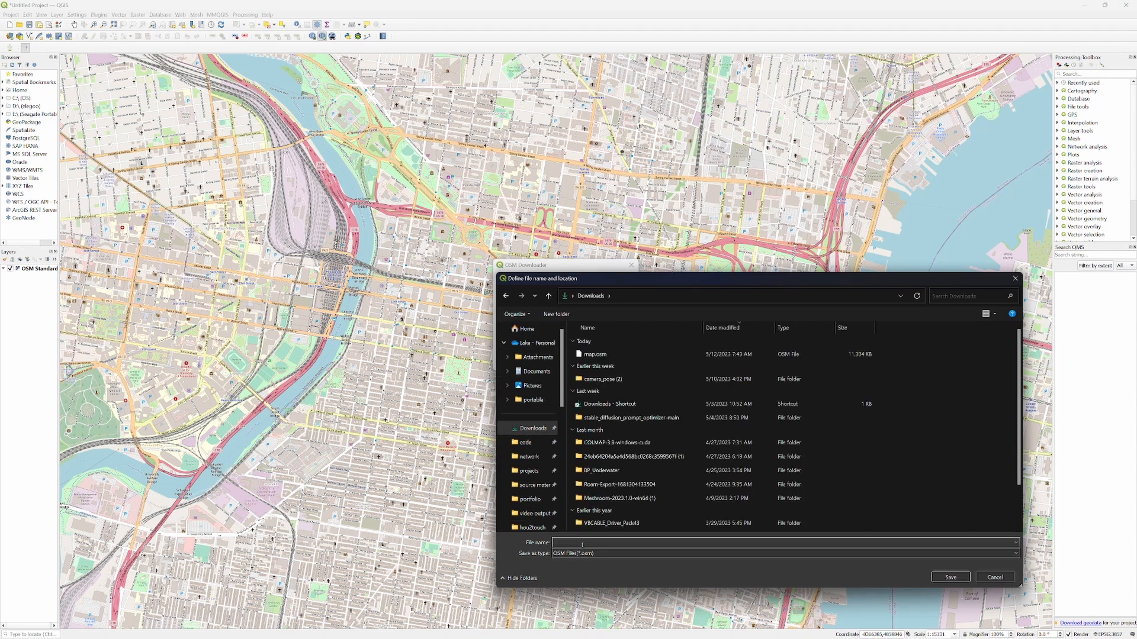
pyautogui.click(582, 543)
pyautogui.write('phl')
pyautogui.write('ladelphia_osm')
pyautogui.press('Return')
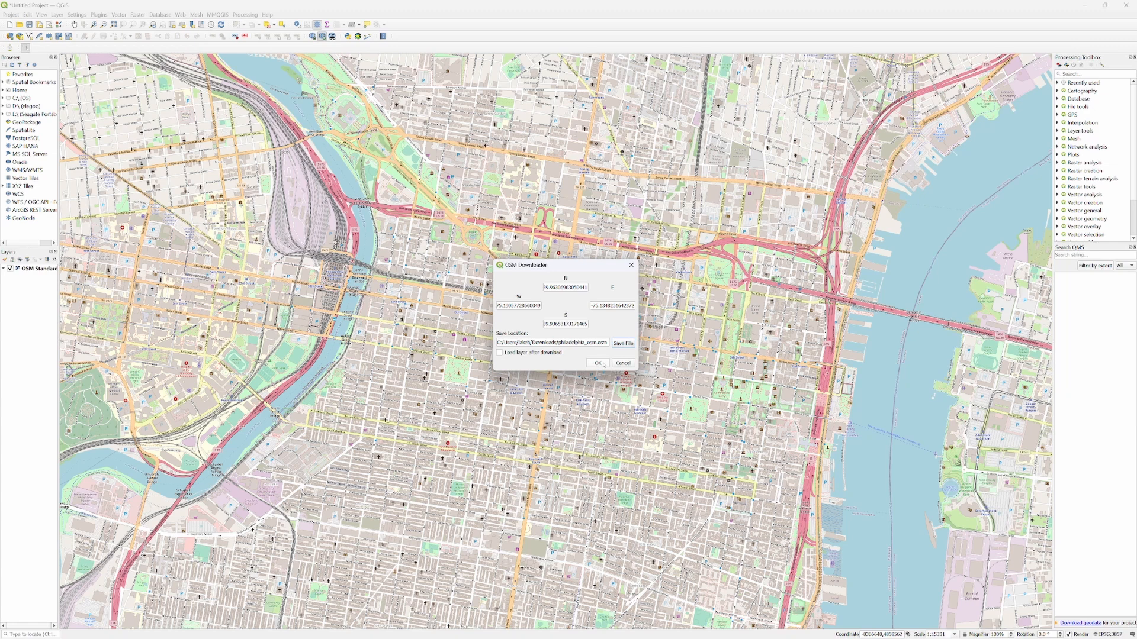
pyautogui.click(598, 363)
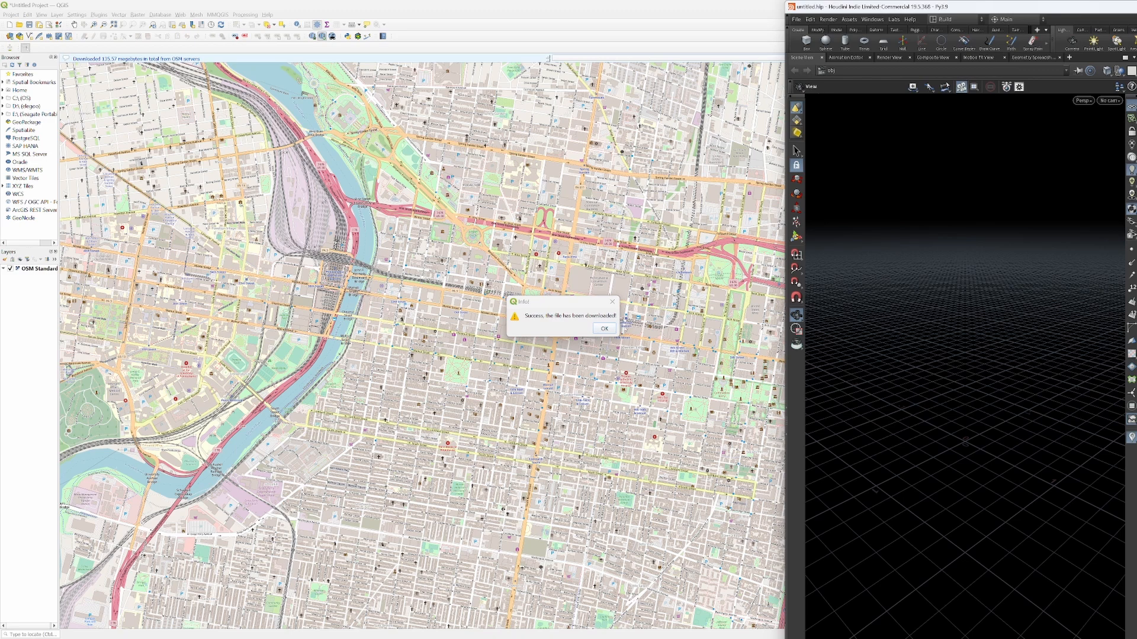
pyautogui.click(604, 329)
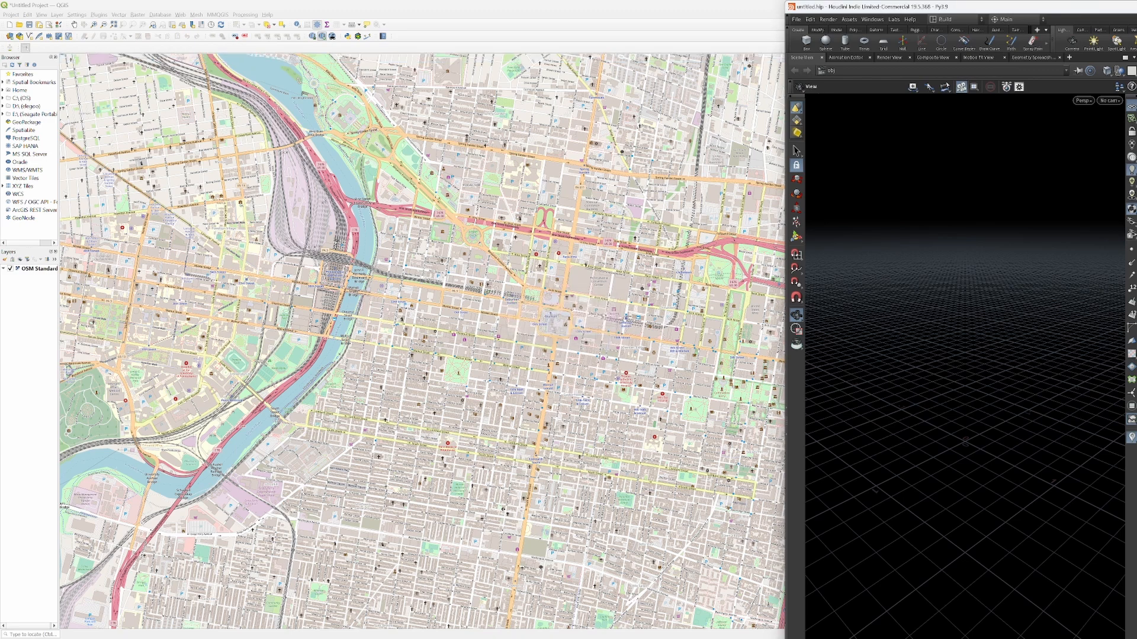
# Step: Switch to Houdini in a maximized window and enlarge the network editor by narrowing the viewport and shortening the parameter pane
pyautogui.doubleClick(875, 11)
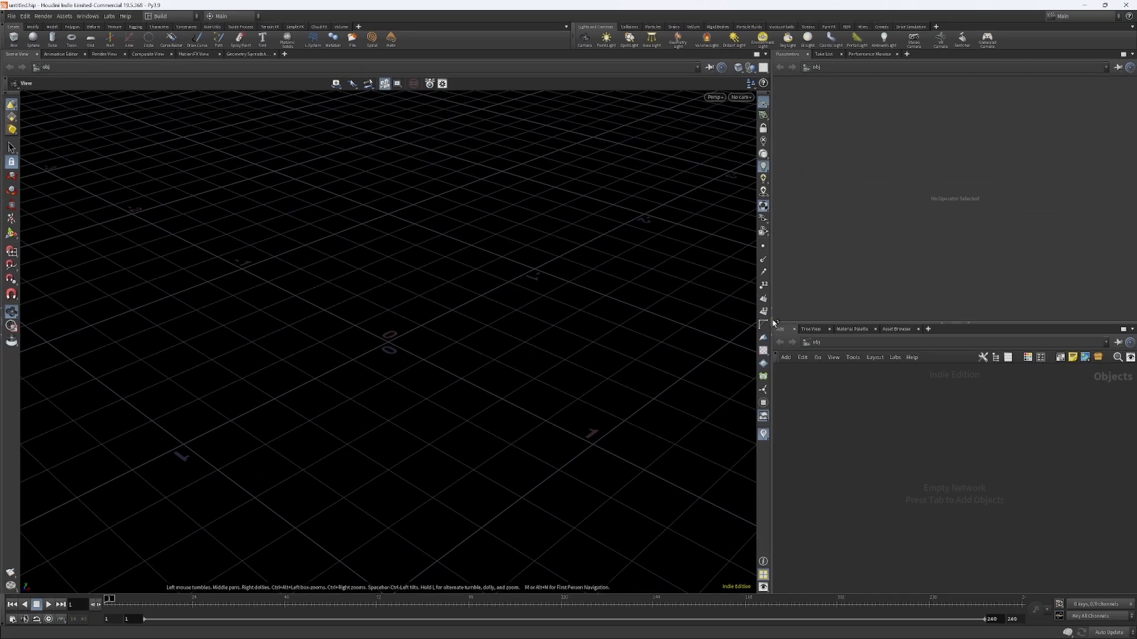
pyautogui.moveTo(771, 321); pyautogui.dragTo(631, 323)
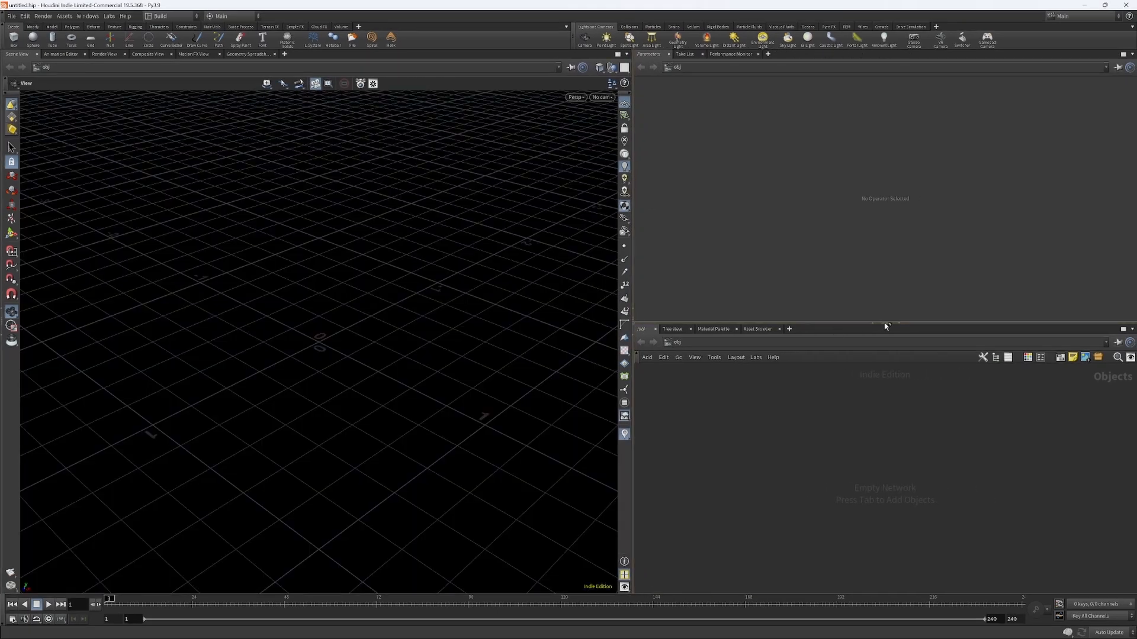
pyautogui.moveTo(881, 323); pyautogui.dragTo(884, 258)
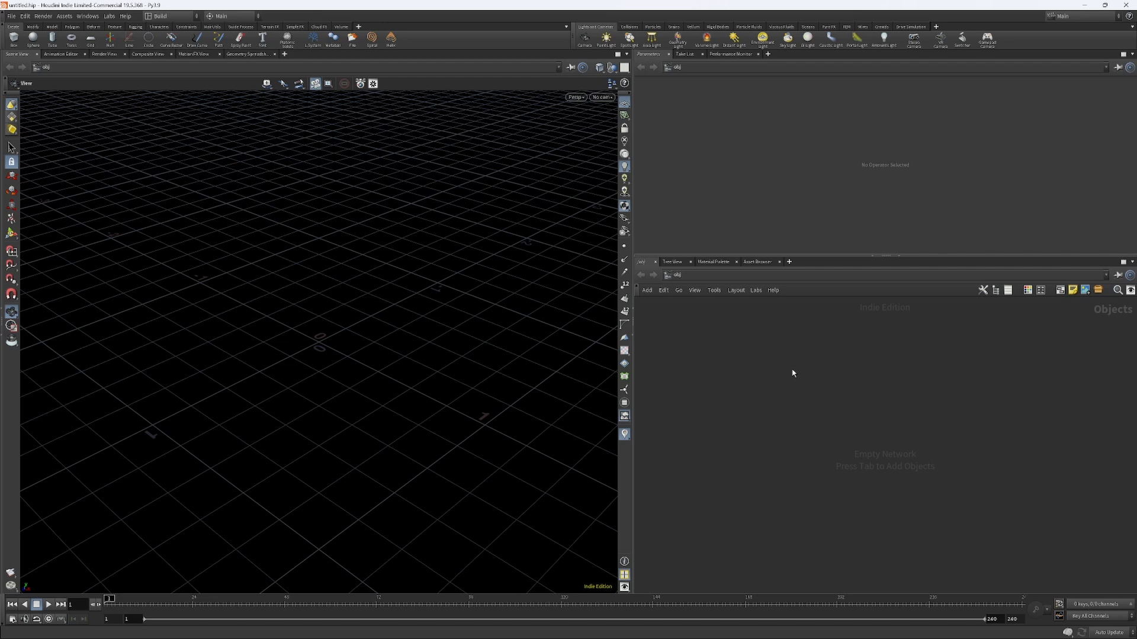
pyautogui.press('Tab')
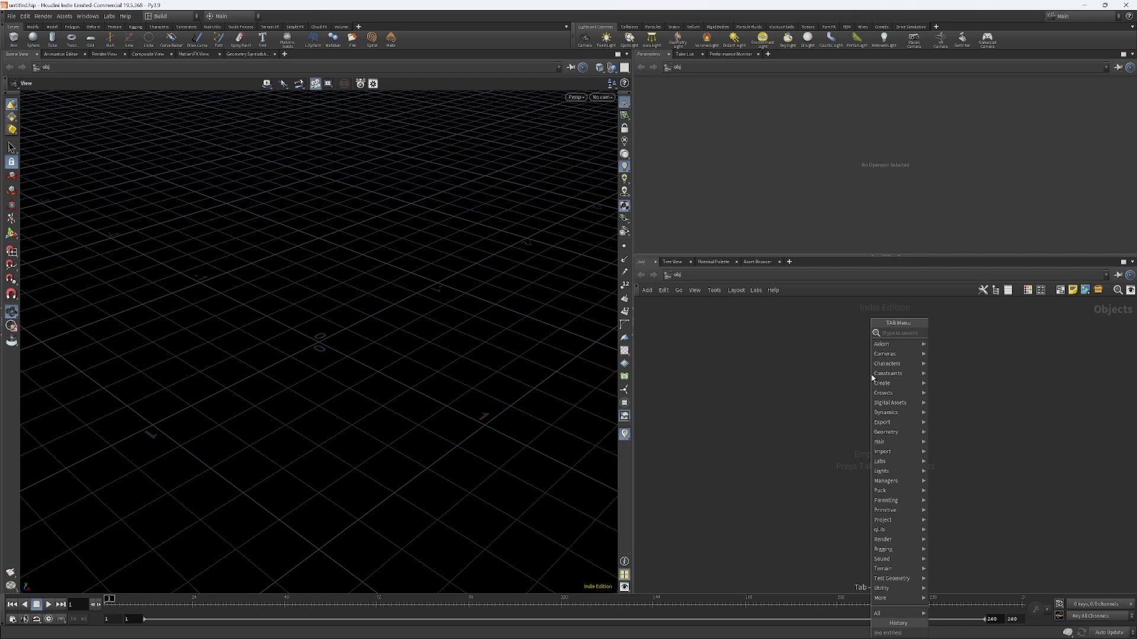
pyautogui.click(816, 373)
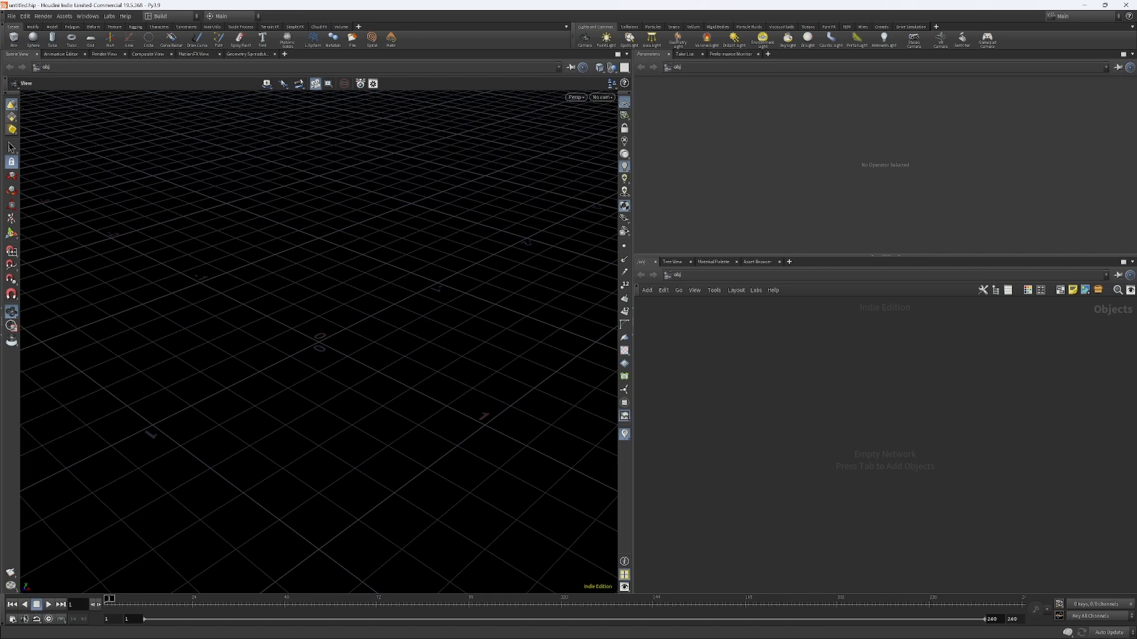
# Step: Switch to the browser, search the web for "houdini labs install" in a new tab and open the SideFX Labs Installation tutorial
pyautogui.hotkey('alt', 'Tab')
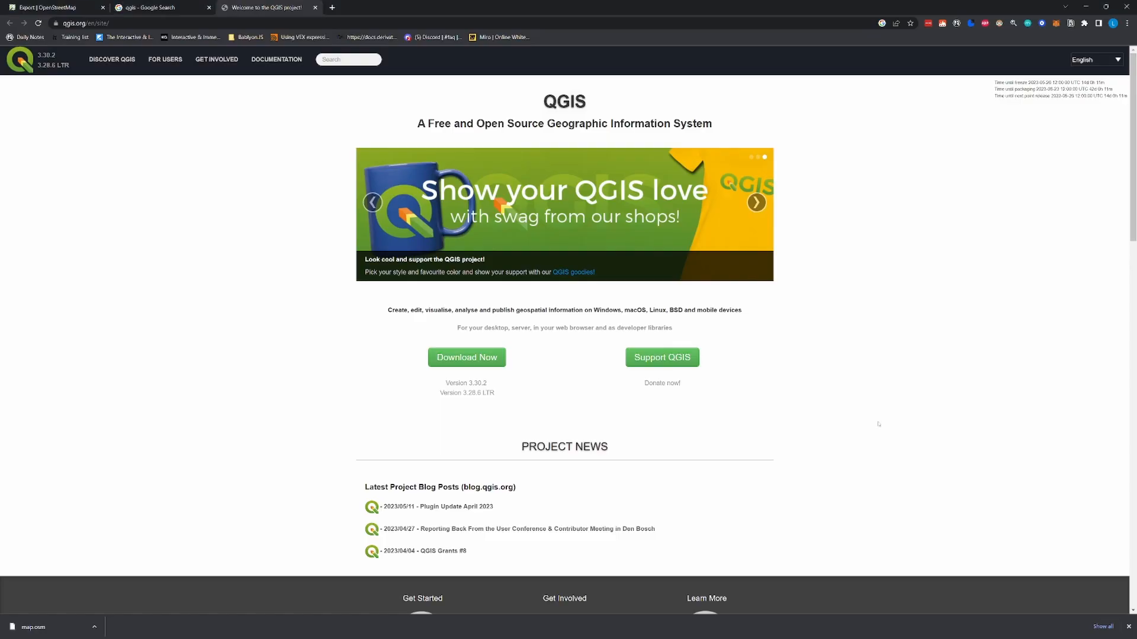
pyautogui.hotkey('ctrl', 't')
pyautogui.write('houdini lab')
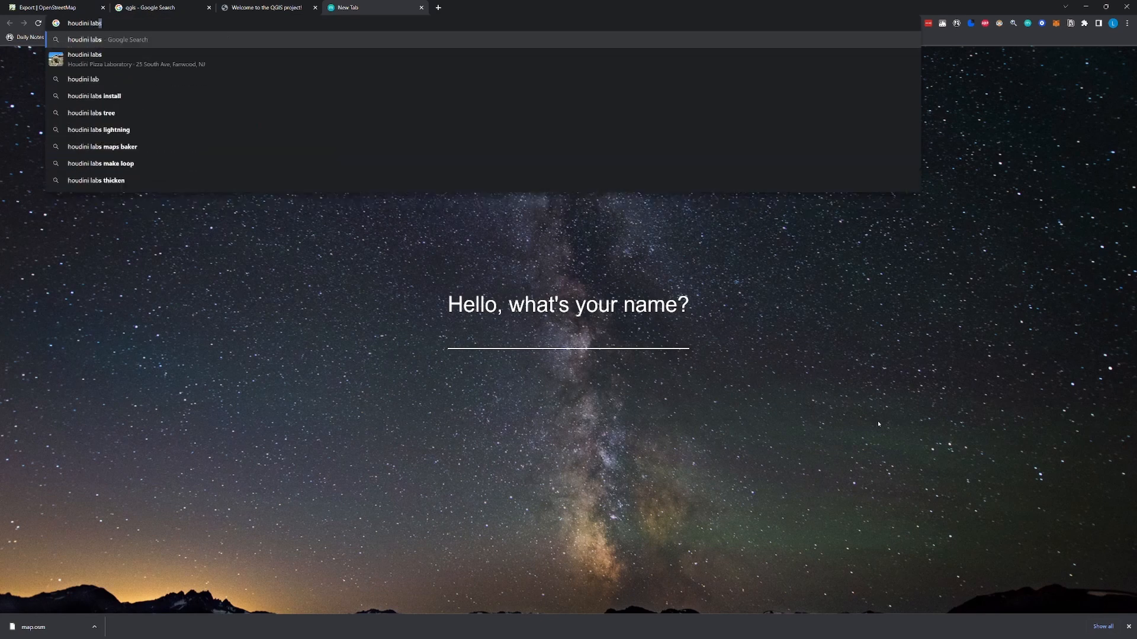
pyautogui.write('s')
pyautogui.press('Down')
pyautogui.press('Return')
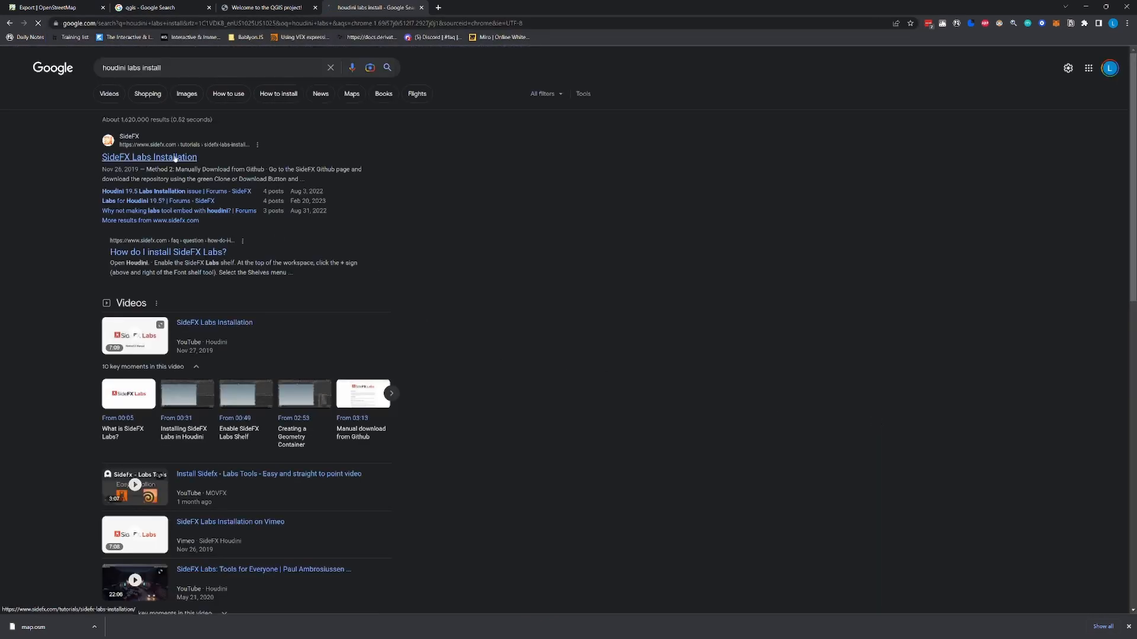
pyautogui.click(178, 157)
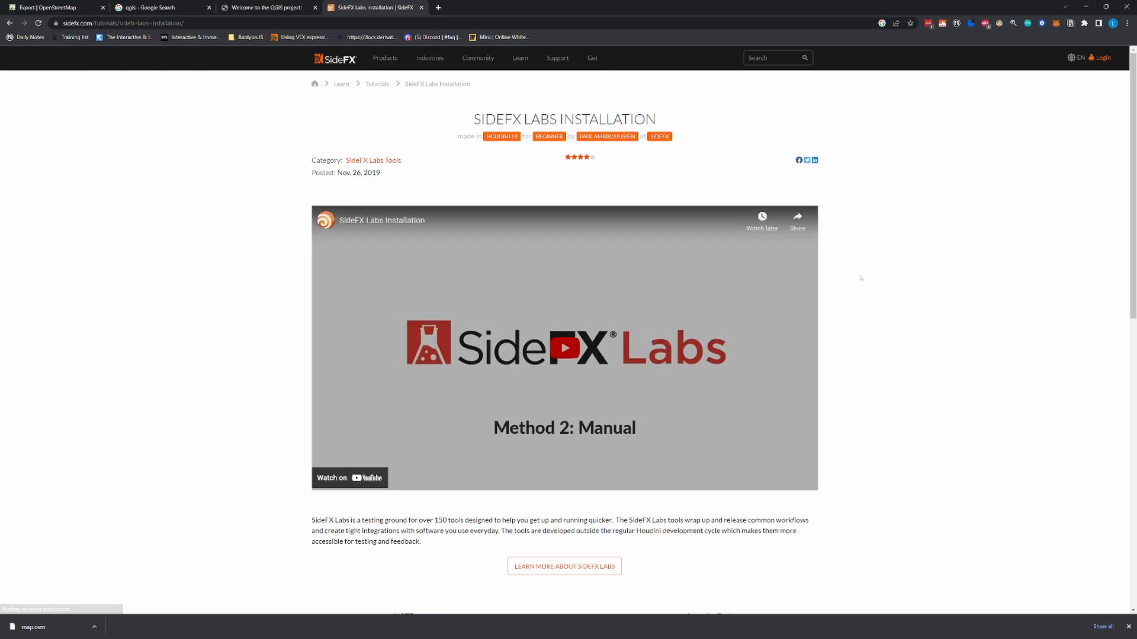
# Step: Review the SideFX Labs installation methods described on the page and return to Houdini
pyautogui.scroll(-2, 858, 281)
pyautogui.scroll(-1, 785, 274)
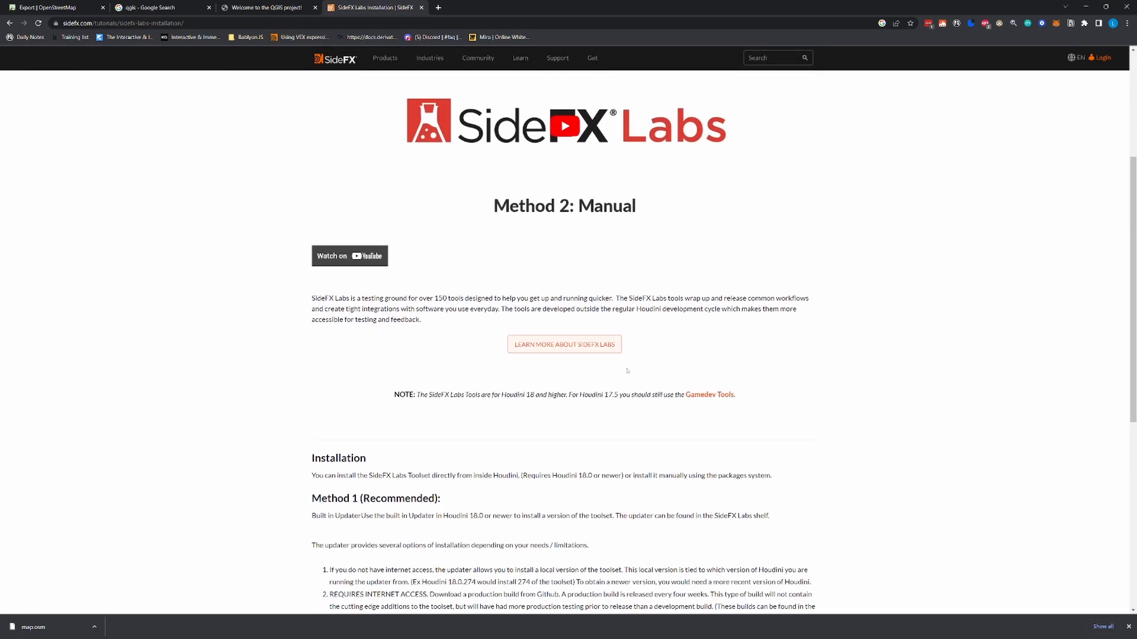
pyautogui.scroll(-3, 627, 371)
pyautogui.scroll(-1, 503, 322)
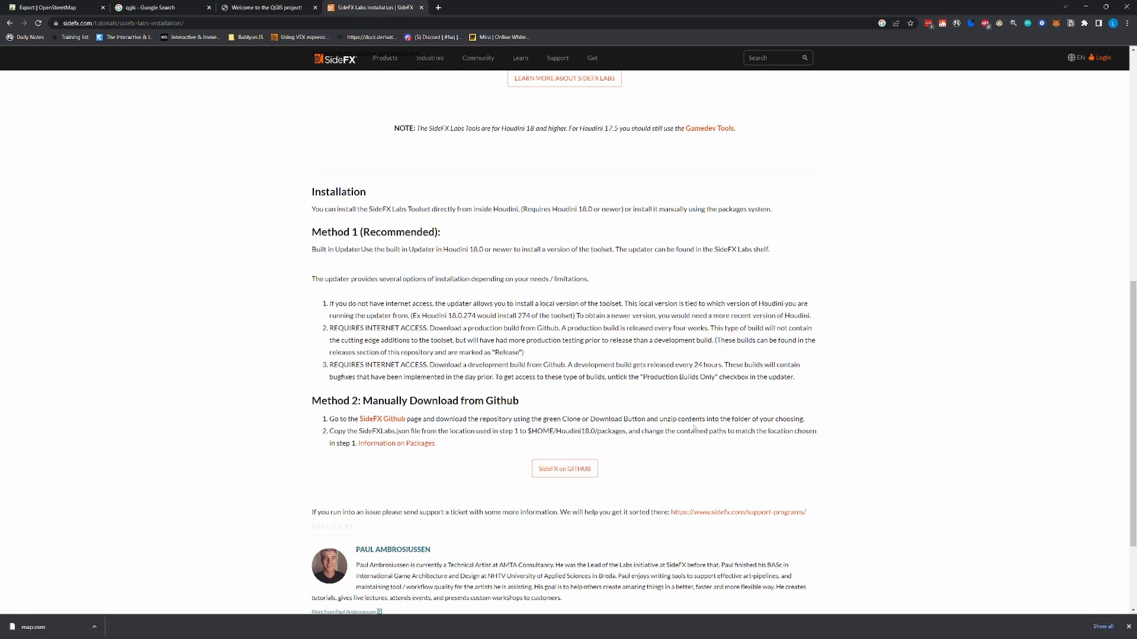
pyautogui.scroll(7, 693, 411)
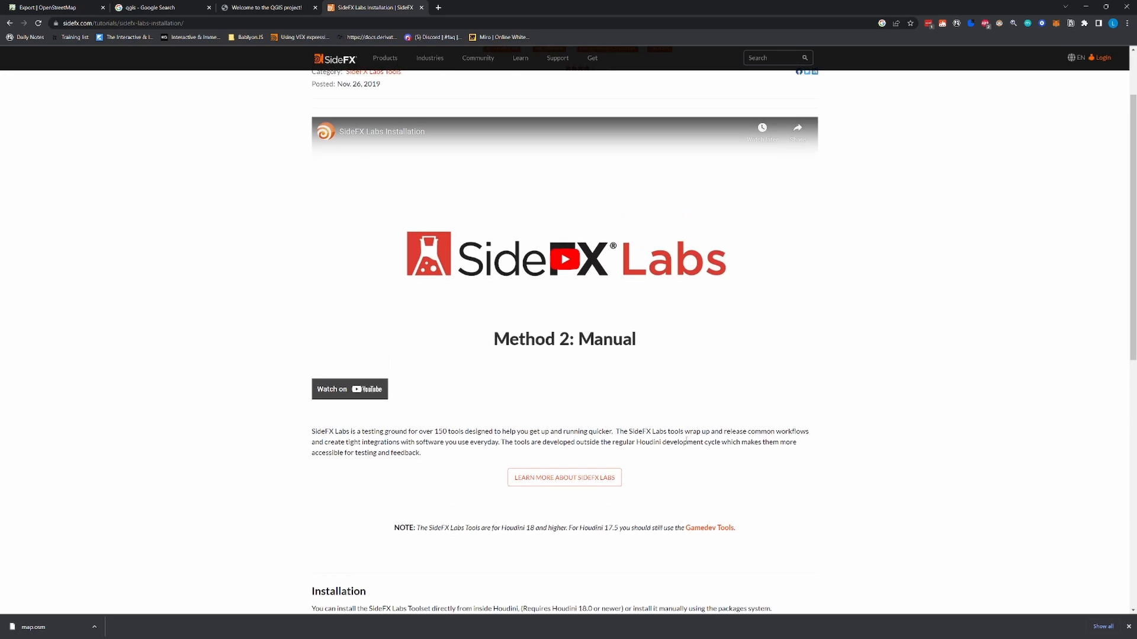
pyautogui.scroll(2, 701, 195)
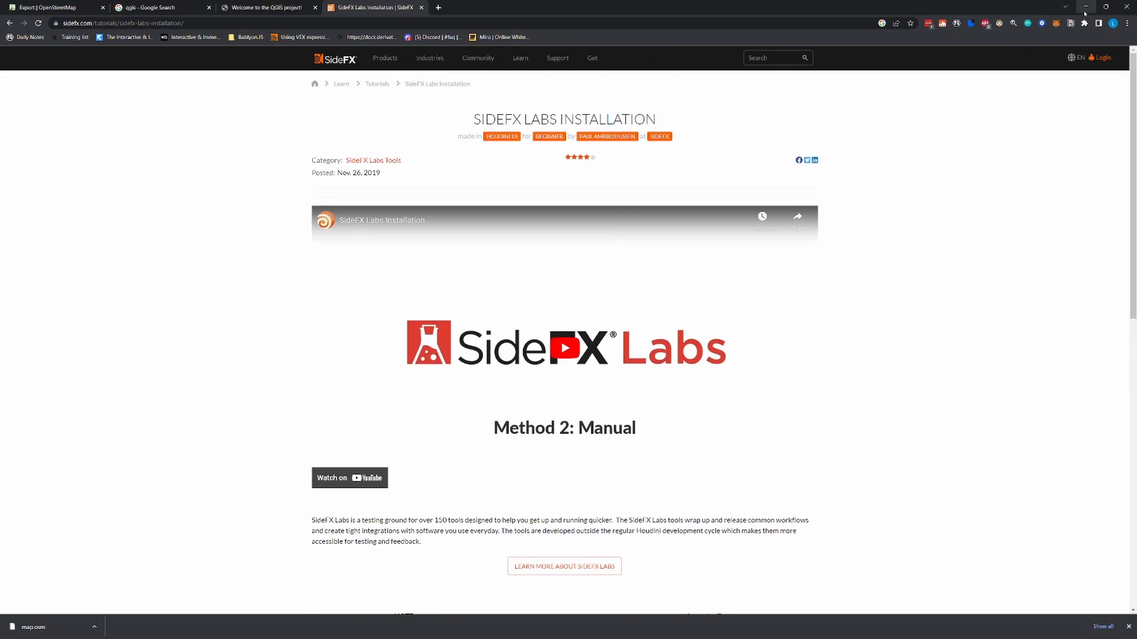
pyautogui.click(1086, 7)
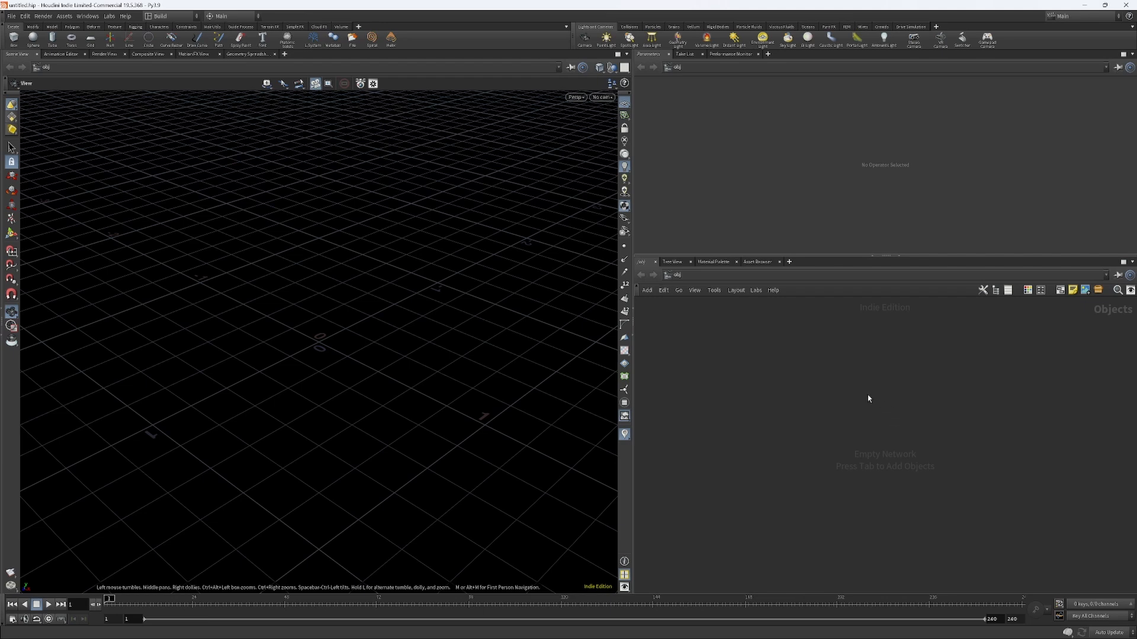
pyautogui.press('Tab')
pyautogui.press('Escape')
pyautogui.press('Tab')
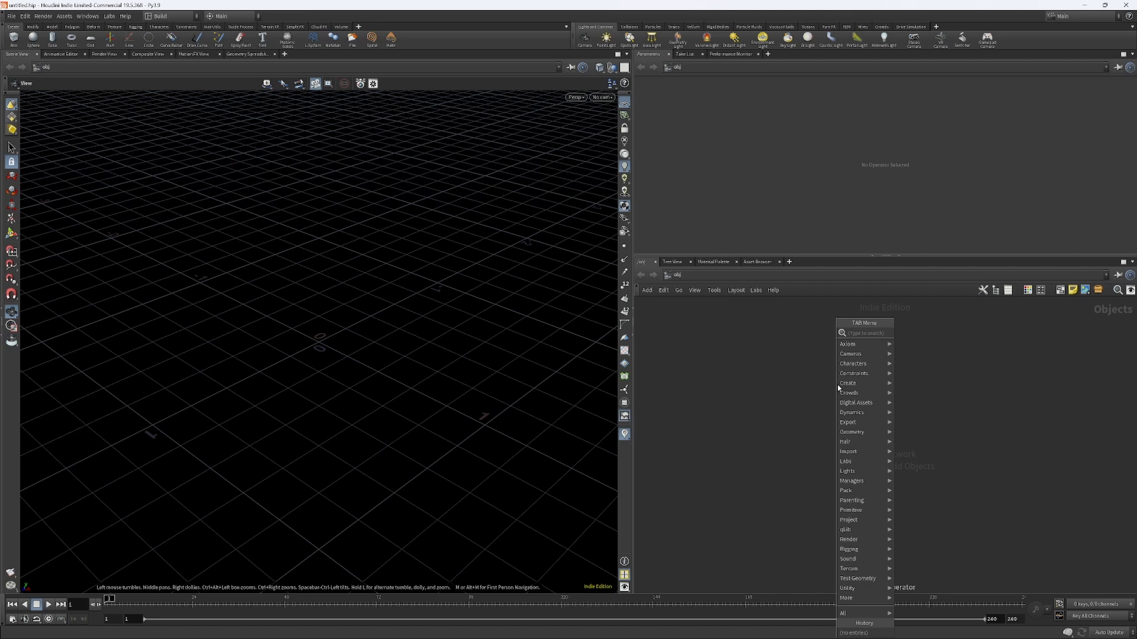
pyautogui.write('os')
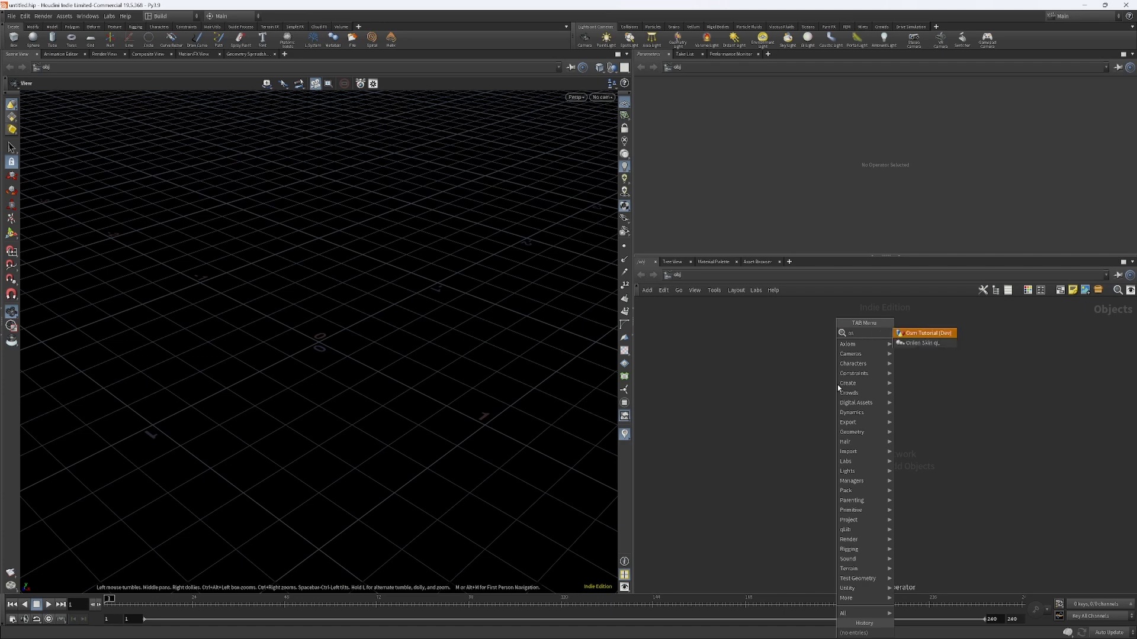
pyautogui.write('m')
pyautogui.press('BackSpace')
pyautogui.press('BackSpace')
pyautogui.press('BackSpace')
pyautogui.write('la')
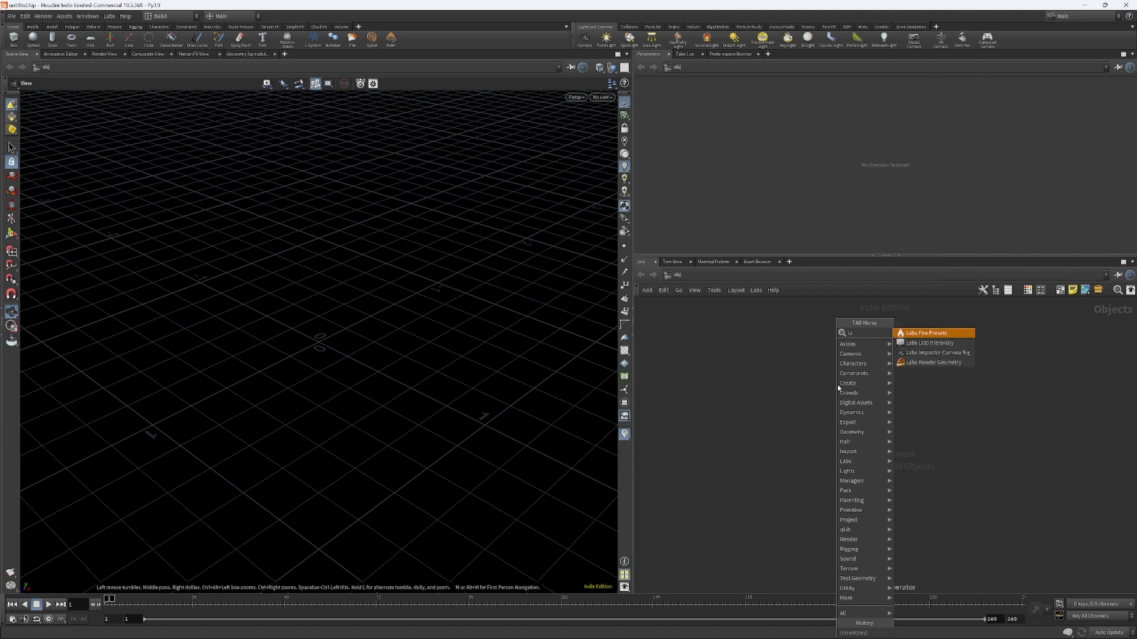
pyautogui.write('bs os')
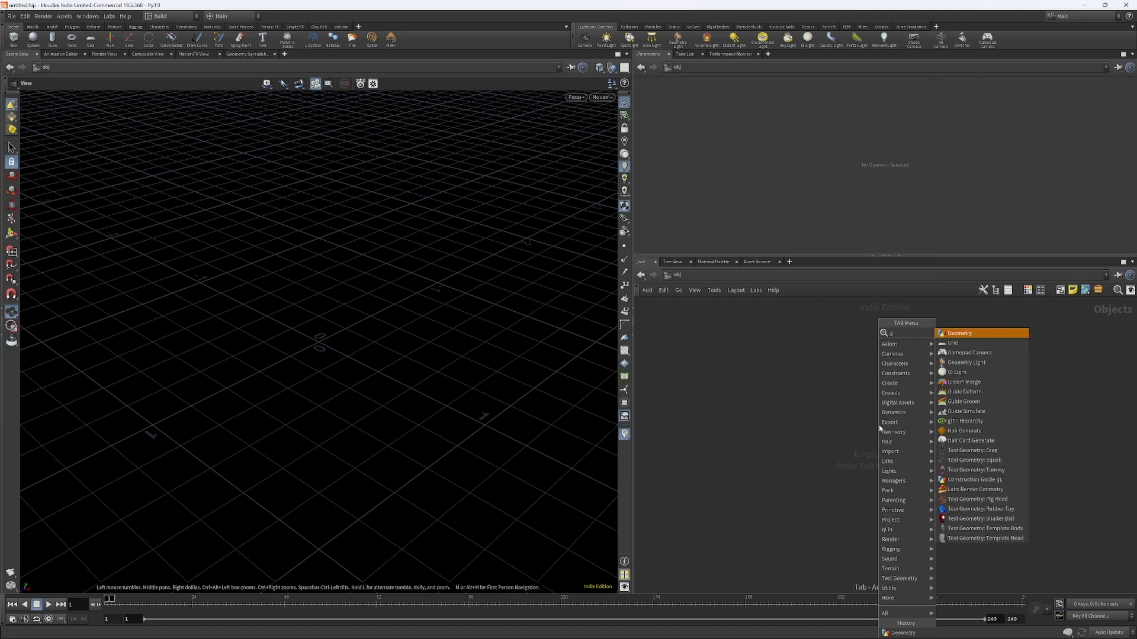
# Step: Place a Geometry node in the object network and go inside it
pyautogui.press('Return')
pyautogui.click(880, 406)
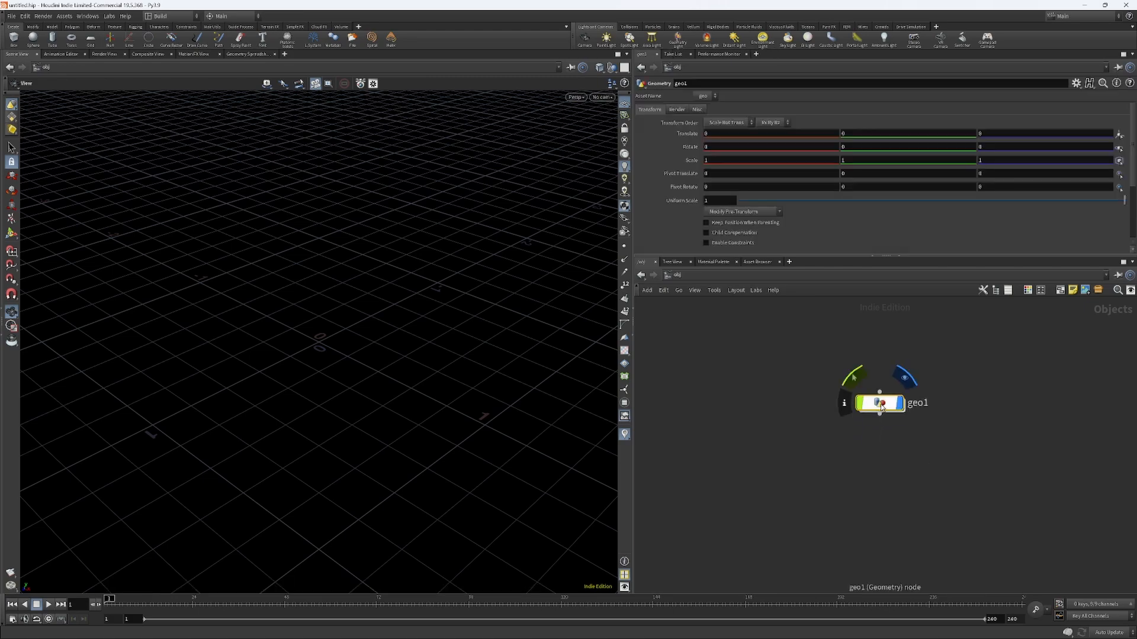
pyautogui.doubleClick(881, 406)
# Step: Place a Labs OSM Import node inside the geometry network
pyautogui.press('Tab')
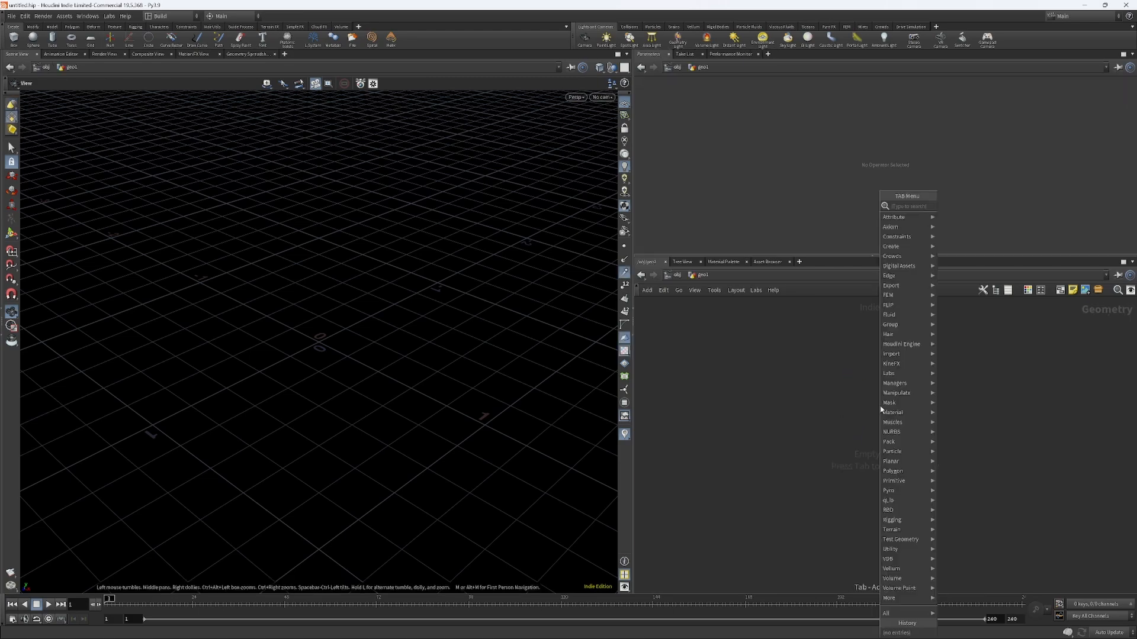
pyautogui.write('labs osm')
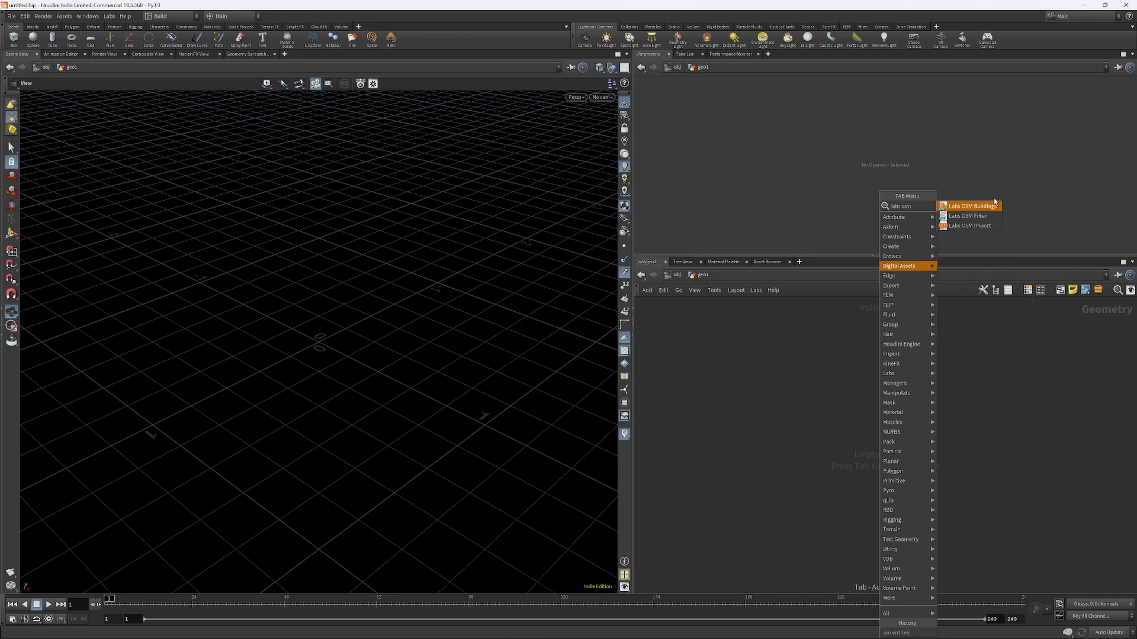
pyautogui.click(980, 228)
pyautogui.click(882, 388)
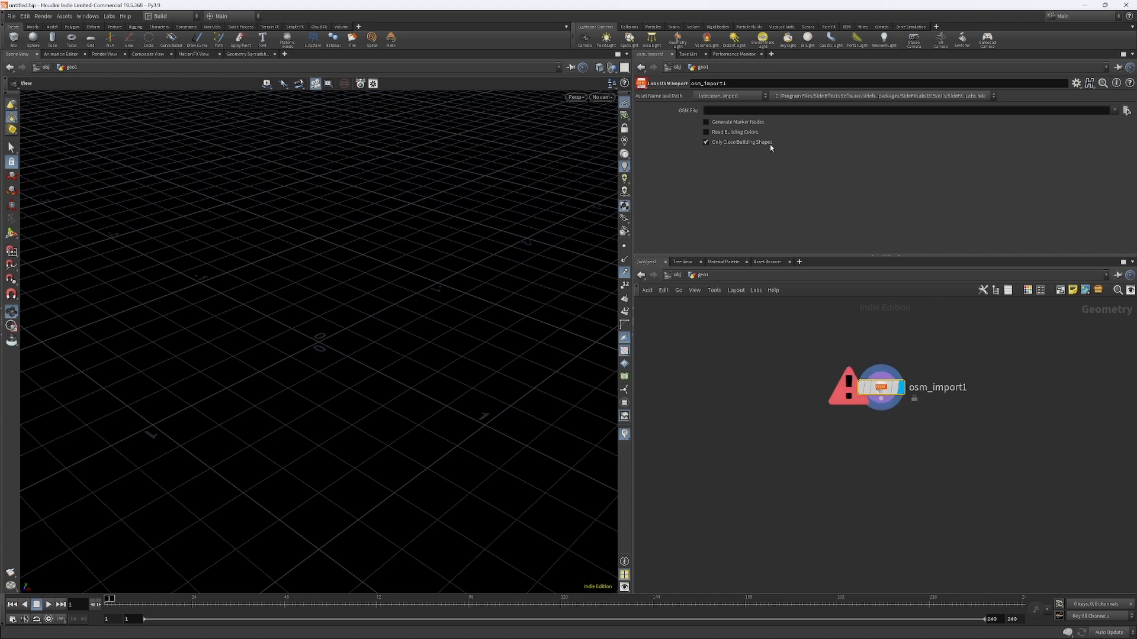
# Step: Load philadelphia_osm.osm from the Downloads folder as the import node's OSM file
pyautogui.click(1127, 110)
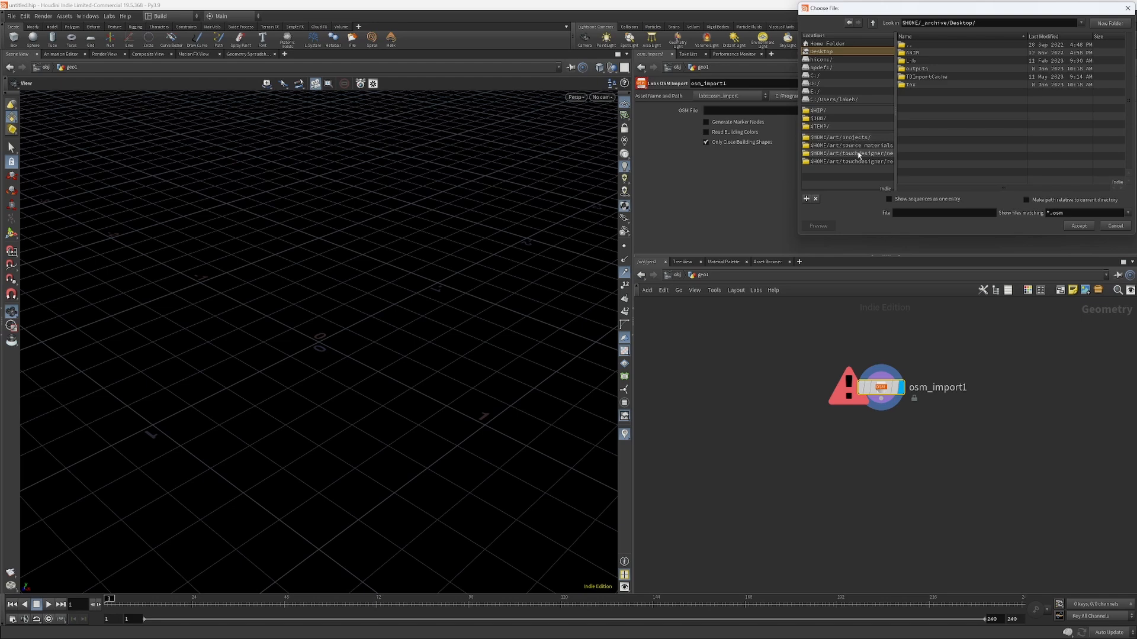
pyautogui.click(843, 101)
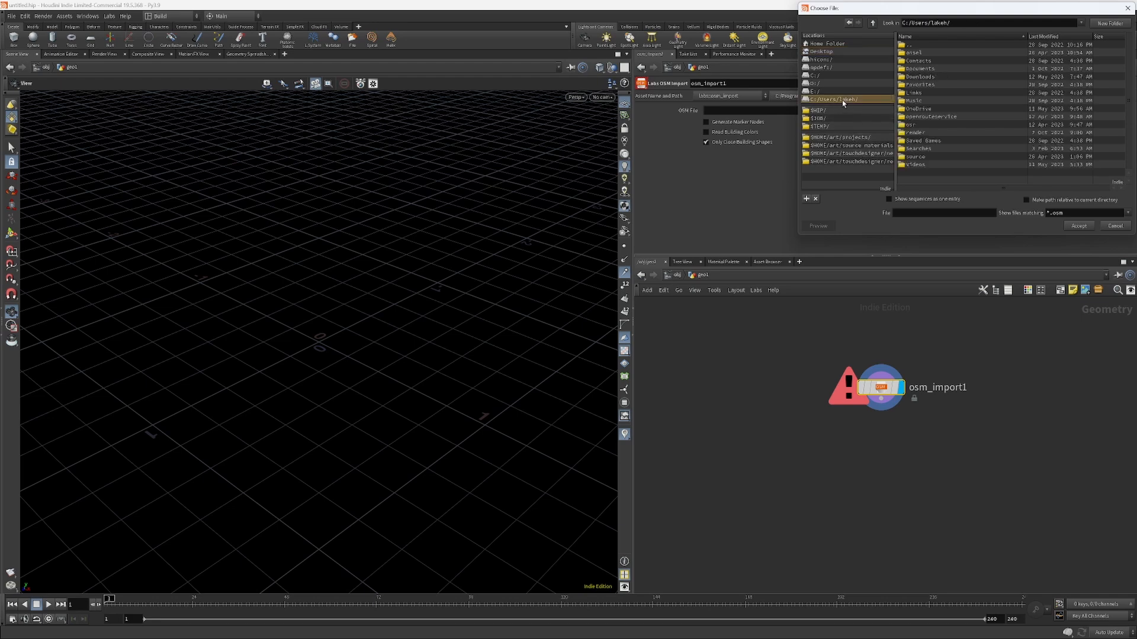
pyautogui.doubleClick(922, 77)
pyautogui.click(1045, 36)
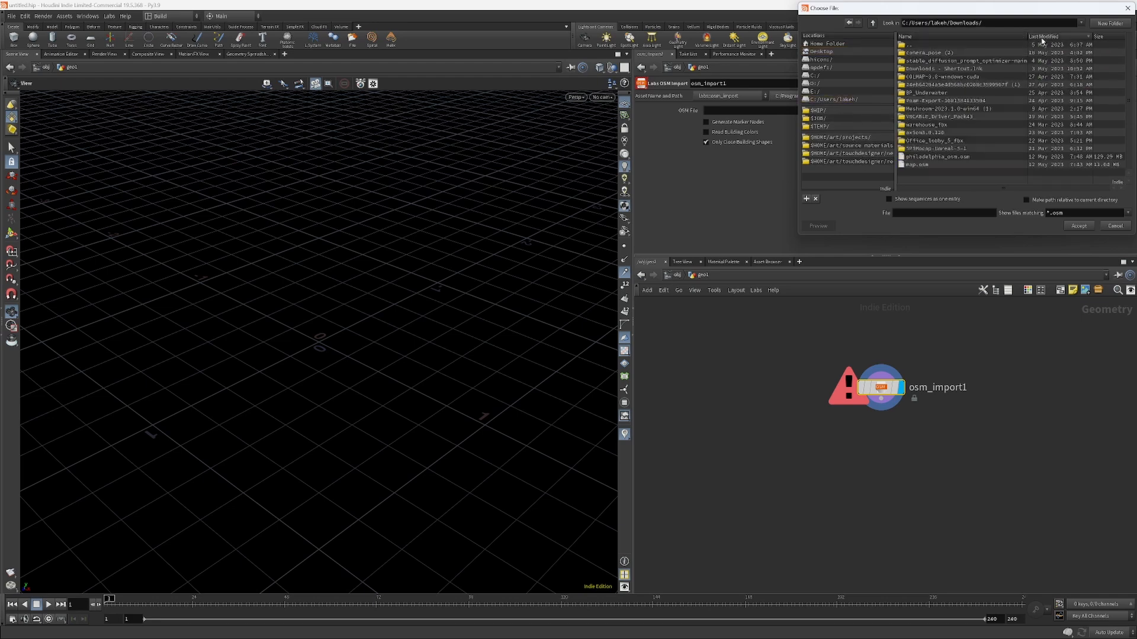
pyautogui.click(980, 157)
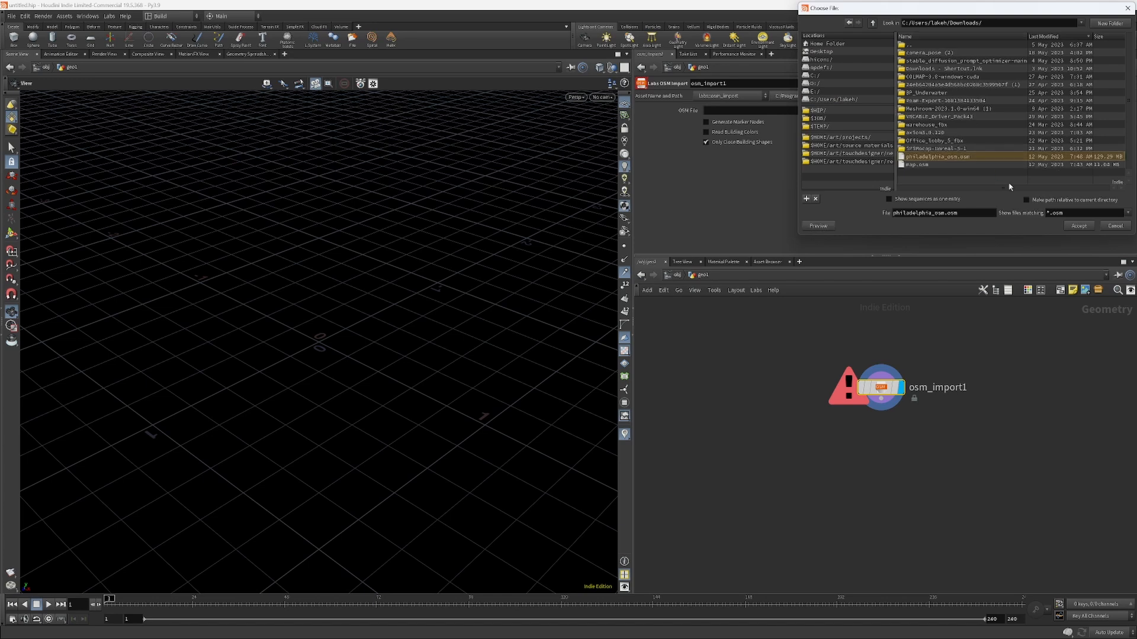
pyautogui.click(1077, 226)
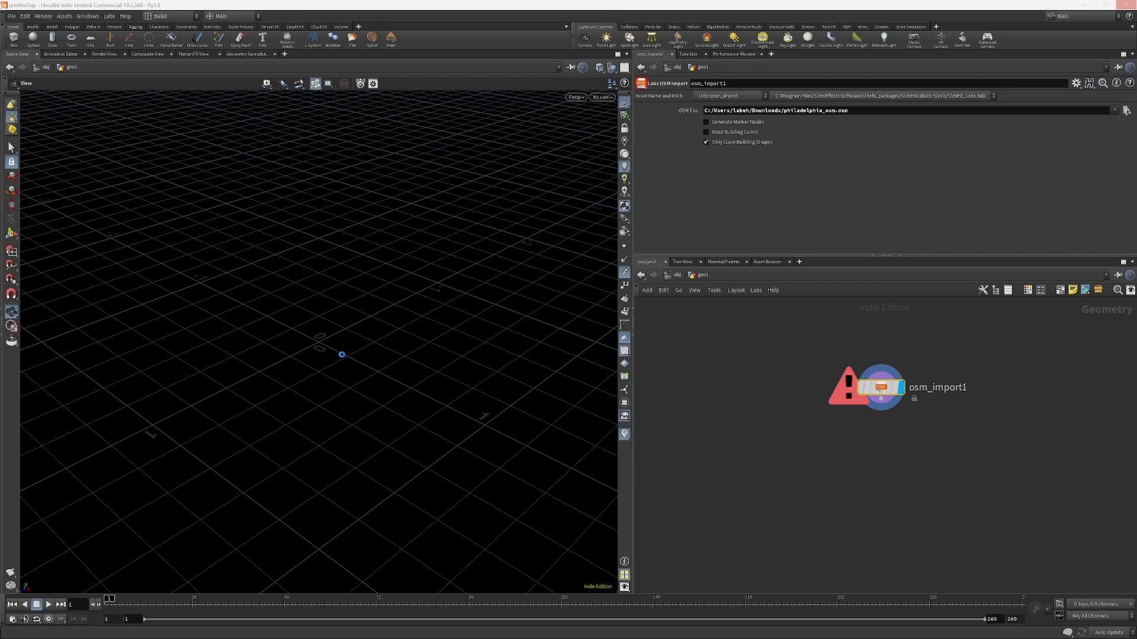
# Step: Examine the imported Philadelphia map from above, from its full extent down to the dense city grid
pyautogui.moveTo(353, 357)
pyautogui.mouseDown()
pyautogui.moveTo(375, 339)
pyautogui.moveTo(357, 336)
pyautogui.mouseUp()
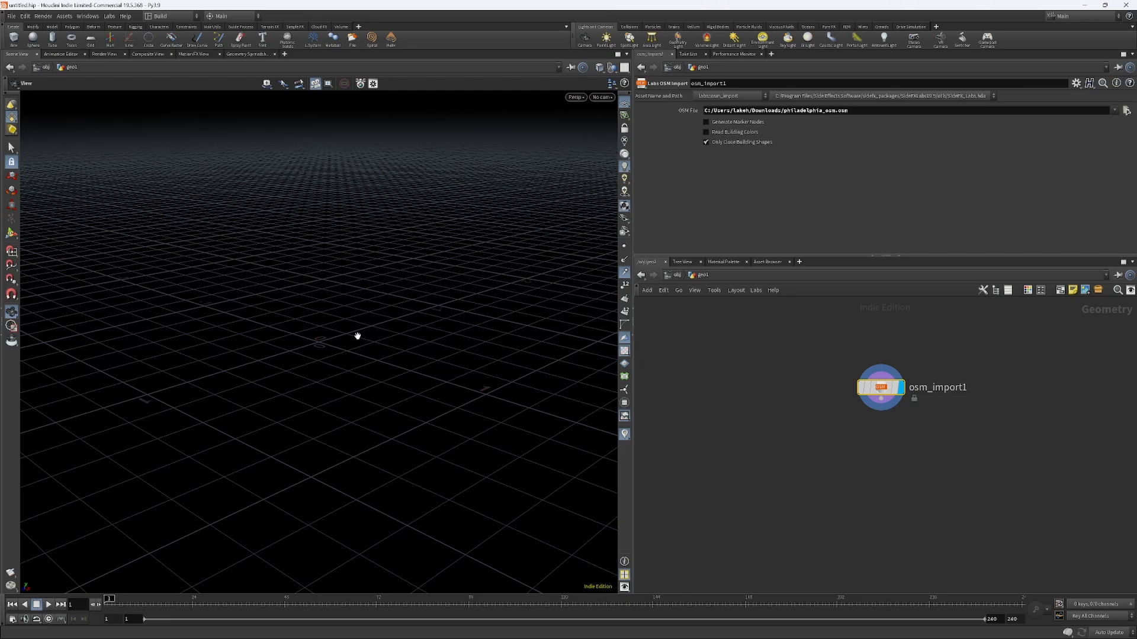
pyautogui.moveTo(357, 336); pyautogui.dragTo(368, 381)
pyautogui.scroll(-20, 368, 334)
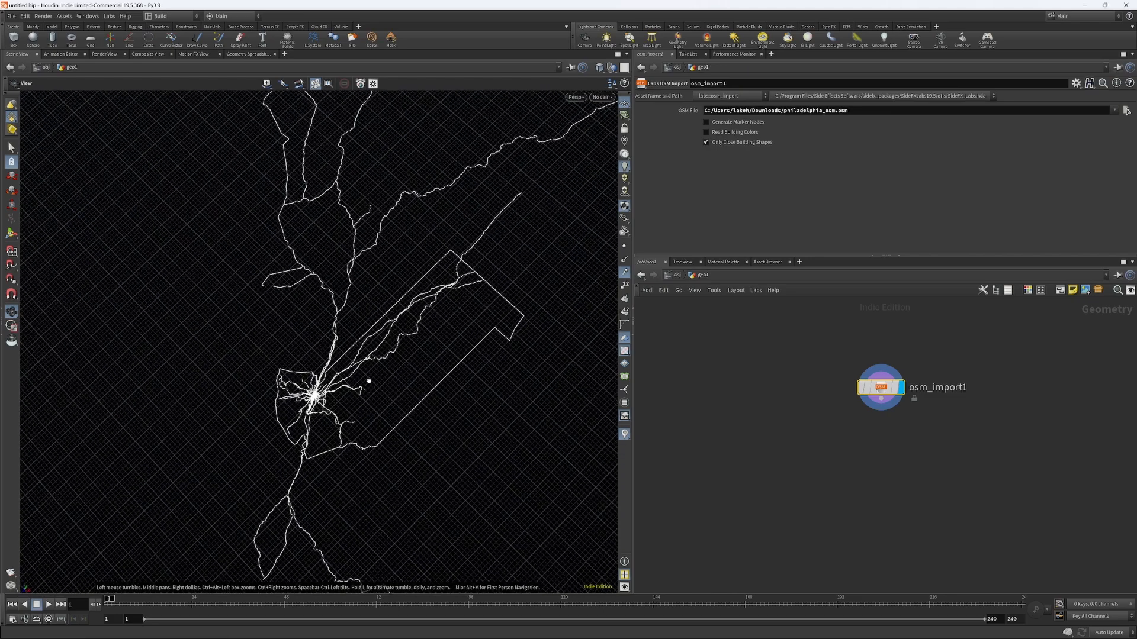
pyautogui.scroll(-5, 368, 383)
pyautogui.scroll(-2, 369, 382)
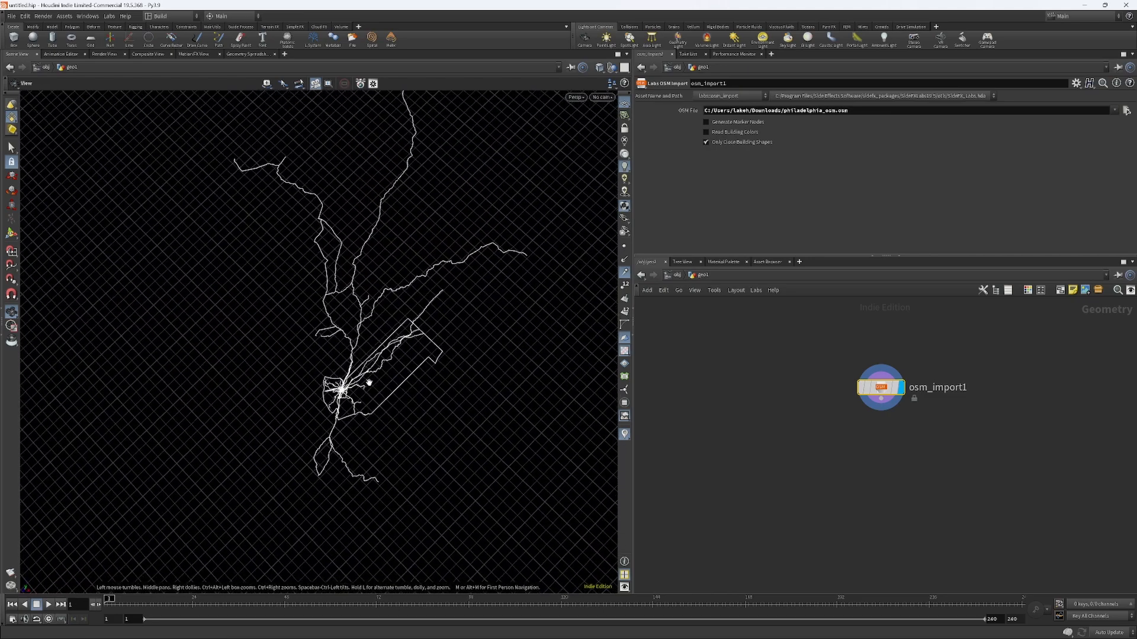
pyautogui.hotkey('space', 'h')
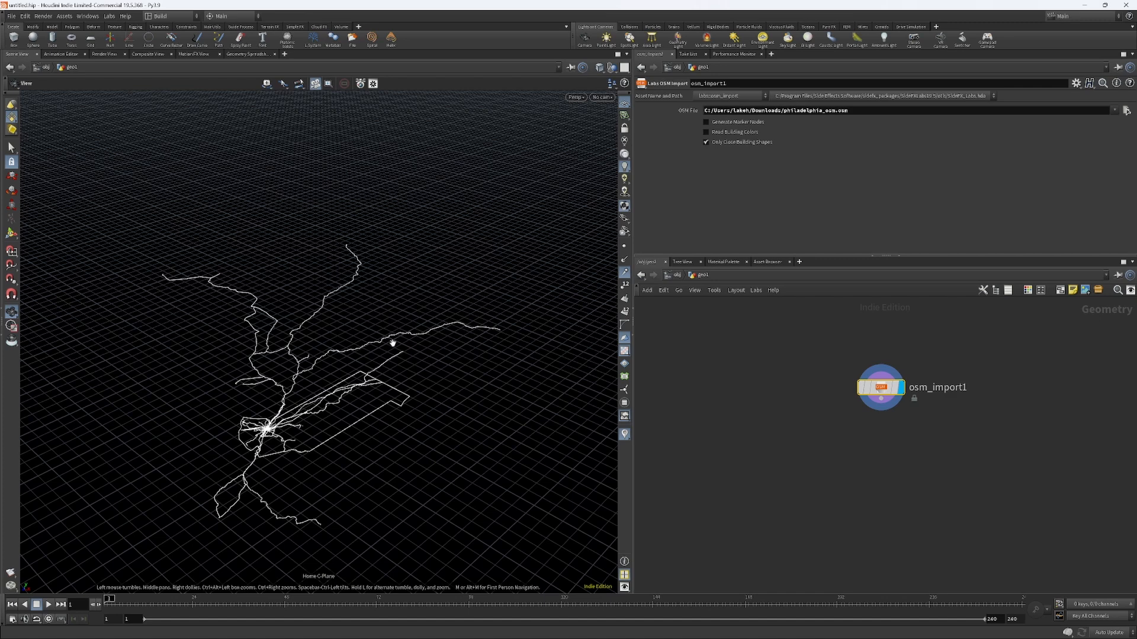
pyautogui.moveTo(393, 343); pyautogui.dragTo(381, 246)
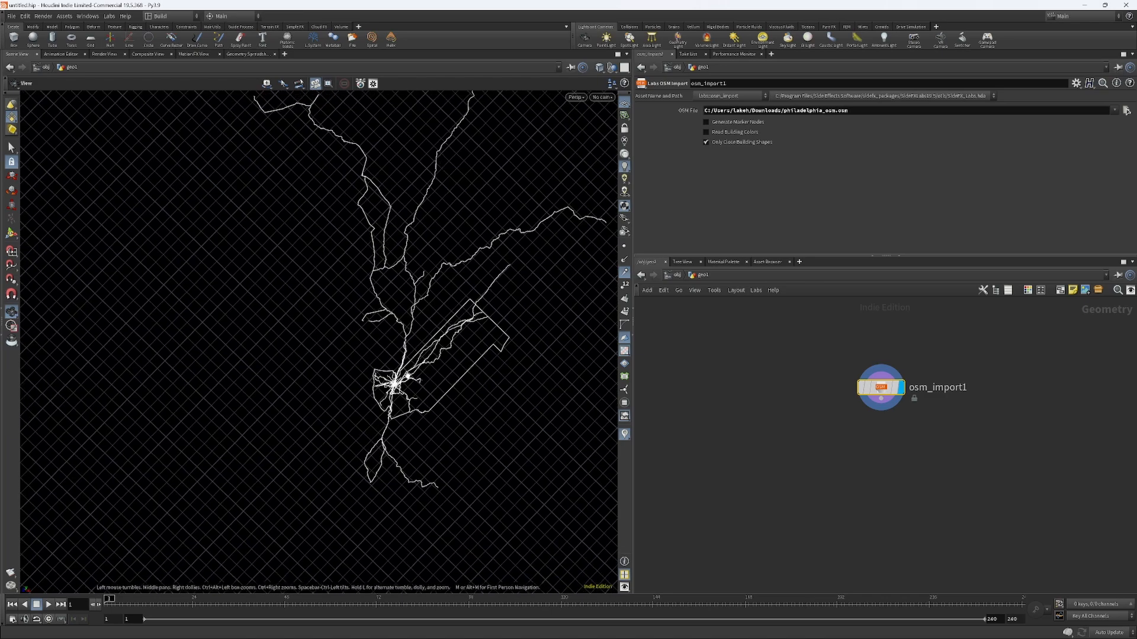
pyautogui.moveTo(406, 383); pyautogui.dragTo(426, 329, button='middle')
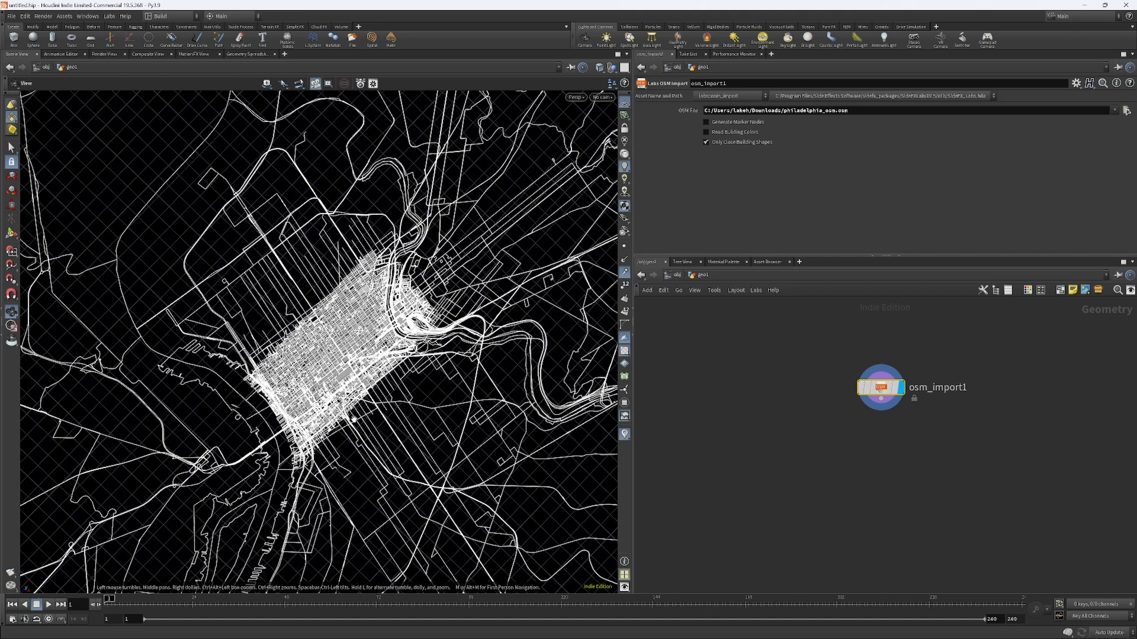
pyautogui.moveTo(355, 416); pyautogui.dragTo(348, 435, button='middle')
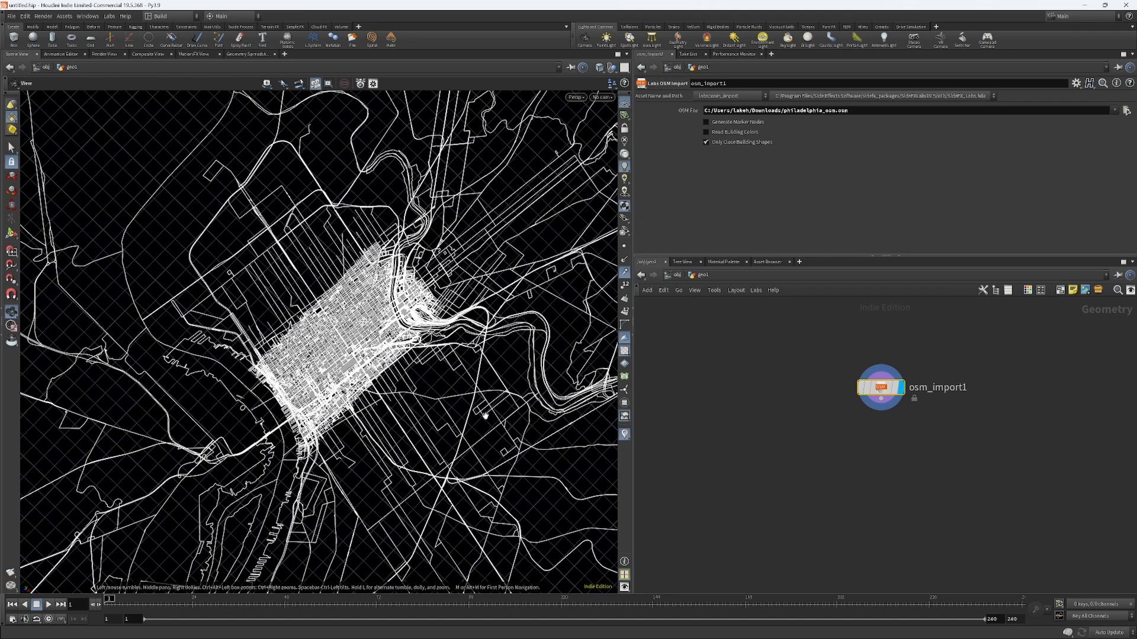
# Step: Add a separate Curve node beside the OSM import and keep the import displayed as a template
pyautogui.moveTo(992, 400); pyautogui.dragTo(932, 403, button='middle')
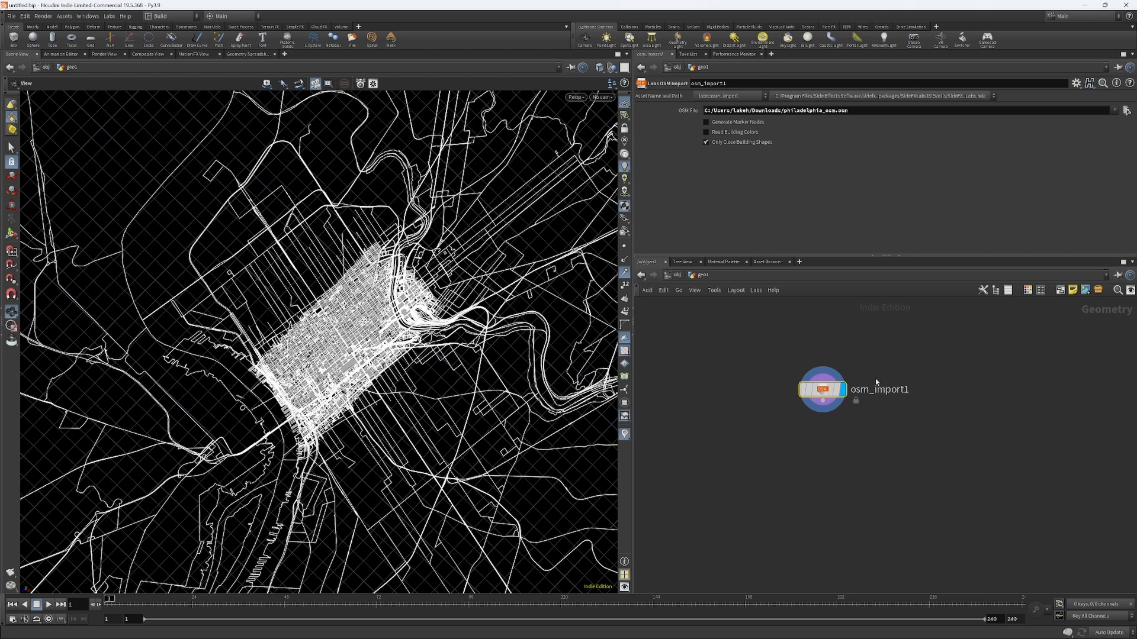
pyautogui.moveTo(824, 390); pyautogui.dragTo(810, 387)
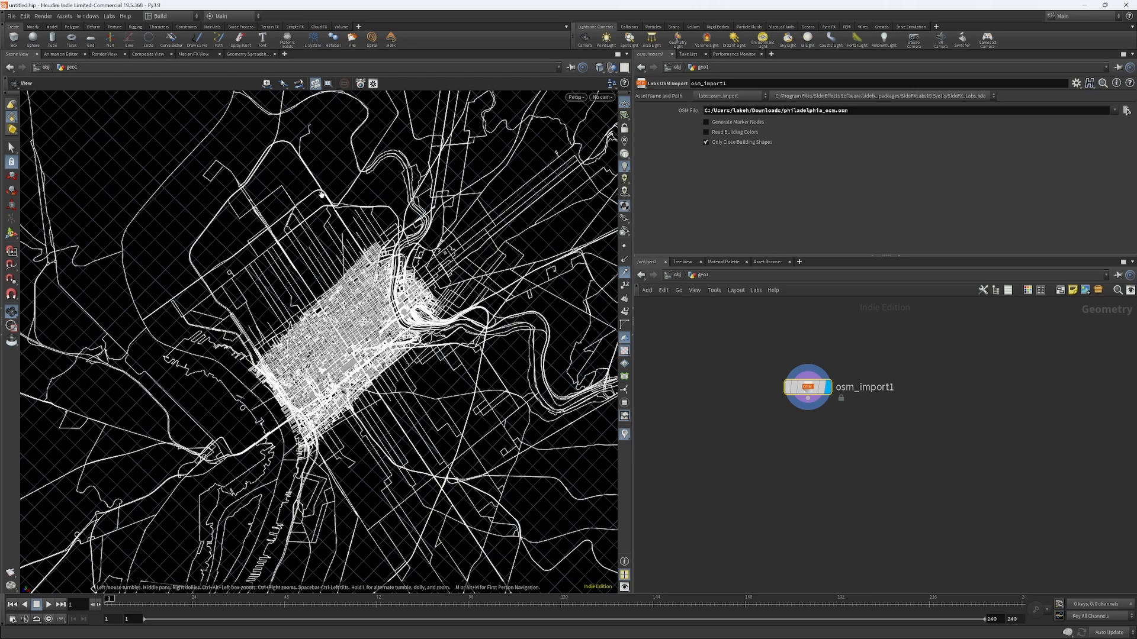
pyautogui.click(171, 38)
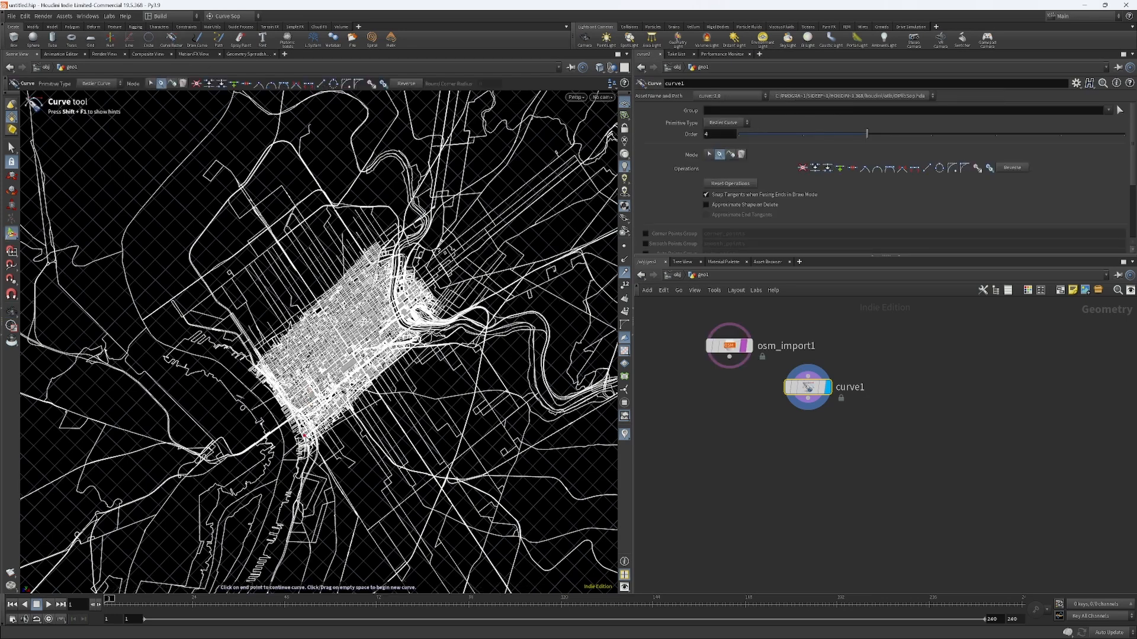
# Step: In the top view, place two curve points at diagonally opposite corners of the dense city grid and finish the curve
pyautogui.hotkey('space', '2')
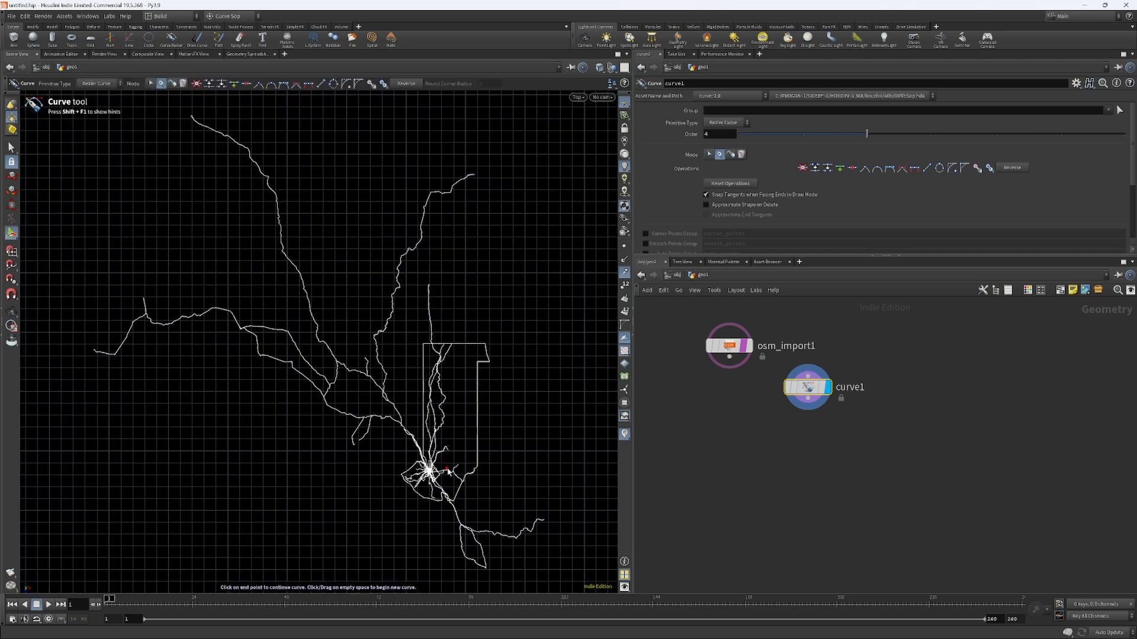
pyautogui.press('space')
pyautogui.scroll(2, 431, 473)
pyautogui.scroll(5, 431, 468)
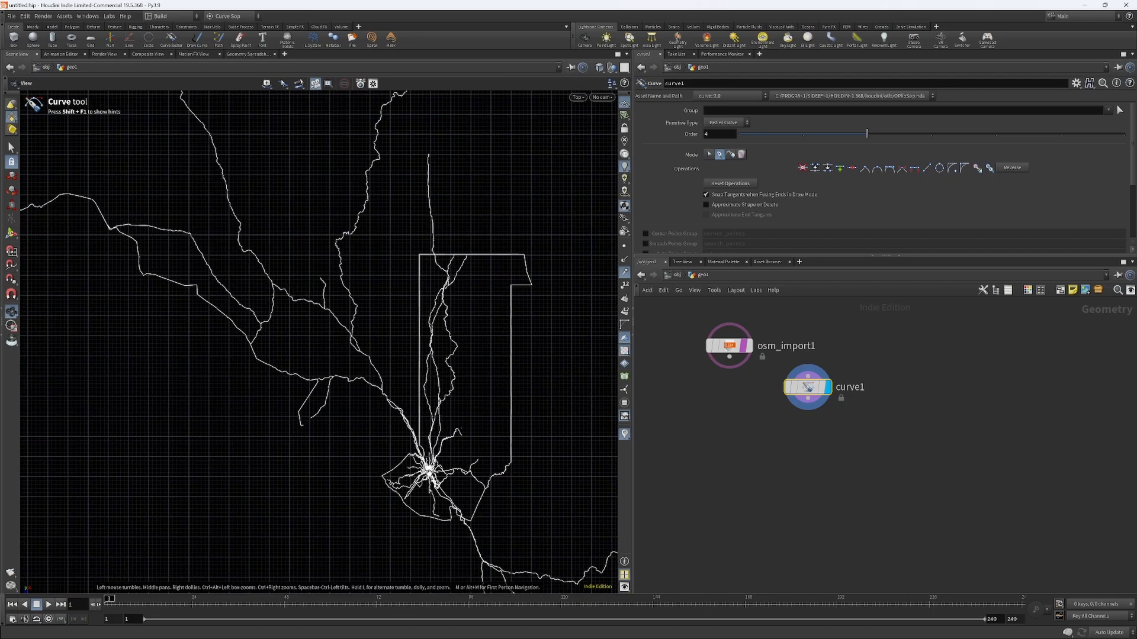
pyautogui.scroll(6, 422, 445)
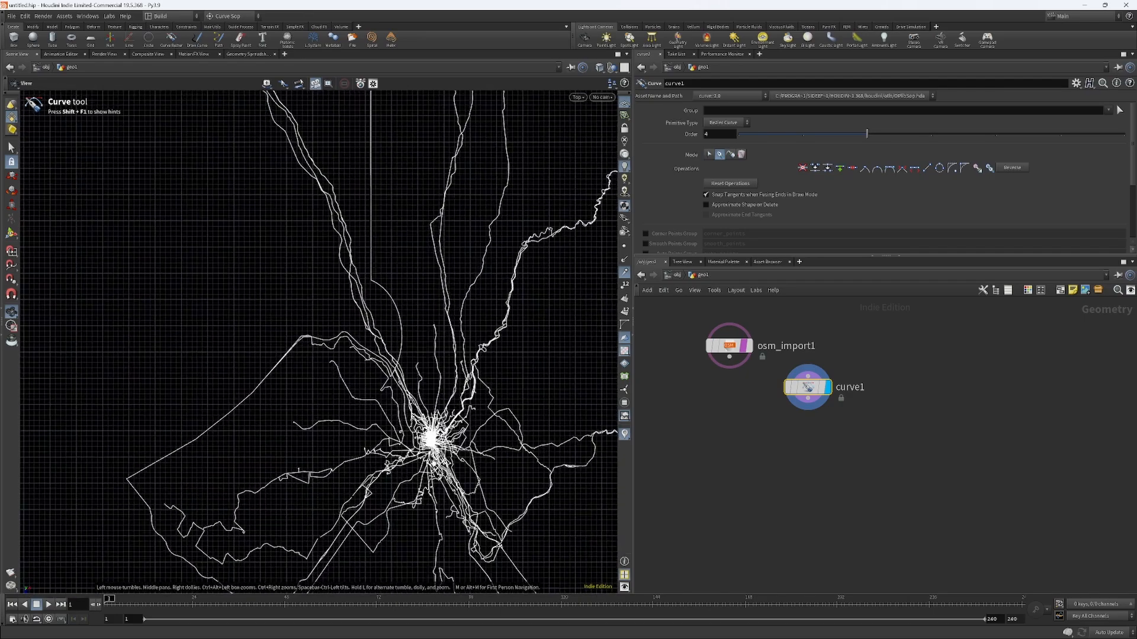
pyautogui.scroll(6, 423, 444)
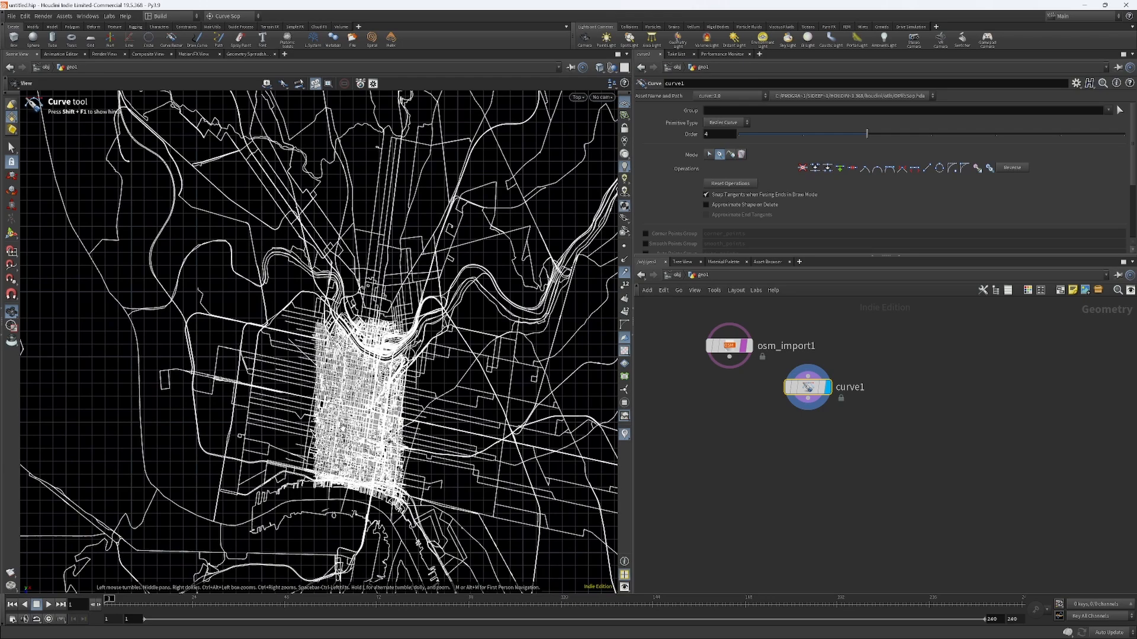
pyautogui.scroll(1, 422, 445)
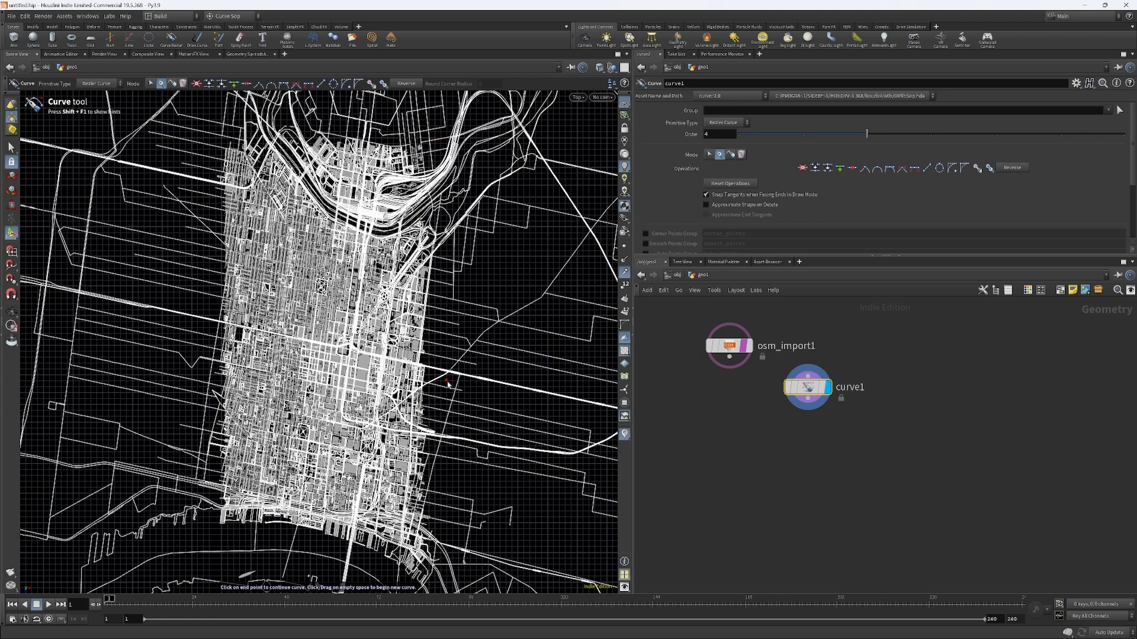
pyautogui.click(233, 129)
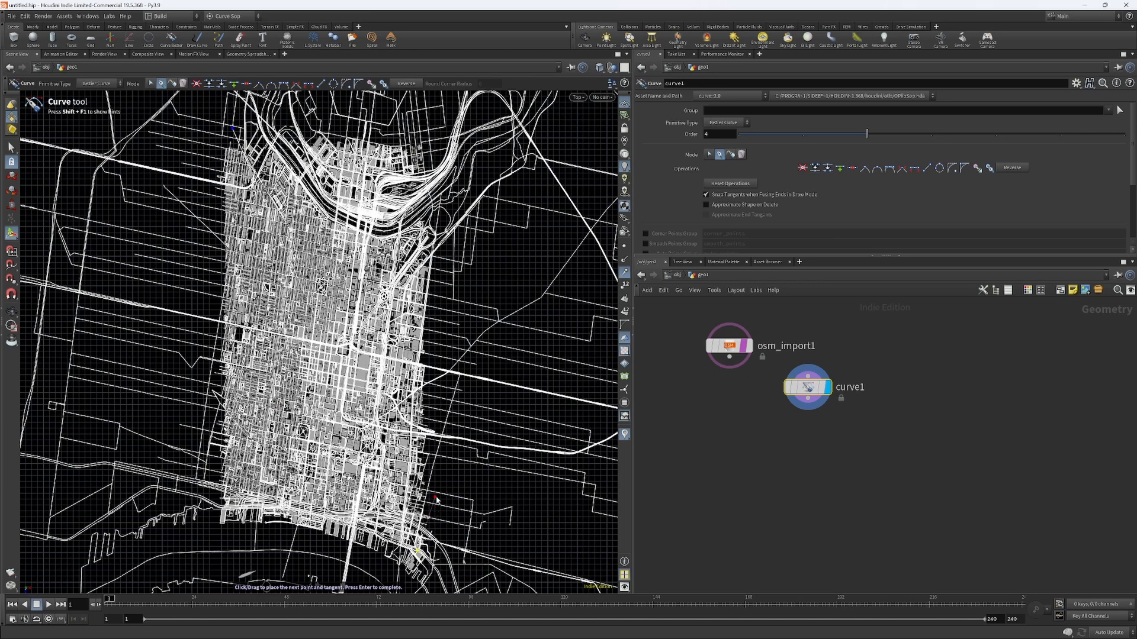
pyautogui.press('Return')
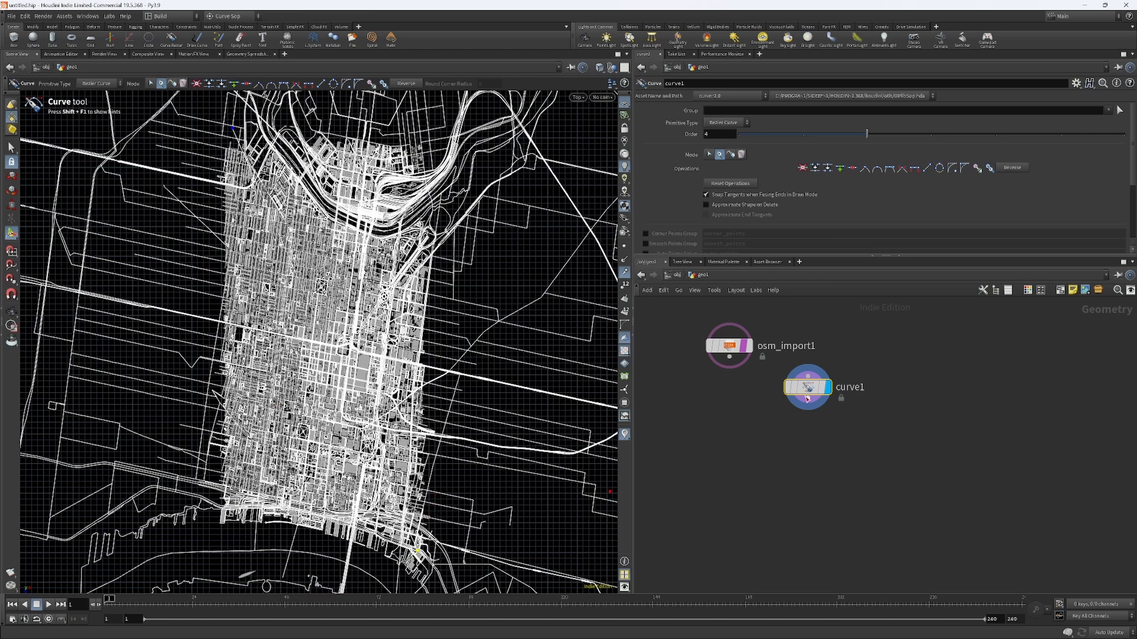
# Step: Add a Bound node below the Curve node, fed by the curve, and display its bounding geometry
pyautogui.moveTo(806, 399); pyautogui.dragTo(914, 358)
pyautogui.press('Tab')
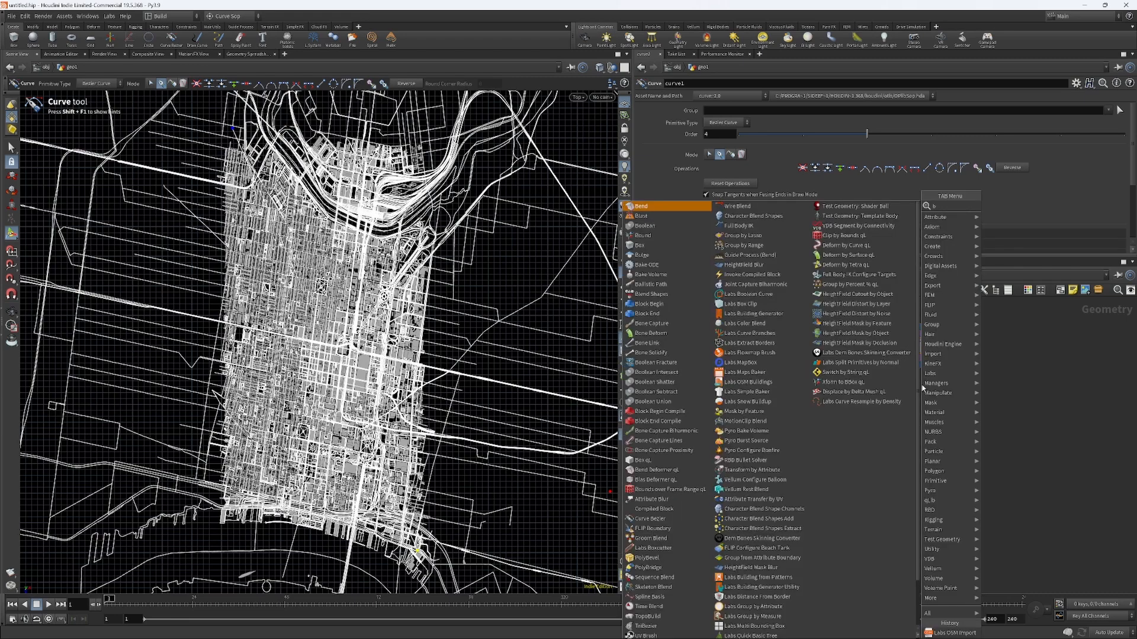
pyautogui.write('bou')
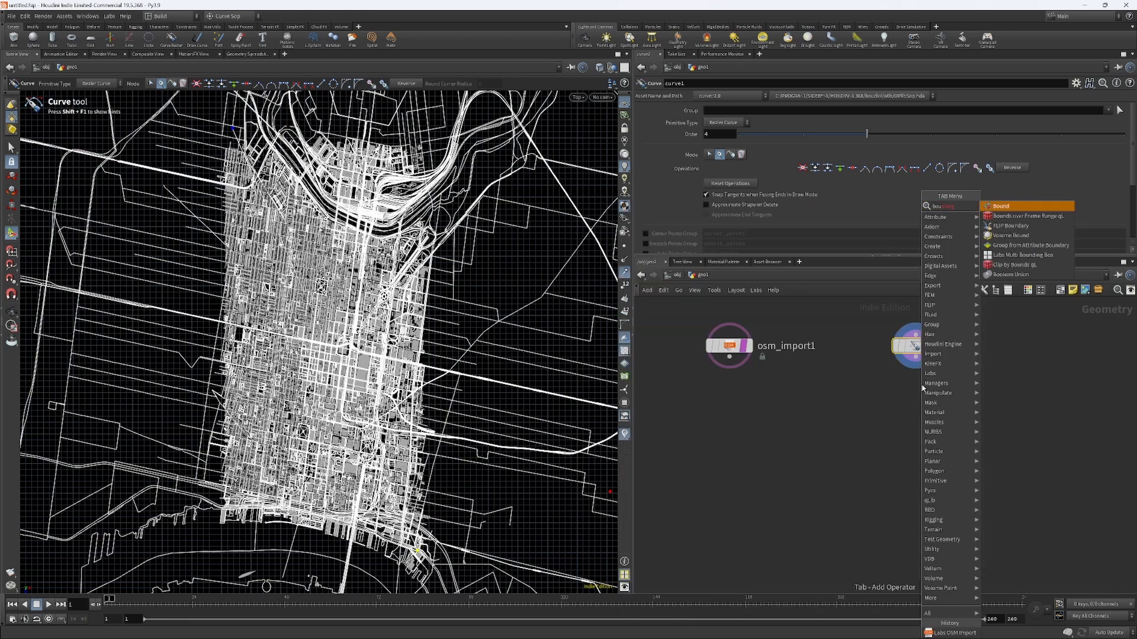
pyautogui.press('Return')
pyautogui.click(976, 298)
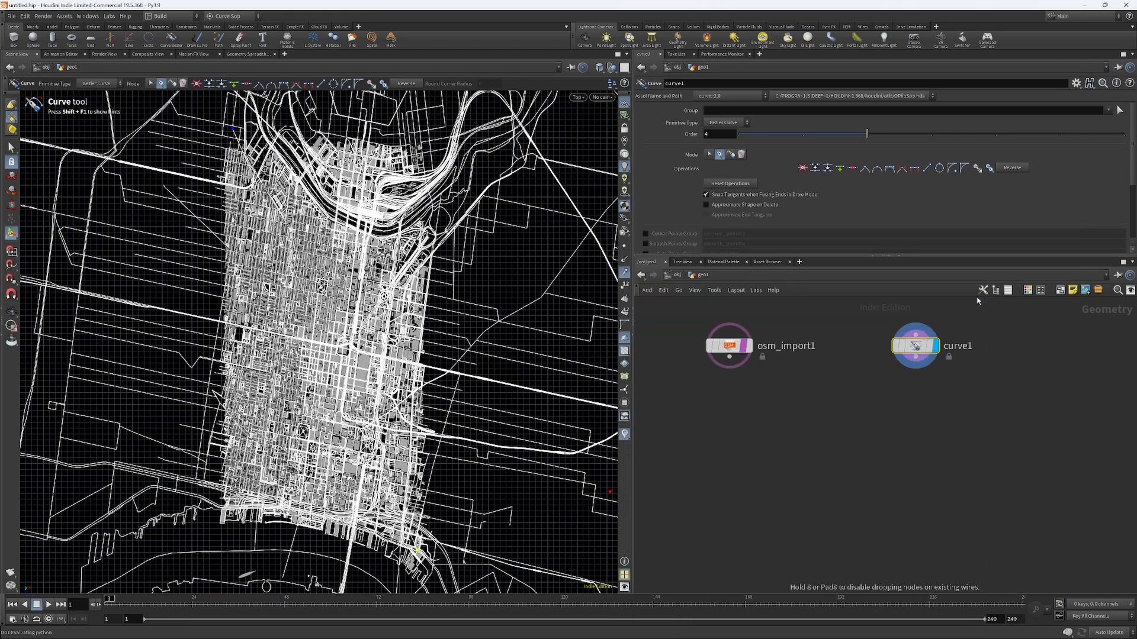
pyautogui.moveTo(948, 420); pyautogui.dragTo(900, 461, button='middle')
pyautogui.moveTo(933, 335); pyautogui.dragTo(868, 438)
pyautogui.click(884, 440)
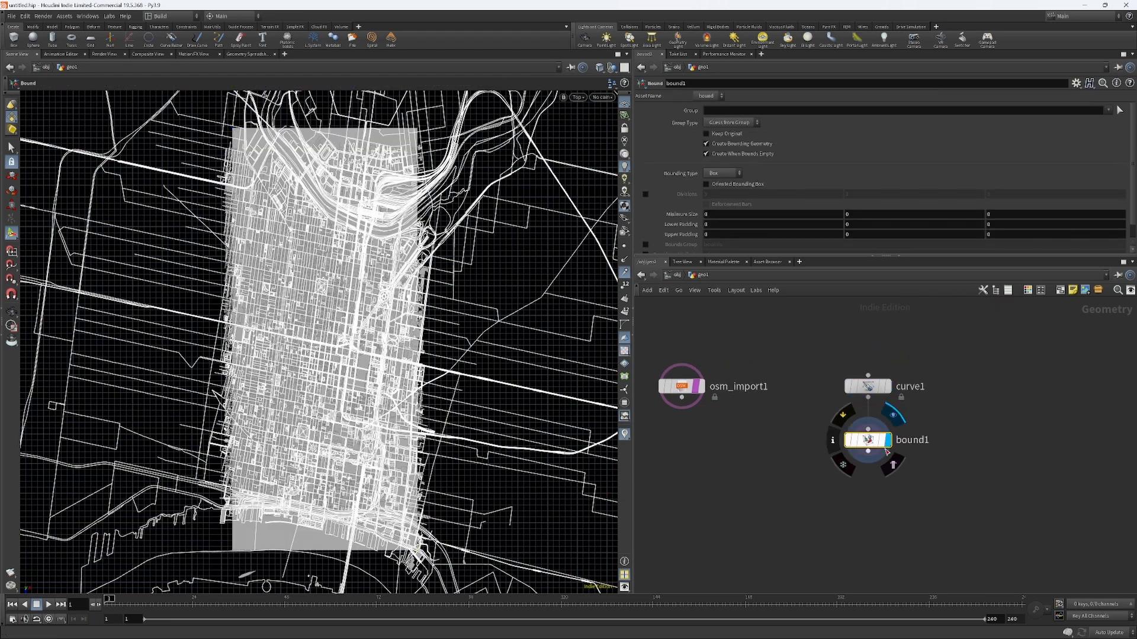
pyautogui.moveTo(884, 440); pyautogui.dragTo(903, 422, button='middle')
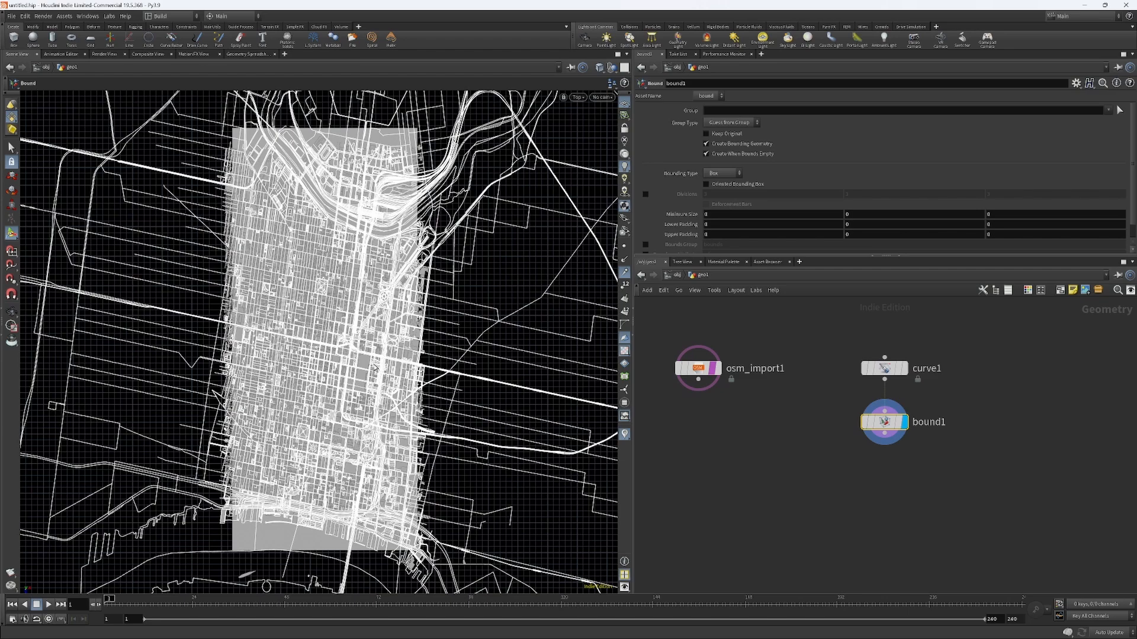
# Step: Inspect the bounding geometry against the city grid in the perspective view
pyautogui.hotkey('space', '1')
pyautogui.keyDown('alt'); pyautogui.moveTo(382, 346); pyautogui.dragTo(371, 421); pyautogui.keyUp('alt')
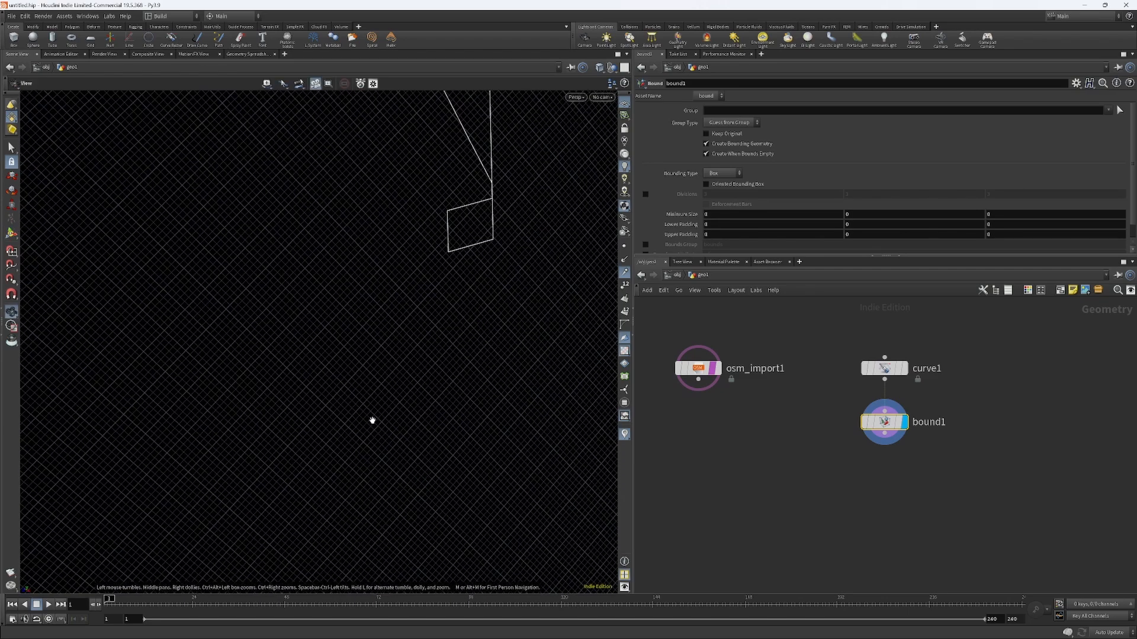
pyautogui.hotkey('space', 'h')
pyautogui.scroll(1, 270, 434)
pyautogui.scroll(6, 270, 430)
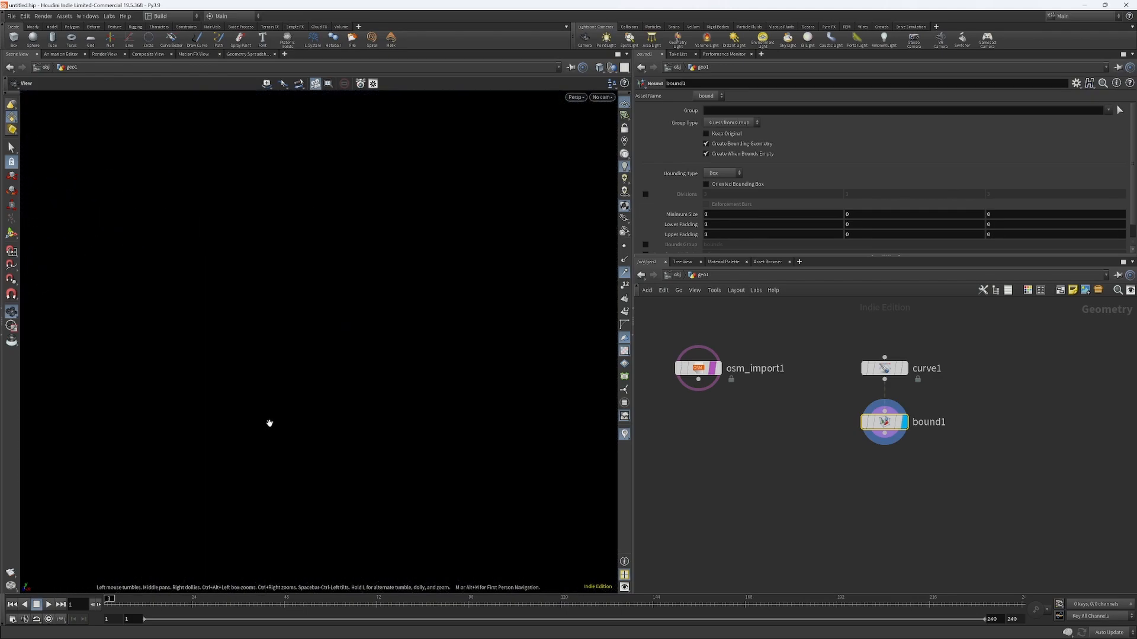
pyautogui.scroll(-5, 270, 423)
pyautogui.scroll(6, 277, 405)
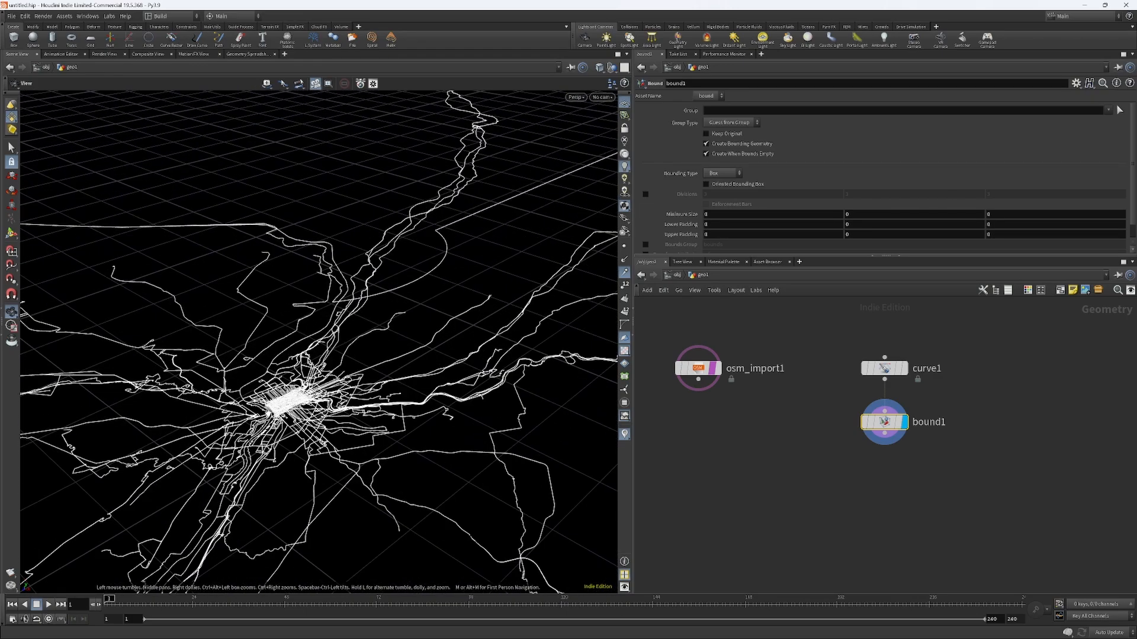
pyautogui.scroll(-3, 298, 406)
pyautogui.scroll(-4, 301, 408)
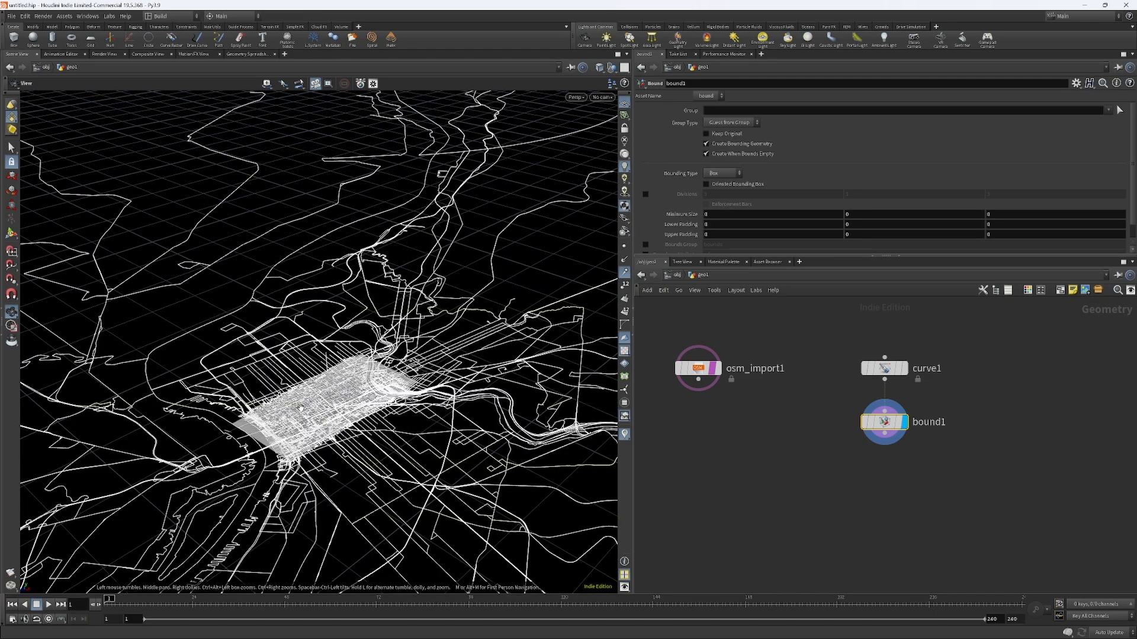
pyautogui.scroll(4, 327, 422)
pyautogui.scroll(-4, 329, 424)
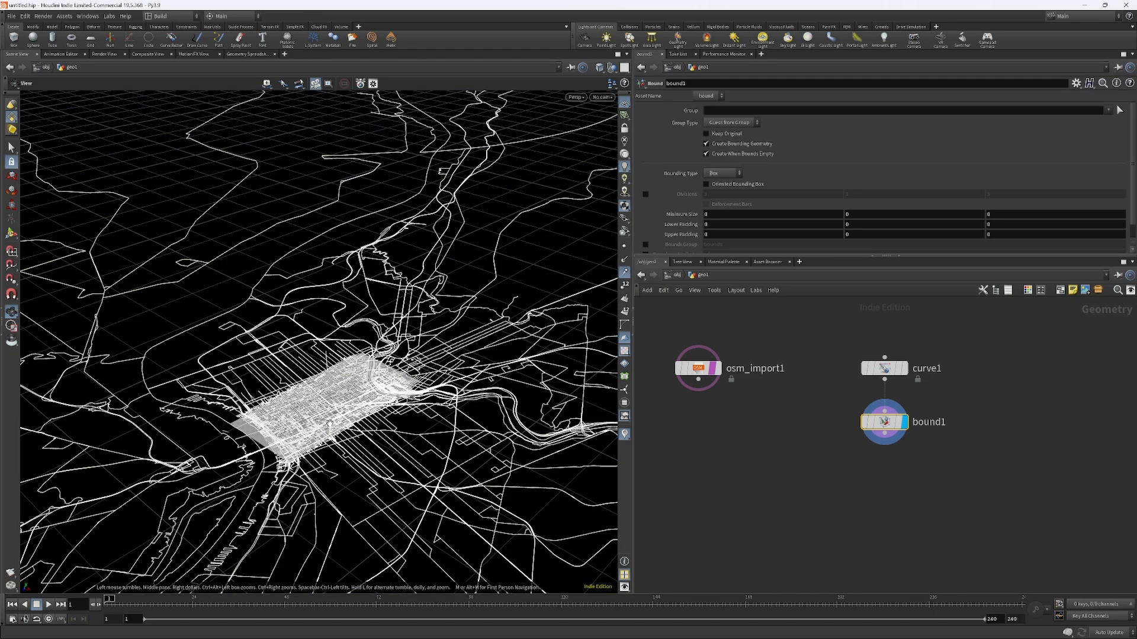
pyautogui.keyDown('alt'); pyautogui.moveTo(329, 423); pyautogui.dragTo(334, 425); pyautogui.keyUp('alt')
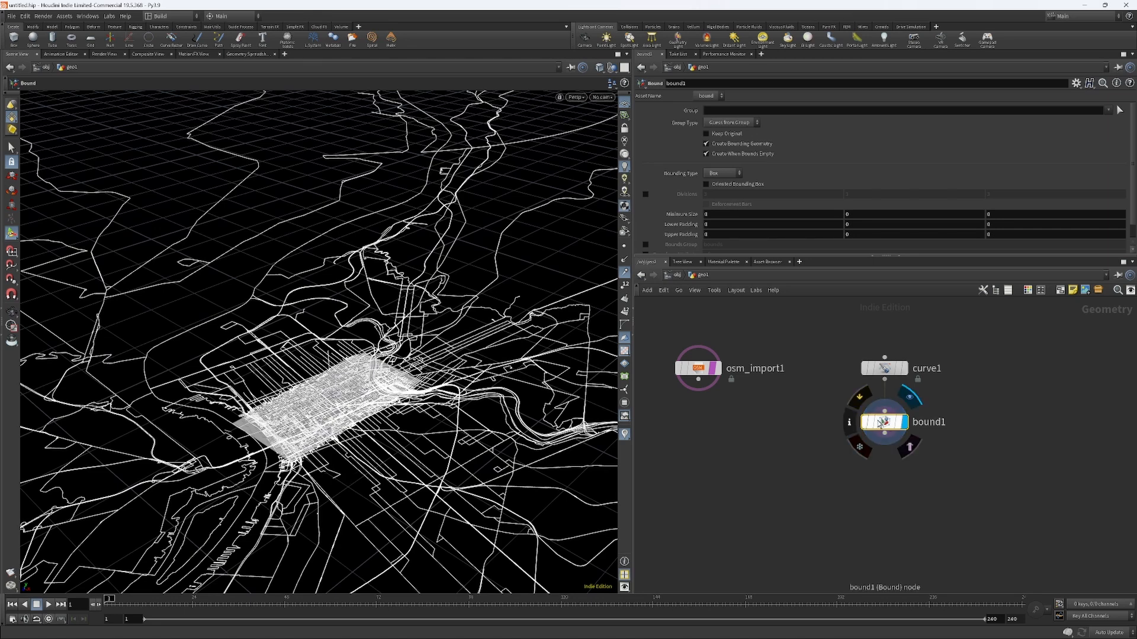
pyautogui.moveTo(878, 421); pyautogui.dragTo(879, 423)
pyautogui.scroll(10, 353, 462)
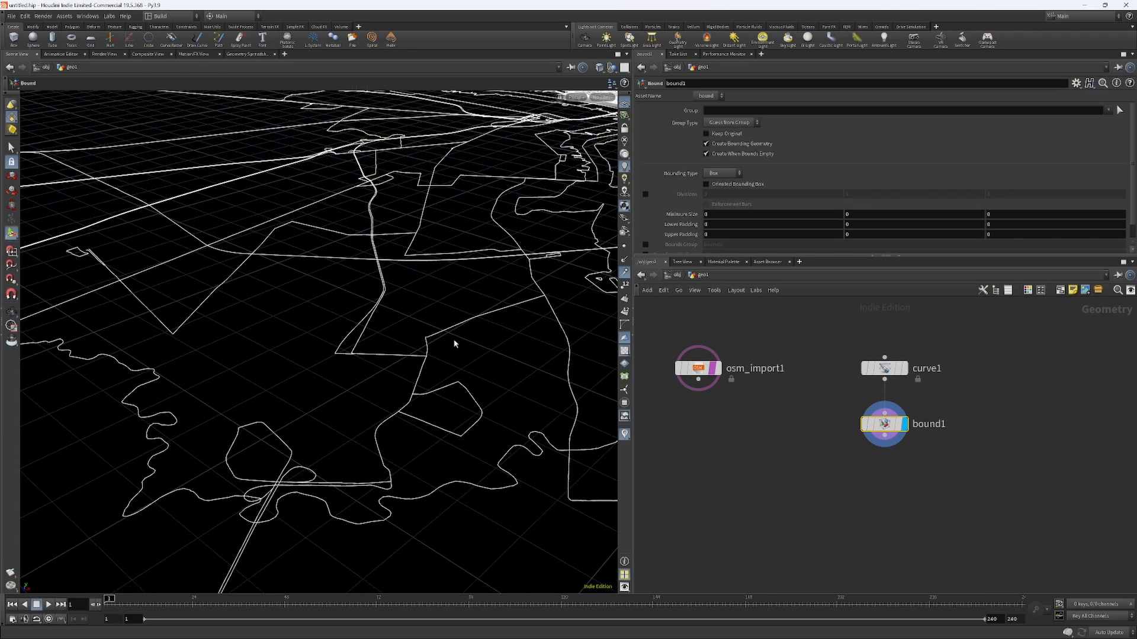
pyautogui.scroll(-10, 487, 279)
pyautogui.scroll(2, 476, 288)
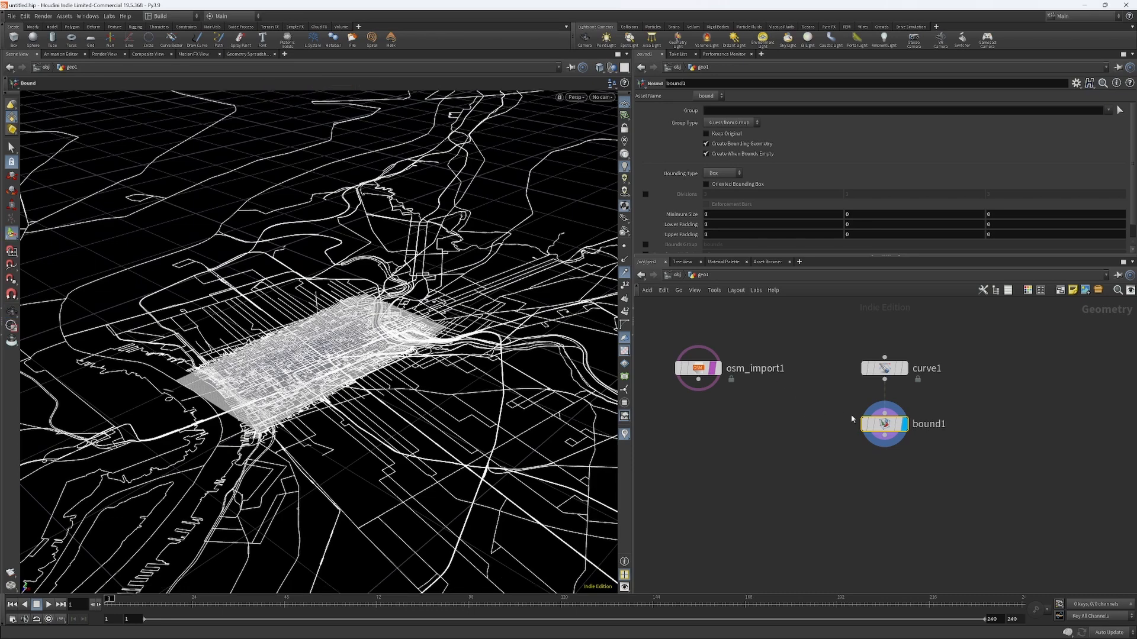
# Step: Add a PolyExtrude node below the Bound node
pyautogui.moveTo(876, 431)
pyautogui.press('Tab')
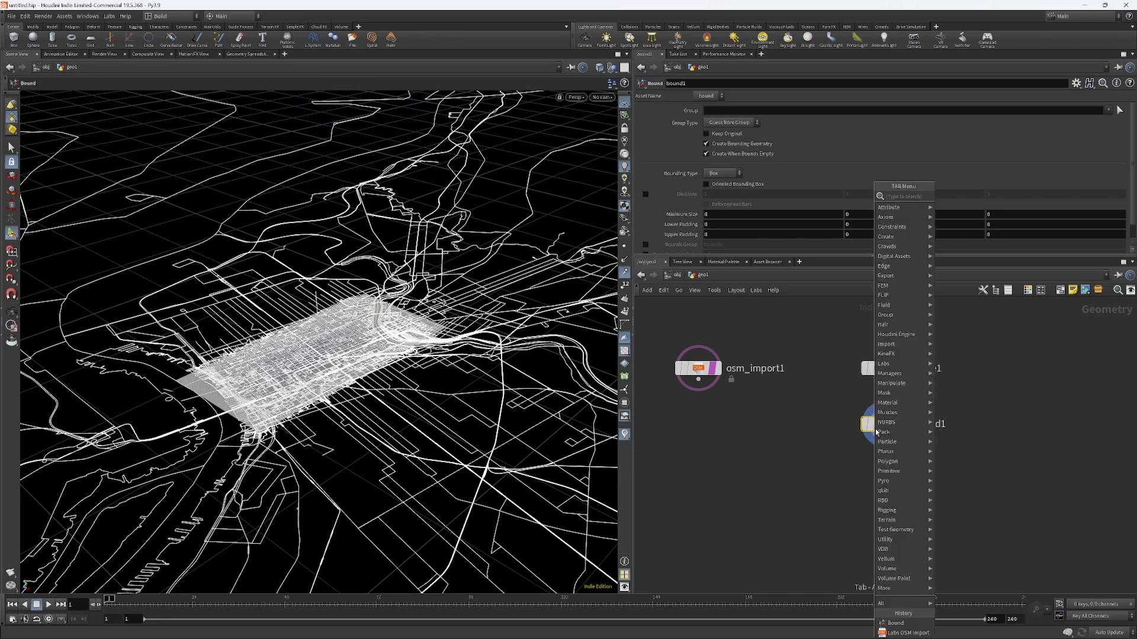
pyautogui.write('polyex')
pyautogui.press('Return')
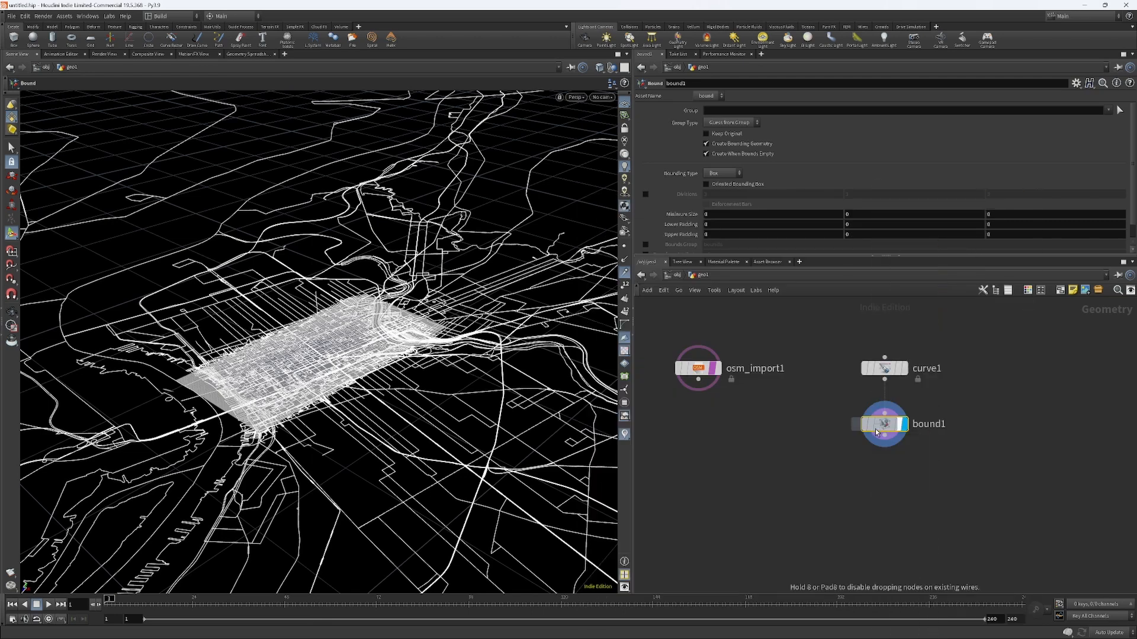
pyautogui.click(886, 481)
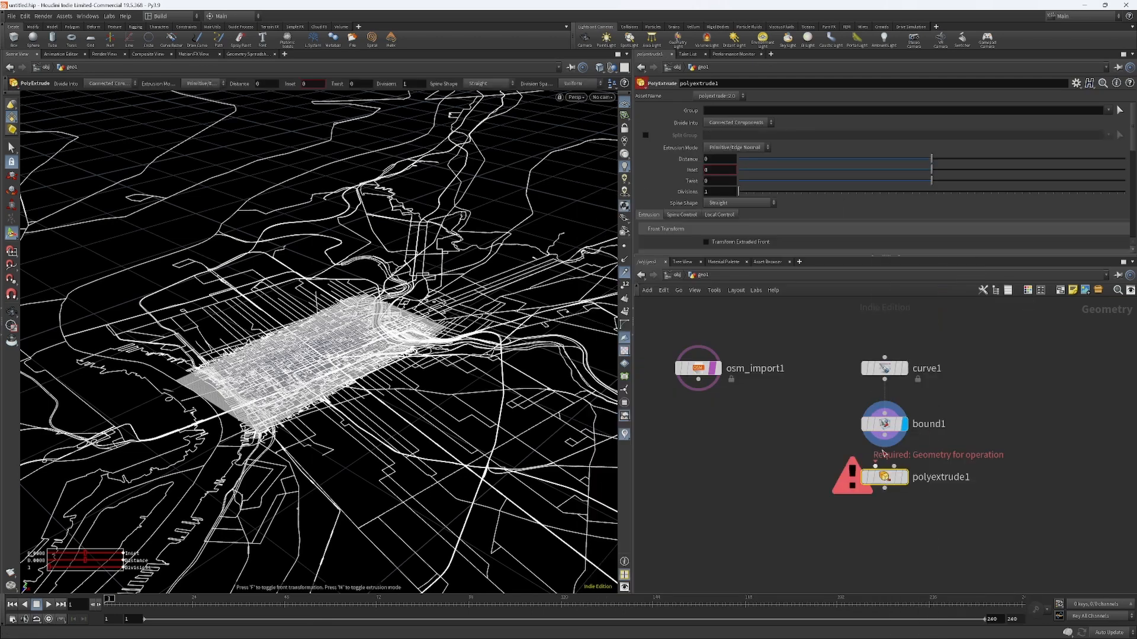
# Step: Set the X values of the Bound node's lower and upper padding to 1
pyautogui.click(888, 425)
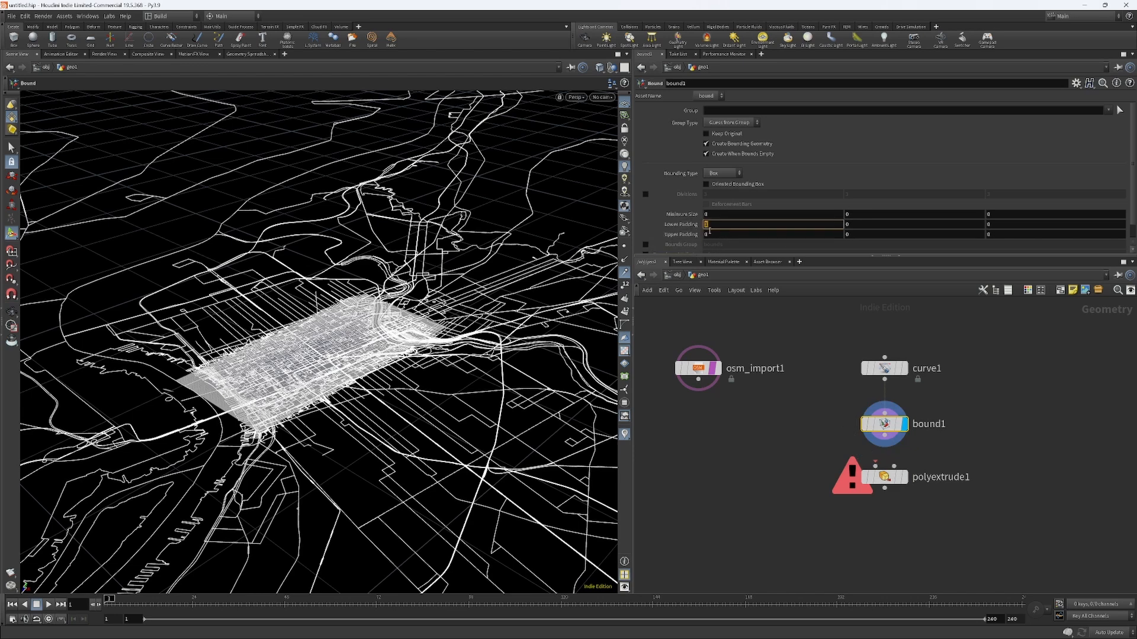
pyautogui.write('1')
pyautogui.press('Return')
pyautogui.click(710, 235)
pyautogui.write('1')
pyautogui.press('Return')
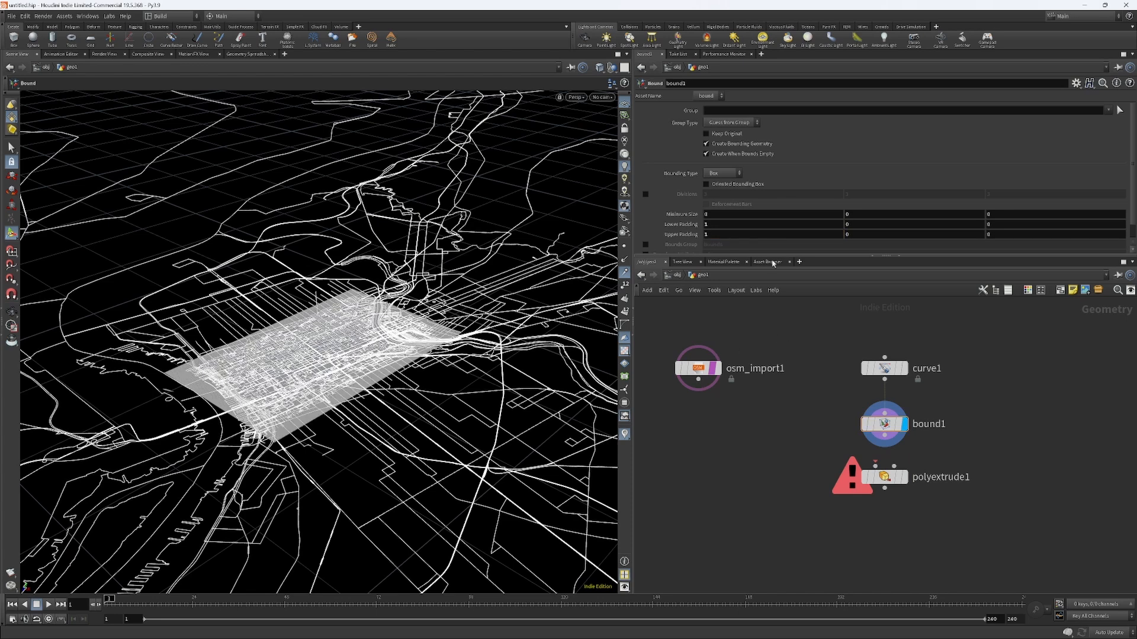
# Step: Set the Y values of the Bound node's lower and upper padding to 1 to give the bounding box height
pyautogui.click(854, 225)
pyautogui.write('1')
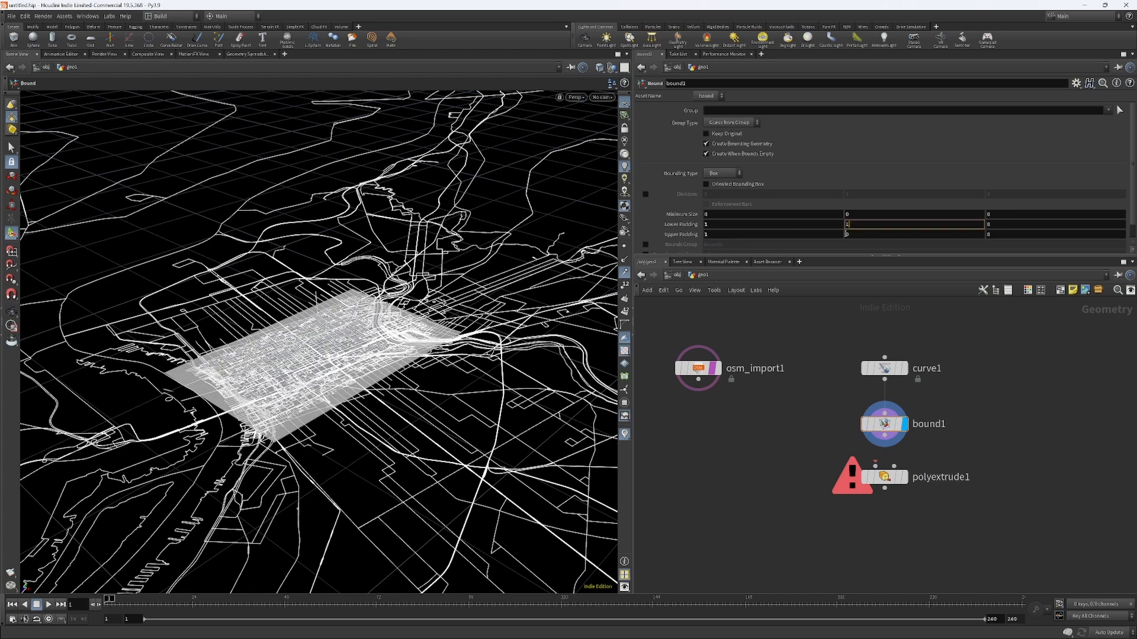
pyautogui.press('Return')
pyautogui.click(855, 234)
pyautogui.write('1')
pyautogui.press('Return')
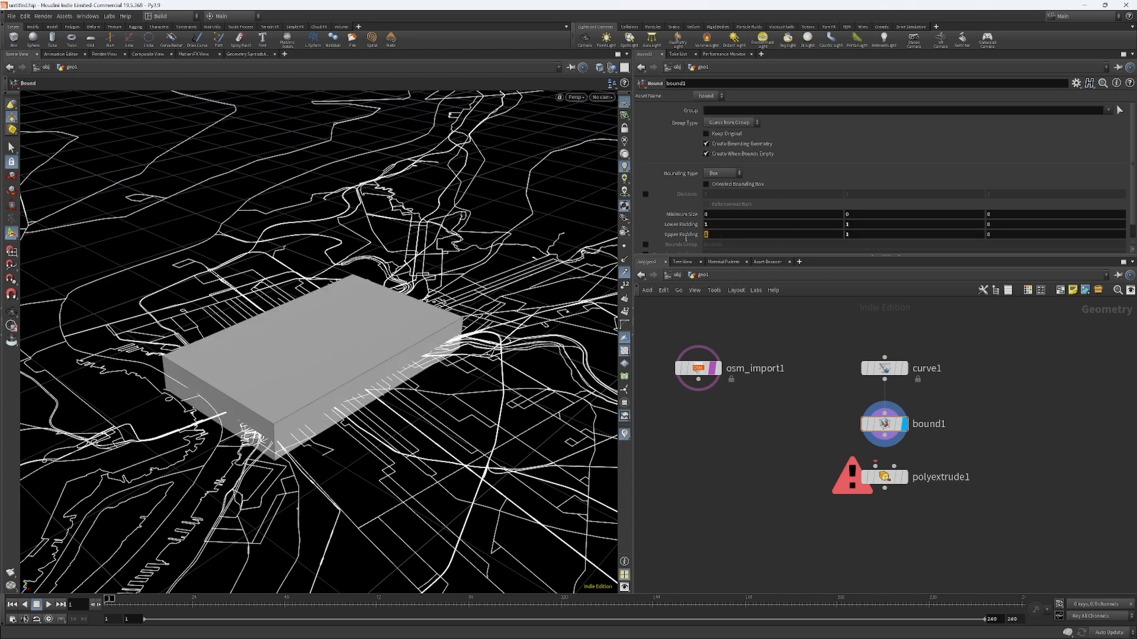
# Step: Reset the X values of the Bound node's lower and upper padding to 0
pyautogui.write('0')
pyautogui.moveTo(712, 224); pyautogui.dragTo(693, 226)
pyautogui.write('0')
pyautogui.press('Return')
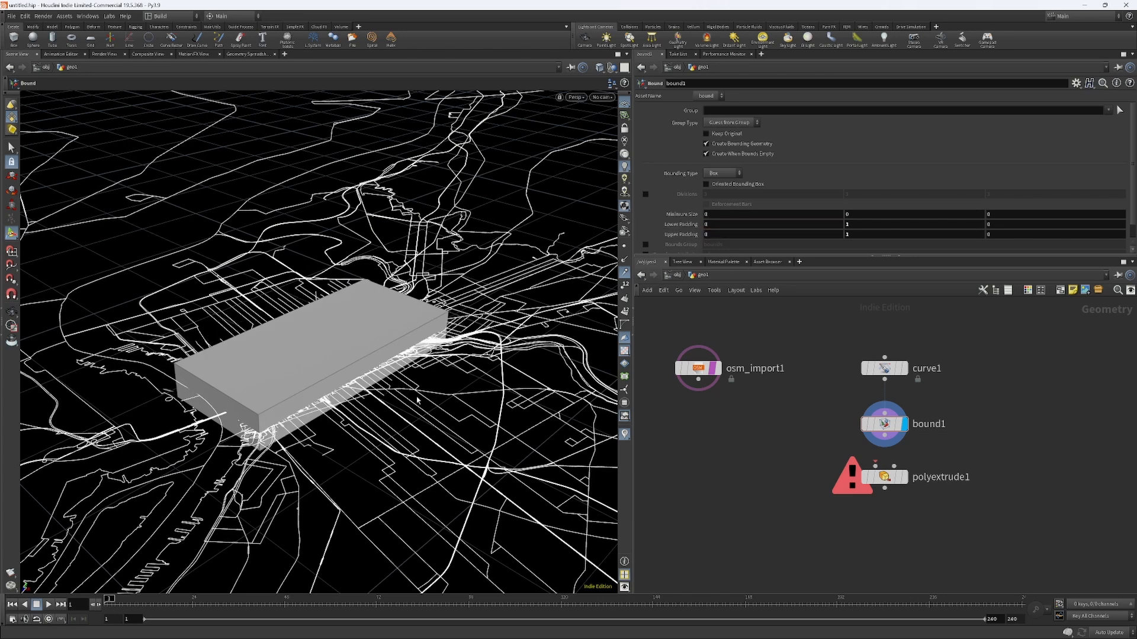
# Step: Delete the unconnected PolyExtrude node
pyautogui.press('Escape')
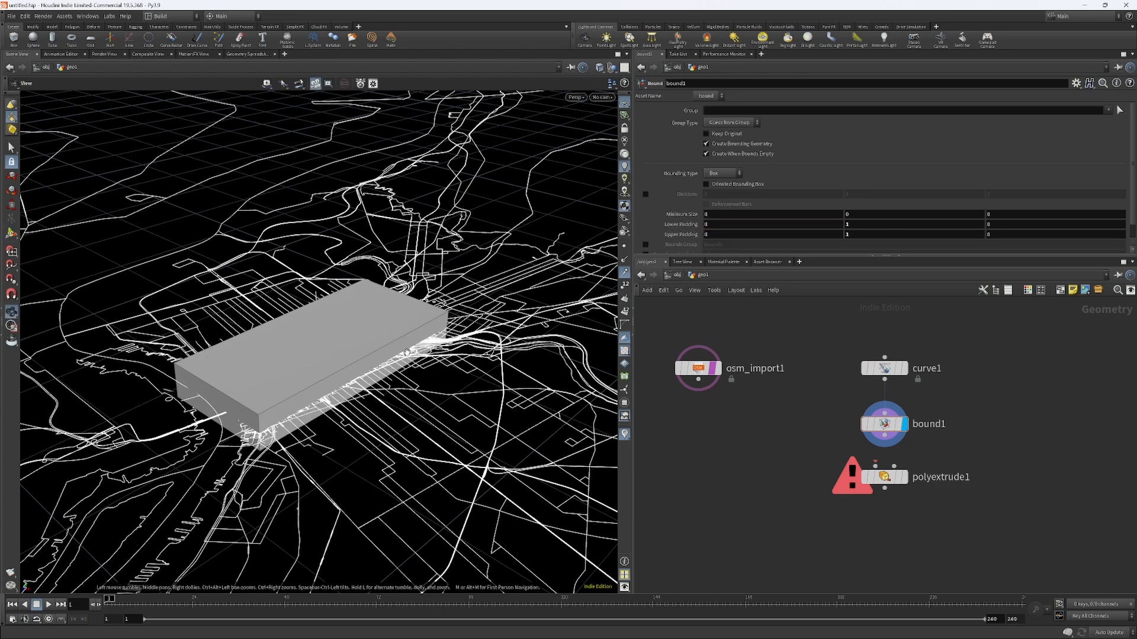
pyautogui.click(892, 481)
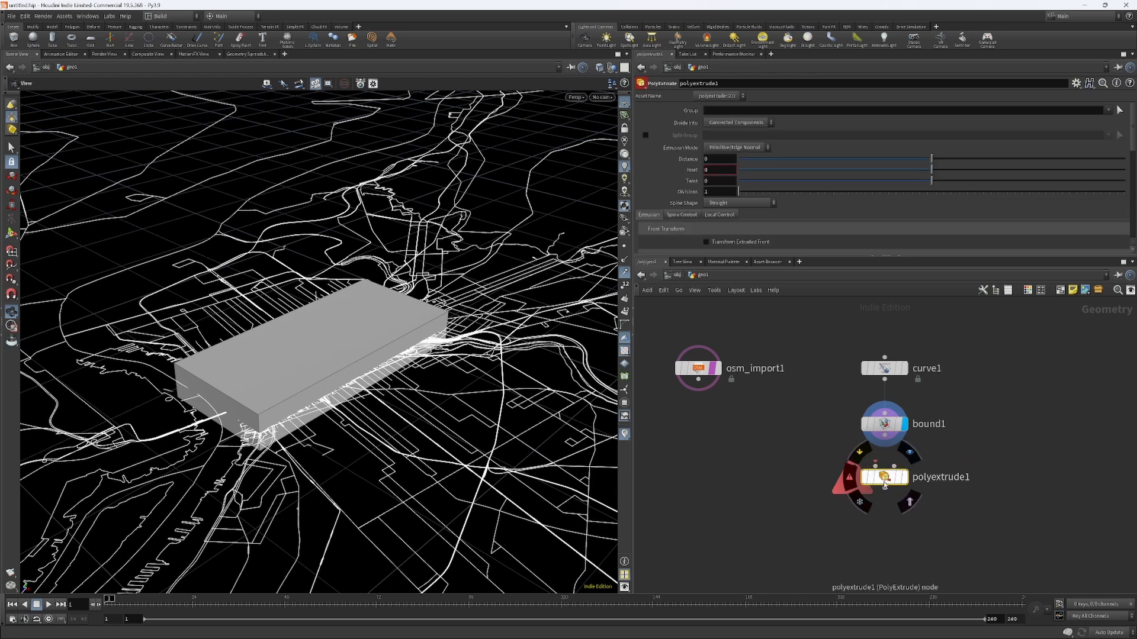
pyautogui.press('Delete')
# Step: Add a Group node below the OSM import and feed its first input from the import
pyautogui.moveTo(722, 369); pyautogui.dragTo(741, 369)
pyautogui.press('Tab')
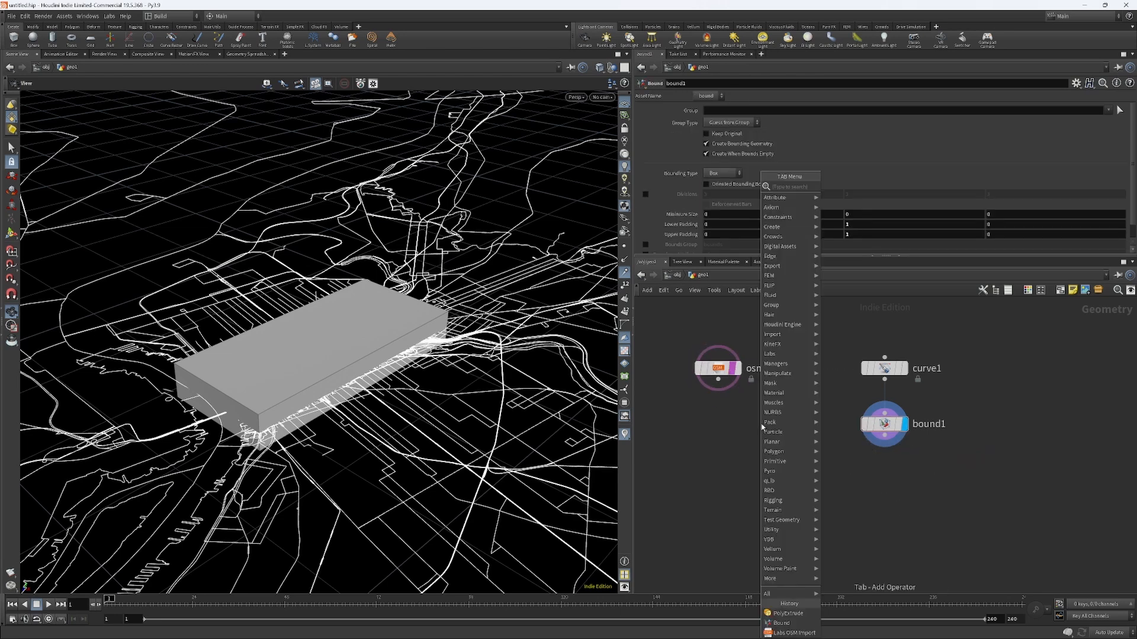
pyautogui.write('group')
pyautogui.press('Return')
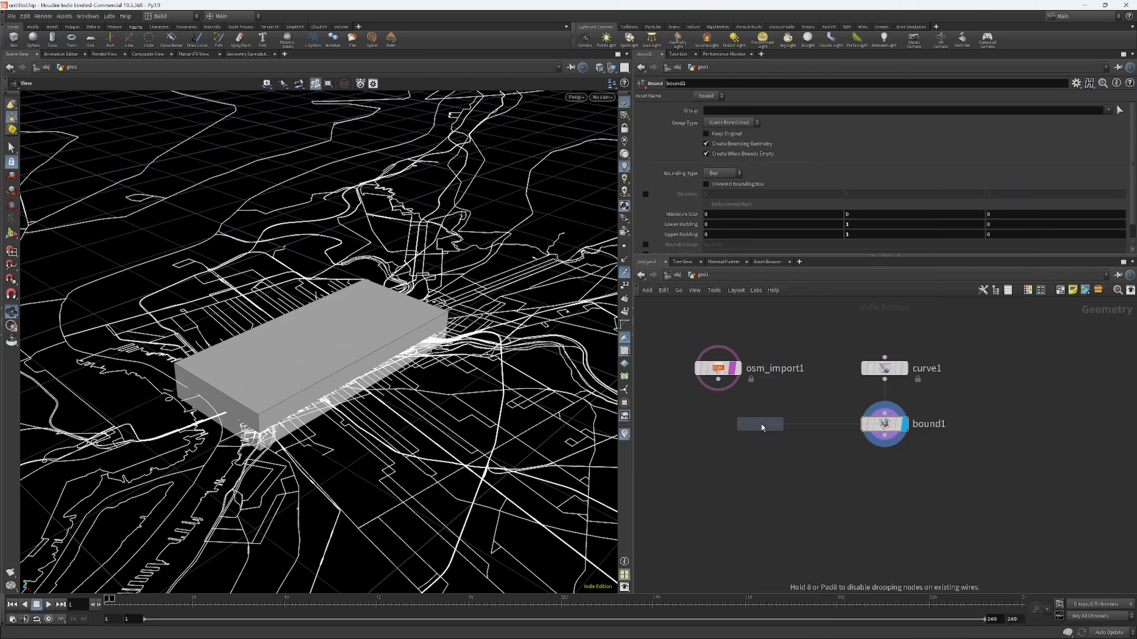
pyautogui.click(770, 453)
pyautogui.moveTo(718, 379); pyautogui.dragTo(746, 402)
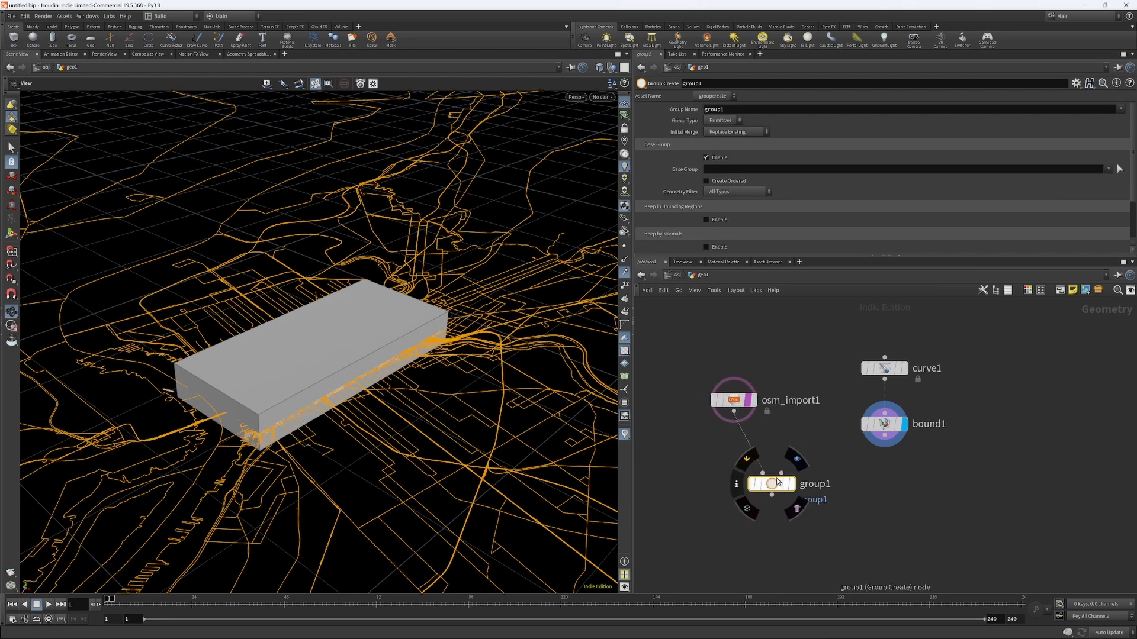
# Step: Connect the Bound node to the Group node's second input and display the Group node
pyautogui.moveTo(782, 473); pyautogui.dragTo(867, 407)
pyautogui.moveTo(884, 368); pyautogui.dragTo(866, 344)
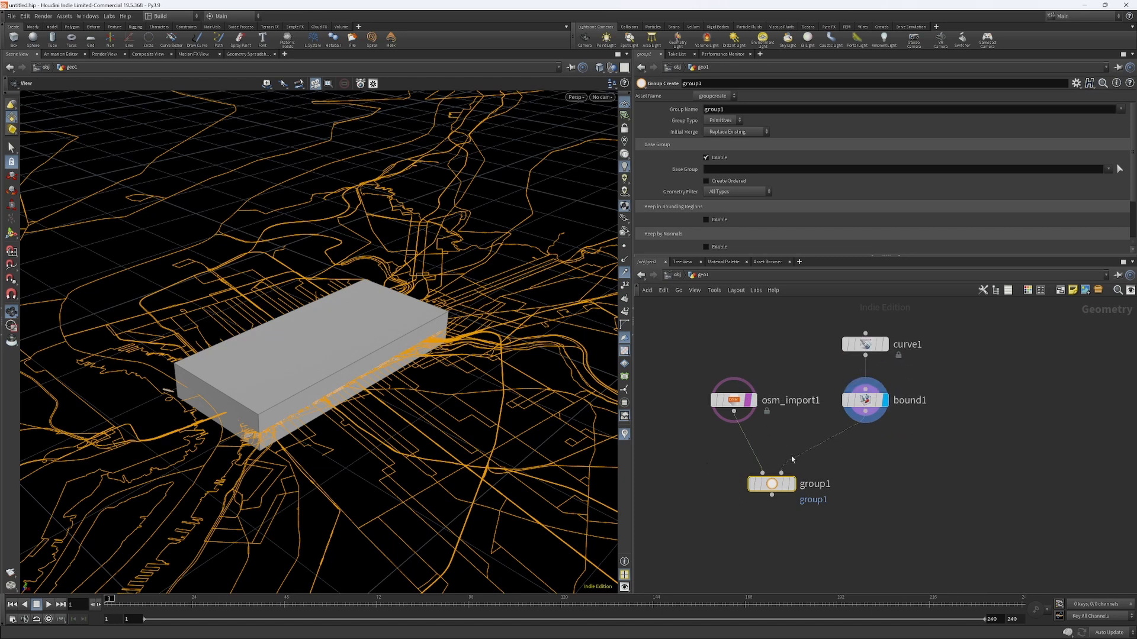
pyautogui.click(792, 483)
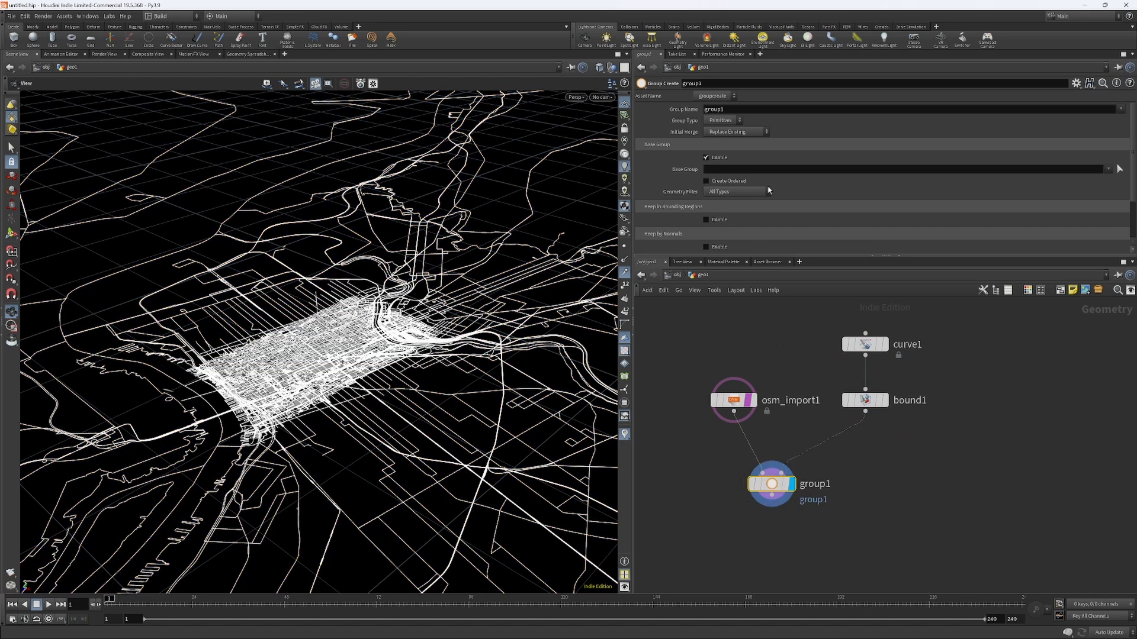
# Step: Enable Keep in Bounding Regions on the Group node and set its group type to Points
pyautogui.click(706, 220)
pyautogui.scroll(-1, 739, 210)
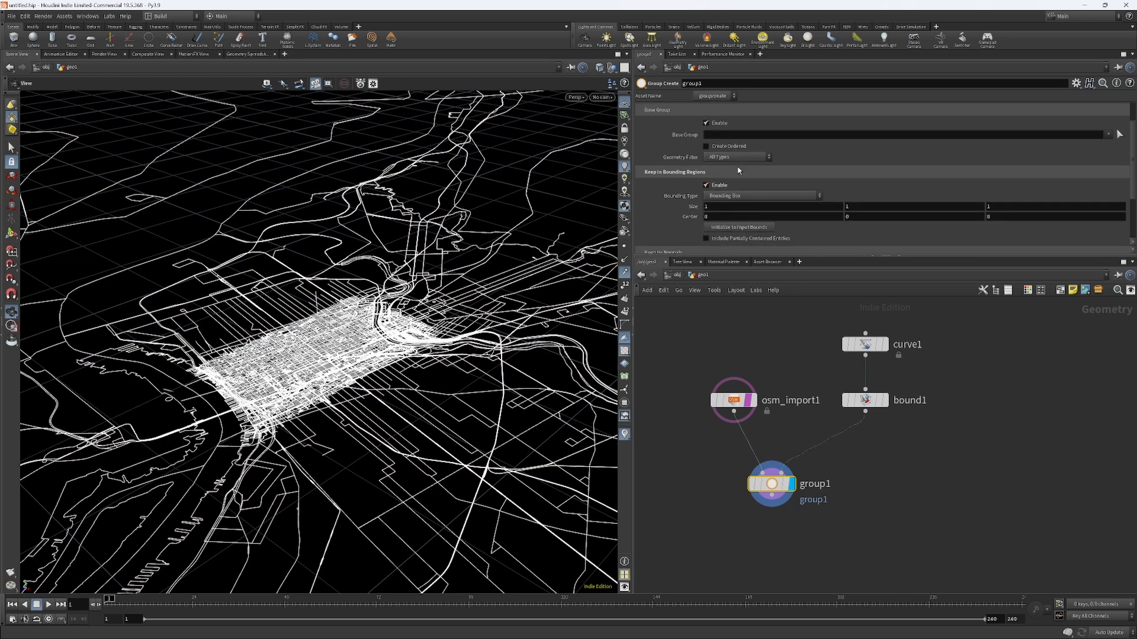
pyautogui.scroll(1, 739, 178)
pyautogui.click(712, 120)
pyautogui.click(719, 149)
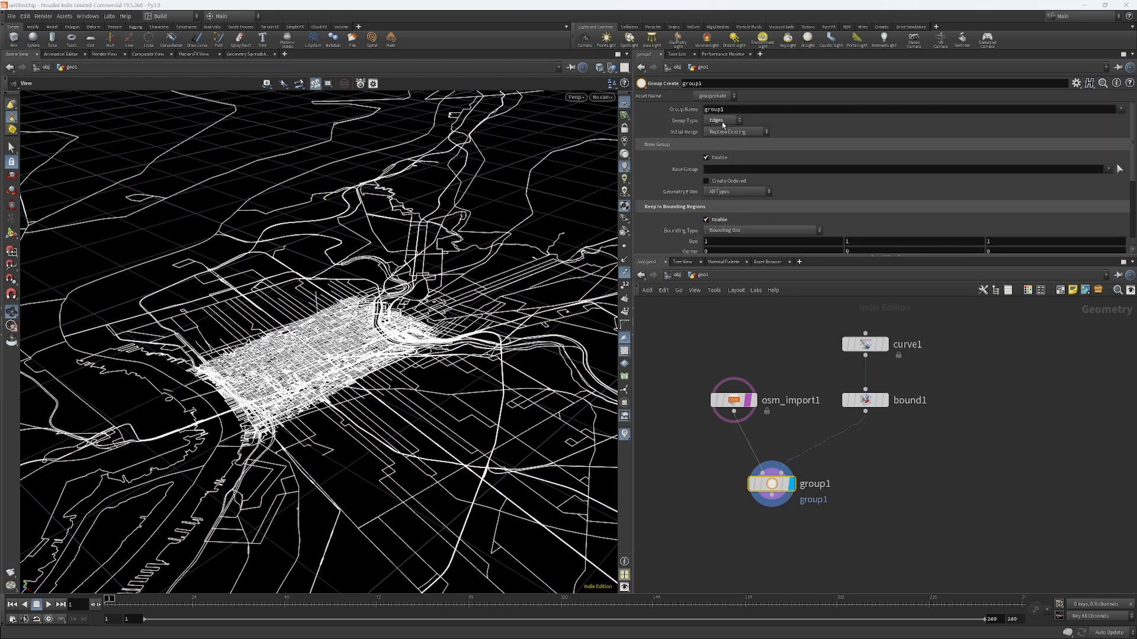
pyautogui.click(720, 121)
pyautogui.click(722, 141)
# Step: Set the bounding type to Bounding Object (points or vertices only) and rename the Group node area_of_interest
pyautogui.scroll(-1, 757, 140)
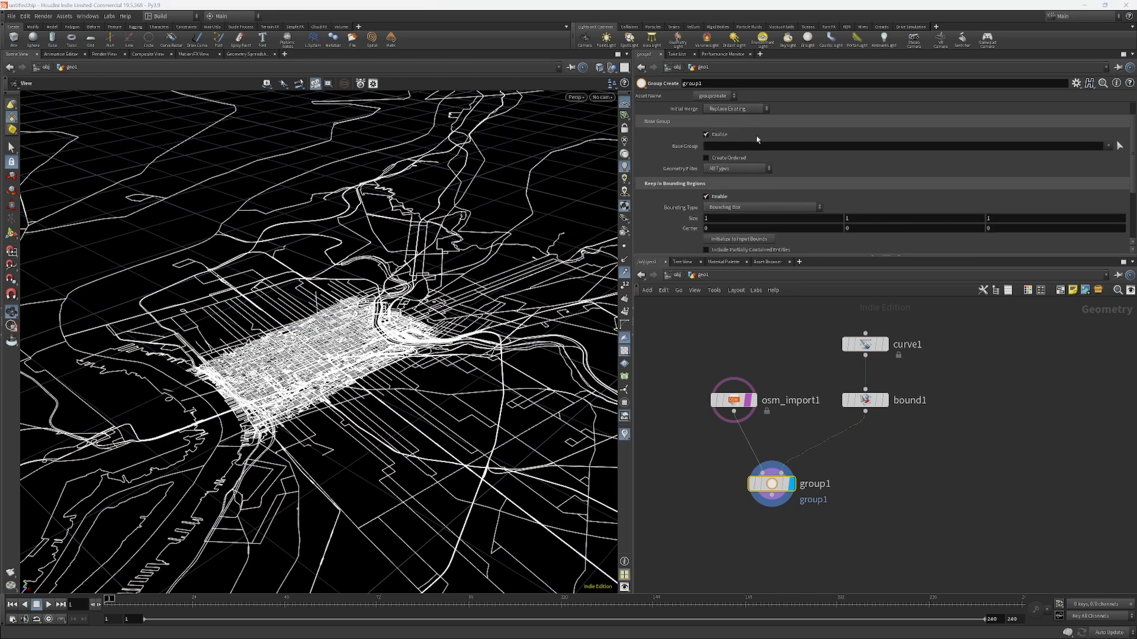
pyautogui.click(742, 207)
pyautogui.click(750, 235)
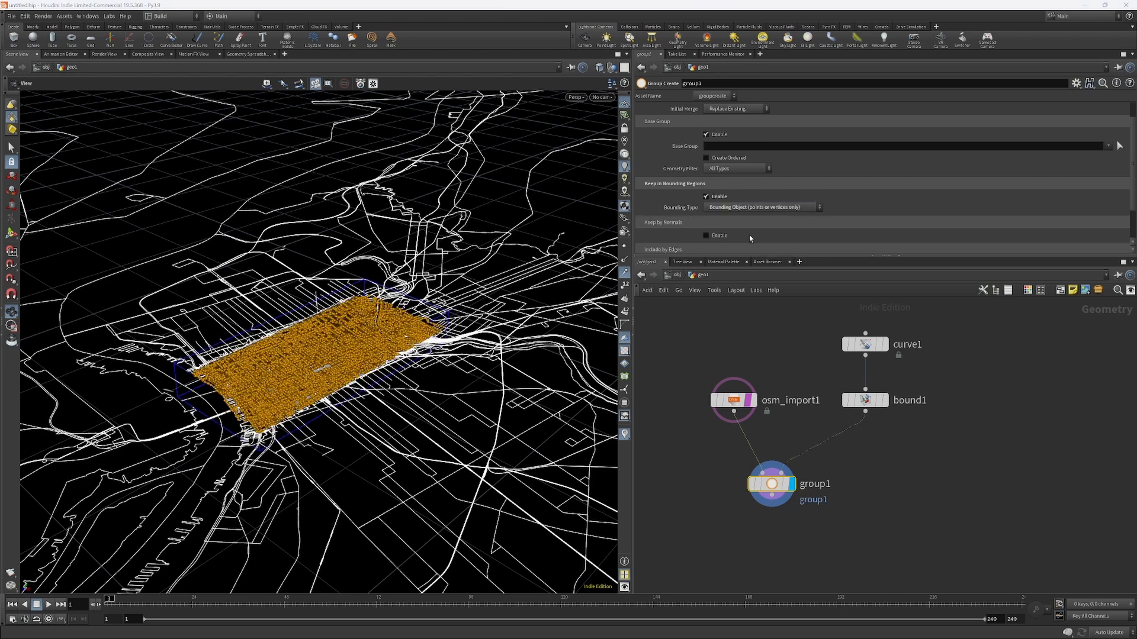
pyautogui.click(776, 354)
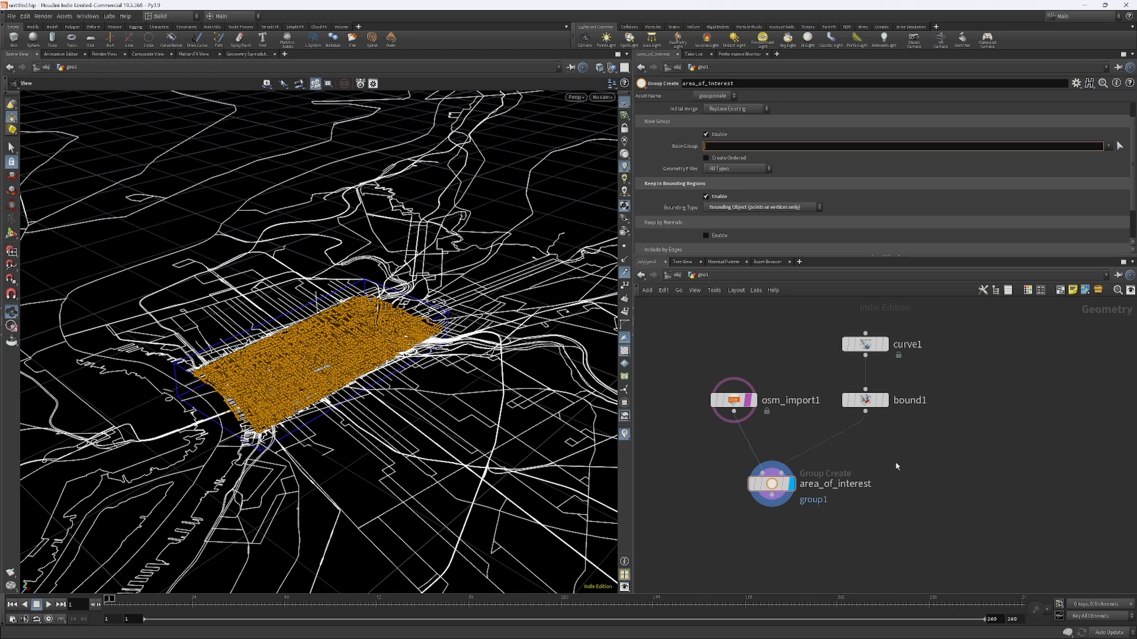
# Step: Add a Delete node below area_of_interest, feed it from that node and display it
pyautogui.press('Tab')
pyautogui.write('bla')
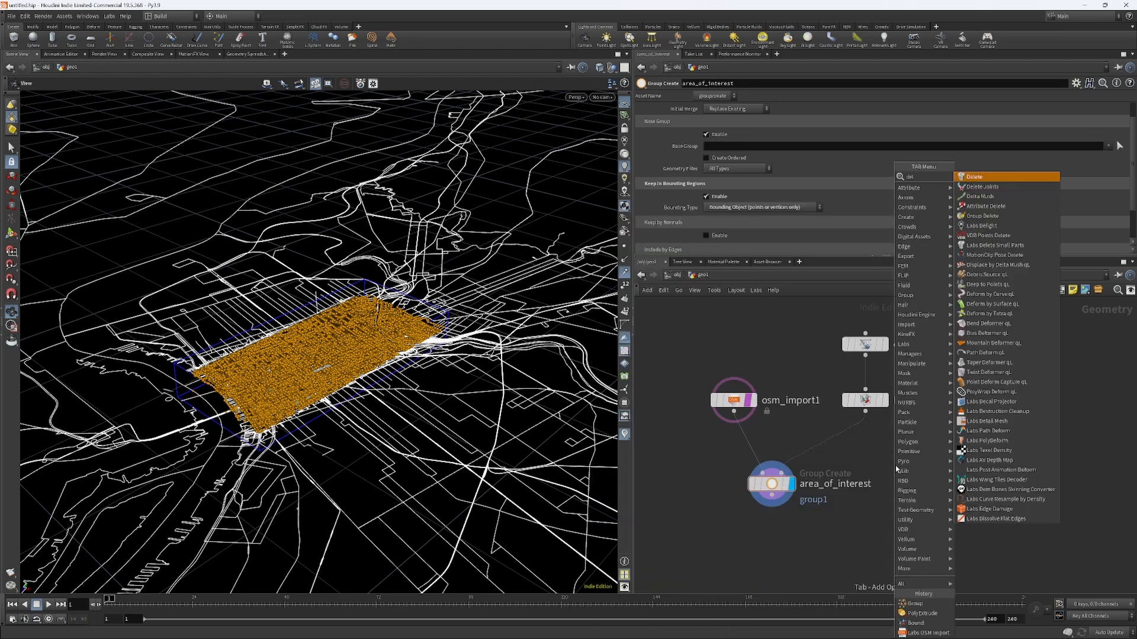
pyautogui.press('Return')
pyautogui.click(772, 533)
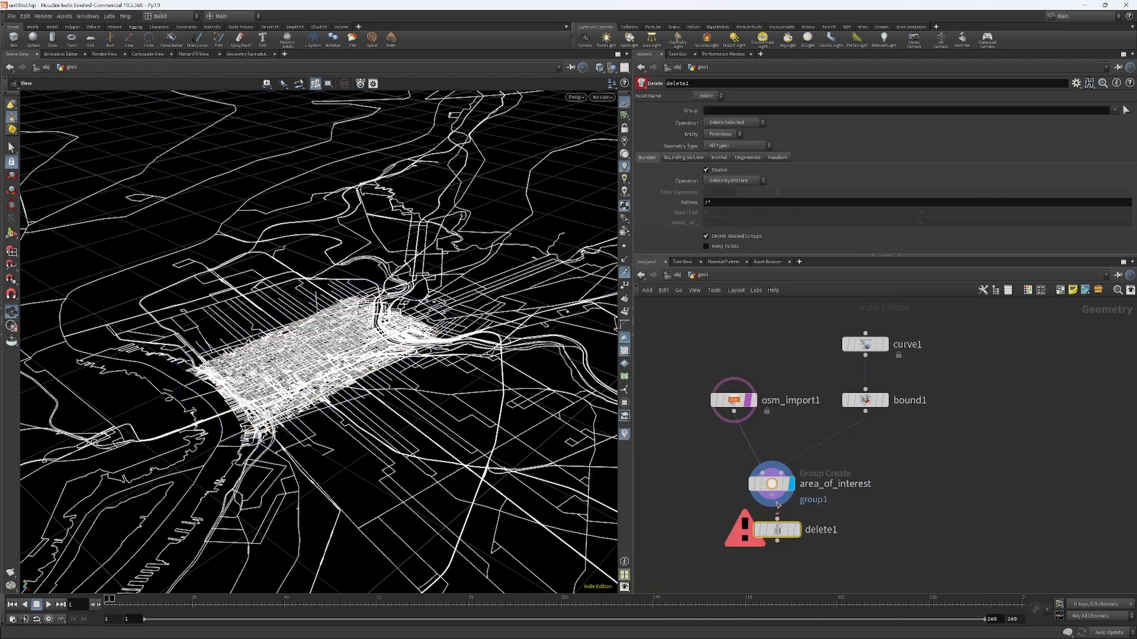
pyautogui.click(790, 531)
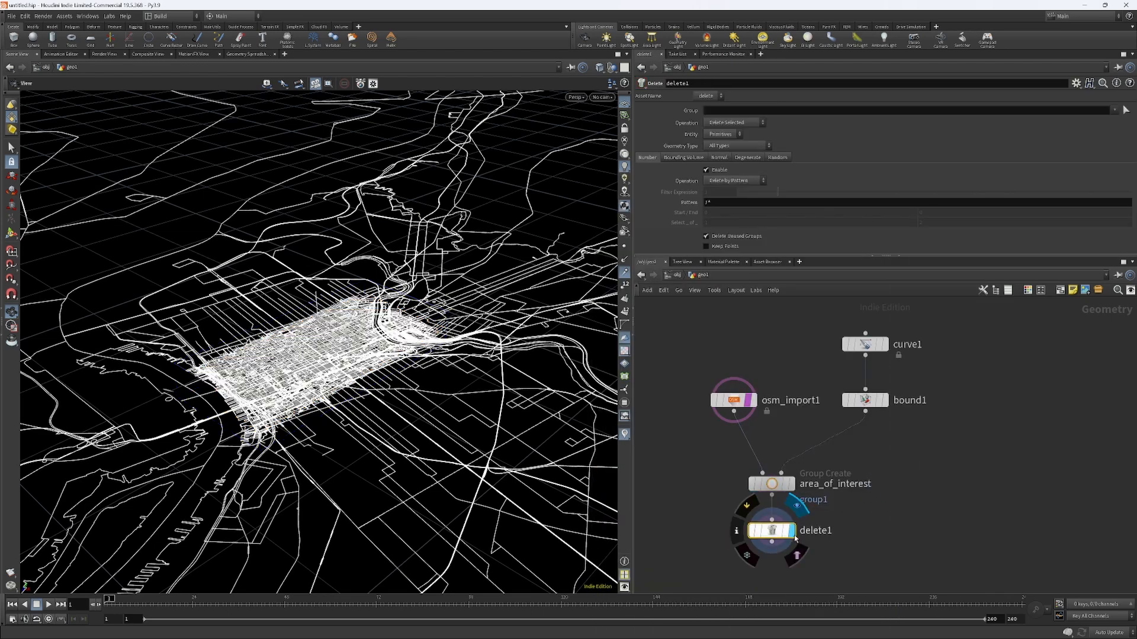
# Step: Set the Delete node's operation to Delete Non-Selected and its group to area_of_interest
pyautogui.click(729, 123)
pyautogui.click(735, 143)
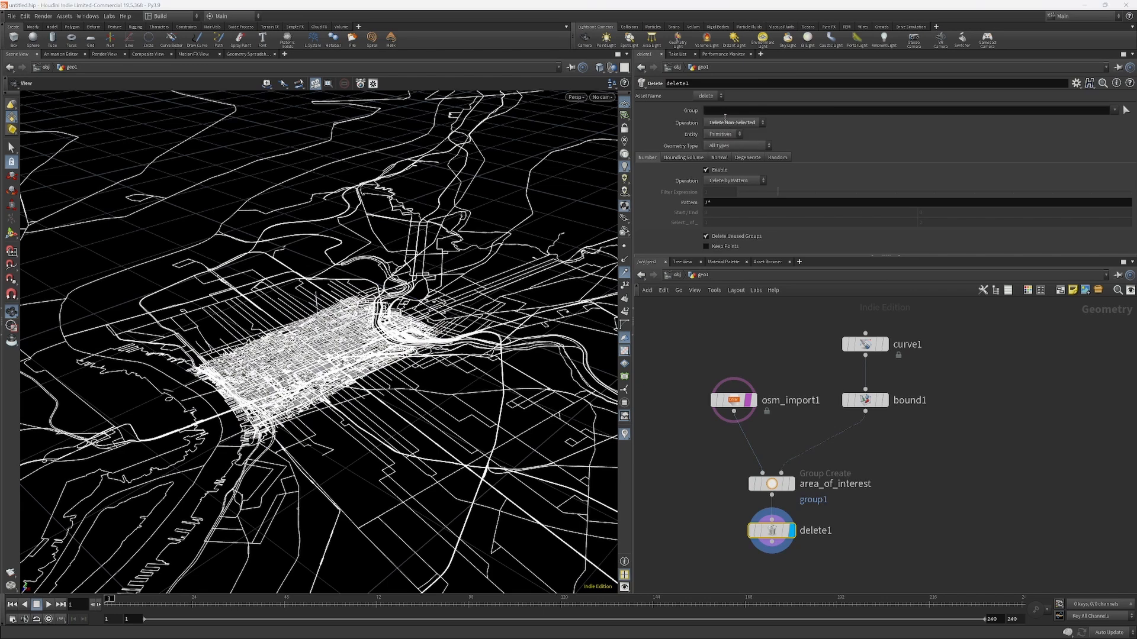
pyautogui.click(997, 111)
pyautogui.write('area_of_intere')
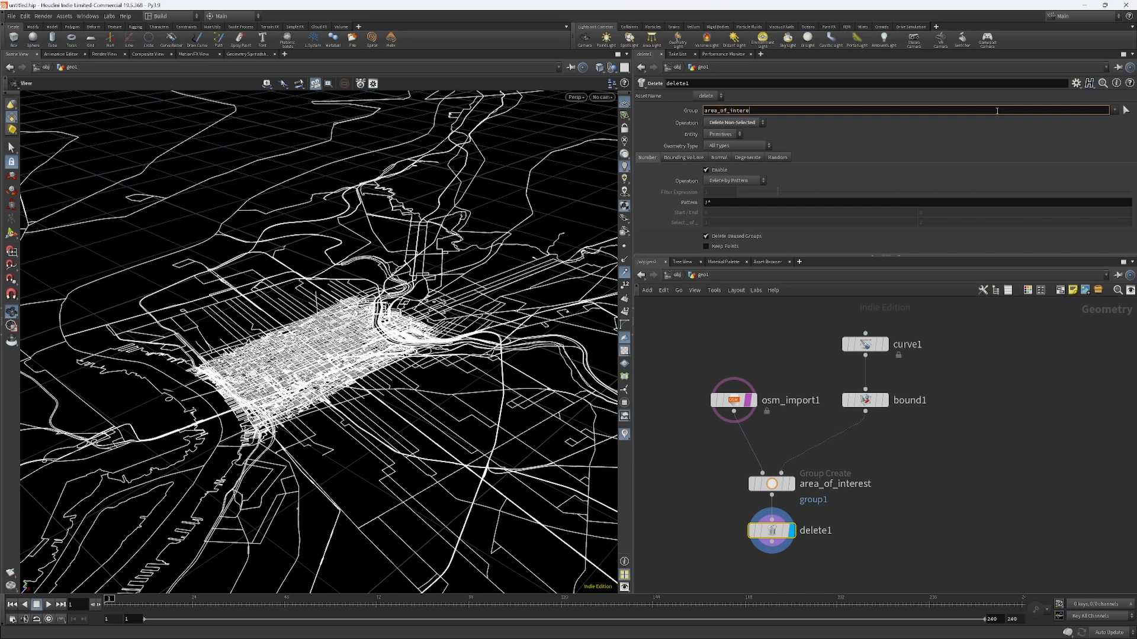
pyautogui.write('st')
pyautogui.press('Tab')
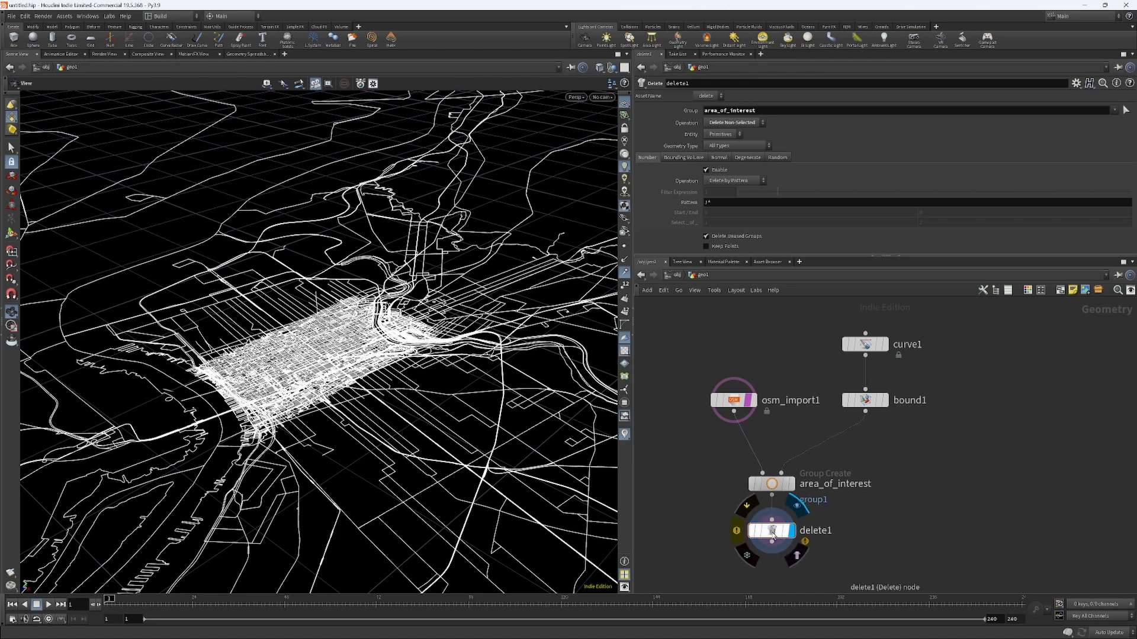
# Step: Read the warning in the Delete node's information, then close it
pyautogui.click(805, 542)
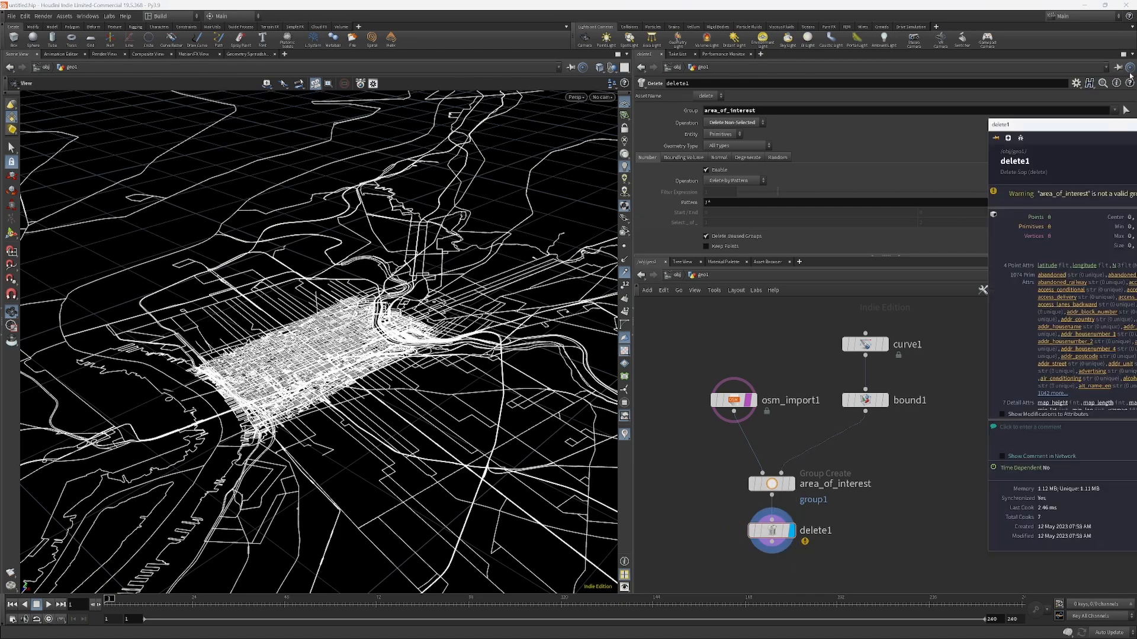
pyautogui.moveTo(1088, 123); pyautogui.dragTo(884, 113)
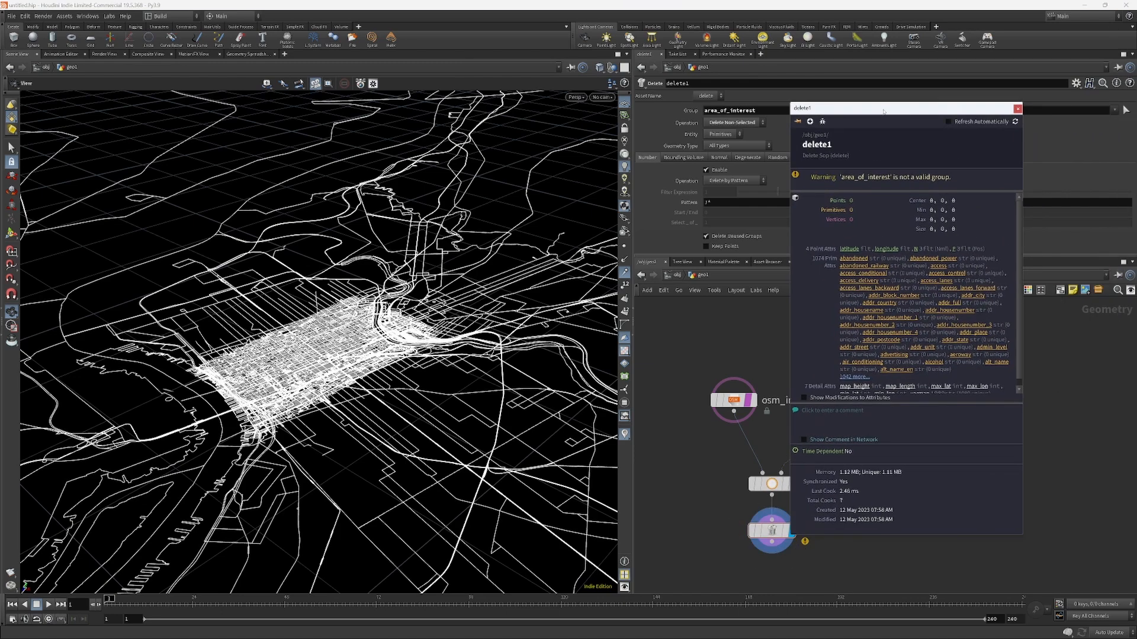
pyautogui.click(1017, 108)
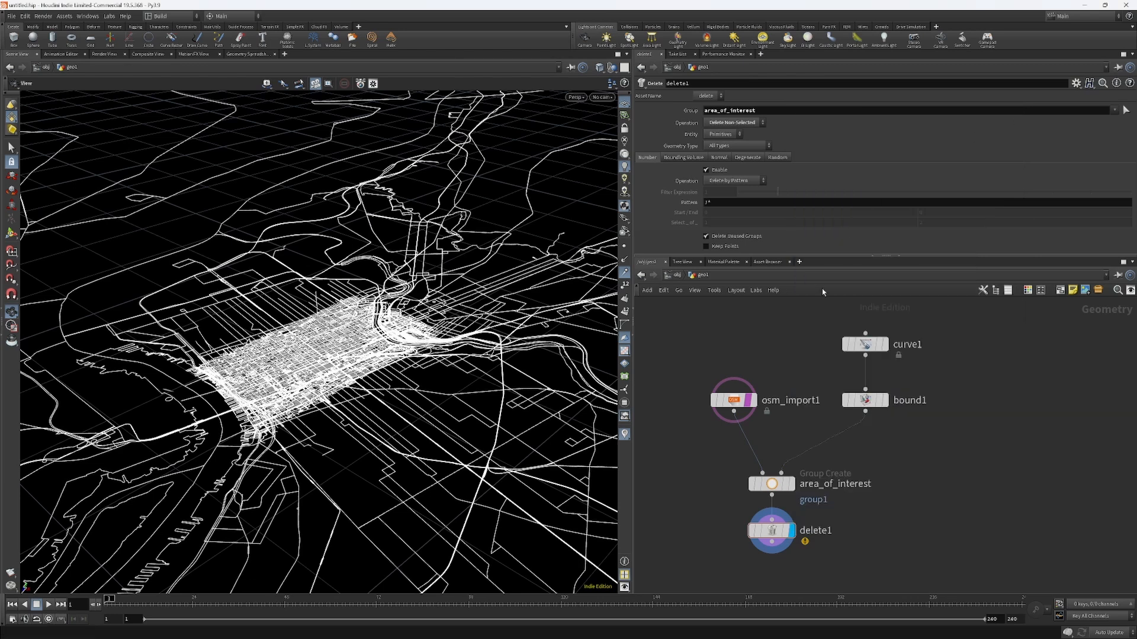
# Step: Set the group name inside the area_of_interest node to area_of_interest, matching the node's own name
pyautogui.click(771, 483)
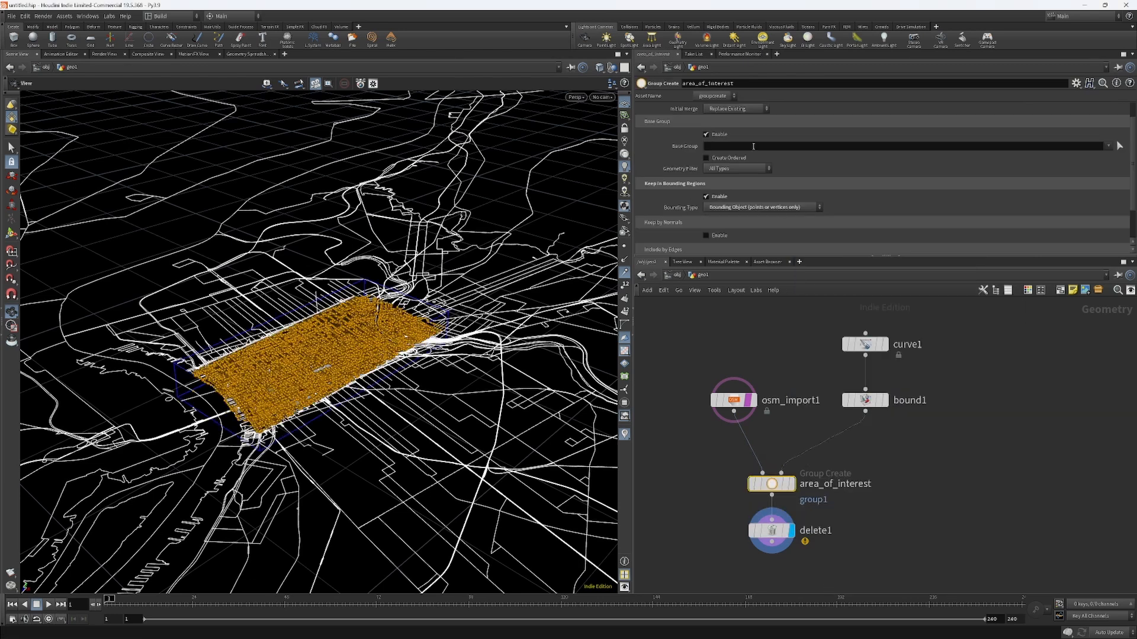
pyautogui.scroll(1, 752, 147)
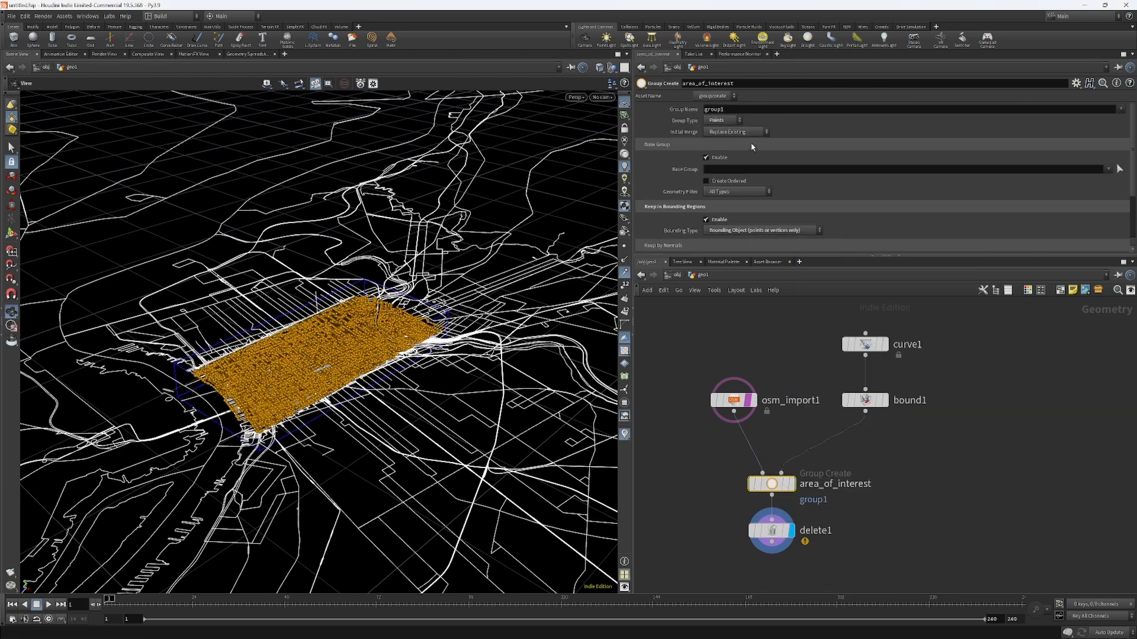
pyautogui.doubleClick(742, 86)
pyautogui.hotkey('ctrl', 'c')
pyautogui.doubleClick(714, 109)
pyautogui.hotkey('ctrl', 'v')
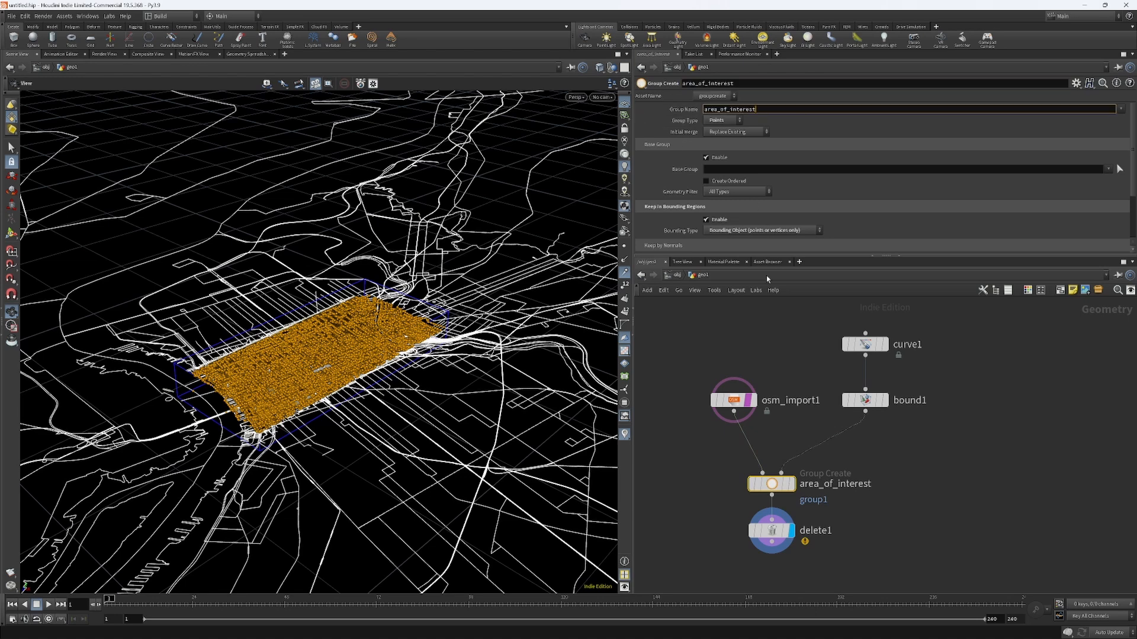
# Step: Apply the area_of_interest group name and recheck the warning in the Delete node's information, closing it when read
pyautogui.press('Return')
pyautogui.click(772, 530)
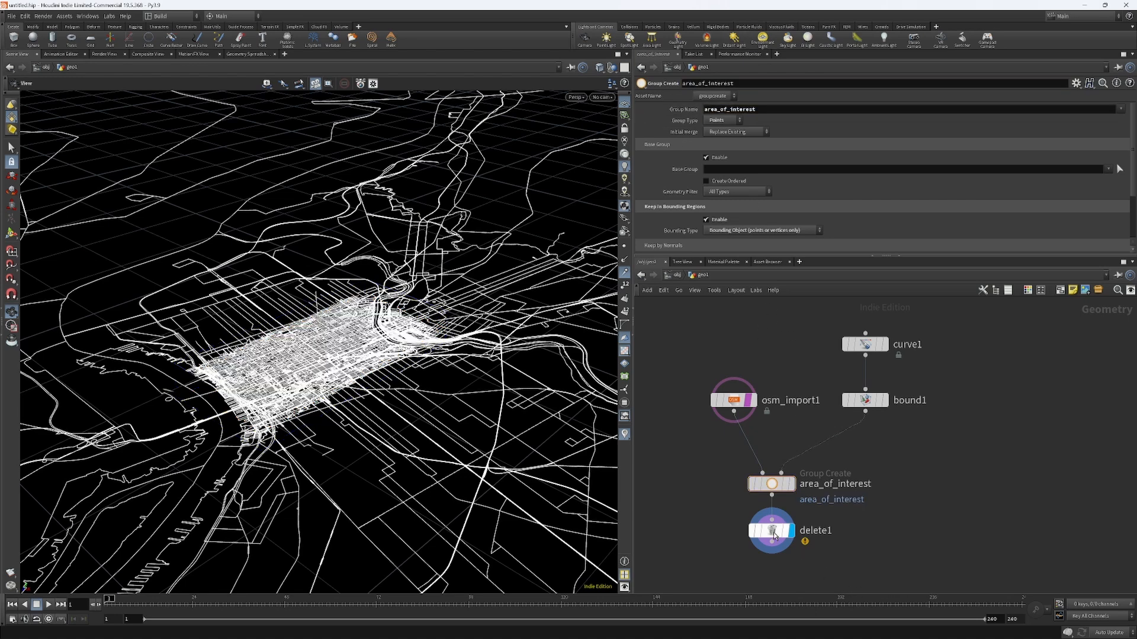
pyautogui.click(747, 505)
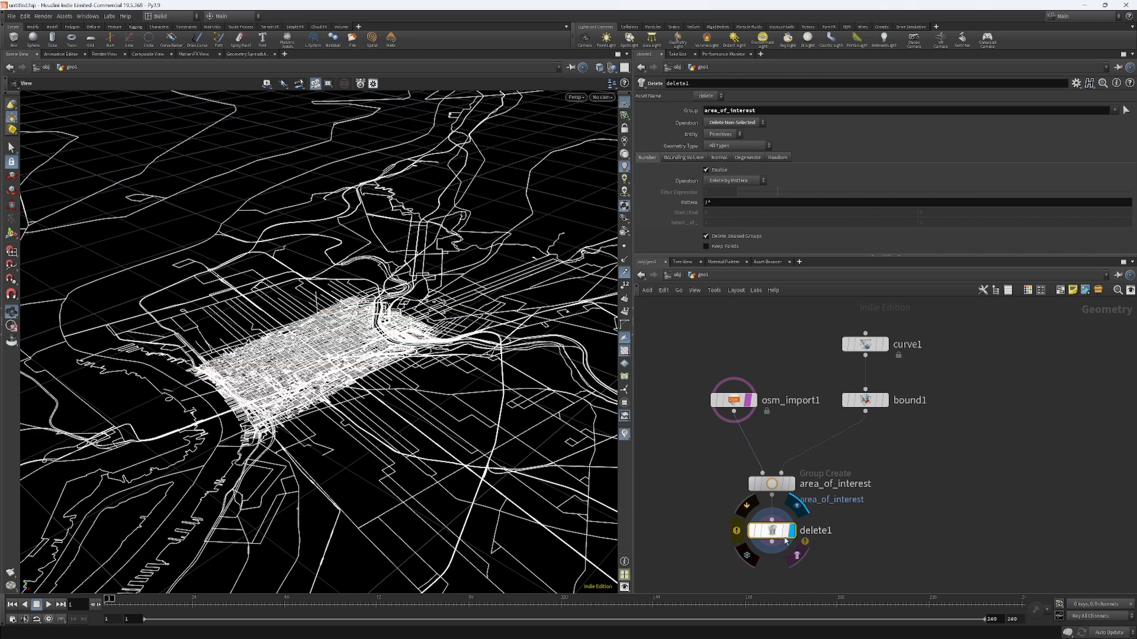
pyautogui.click(738, 531)
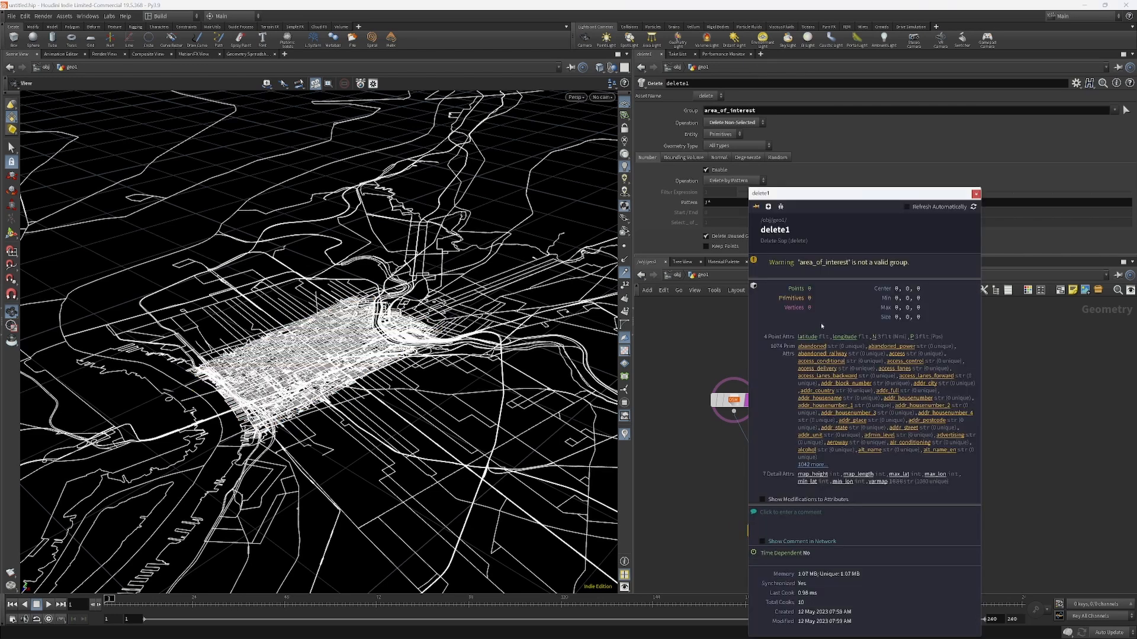
pyautogui.click(976, 193)
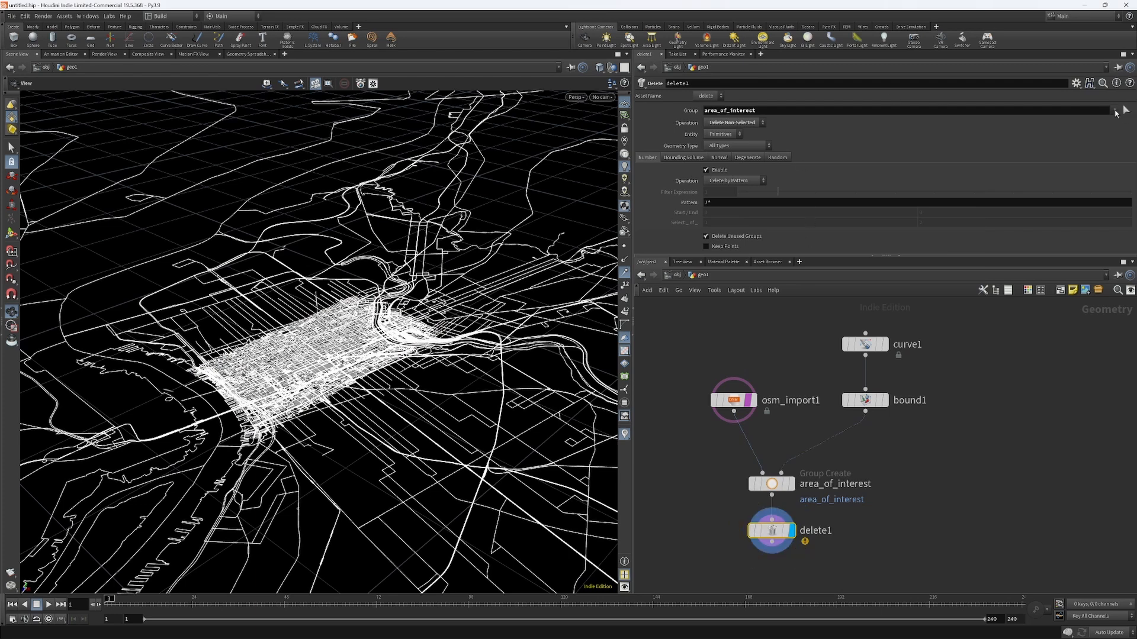
# Step: Look through the available groups for the Delete node and leave its group as area_of_interest
pyautogui.click(1116, 111)
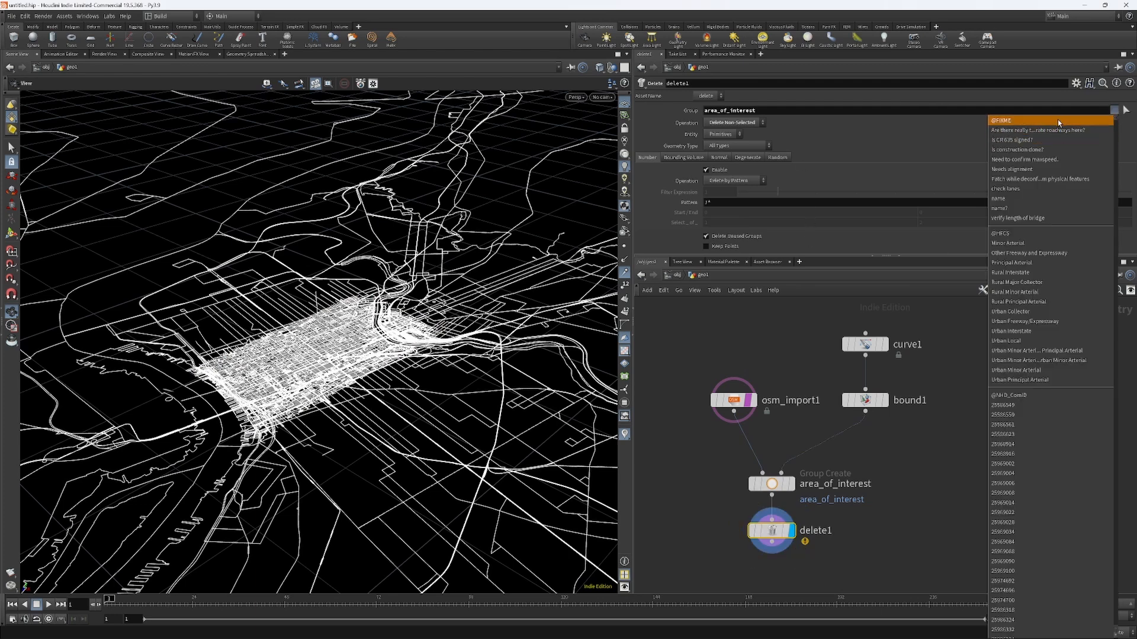
pyautogui.scroll(-5, 1051, 296)
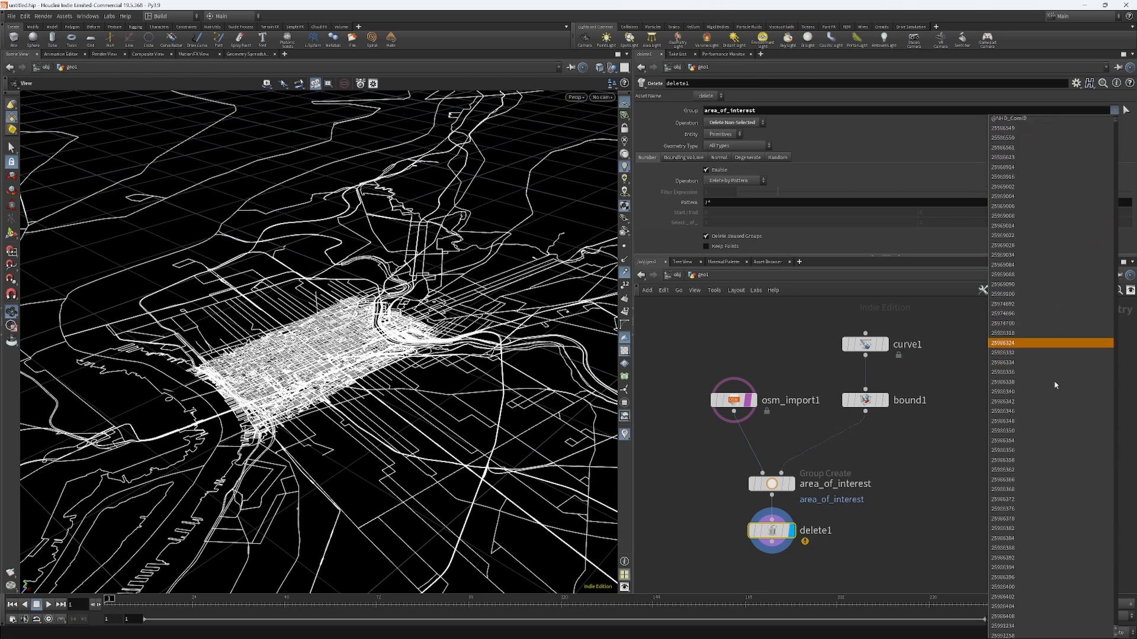
pyautogui.scroll(-8, 1054, 386)
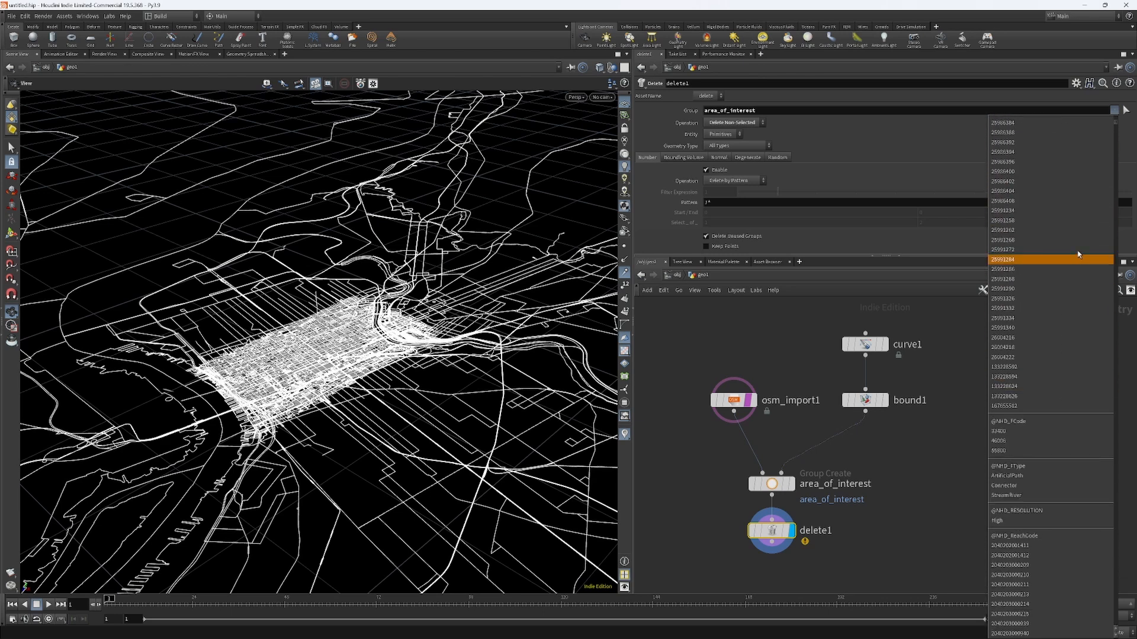
pyautogui.moveTo(1117, 125); pyautogui.dragTo(1100, 104)
pyautogui.click(1101, 101)
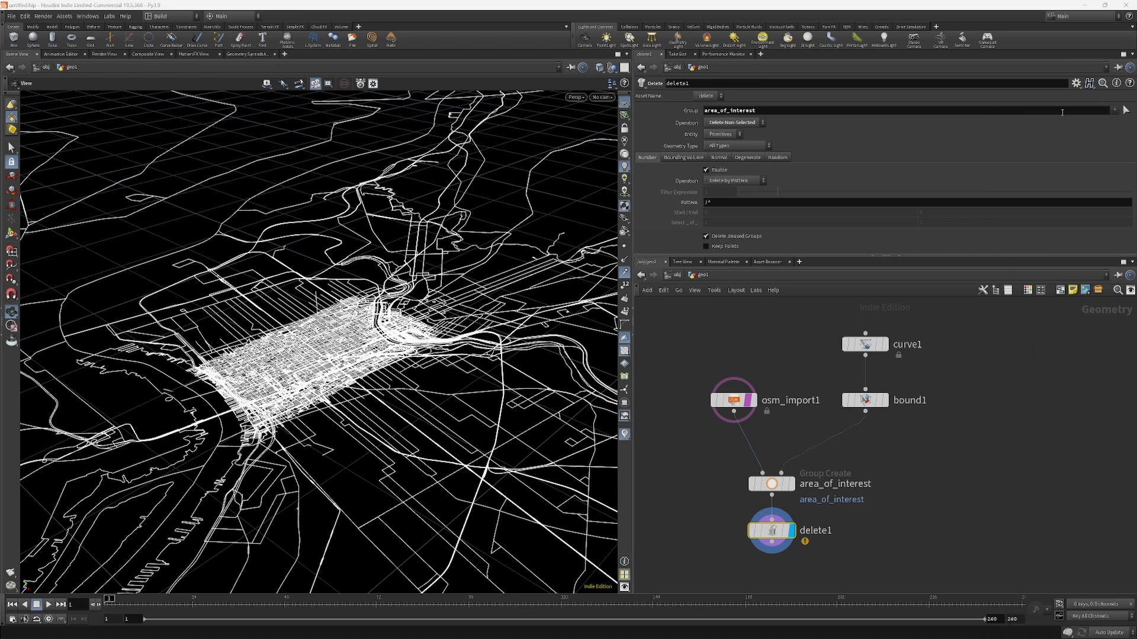
pyautogui.click(796, 111)
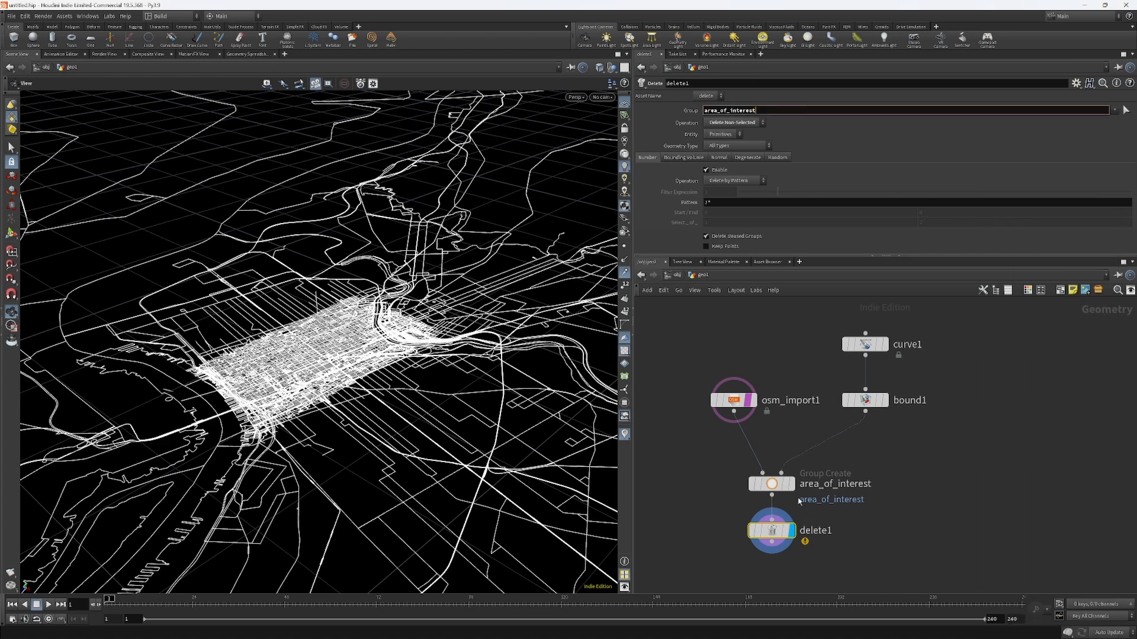
pyautogui.press('Return')
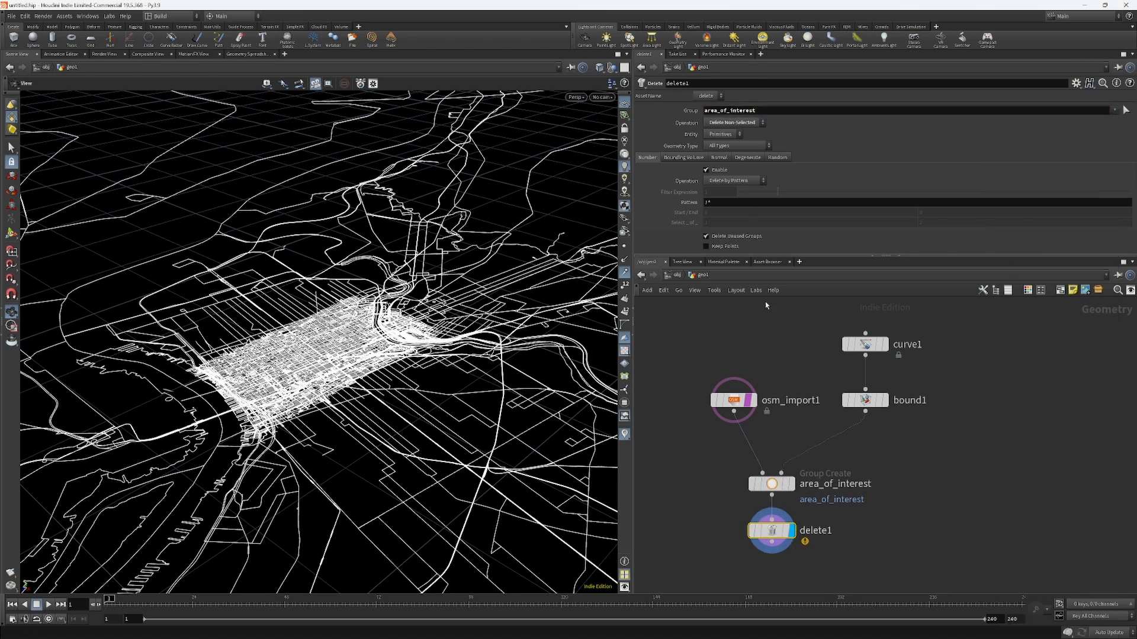
# Step: Set the Delete node's entity to Points so it matches the area_of_interest point group
pyautogui.click(757, 110)
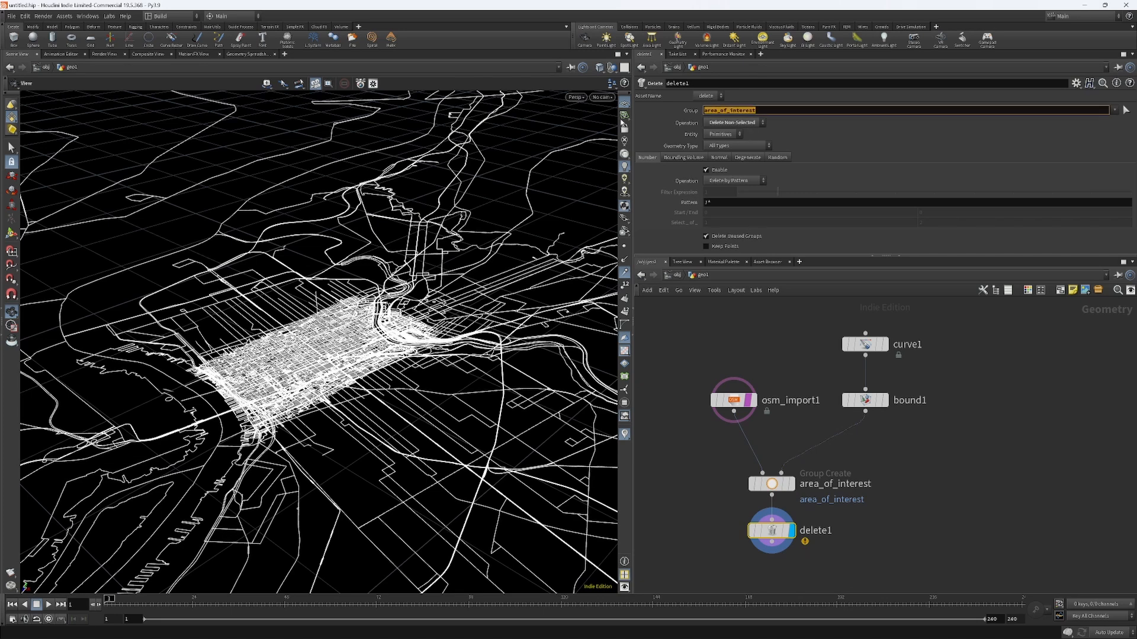
pyautogui.click(734, 134)
pyautogui.click(727, 153)
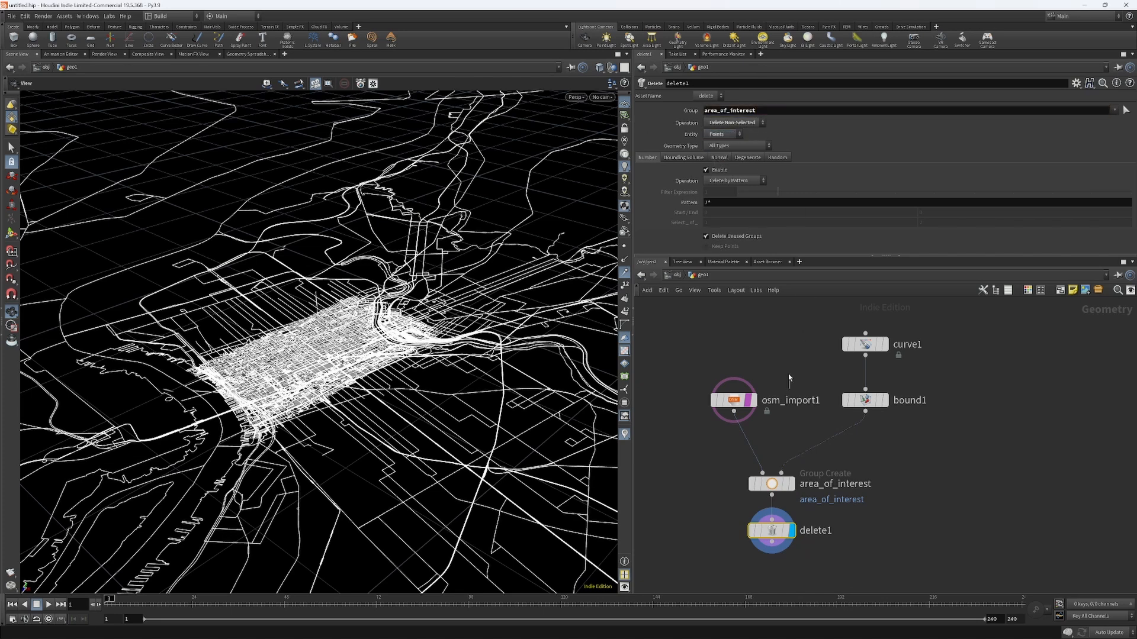
pyautogui.moveTo(786, 362); pyautogui.dragTo(781, 333, button='middle')
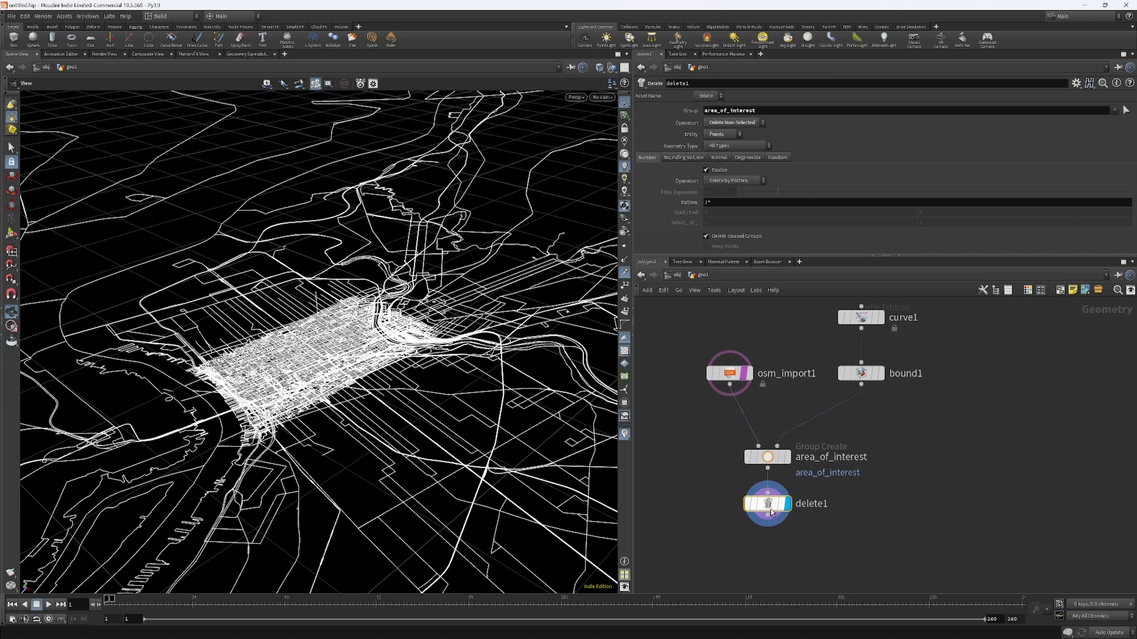
# Step: Compare the area_of_interest node's group name and type with the Delete node's group and entity settings
pyautogui.moveTo(748, 374)
pyautogui.click(715, 135)
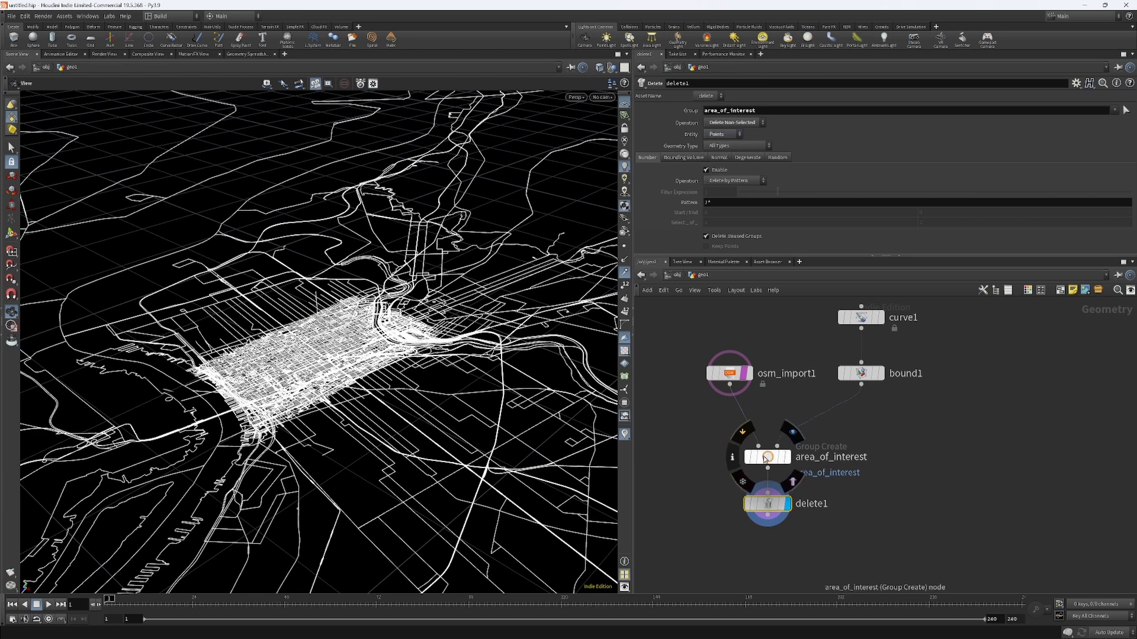
pyautogui.click(768, 456)
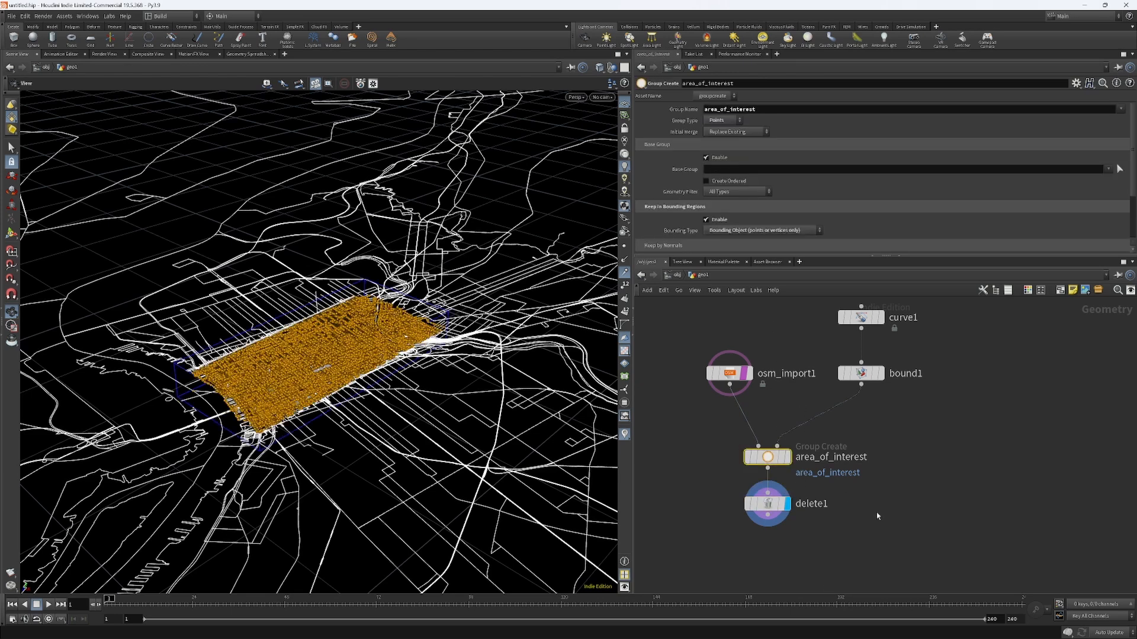
pyautogui.click(775, 507)
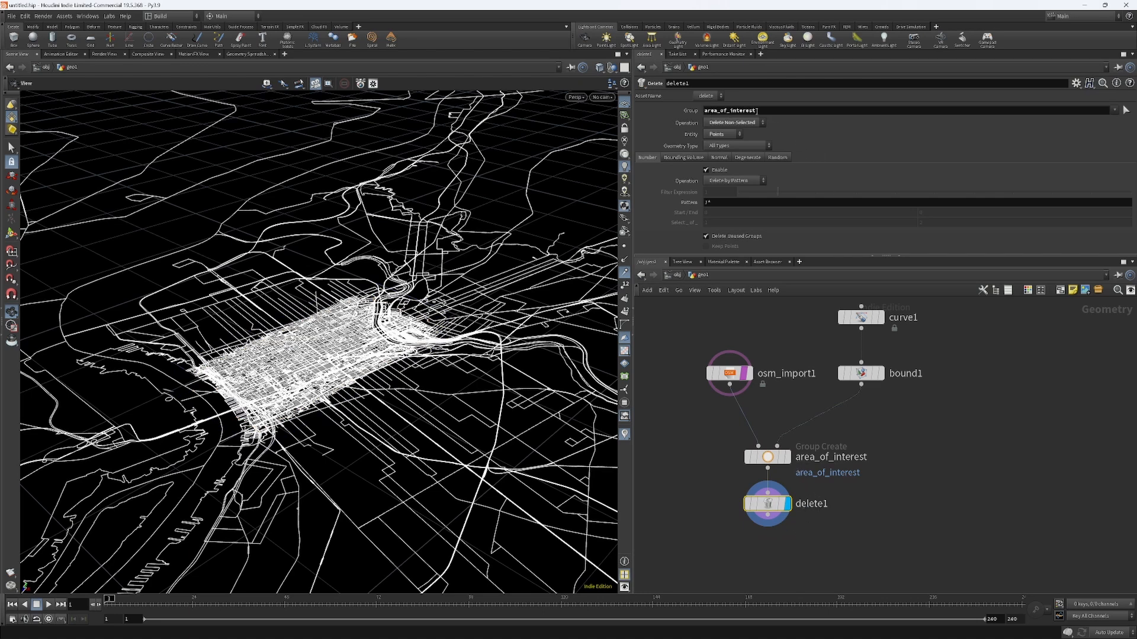
pyautogui.moveTo(756, 111); pyautogui.dragTo(680, 119)
pyautogui.click(722, 135)
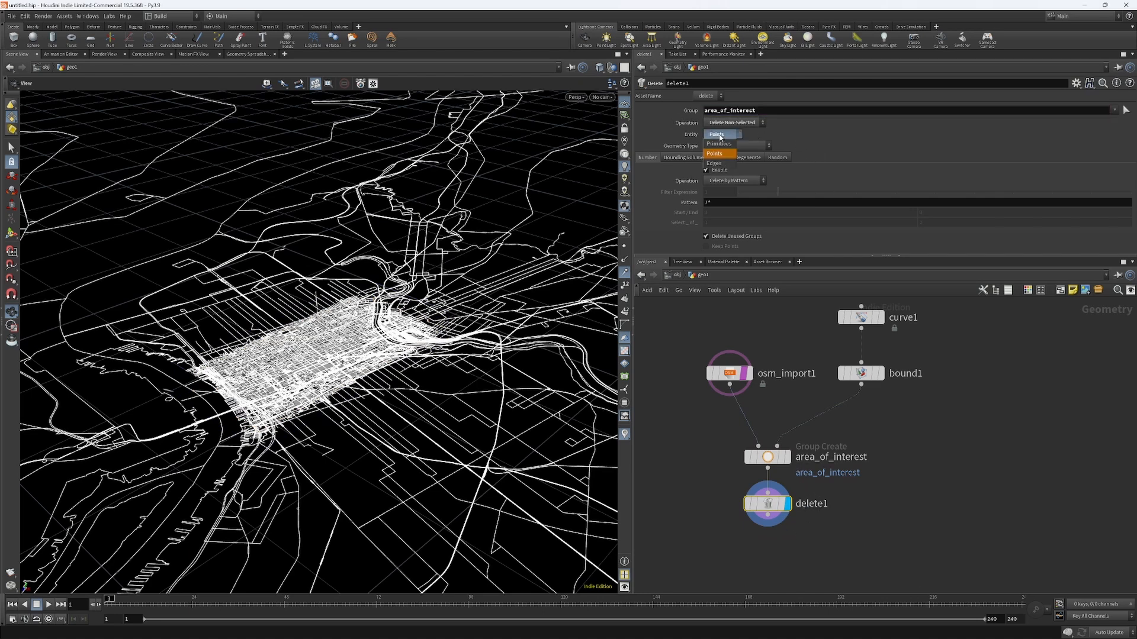
pyautogui.click(788, 135)
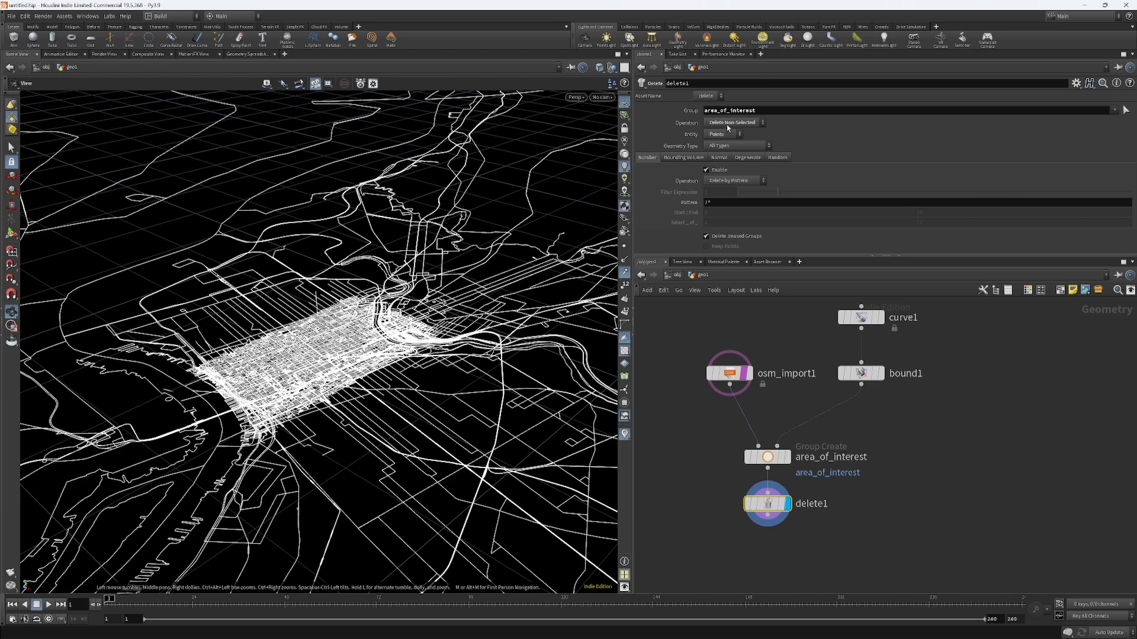
# Step: Move the render flag from osm_import1 to the Delete node and frame the isolated city area in the viewport
pyautogui.moveTo(841, 520); pyautogui.dragTo(840, 473, button='middle')
pyautogui.moveTo(743, 330)
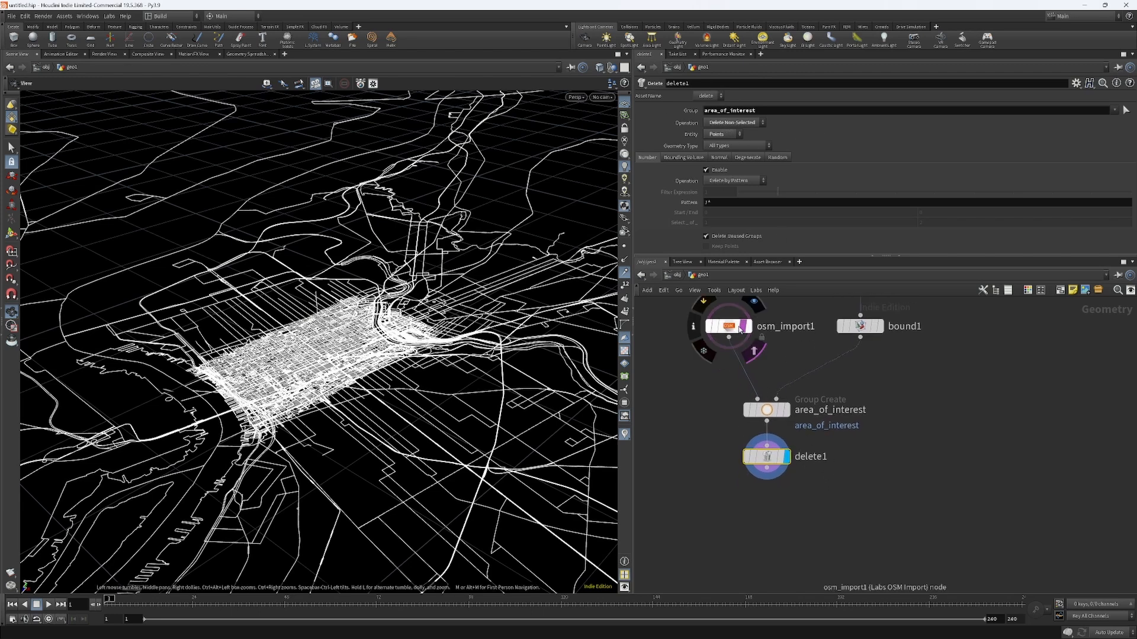
pyautogui.click(754, 353)
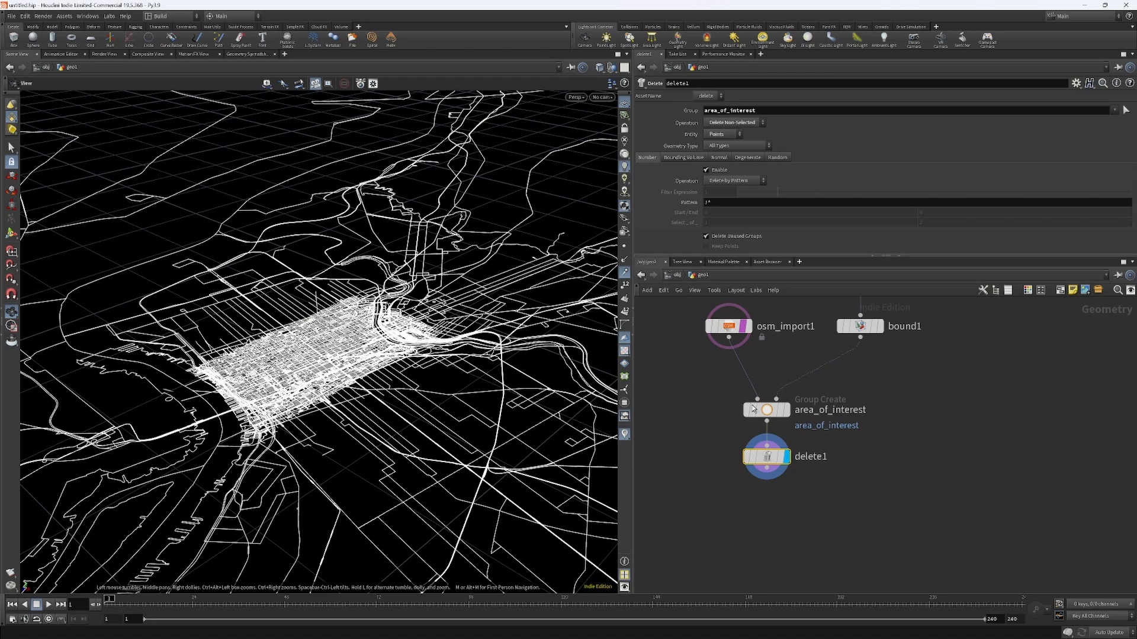
pyautogui.moveTo(778, 462)
pyautogui.click(792, 482)
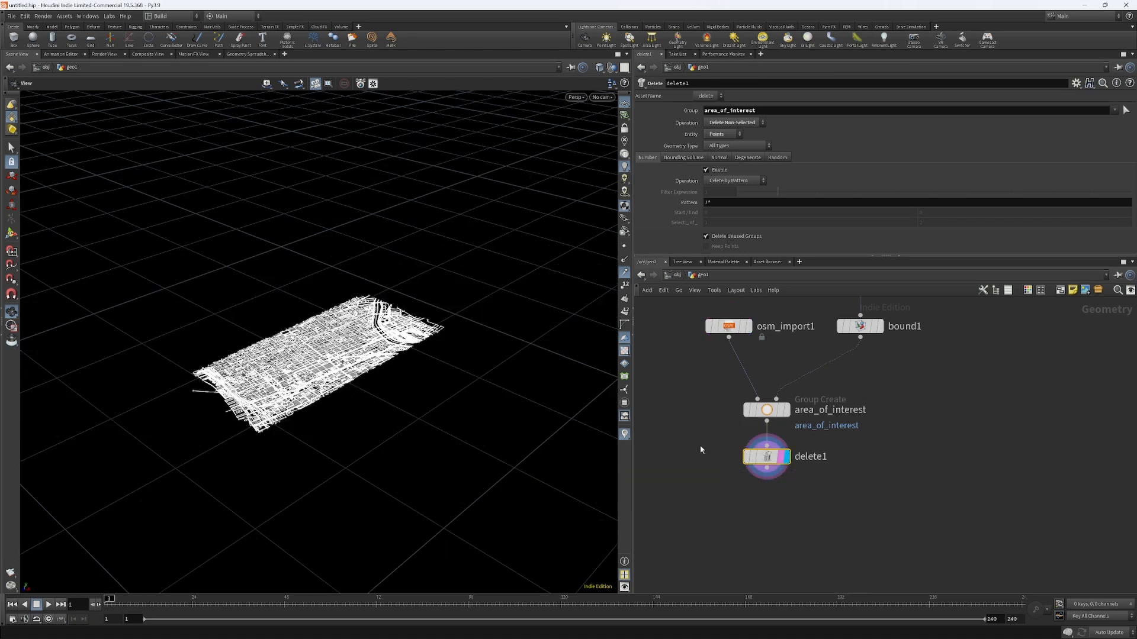
pyautogui.moveTo(714, 465); pyautogui.dragTo(722, 442, button='middle')
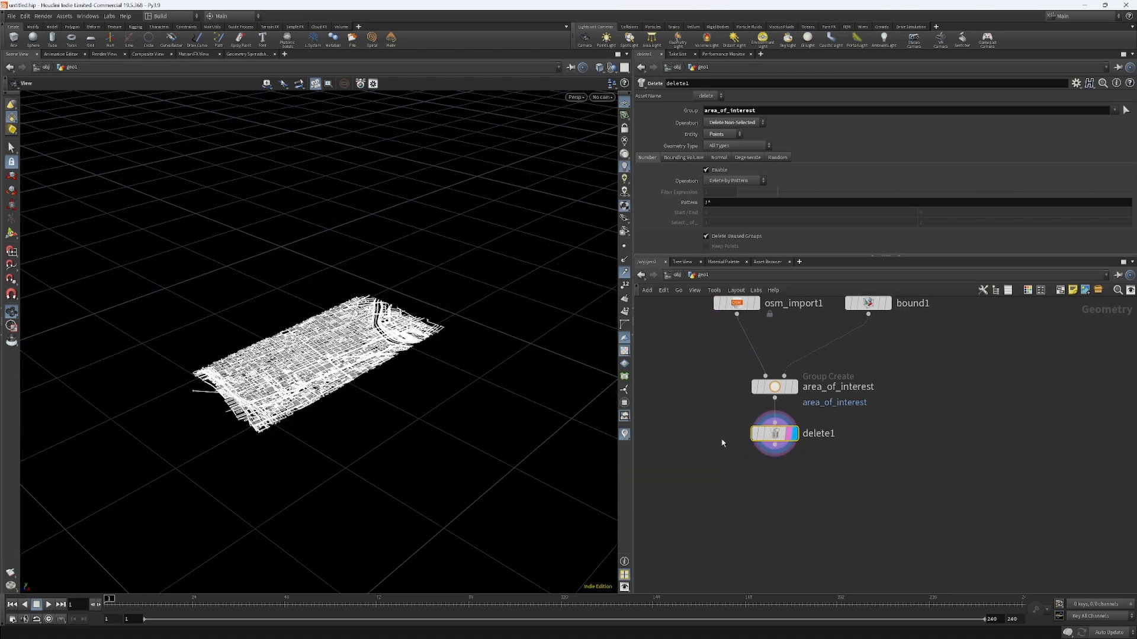
pyautogui.scroll(1, 341, 390)
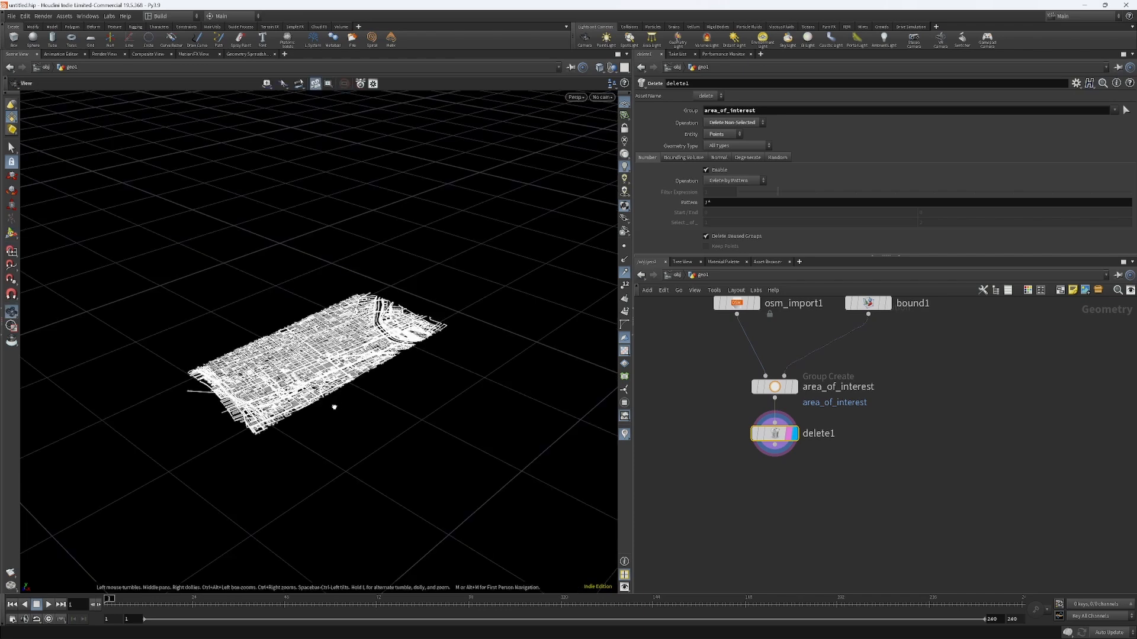
pyautogui.scroll(2, 335, 407)
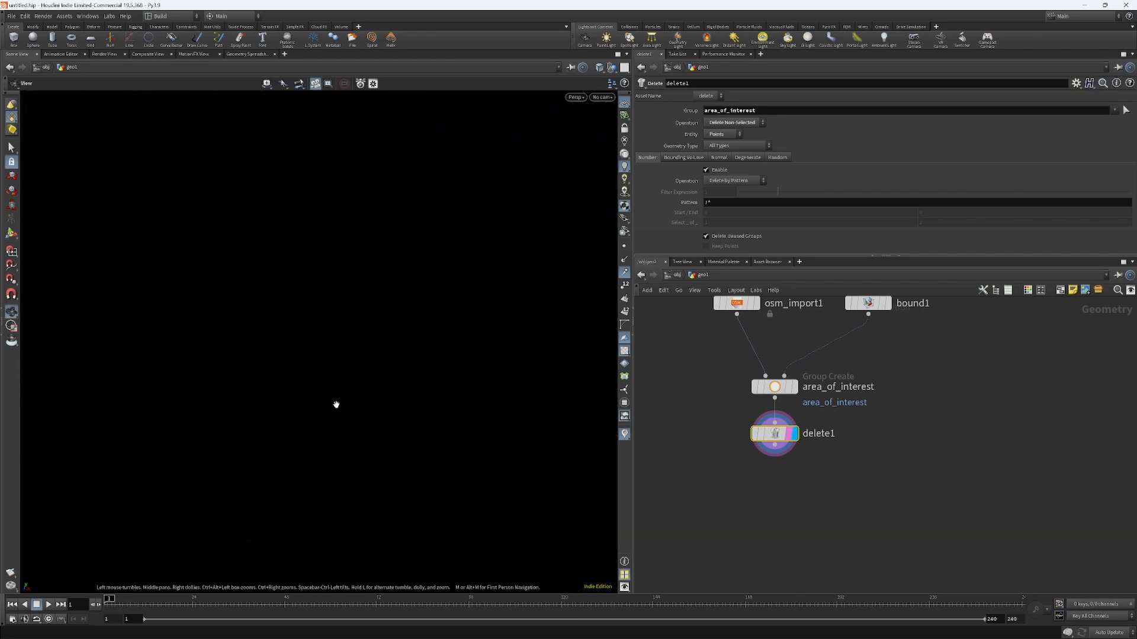
pyautogui.hotkey('space', 'g')
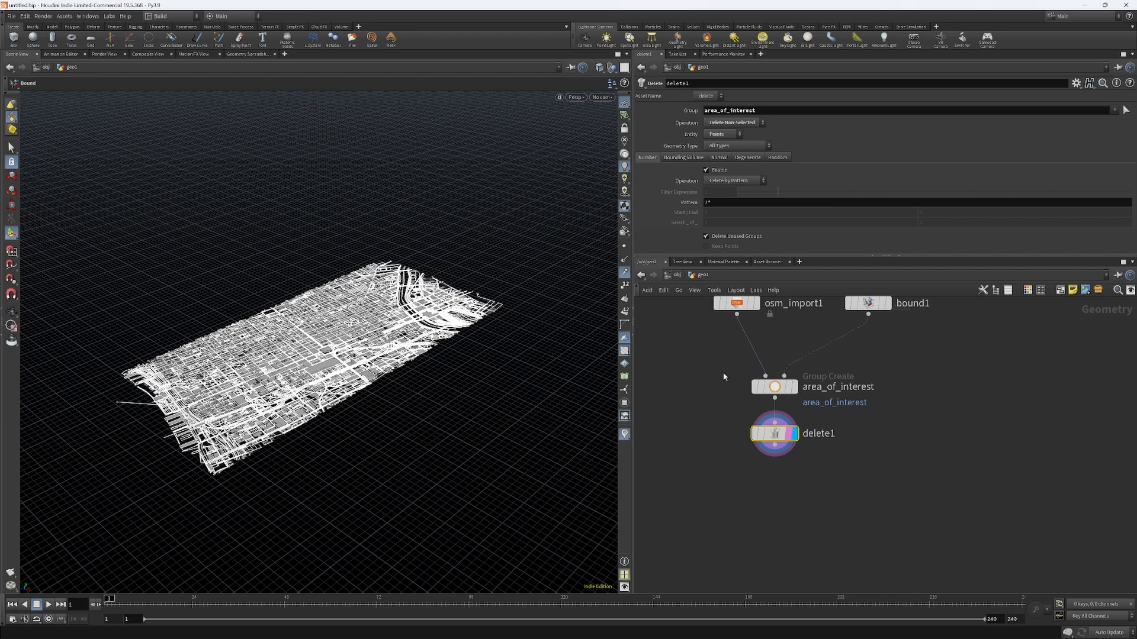
# Step: Tidy the network by spreading osm_import1 and bound1 apart above the area_of_interest node
pyautogui.moveTo(723, 377); pyautogui.dragTo(745, 402, button='middle')
pyautogui.moveTo(758, 332); pyautogui.dragTo(736, 340)
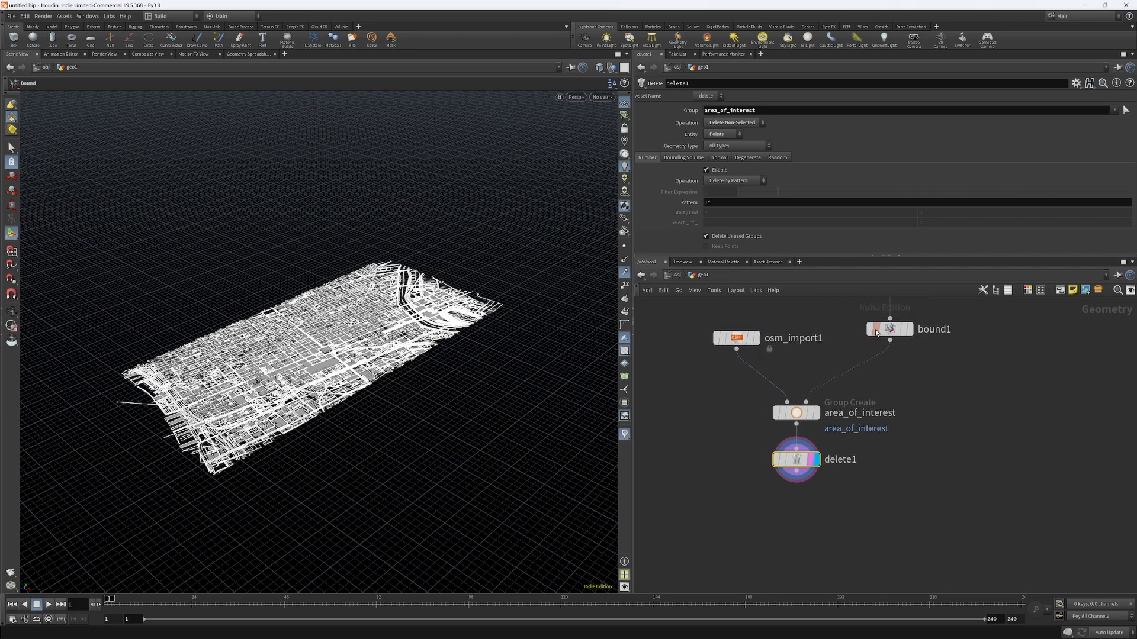
pyautogui.moveTo(886, 330); pyautogui.dragTo(878, 339)
pyautogui.moveTo(929, 406); pyautogui.dragTo(913, 472, button='middle')
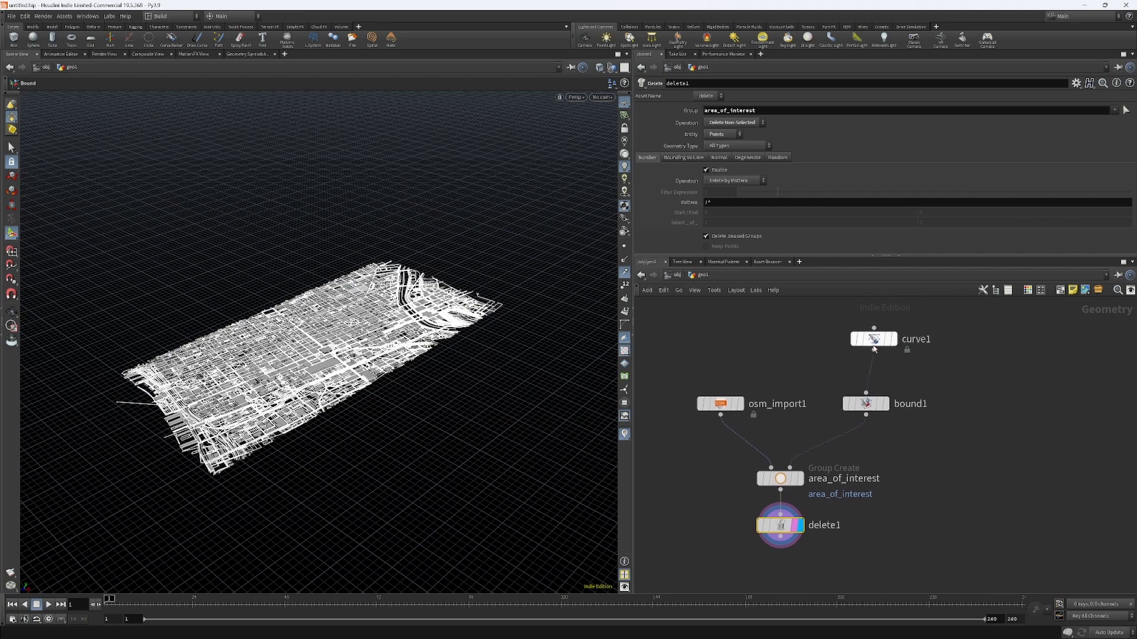
# Step: Add a Null node below the Delete node, fed by it, and rename it AOI
pyautogui.moveTo(895, 536); pyautogui.dragTo(919, 427, button='middle')
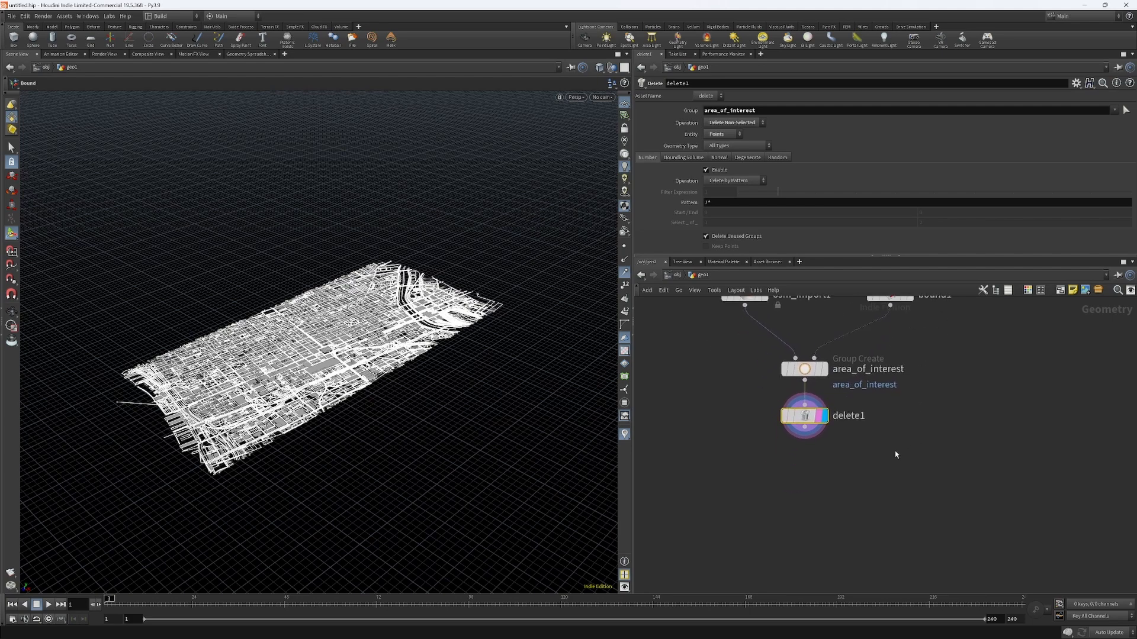
pyautogui.press('Tab')
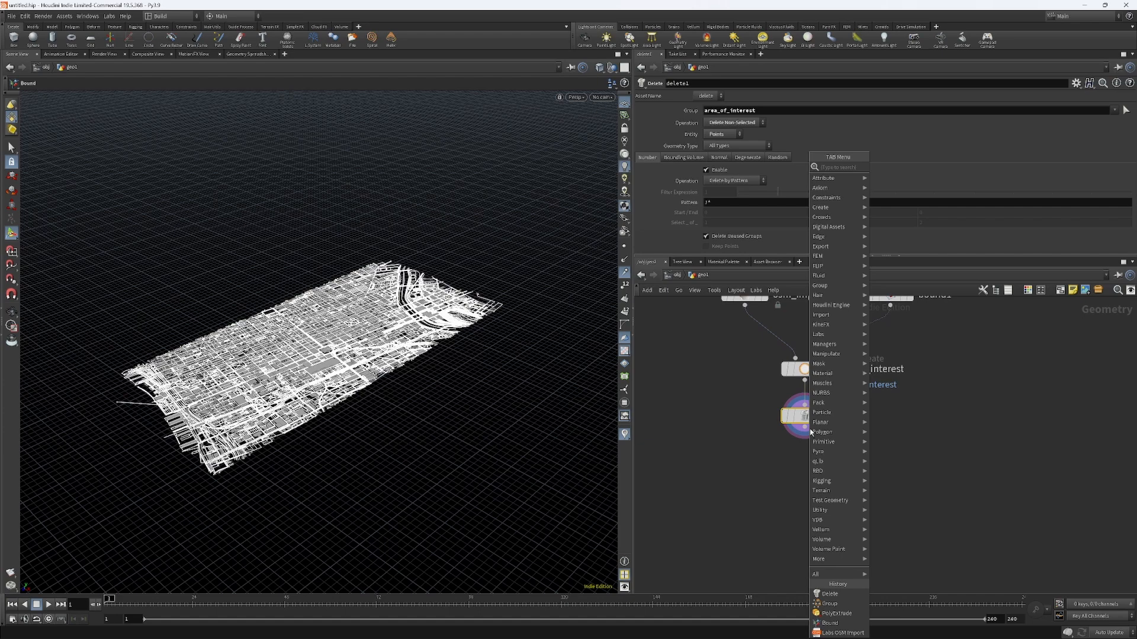
pyautogui.write('nul')
pyautogui.press('Return')
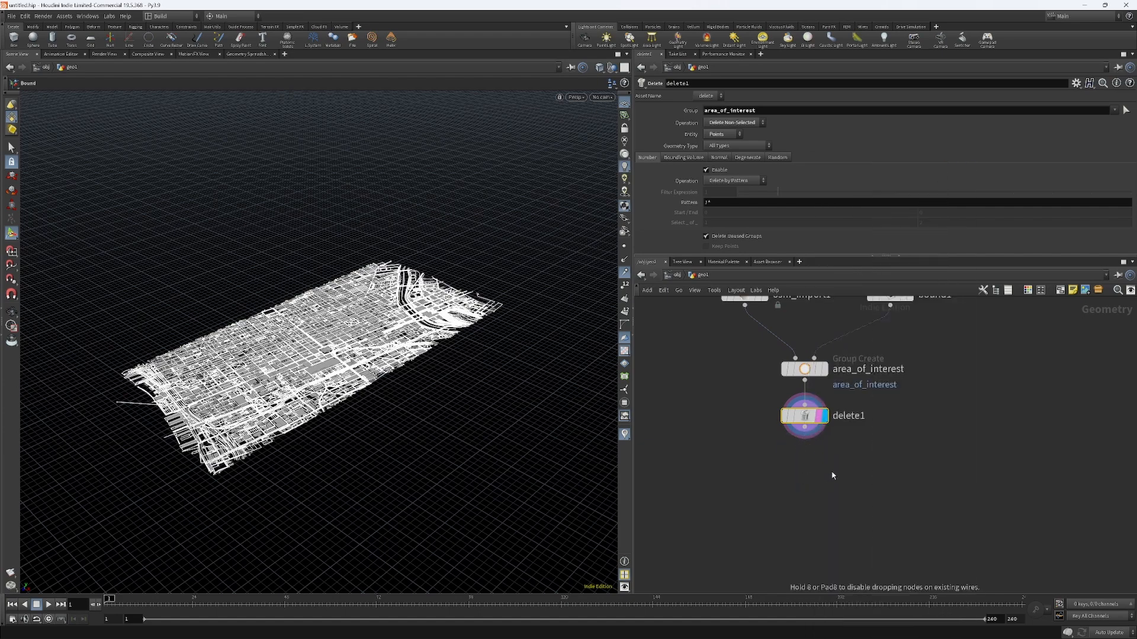
pyautogui.click(850, 479)
pyautogui.click(845, 476)
pyautogui.write('AOI')
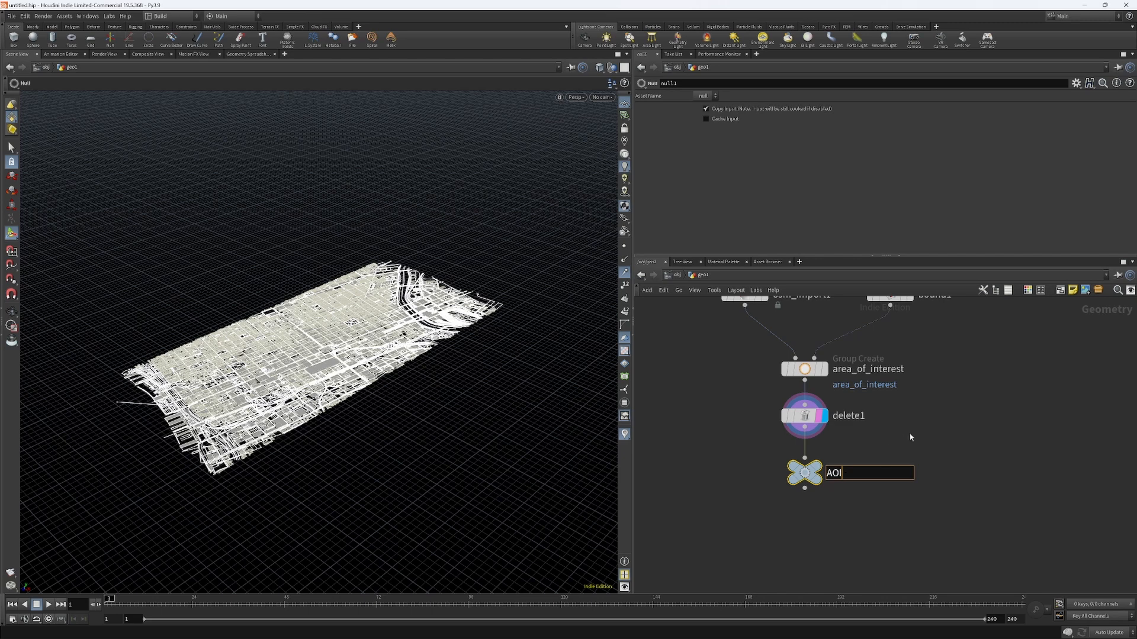
pyautogui.press('Return')
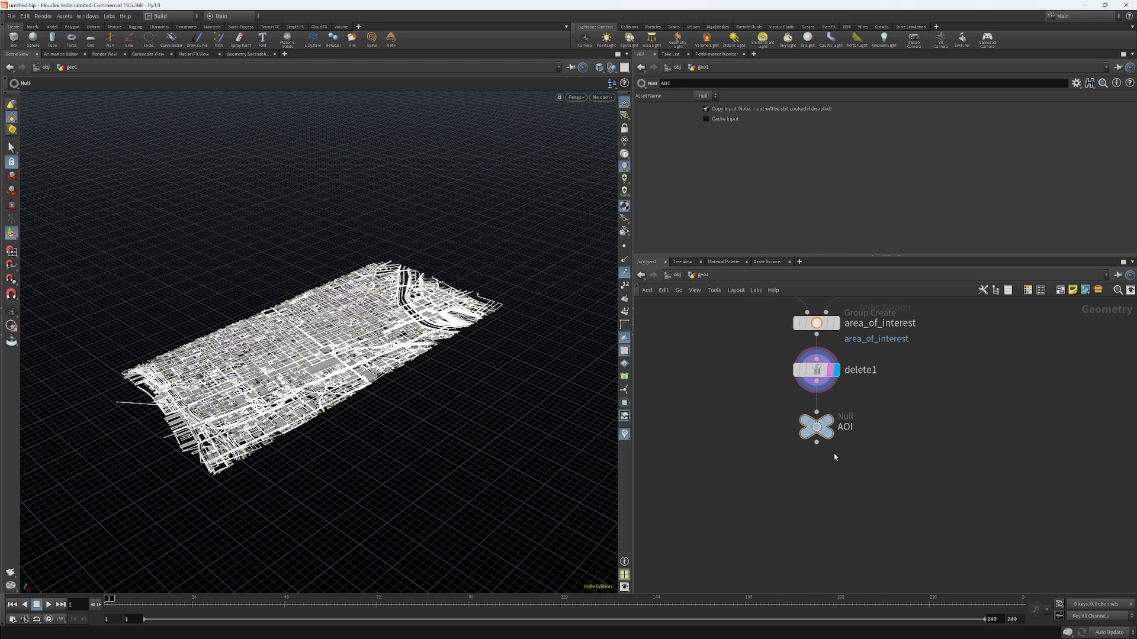
# Step: Add a Labs OSM Filter node below the AOI null and feed it from that null
pyautogui.press('Tab')
pyautogui.write('osm fi')
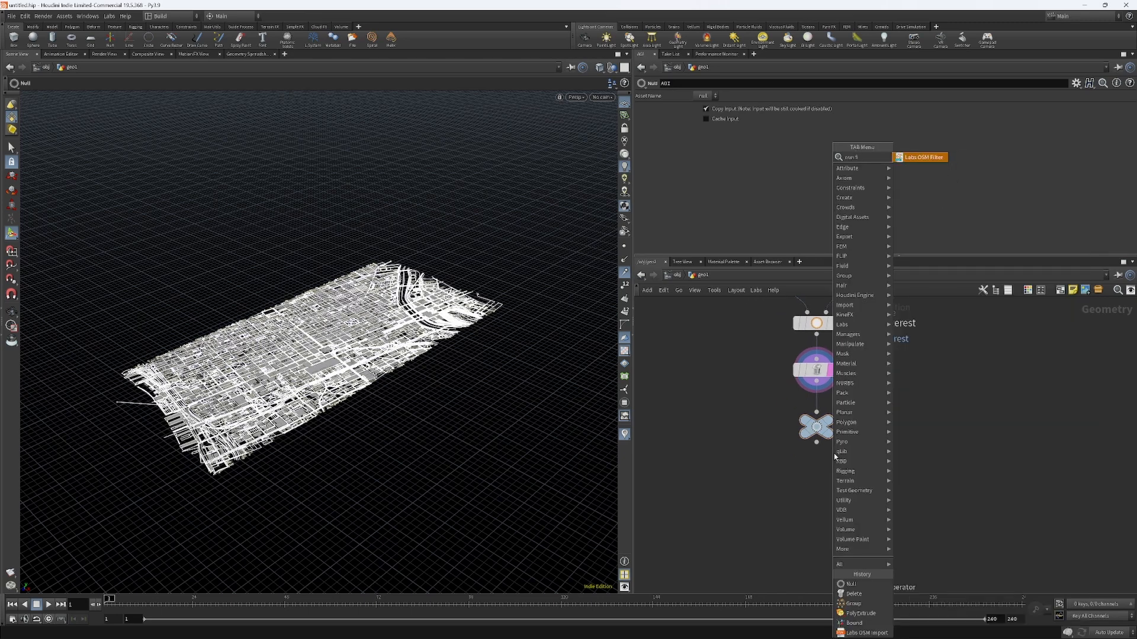
pyautogui.press('Return')
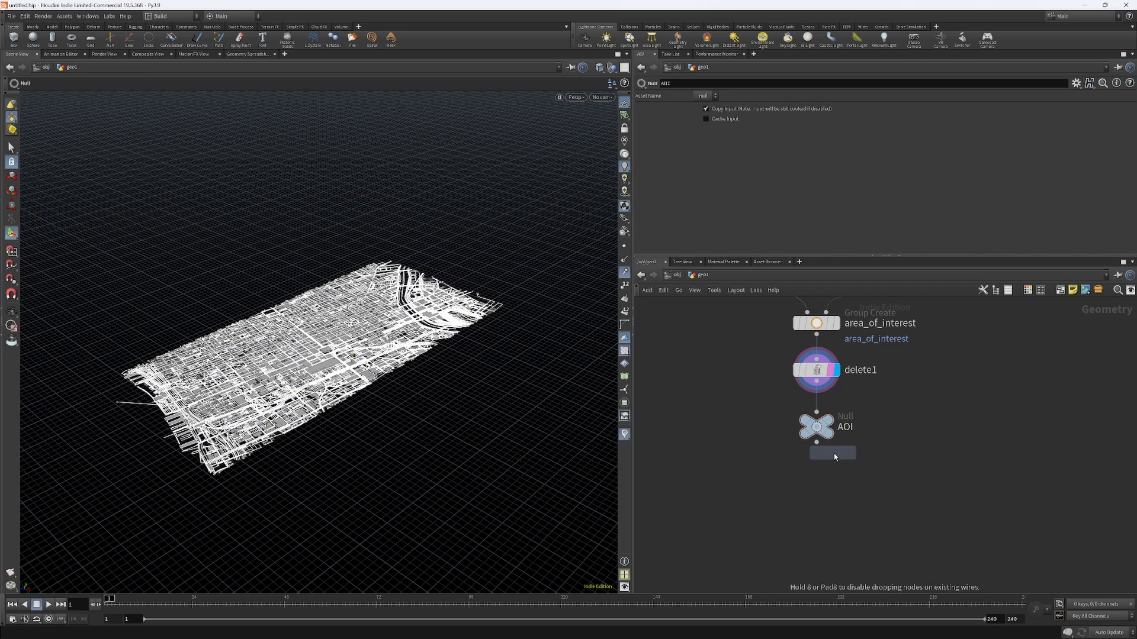
pyautogui.click(816, 483)
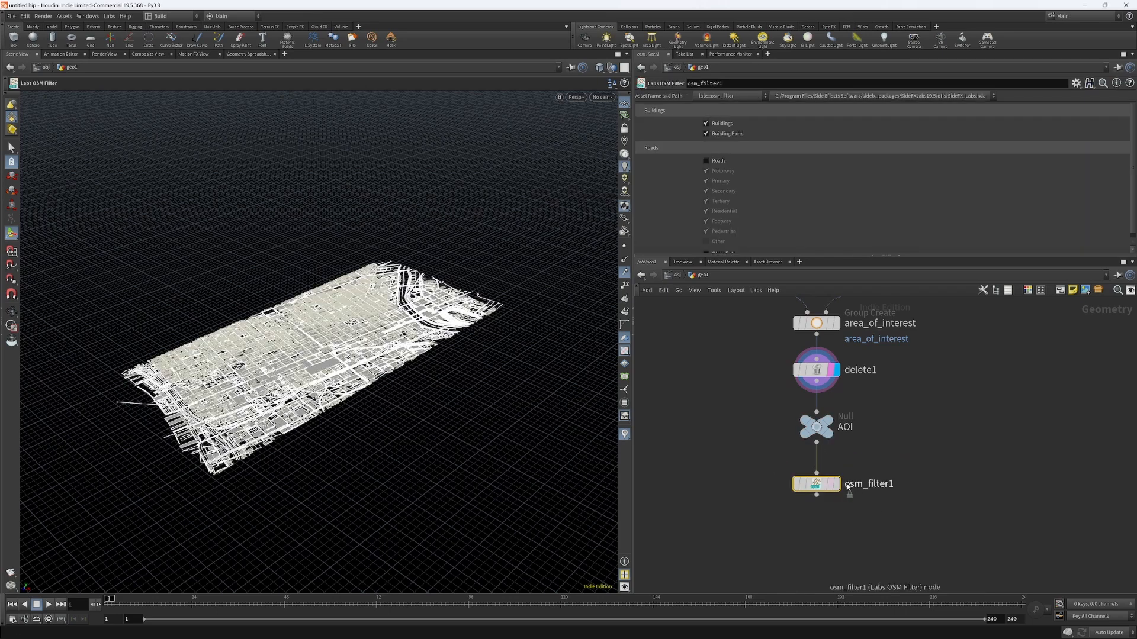
# Step: Display the output of osm_filter1 and enable Roads, toggling Buildings to compare the filtered map
pyautogui.click(835, 484)
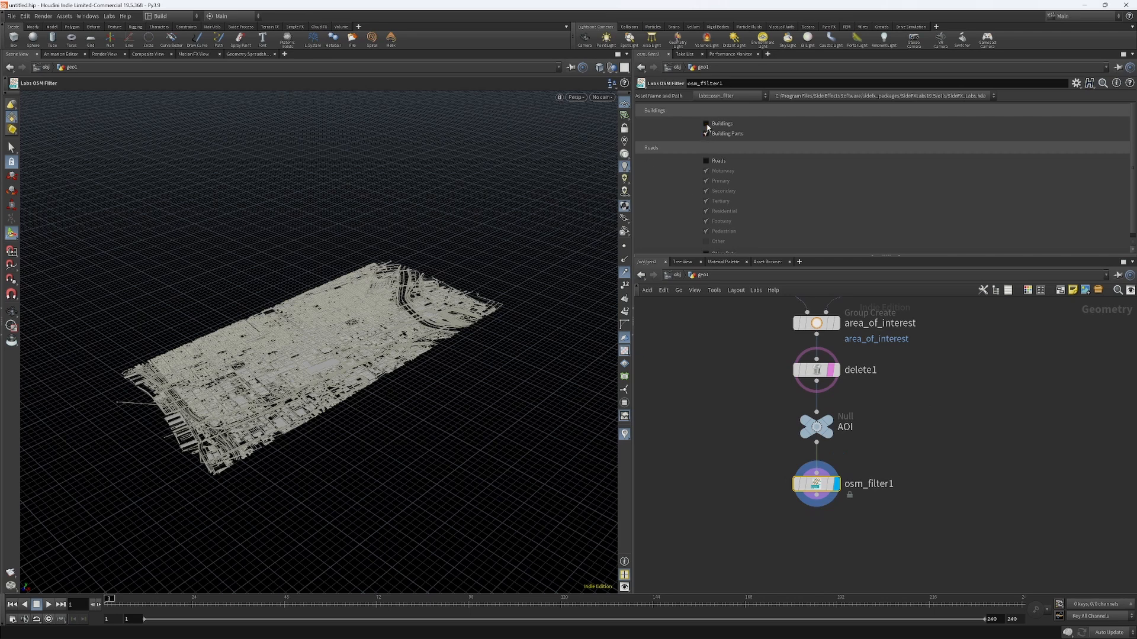
pyautogui.click(707, 124)
pyautogui.click(706, 161)
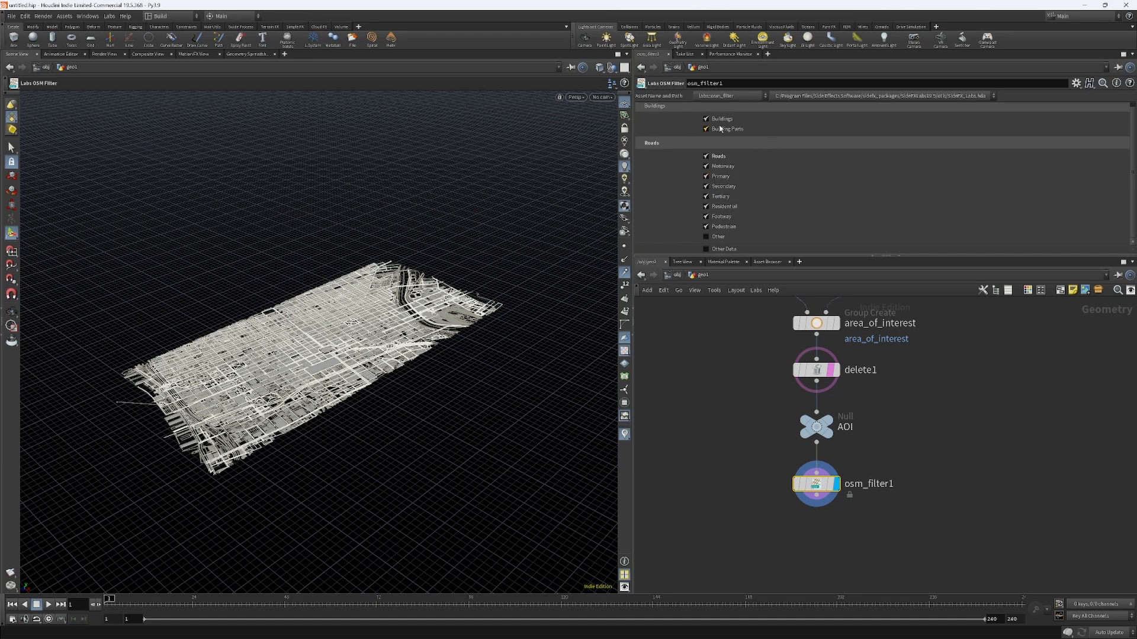
pyautogui.click(705, 120)
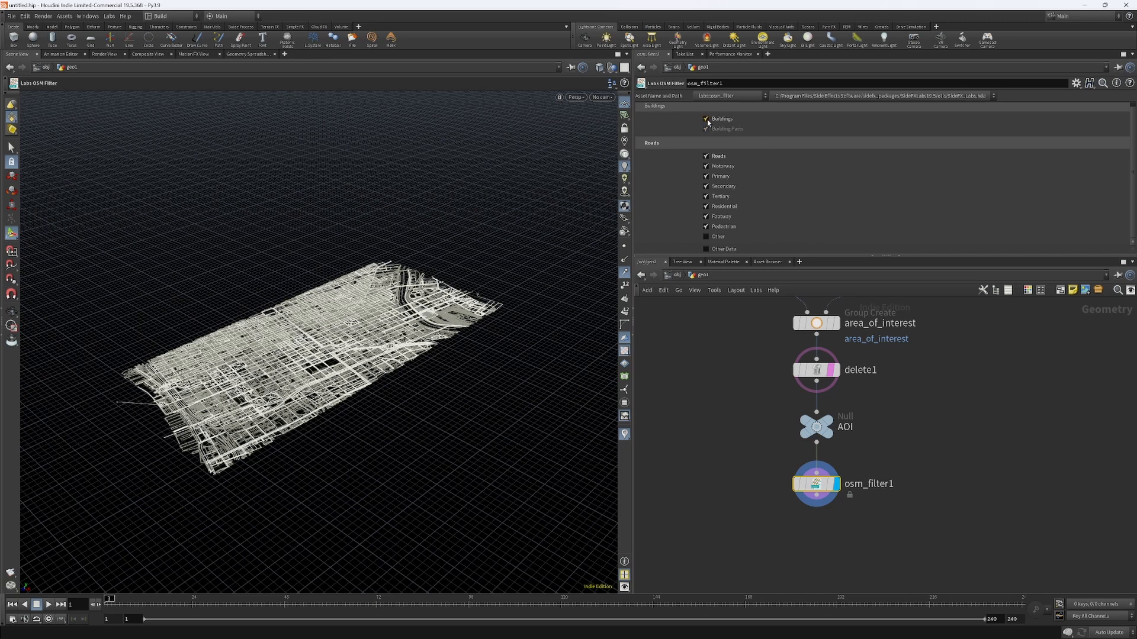
# Step: Turn off all road types from Pedestrian to Motorway, then Roads and Buildings, in osm_filter1
pyautogui.click(706, 226)
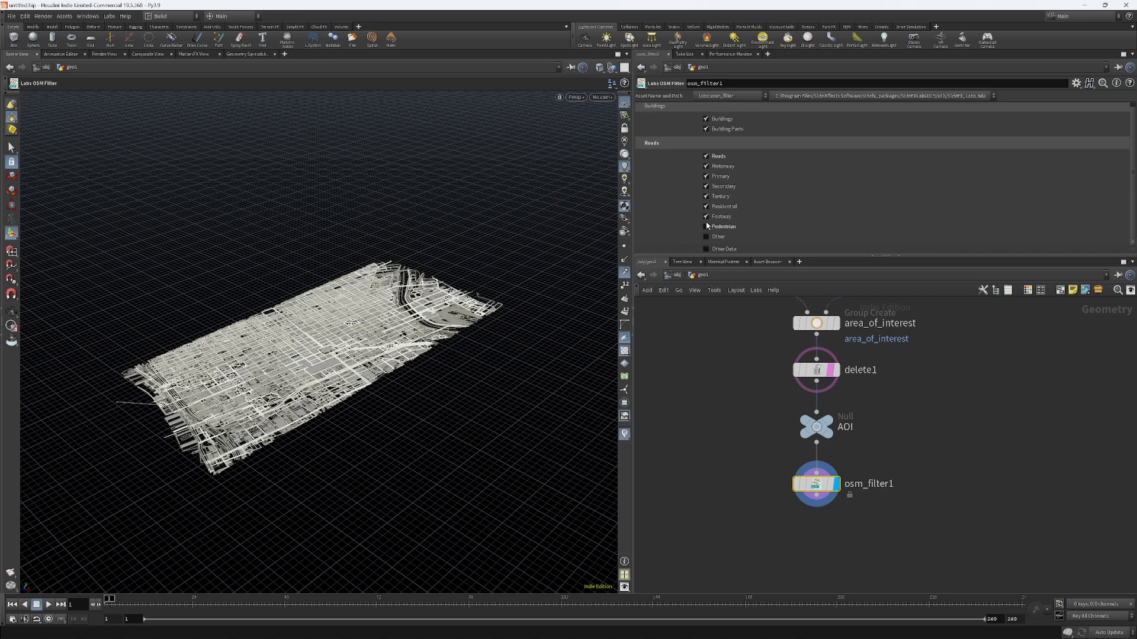
pyautogui.click(706, 216)
pyautogui.click(705, 207)
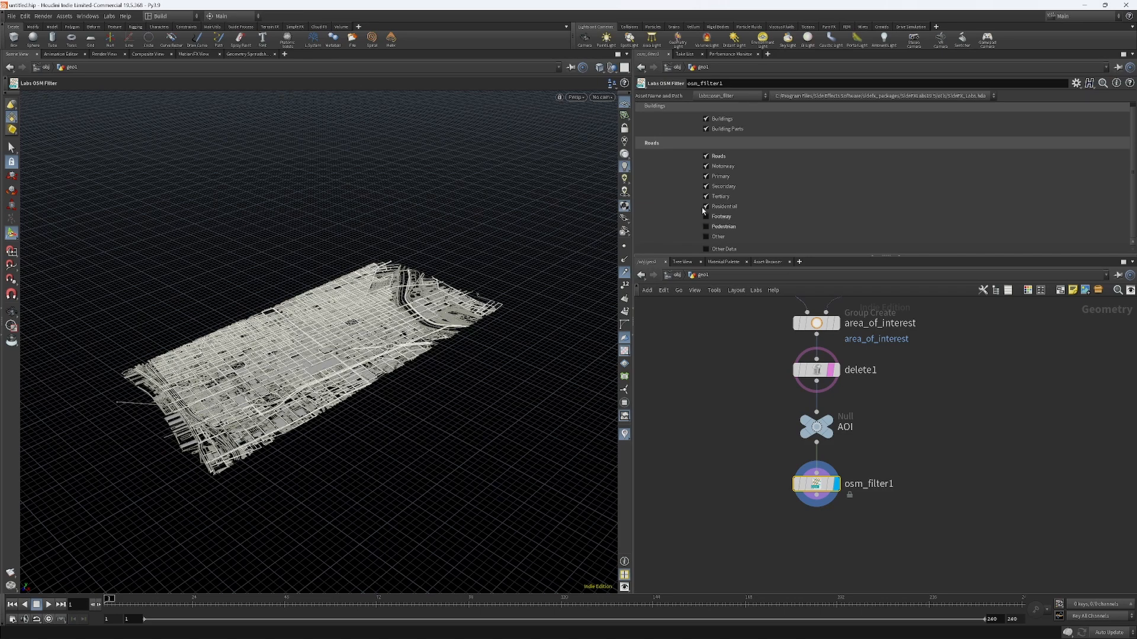
pyautogui.click(706, 196)
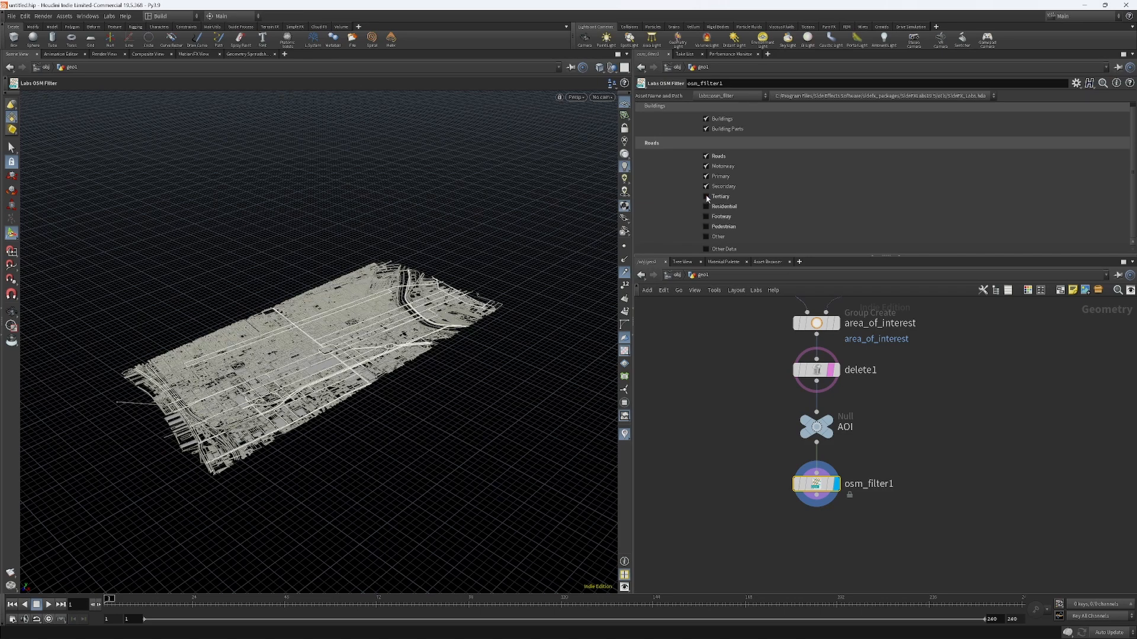
pyautogui.click(706, 186)
pyautogui.click(706, 177)
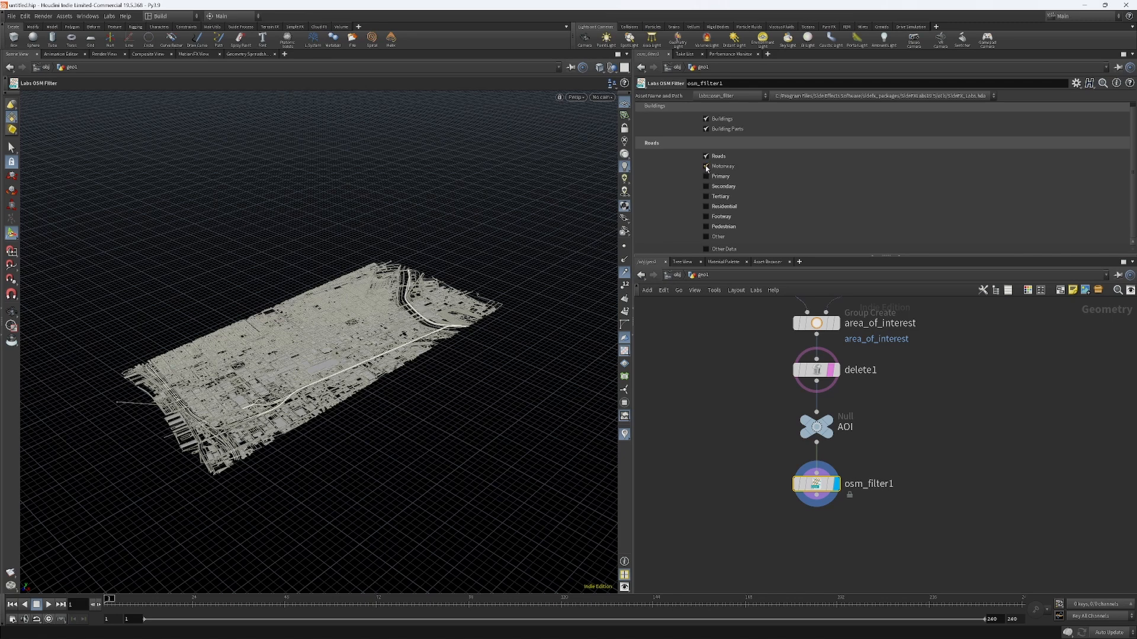
pyautogui.click(706, 155)
pyautogui.click(706, 249)
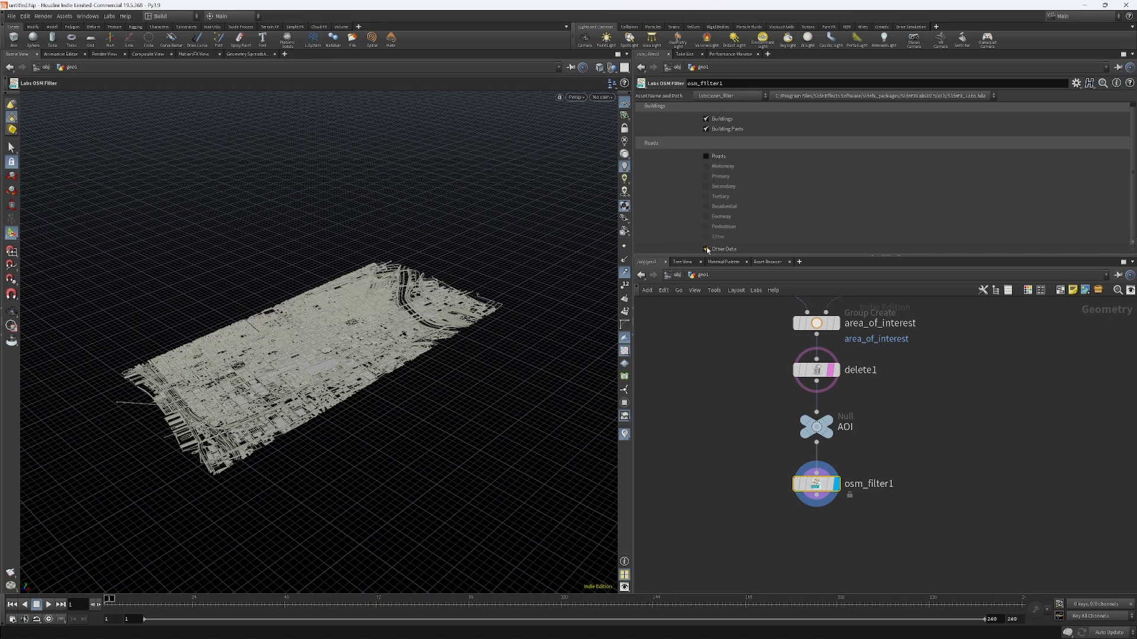
pyautogui.click(706, 119)
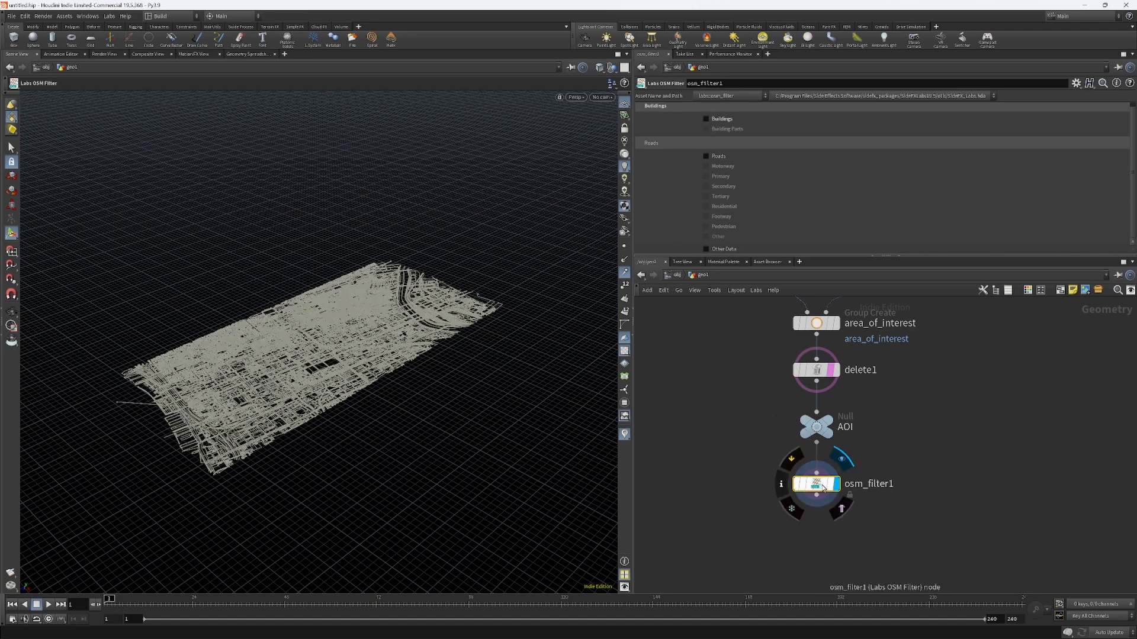
# Step: Clear the template flag on the delete1 node so only the osm_filter1 output is displayed, and move osm_filter1 slightly lower
pyautogui.moveTo(817, 484); pyautogui.dragTo(817, 494)
pyautogui.moveTo(840, 397)
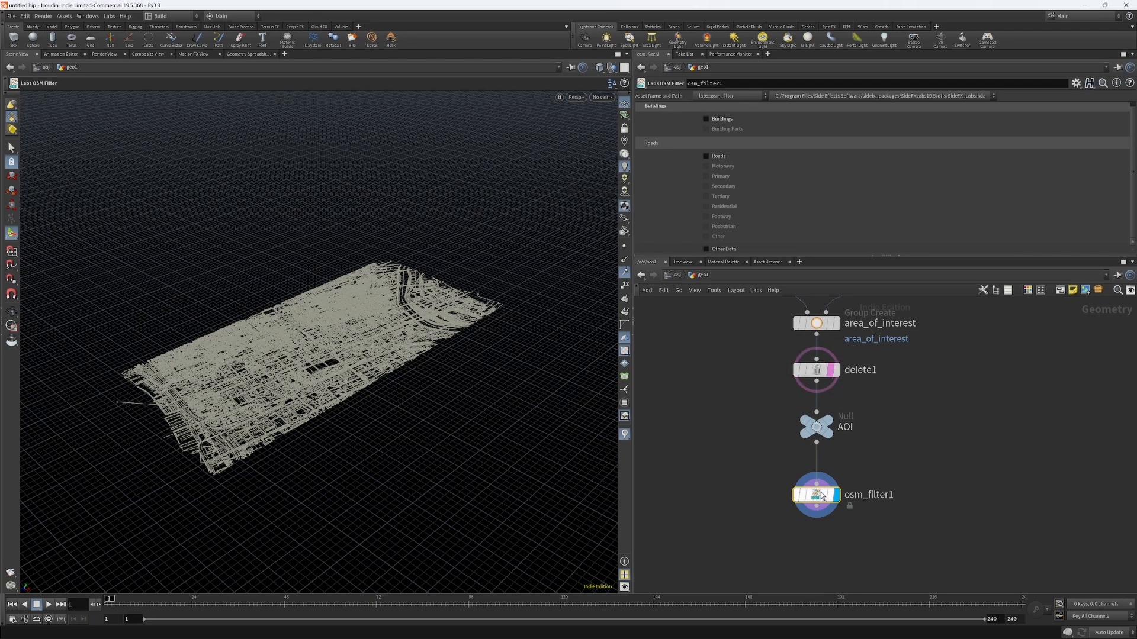
pyautogui.moveTo(829, 499)
pyautogui.click(845, 521)
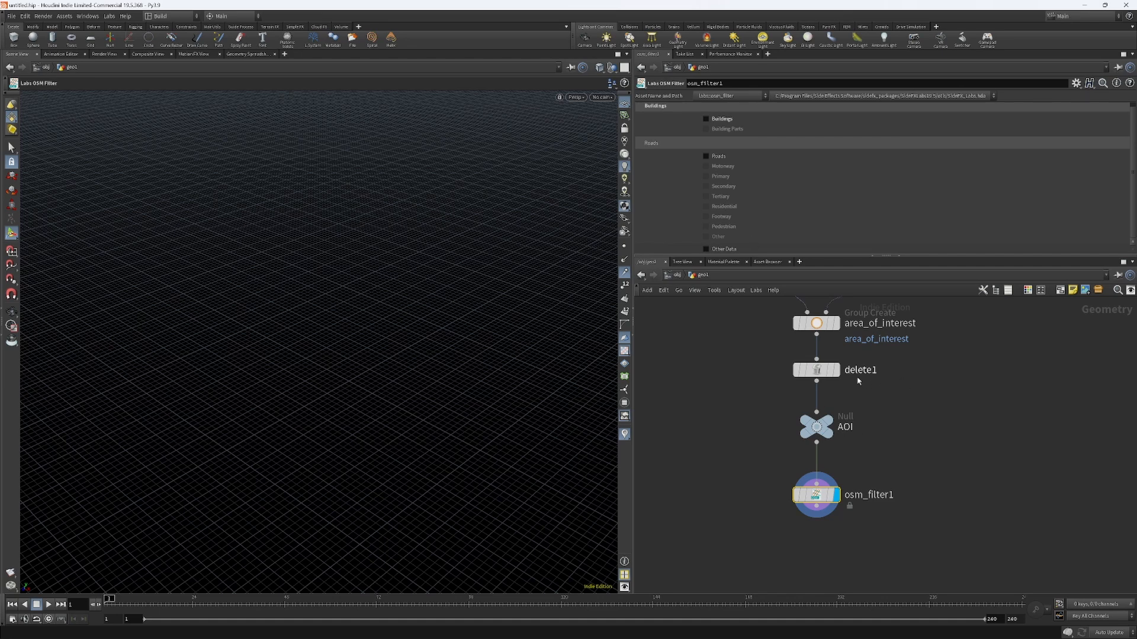
# Step: Enable Buildings with Building Parts off in osm_filter1, then swap Buildings for Roads with only Motorway enabled
pyautogui.click(705, 119)
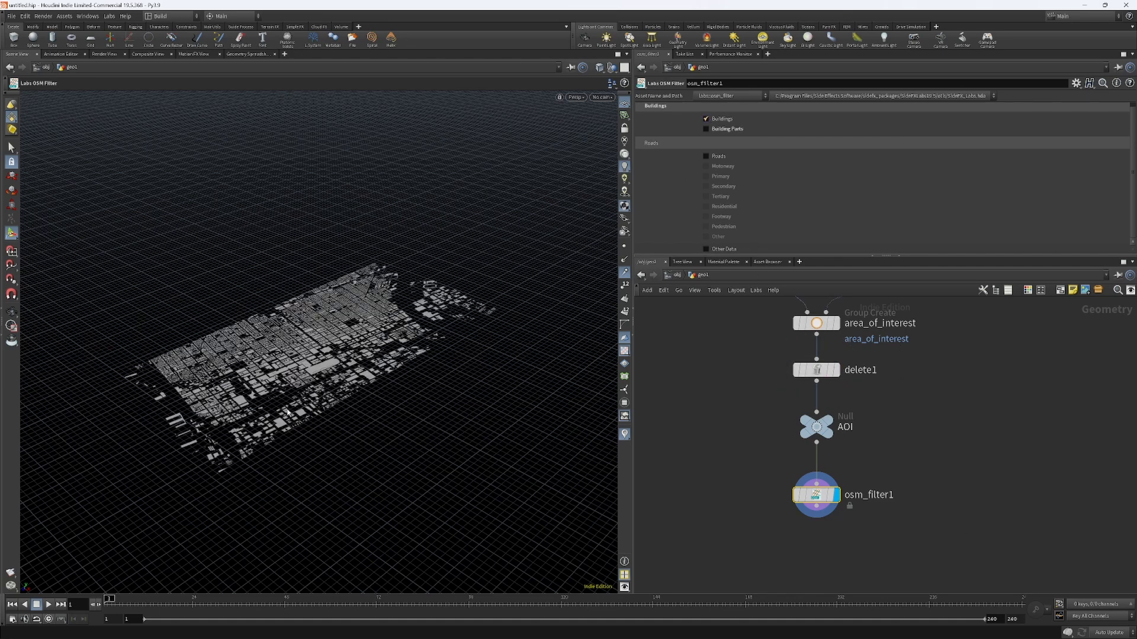
pyautogui.click(706, 129)
pyautogui.click(706, 155)
pyautogui.click(706, 119)
pyautogui.click(706, 166)
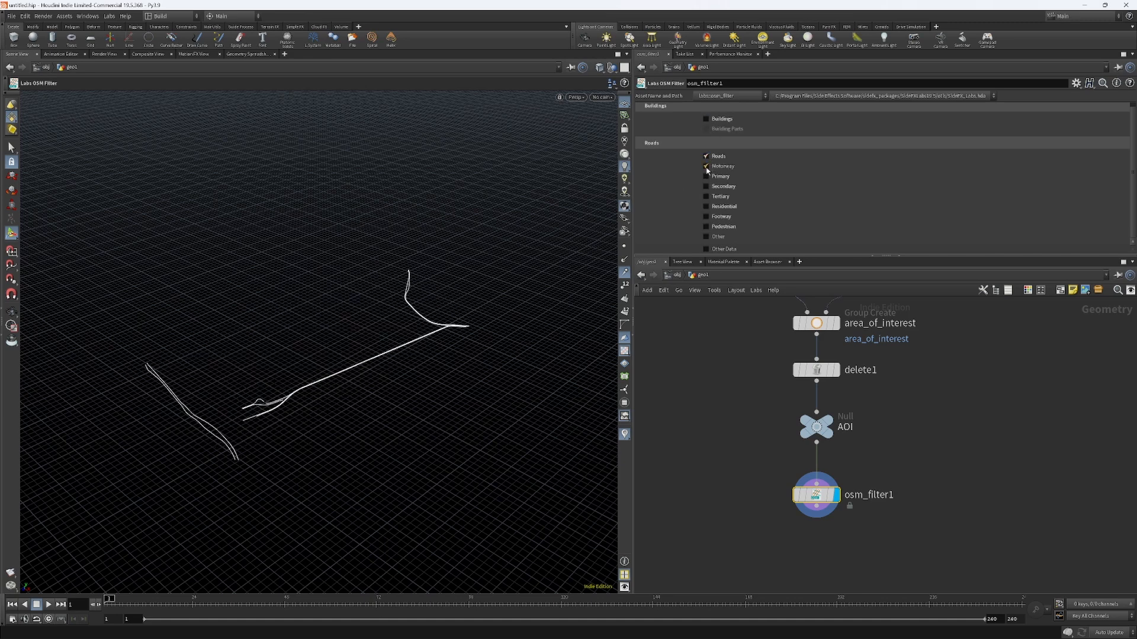
# Step: Add Primary, Secondary, Tertiary, Residential, Footway and Pedestrian to the road types kept by the filter
pyautogui.click(706, 176)
pyautogui.click(706, 187)
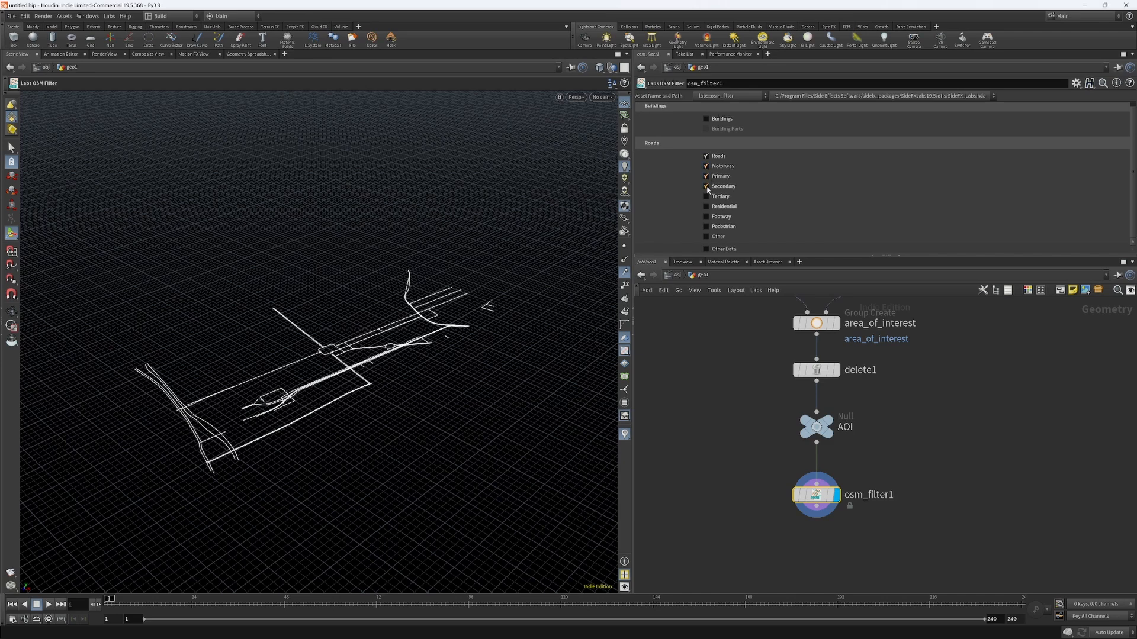
pyautogui.click(708, 197)
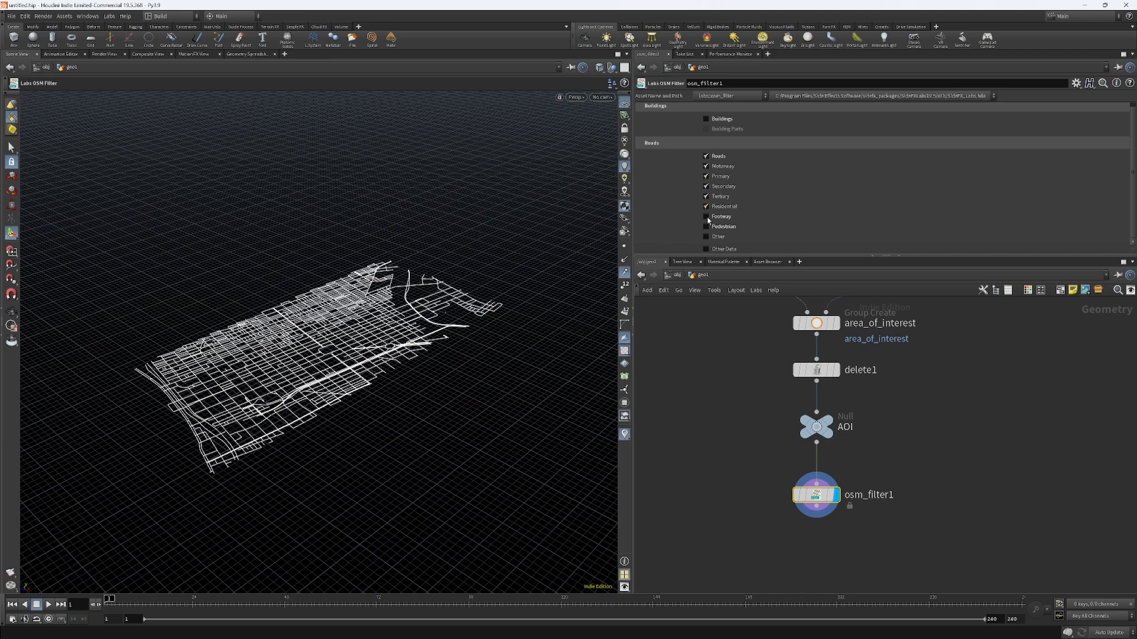
pyautogui.click(706, 217)
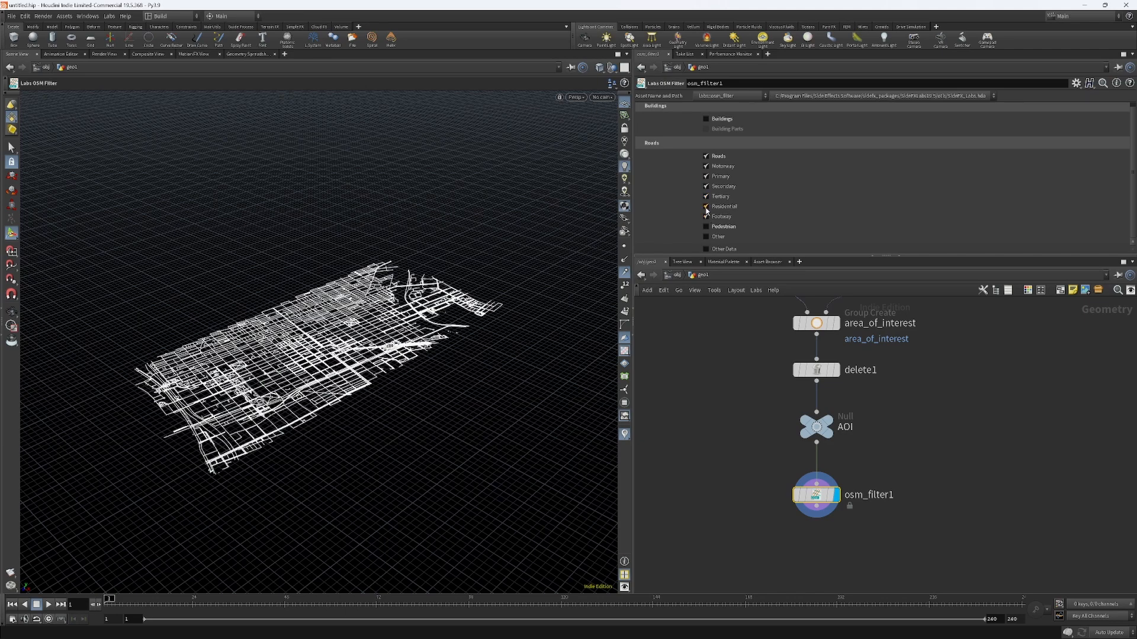
pyautogui.click(706, 227)
# Step: Exclude Residential, Tertiary, Secondary, Primary and Motorway roads, keeping only Footway and Pedestrian paths
pyautogui.click(706, 207)
pyautogui.click(705, 197)
pyautogui.click(706, 177)
pyautogui.click(706, 166)
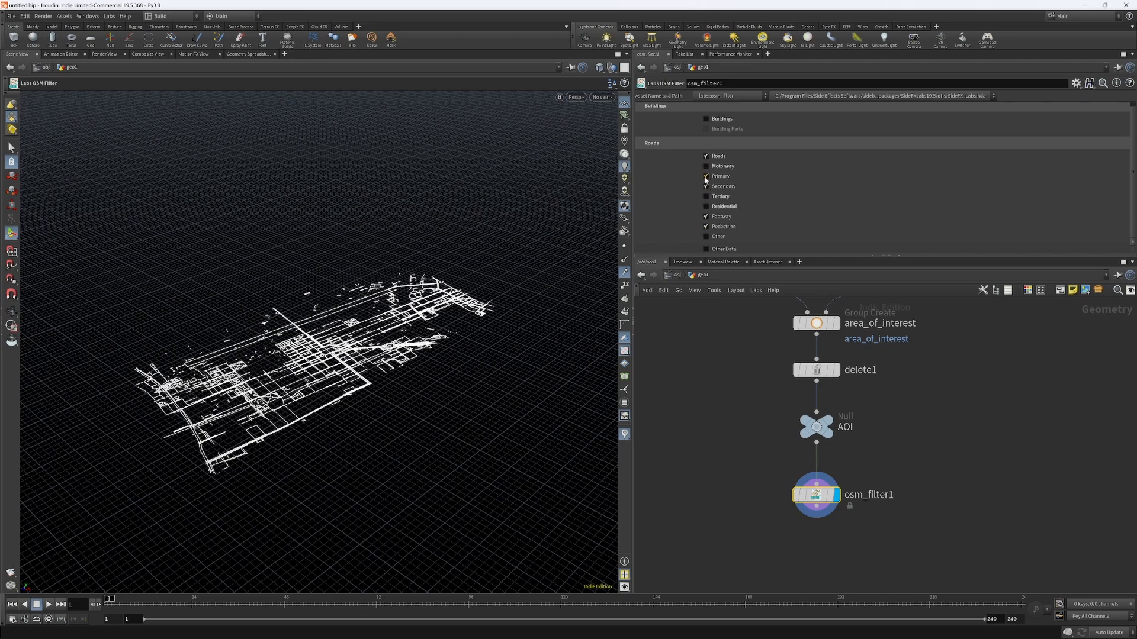
pyautogui.click(707, 188)
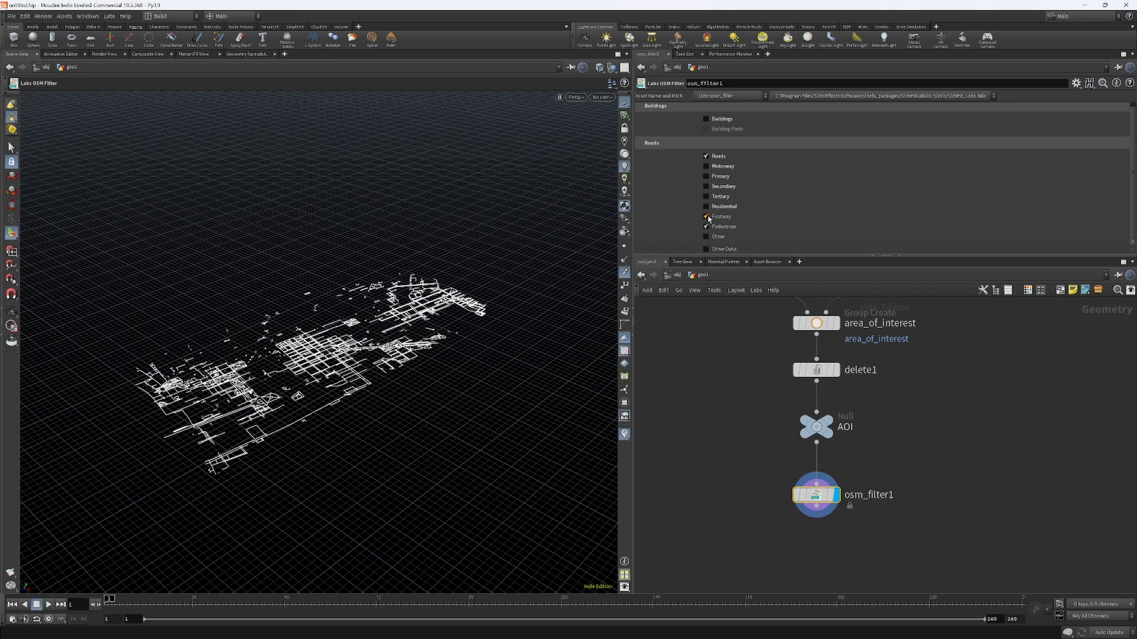
# Step: Isolate the Other road type by enabling it and turning off Pedestrian and Footway
pyautogui.click(706, 237)
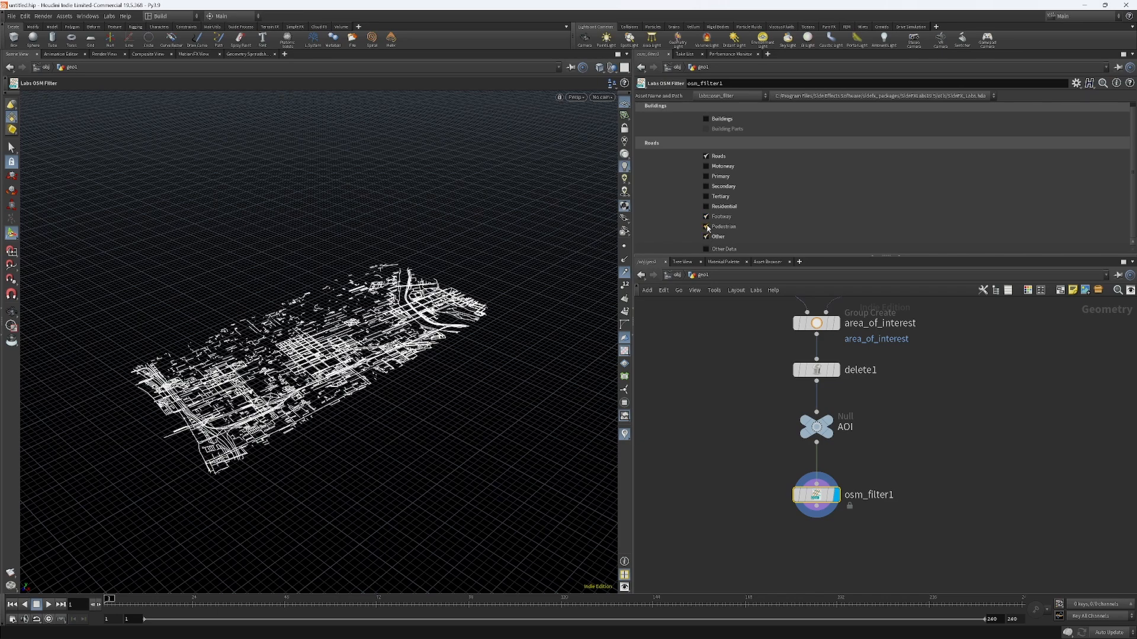
pyautogui.click(705, 227)
pyautogui.click(705, 217)
pyautogui.click(707, 237)
pyautogui.click(706, 236)
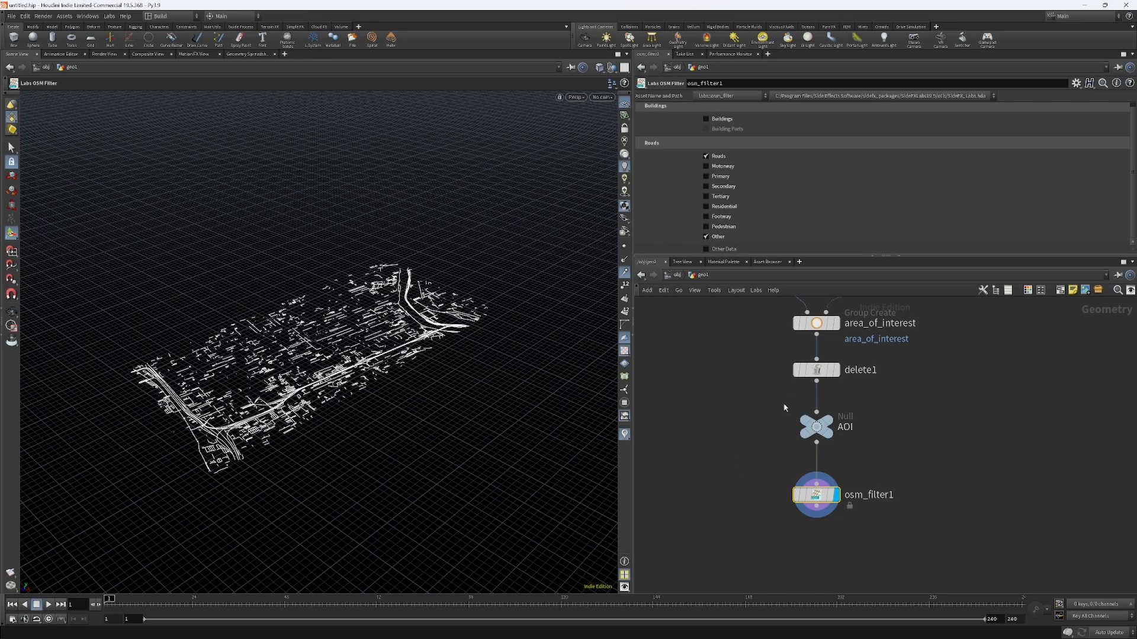
# Step: Turn Roads off and Buildings back on in osm_filter1, and move the node closer to the AOI null
pyautogui.click(706, 156)
pyautogui.click(706, 118)
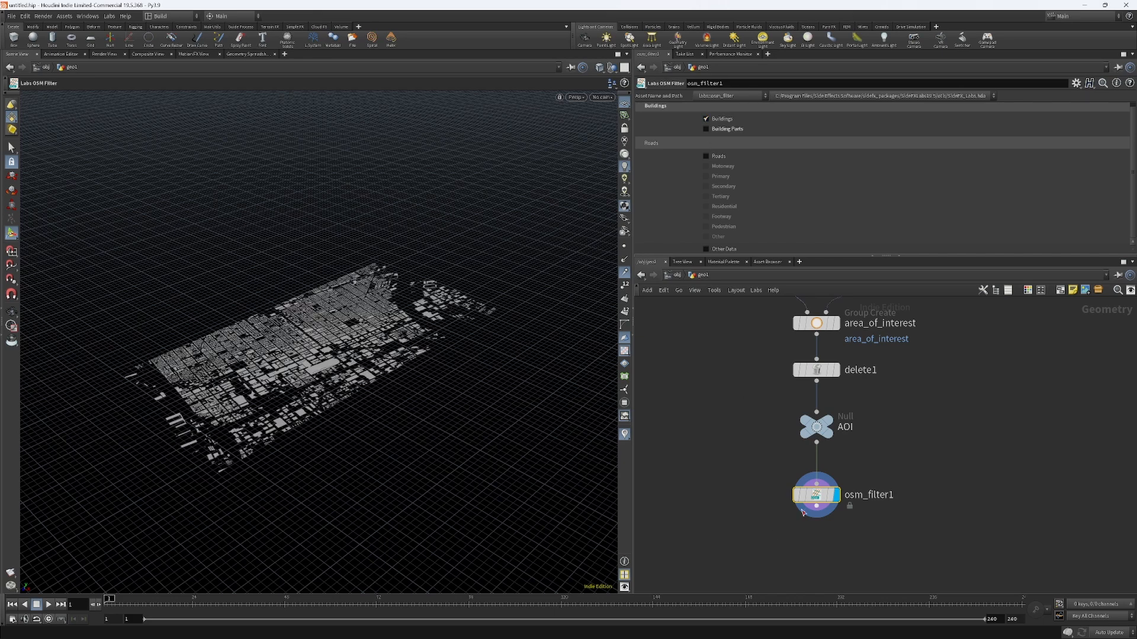
pyautogui.moveTo(803, 498); pyautogui.dragTo(803, 485)
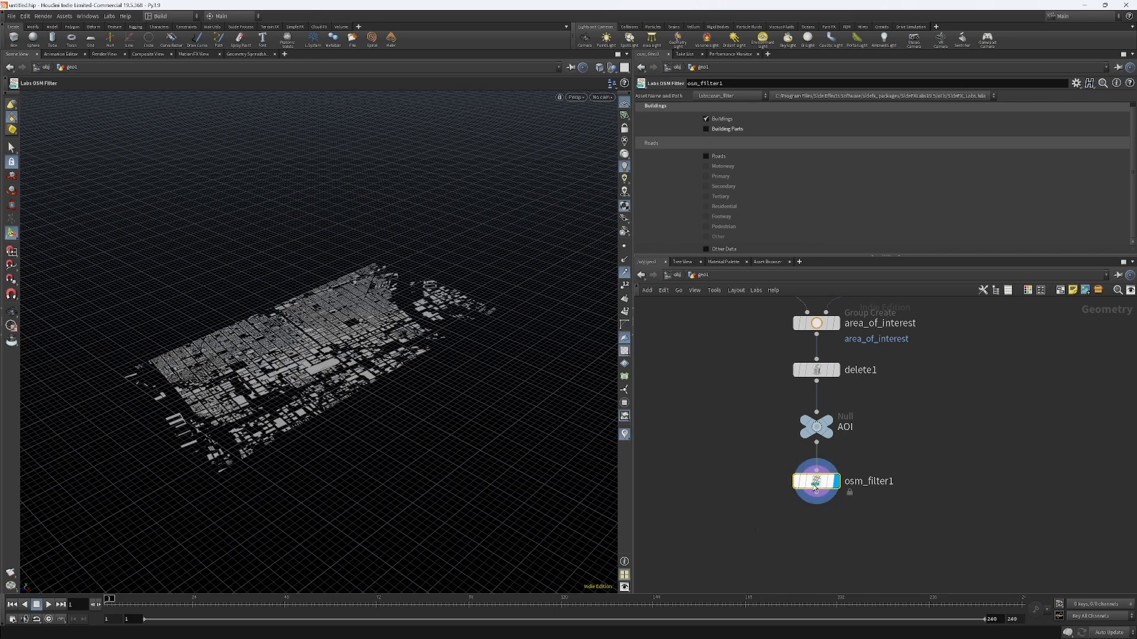
# Step: Check the geometry information of osm_filter1 for the buildings-only result, and move the node slightly away from AOI
pyautogui.moveTo(801, 483)
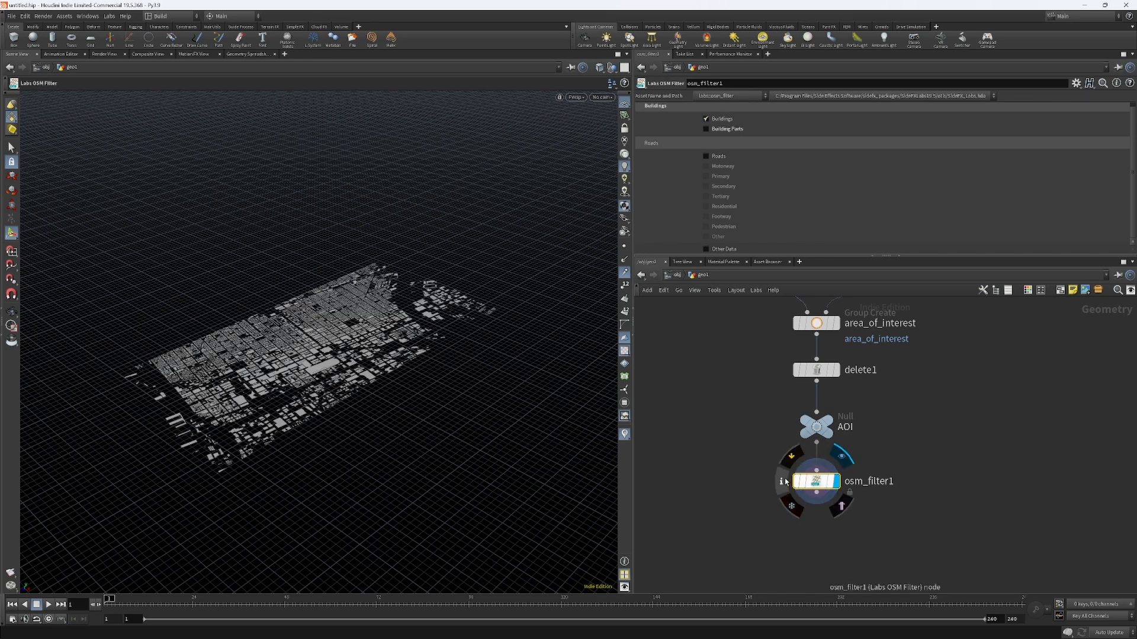
pyautogui.click(781, 481)
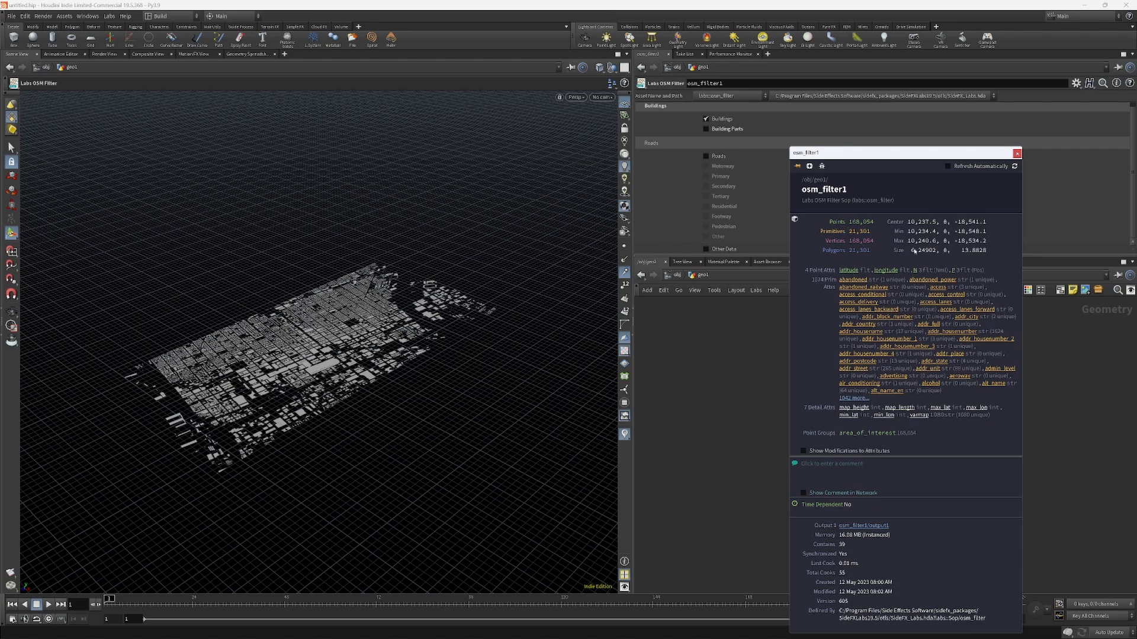
pyautogui.click(1017, 153)
pyautogui.scroll(3, 929, 392)
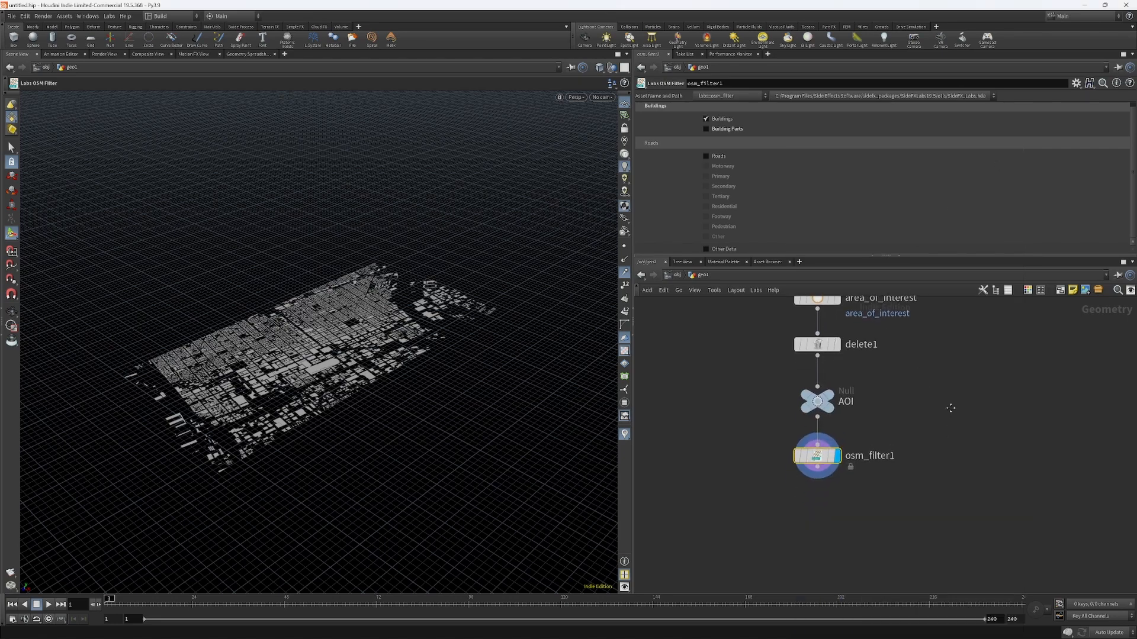
pyautogui.moveTo(895, 404); pyautogui.dragTo(892, 431, button='middle')
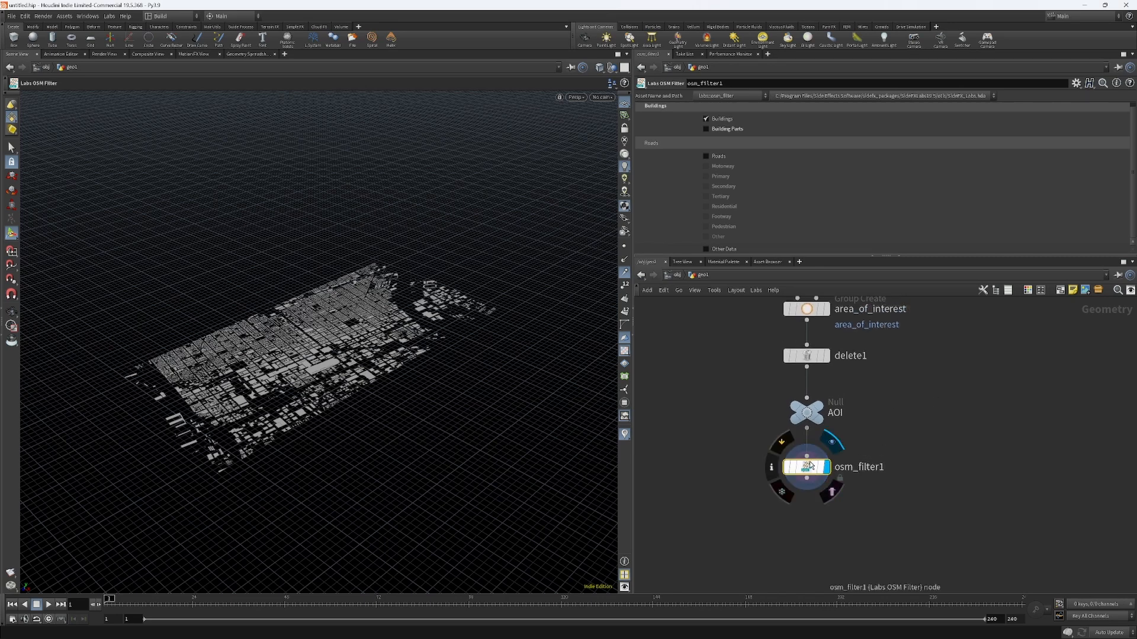
pyautogui.moveTo(805, 467); pyautogui.dragTo(803, 483)
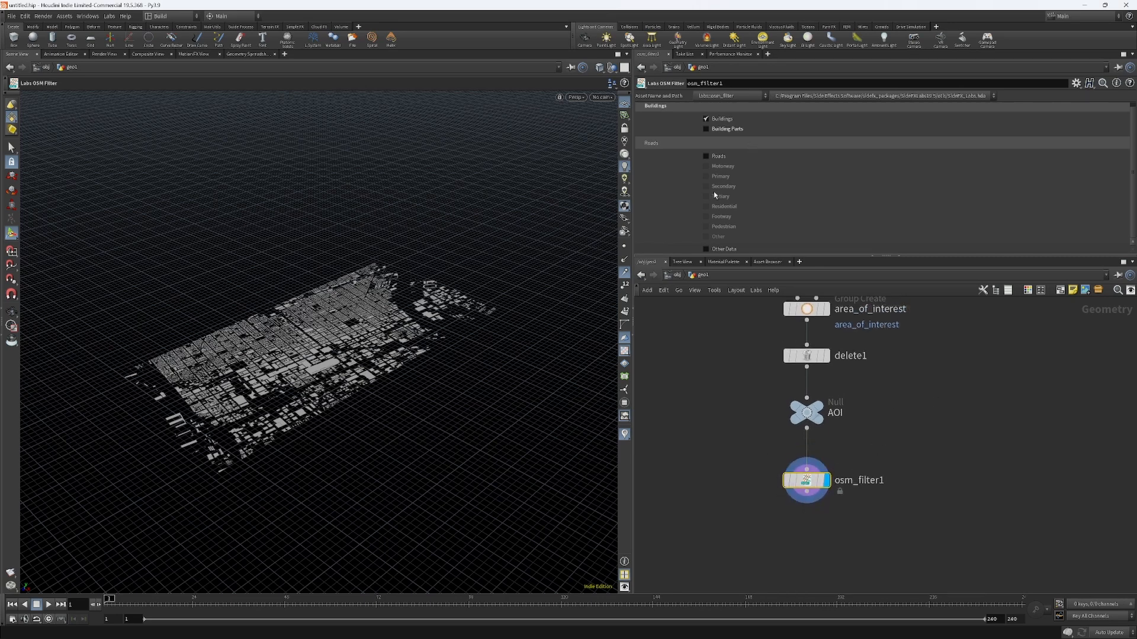
# Step: Enable Roads in osm_filter1 together with every road type from Motorway to Other, alongside Buildings
pyautogui.click(705, 157)
pyautogui.moveTo(806, 485)
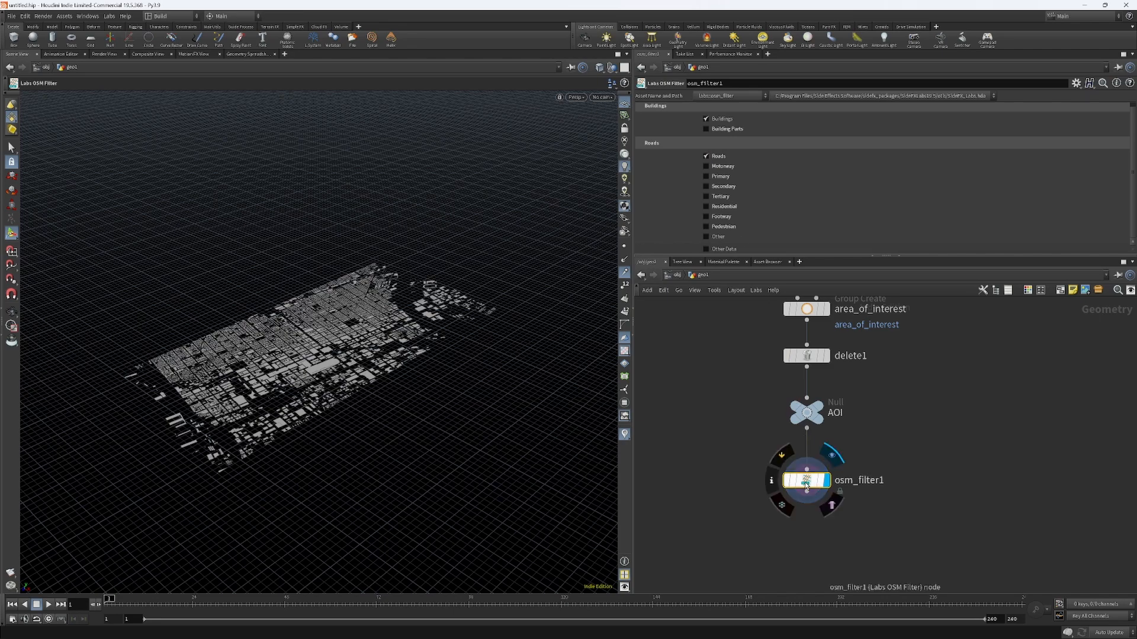
pyautogui.click(705, 236)
pyautogui.click(705, 226)
pyautogui.click(705, 216)
pyautogui.click(705, 206)
pyautogui.click(705, 196)
pyautogui.click(705, 185)
pyautogui.click(706, 176)
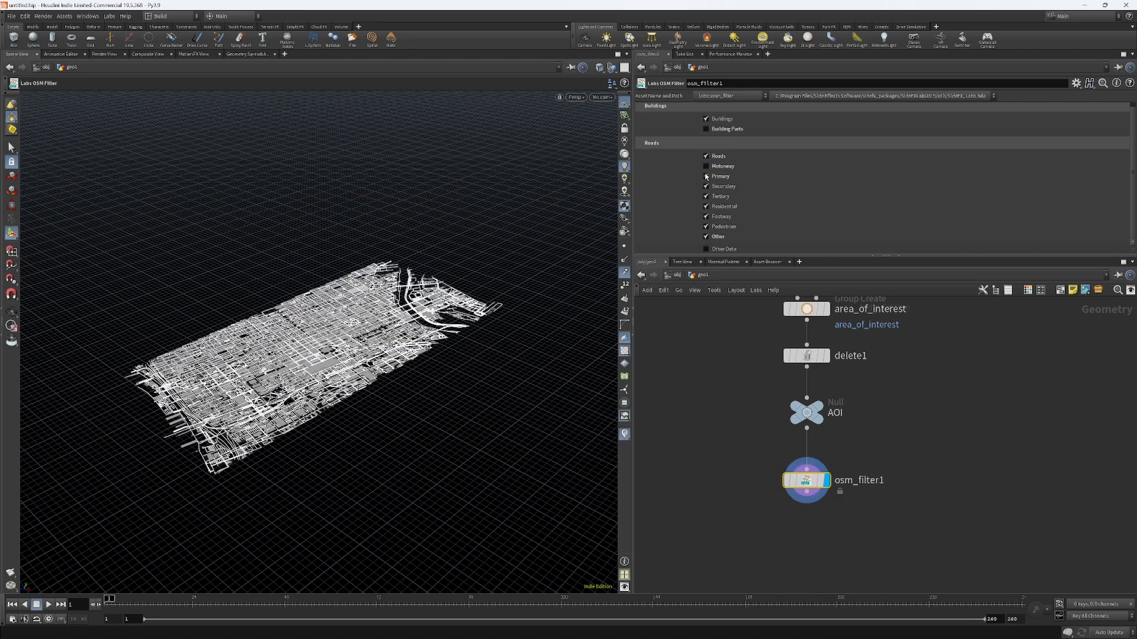
pyautogui.click(706, 166)
# Step: Check the geometry information of osm_filter1 with roads included, then turn Roads off to keep only buildings
pyautogui.moveTo(806, 486)
pyautogui.click(771, 480)
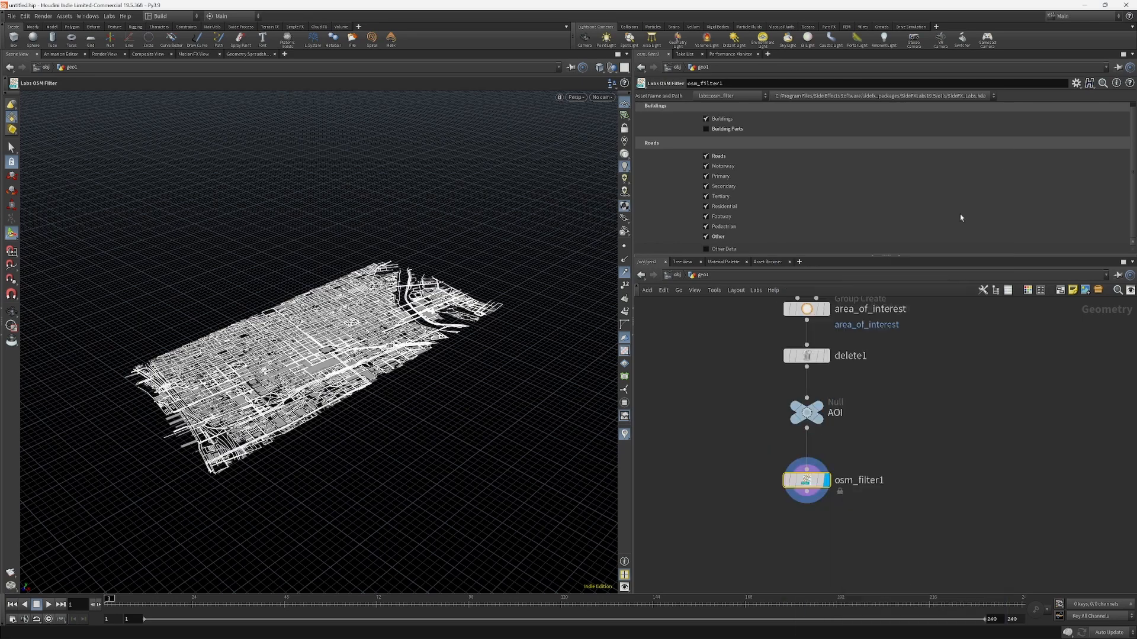
pyautogui.click(705, 156)
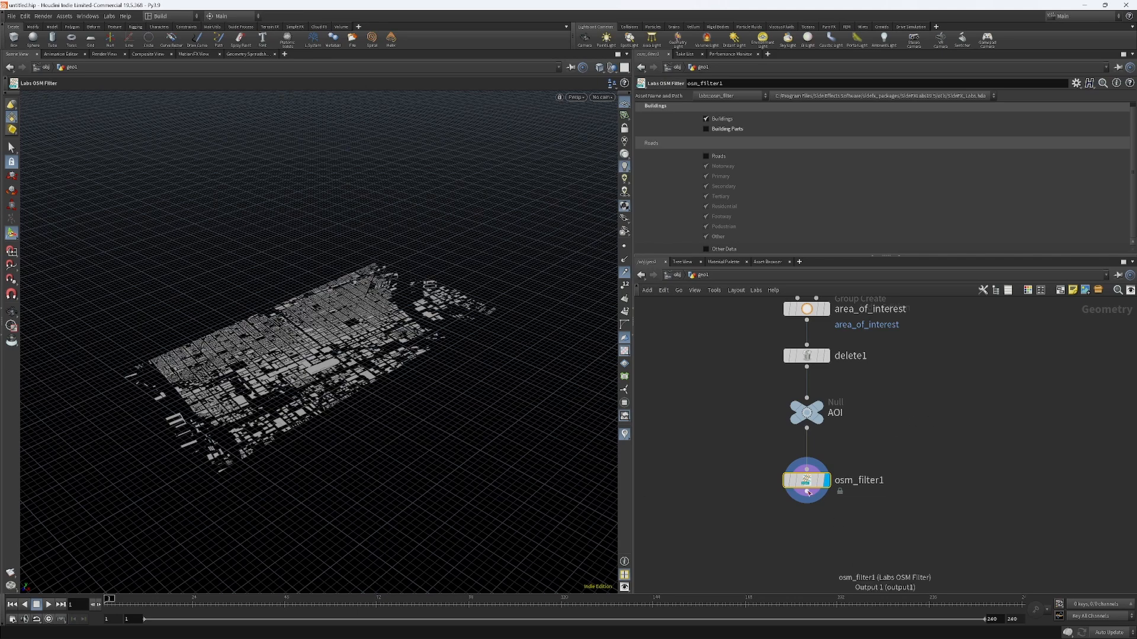
# Step: Move osm_filter1 up toward AOI and add a Null node below it, fed by the filter
pyautogui.moveTo(807, 504); pyautogui.dragTo(807, 486)
pyautogui.press('Tab')
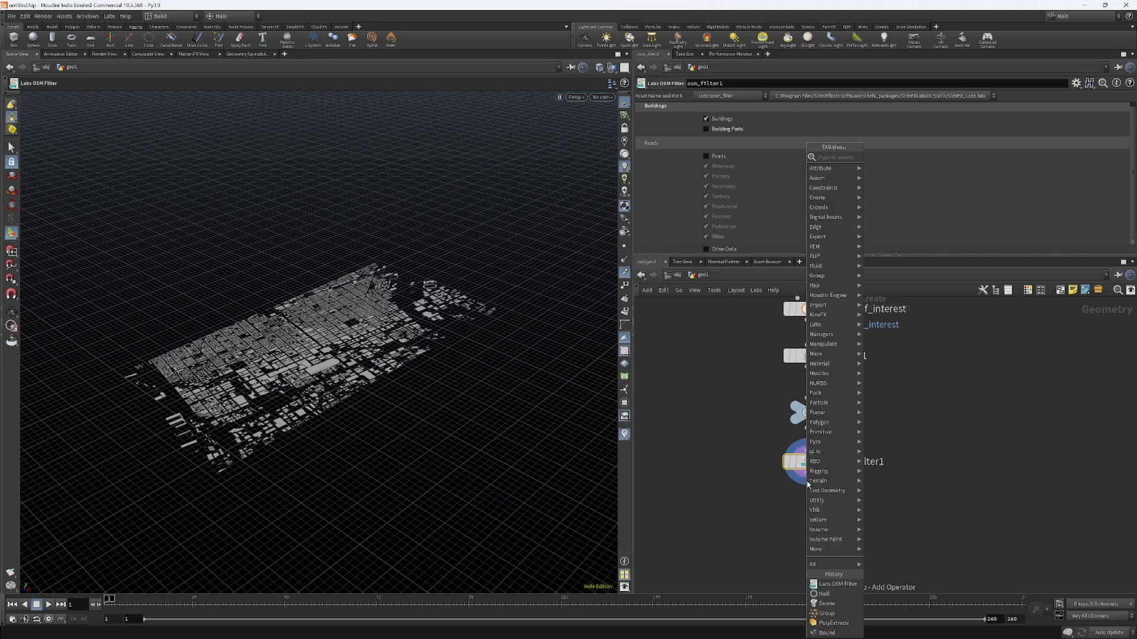
pyautogui.write('nu')
pyautogui.press('Return')
pyautogui.click(807, 511)
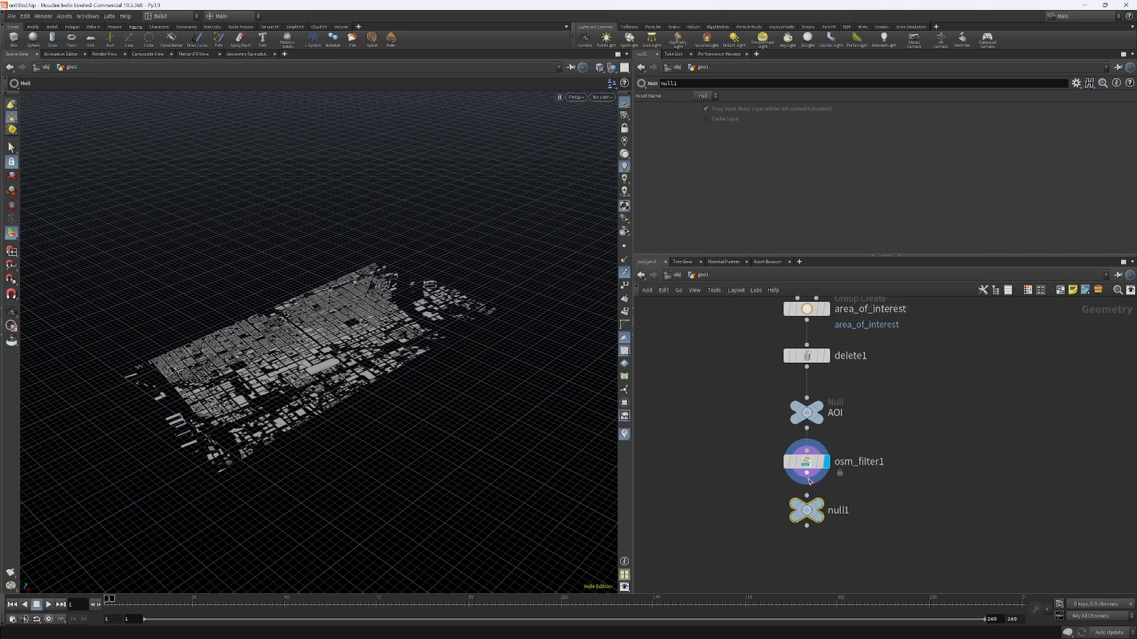
# Step: Rename the Null node below osm_filter1 as OSM_BUILDING_SELECT
pyautogui.doubleClick(850, 513)
pyautogui.write('OSM_BUILDINGS')
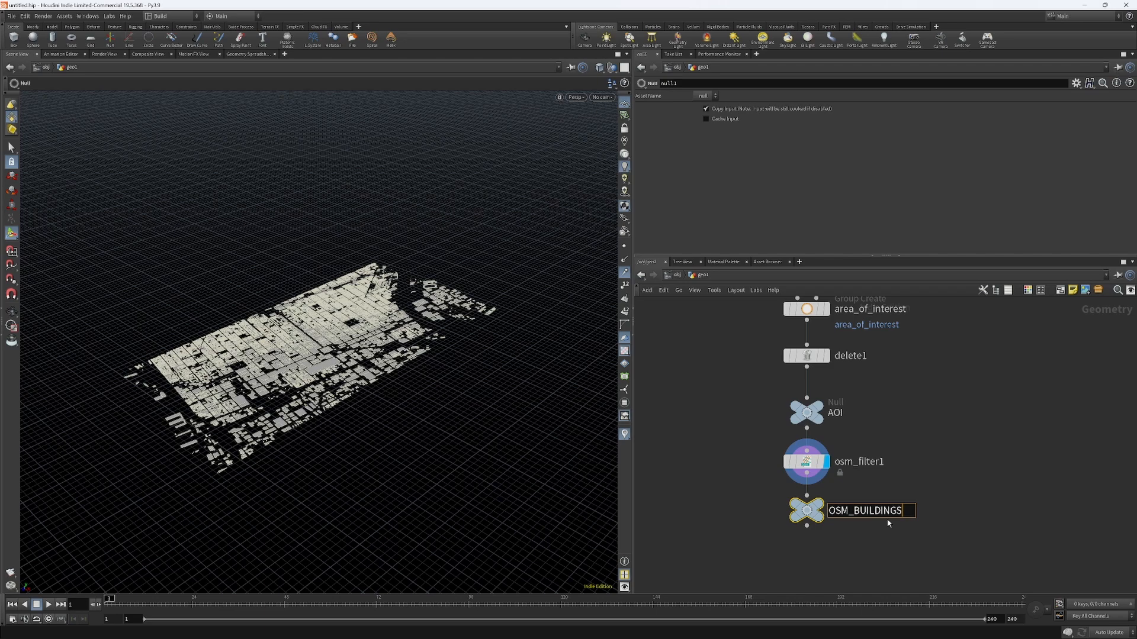
pyautogui.press('BackSpace')
pyautogui.write('_SELECT')
pyautogui.press('Return')
pyautogui.scroll(-2, 919, 476)
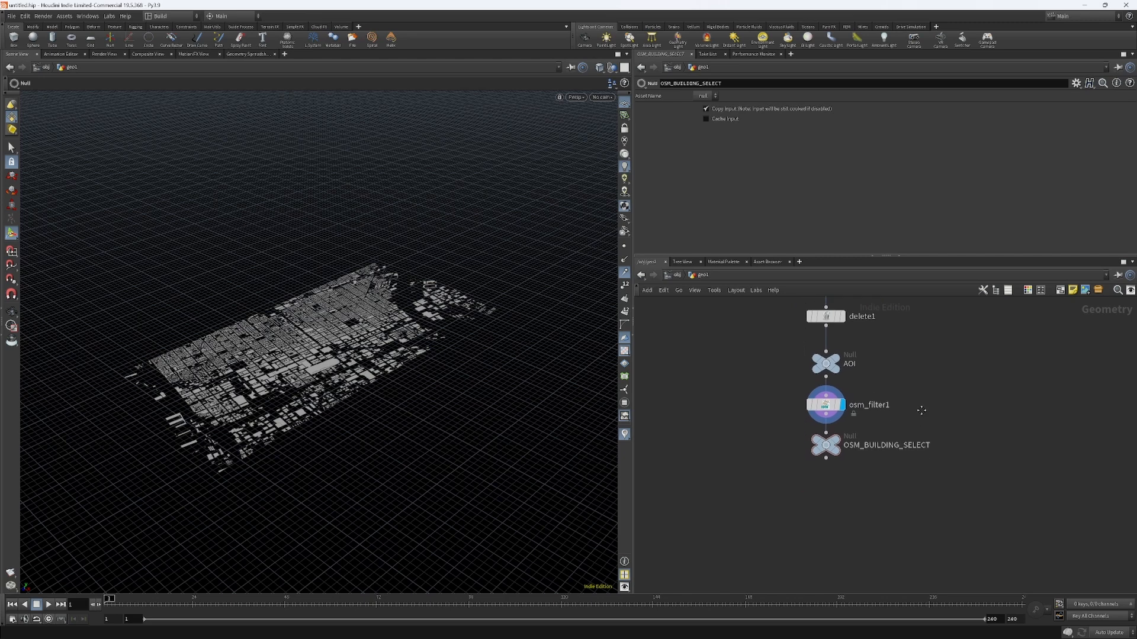
# Step: Add a Labs OSM Buildings node below OSM_BUILDING_SELECT, fed by that Null
pyautogui.press('Tab')
pyautogui.write('osm')
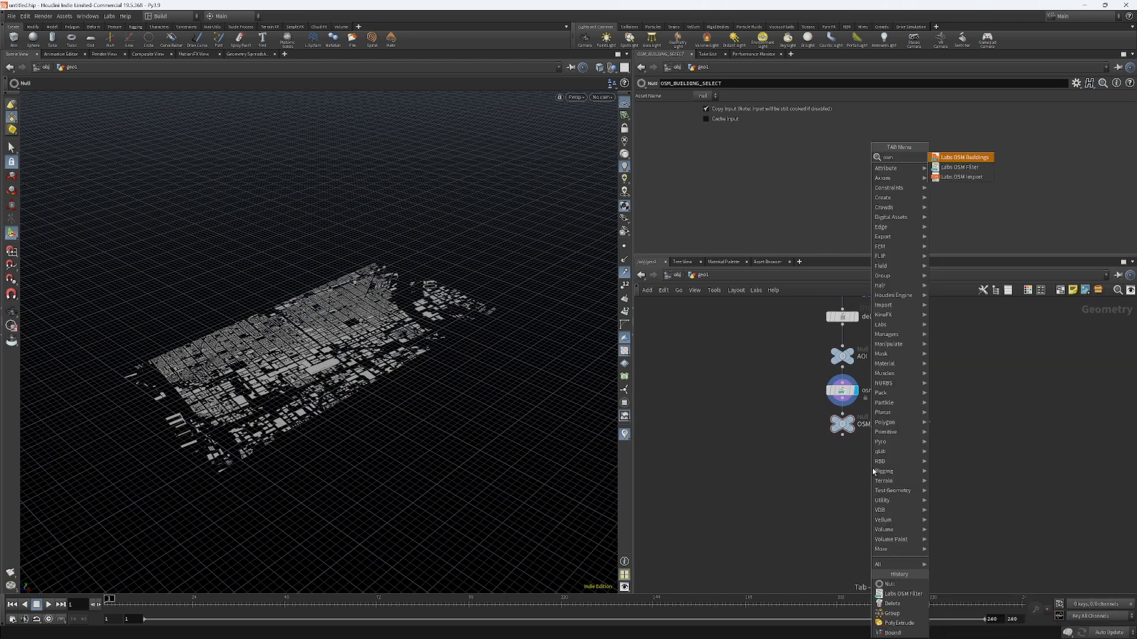
pyautogui.press('Return')
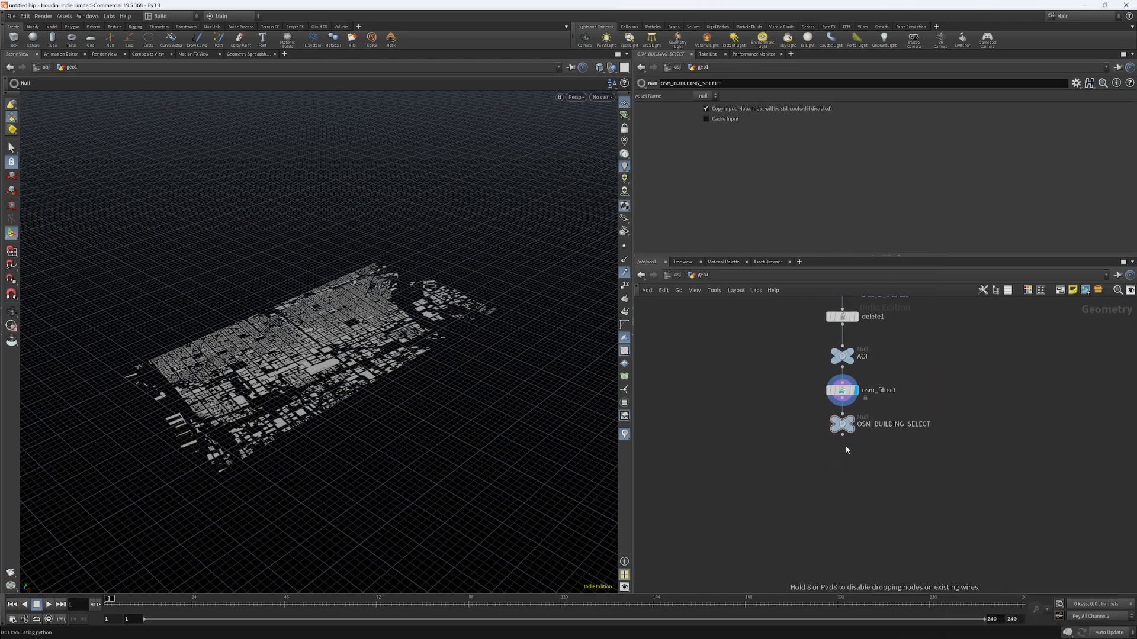
pyautogui.click(845, 462)
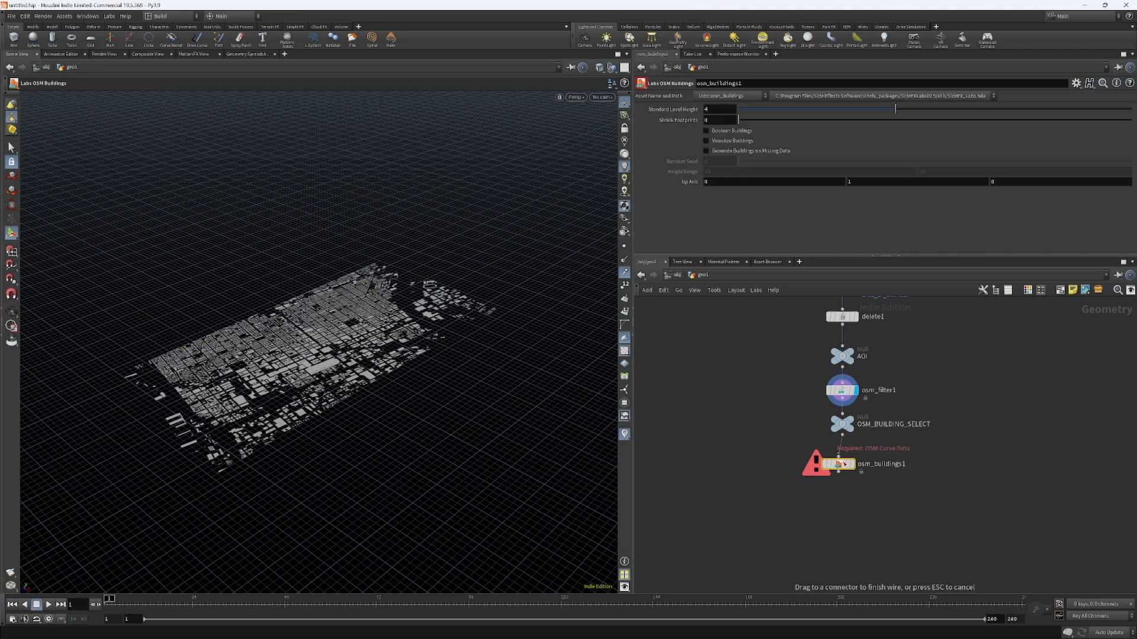
pyautogui.moveTo(844, 463); pyautogui.dragTo(847, 466)
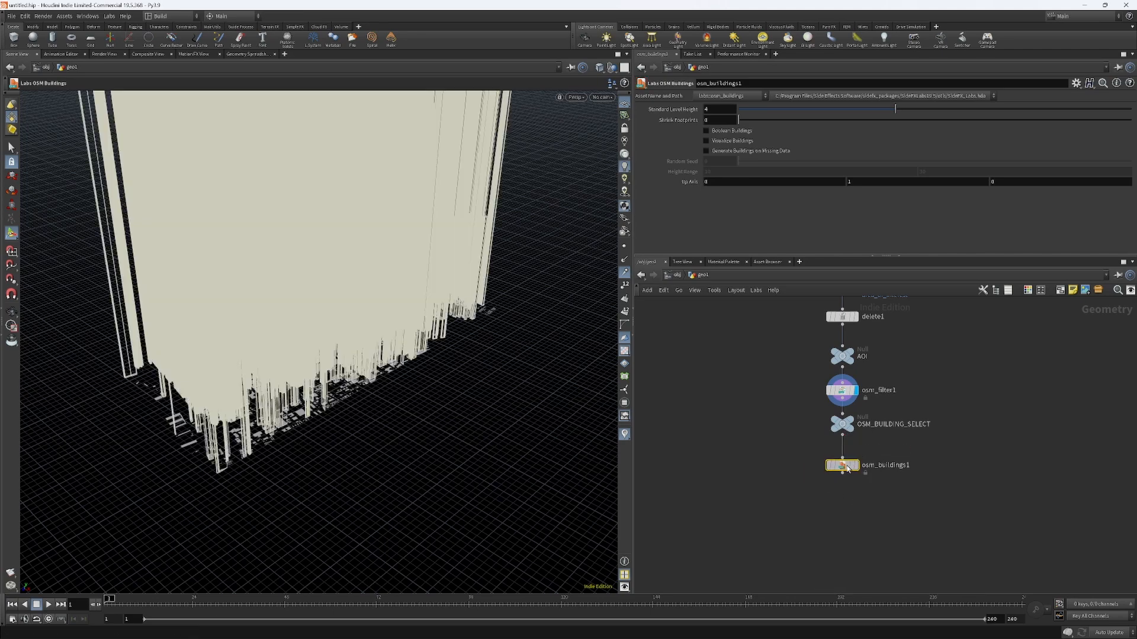
# Step: Display osm_buildings1 and examine the heights of the extruded buildings from several angles
pyautogui.doubleClick(847, 466)
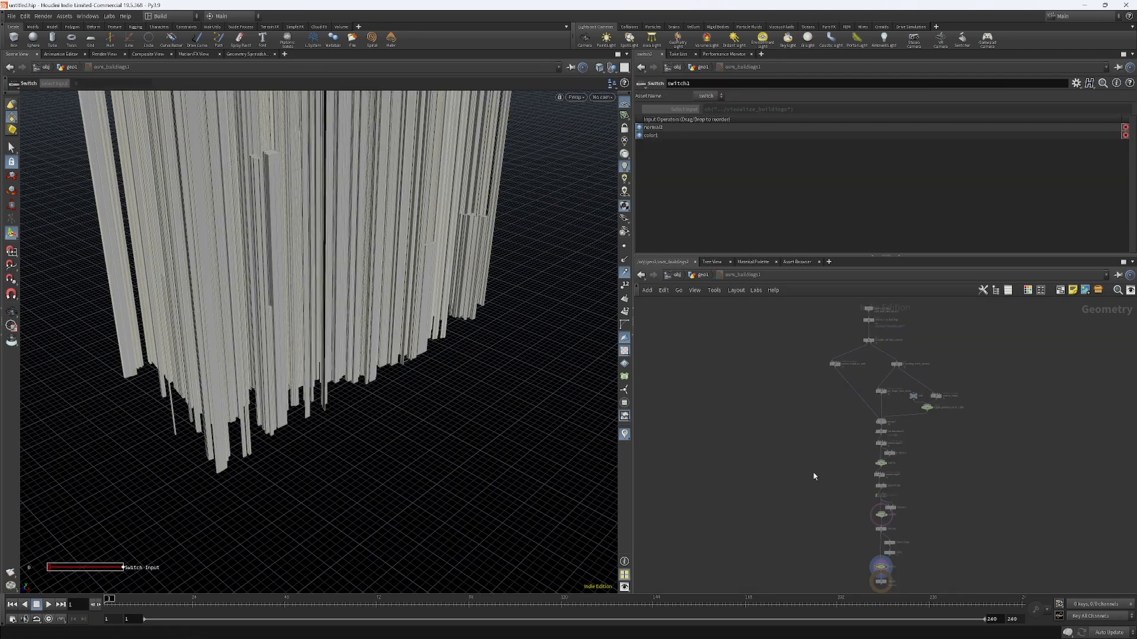
pyautogui.press('u')
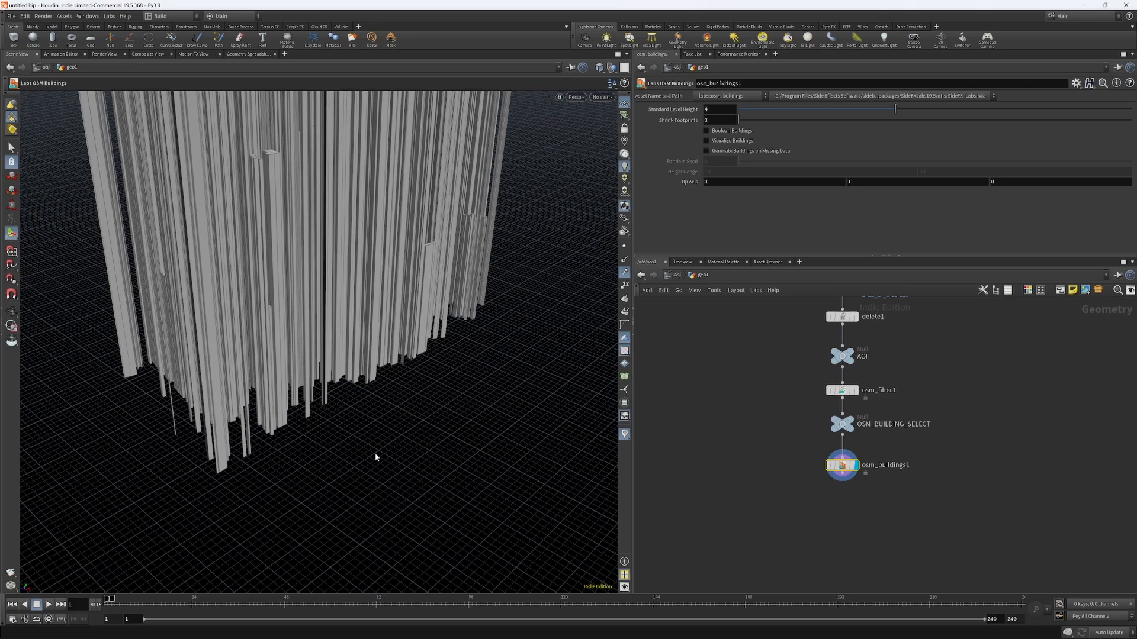
pyautogui.press('Escape')
pyautogui.moveTo(373, 452); pyautogui.dragTo(366, 443)
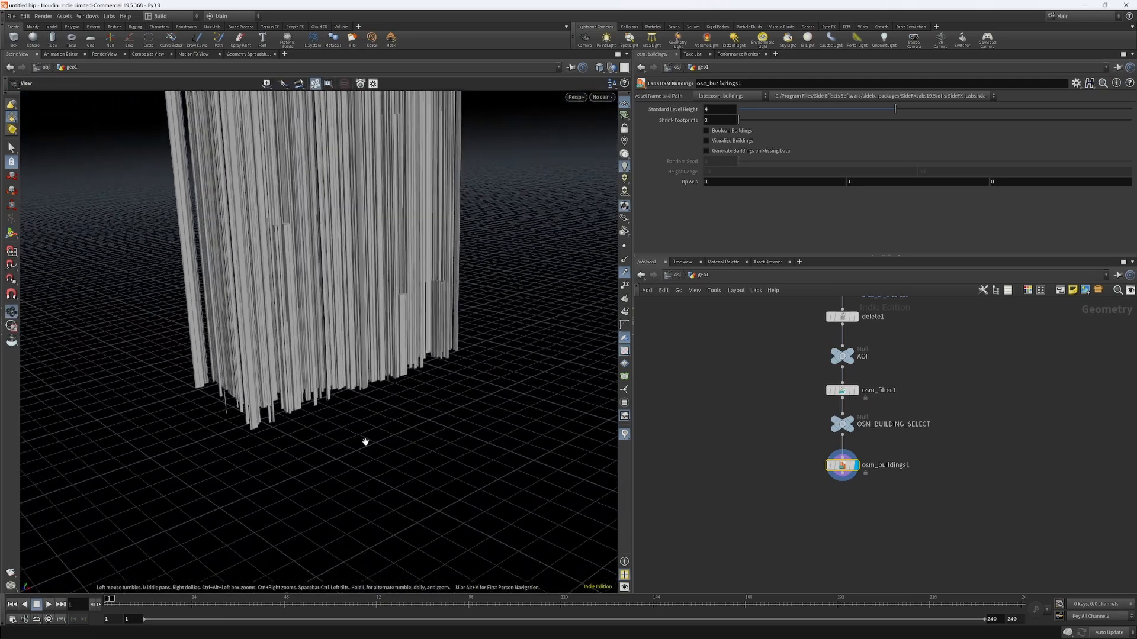
pyautogui.scroll(-3, 364, 442)
pyautogui.moveTo(363, 442); pyautogui.dragTo(389, 395, button='middle')
pyautogui.moveTo(388, 395); pyautogui.dragTo(376, 445)
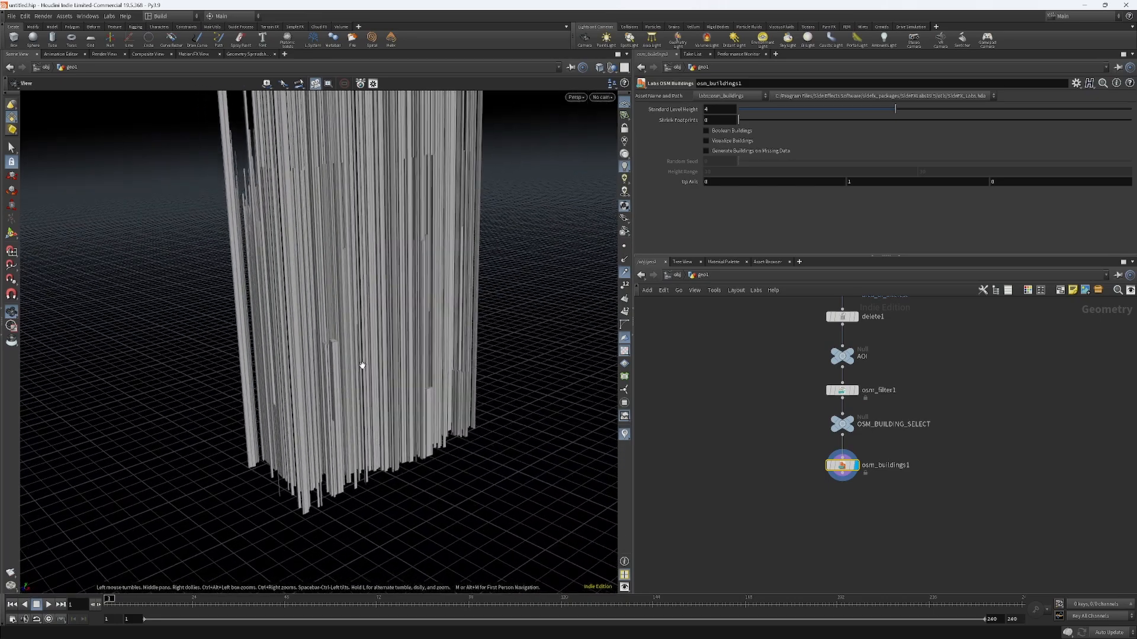
pyautogui.moveTo(362, 365); pyautogui.dragTo(409, 382)
# Step: Add a Transform node below osm_buildings1, set its Y scale to .005 and display it
pyautogui.press('Tab')
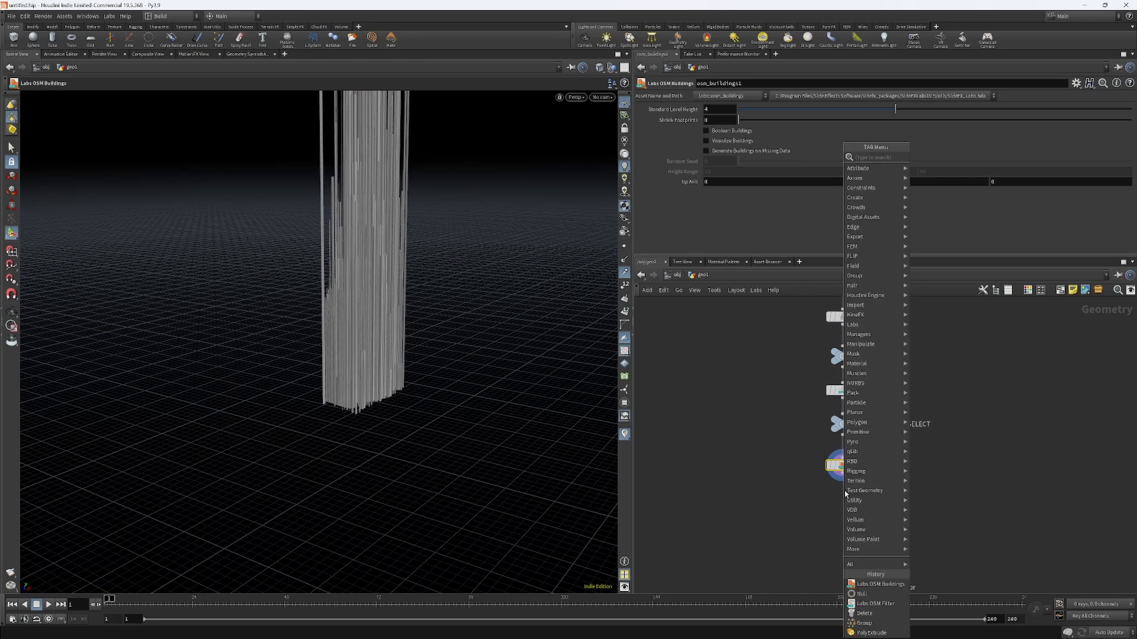
pyautogui.write('tra')
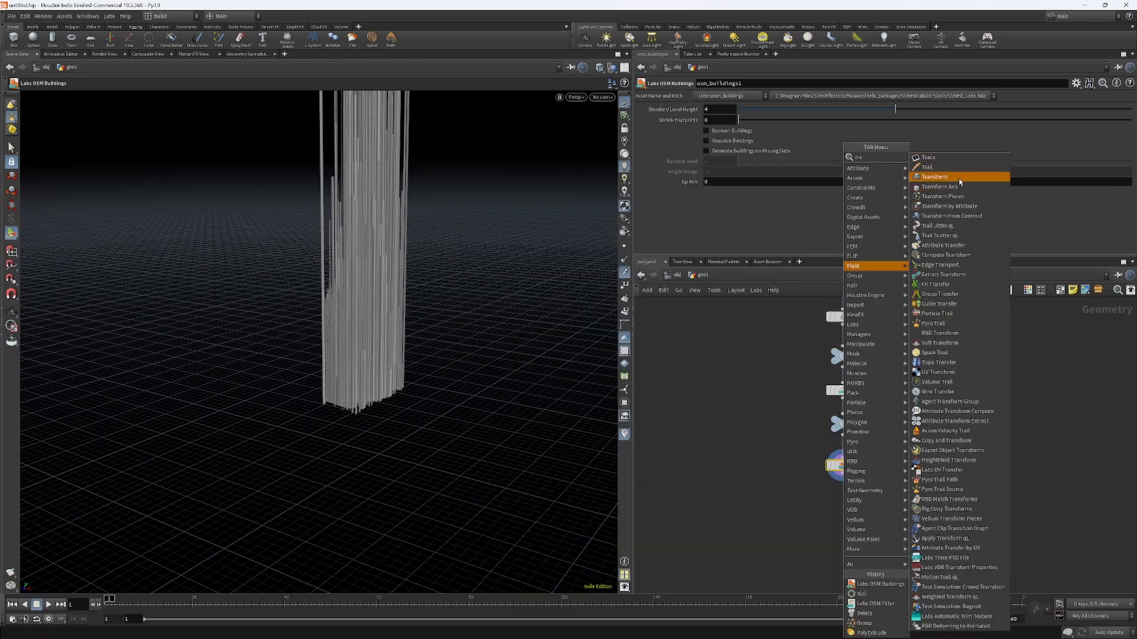
pyautogui.click(958, 179)
pyautogui.click(846, 508)
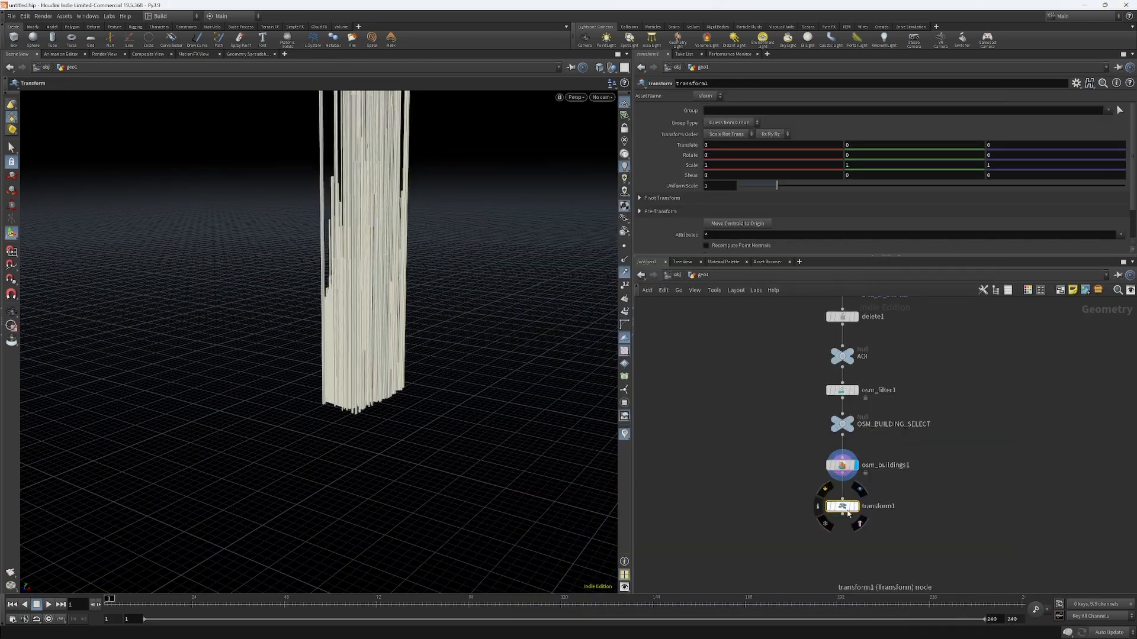
pyautogui.click(862, 166)
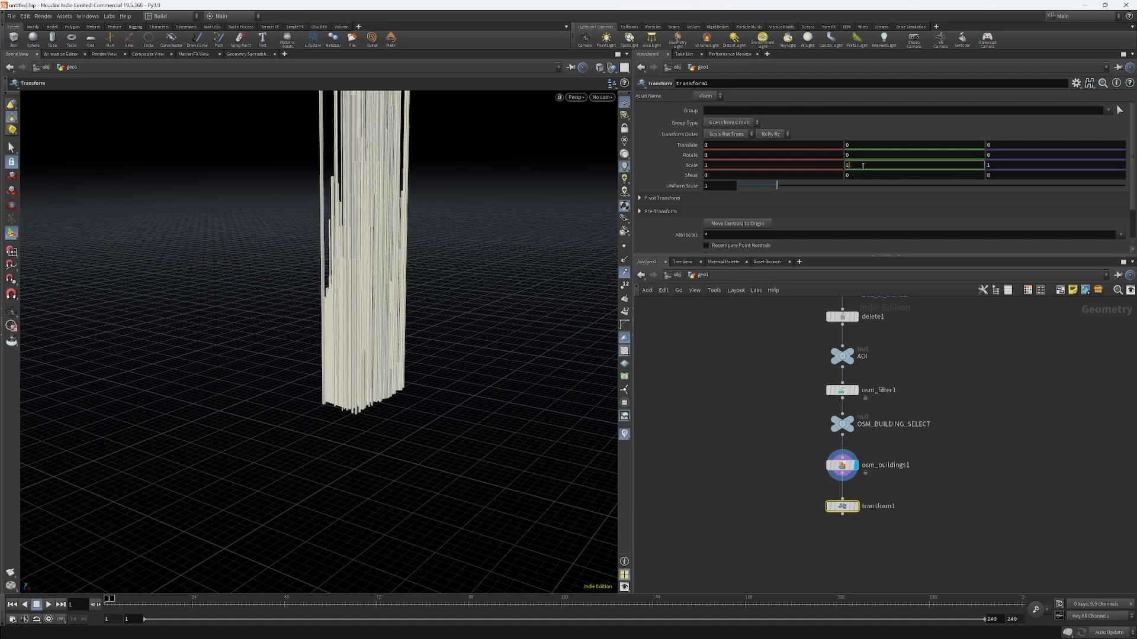
pyautogui.write('/')
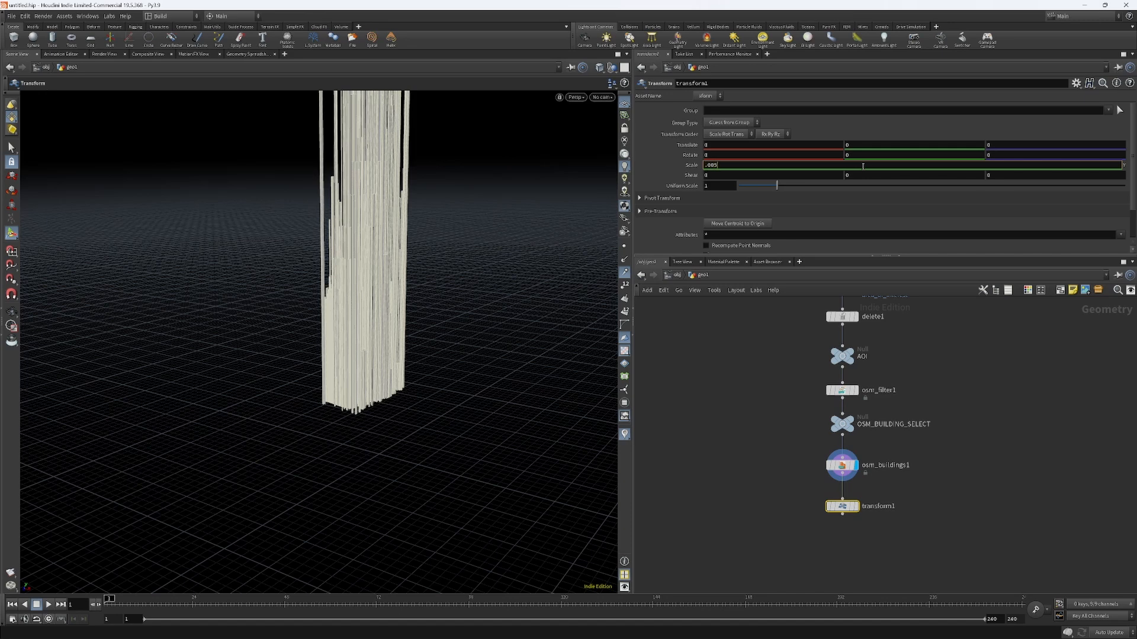
pyautogui.press('Return')
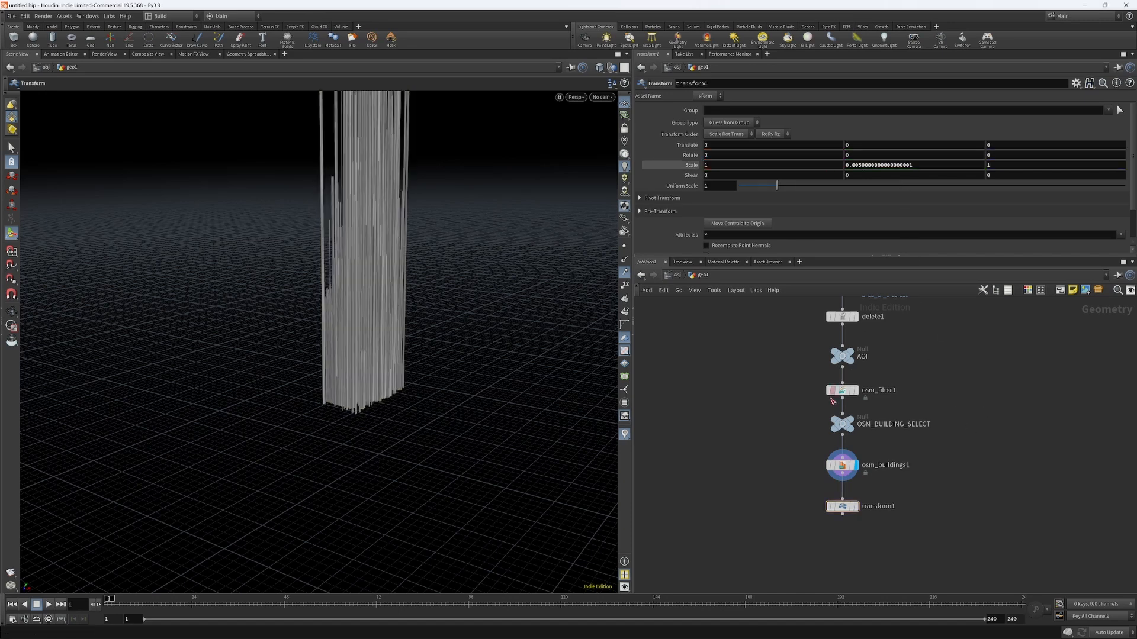
pyautogui.click(859, 505)
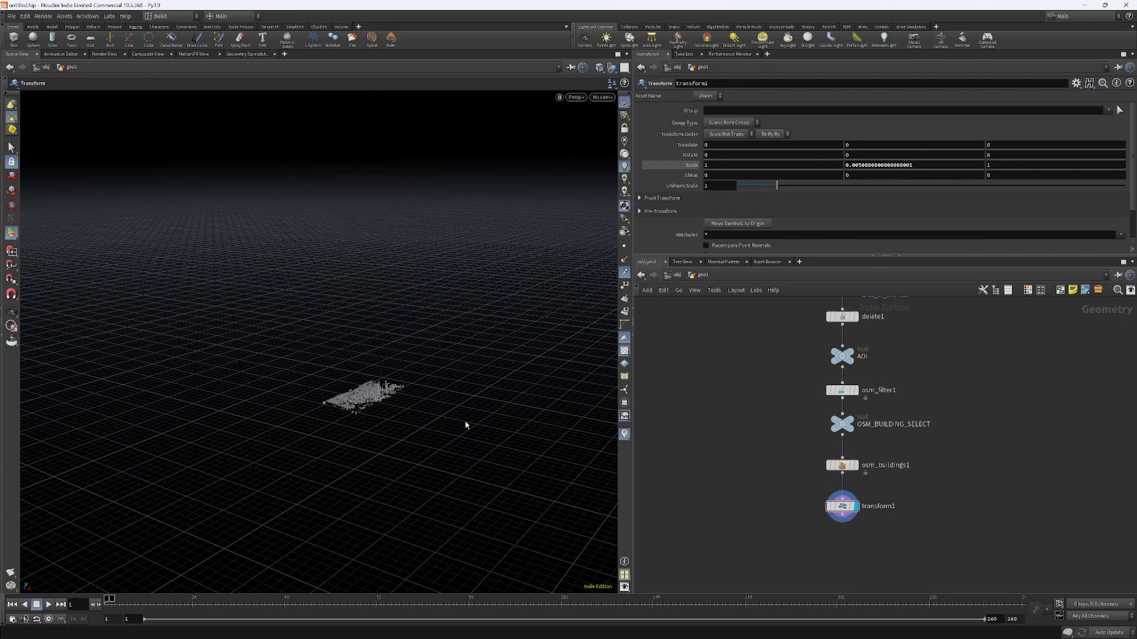
# Step: Try to frame the flattened buildings of transform1 in the viewport
pyautogui.hotkey('space', 'h')
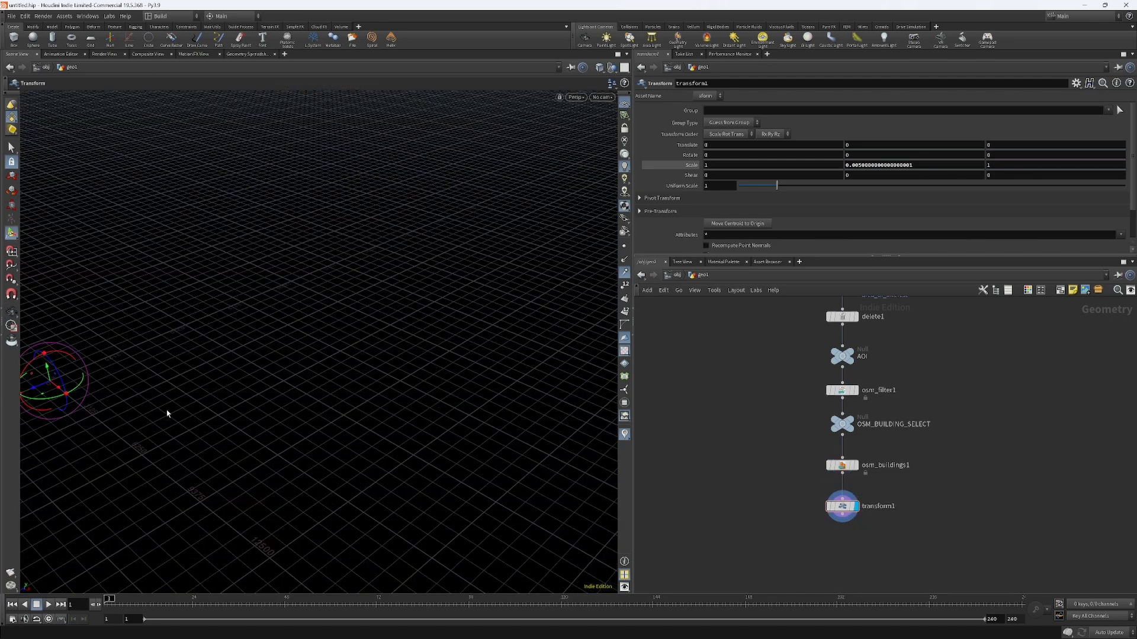
pyautogui.keyDown('alt'); pyautogui.moveTo(168, 417); pyautogui.dragTo(174, 419); pyautogui.keyUp('alt')
pyautogui.moveTo(175, 419); pyautogui.dragTo(401, 407, button='middle')
pyautogui.press('t')
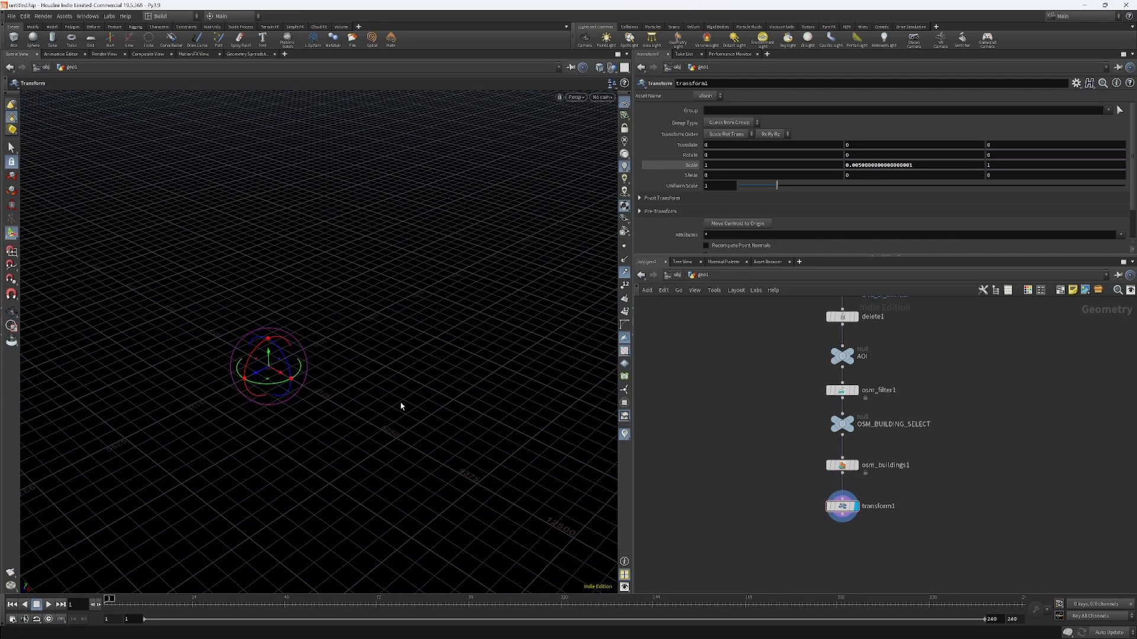
pyautogui.click(836, 506)
pyautogui.hotkey('space', 'h')
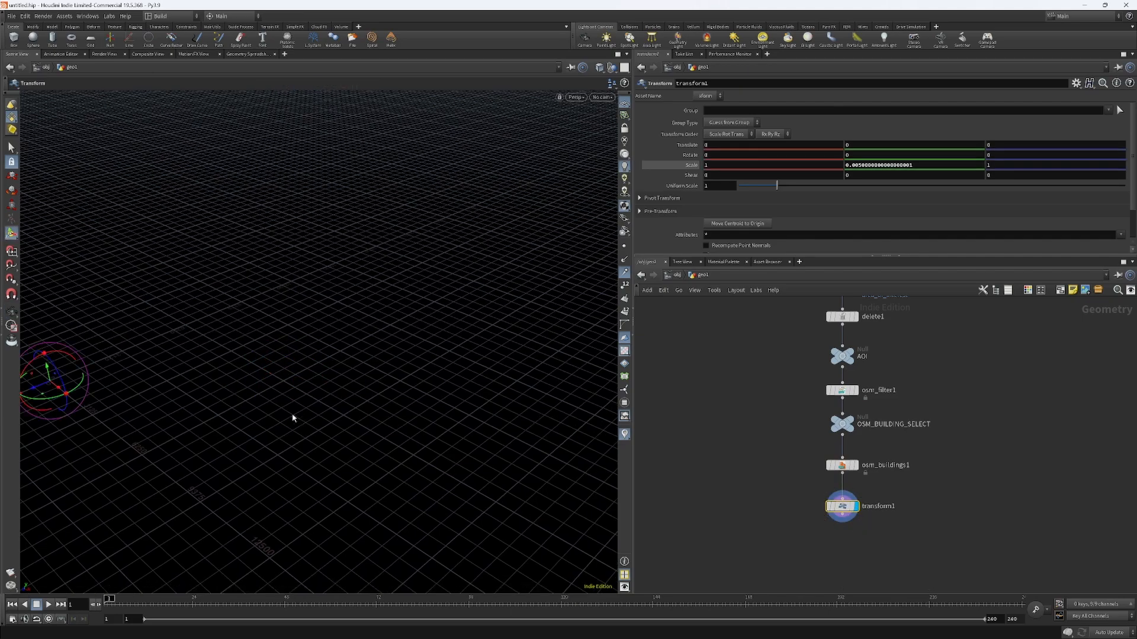
pyautogui.press('Escape')
pyautogui.moveTo(187, 419); pyautogui.dragTo(422, 397, button='middle')
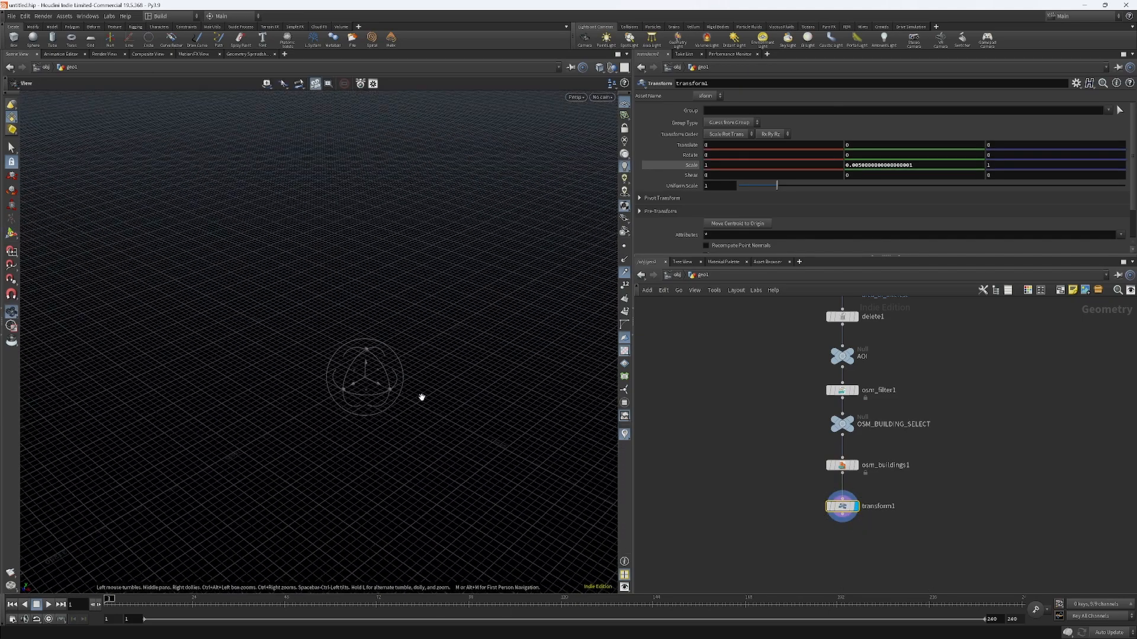
pyautogui.scroll(5, 418, 406)
pyautogui.press('t')
# Step: Display osm_buildings1, transform1 and AOI in turn and look for the city geometry in the viewport
pyautogui.click(853, 468)
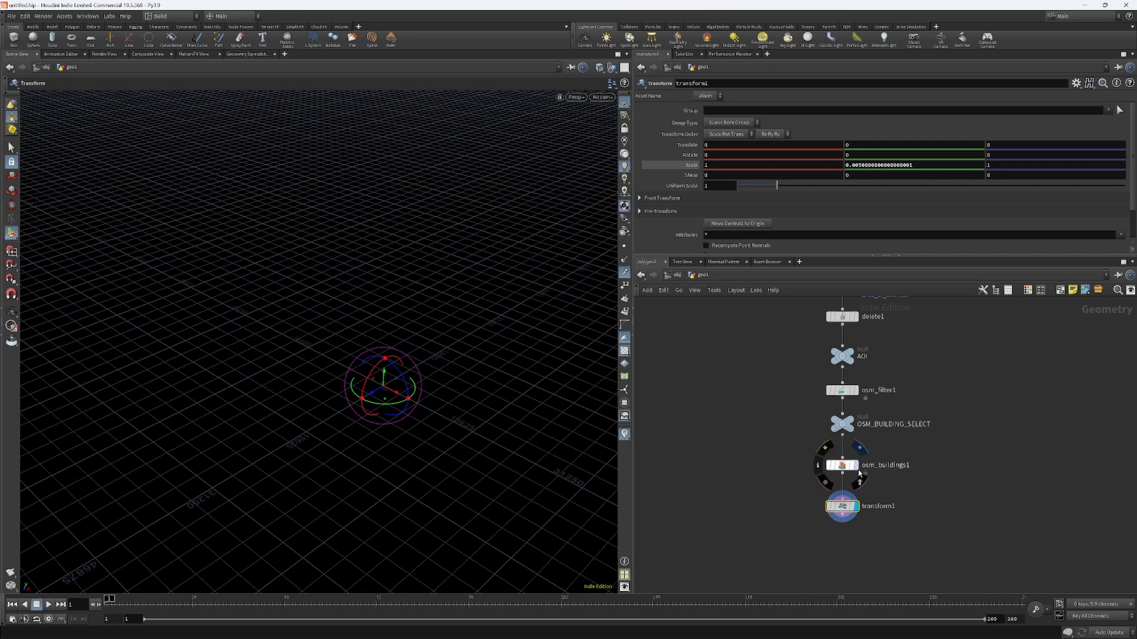
pyautogui.hotkey('space', 'h')
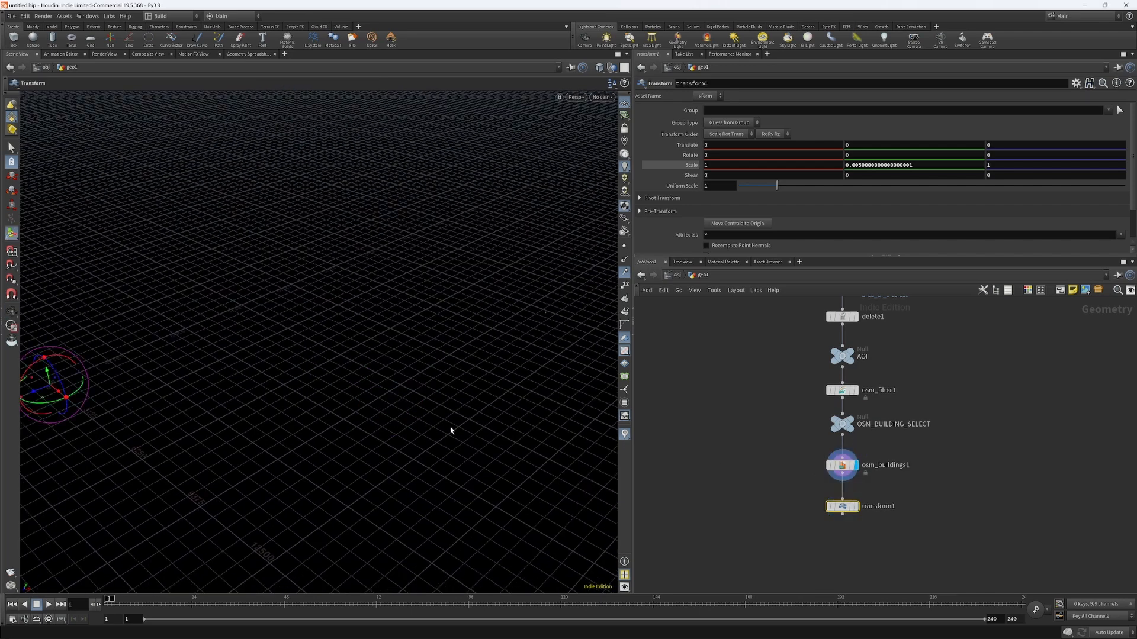
pyautogui.click(856, 506)
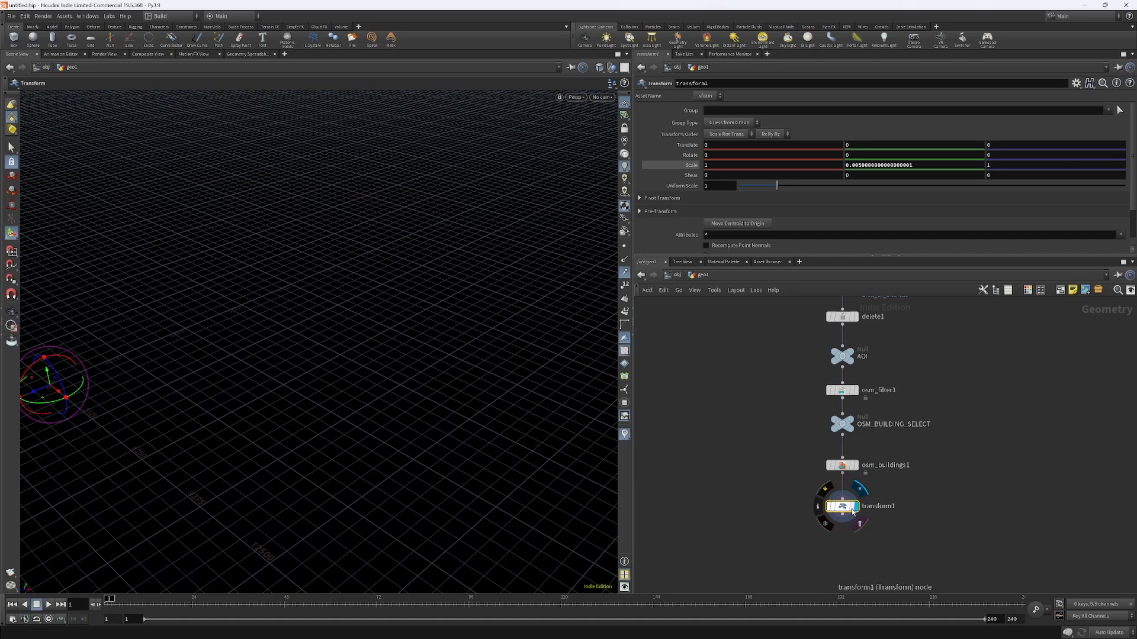
pyautogui.scroll(-1, 348, 393)
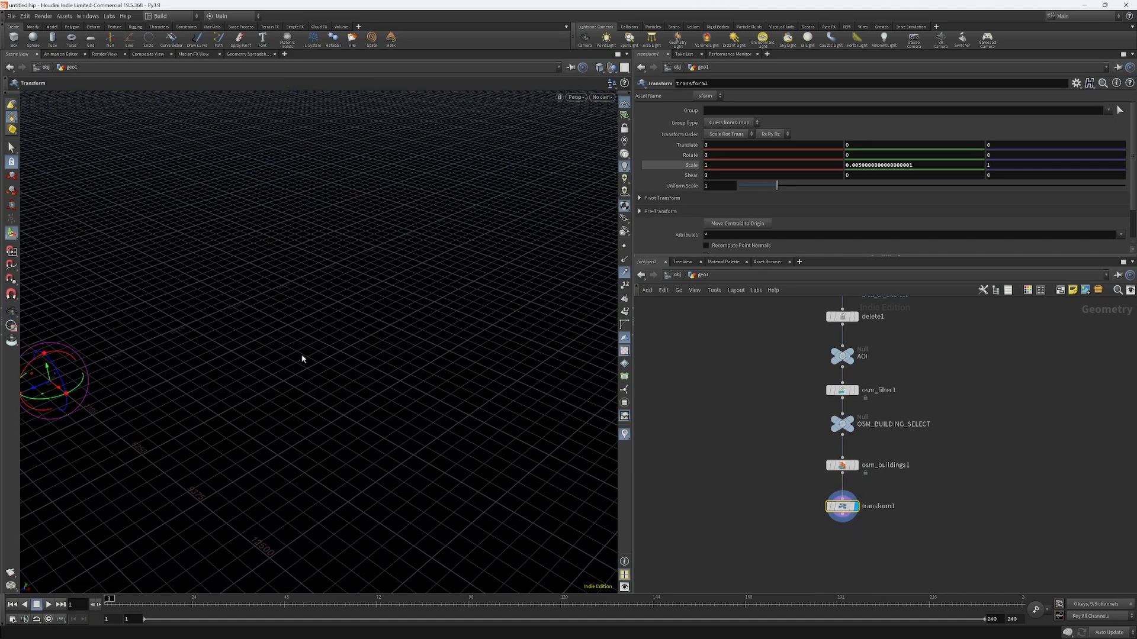
pyautogui.press('Escape')
pyautogui.moveTo(340, 335); pyautogui.dragTo(367, 400)
pyautogui.press('Return')
pyautogui.moveTo(859, 432)
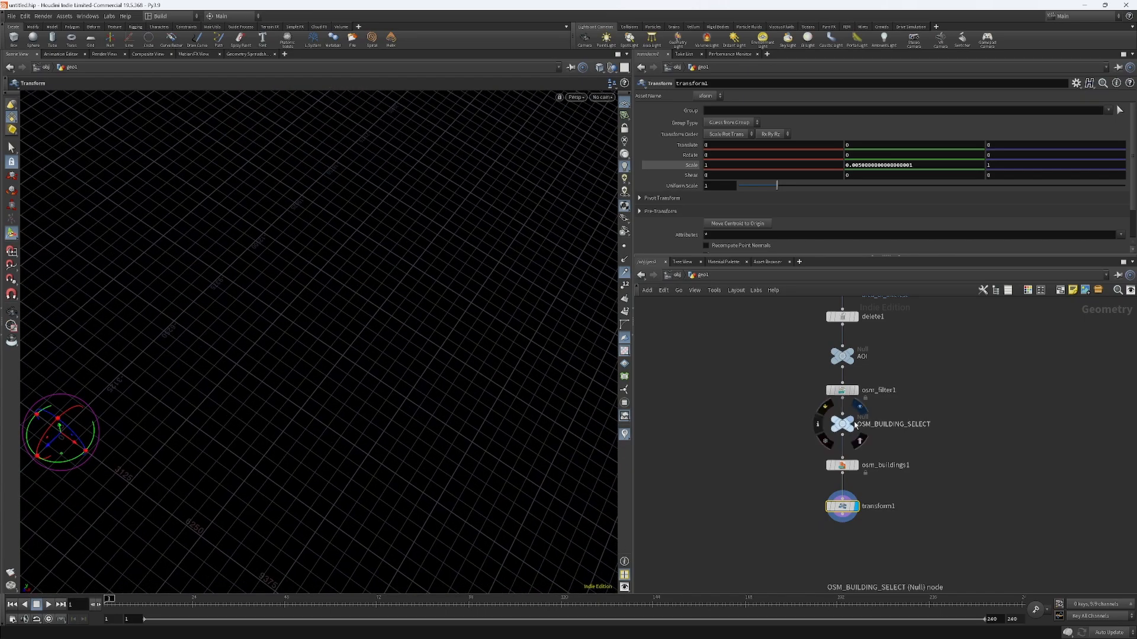
pyautogui.moveTo(462, 398); pyautogui.dragTo(357, 405)
pyautogui.hotkey('space', 'h')
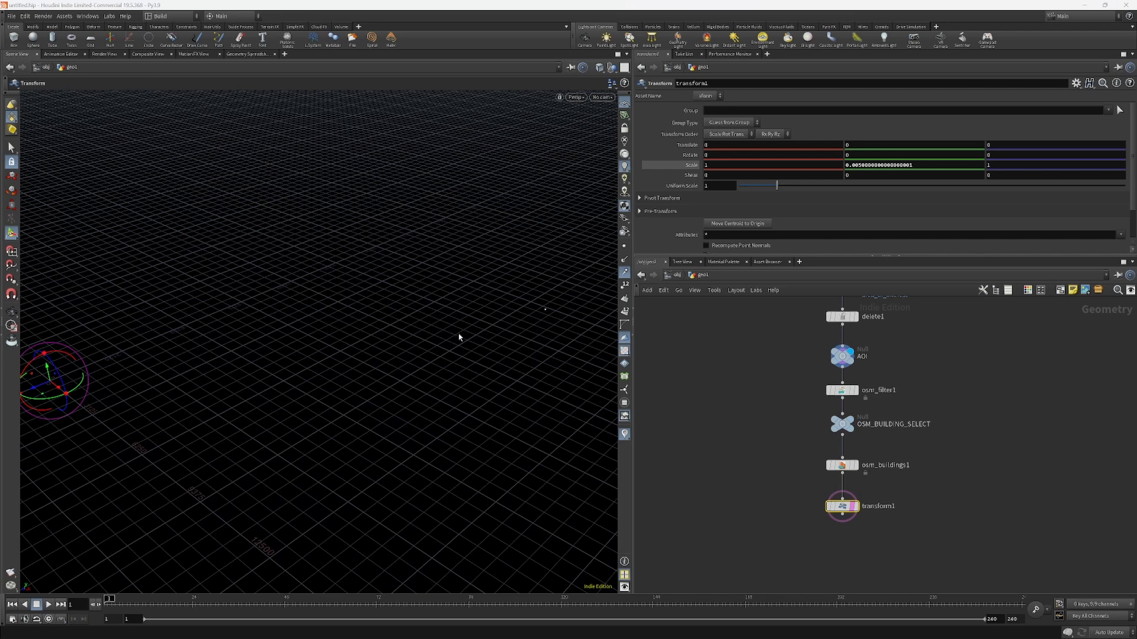
pyautogui.moveTo(463, 339); pyautogui.dragTo(551, 305, button='middle')
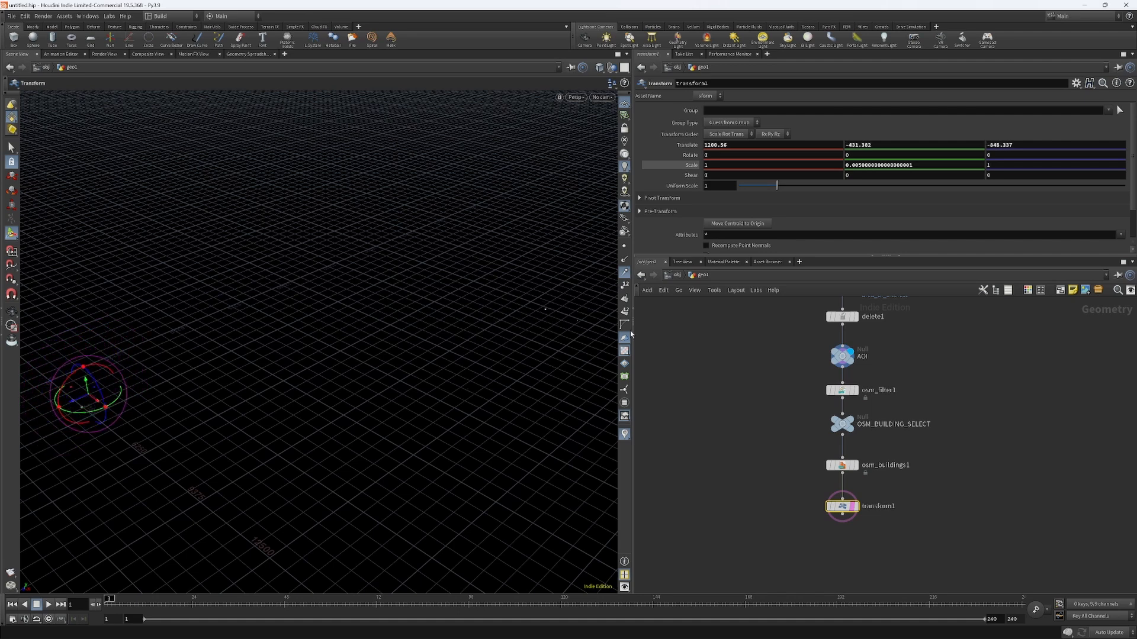
# Step: Delete the transform1 node below osm_buildings1
pyautogui.click(786, 540)
pyautogui.moveTo(915, 553); pyautogui.dragTo(741, 490)
pyautogui.press('Delete')
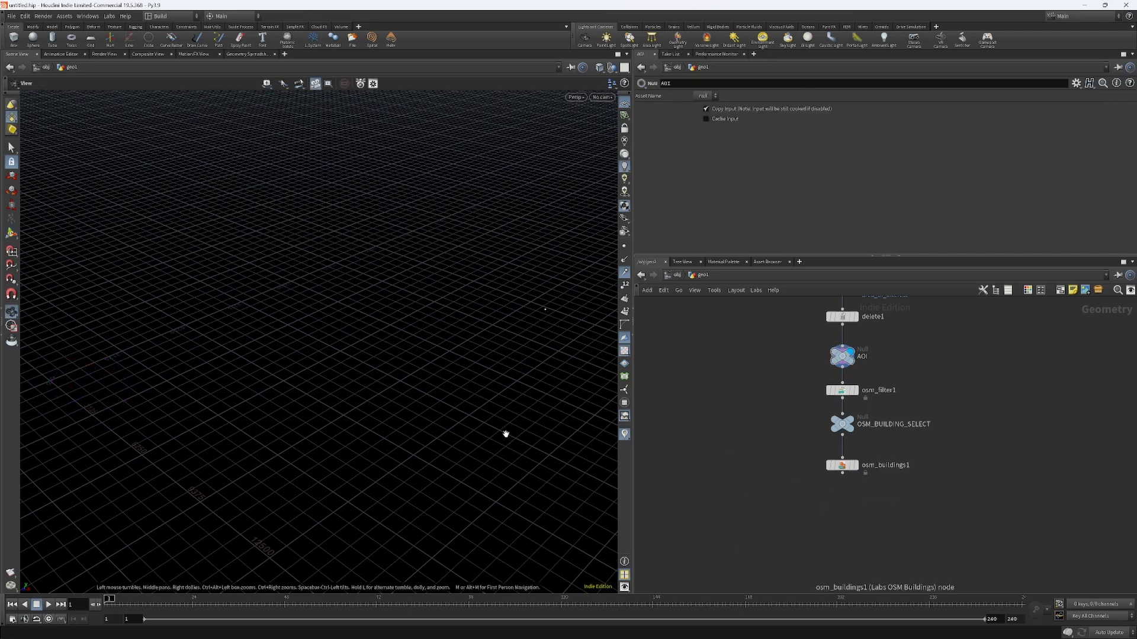
# Step: Display osm_buildings1 again and add a fresh Transform node directly below it, fed by the buildings
pyautogui.moveTo(845, 468)
pyautogui.mouseDown()
pyautogui.moveTo(846, 453)
pyautogui.moveTo(846, 471)
pyautogui.mouseUp()
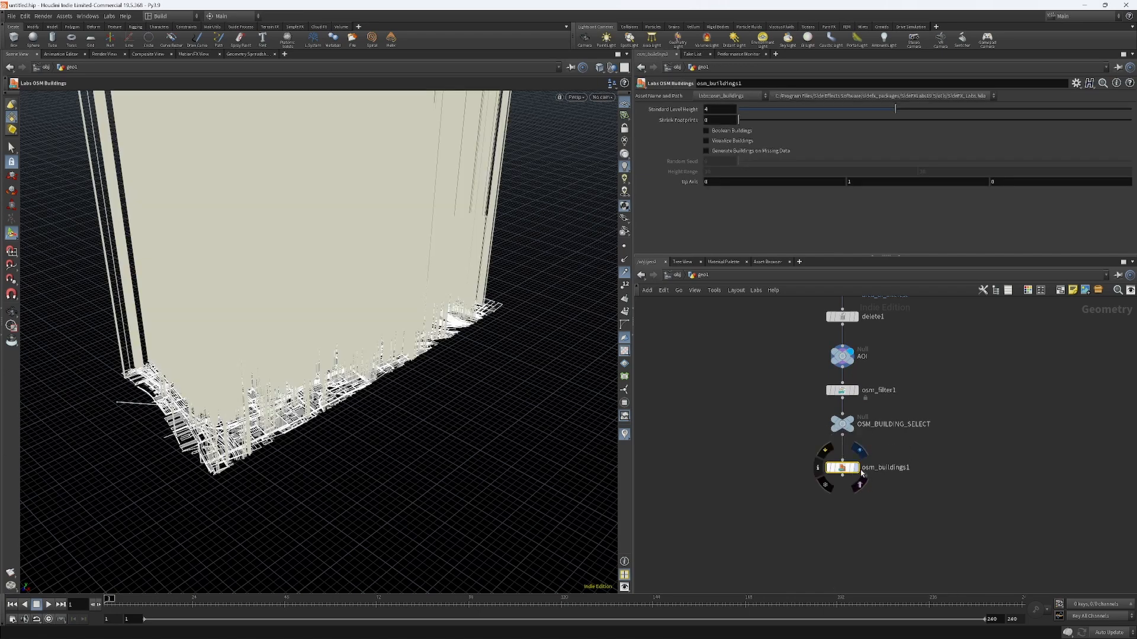
pyautogui.press('Tab')
pyautogui.write('tra')
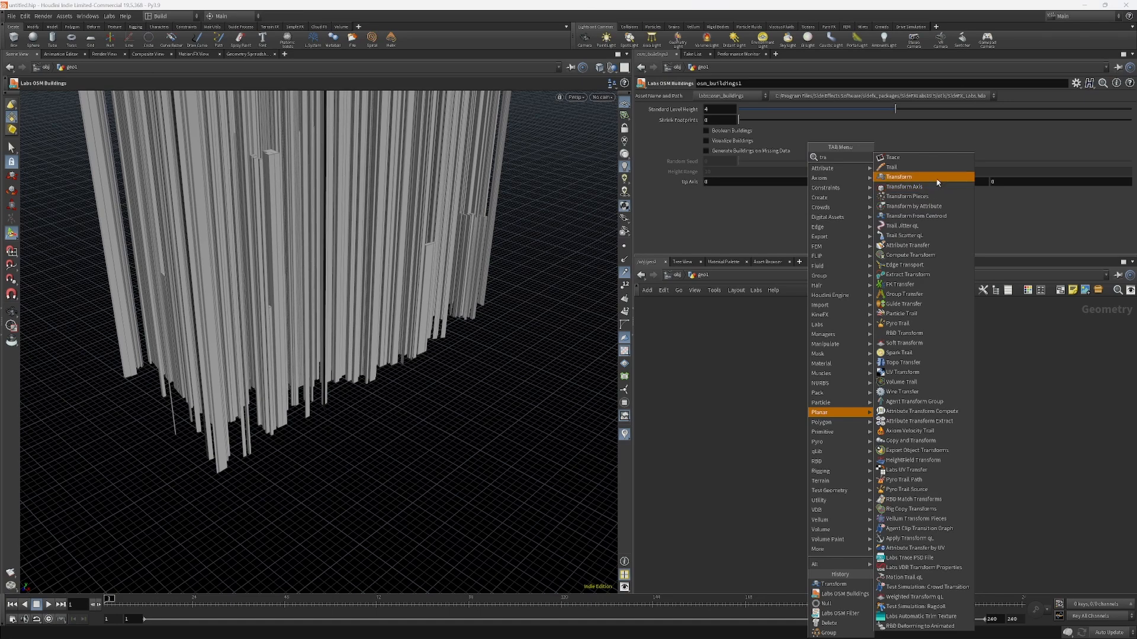
pyautogui.click(899, 176)
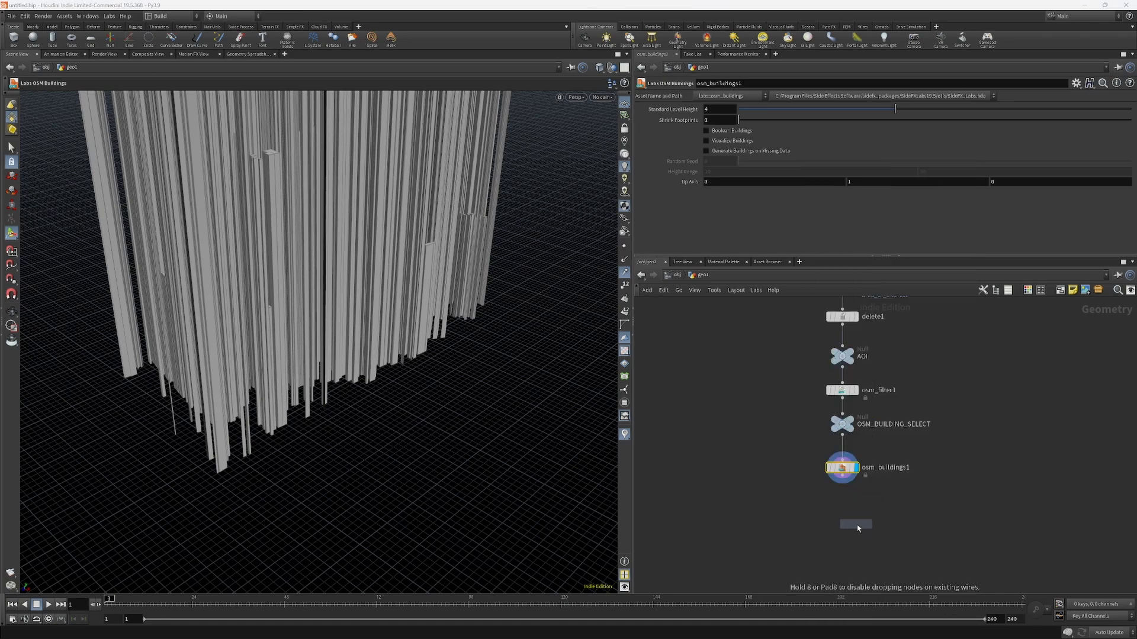
pyautogui.click(849, 497)
pyautogui.click(848, 491)
pyautogui.click(843, 475)
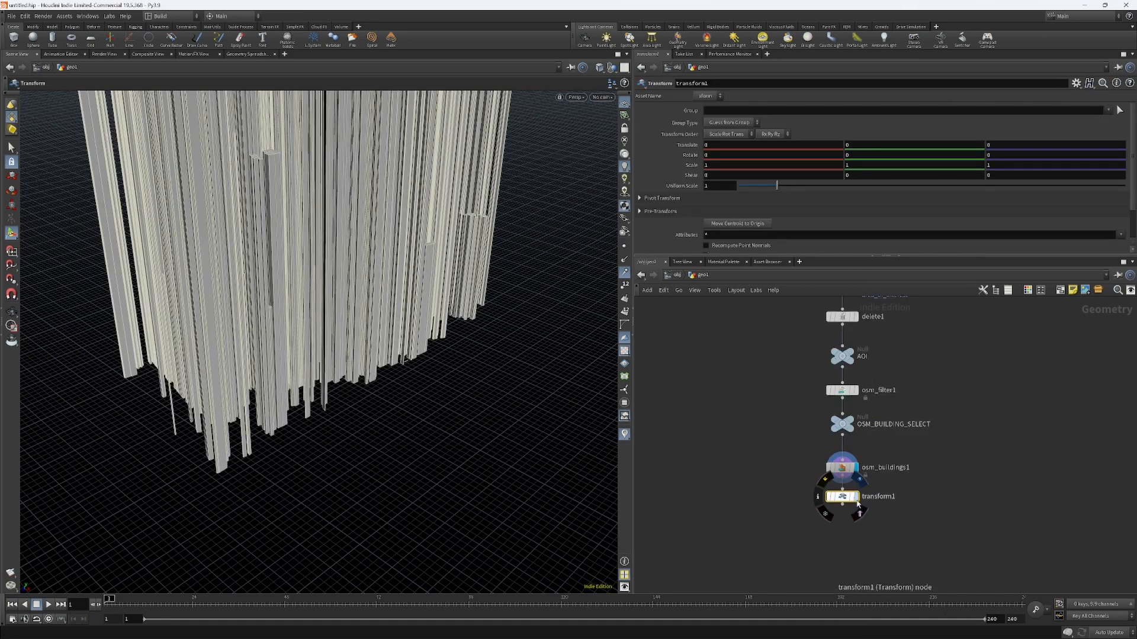
# Step: Display transform1 and set its Y scale to .005, reducing it to 0.002 to shorten the buildings
pyautogui.click(870, 164)
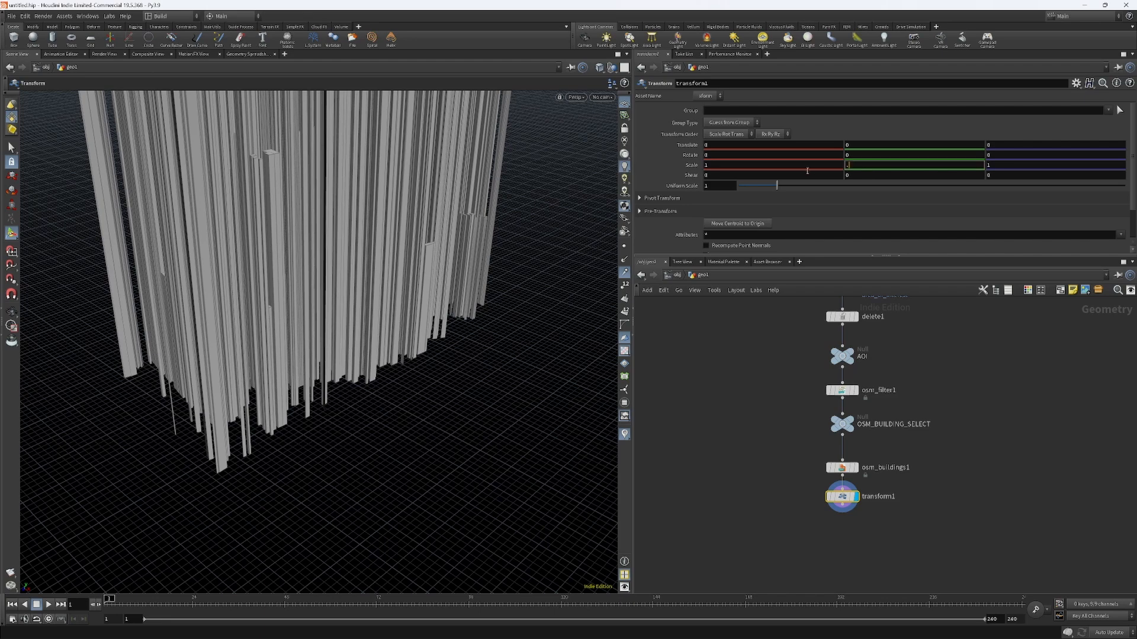
pyautogui.press('Return')
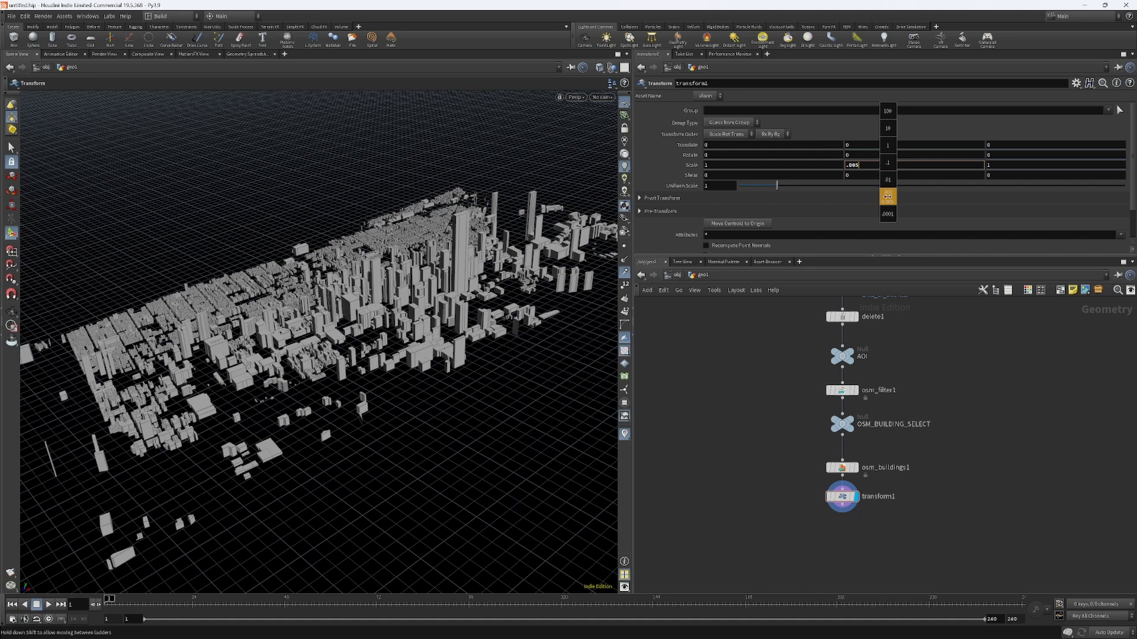
pyautogui.moveTo(887, 197)
pyautogui.mouseDown(button='middle')
pyautogui.moveTo(859, 198)
pyautogui.moveTo(888, 197)
pyautogui.moveTo(869, 194)
pyautogui.mouseUp(button='middle')
pyautogui.keyDown('alt'); pyautogui.moveTo(332, 355); pyautogui.dragTo(379, 337); pyautogui.keyUp('alt')
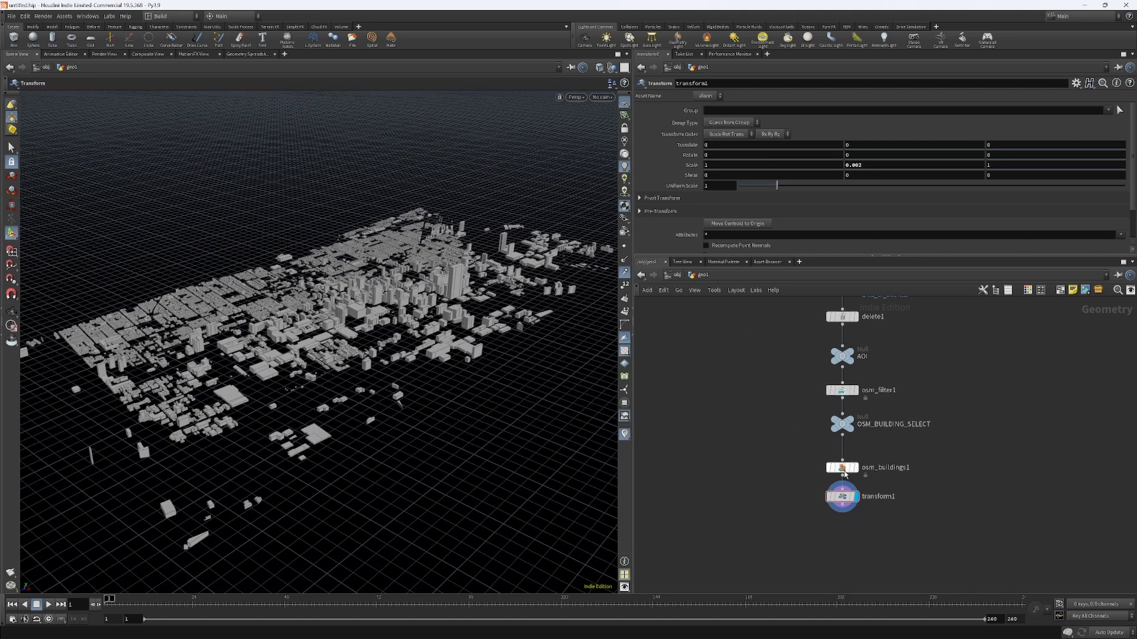
# Step: Turn on Visualize Buildings for osm_buildings1 and reselect transform1 to view the coloured city
pyautogui.moveTo(842, 467); pyautogui.dragTo(848, 458)
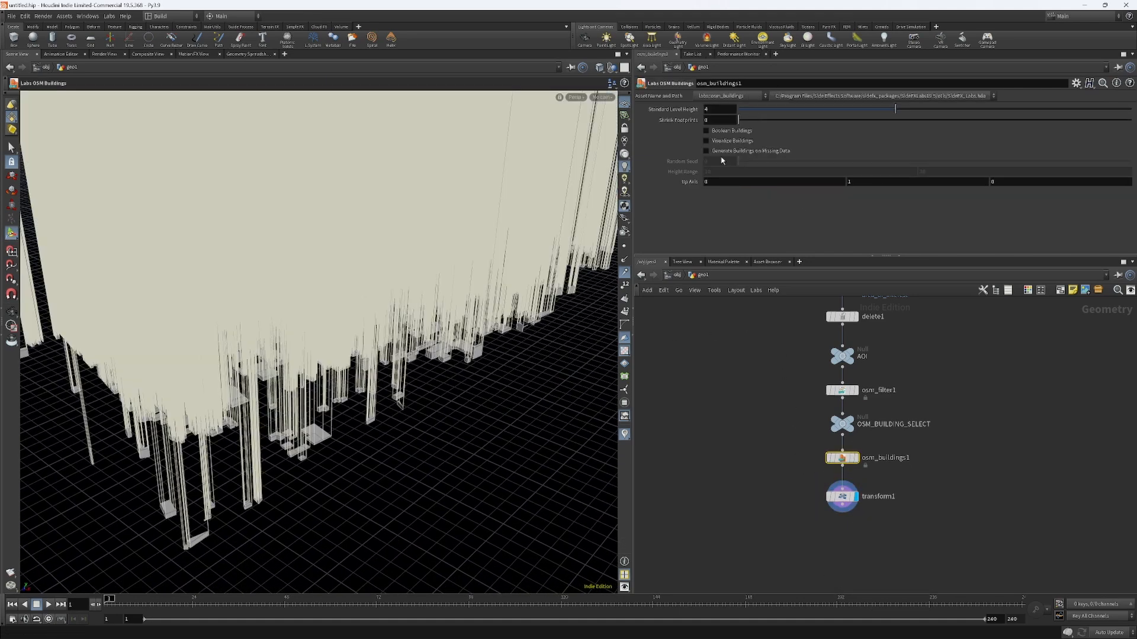
pyautogui.click(705, 141)
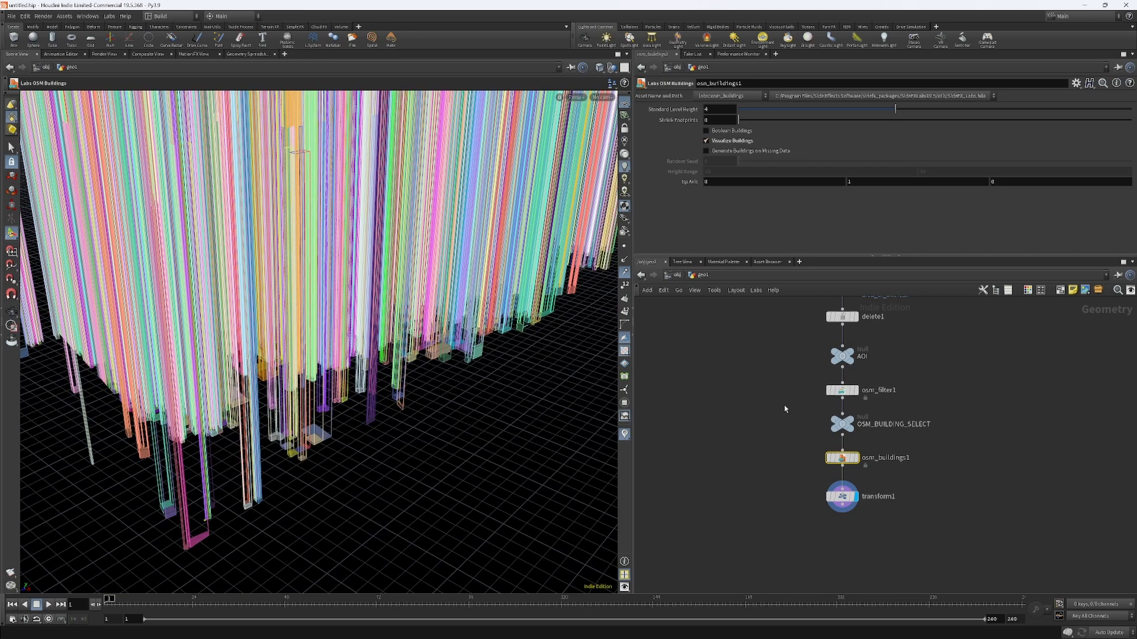
pyautogui.click(835, 495)
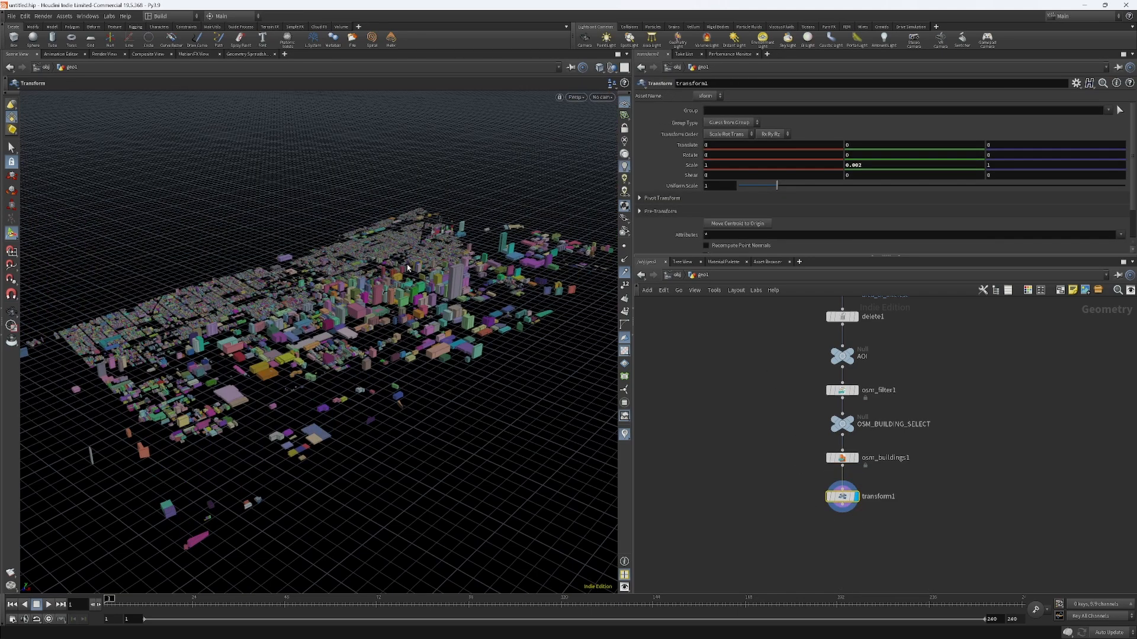
# Step: Enable Generate Buildings on Missing Data for osm_buildings1 and check the city through transform1
pyautogui.click(840, 458)
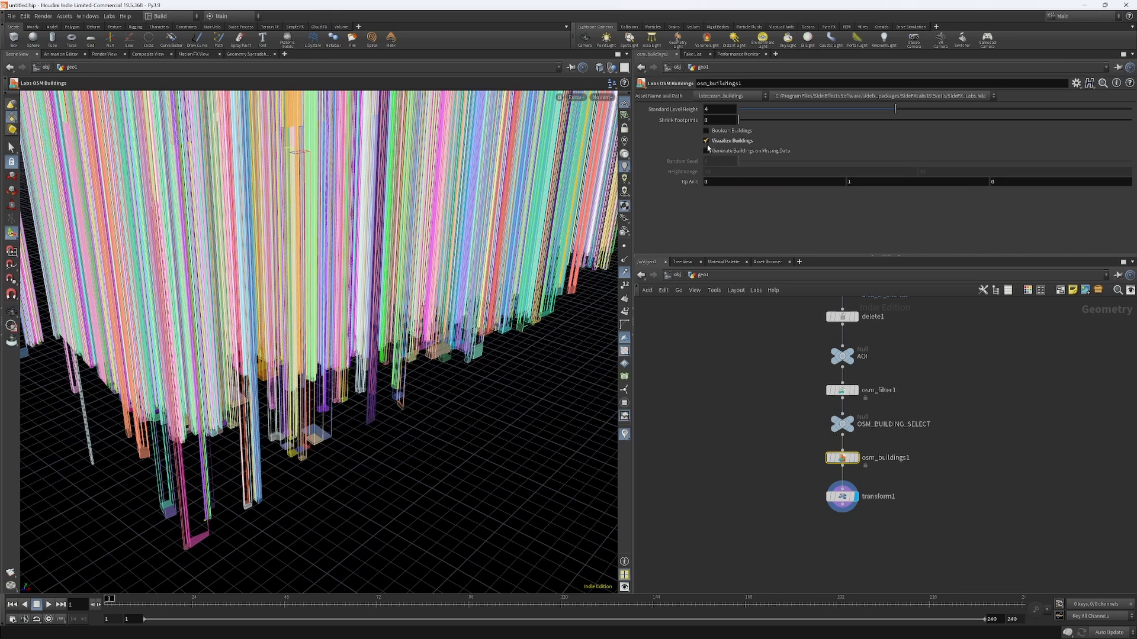
pyautogui.click(838, 496)
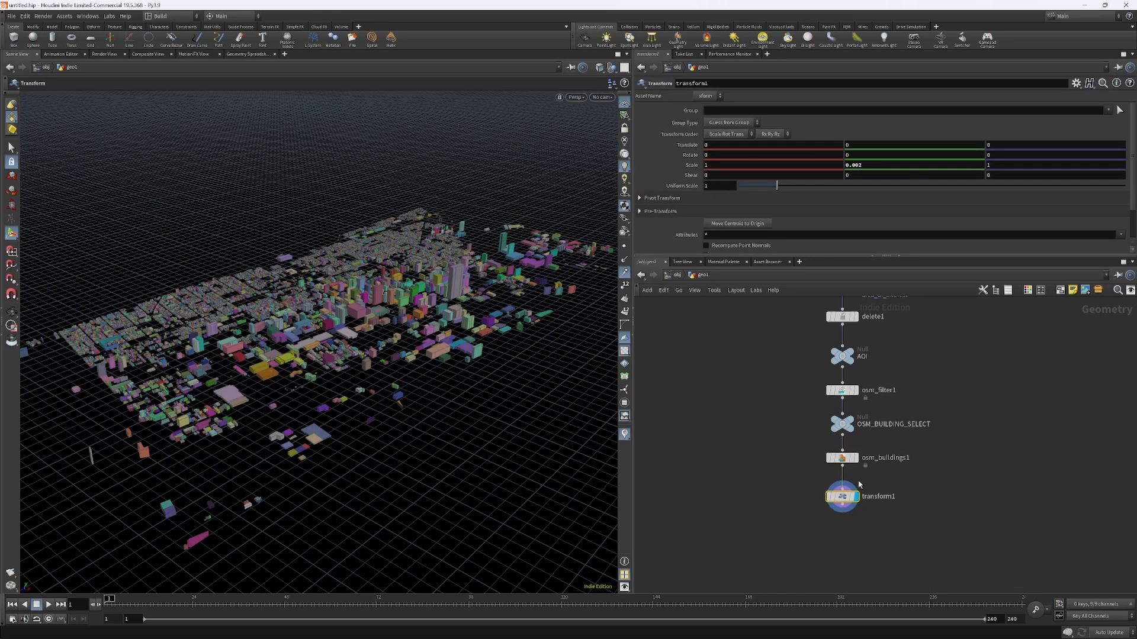
pyautogui.click(842, 458)
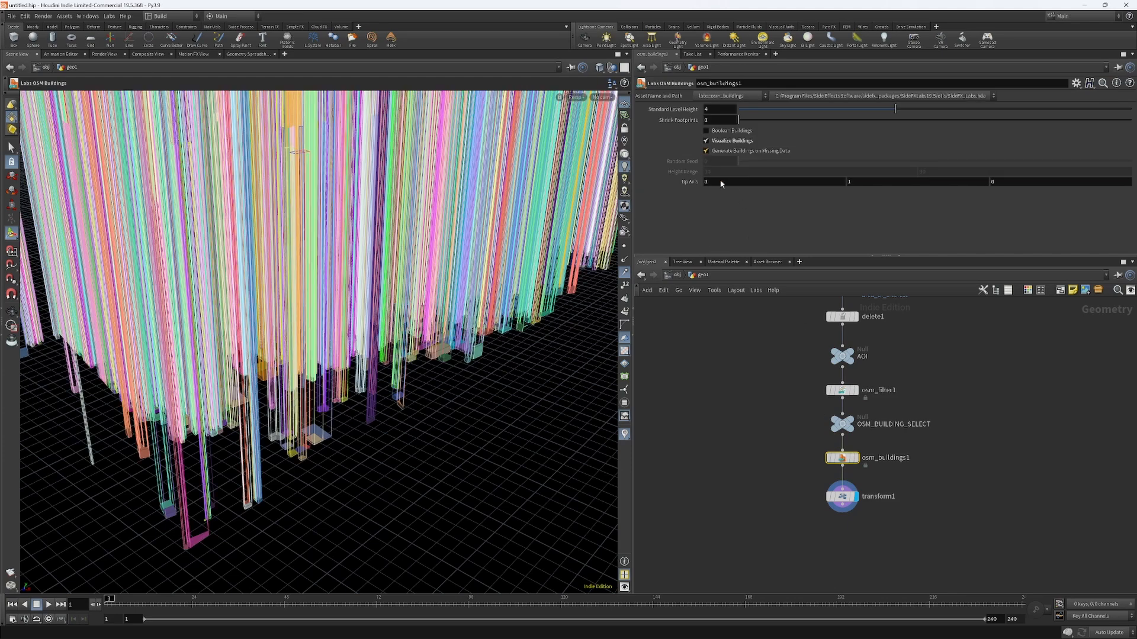
pyautogui.click(841, 496)
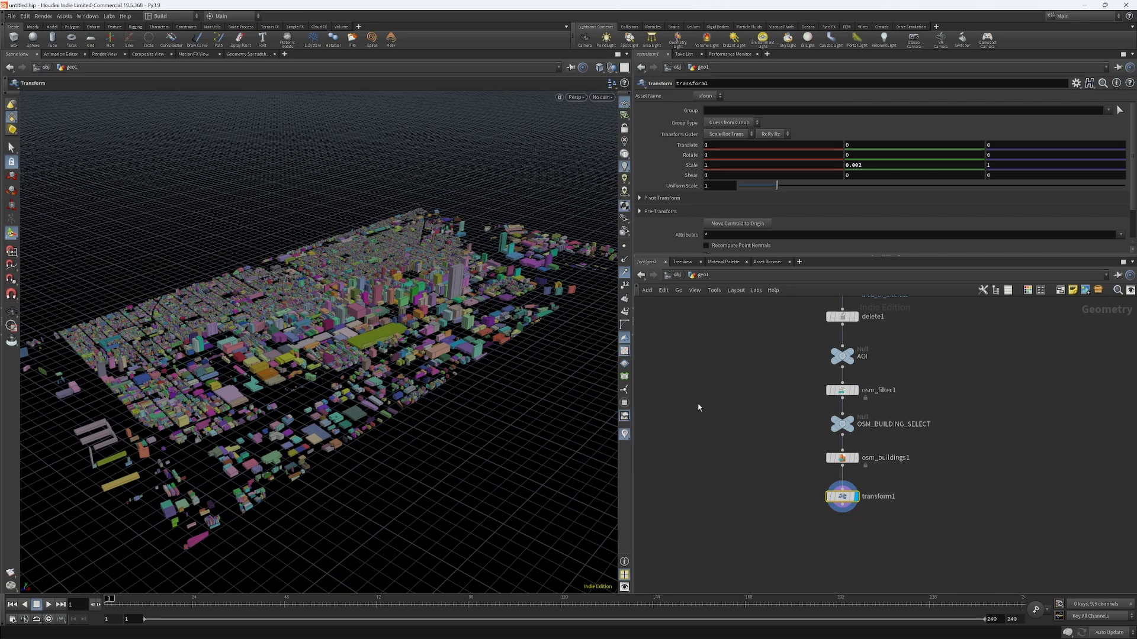
pyautogui.click(841, 458)
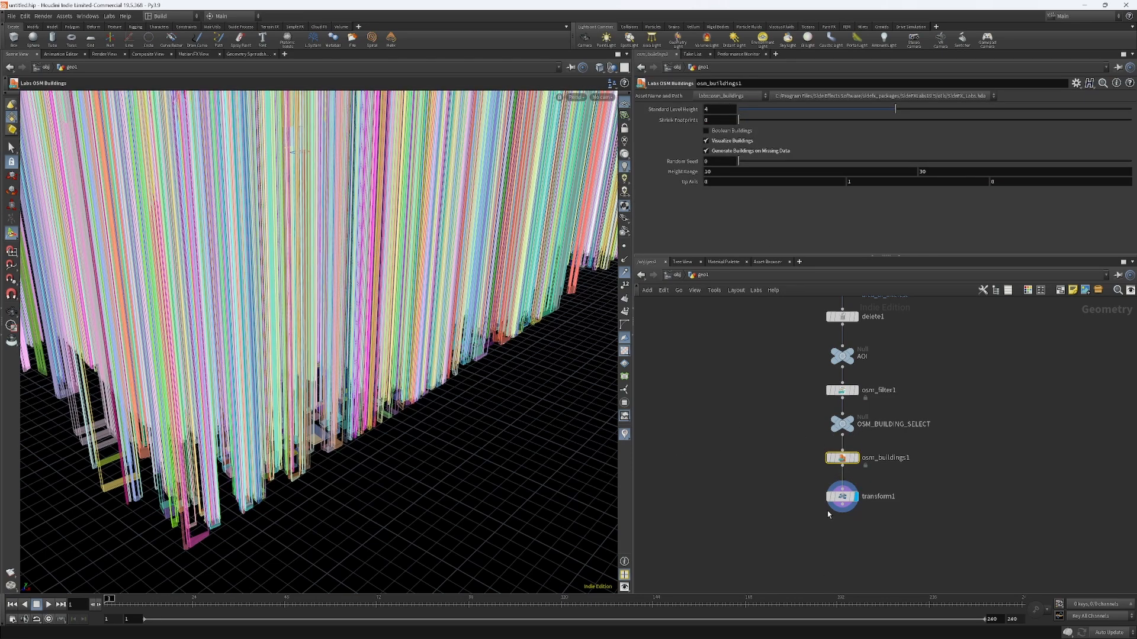
# Step: Try placing transform1 between OSM_BUILDING_SELECT and osm_buildings1, with osm_buildings1 displayed
pyautogui.moveTo(842, 499)
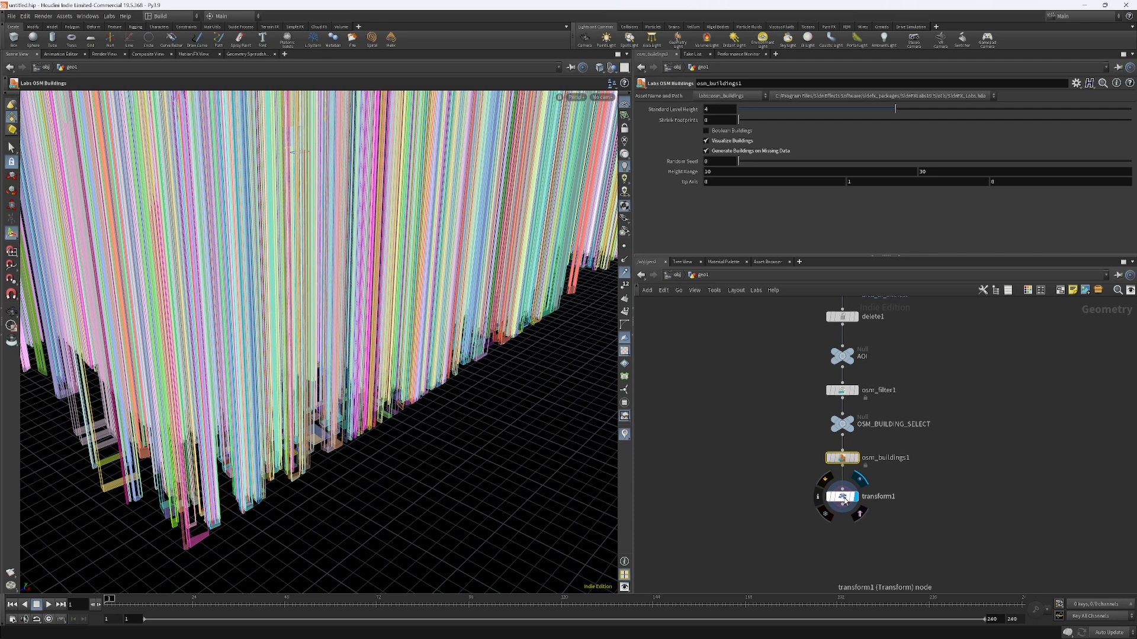
pyautogui.moveTo(846, 501); pyautogui.dragTo(845, 445)
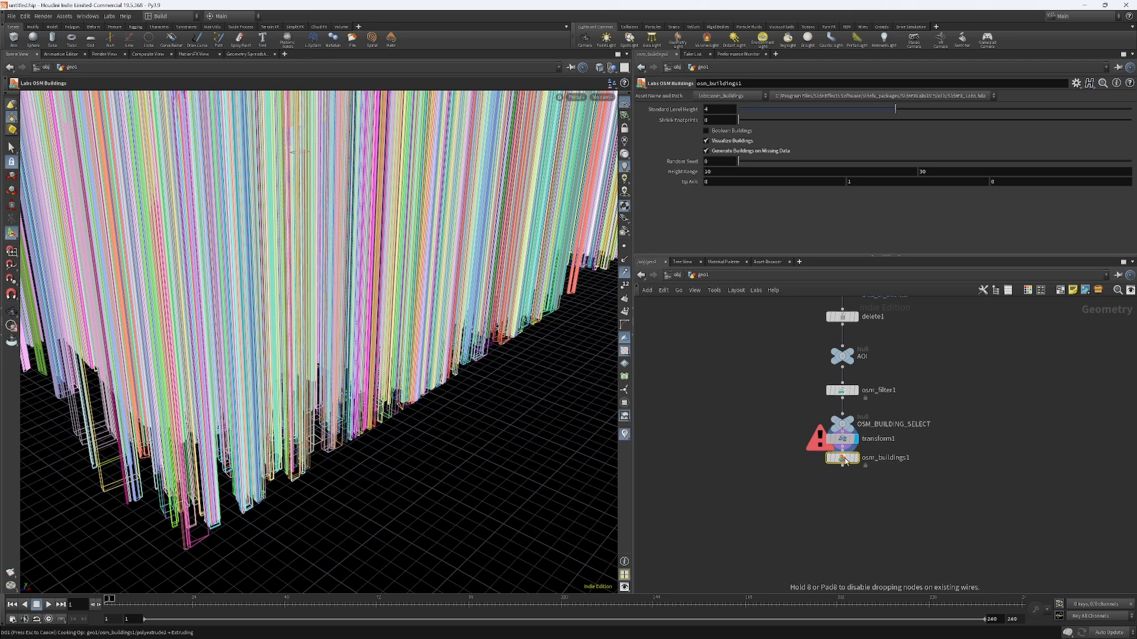
pyautogui.press('l')
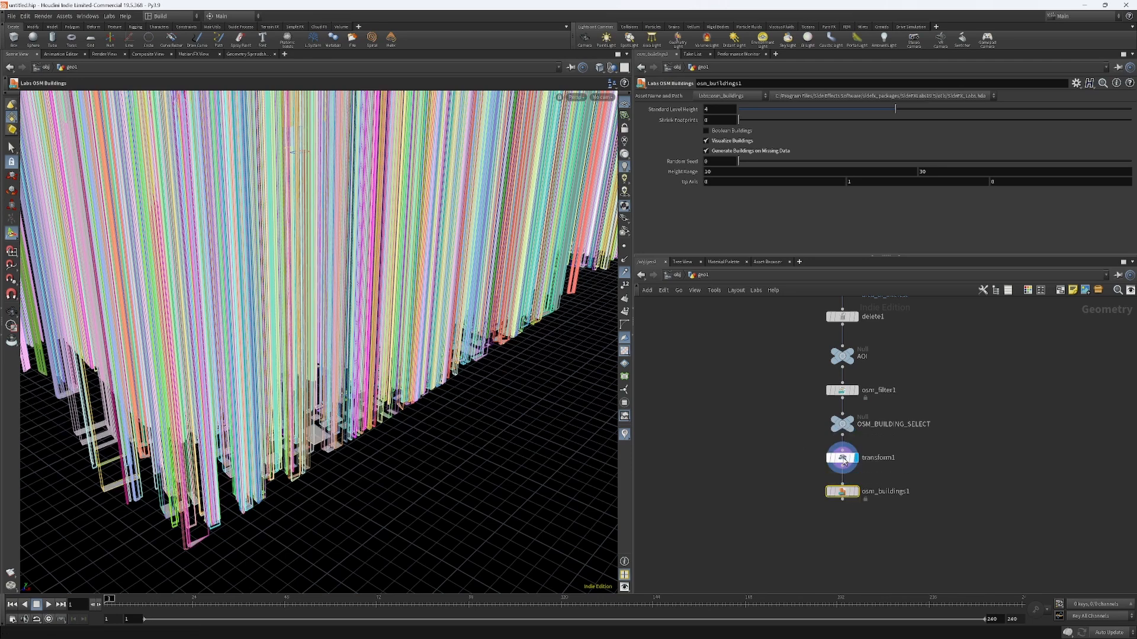
pyautogui.click(841, 458)
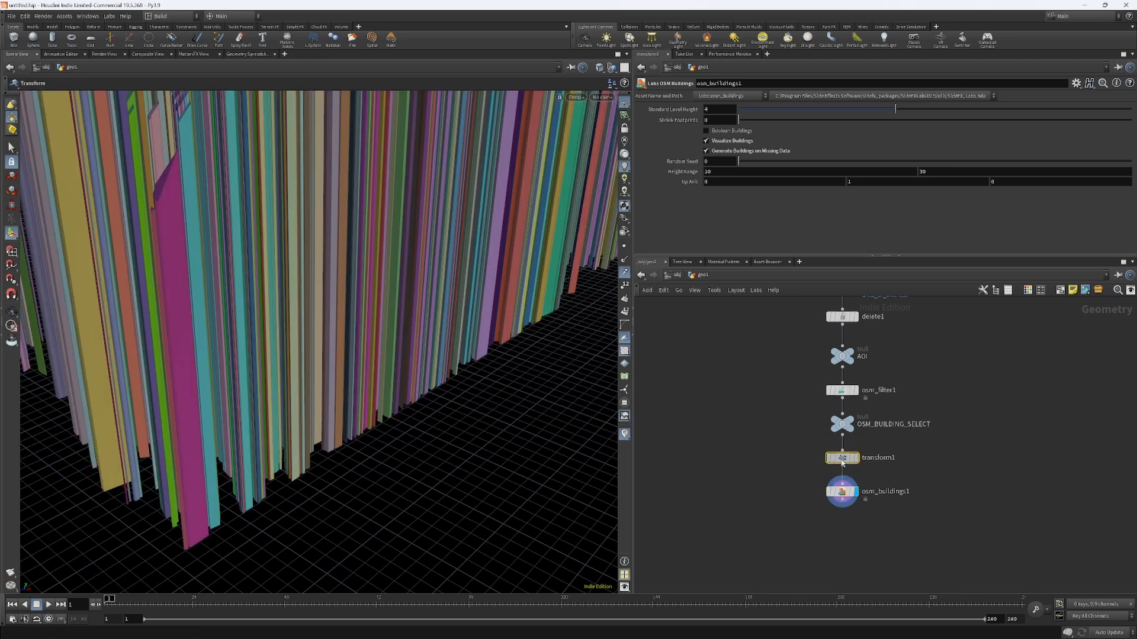
# Step: Reconnect osm_buildings1 directly to OSM_BUILDING_SELECT, put transform1 back below it as its output, and display transform1
pyautogui.moveTo(845, 494); pyautogui.dragTo(846, 453)
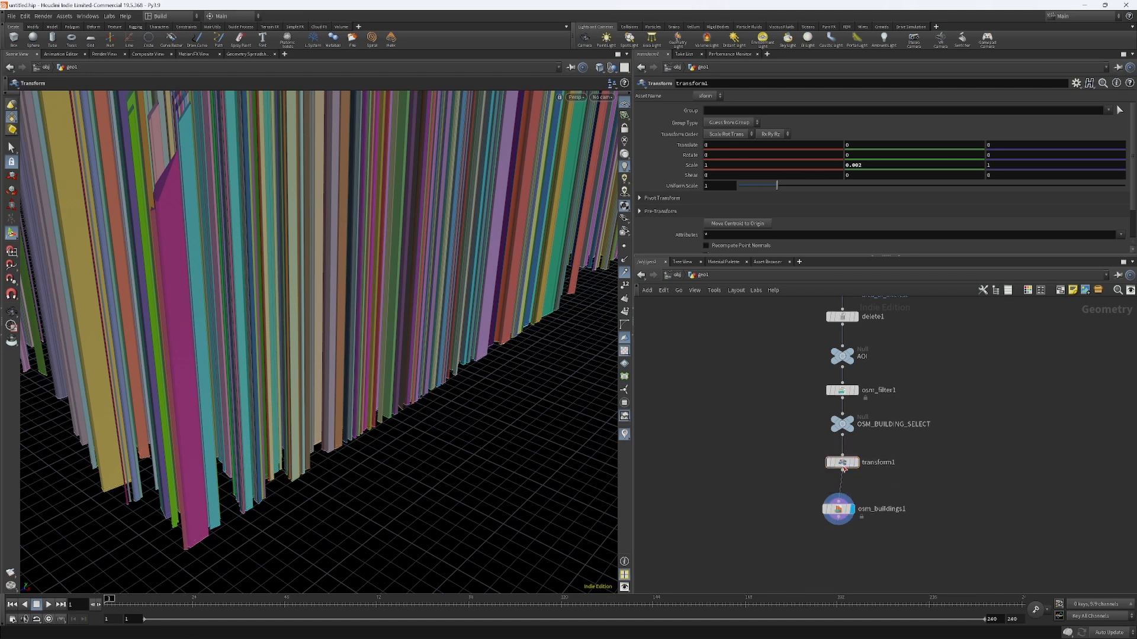
pyautogui.moveTo(855, 503); pyautogui.dragTo(868, 498)
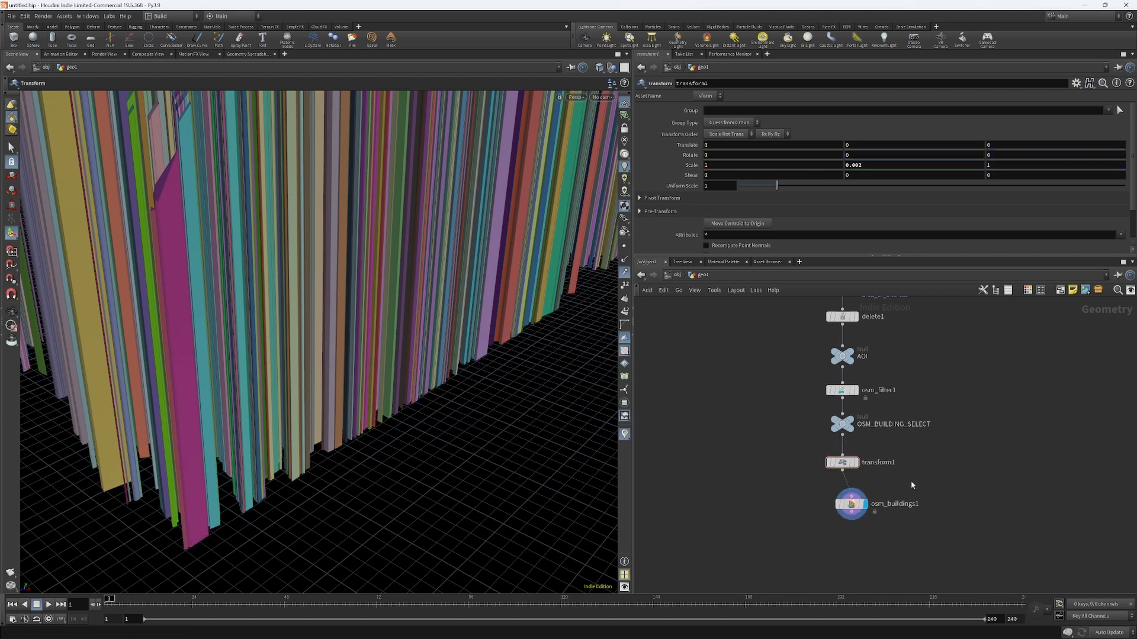
pyautogui.moveTo(842, 462); pyautogui.dragTo(772, 460)
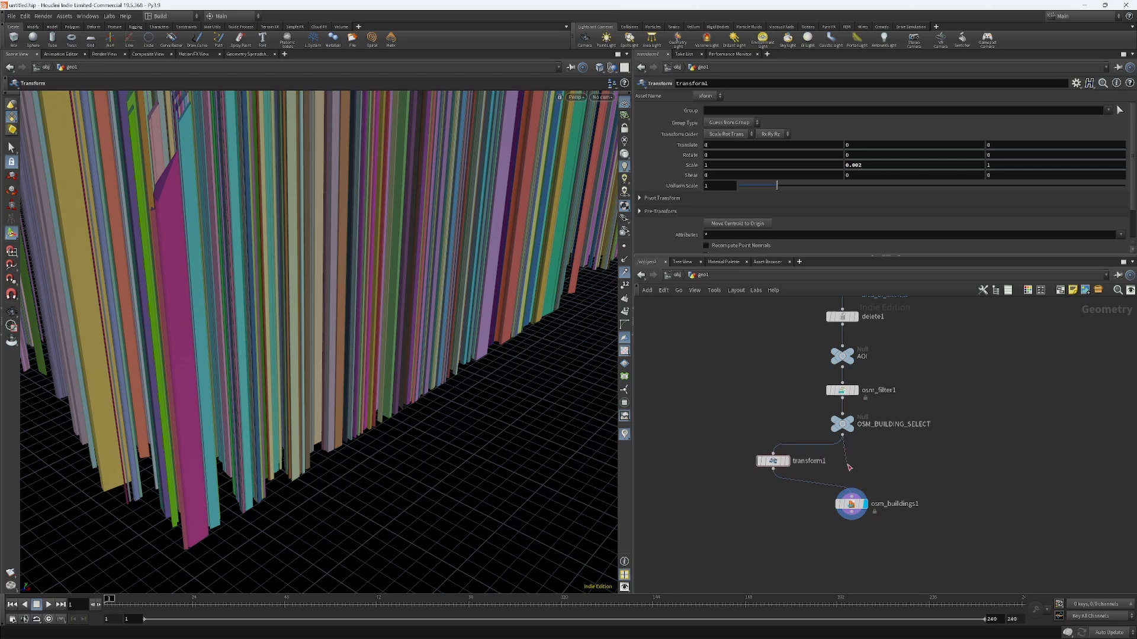
pyautogui.moveTo(842, 436); pyautogui.dragTo(851, 468)
pyautogui.click(851, 503)
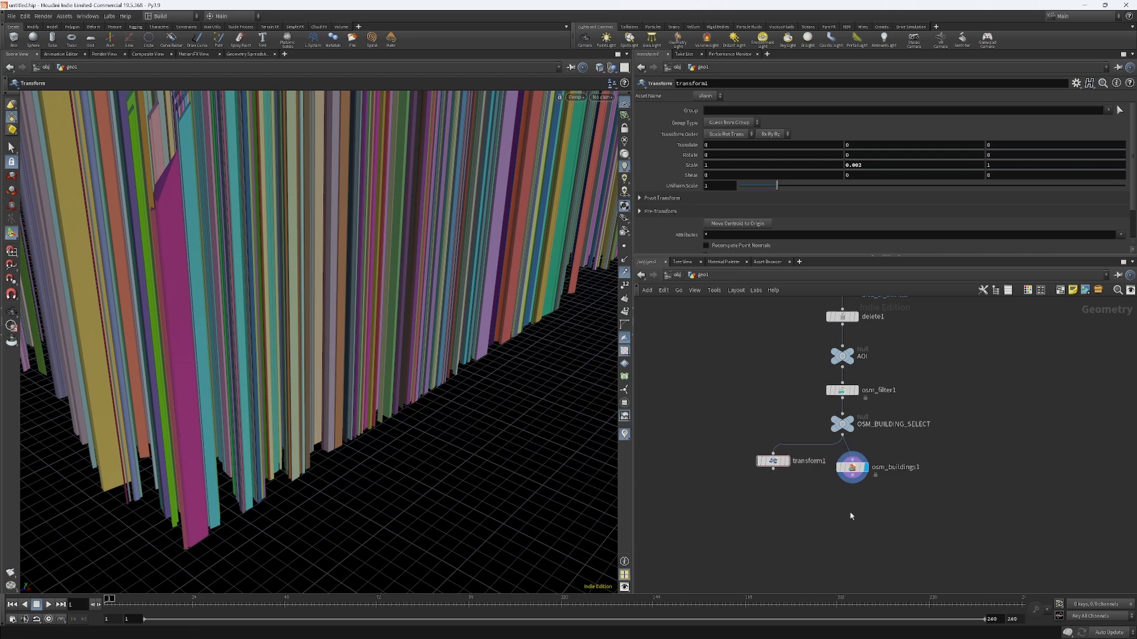
pyautogui.moveTo(780, 463); pyautogui.dragTo(843, 525)
pyautogui.moveTo(853, 476); pyautogui.dragTo(837, 514)
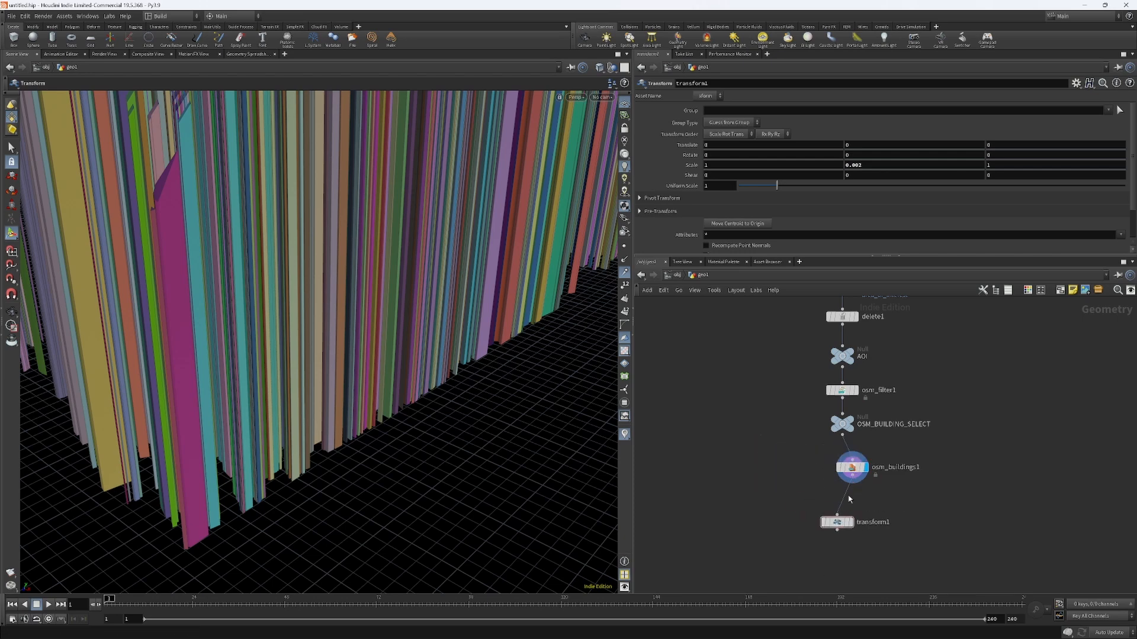
pyautogui.moveTo(854, 470); pyautogui.dragTo(843, 470)
pyautogui.click(847, 522)
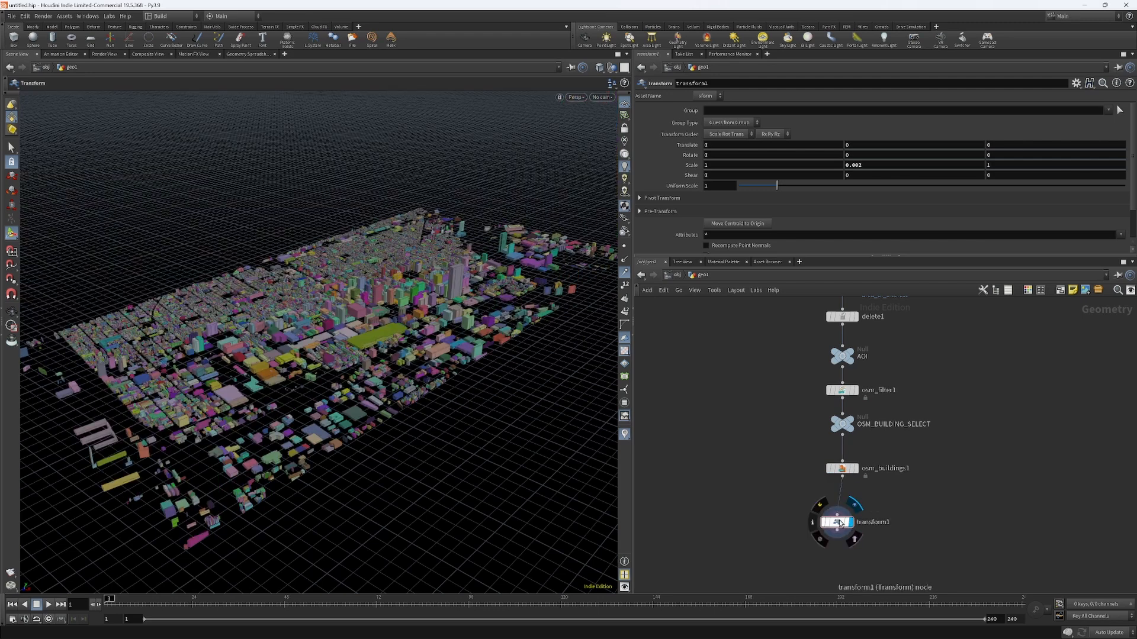
pyautogui.moveTo(840, 525); pyautogui.dragTo(842, 504)
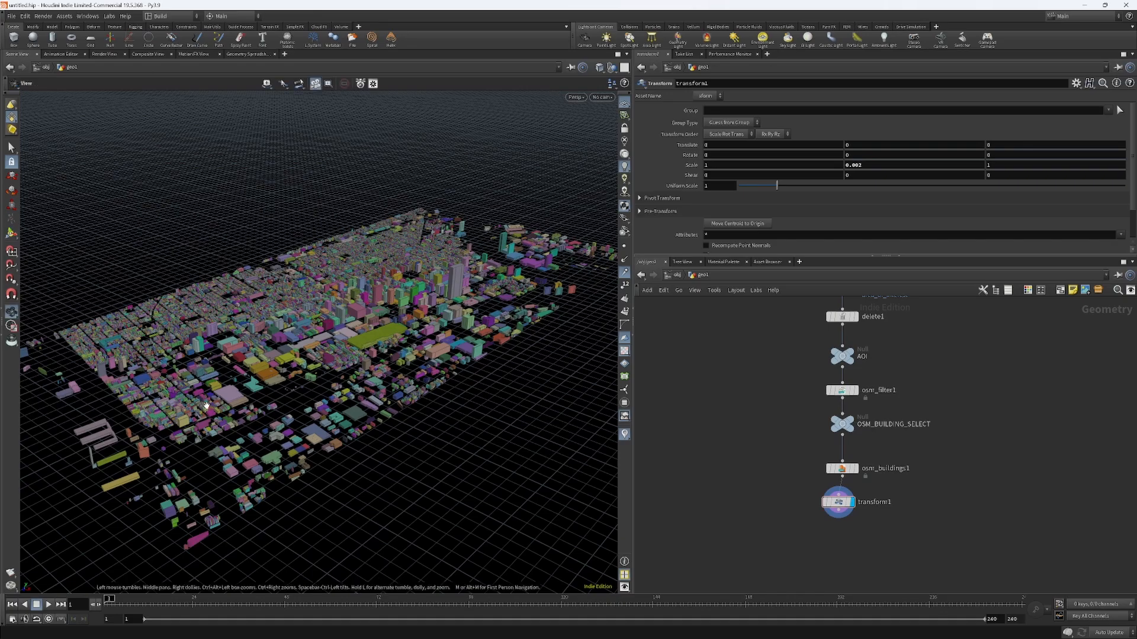
pyautogui.keyDown('alt'); pyautogui.moveTo(207, 405); pyautogui.dragTo(214, 465); pyautogui.keyUp('alt')
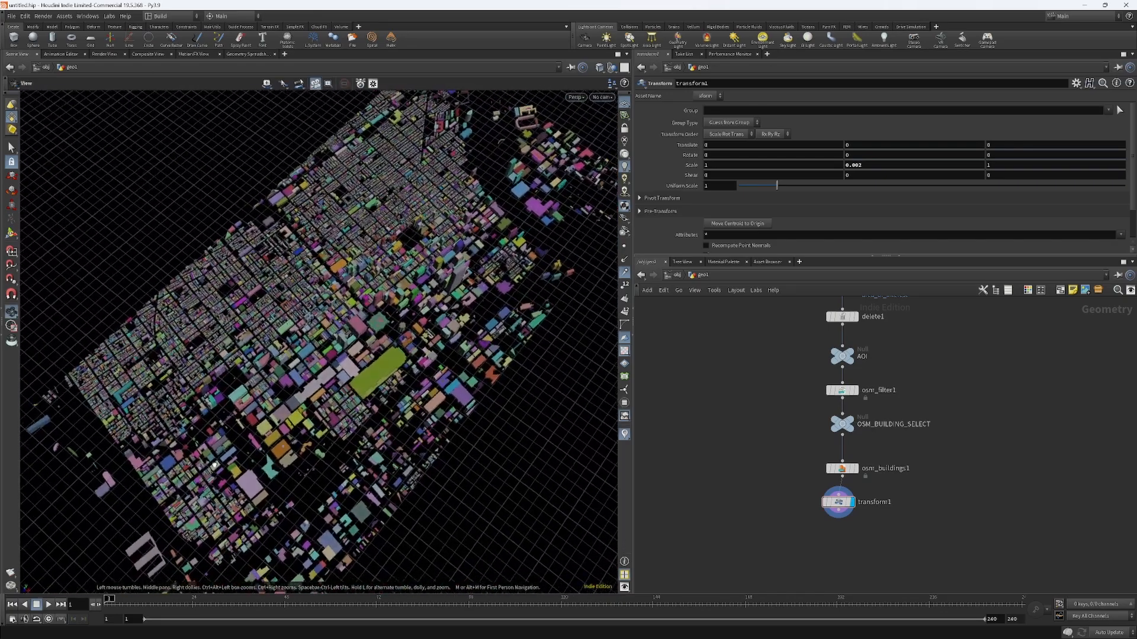
pyautogui.moveTo(343, 327); pyautogui.dragTo(382, 291)
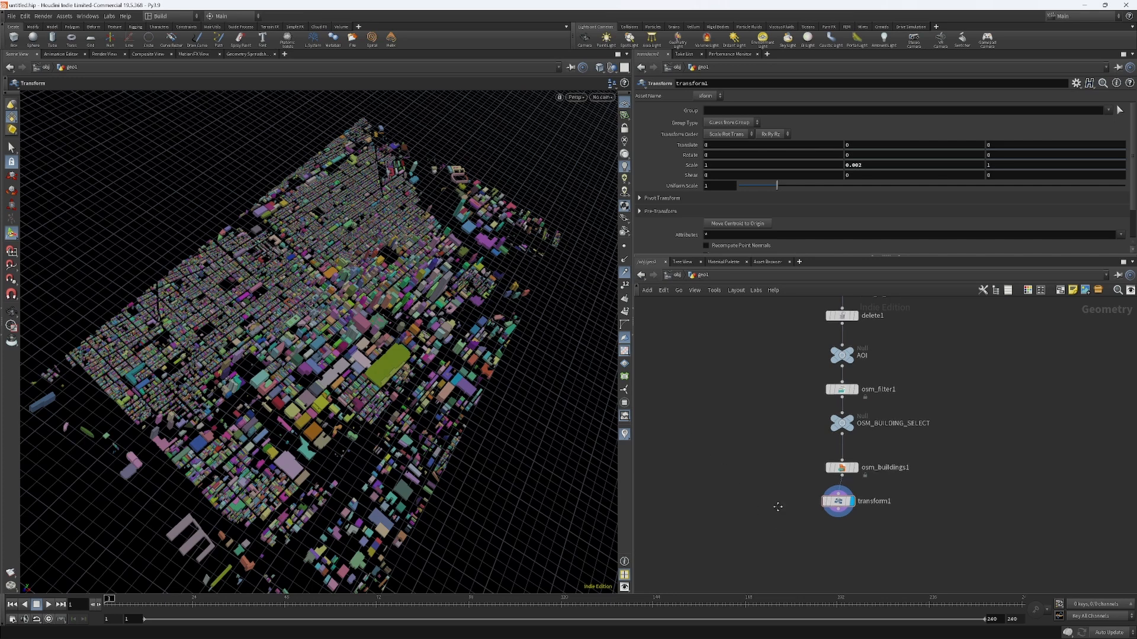
pyautogui.moveTo(776, 508); pyautogui.dragTo(728, 428, button='middle')
pyautogui.scroll(2, 787, 467)
pyautogui.scroll(-2, 769, 431)
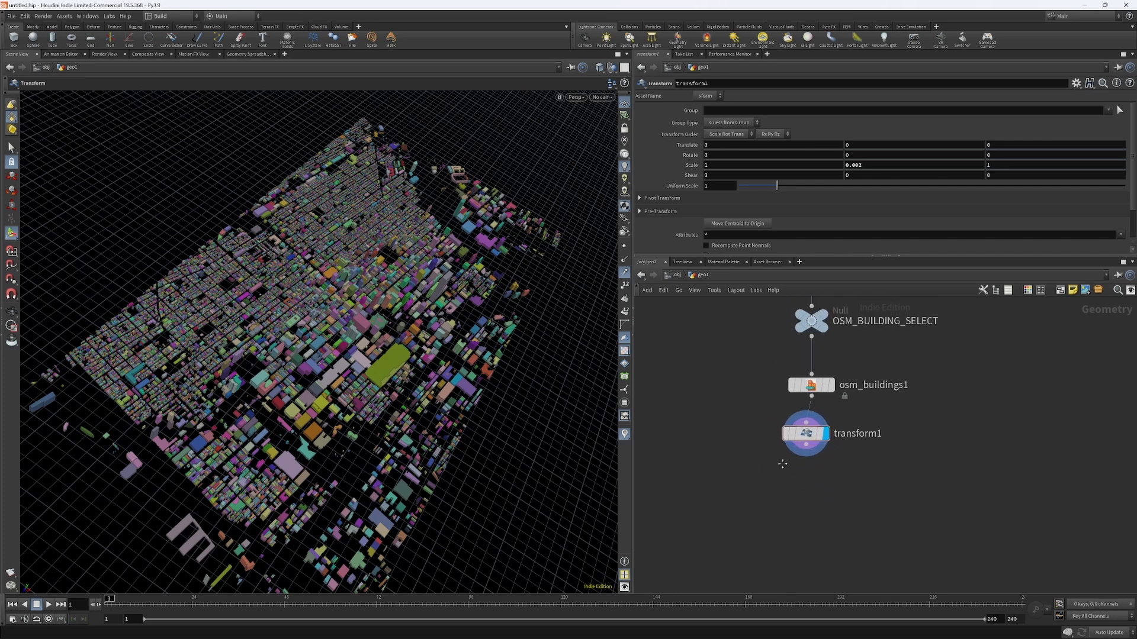
pyautogui.scroll(3, 784, 464)
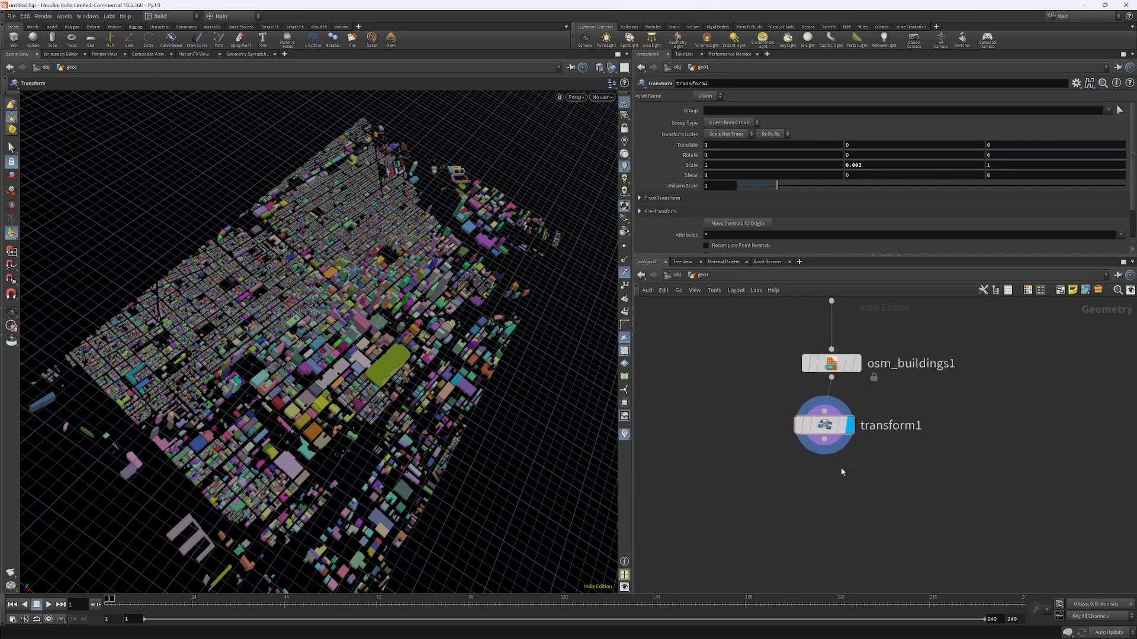
pyautogui.press('Tab')
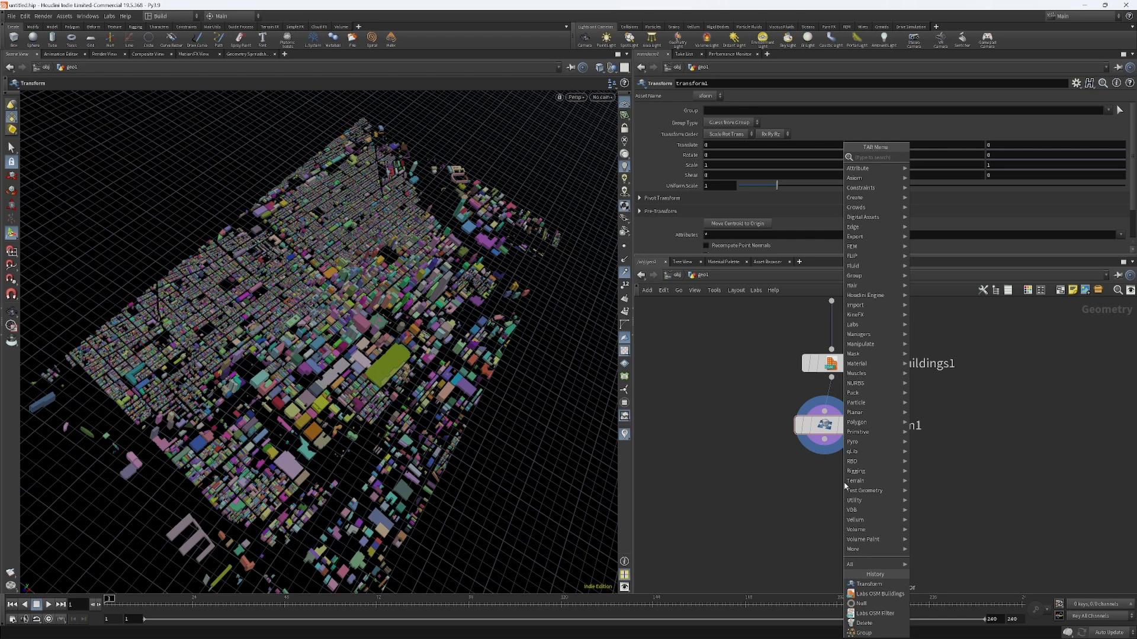
pyautogui.click(731, 480)
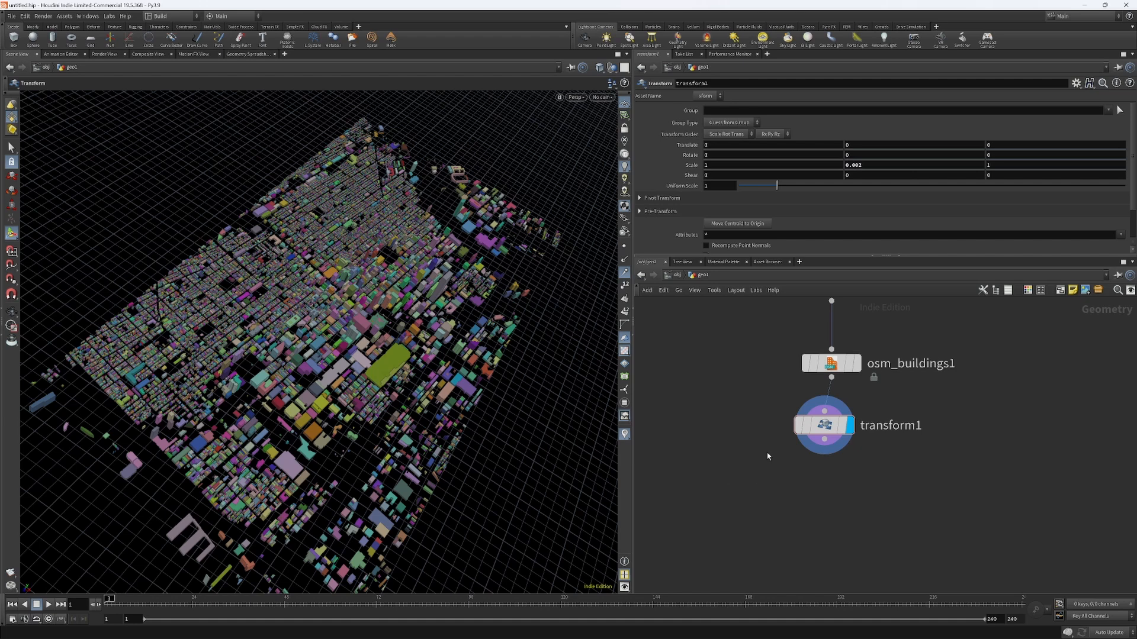
# Step: Line transform1 up directly beneath osm_buildings1 and view the city from overhead
pyautogui.moveTo(830, 429)
pyautogui.mouseDown()
pyautogui.moveTo(837, 393)
pyautogui.moveTo(837, 449)
pyautogui.mouseUp()
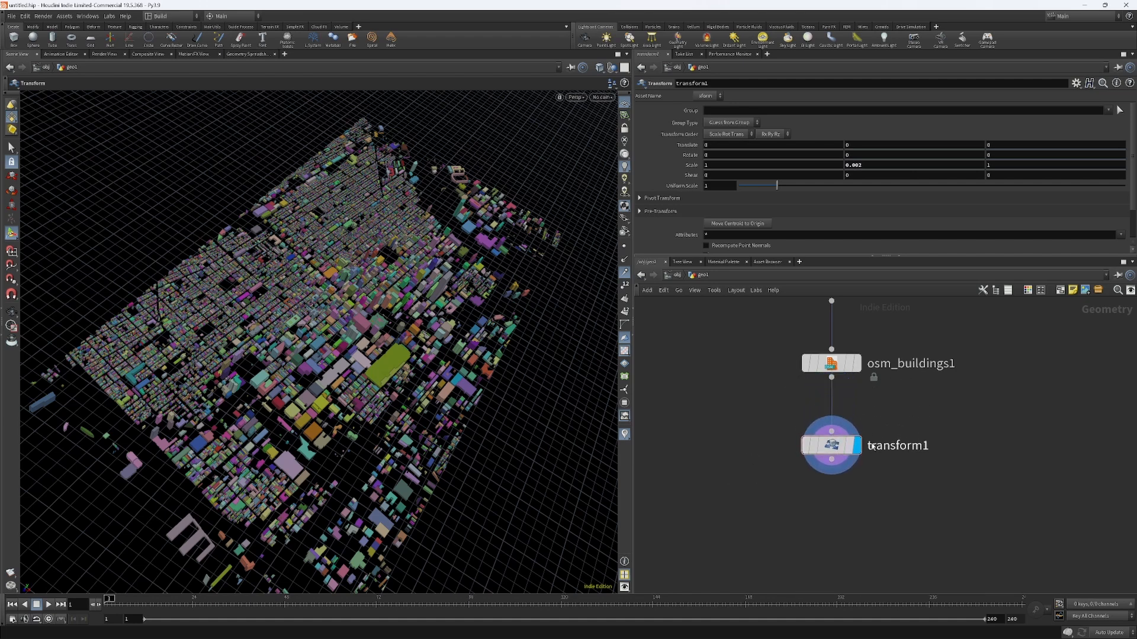
pyautogui.moveTo(956, 415); pyautogui.dragTo(927, 457, button='middle')
pyautogui.scroll(-2, 990, 492)
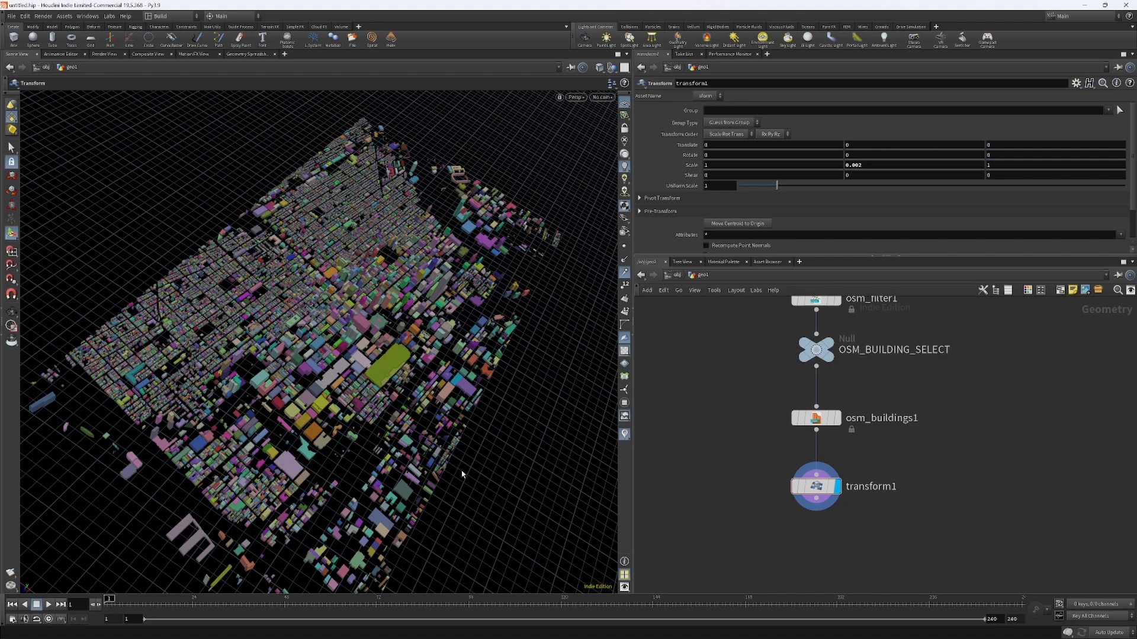
pyautogui.press('Escape')
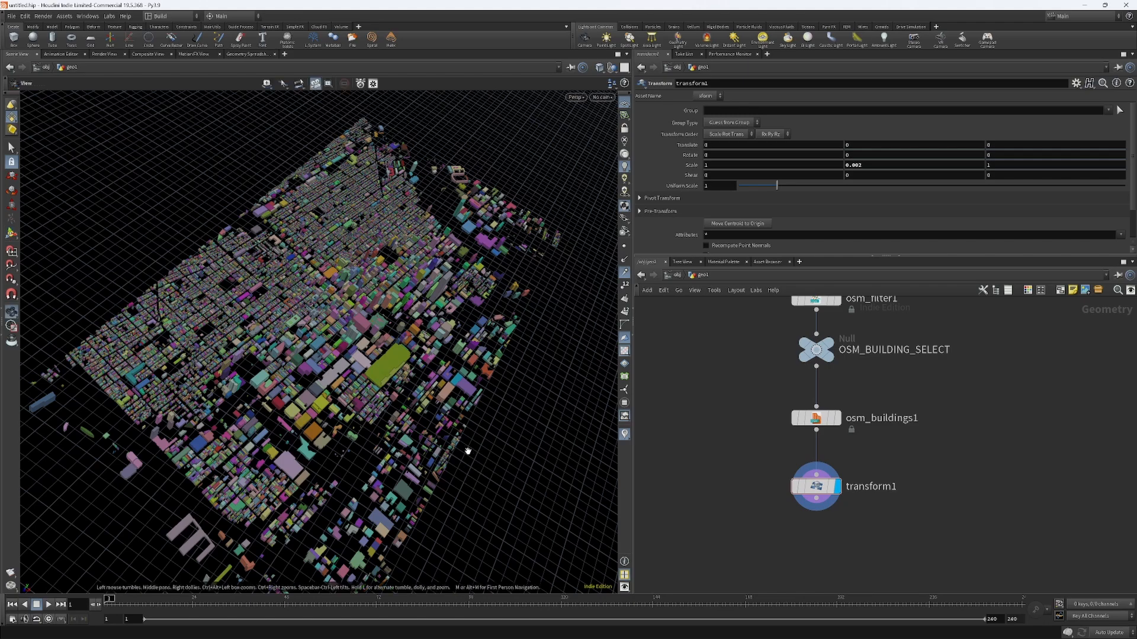
pyautogui.moveTo(474, 439); pyautogui.dragTo(436, 513)
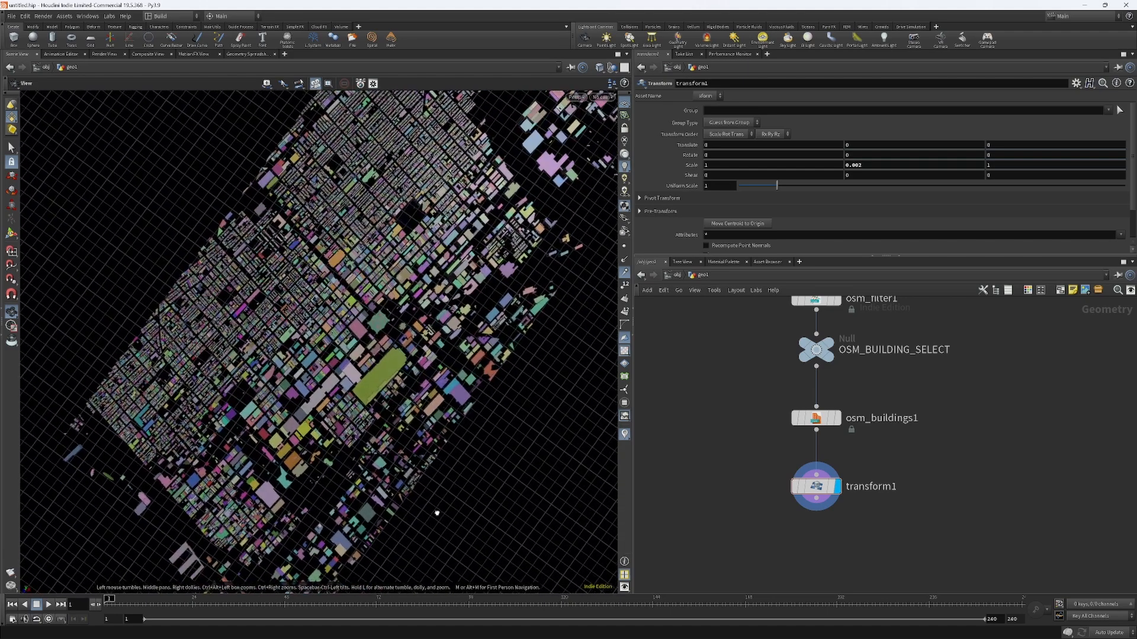
# Step: Add a Null node fed by transform1 directly below it and name it BUILDINGS
pyautogui.moveTo(922, 505); pyautogui.dragTo(923, 449, button='middle')
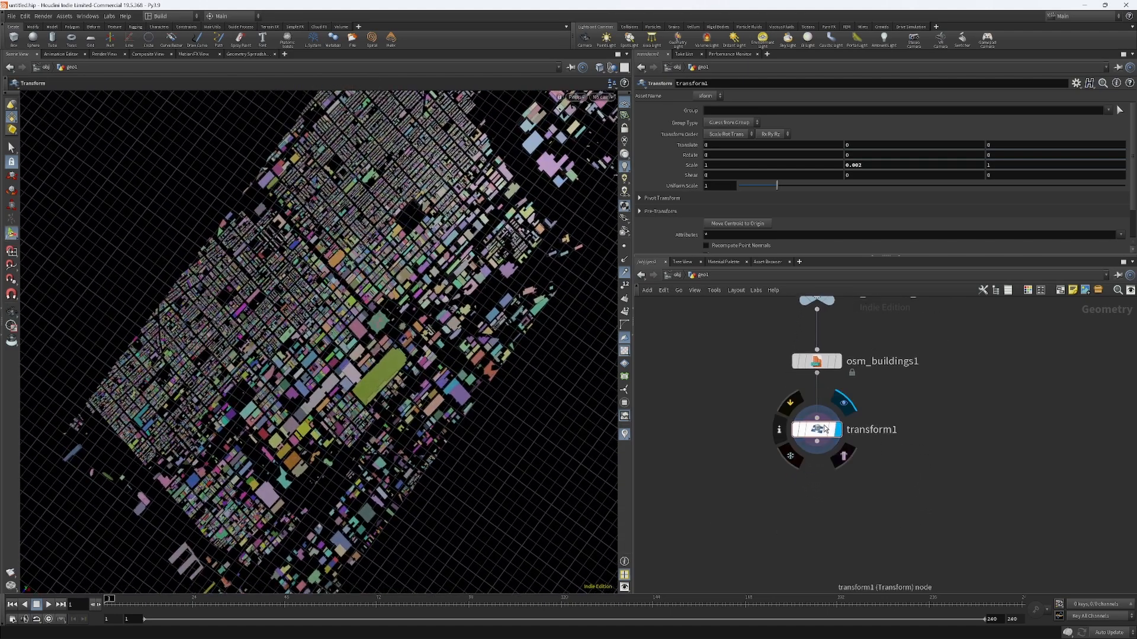
pyautogui.moveTo(817, 431)
pyautogui.mouseDown()
pyautogui.moveTo(818, 410)
pyautogui.moveTo(818, 428)
pyautogui.mouseUp()
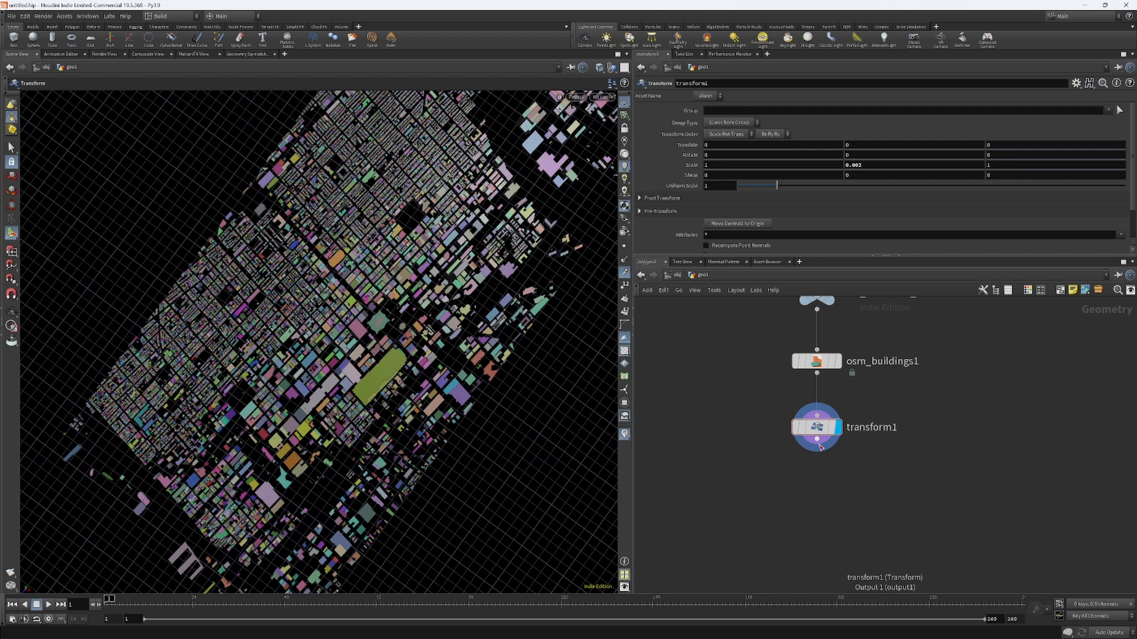
pyautogui.press('Tab')
pyautogui.write('nul')
pyautogui.press('Return')
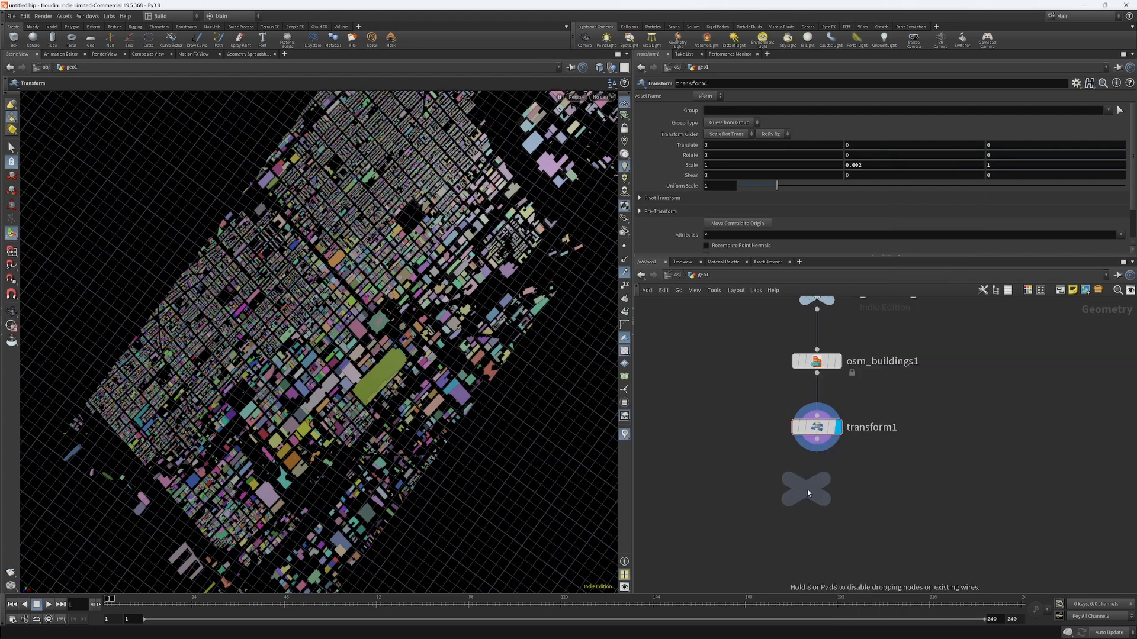
pyautogui.click(816, 512)
pyautogui.doubleClick(853, 508)
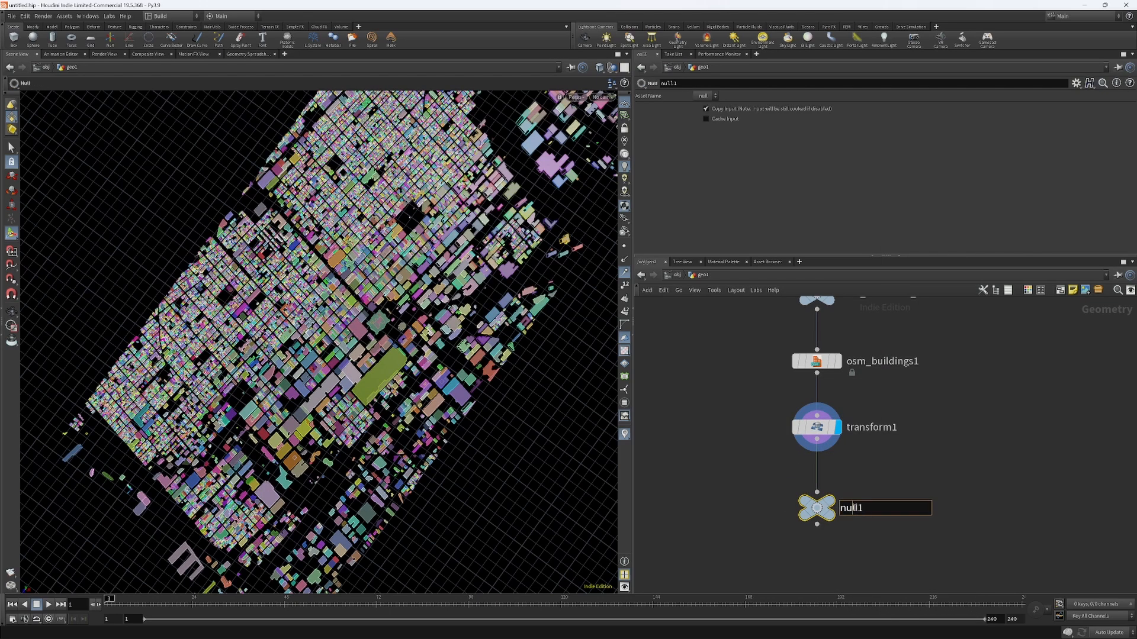
pyautogui.write('BUILDINGS')
pyautogui.press('Return')
# Step: Turn off Visualize Buildings on osm_buildings1 and display the BUILDINGS null
pyautogui.click(817, 362)
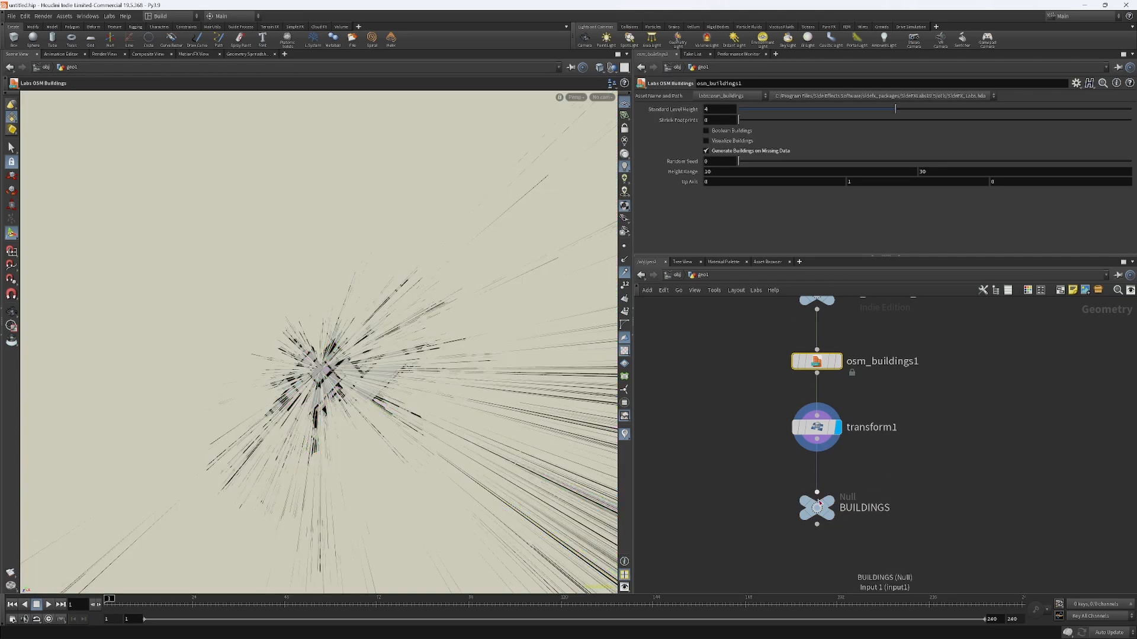
pyautogui.click(824, 506)
pyautogui.click(843, 483)
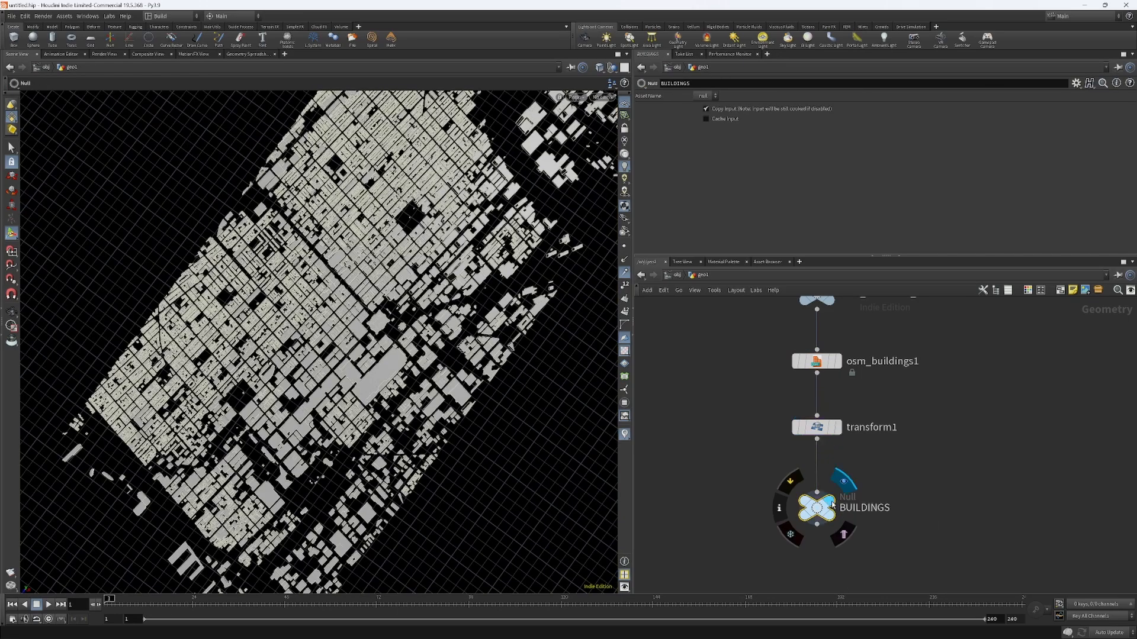
# Step: Go up to the object level and add a Camera object beside geo1, shifting geo1 to make room
pyautogui.keyDown('alt'); pyautogui.moveTo(415, 435); pyautogui.dragTo(437, 368); pyautogui.keyUp('alt')
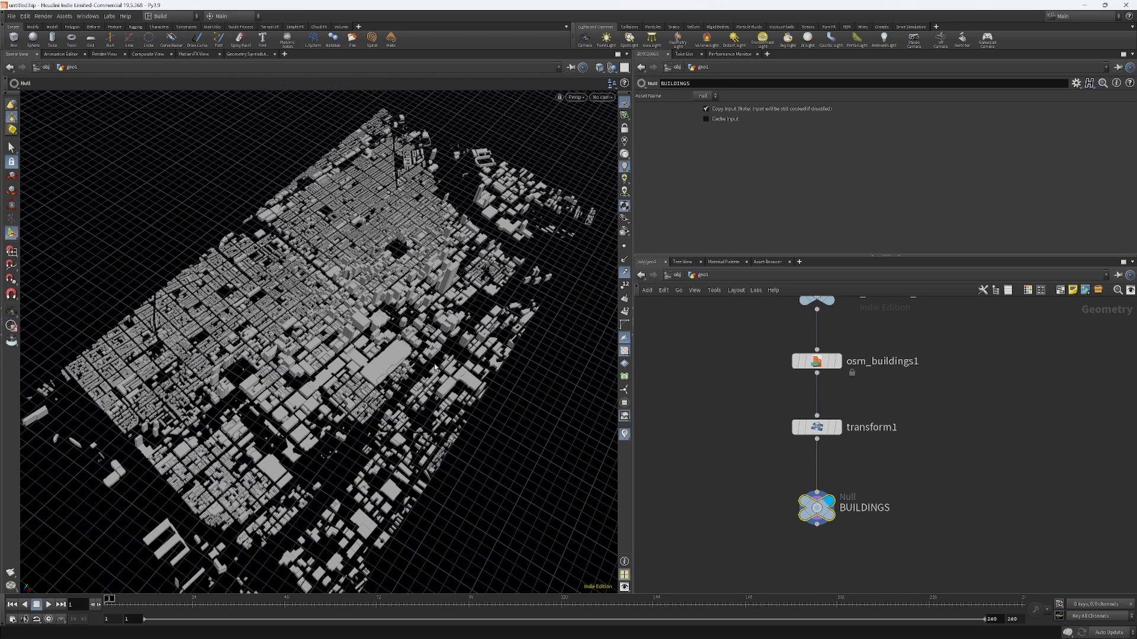
pyautogui.click(677, 277)
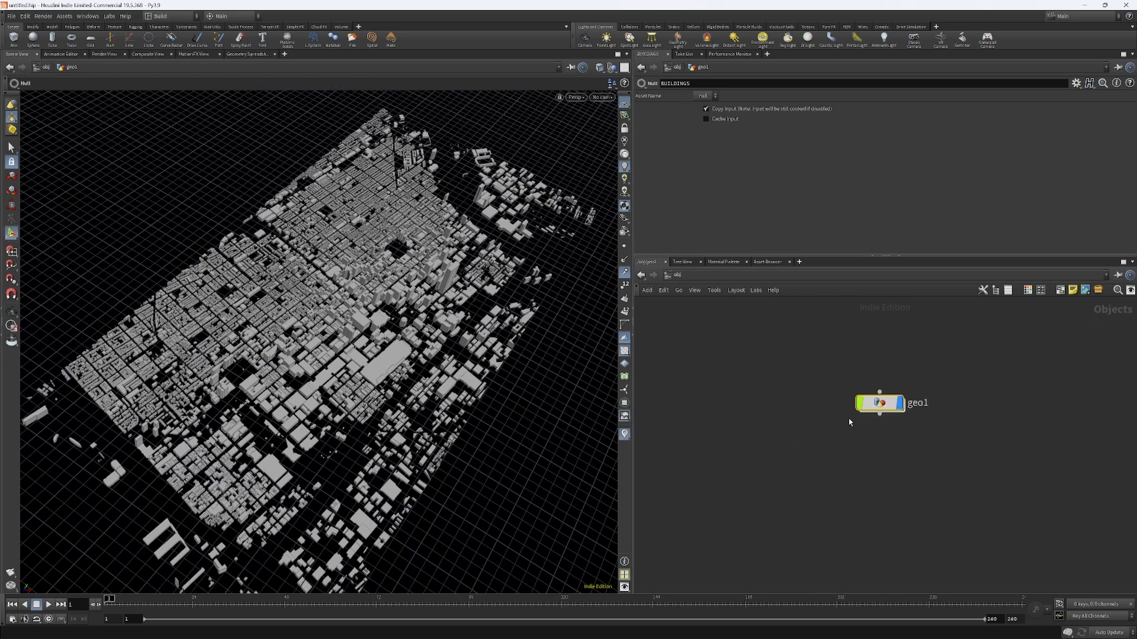
pyautogui.click(878, 403)
pyautogui.moveTo(878, 404); pyautogui.dragTo(835, 409)
pyautogui.click(896, 402)
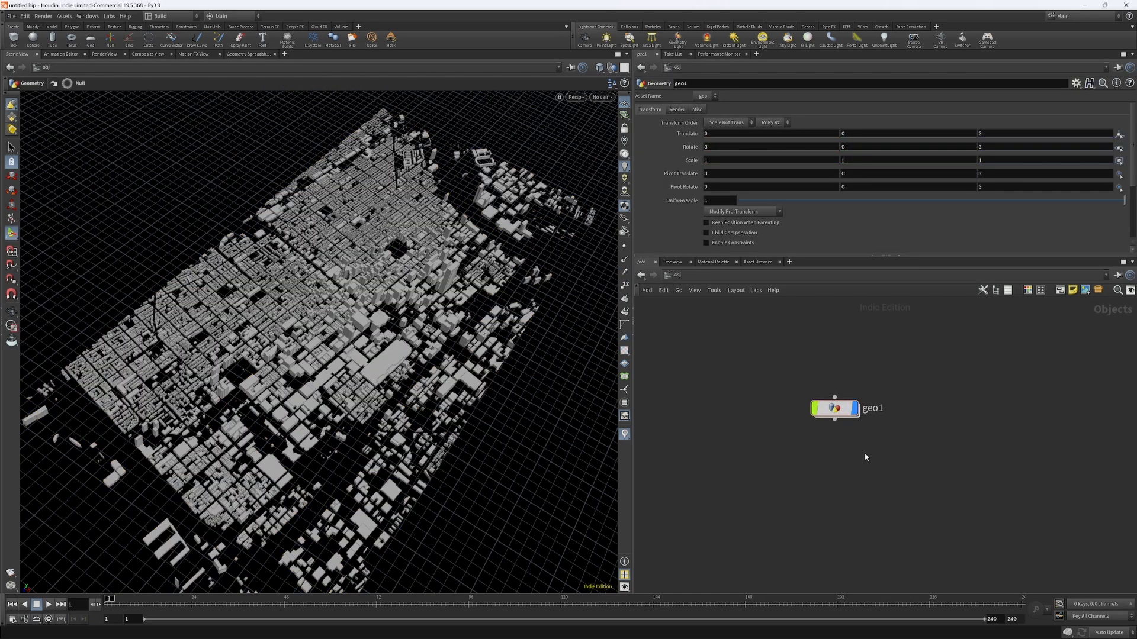
pyautogui.press('Tab')
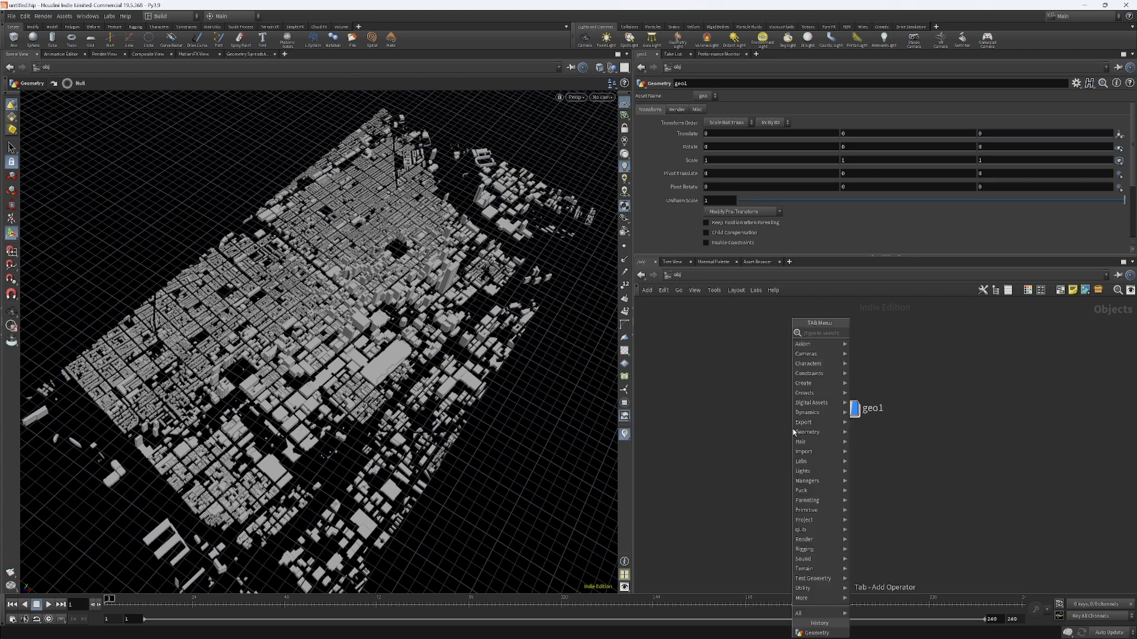
pyautogui.moveTo(817, 395)
pyautogui.click(864, 332)
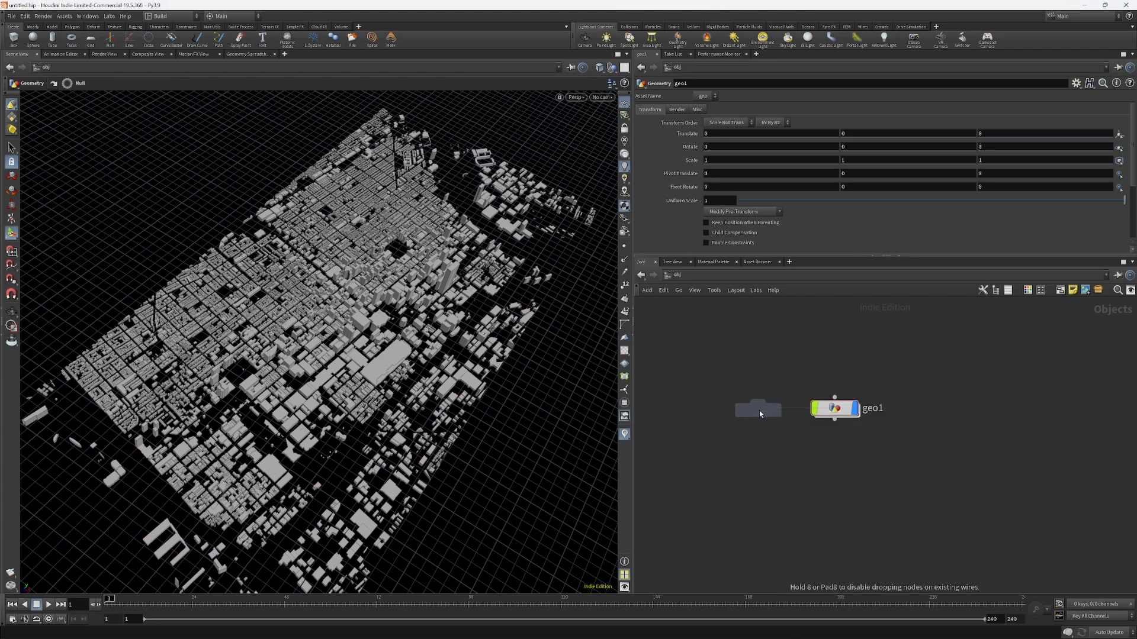
pyautogui.click(764, 434)
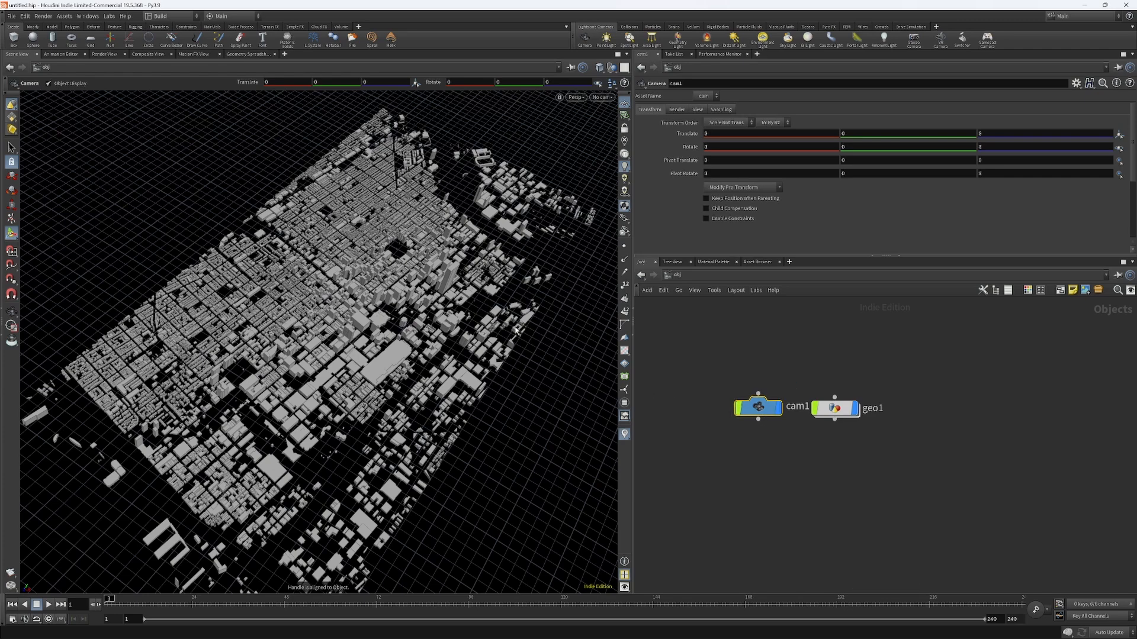
# Step: Inside geo1, insert a Center node between transform1 and BUILDINGS to center the city on the origin
pyautogui.press('Escape')
pyautogui.scroll(-5, 468, 429)
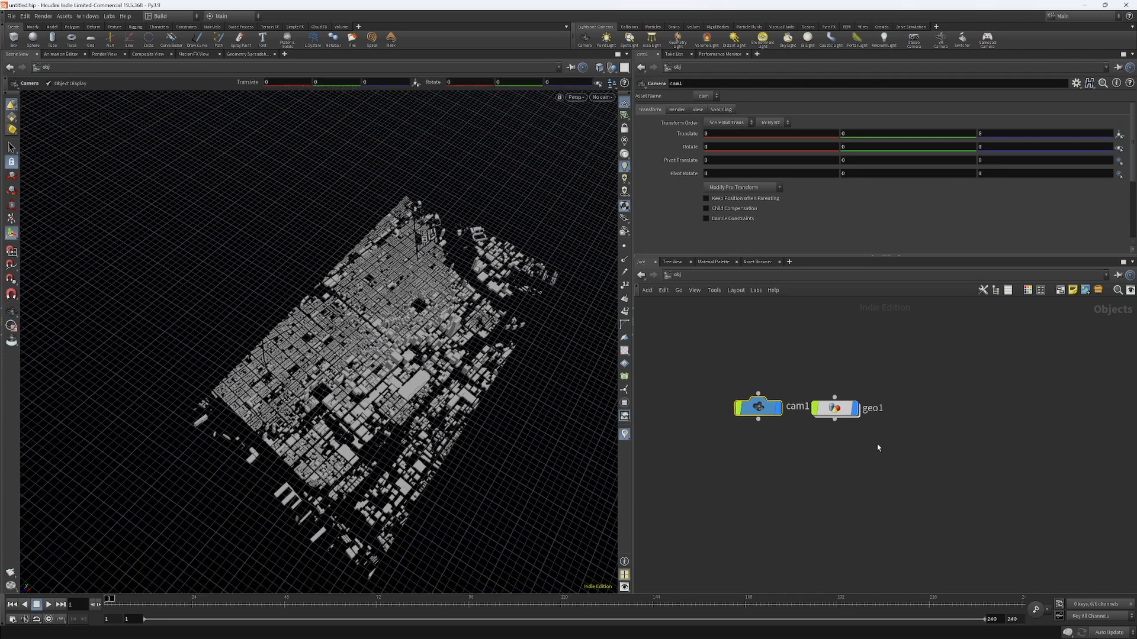
pyautogui.doubleClick(835, 408)
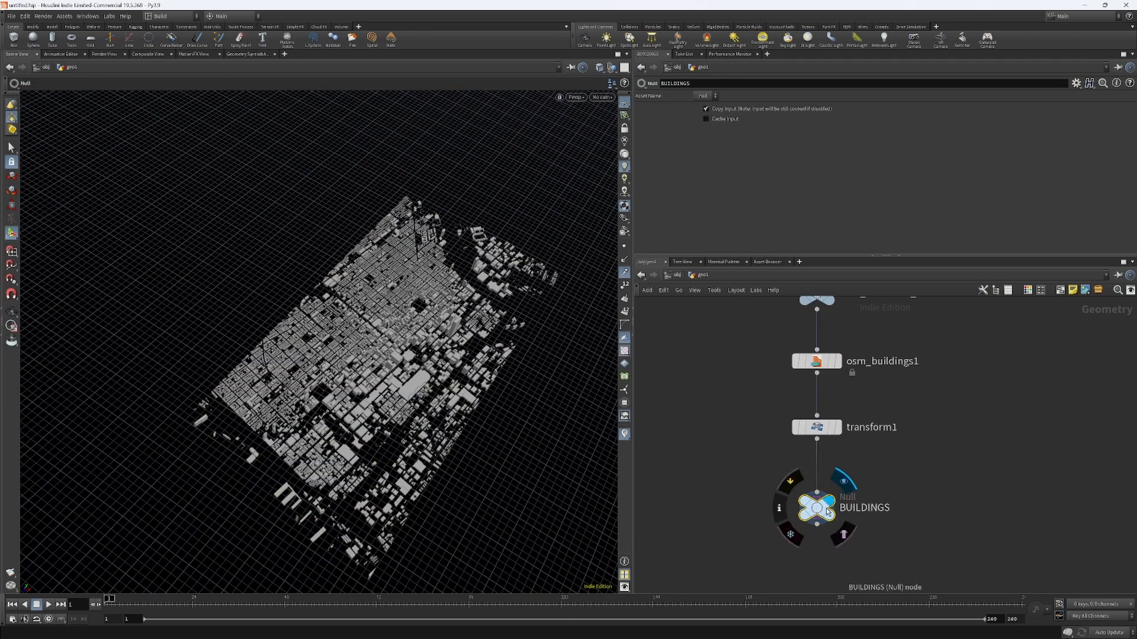
pyautogui.moveTo(819, 508); pyautogui.dragTo(819, 491)
pyautogui.moveTo(919, 473); pyautogui.dragTo(906, 418, button='middle')
pyautogui.press('Tab')
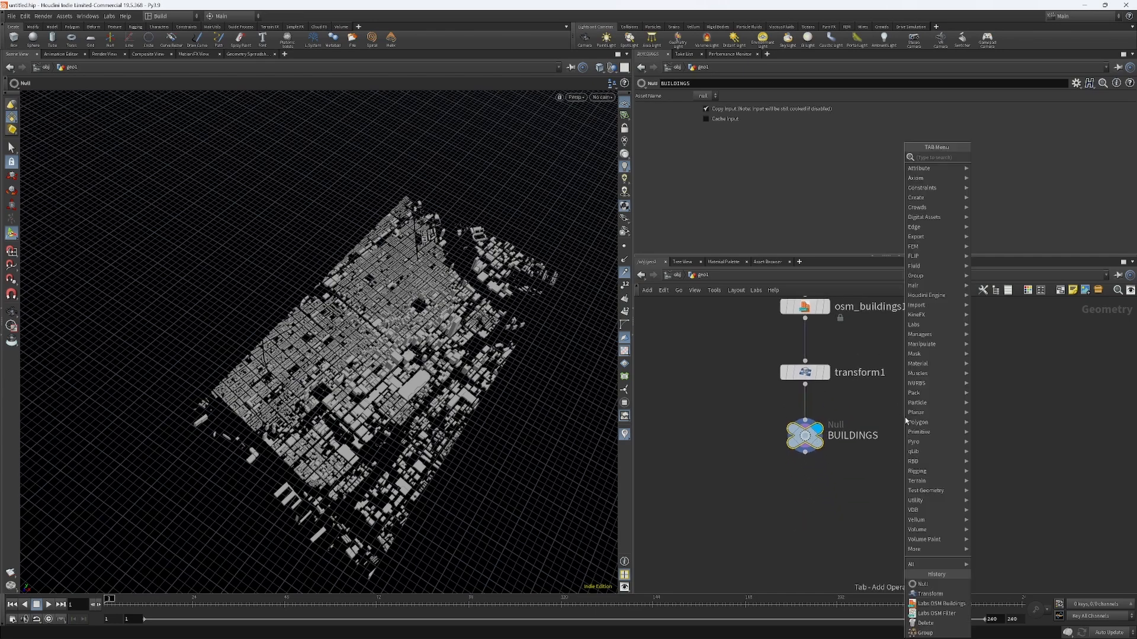
pyautogui.write('cen')
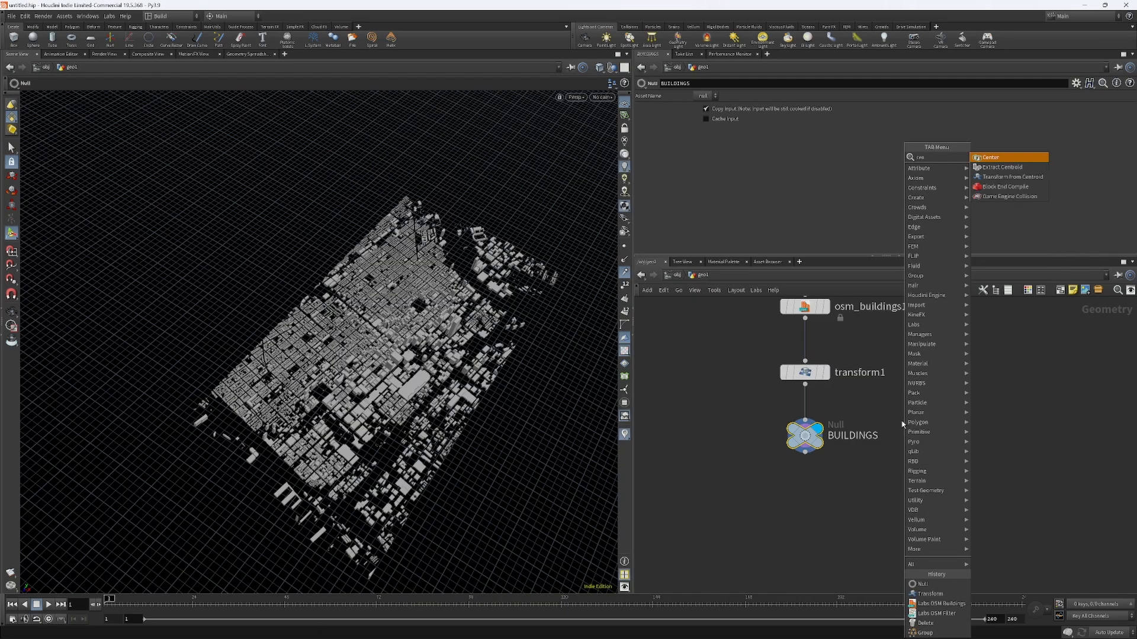
pyautogui.press('Return')
pyautogui.click(806, 403)
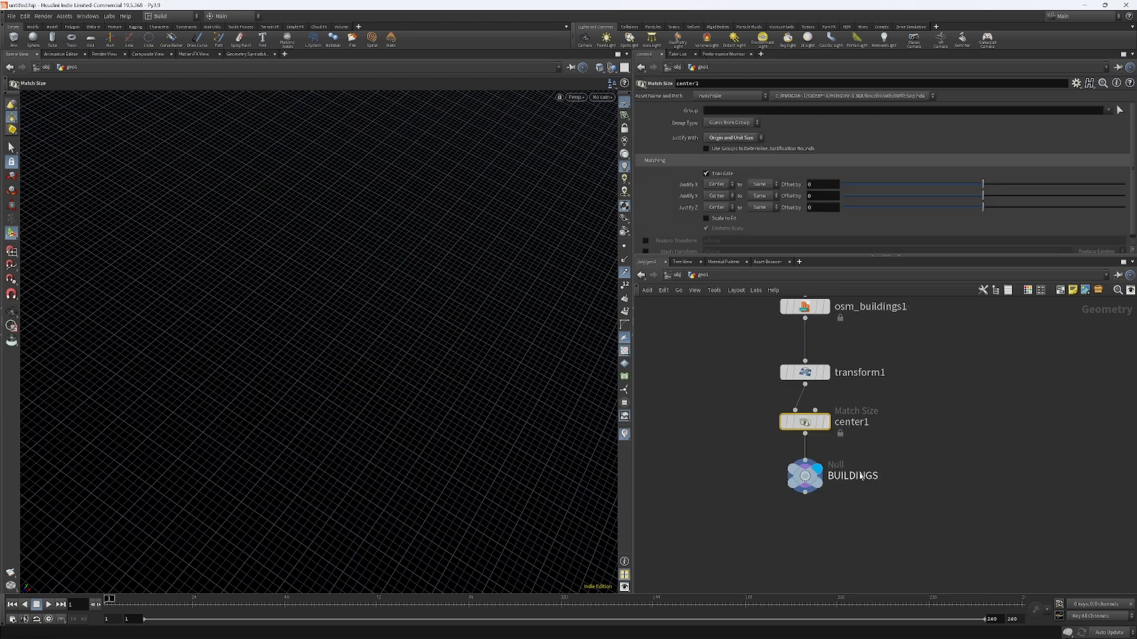
pyautogui.press('Escape')
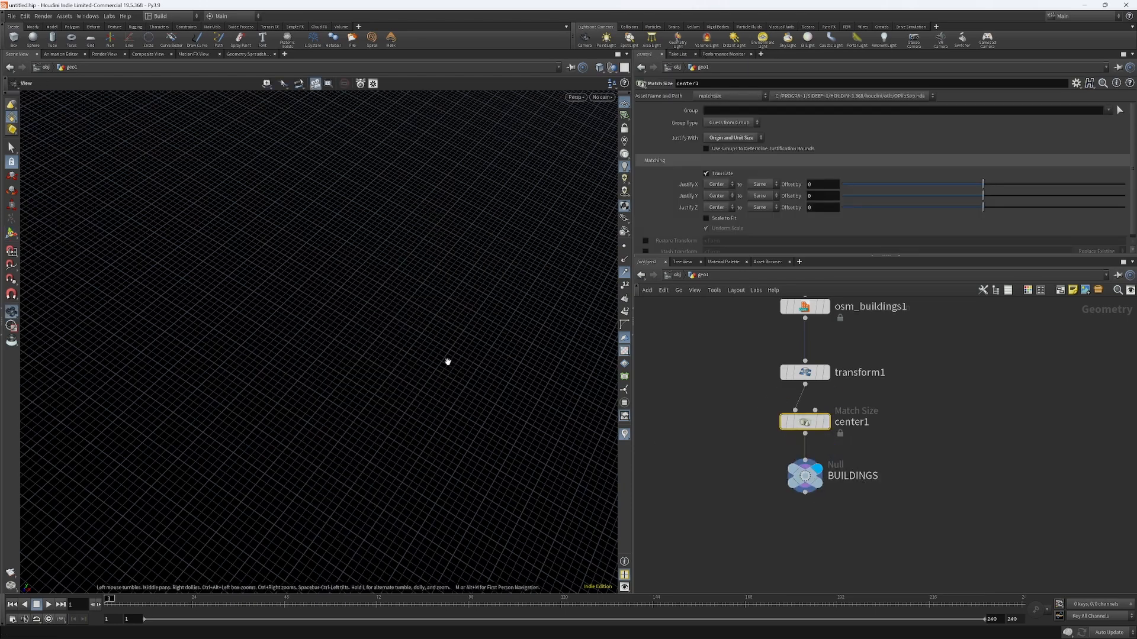
pyautogui.press('Return')
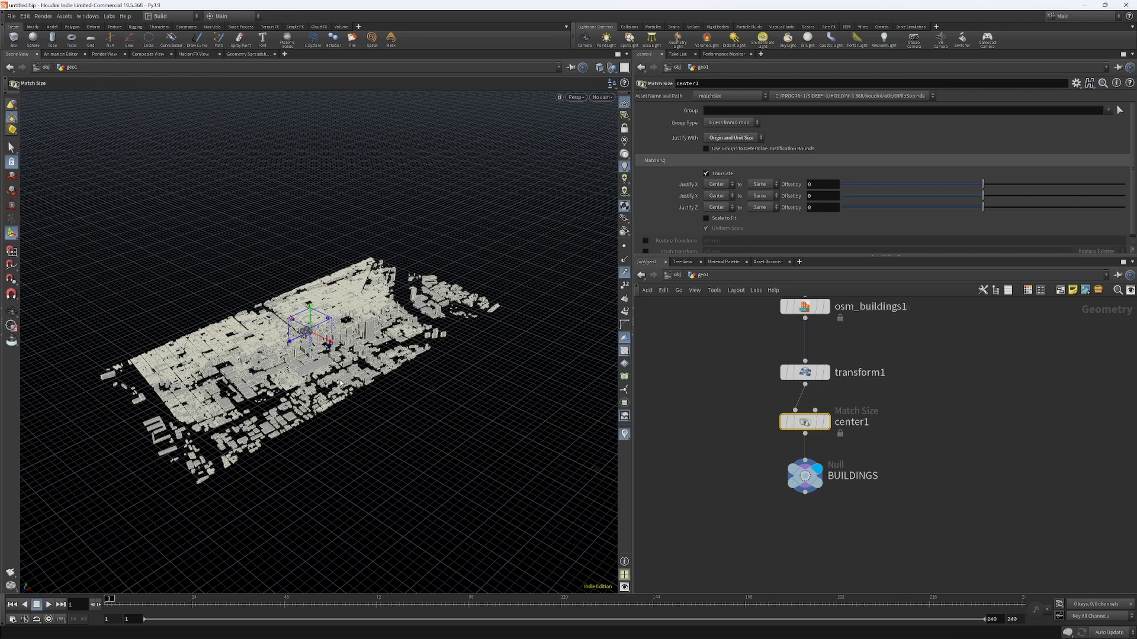
pyautogui.keyDown('alt'); pyautogui.moveTo(386, 416); pyautogui.dragTo(335, 378); pyautogui.keyUp('alt')
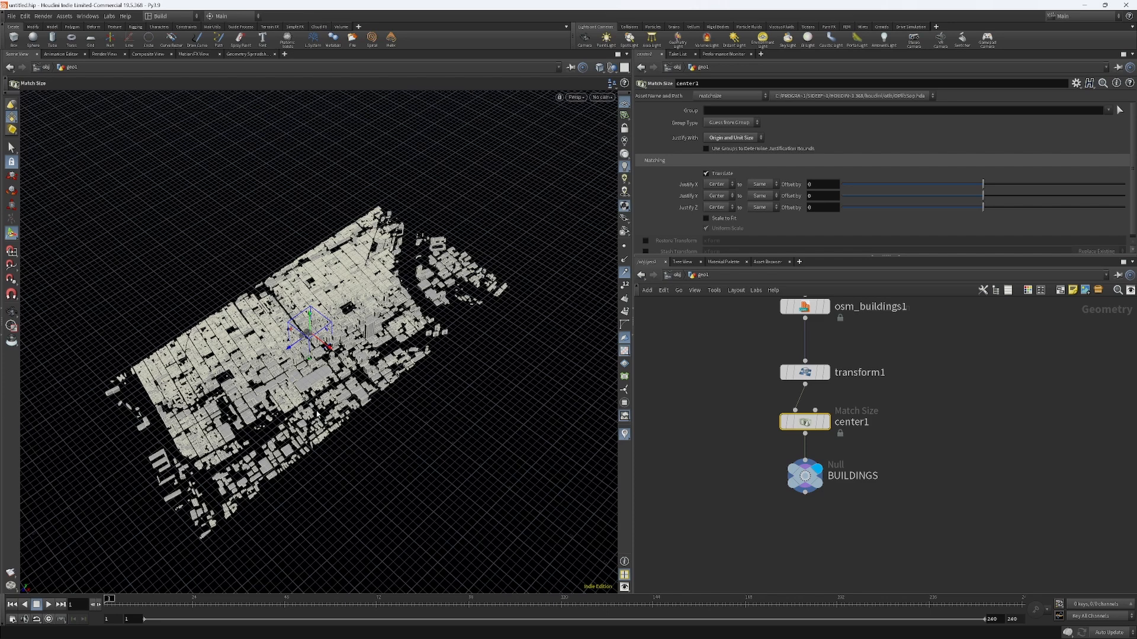
pyautogui.moveTo(290, 350); pyautogui.dragTo(240, 391)
pyautogui.hotkey('ctrl', 'z')
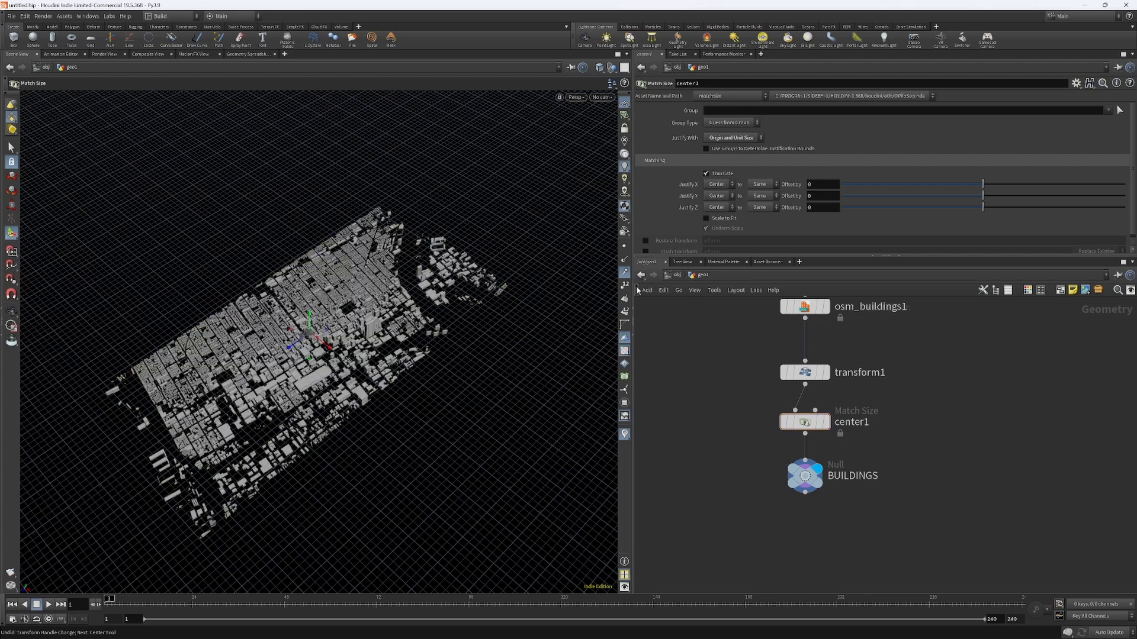
# Step: Return to the object level, select cam1 and set the viewport to look through it
pyautogui.click(673, 275)
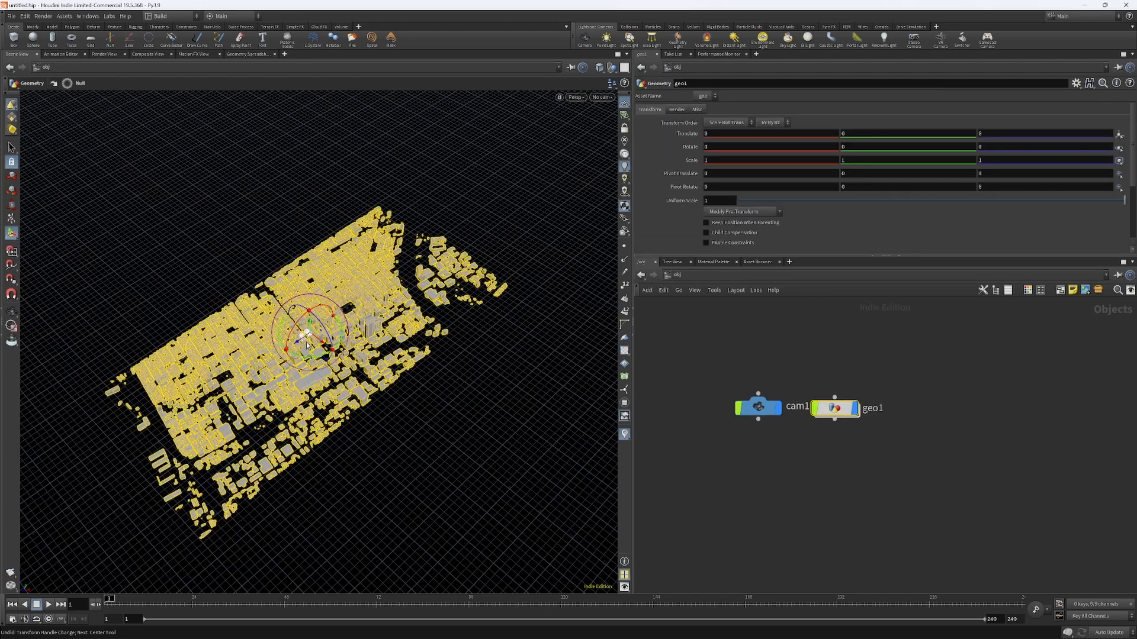
pyautogui.moveTo(305, 341); pyautogui.dragTo(340, 343)
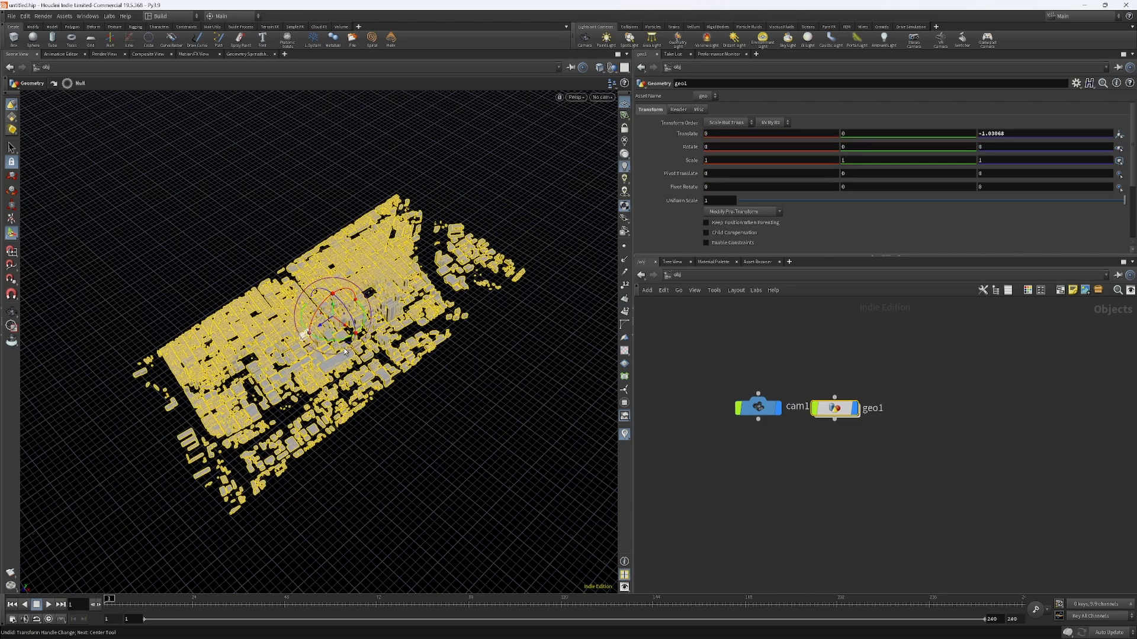
pyautogui.click(751, 406)
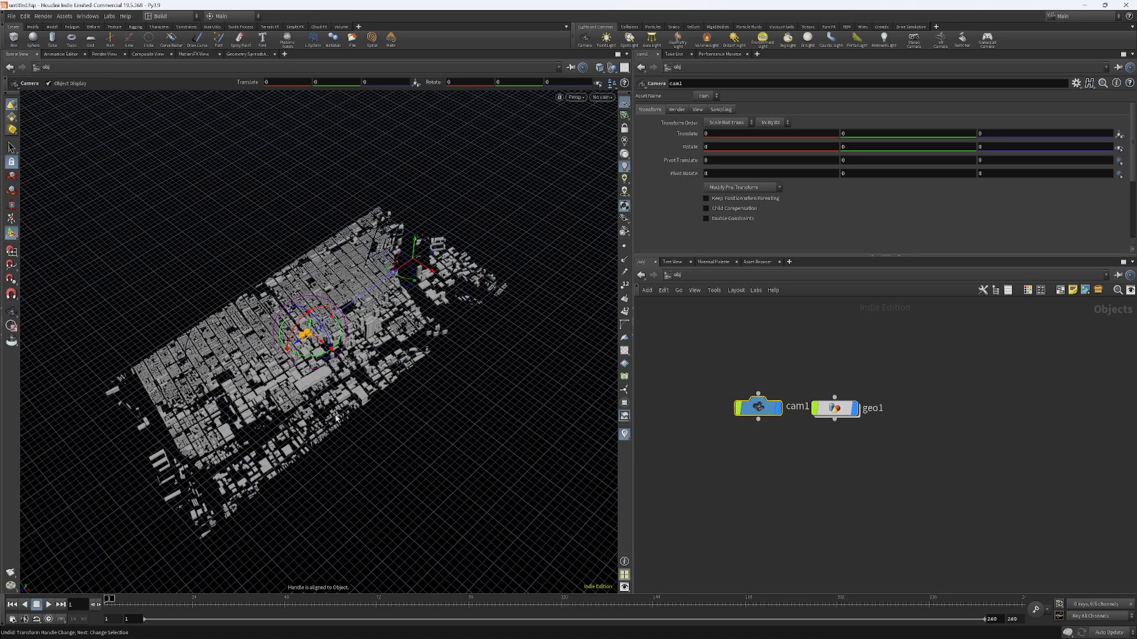
pyautogui.click(602, 98)
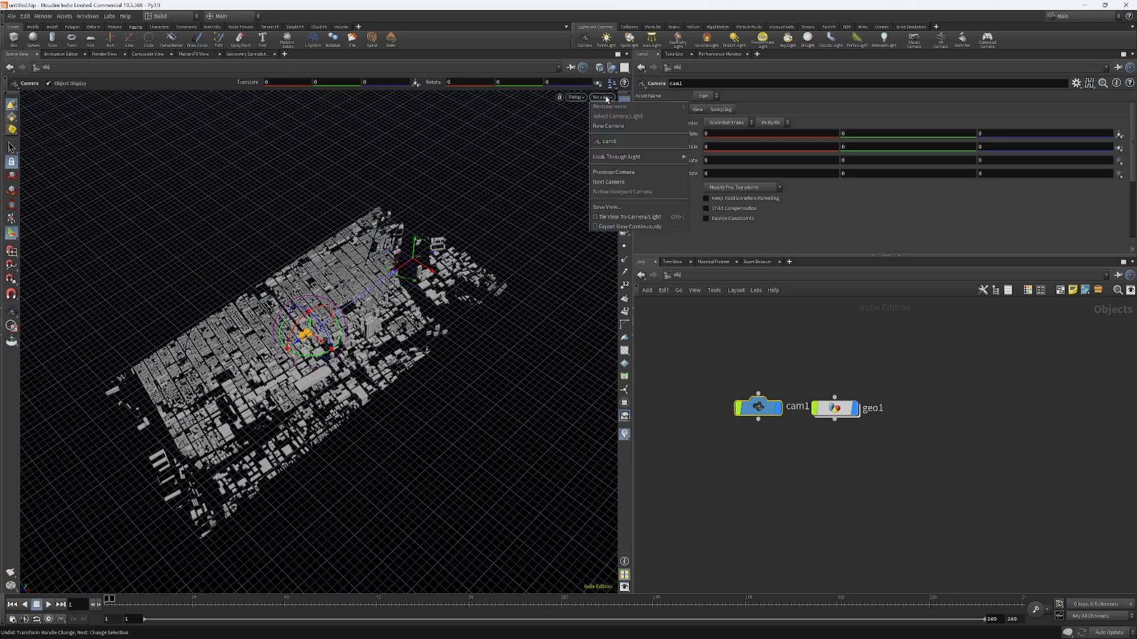
pyautogui.click(627, 141)
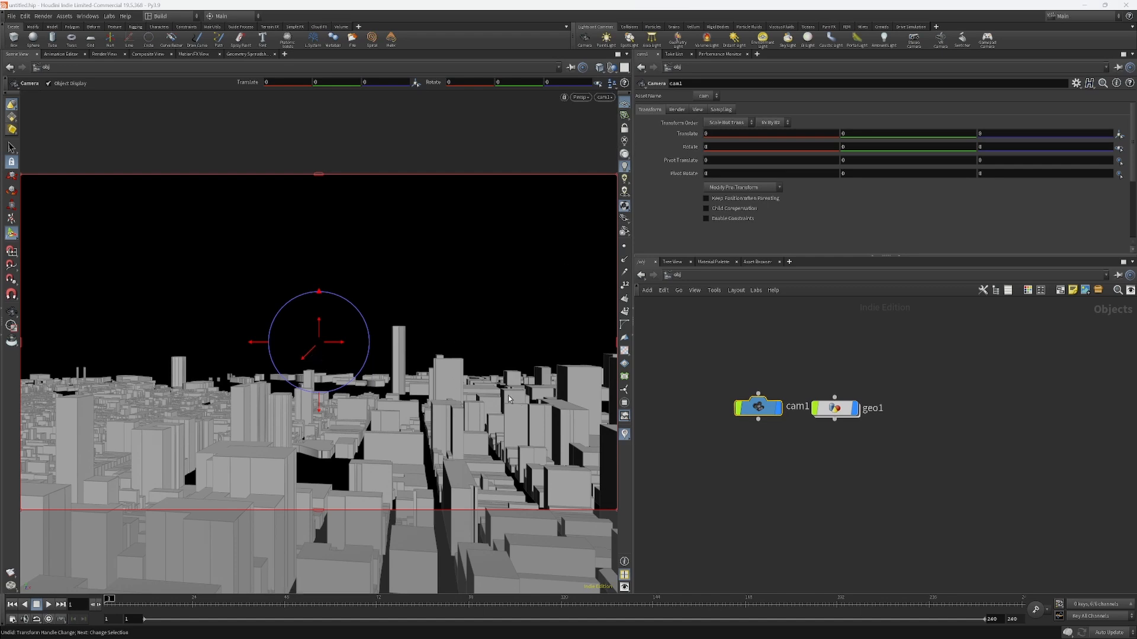
# Step: Move and rotate cam1 with its handles to frame the city skyline, rotated about 3.5 in X and -46.7 in Y
pyautogui.moveTo(272, 344); pyautogui.dragTo(251, 454)
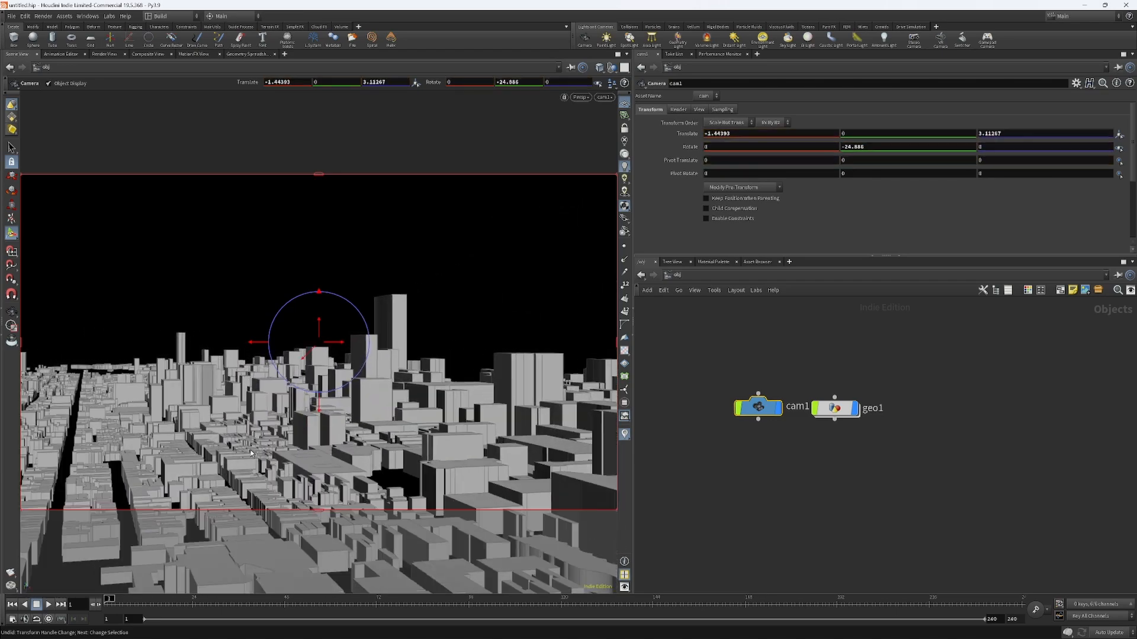
pyautogui.moveTo(316, 355); pyautogui.dragTo(398, 356)
pyautogui.moveTo(270, 344); pyautogui.dragTo(314, 388)
pyautogui.moveTo(262, 347); pyautogui.dragTo(439, 411)
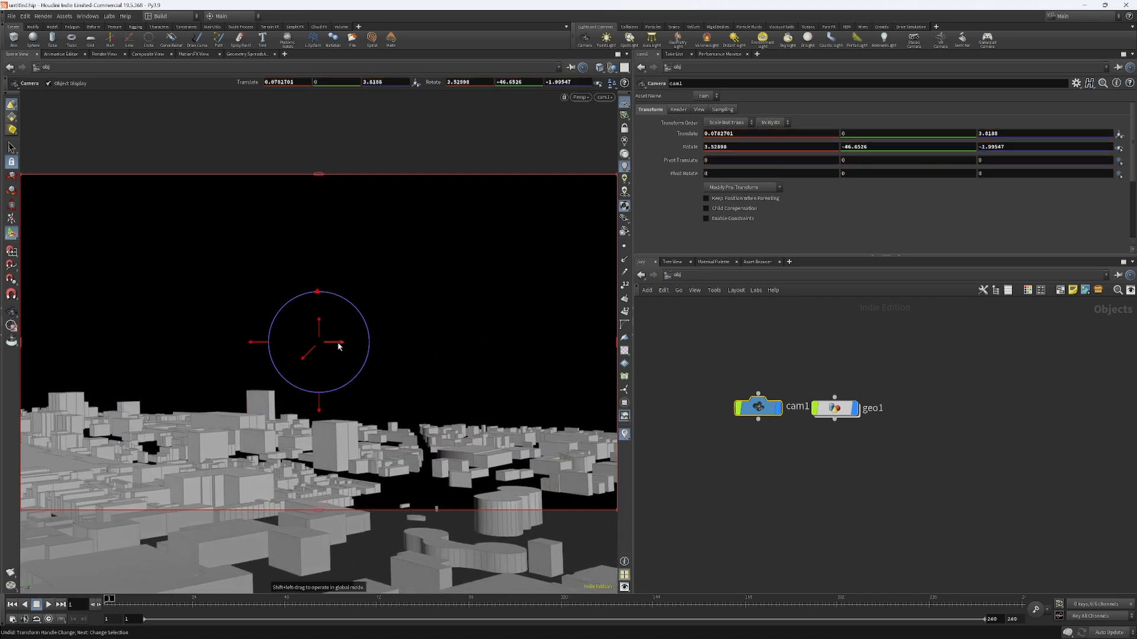
pyautogui.moveTo(338, 346); pyautogui.dragTo(75, 380)
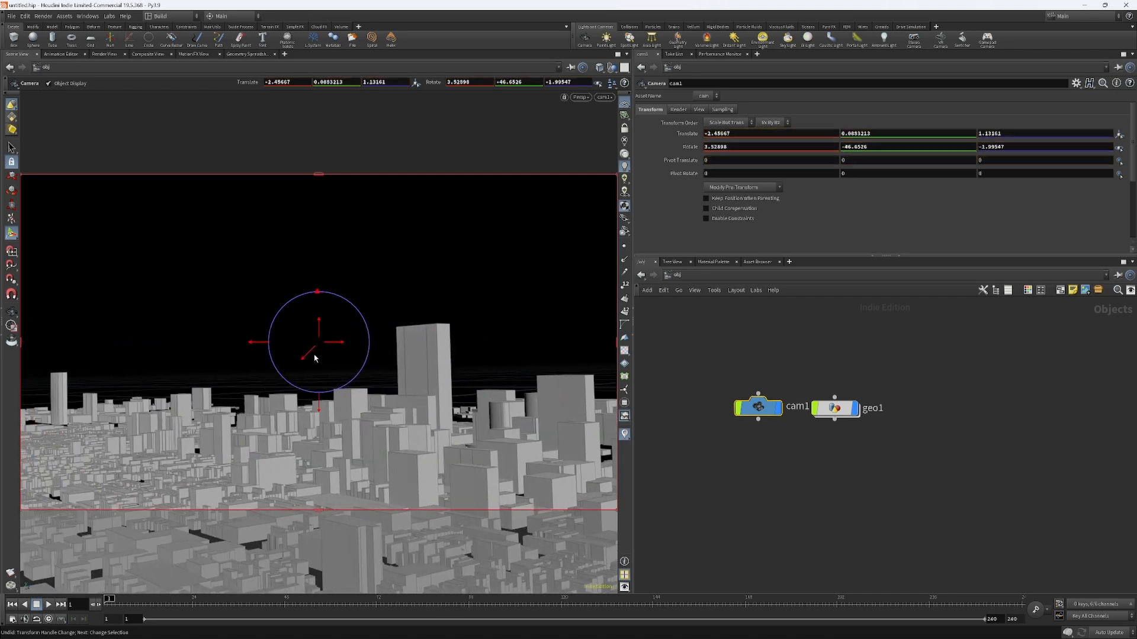
# Step: Reposition cam1 over the city to about -3.17, 0.37, -5.69, rotated about 177.2, -30.5, -178.0 degrees
pyautogui.moveTo(299, 362); pyautogui.dragTo(191, 478)
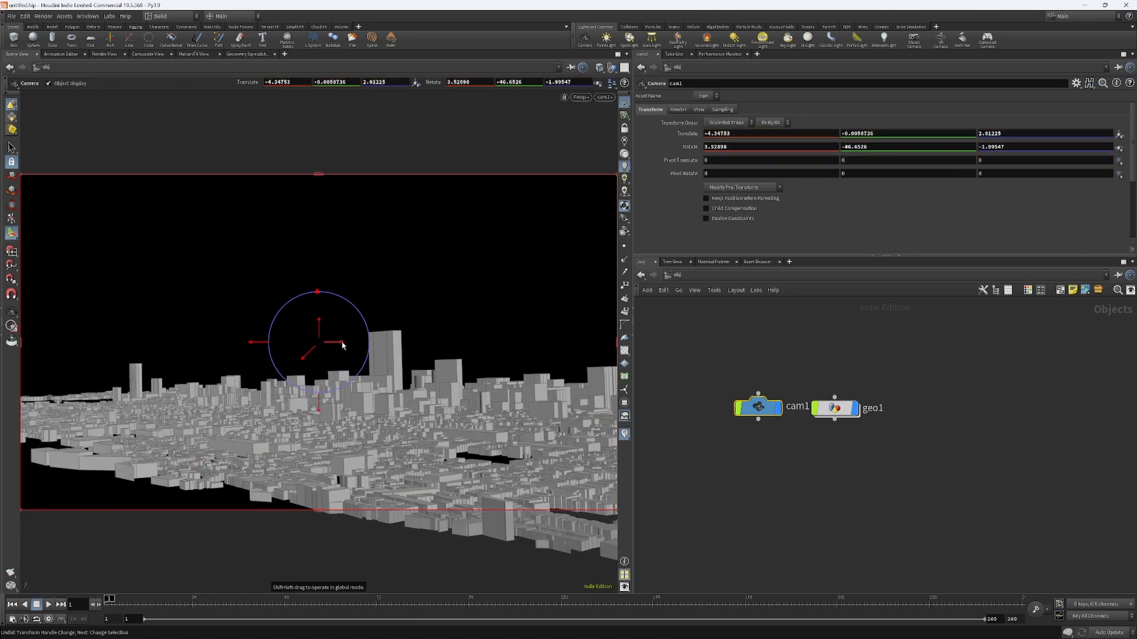
pyautogui.moveTo(343, 347); pyautogui.dragTo(51, 374)
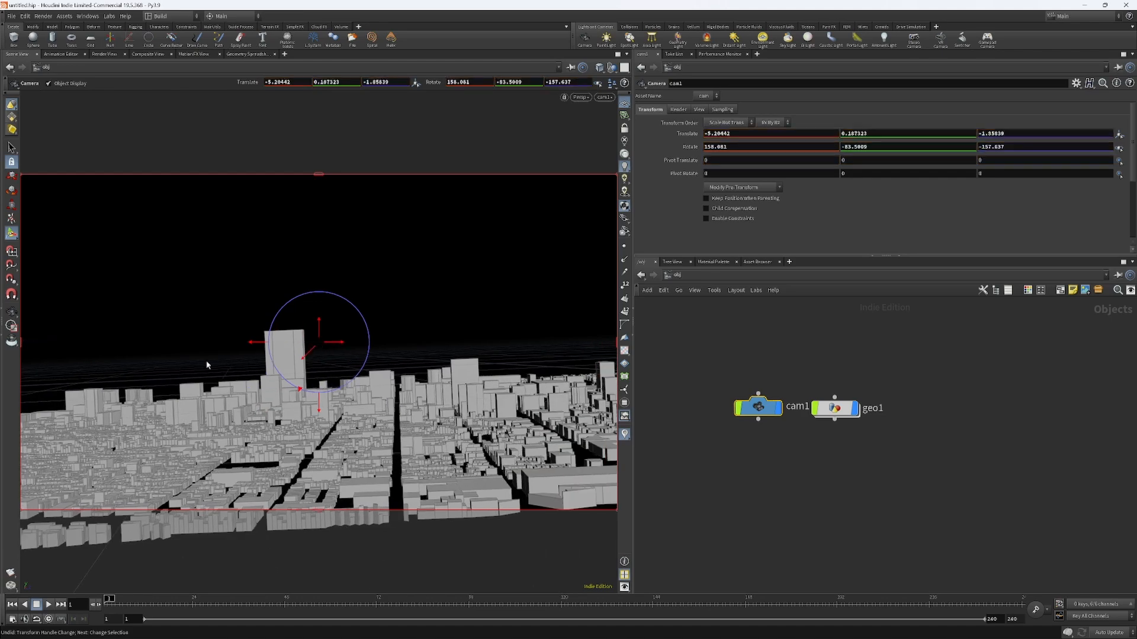
pyautogui.moveTo(249, 345); pyautogui.dragTo(137, 363)
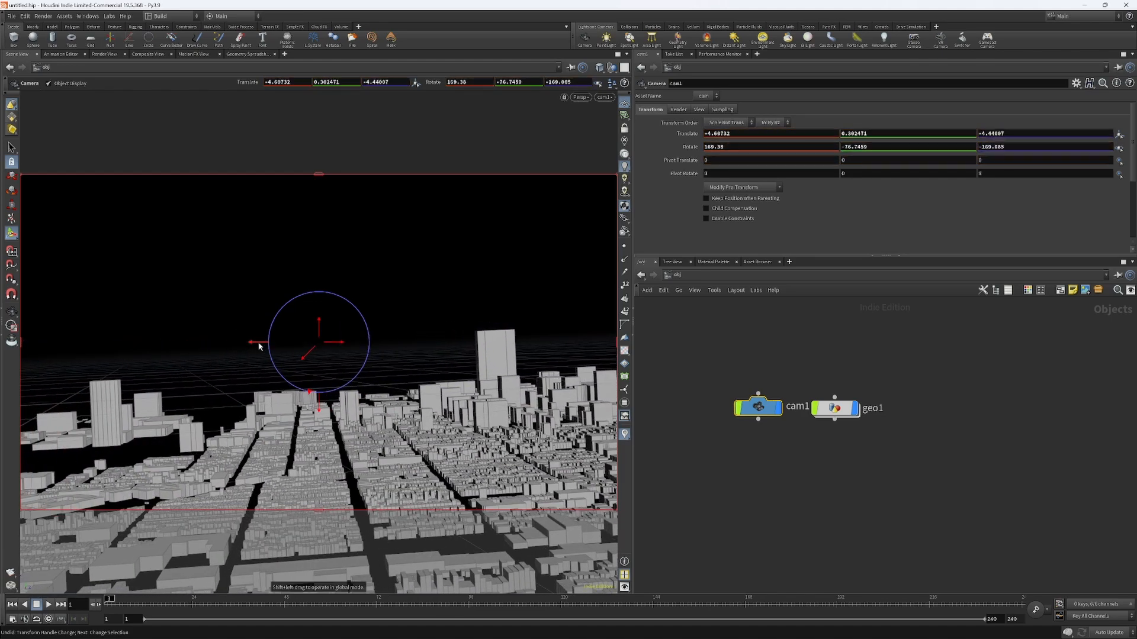
pyautogui.moveTo(259, 347); pyautogui.dragTo(490, 345)
pyautogui.moveTo(341, 345); pyautogui.dragTo(270, 346)
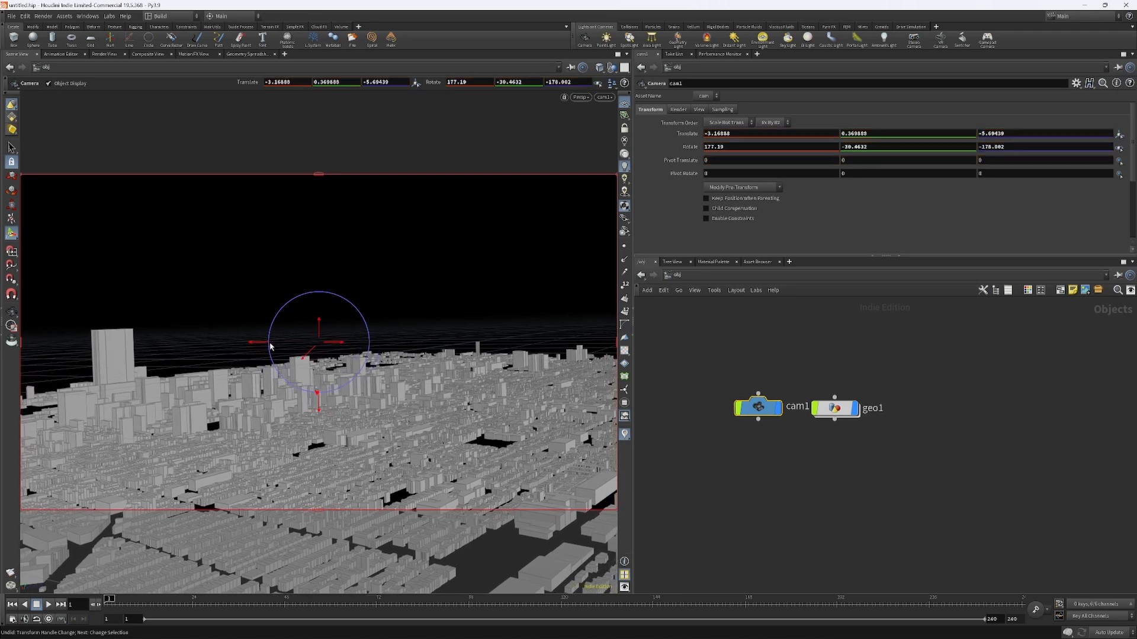
# Step: Move the cam1 and geo1 nodes apart in the object network, keeping their names
pyautogui.moveTo(763, 408); pyautogui.dragTo(725, 408)
pyautogui.doubleClick(764, 409)
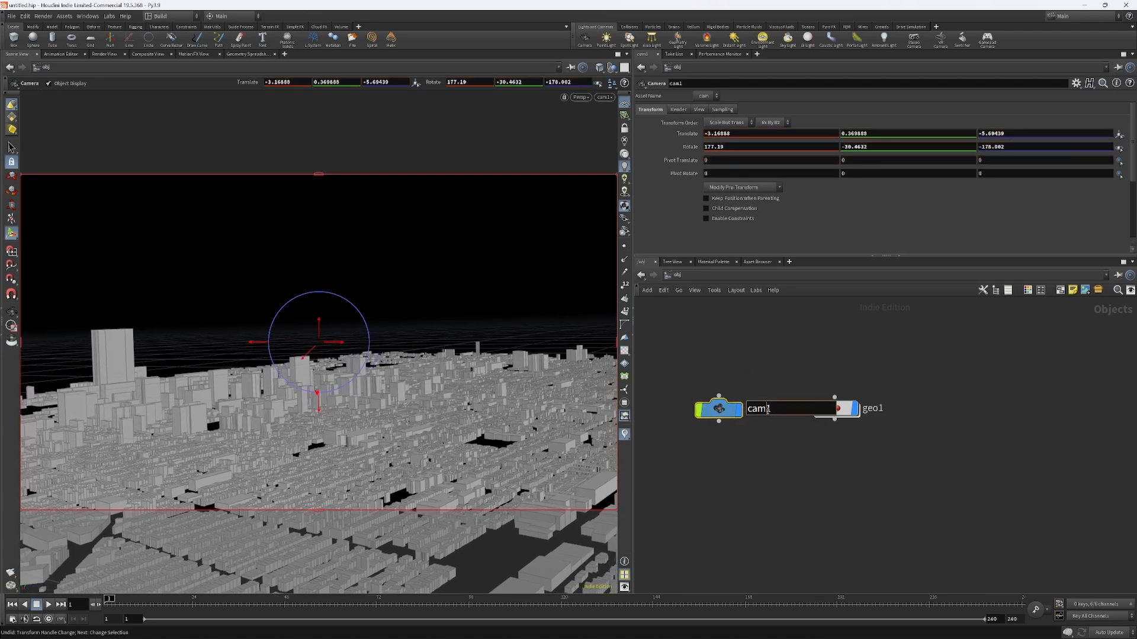
pyautogui.click(781, 414)
pyautogui.click(842, 434)
pyautogui.moveTo(836, 411); pyautogui.dragTo(849, 411)
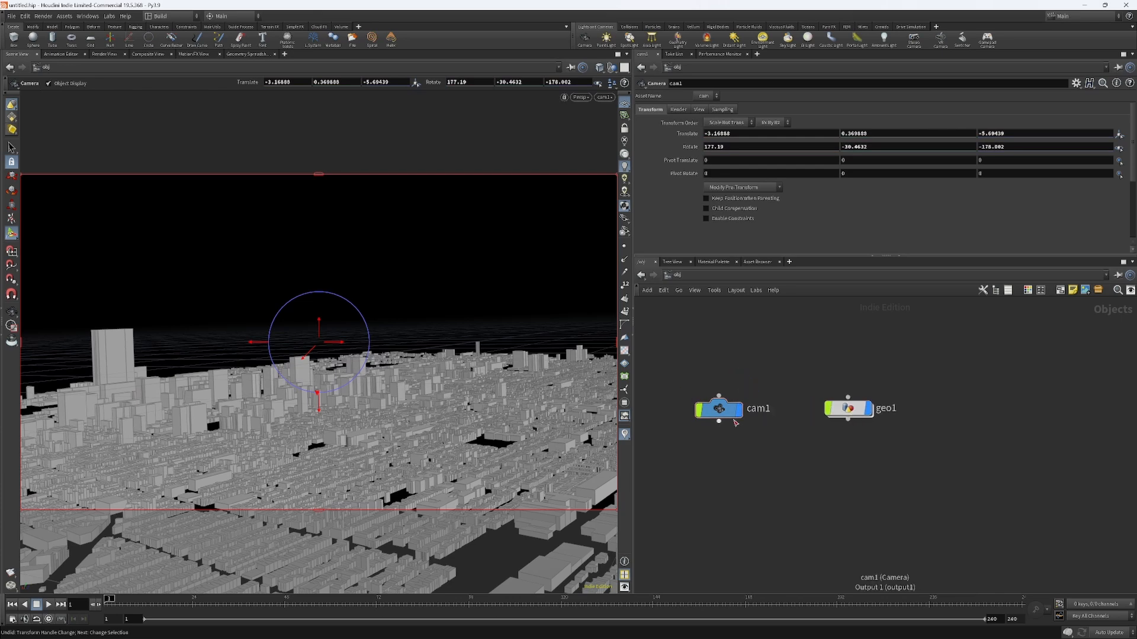
# Step: Inside geo1, add a Group Create node below the BUILDINGS null and connect it
pyautogui.doubleClick(848, 410)
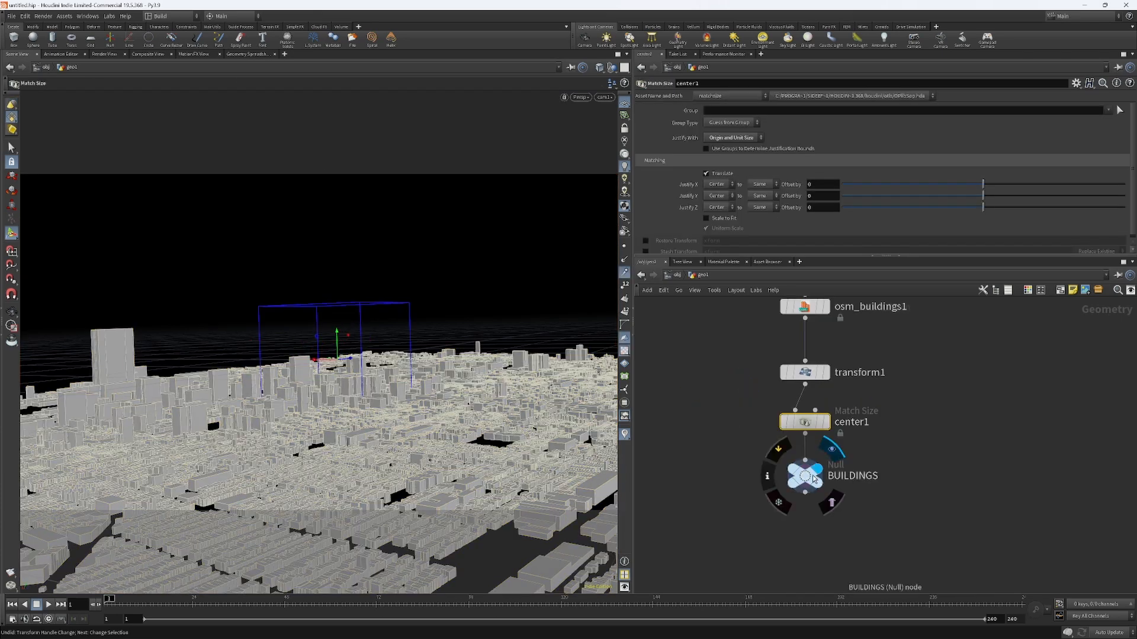
pyautogui.click(839, 488)
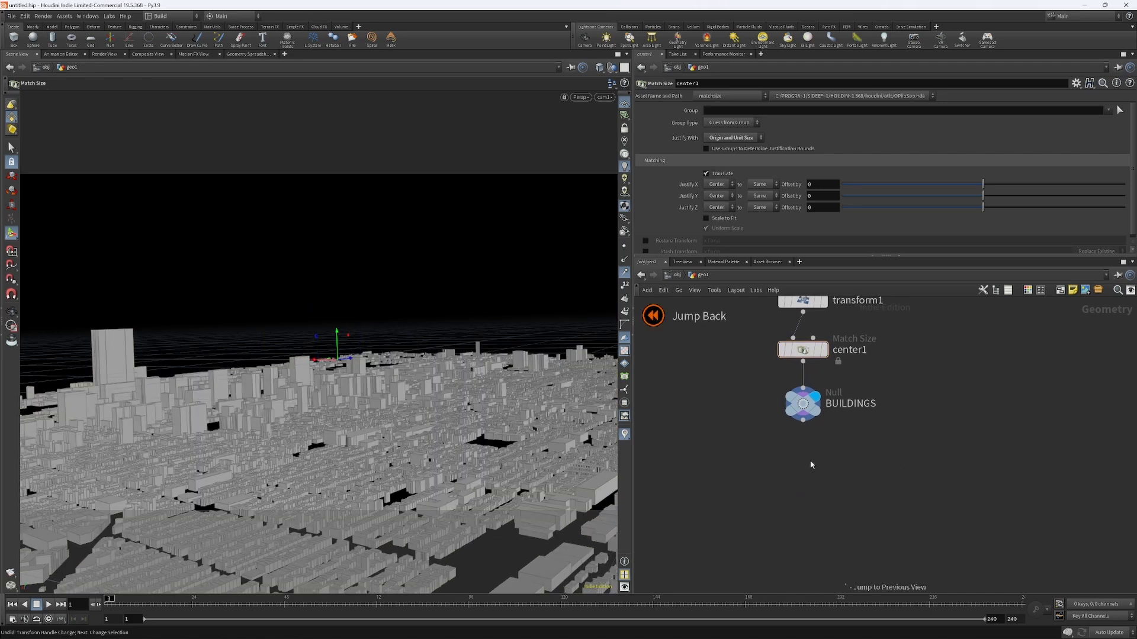
pyautogui.press('Tab')
pyautogui.write('gro')
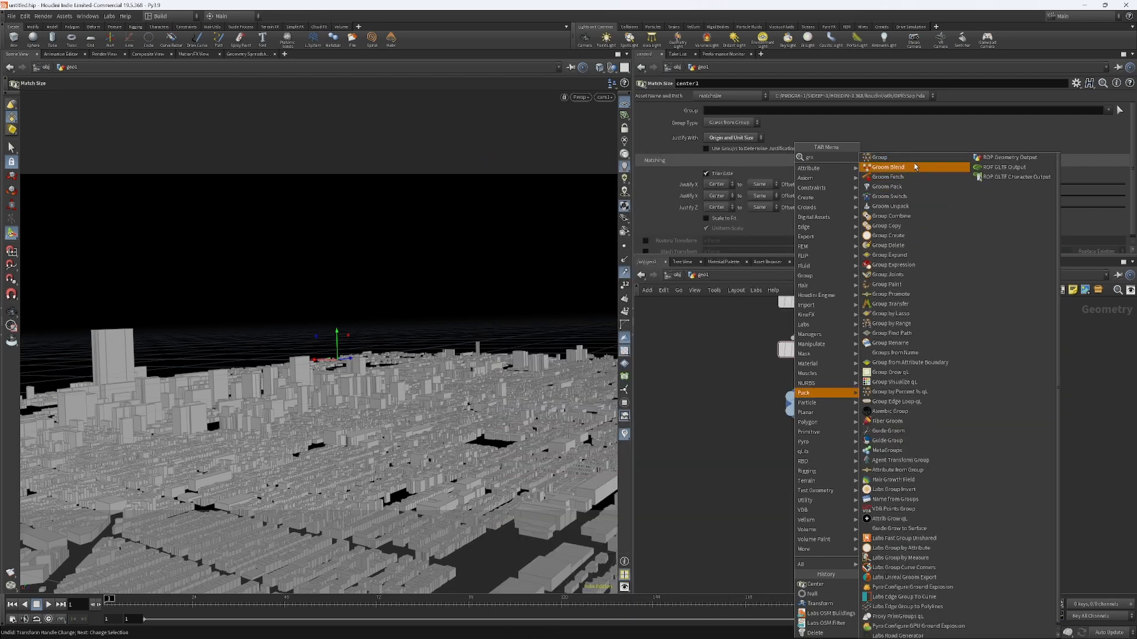
pyautogui.click(891, 235)
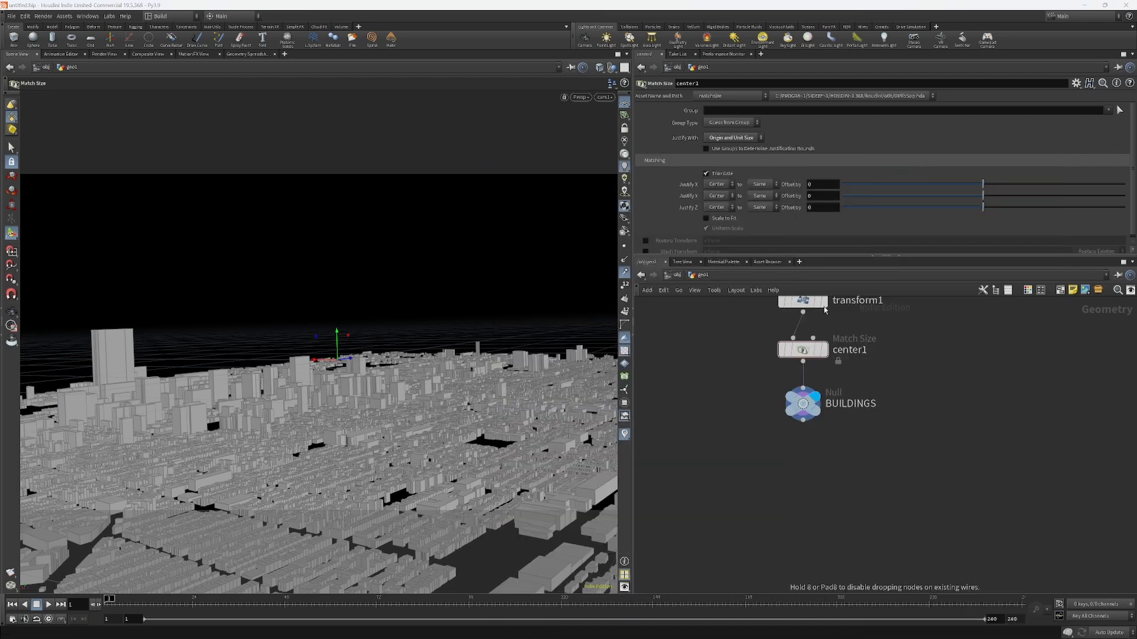
pyautogui.click(796, 458)
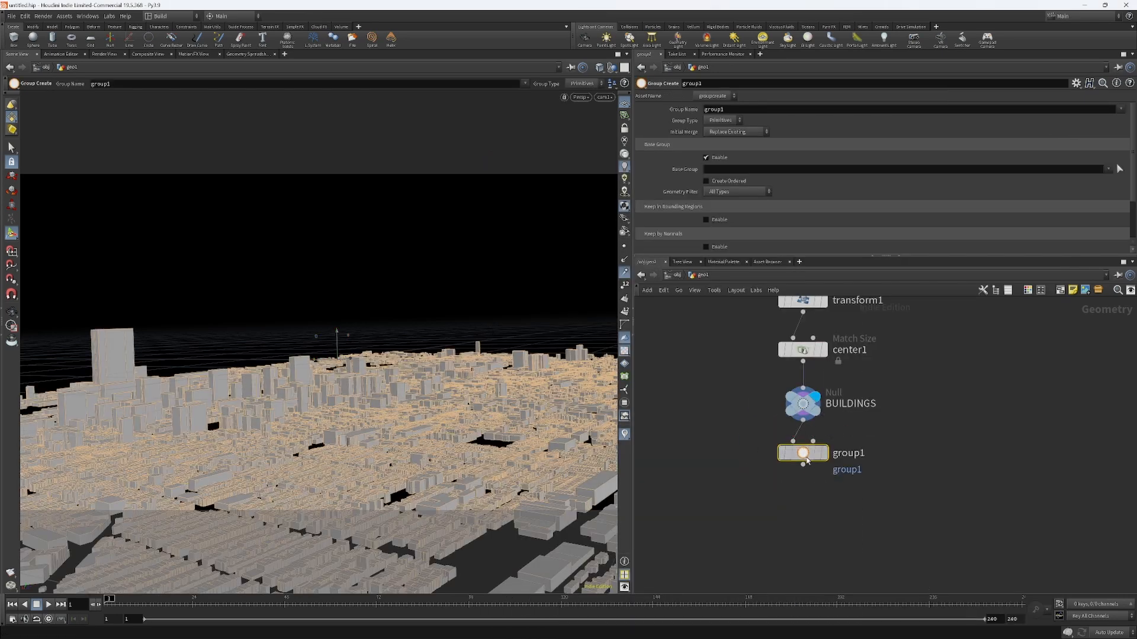
pyautogui.moveTo(797, 458); pyautogui.dragTo(797, 469)
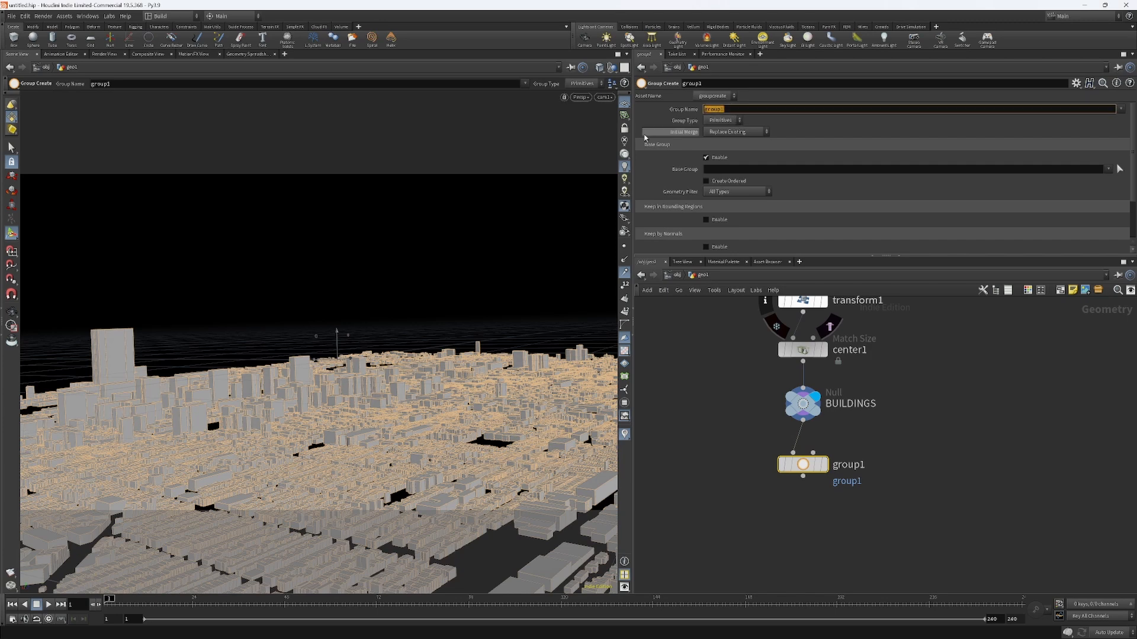
# Step: Name the new primitive group cullBackface and display the Group Create node
pyautogui.write('cullBackface')
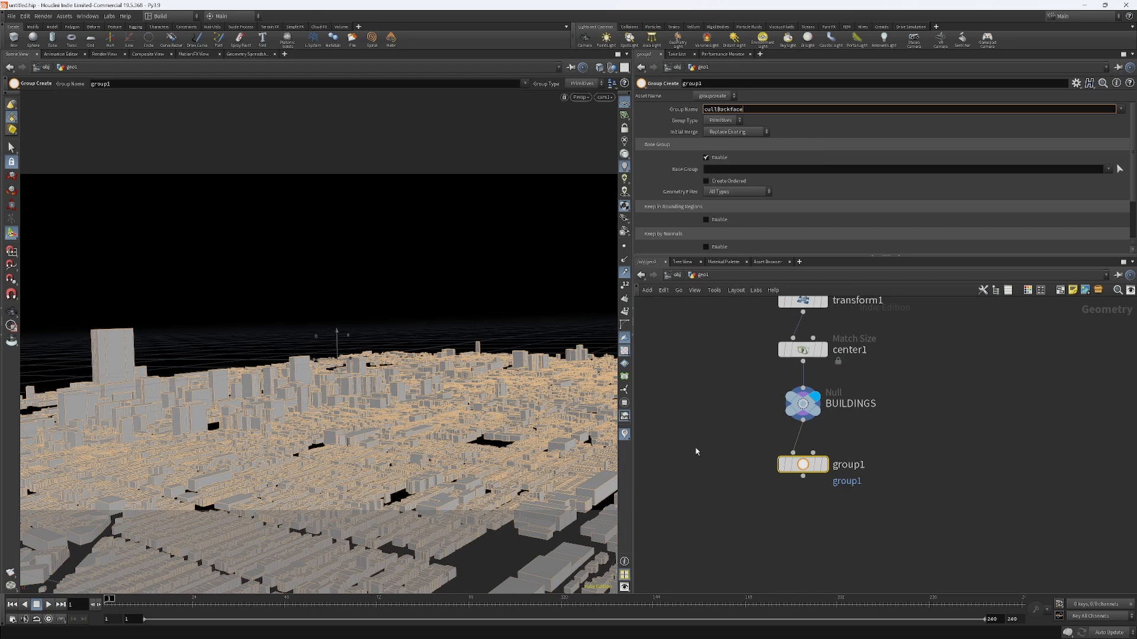
pyautogui.press('Return')
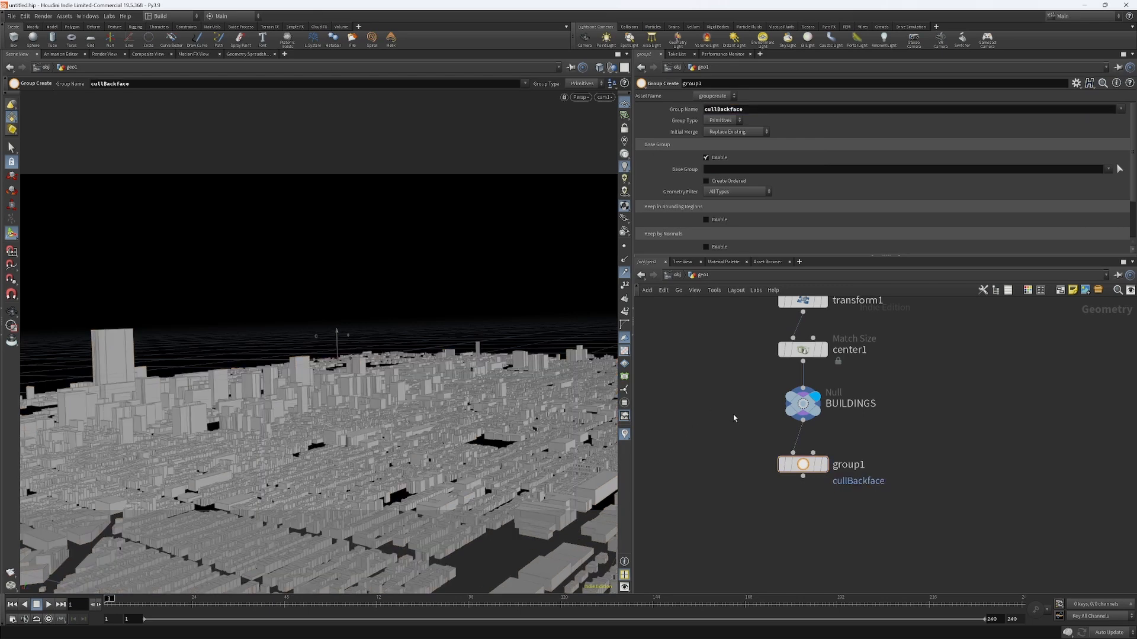
pyautogui.click(822, 468)
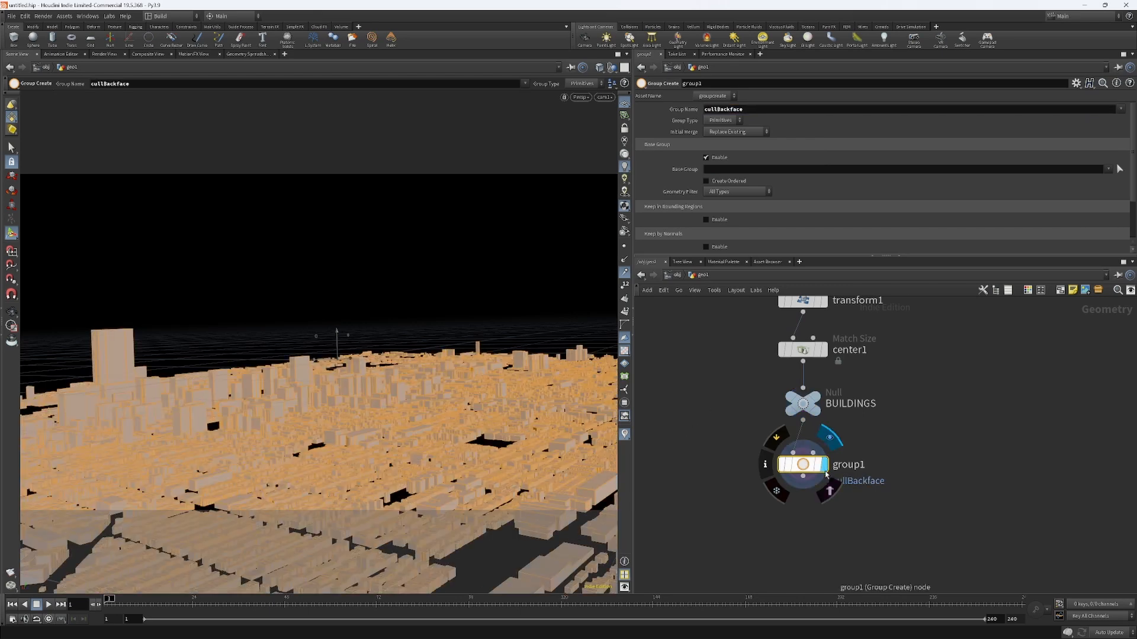
# Step: Enable Keep by Normals on the group node and try "../../cam1/" as its Backface from object
pyautogui.scroll(-2, 715, 206)
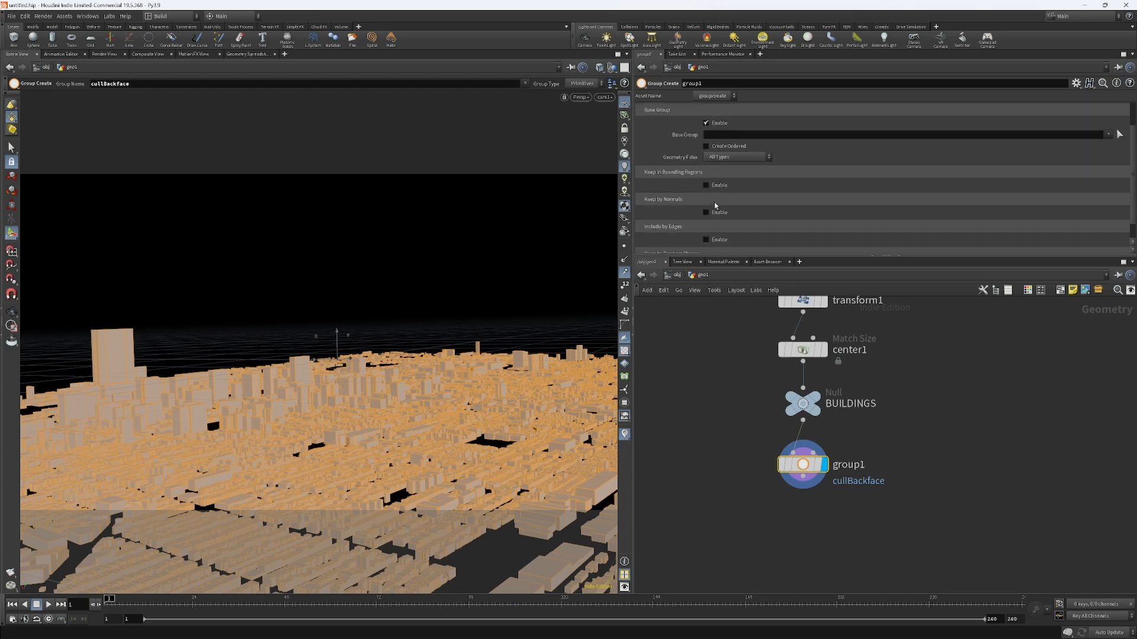
pyautogui.click(706, 212)
pyautogui.scroll(-2, 711, 201)
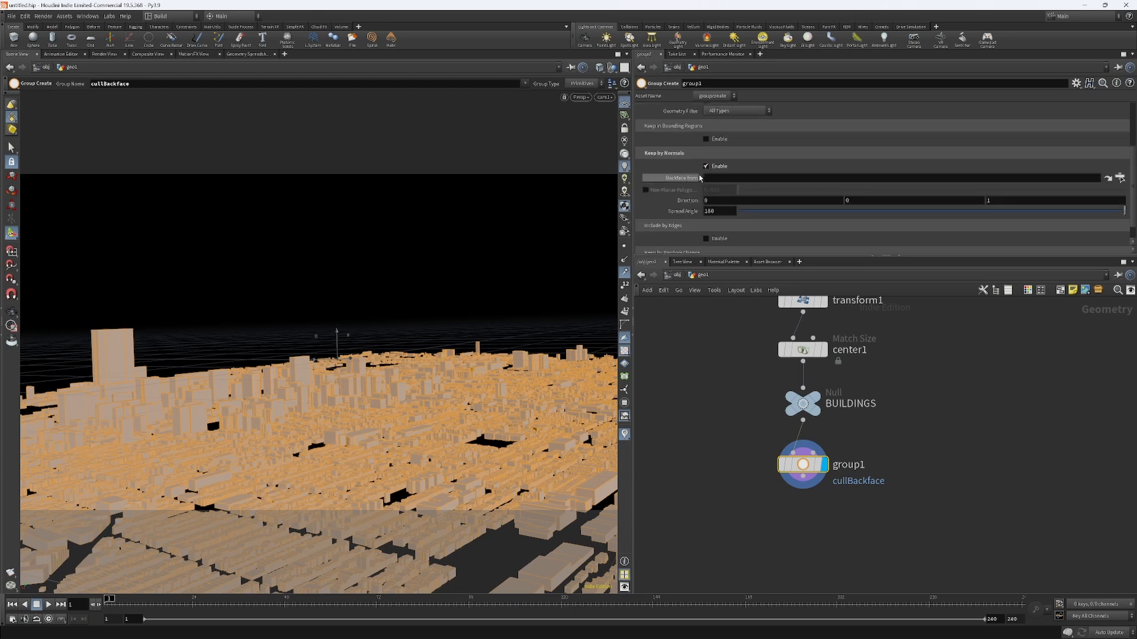
pyautogui.click(730, 178)
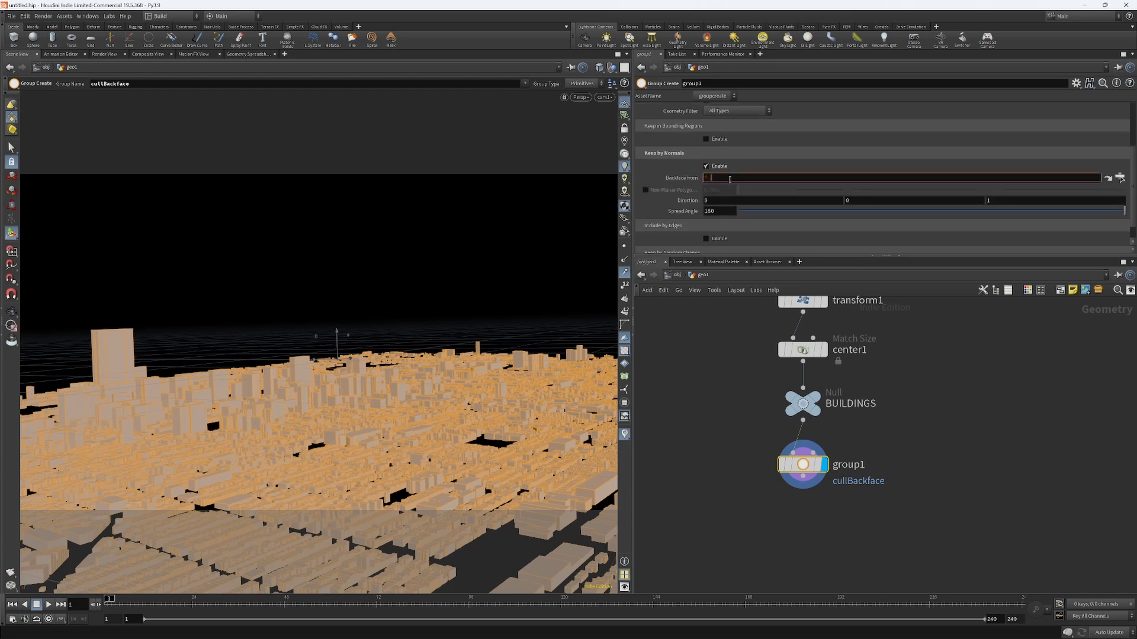
pyautogui.write('../../cam1/')
pyautogui.press('Return')
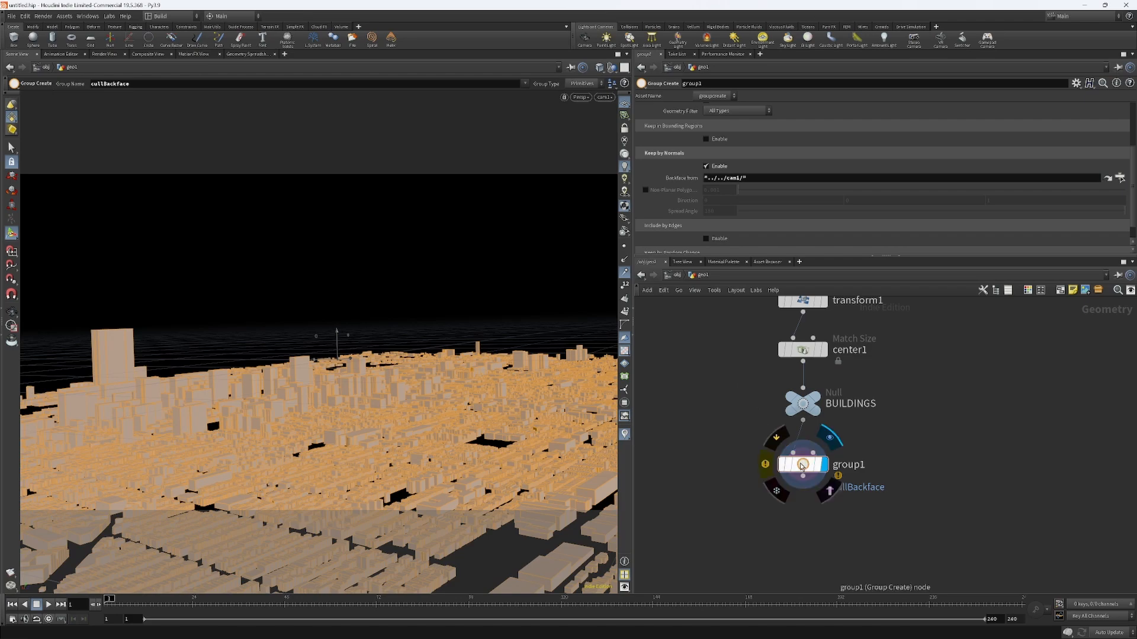
# Step: Check the group node's warning and examine the cam1 node at object level for the correct reference
pyautogui.click(772, 464)
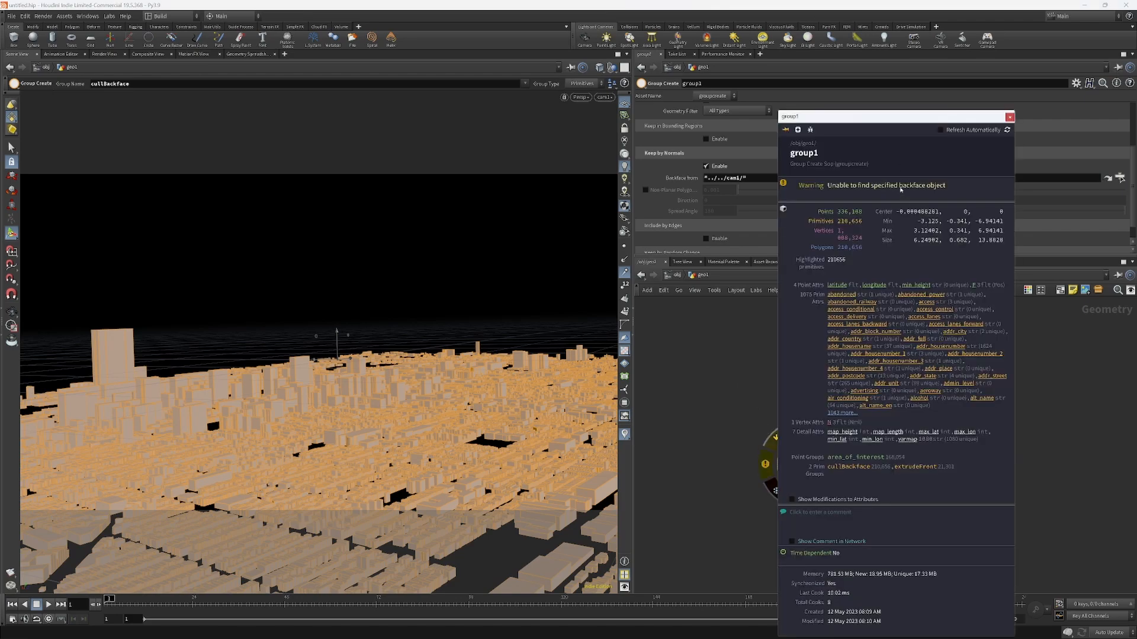
pyautogui.click(1009, 116)
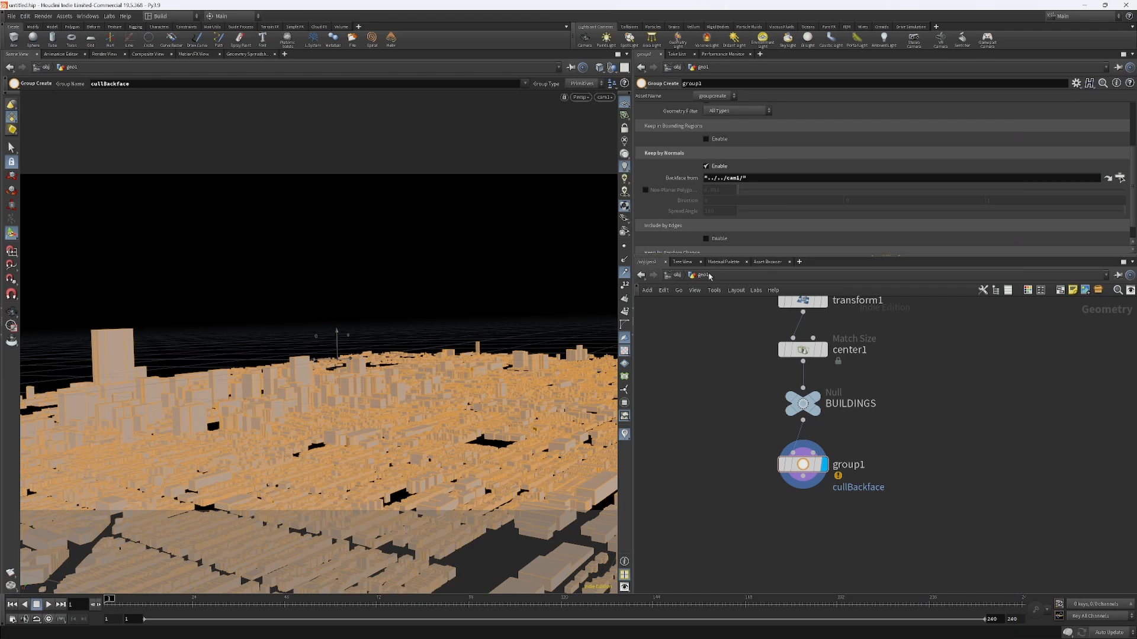
pyautogui.click(677, 276)
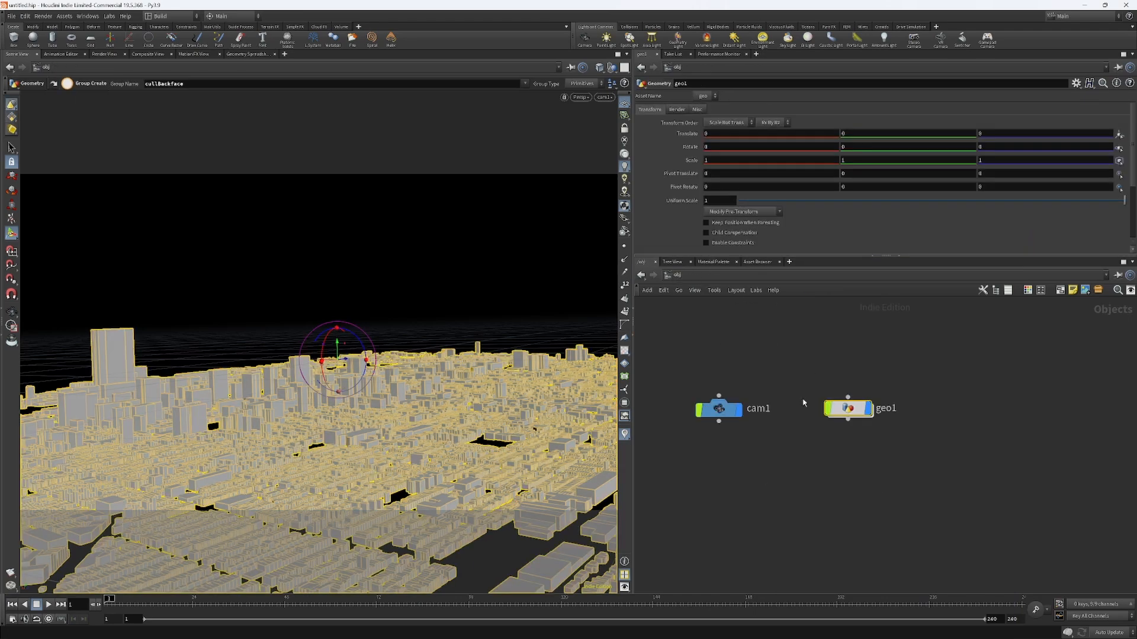
pyautogui.click(719, 408)
pyautogui.rightClick(719, 408)
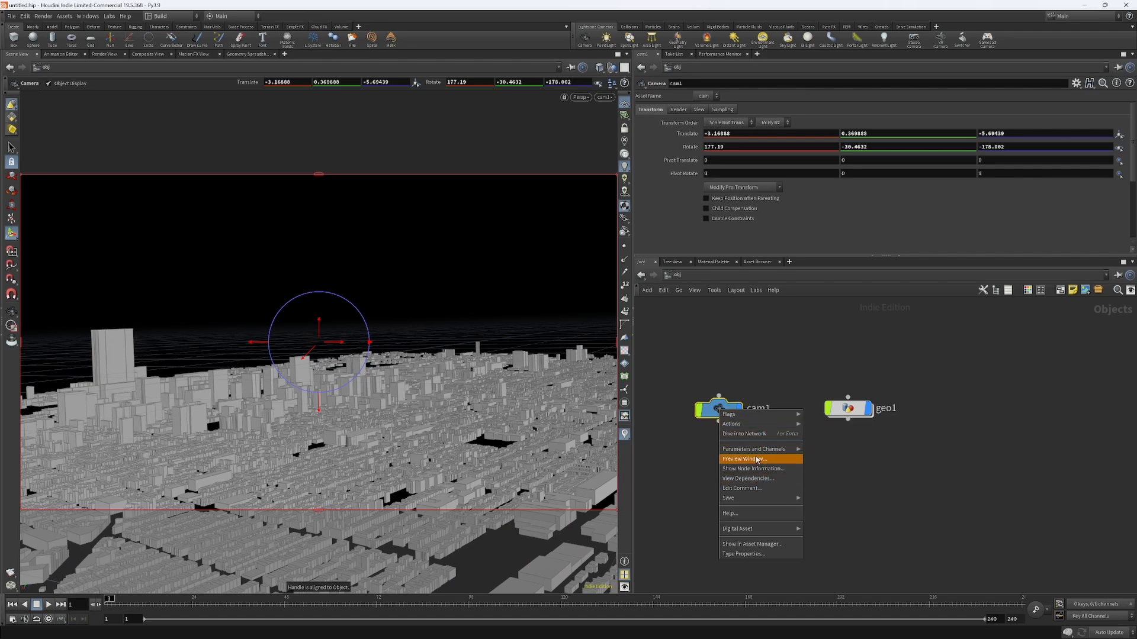
pyautogui.click(688, 335)
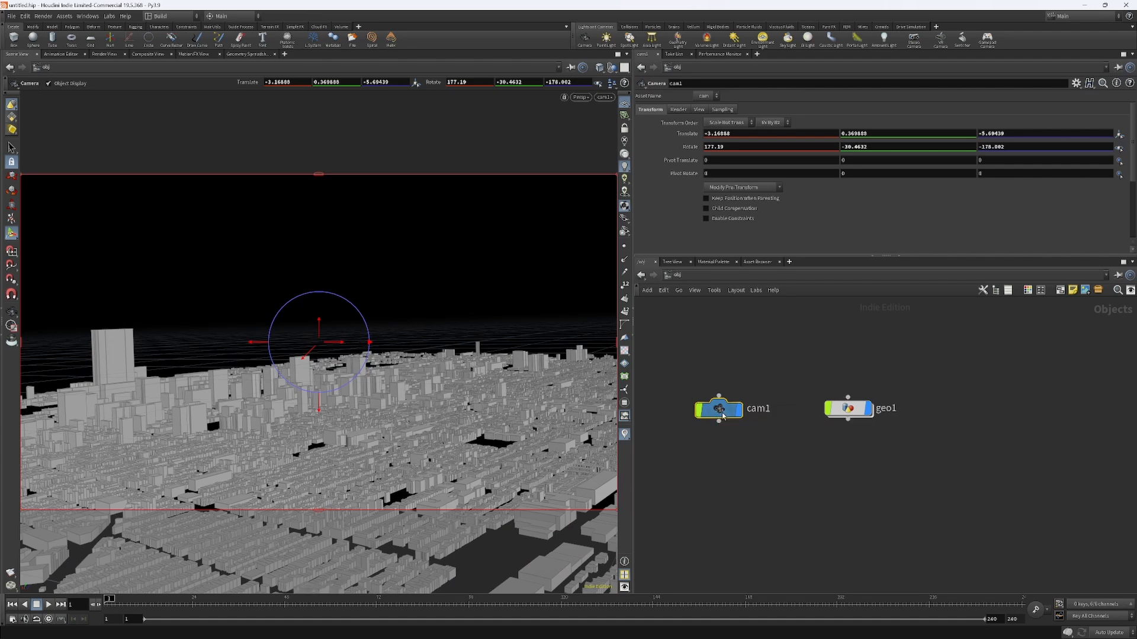
pyautogui.moveTo(719, 408); pyautogui.dragTo(736, 403)
# Step: Back inside geo1, set the group node's Backface from reference to ../../cam1 by choosing the camera
pyautogui.doubleClick(843, 413)
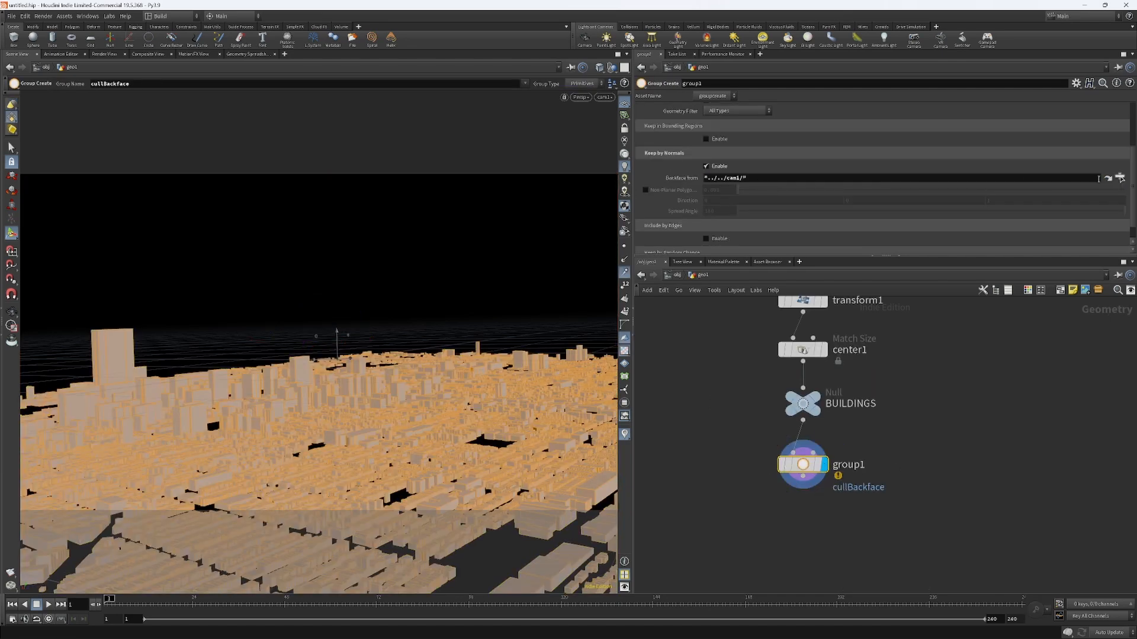
pyautogui.click(1119, 178)
pyautogui.doubleClick(1059, 133)
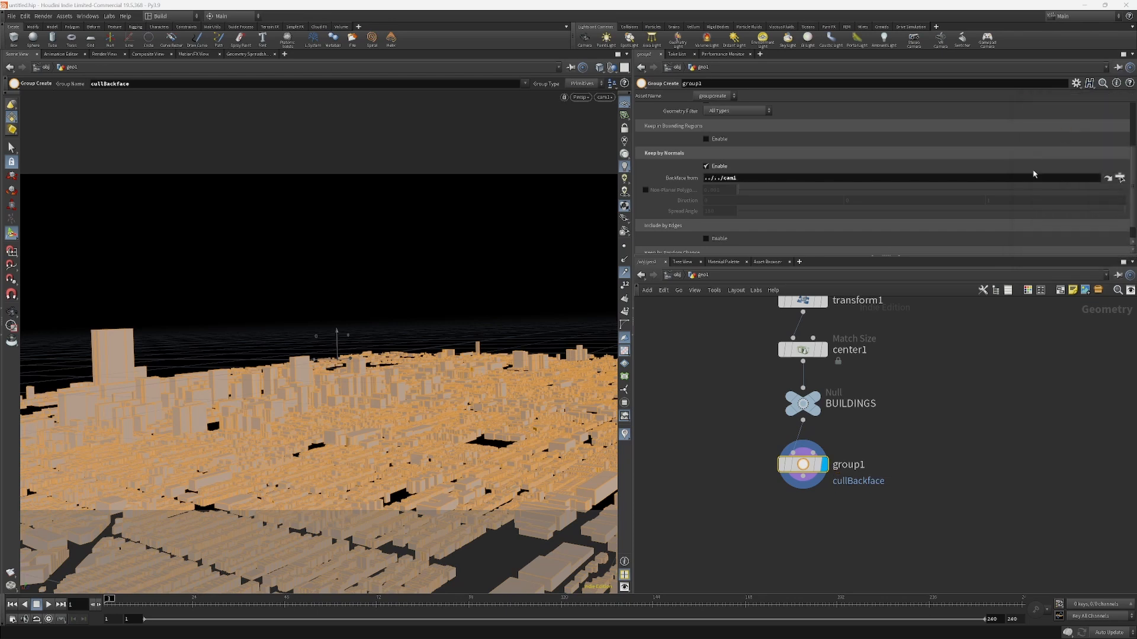
pyautogui.click(755, 177)
pyautogui.press('Return')
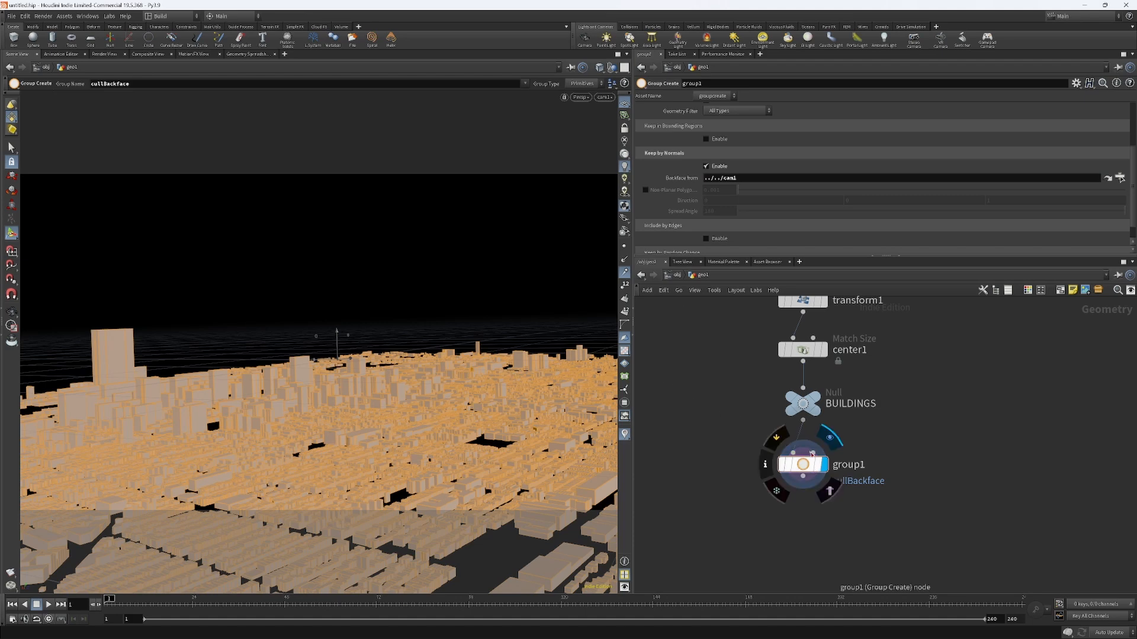
pyautogui.scroll(1, 741, 147)
pyautogui.scroll(-2, 741, 148)
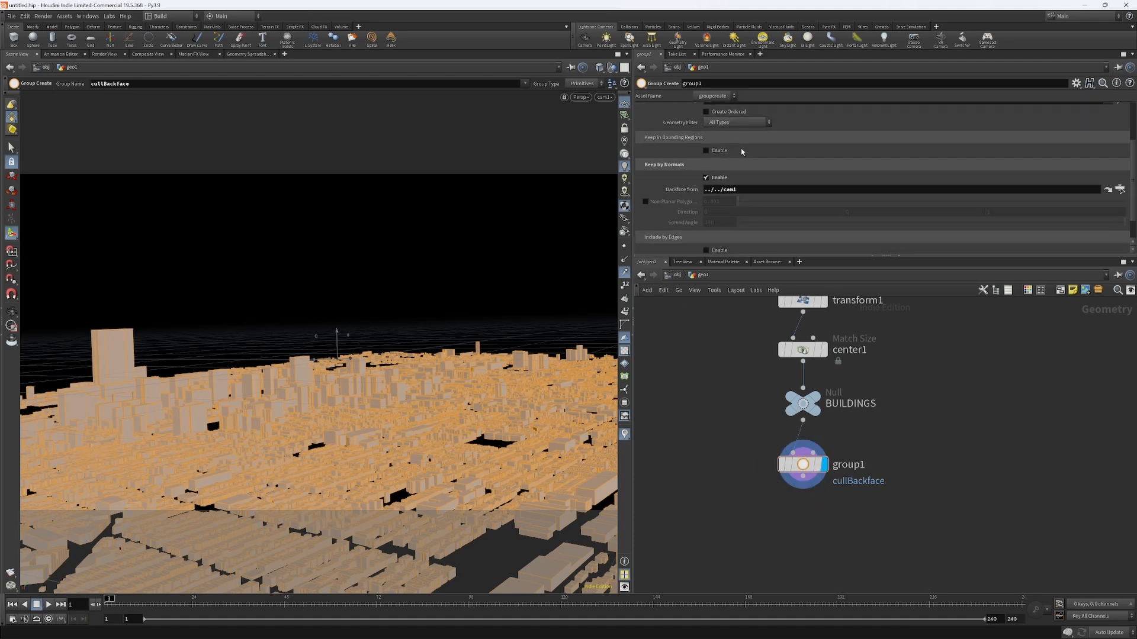
# Step: Add a Delete node below the Group Create node, connect it and display its output
pyautogui.moveTo(875, 432); pyautogui.dragTo(869, 392, button='middle')
pyautogui.press('Tab')
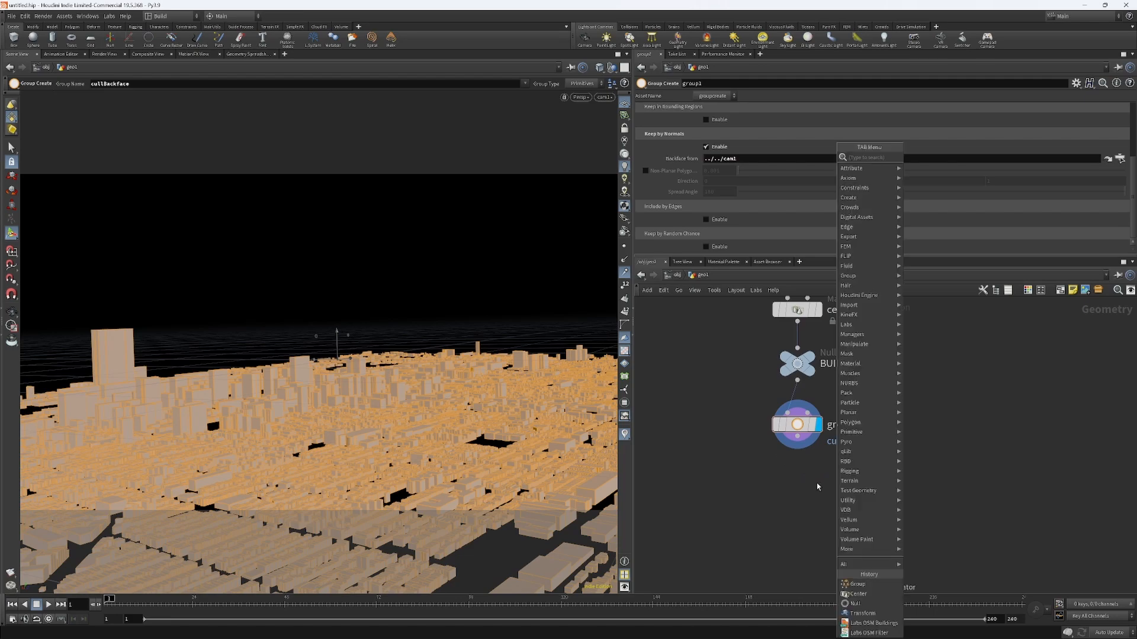
pyautogui.write('del')
pyautogui.press('Return')
pyautogui.click(816, 483)
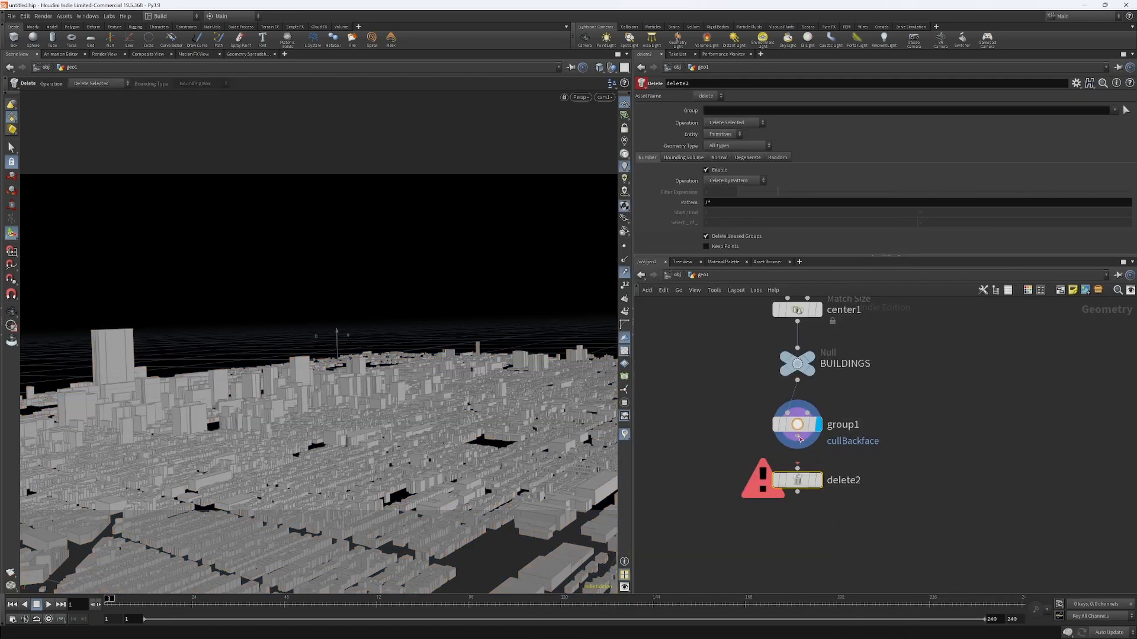
pyautogui.click(820, 482)
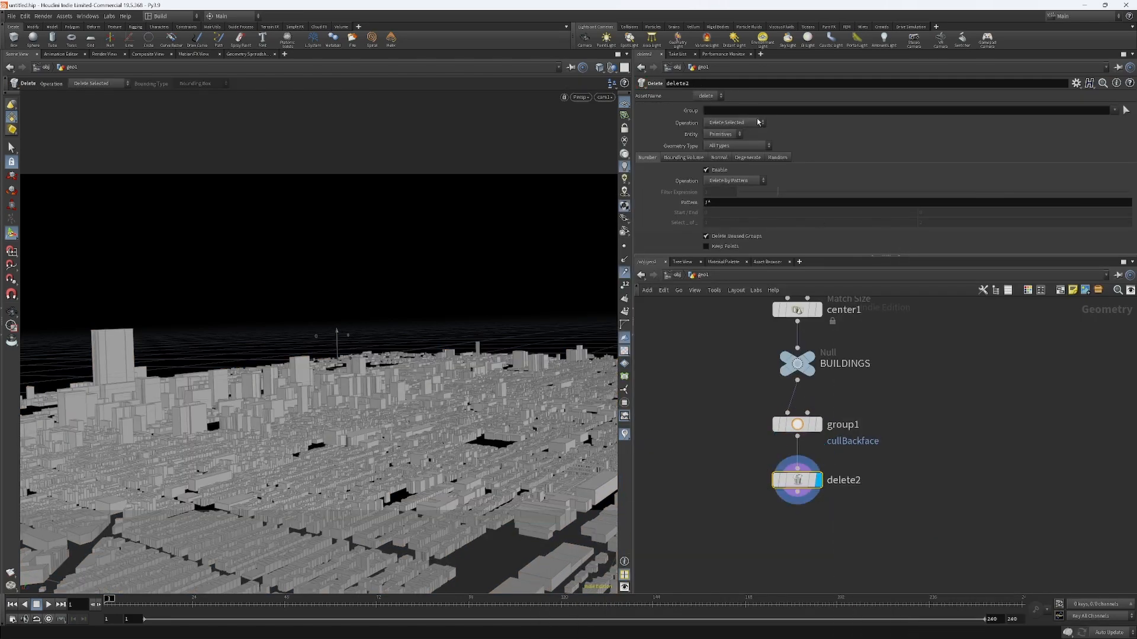
# Step: Set the Delete node's group to cullBackface and select the BUILDINGS null
pyautogui.click(735, 111)
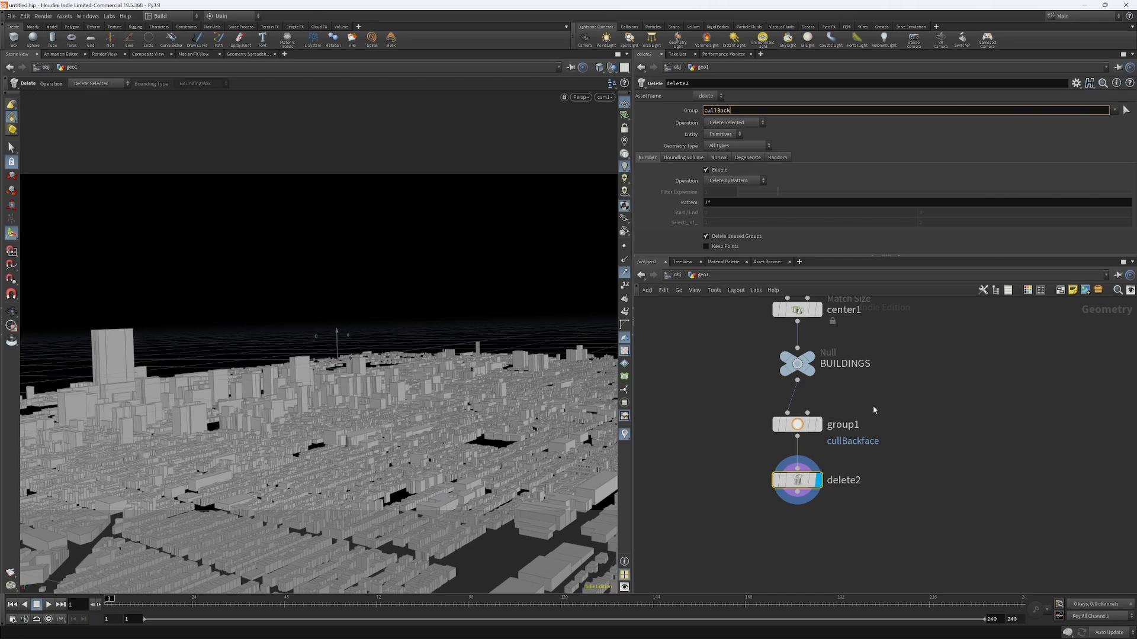
pyautogui.press('Tab')
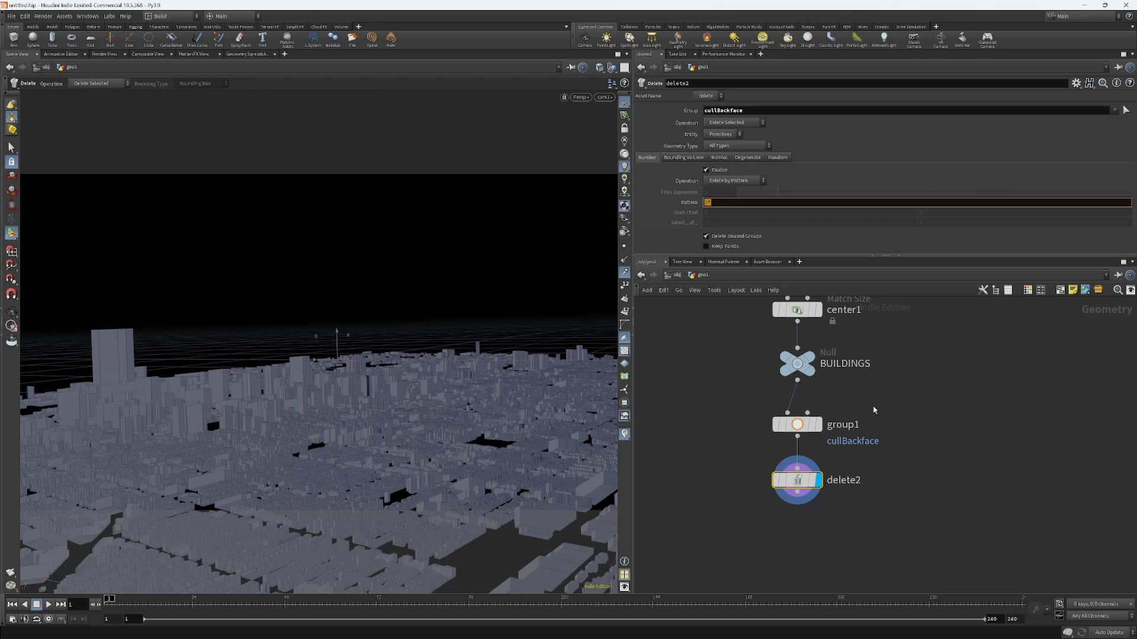
pyautogui.click(872, 514)
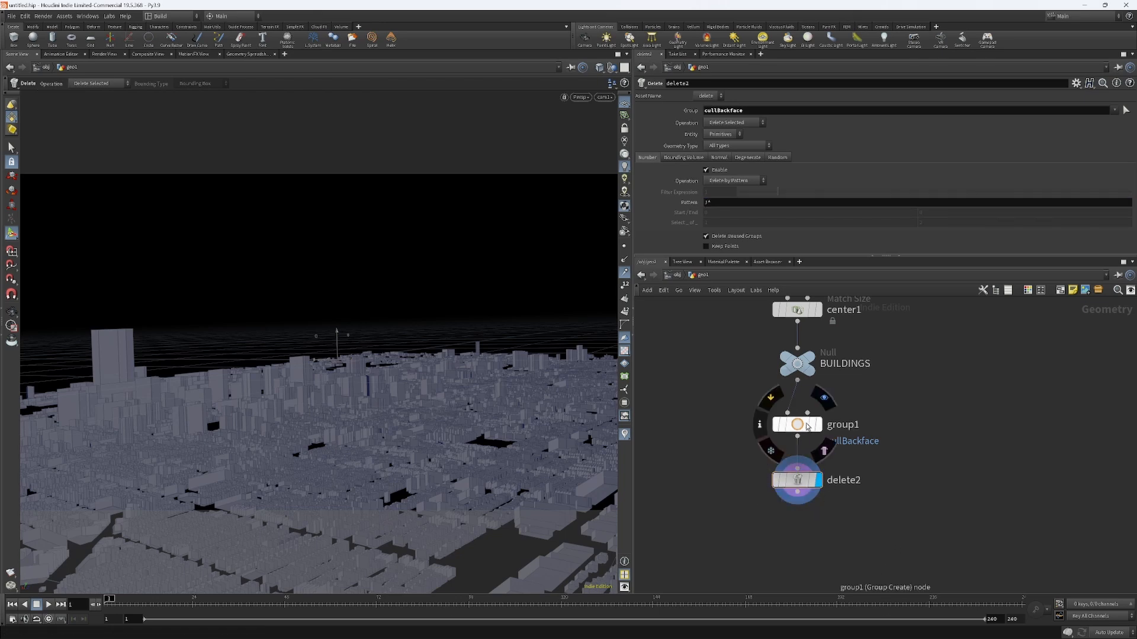
pyautogui.click(799, 367)
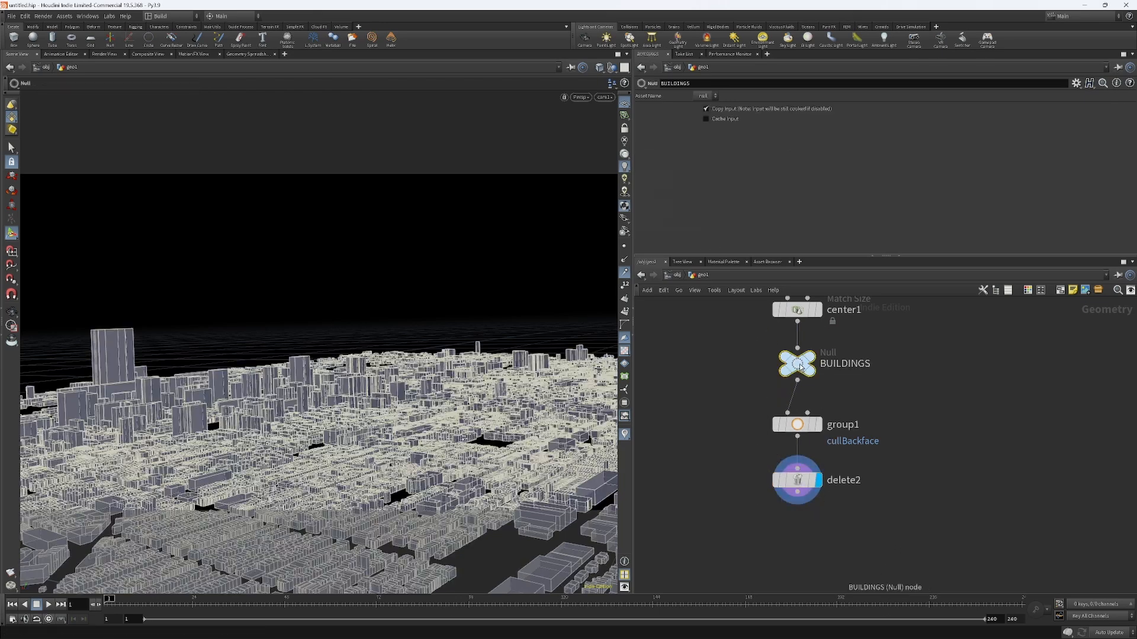
# Step: Compare the point and primitive counts in the node info of the BUILDINGS null and the delete2 node
pyautogui.click(759, 363)
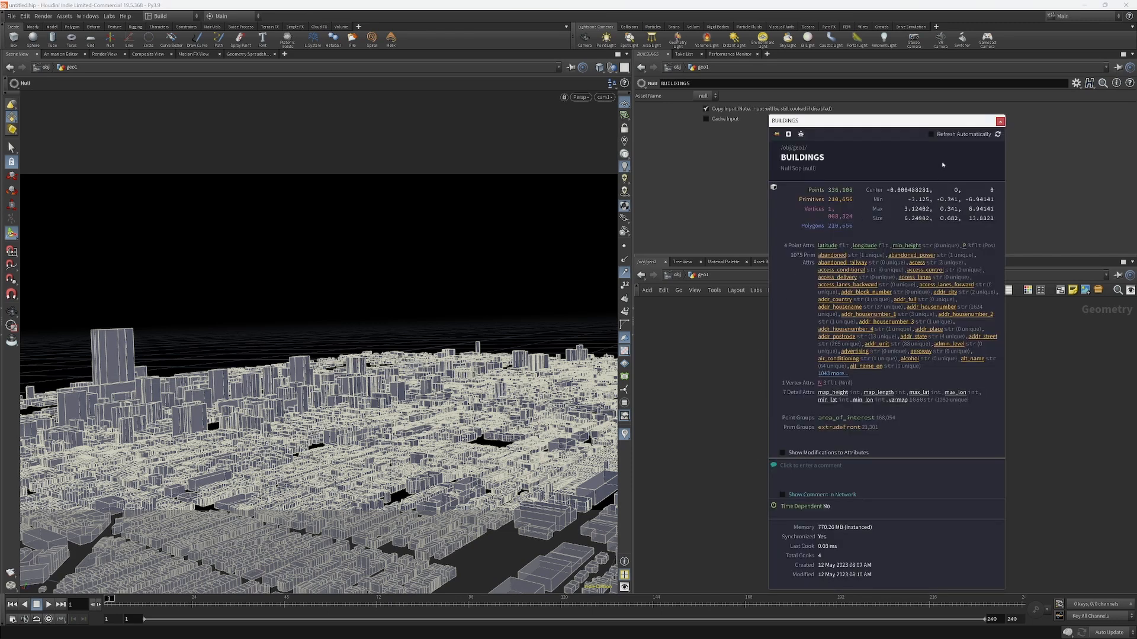
pyautogui.click(1000, 121)
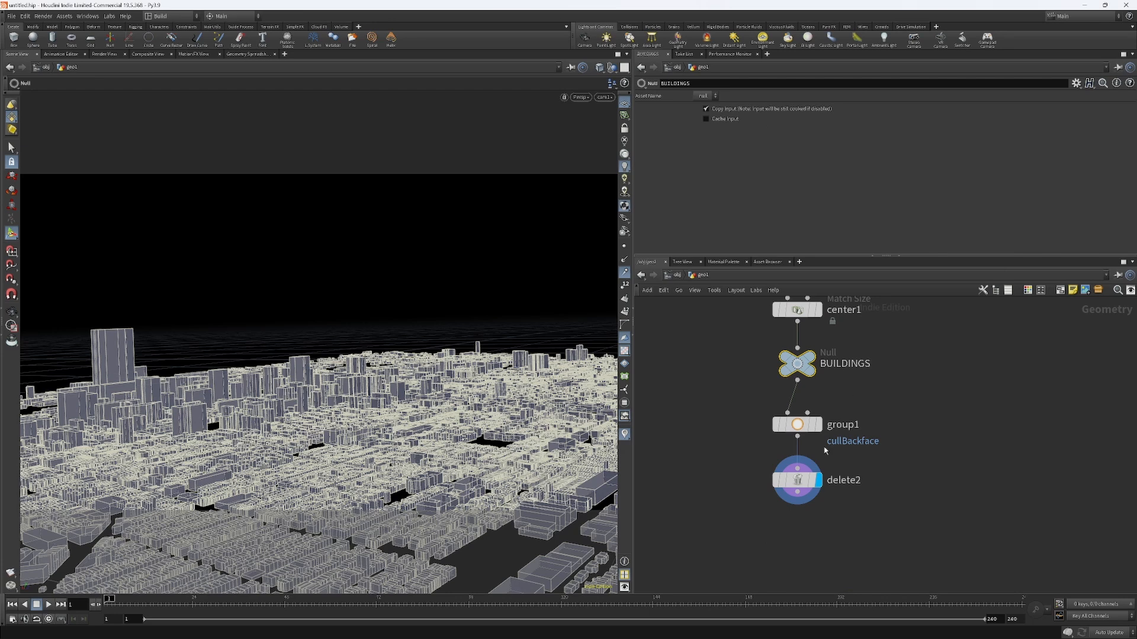
pyautogui.click(797, 480)
pyautogui.click(761, 481)
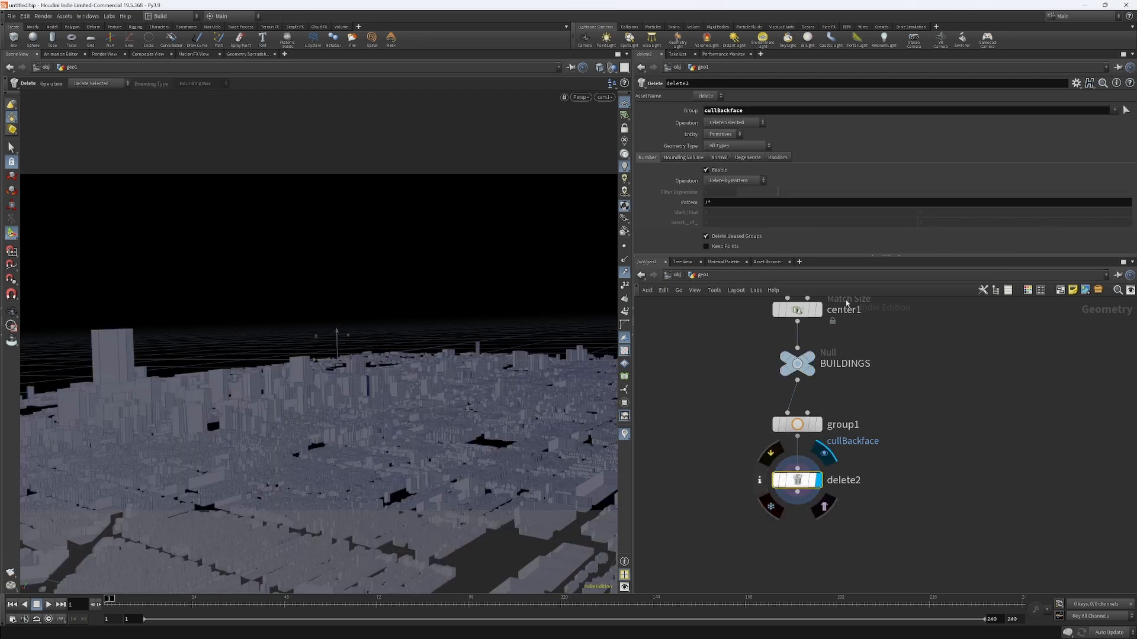
pyautogui.moveTo(877, 172); pyautogui.dragTo(956, 95)
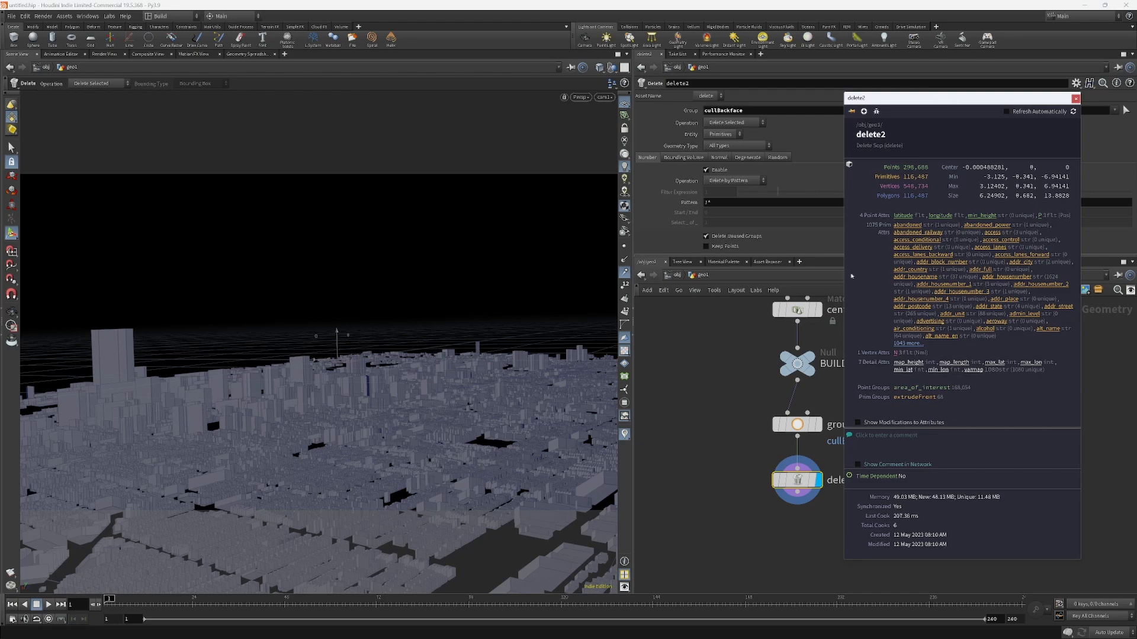
pyautogui.click(777, 364)
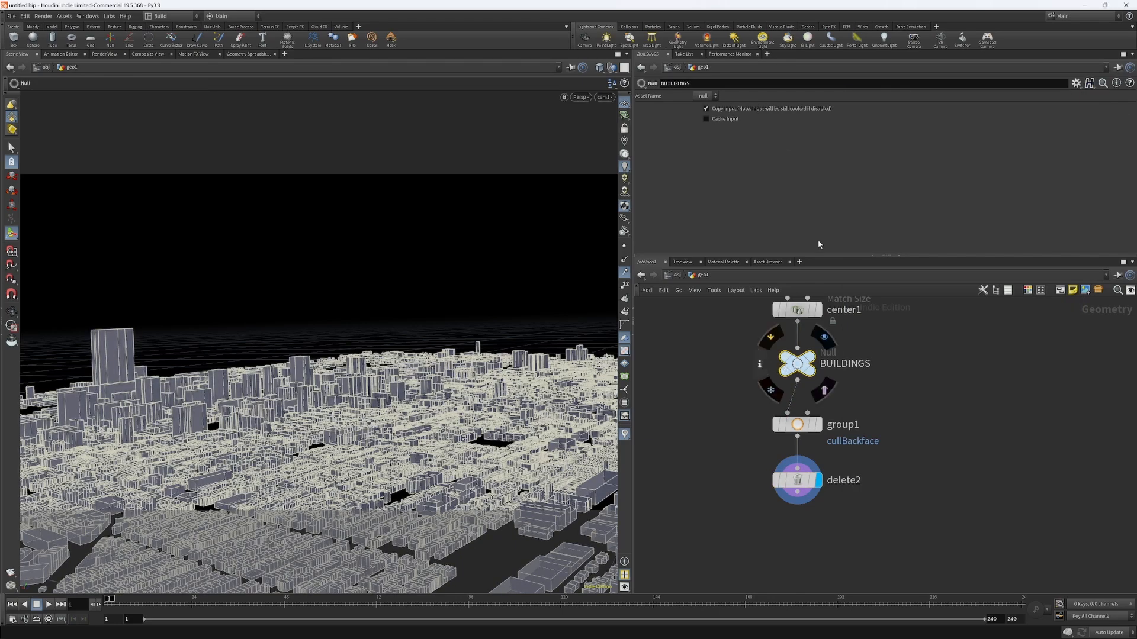
pyautogui.click(762, 364)
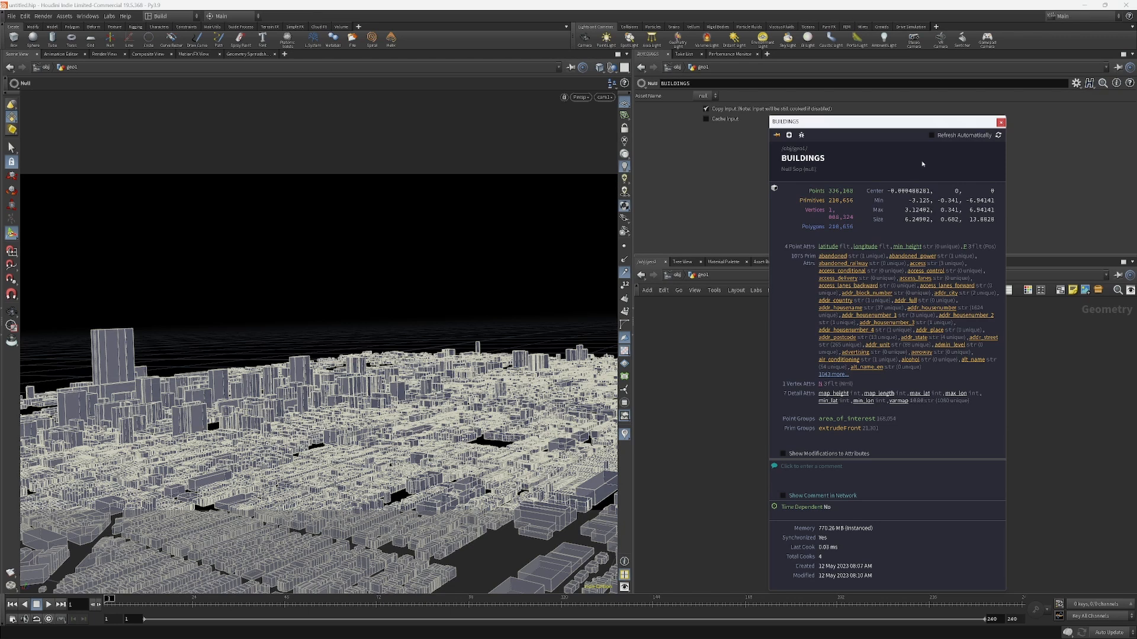
pyautogui.click(1001, 122)
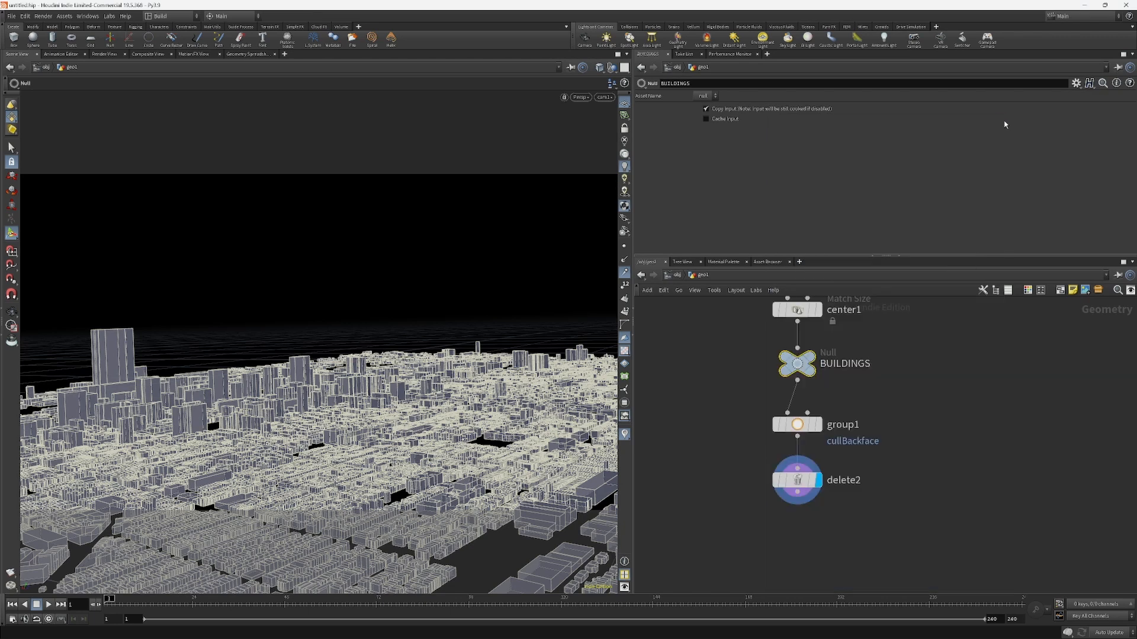
pyautogui.click(819, 480)
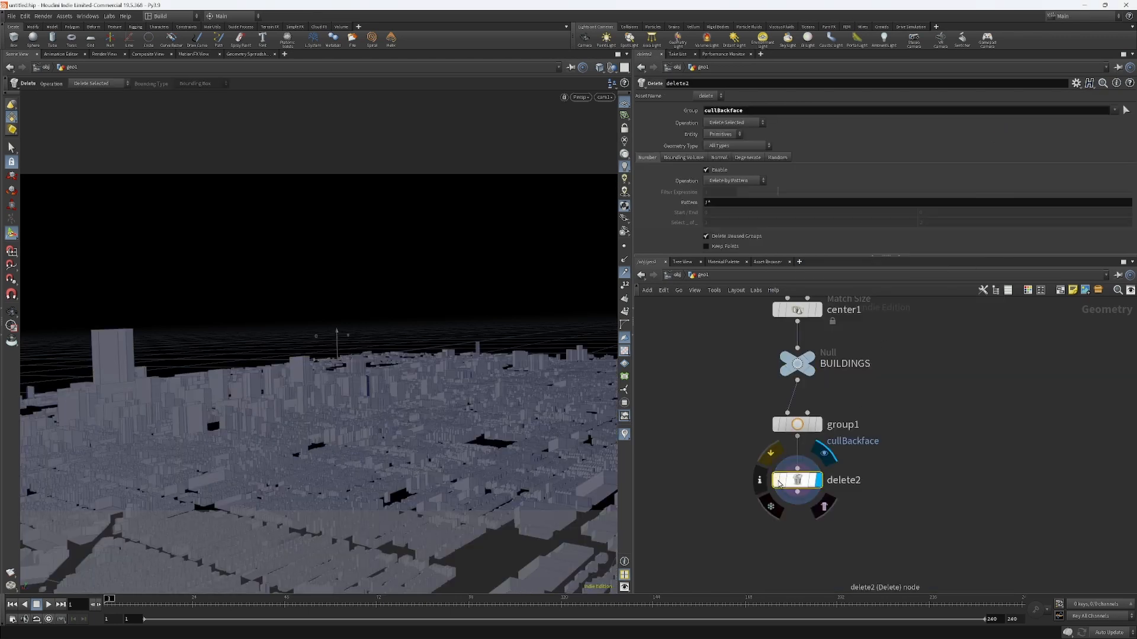
pyautogui.click(763, 476)
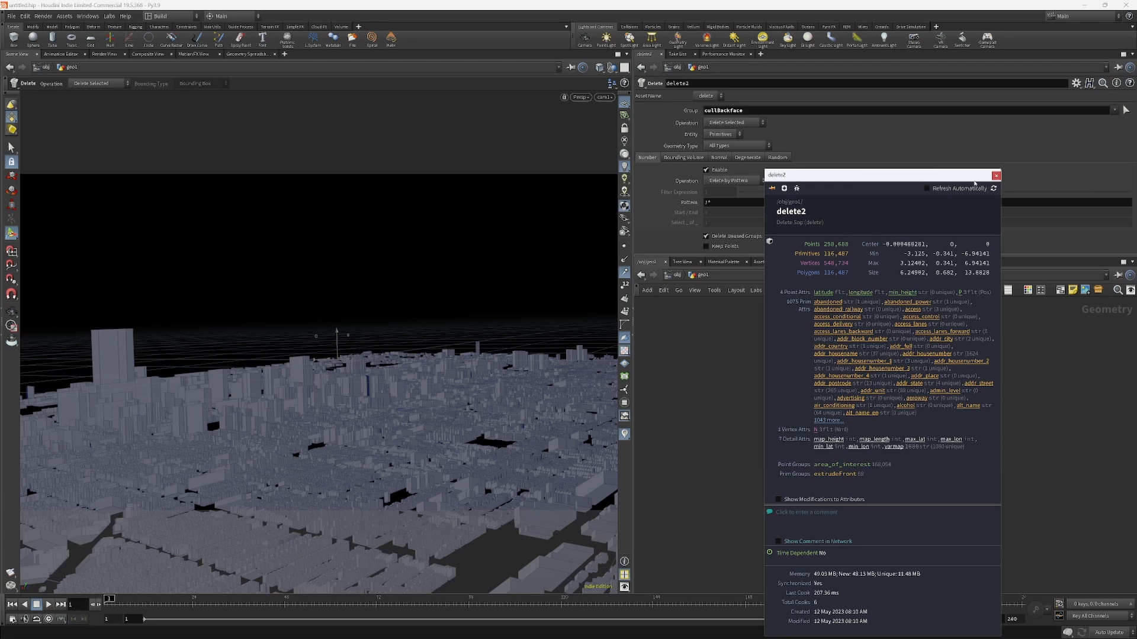
pyautogui.click(996, 176)
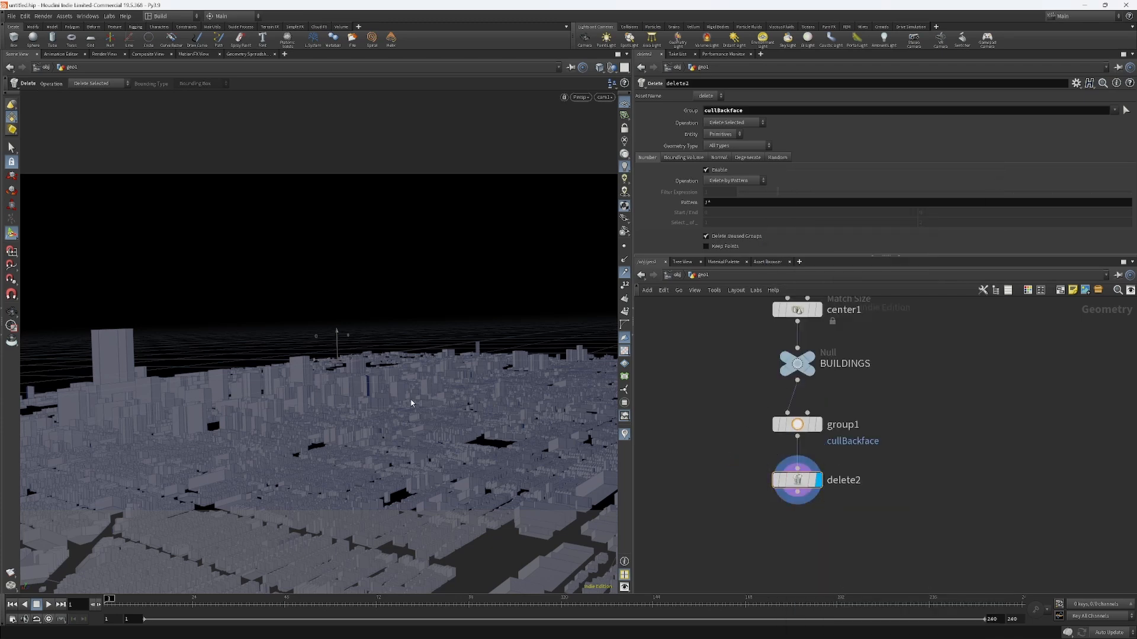
# Step: Leave the cam1 view and check the city along with the group1 node's Keep by Normals settings and the delete2 settings
pyautogui.press('Escape')
pyautogui.keyDown('alt'); pyautogui.moveTo(409, 400); pyautogui.dragTo(388, 405); pyautogui.keyUp('alt')
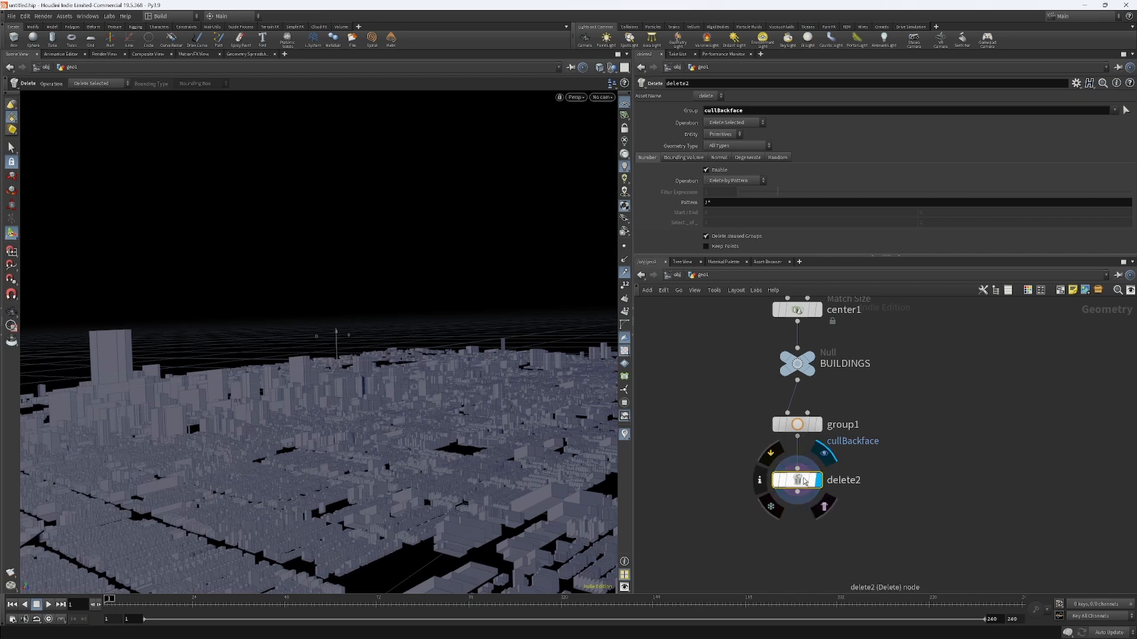
pyautogui.click(797, 424)
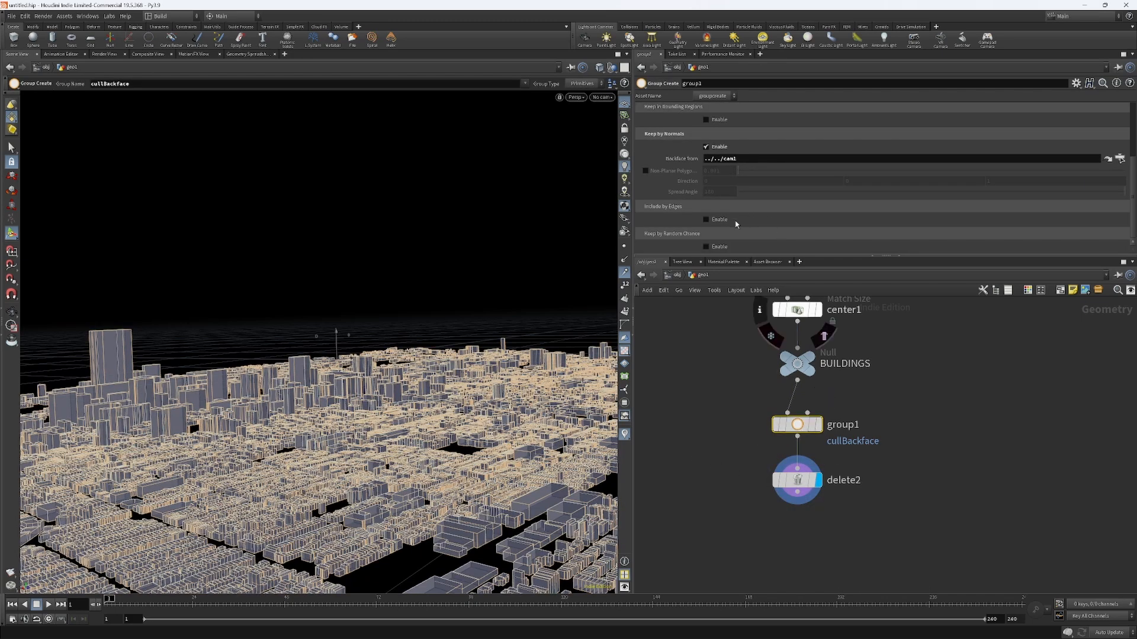
pyautogui.scroll(2, 737, 224)
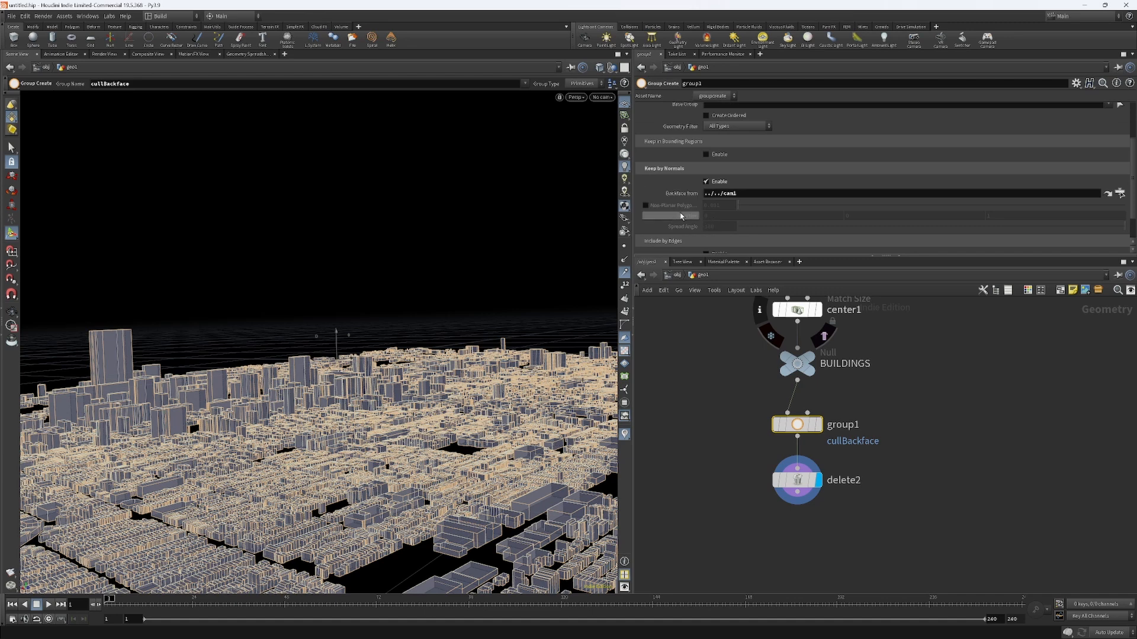
pyautogui.click(856, 454)
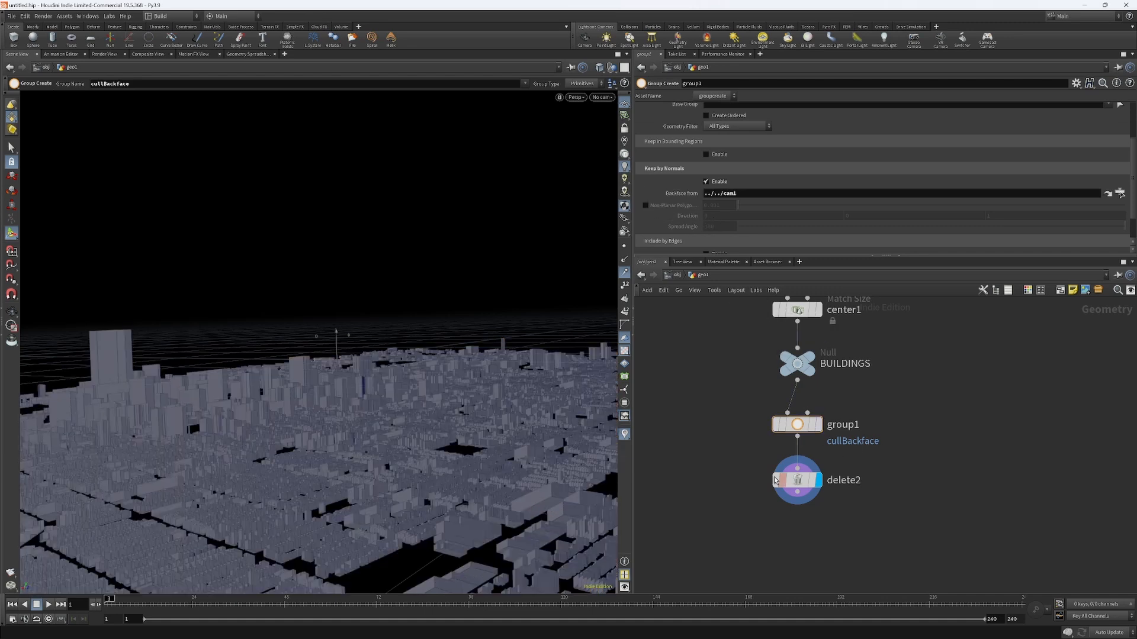
pyautogui.click(792, 480)
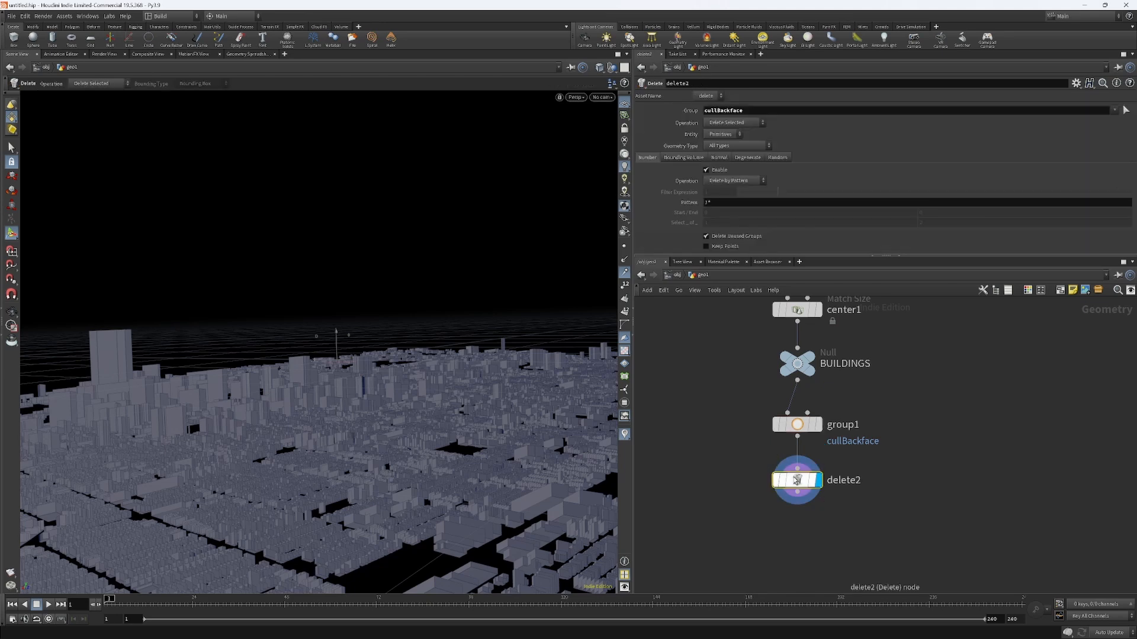
pyautogui.click(799, 425)
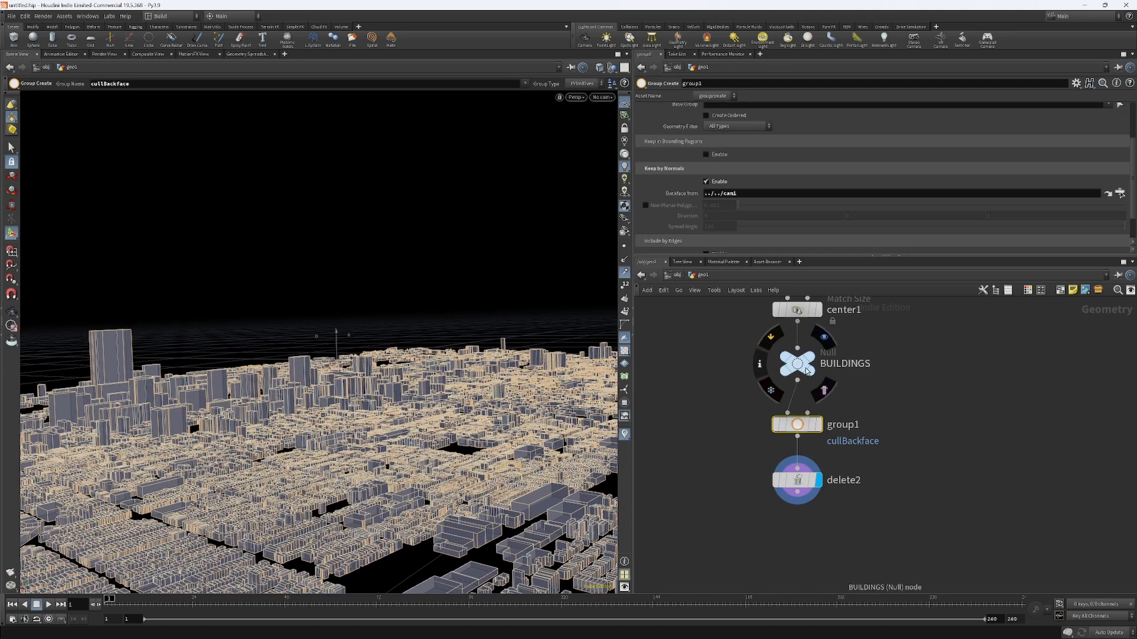
# Step: Set the delete2 node's Operation to Delete Non-Selected, moving the node slightly further below group1
pyautogui.moveTo(800, 480); pyautogui.dragTo(800, 486)
pyautogui.click(800, 486)
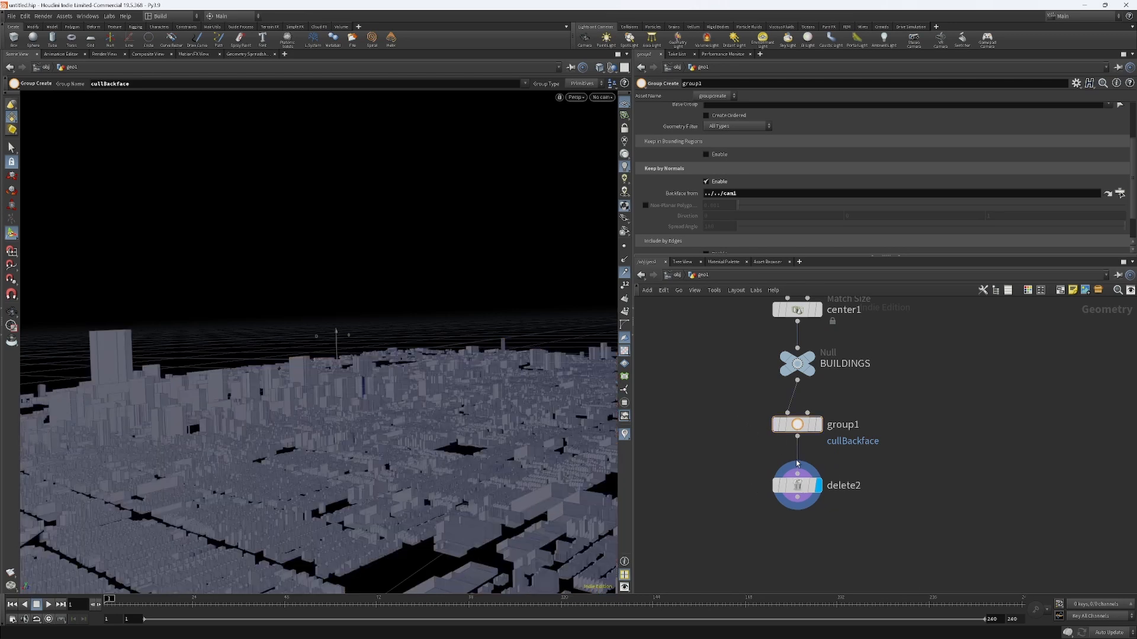
pyautogui.click(733, 123)
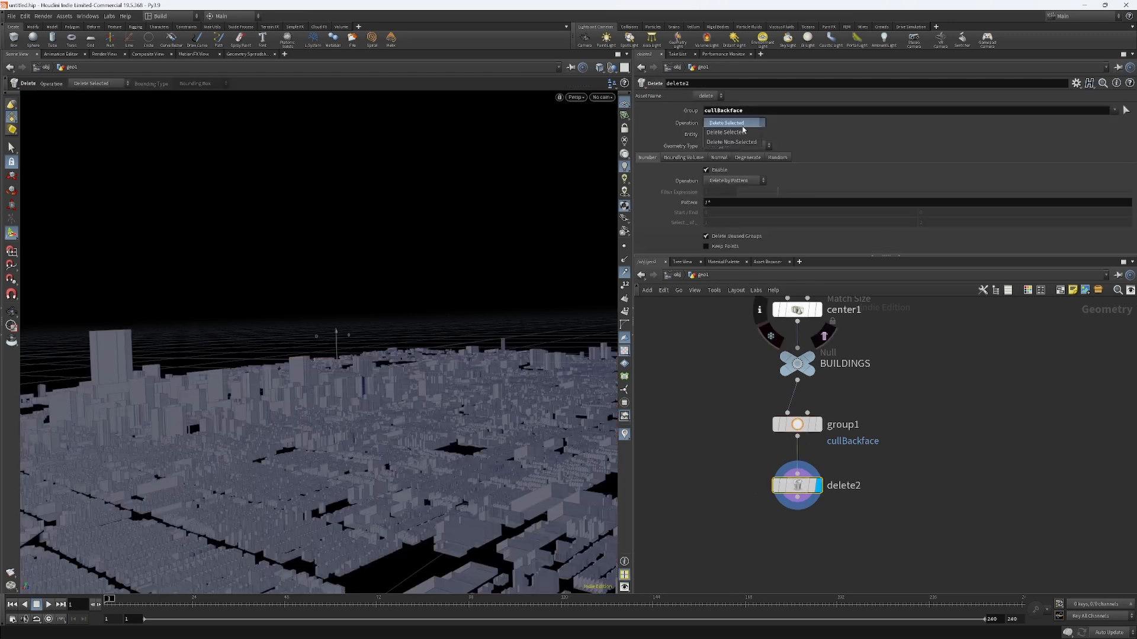
pyautogui.click(739, 143)
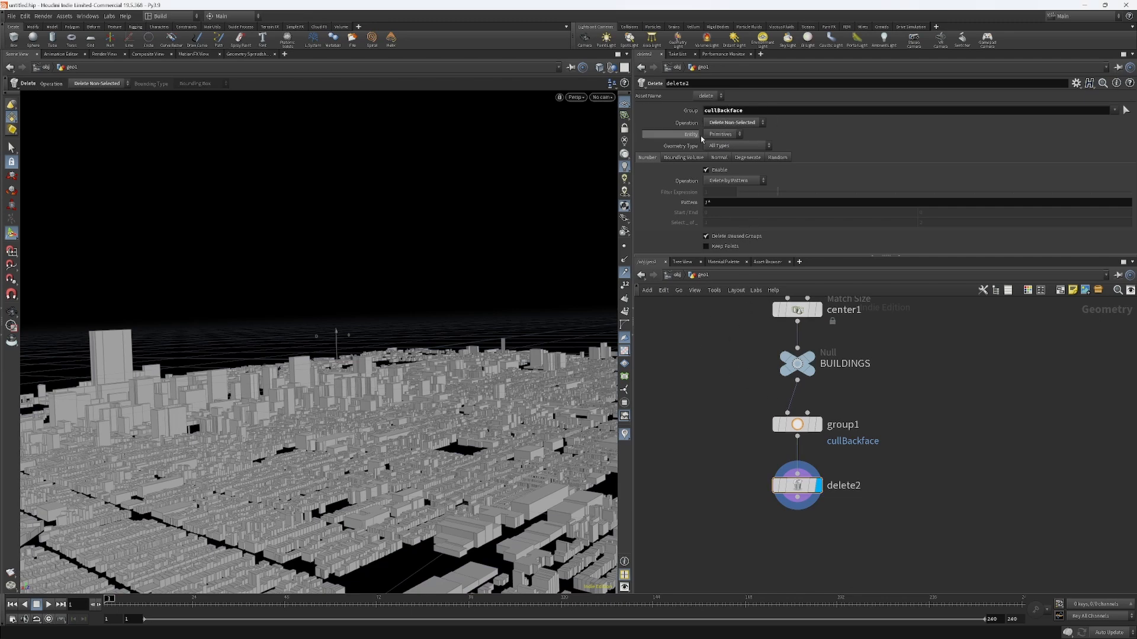
# Step: Review the group1 node and compare the node info of delete2 and BUILDINGS again under the Delete Non-Selected operation
pyautogui.click(797, 424)
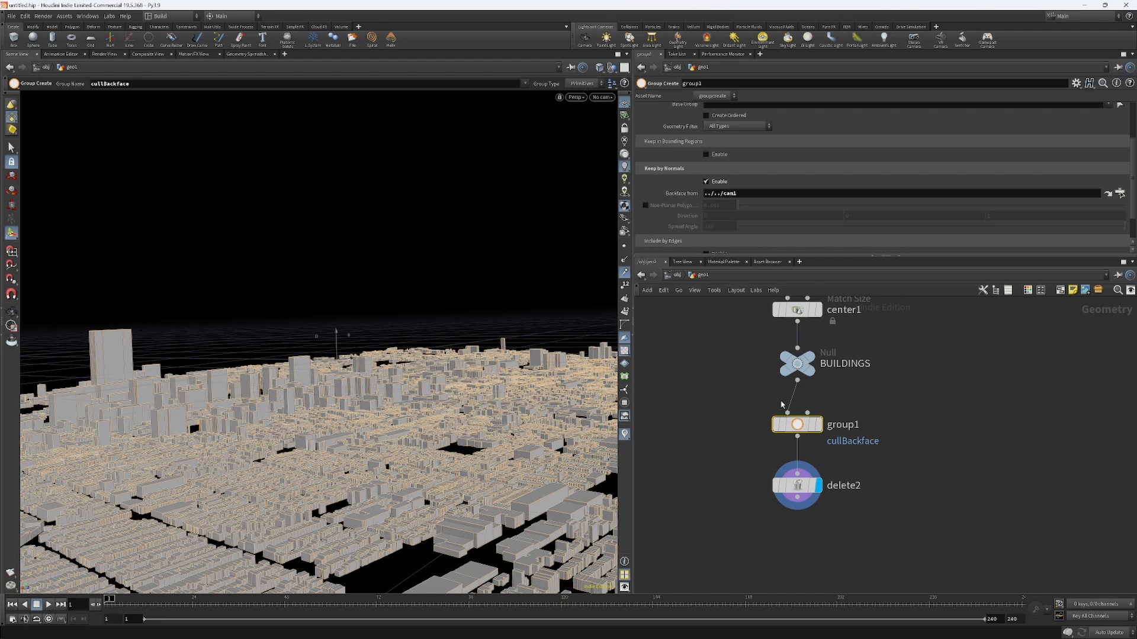
pyautogui.click(795, 486)
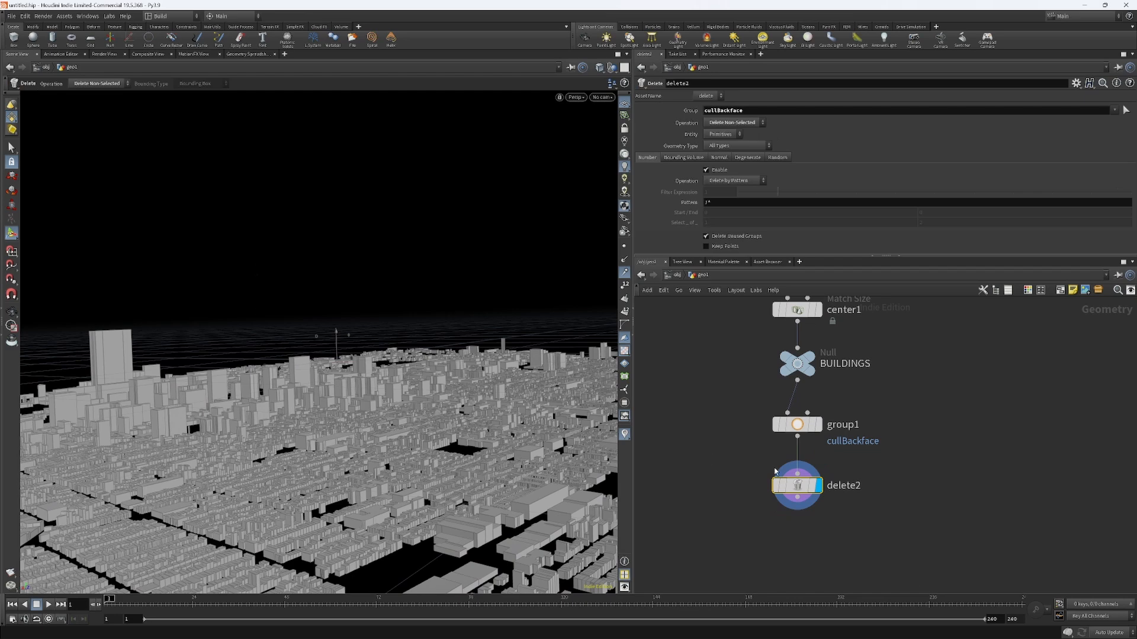
pyautogui.click(762, 485)
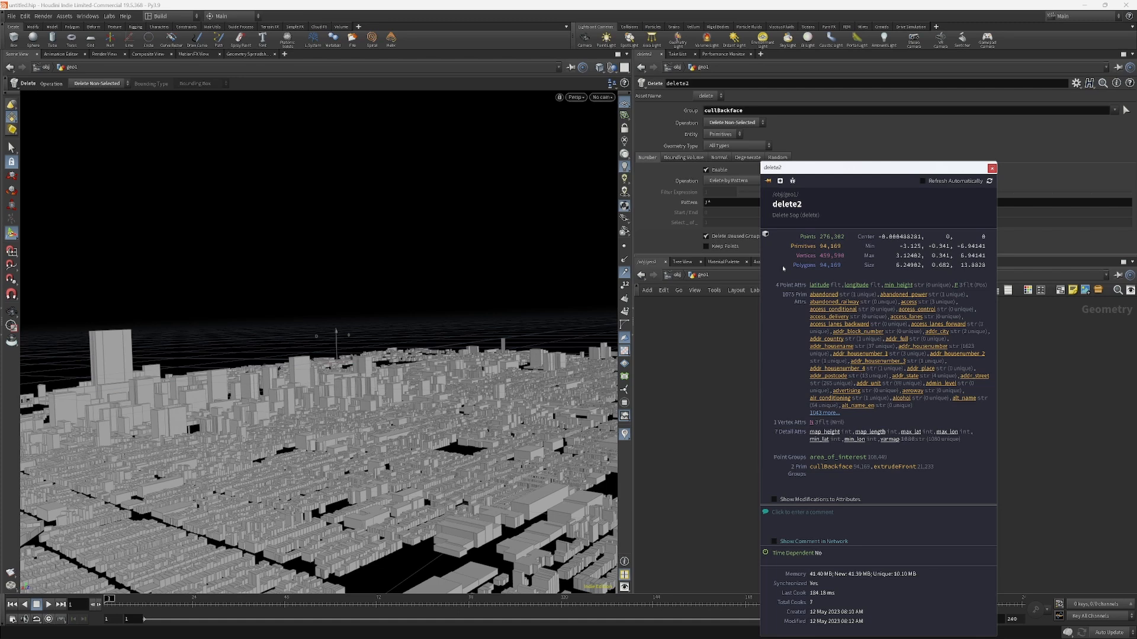
pyautogui.click(992, 168)
pyautogui.click(796, 364)
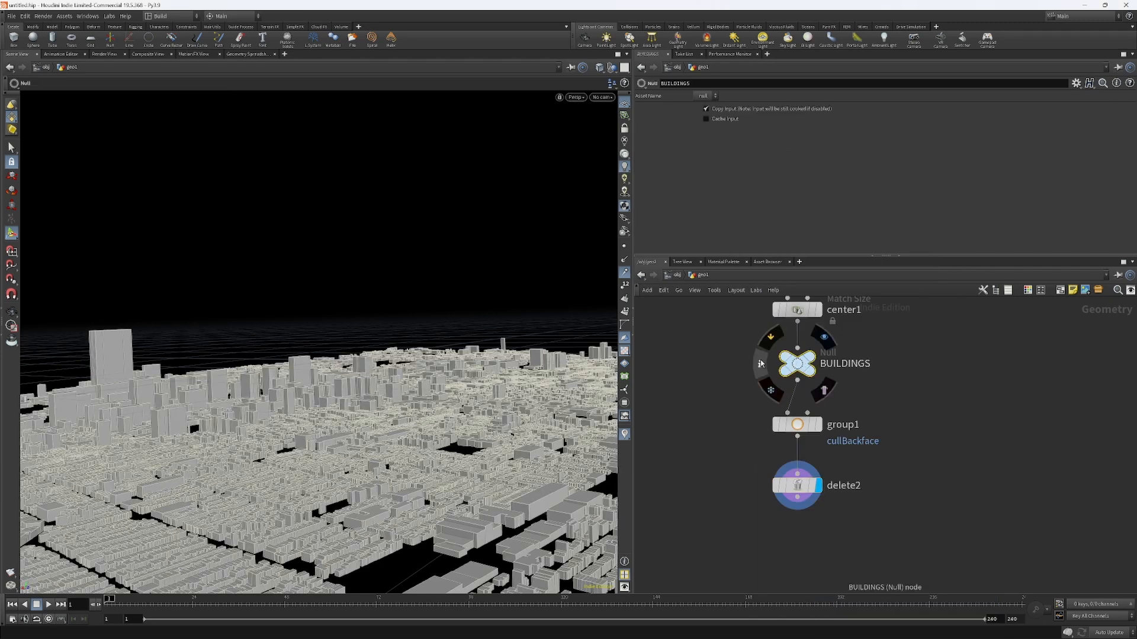
pyautogui.click(762, 363)
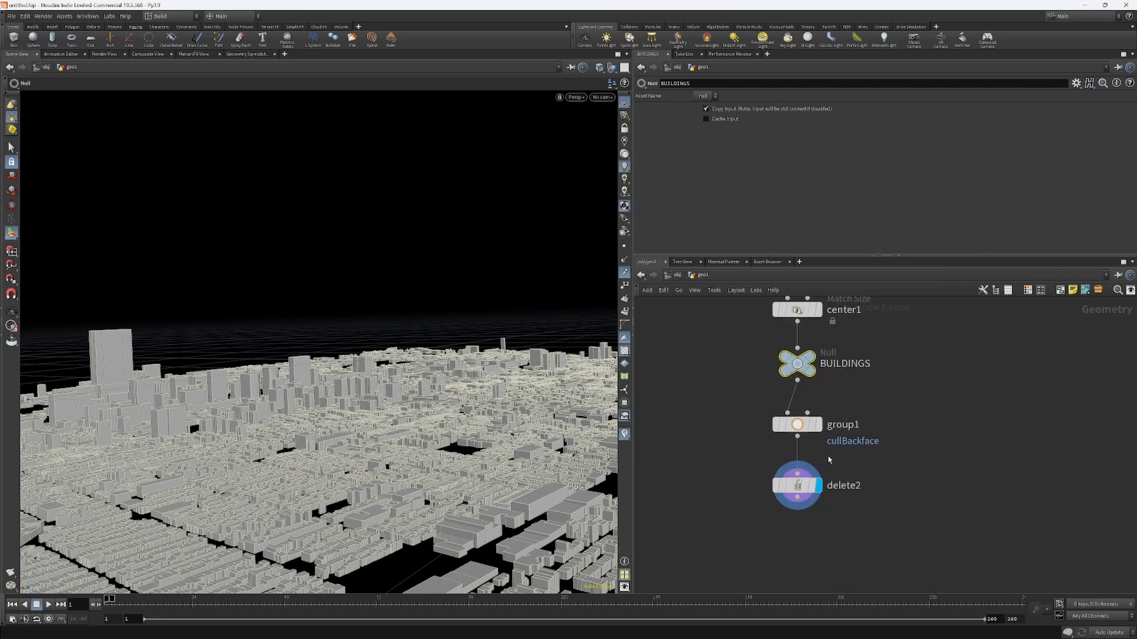
pyautogui.click(794, 486)
pyautogui.click(761, 486)
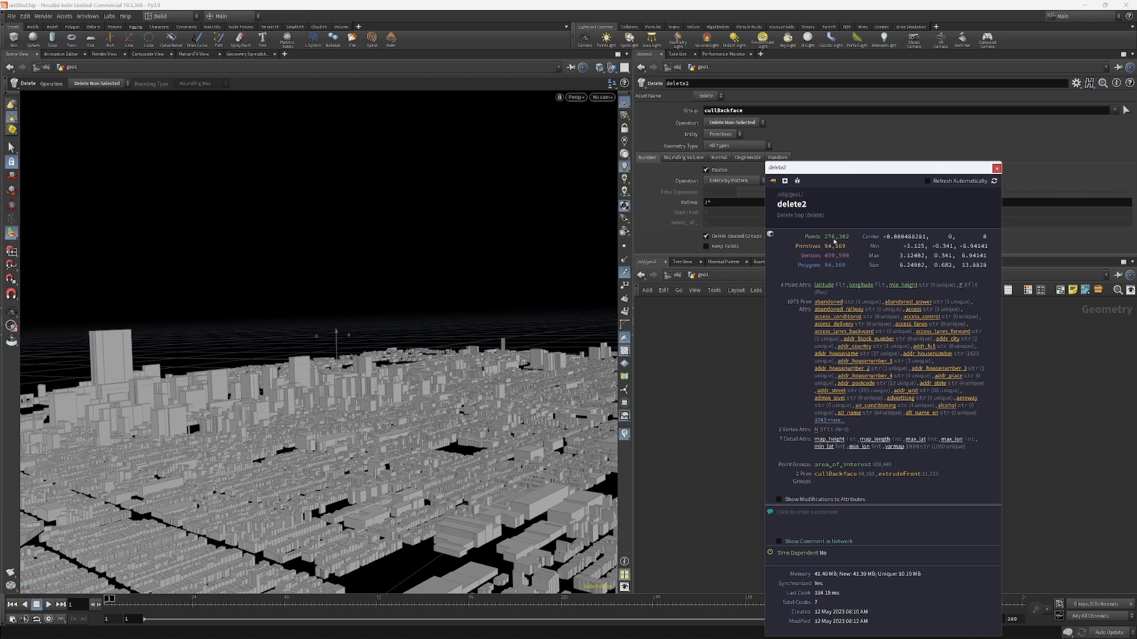
pyautogui.click(996, 168)
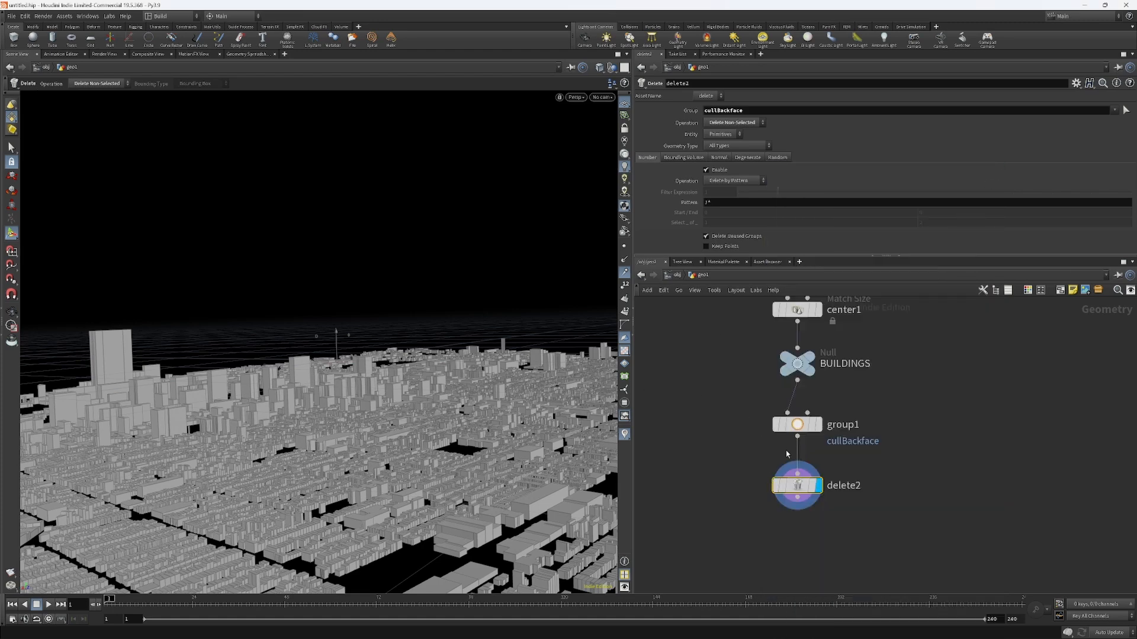
# Step: Add a Null node connected below delete2 and rename it BACKFACE_CULLED
pyautogui.moveTo(912, 442); pyautogui.dragTo(913, 385, button='middle')
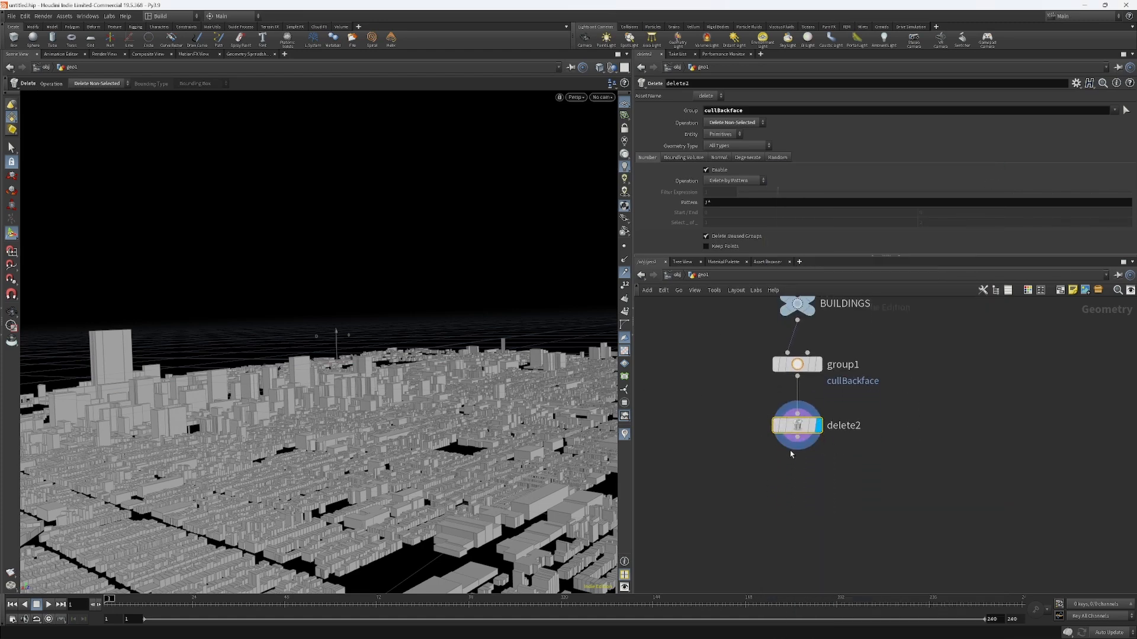
pyautogui.press('Tab')
pyautogui.write('nu')
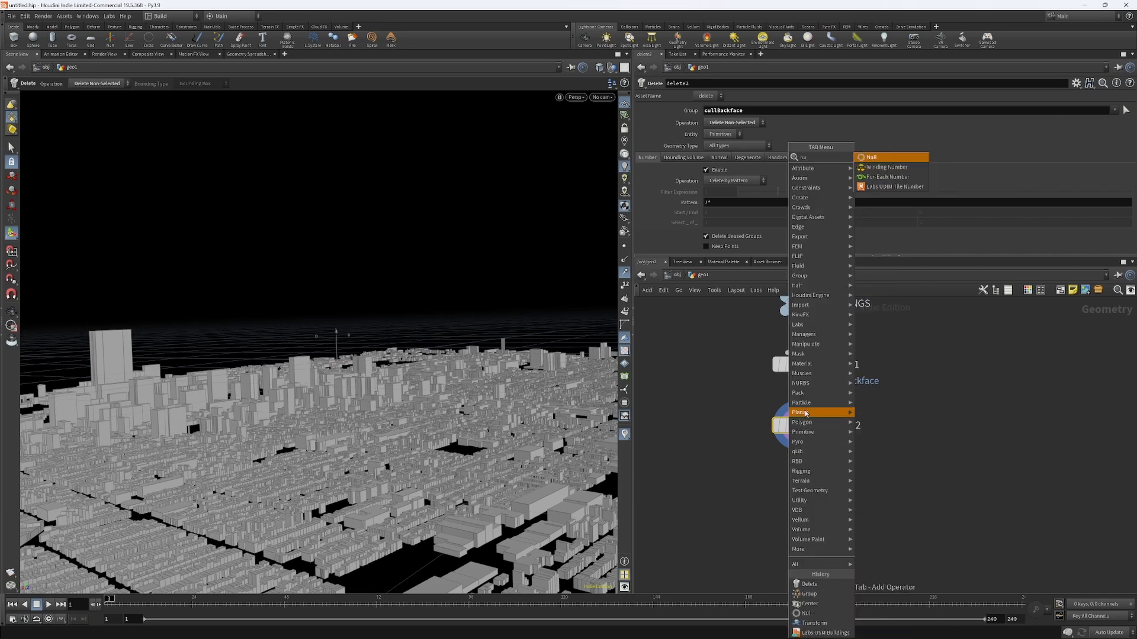
pyautogui.click(899, 159)
pyautogui.click(801, 496)
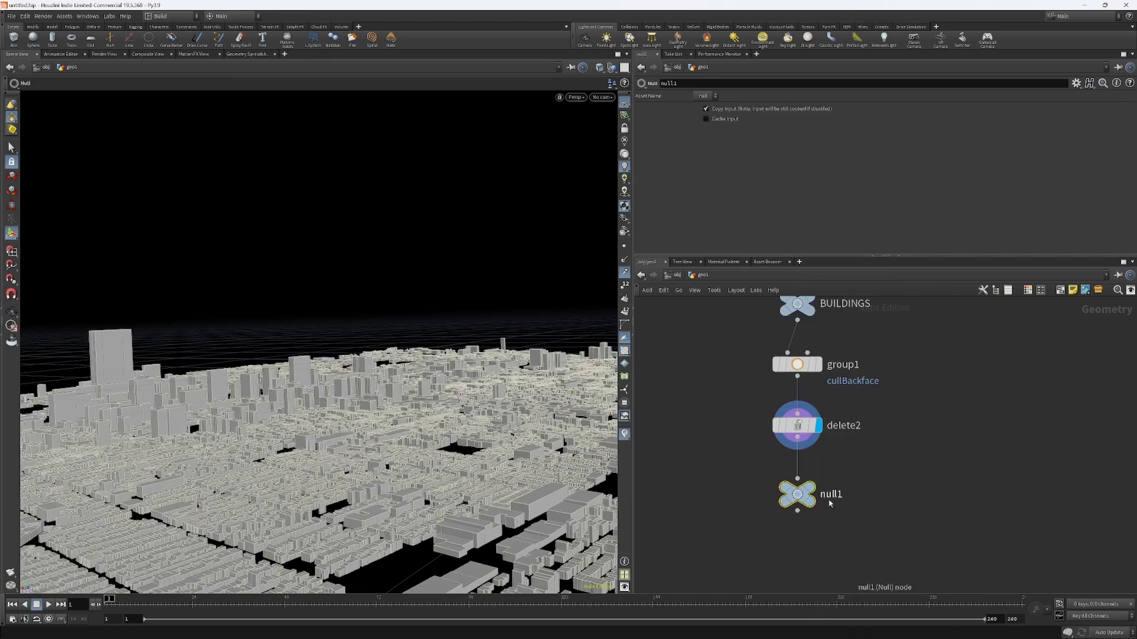
pyautogui.doubleClick(831, 501)
pyautogui.write('B')
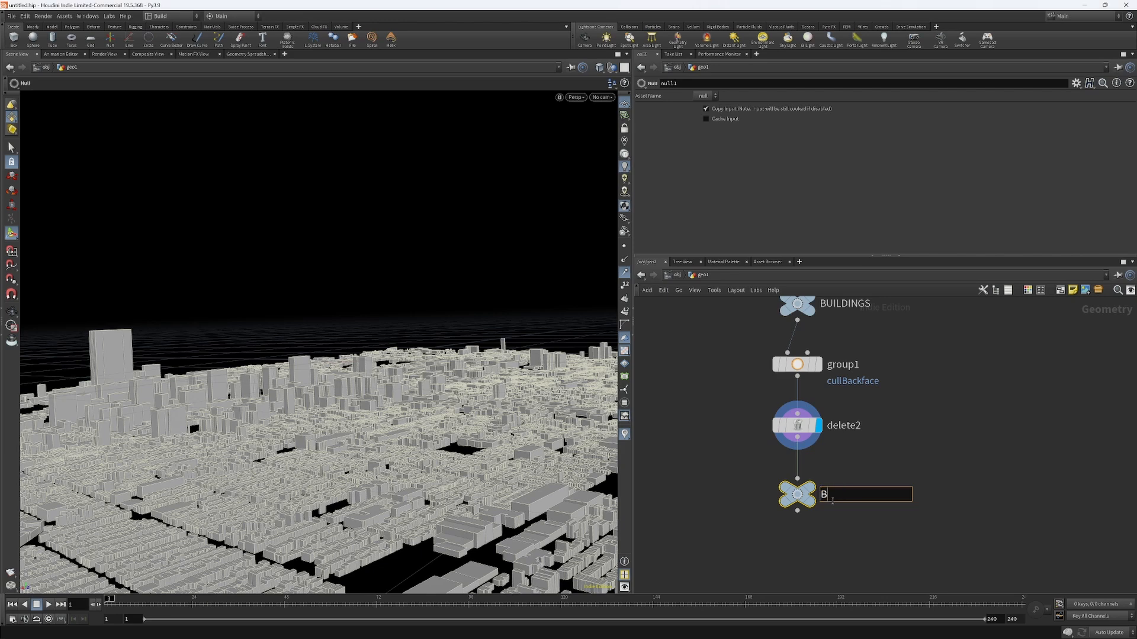
pyautogui.write('ACKFACE_CULLED')
pyautogui.click(940, 450)
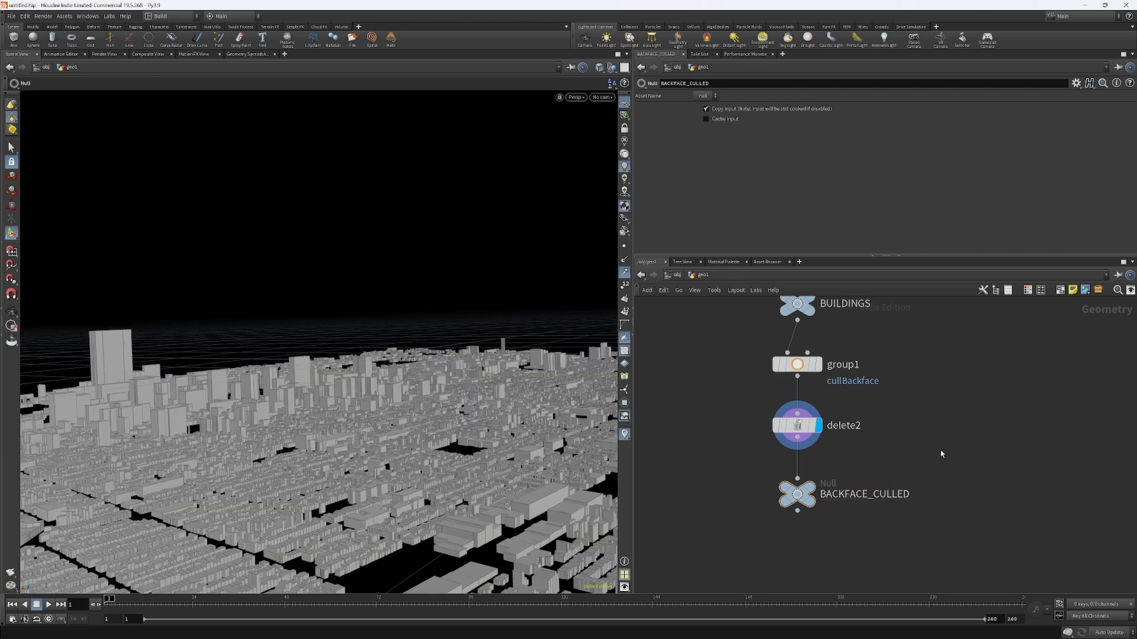
# Step: Add a Scatter node below BACKFACE_CULLED and connect it to that null's output
pyautogui.moveTo(938, 469); pyautogui.dragTo(946, 398, button='middle')
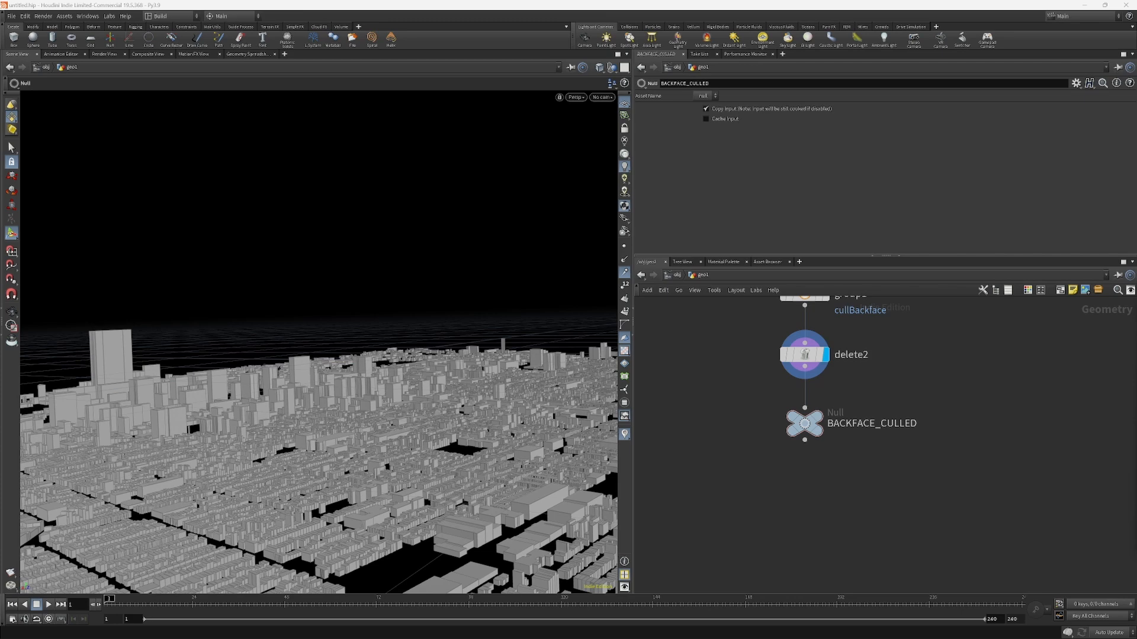
pyautogui.moveTo(752, 469); pyautogui.dragTo(736, 508, button='middle')
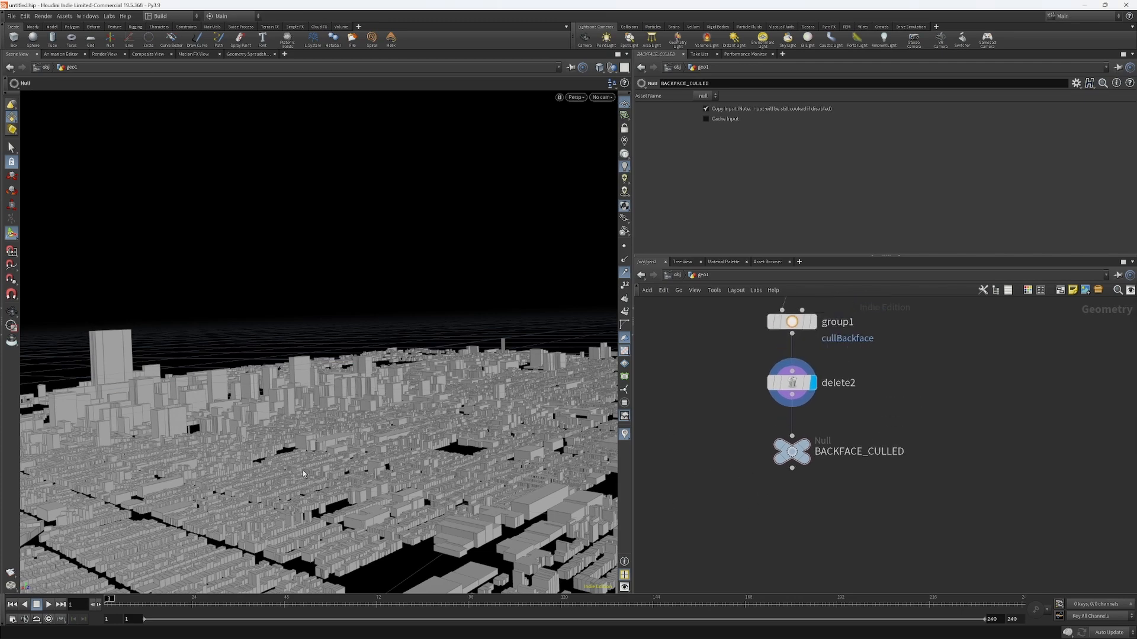
pyautogui.moveTo(855, 487); pyautogui.dragTo(865, 457, button='middle')
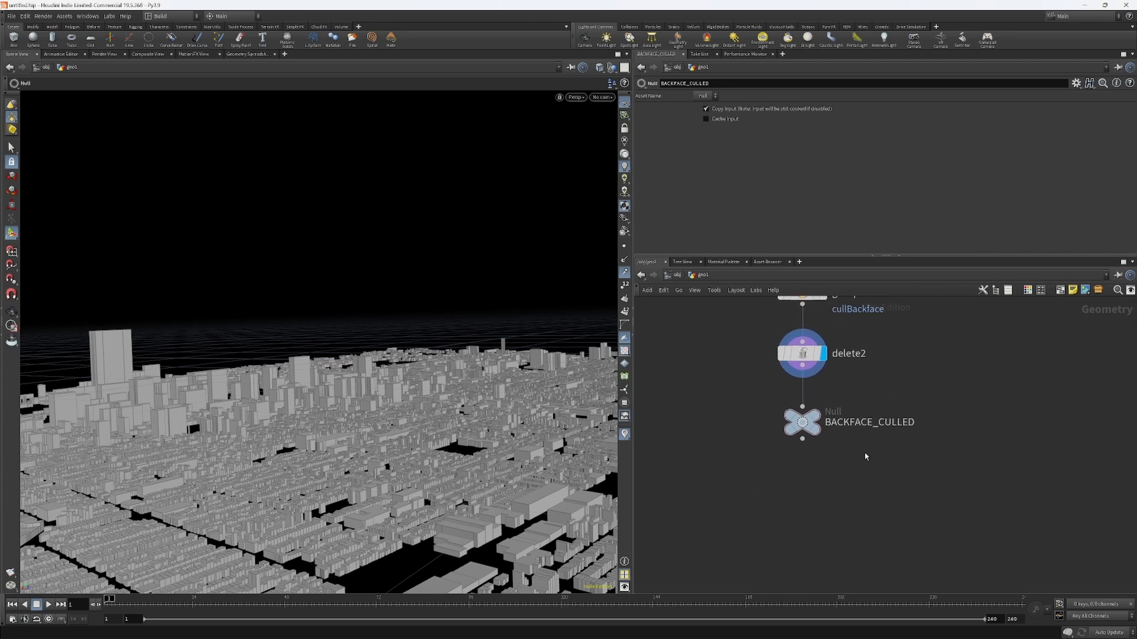
pyautogui.press('Tab')
pyautogui.write('sc')
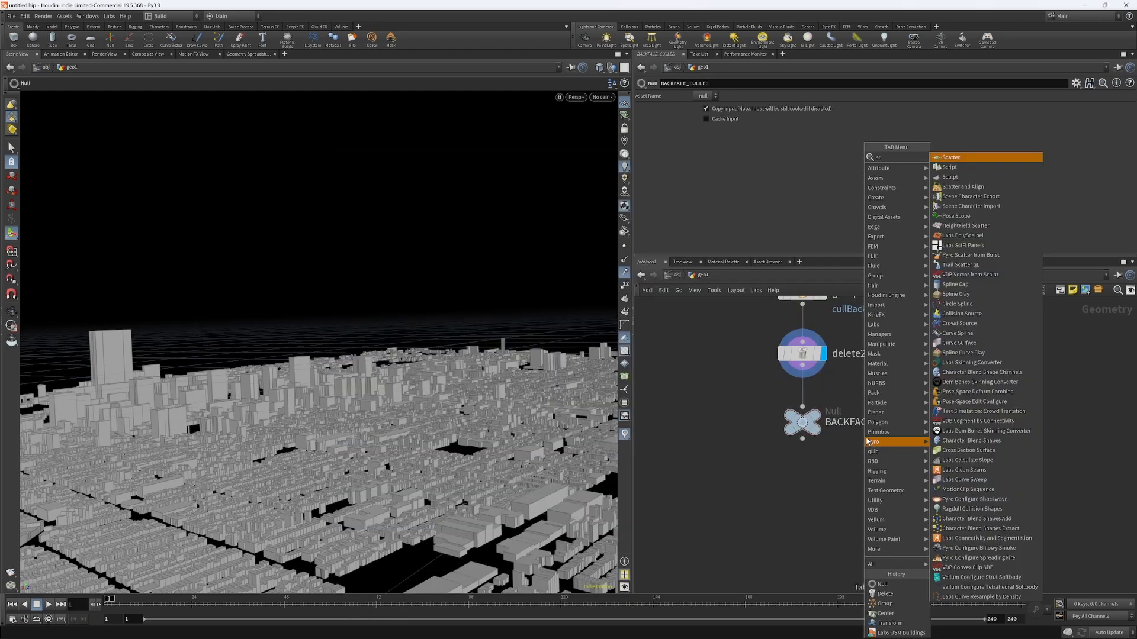
pyautogui.press('Return')
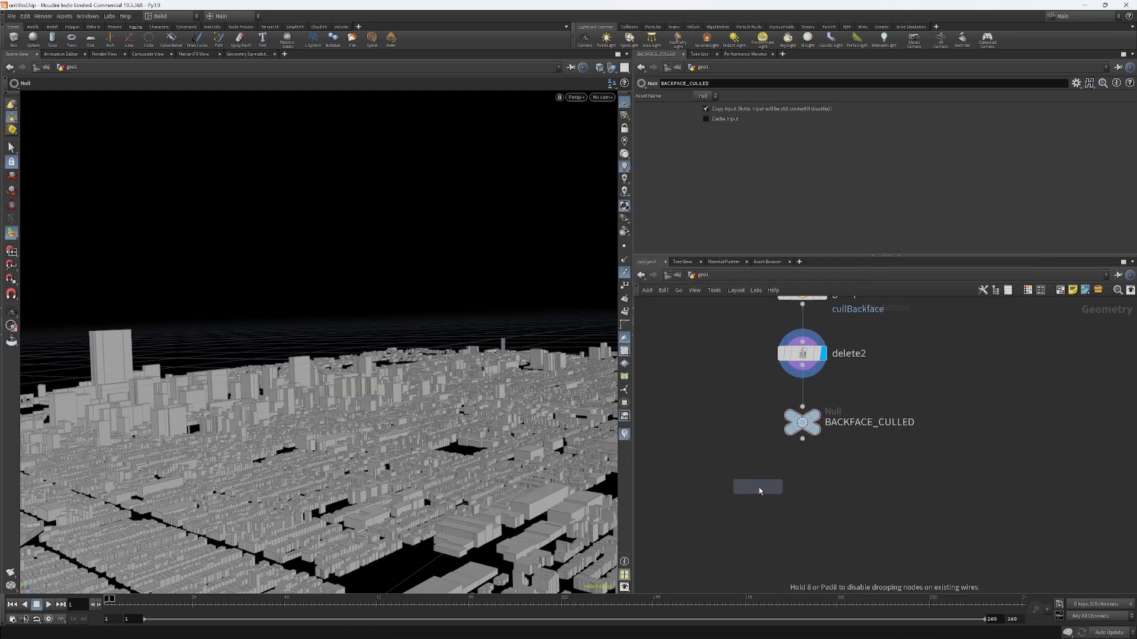
pyautogui.click(749, 487)
pyautogui.moveTo(748, 475); pyautogui.dragTo(802, 439)
pyautogui.moveTo(844, 506); pyautogui.dragTo(872, 441, button='middle')
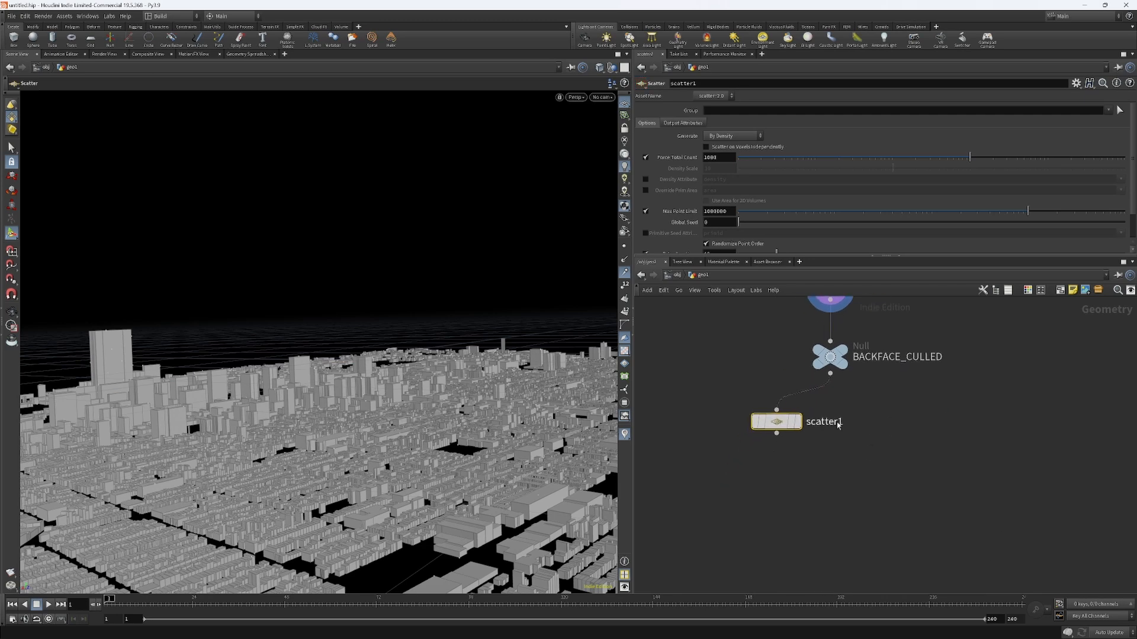
# Step: Display the scatter1 node's output and set its Force Total Count to 1000000
pyautogui.click(797, 422)
pyautogui.click(723, 160)
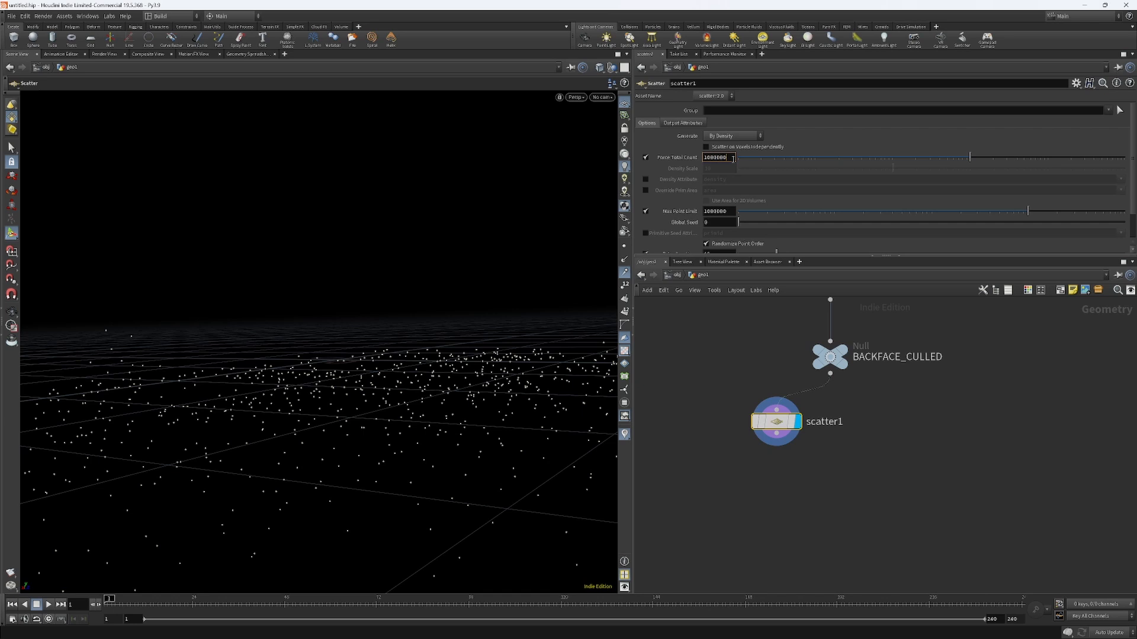
pyautogui.moveTo(720, 158); pyautogui.dragTo(707, 158)
pyautogui.press('Return')
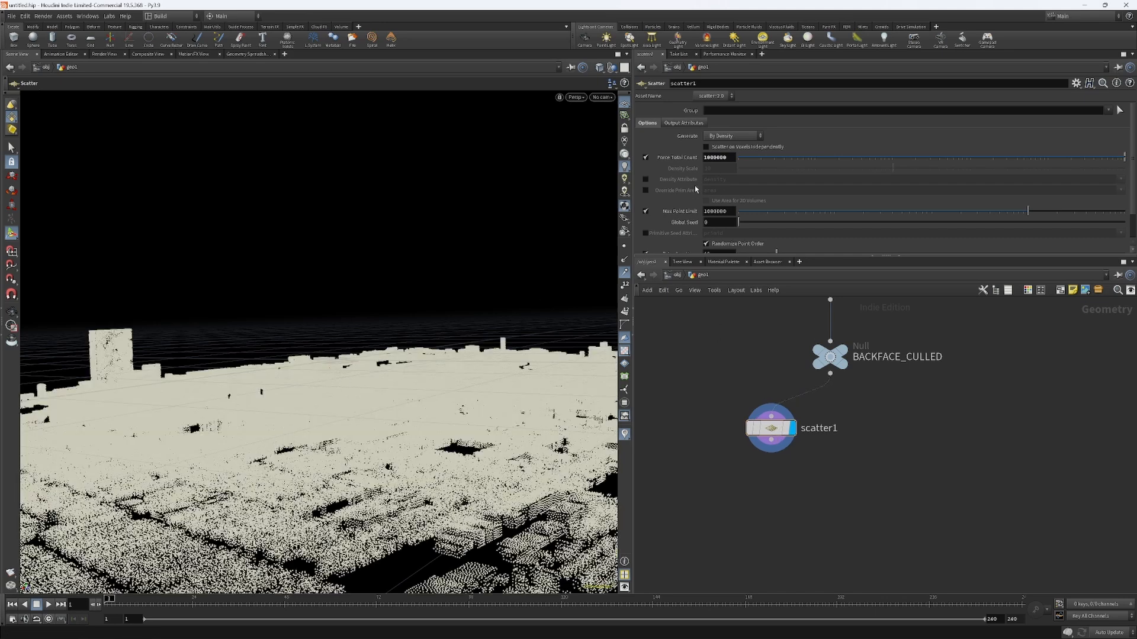
# Step: Check scatter1's Generate methods and try the Scatter on Voxels Independently option
pyautogui.click(721, 138)
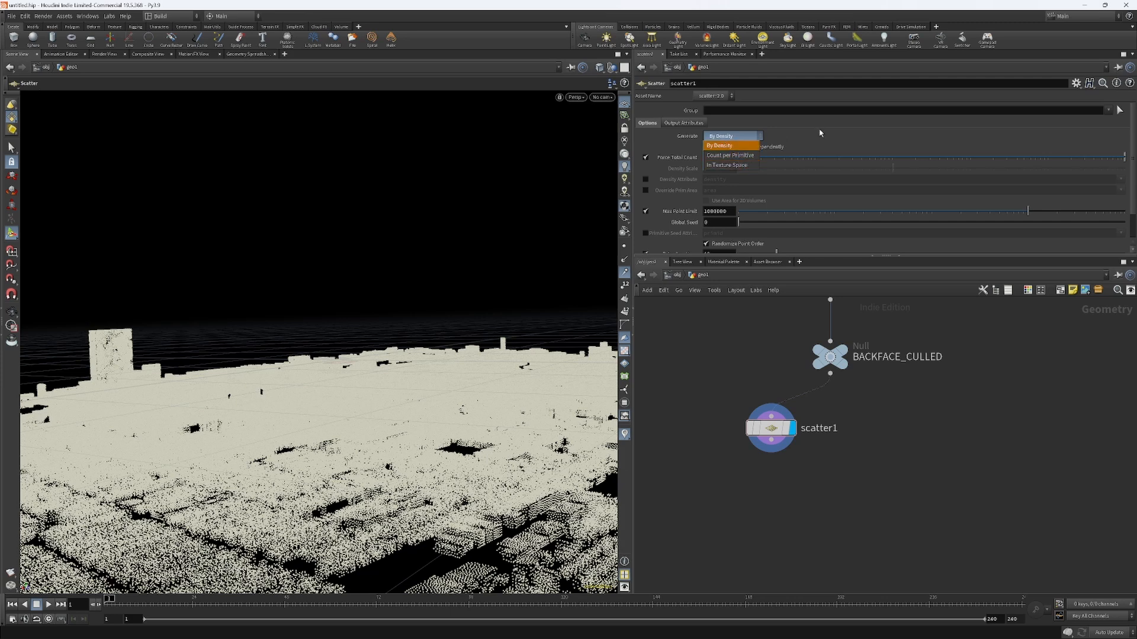
pyautogui.click(759, 138)
pyautogui.click(760, 138)
pyautogui.click(757, 140)
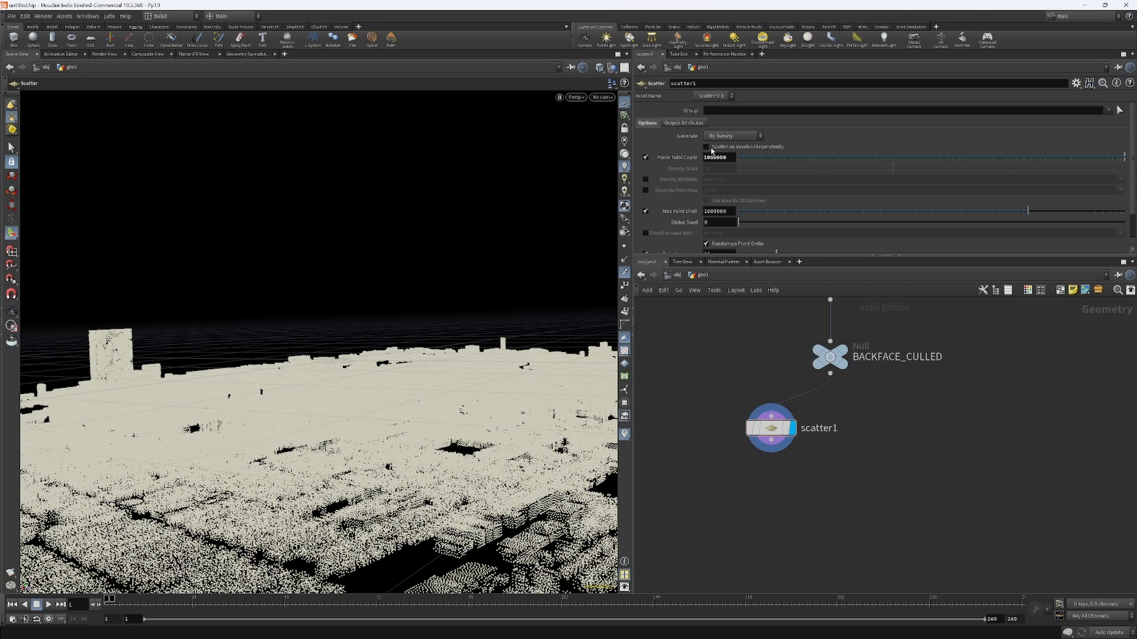
pyautogui.click(713, 137)
pyautogui.click(713, 138)
pyautogui.click(706, 148)
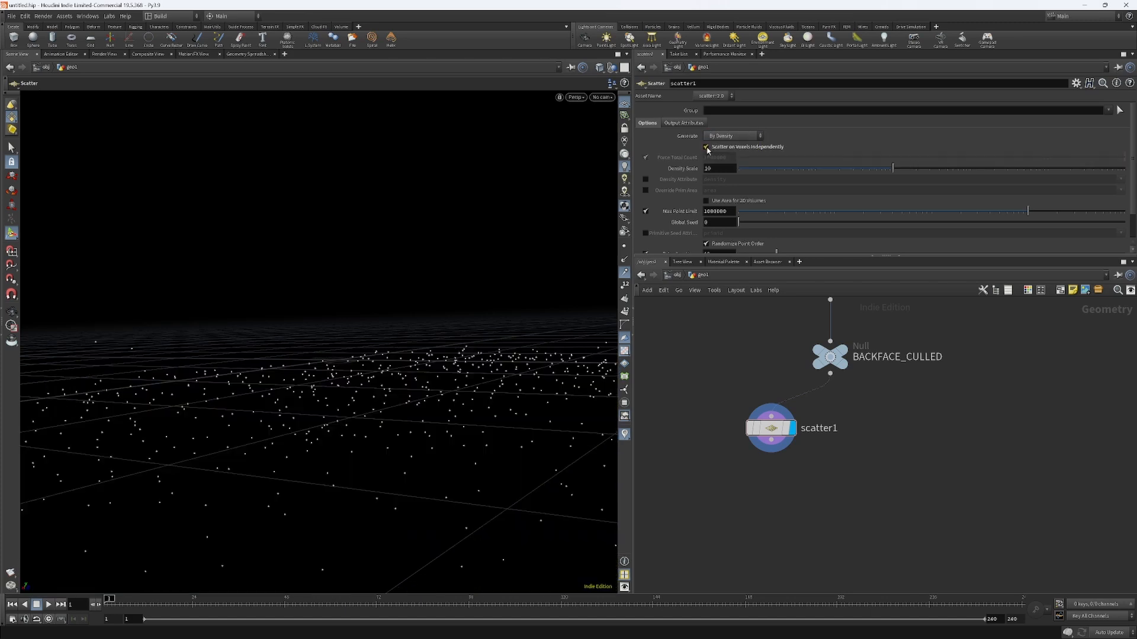
pyautogui.click(706, 147)
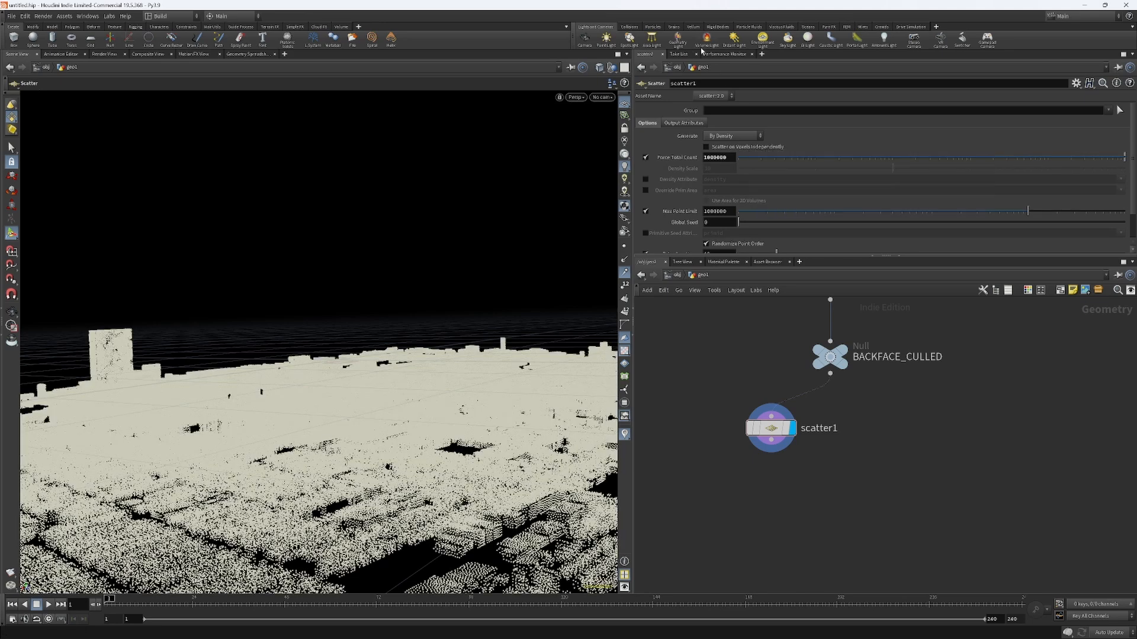
# Step: Re-enter scatter1's Force Total Count as the expression 1000000
pyautogui.click(710, 157)
pyautogui.click(312, 444)
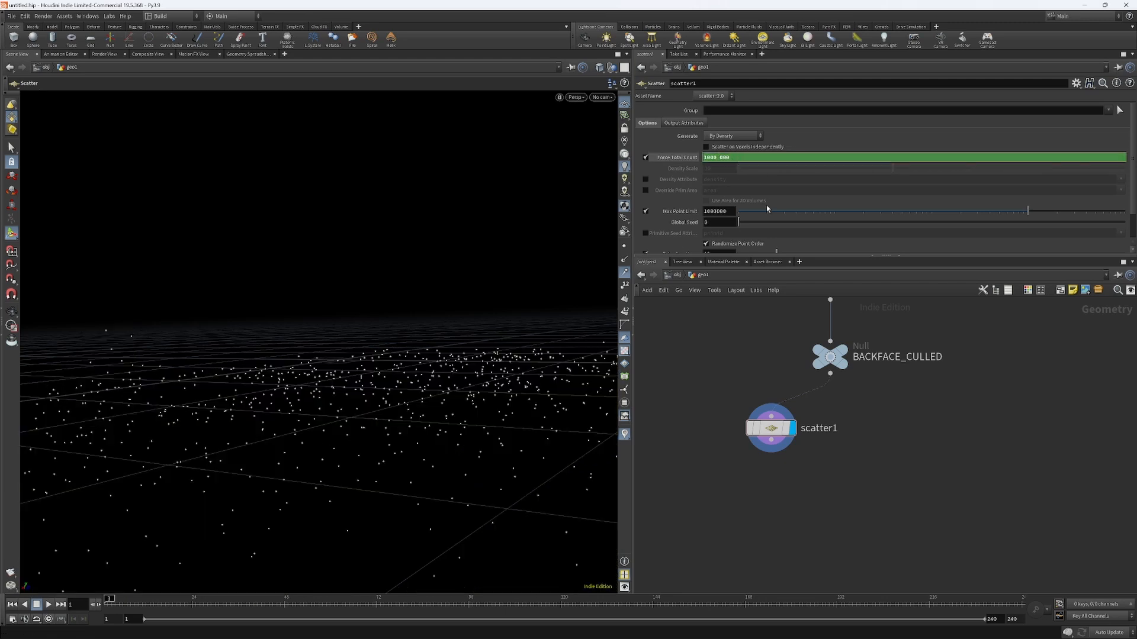
pyautogui.press('BackSpace')
pyautogui.click(431, 407)
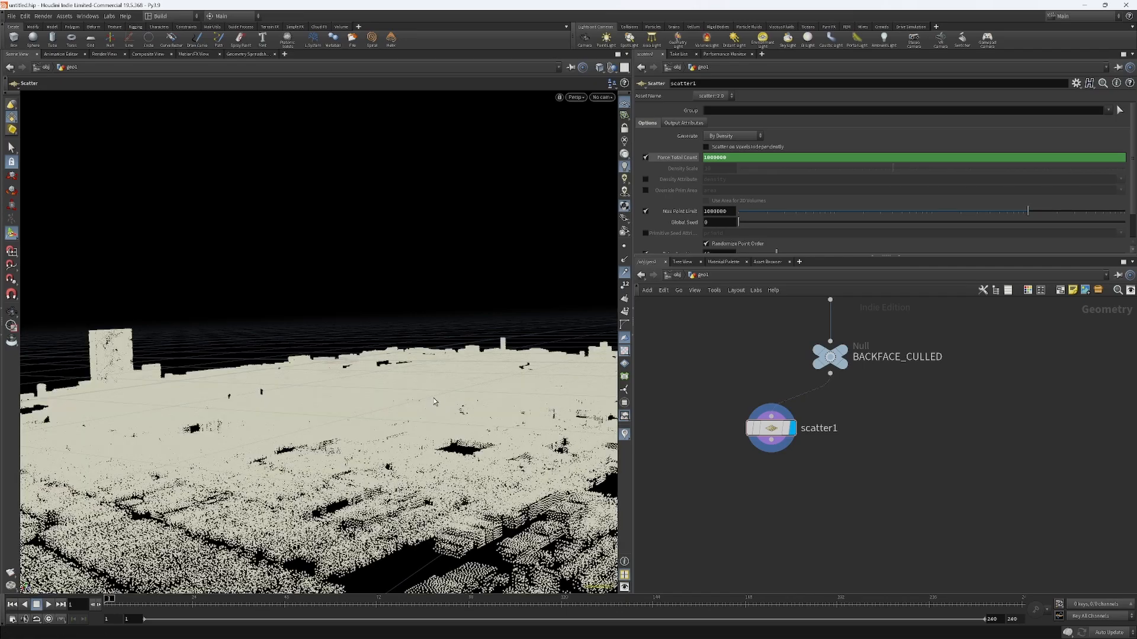
# Step: Inspect the scattered points on the city buildings from above, close up and near street level
pyautogui.keyDown('alt'); pyautogui.moveTo(432, 435); pyautogui.dragTo(301, 368); pyautogui.keyUp('alt')
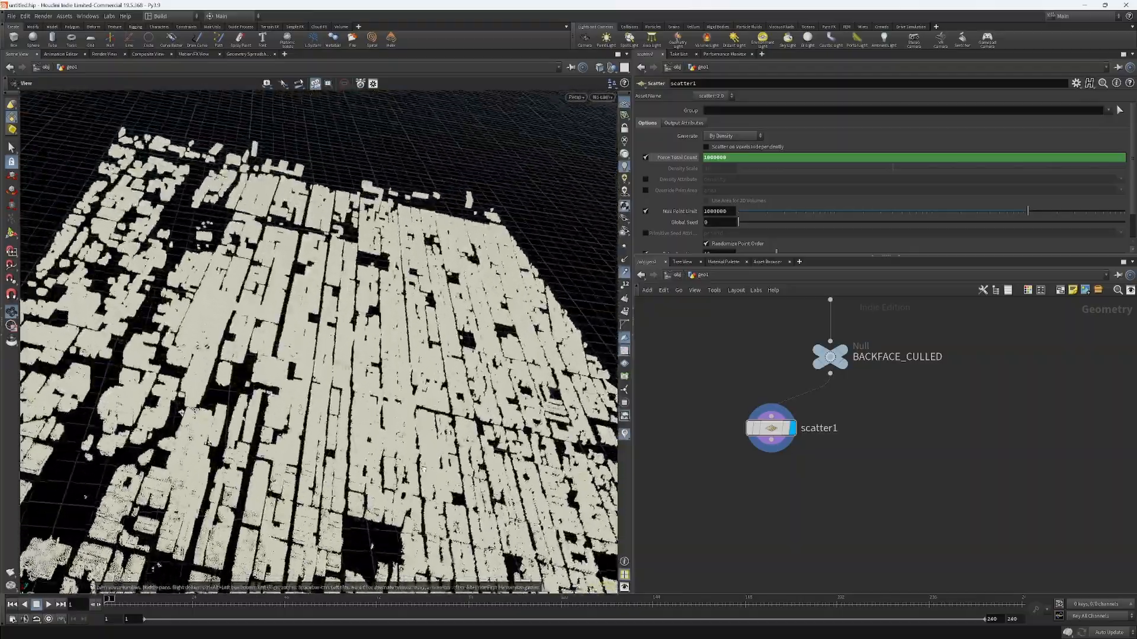
pyautogui.keyDown('alt'); pyautogui.moveTo(301, 368); pyautogui.dragTo(190, 472, button='right'); pyautogui.keyUp('alt')
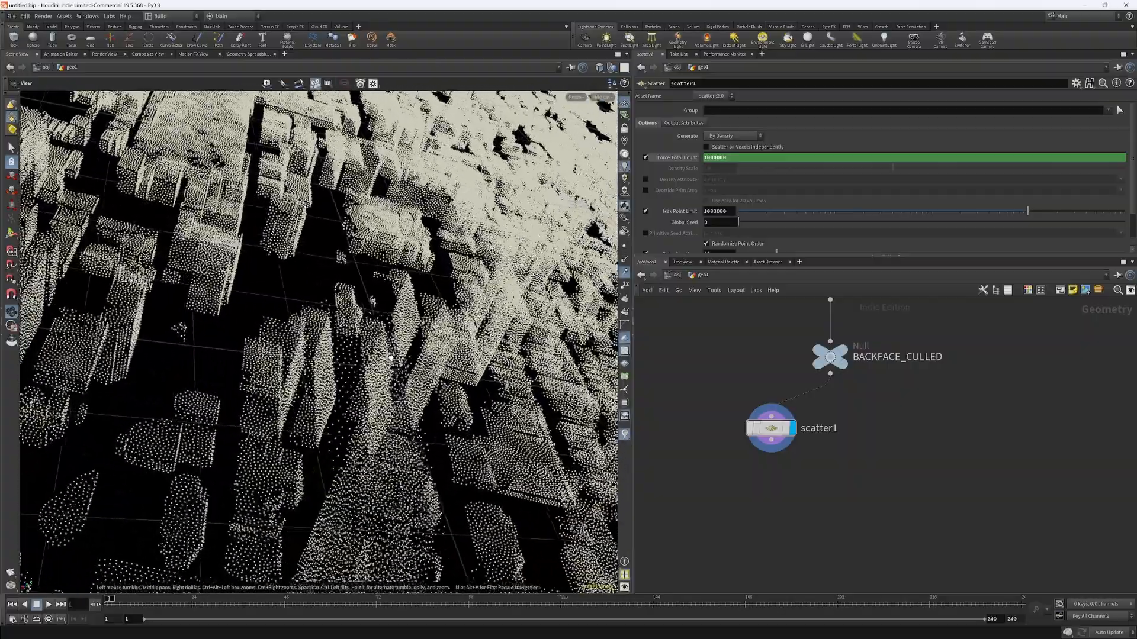
pyautogui.moveTo(373, 301); pyautogui.dragTo(189, 318)
pyautogui.moveTo(394, 343); pyautogui.dragTo(389, 338)
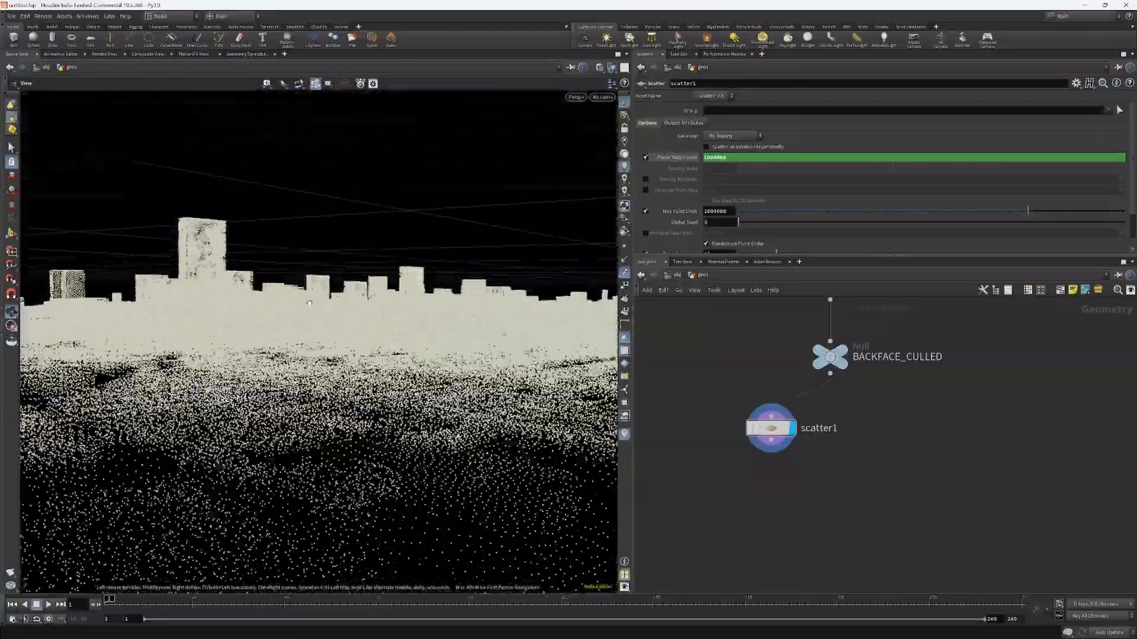
pyautogui.moveTo(310, 323); pyautogui.dragTo(309, 307)
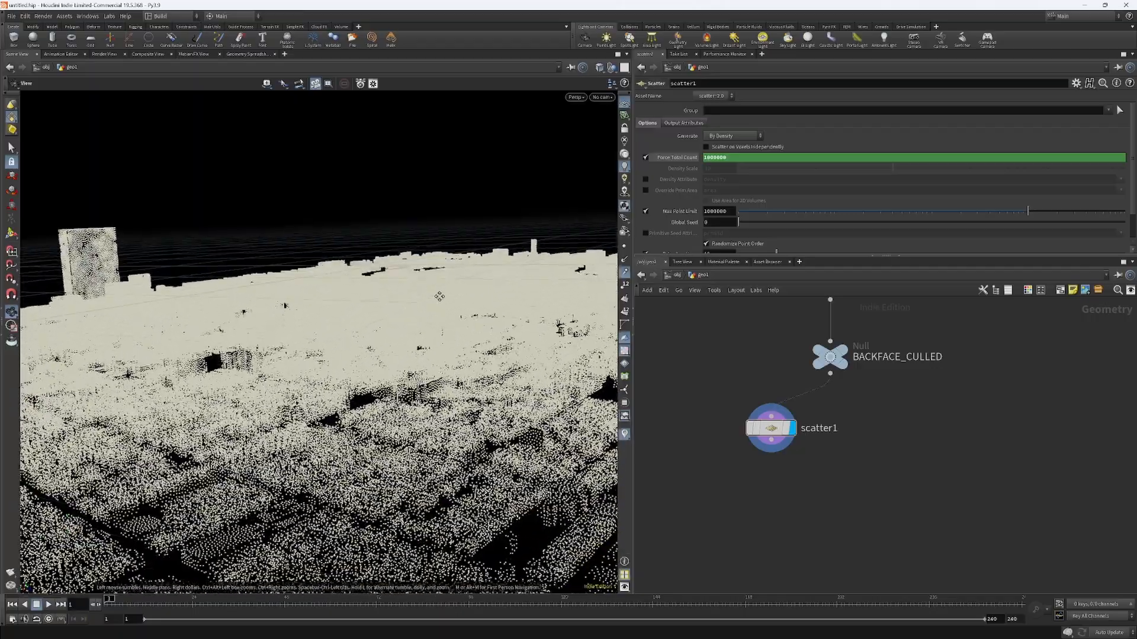
pyautogui.moveTo(431, 296); pyautogui.dragTo(447, 367)
pyautogui.moveTo(459, 412); pyautogui.dragTo(458, 362)
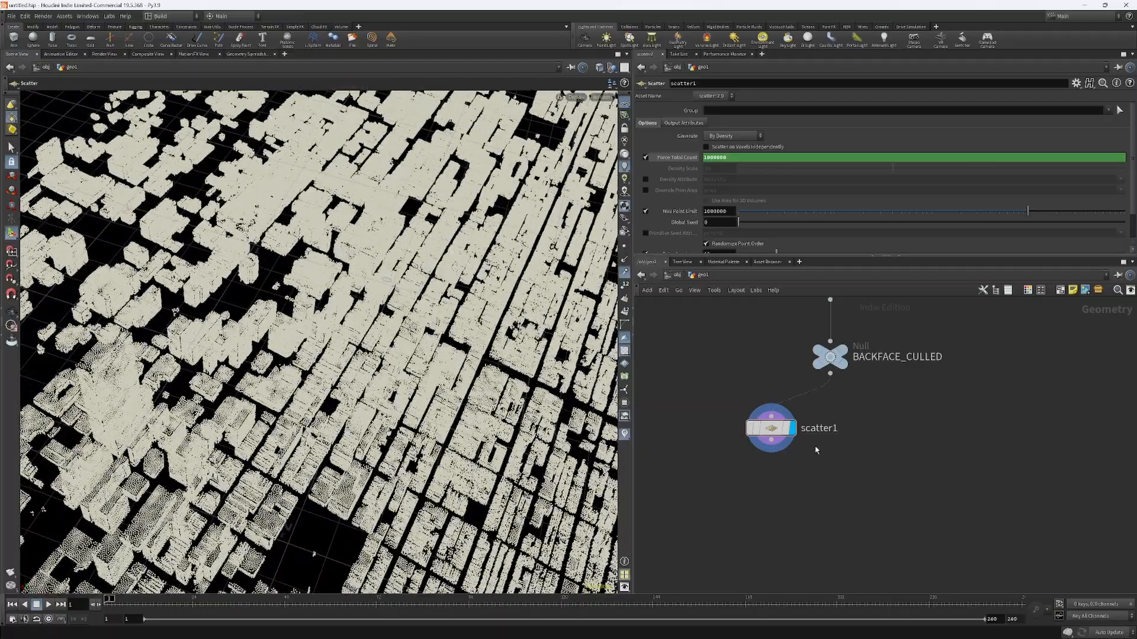
# Step: Move the scatter1 node slightly further from BACKFACE_CULLED and view the point-covered city from a lower angle
pyautogui.moveTo(770, 432); pyautogui.dragTo(754, 436)
pyautogui.moveTo(849, 435); pyautogui.dragTo(817, 460, button='middle')
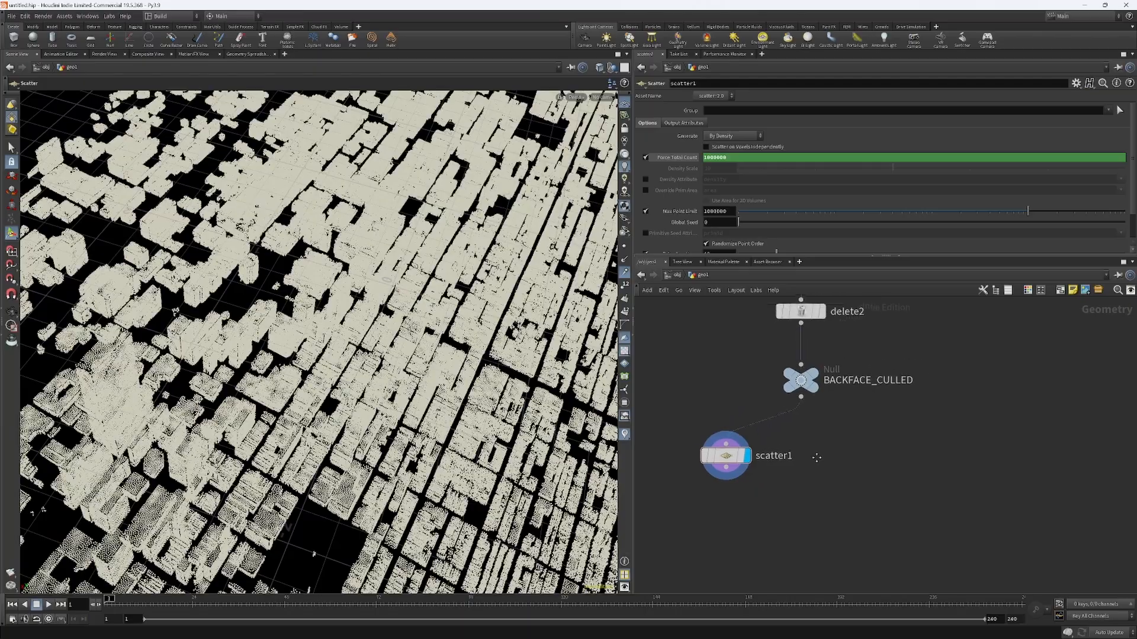
pyautogui.scroll(1, 816, 453)
pyautogui.scroll(-1, 811, 447)
pyautogui.keyDown('alt'); pyautogui.moveTo(360, 415); pyautogui.dragTo(355, 354); pyautogui.keyUp('alt')
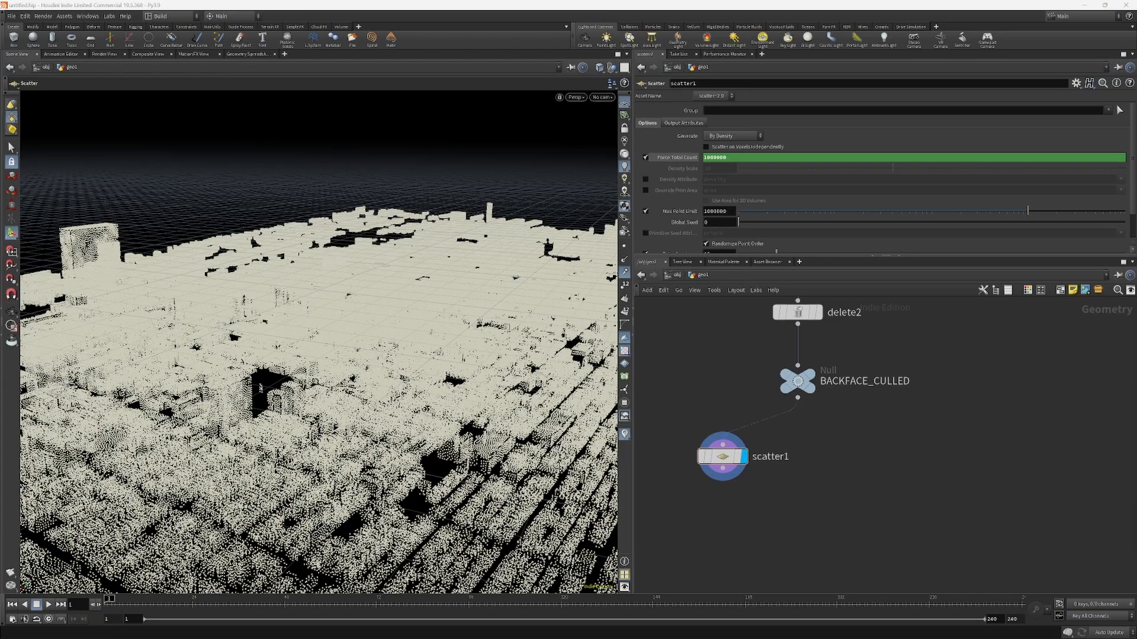
# Step: Switch to the browser and open the SideFX forum thread "Cull faces outside of camera view" in a new tab
pyautogui.hotkey('alt', 'Tab')
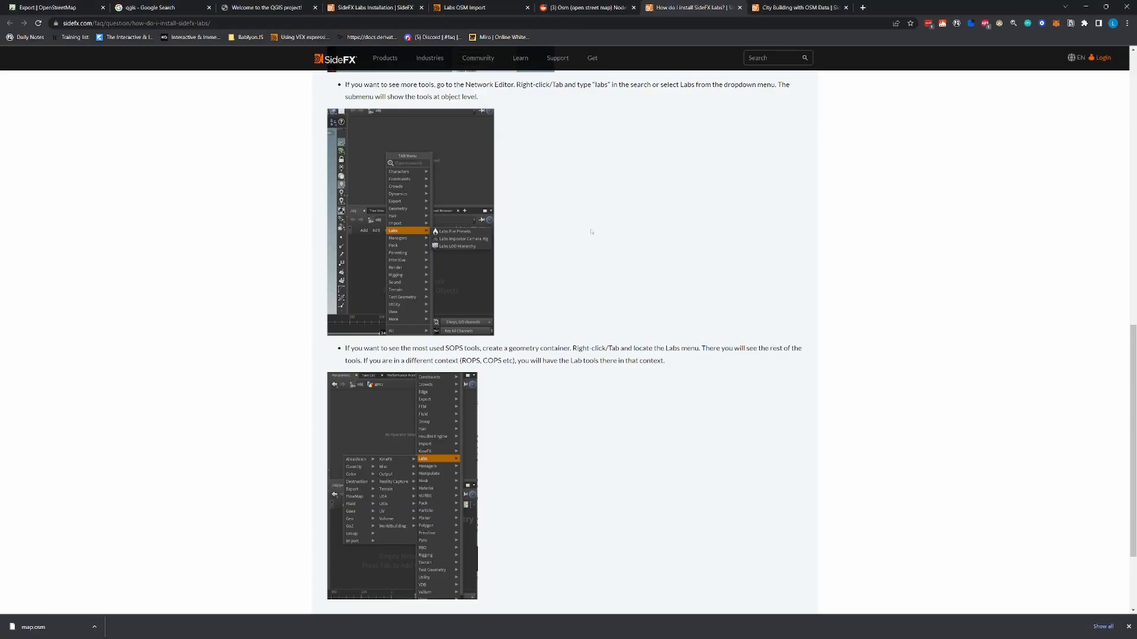
pyautogui.hotkey('ctrl', 't')
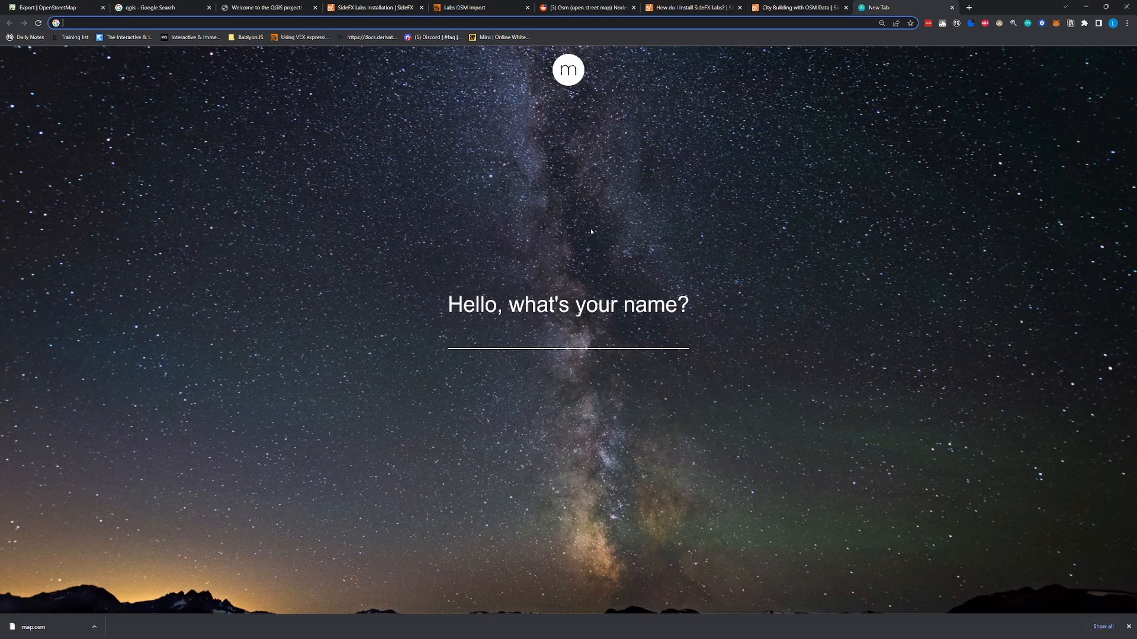
pyautogui.write('cull')
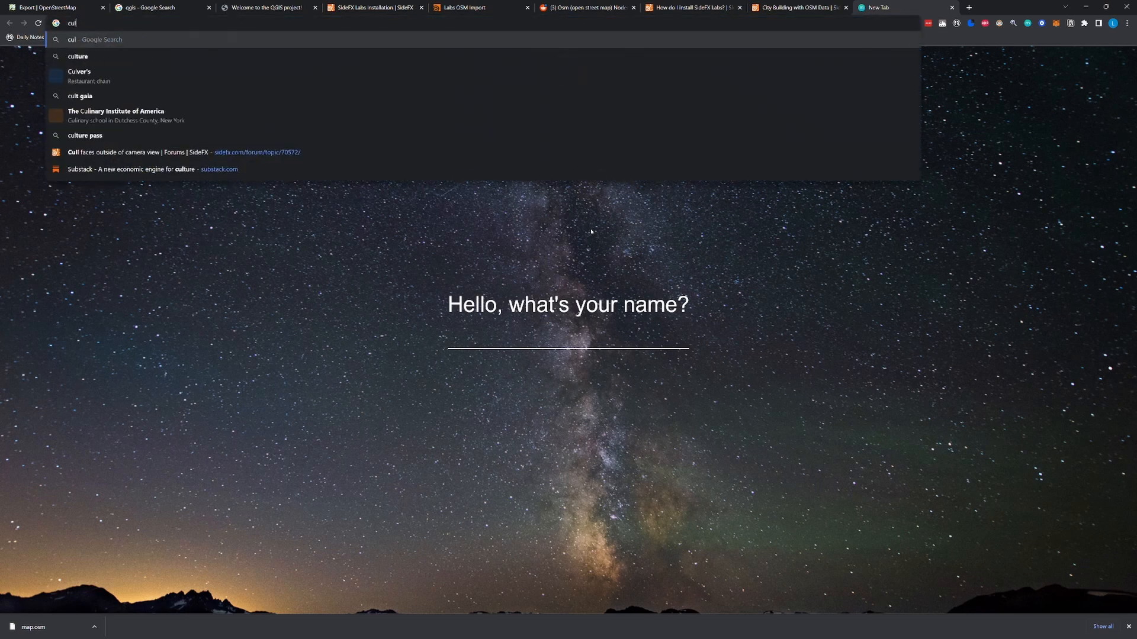
pyautogui.press('Down')
pyautogui.press('Down')
pyautogui.press('Down')
pyautogui.press('Down')
pyautogui.press('Down')
pyautogui.press('Down')
pyautogui.press('Down')
pyautogui.press('Return')
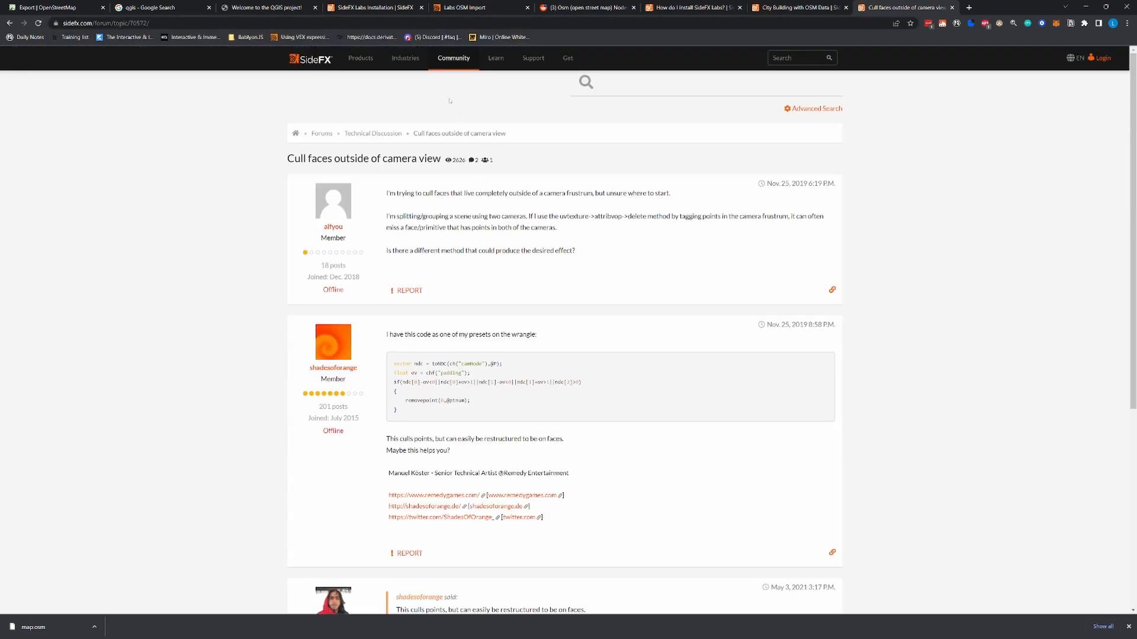
# Step: Copy the complete VEX snippet using toNDC and removepoint from the first reply in the forum thread
pyautogui.moveTo(296, 159); pyautogui.dragTo(395, 159)
pyautogui.click(429, 227)
pyautogui.scroll(-1, 507, 329)
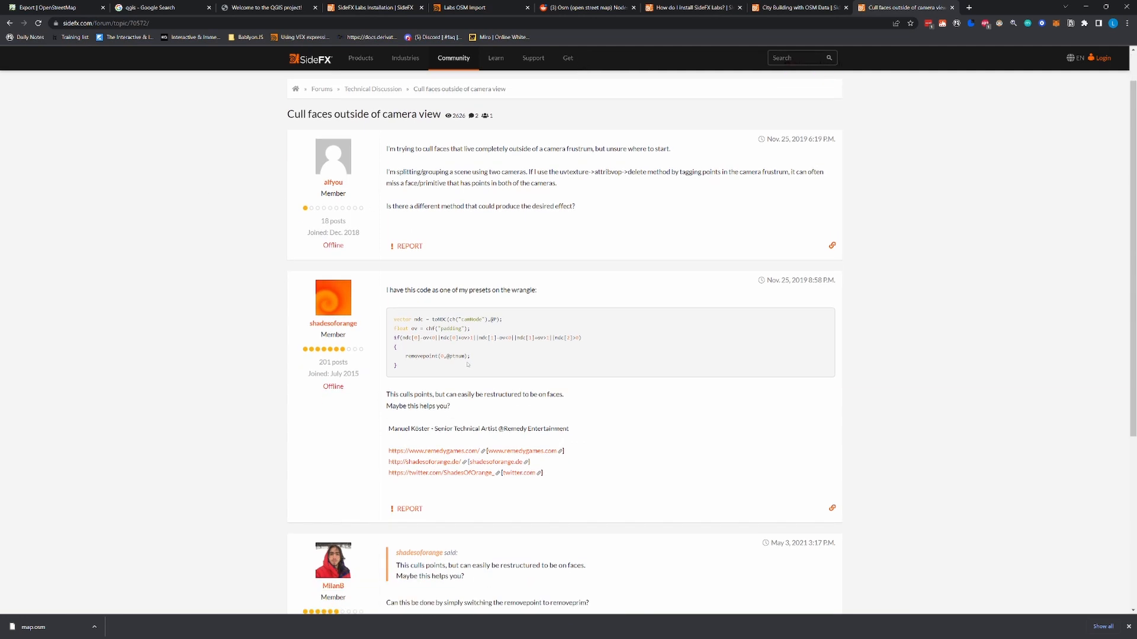
pyautogui.moveTo(421, 369); pyautogui.dragTo(394, 320)
pyautogui.click(417, 368)
pyautogui.moveTo(418, 368); pyautogui.dragTo(392, 319)
pyautogui.hotkey('ctrl', 'c')
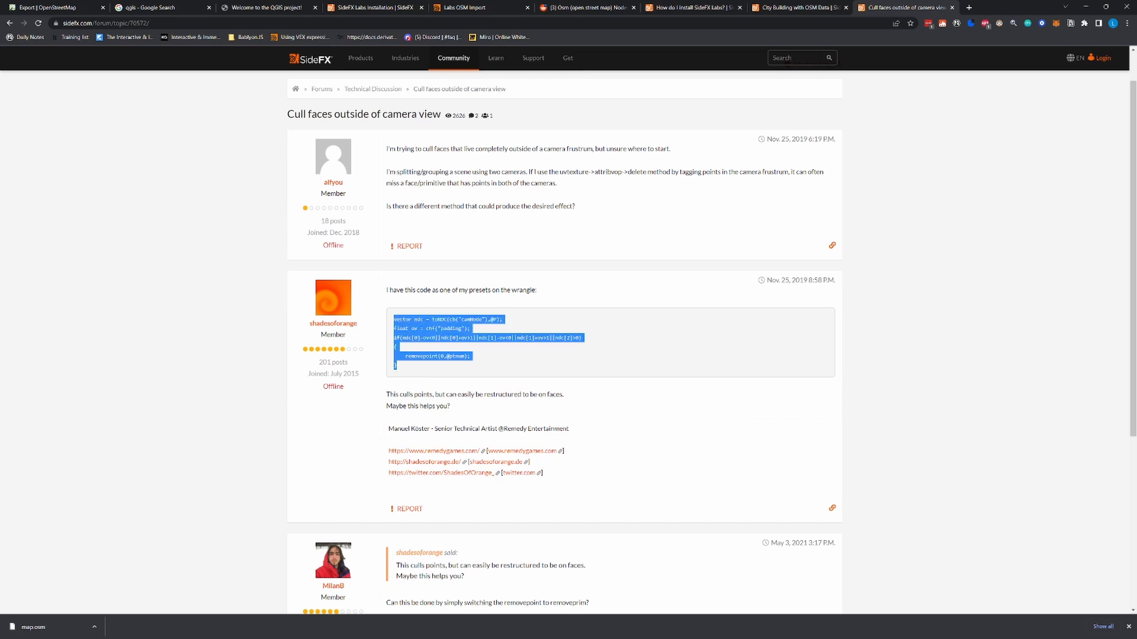
# Step: Return to Houdini, shift BACKFACE_CULLED slightly down and add a Point Wrangle node beside the node chain
pyautogui.click(1087, 10)
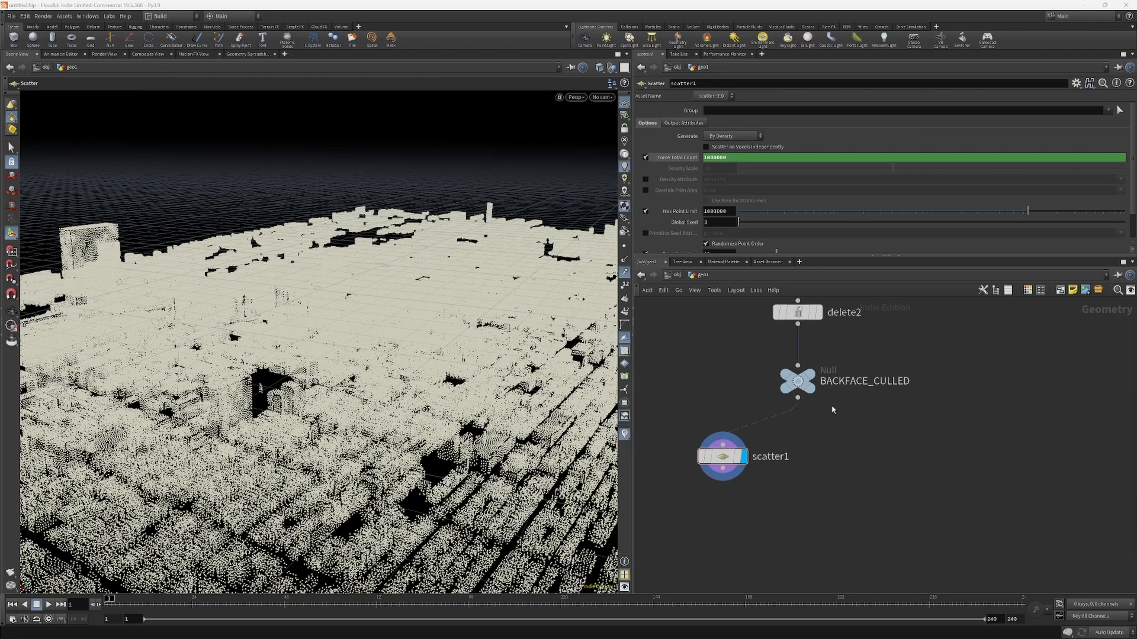
pyautogui.moveTo(799, 383)
pyautogui.mouseDown()
pyautogui.moveTo(799, 372)
pyautogui.moveTo(800, 394)
pyautogui.mouseUp()
pyautogui.moveTo(810, 377); pyautogui.dragTo(825, 445, button='middle')
pyautogui.press('Tab')
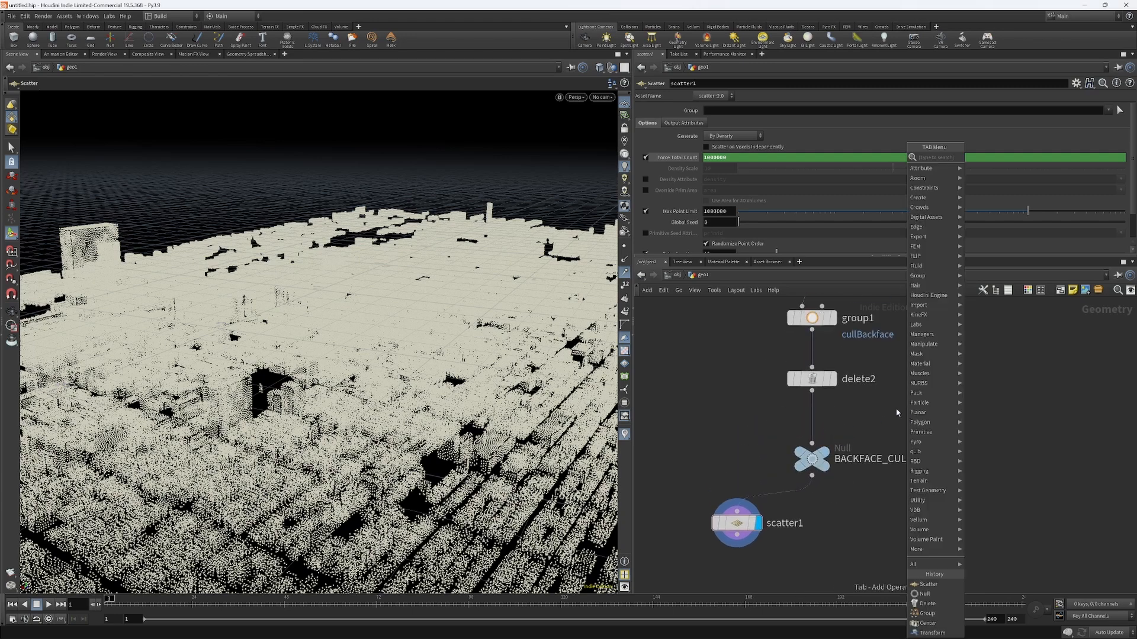
pyautogui.write('poi')
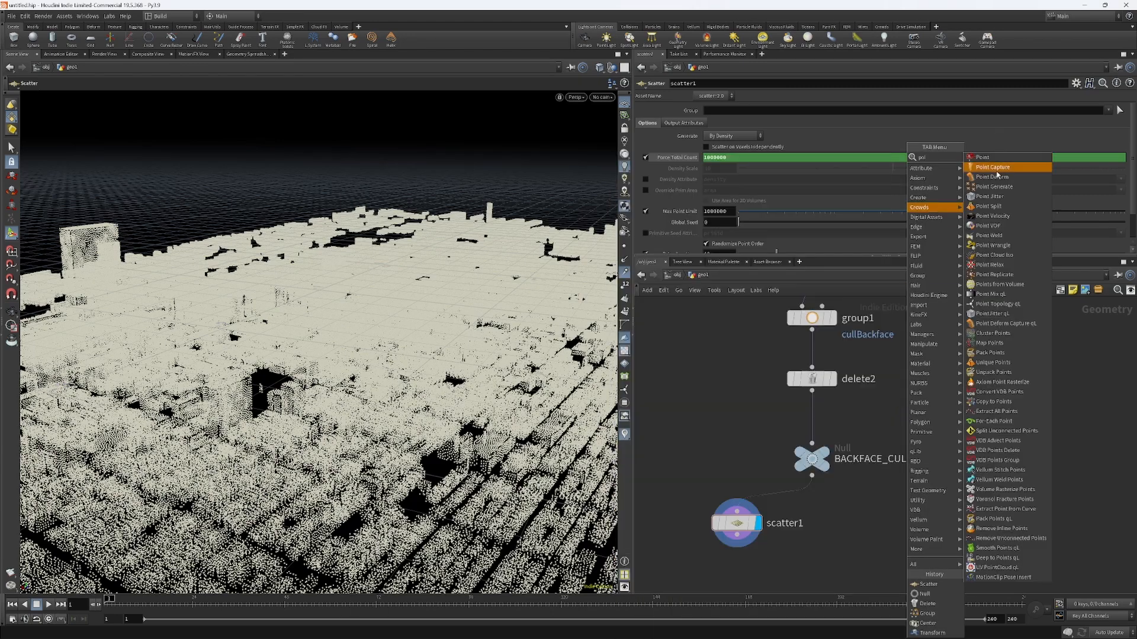
pyautogui.write(' wra')
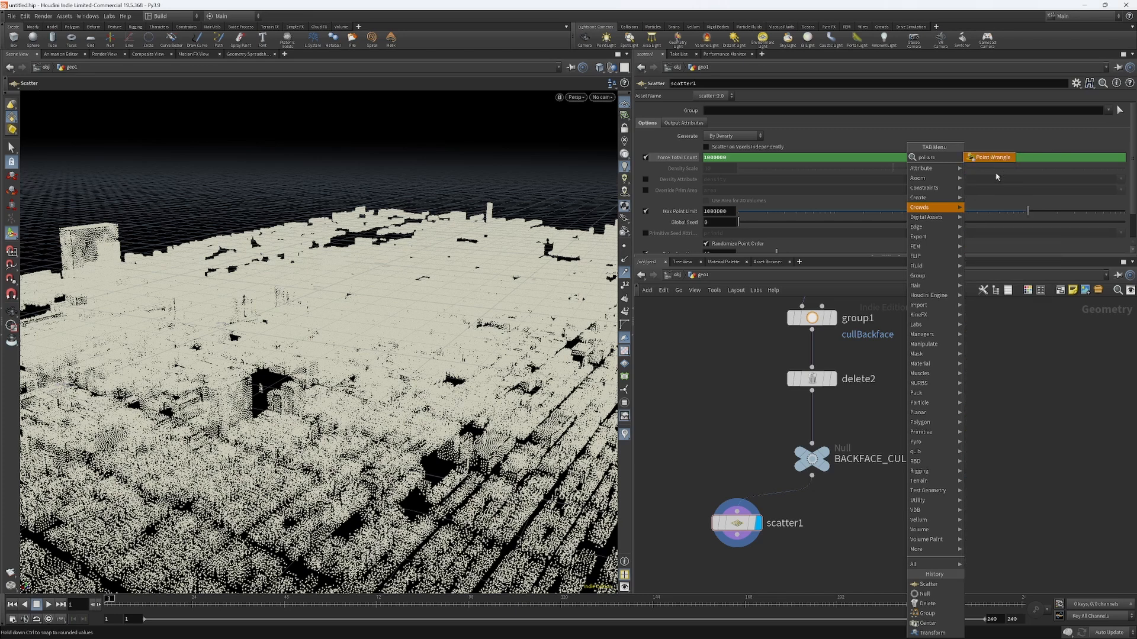
pyautogui.press('Return')
pyautogui.click(747, 410)
pyautogui.moveTo(920, 355); pyautogui.dragTo(922, 422, button='middle')
pyautogui.click(926, 382)
pyautogui.moveTo(926, 382); pyautogui.dragTo(934, 448, button='middle')
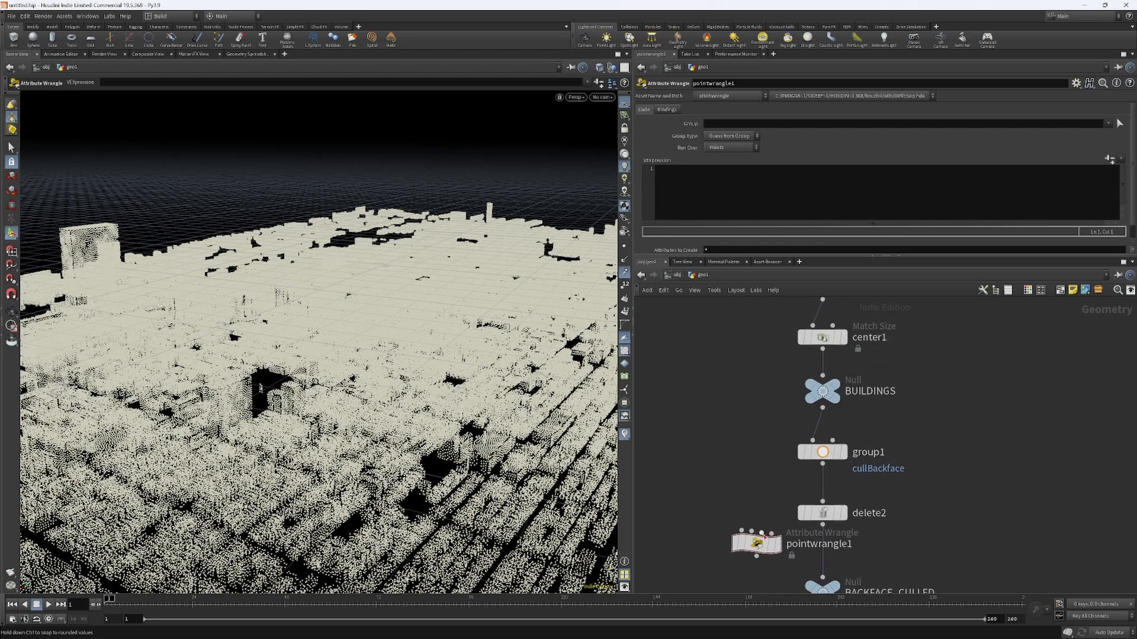
# Step: Move transform1 and center1 up to make room, and connect pointwrangle1 to center1's output above BUILDINGS
pyautogui.moveTo(760, 538); pyautogui.dragTo(733, 405)
pyautogui.moveTo(944, 380); pyautogui.dragTo(941, 446, button='middle')
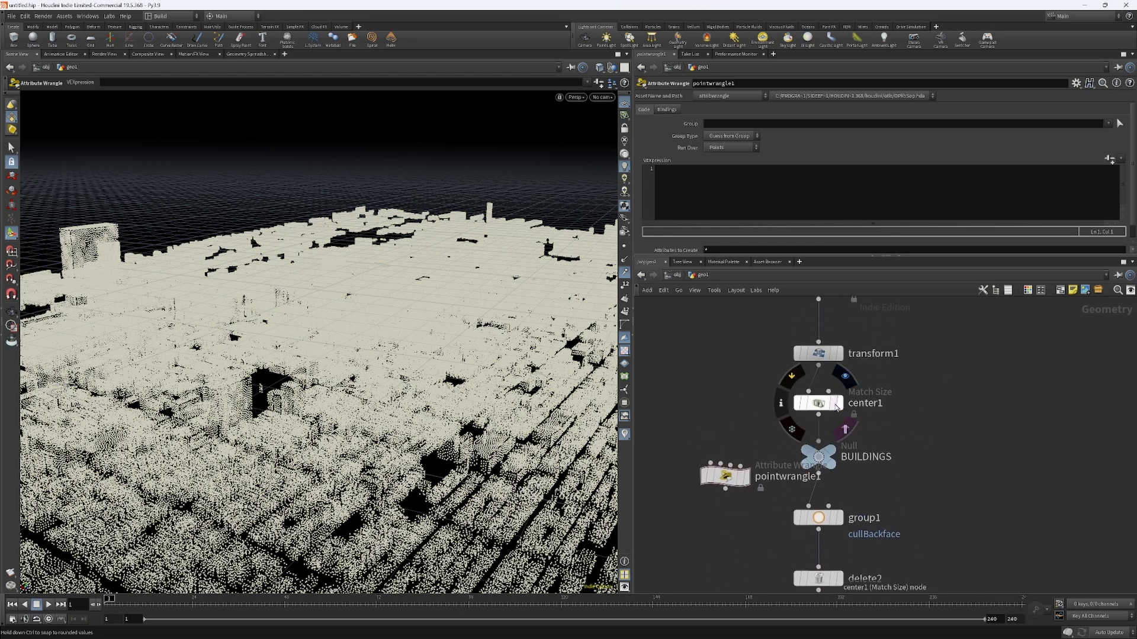
pyautogui.moveTo(828, 358); pyautogui.dragTo(827, 327)
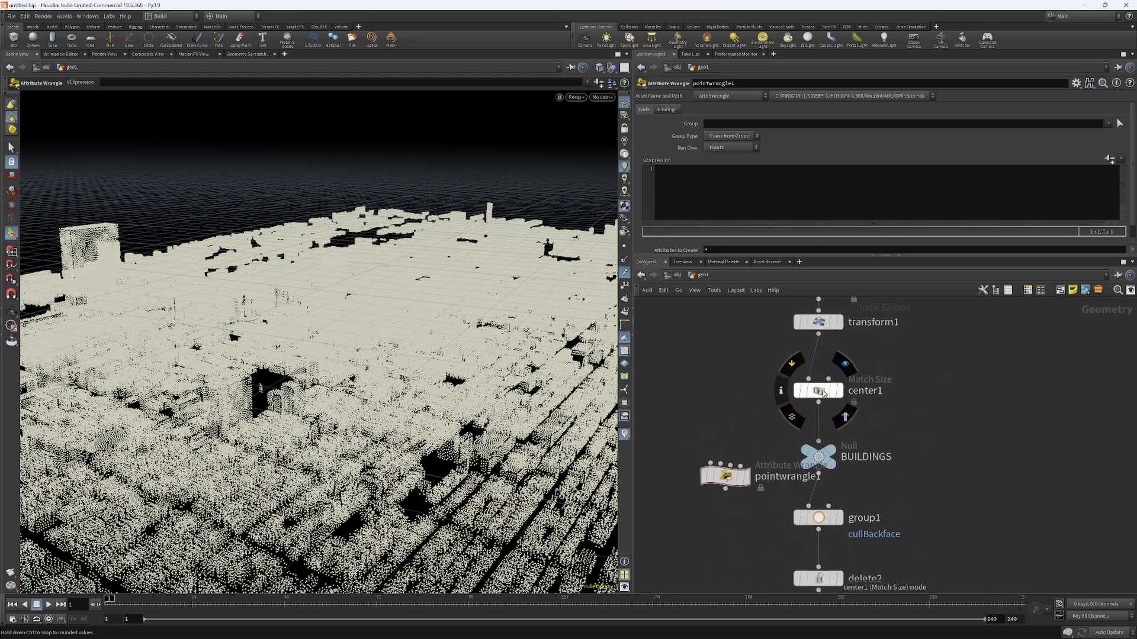
pyautogui.moveTo(825, 393); pyautogui.dragTo(824, 372)
pyautogui.moveTo(891, 419); pyautogui.dragTo(900, 394, button='middle')
pyautogui.moveTo(732, 463); pyautogui.dragTo(732, 403)
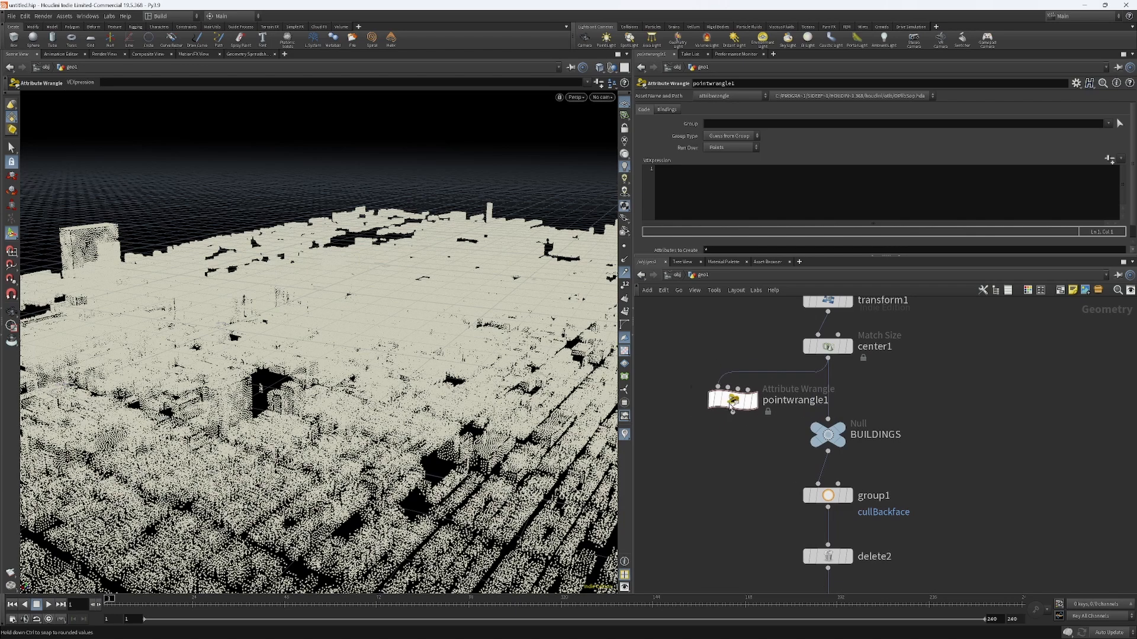
# Step: Display pointwrangle1's output, paste the copied toNDC culling snippet into its VEXpression and apply it
pyautogui.click(760, 374)
pyautogui.click(736, 190)
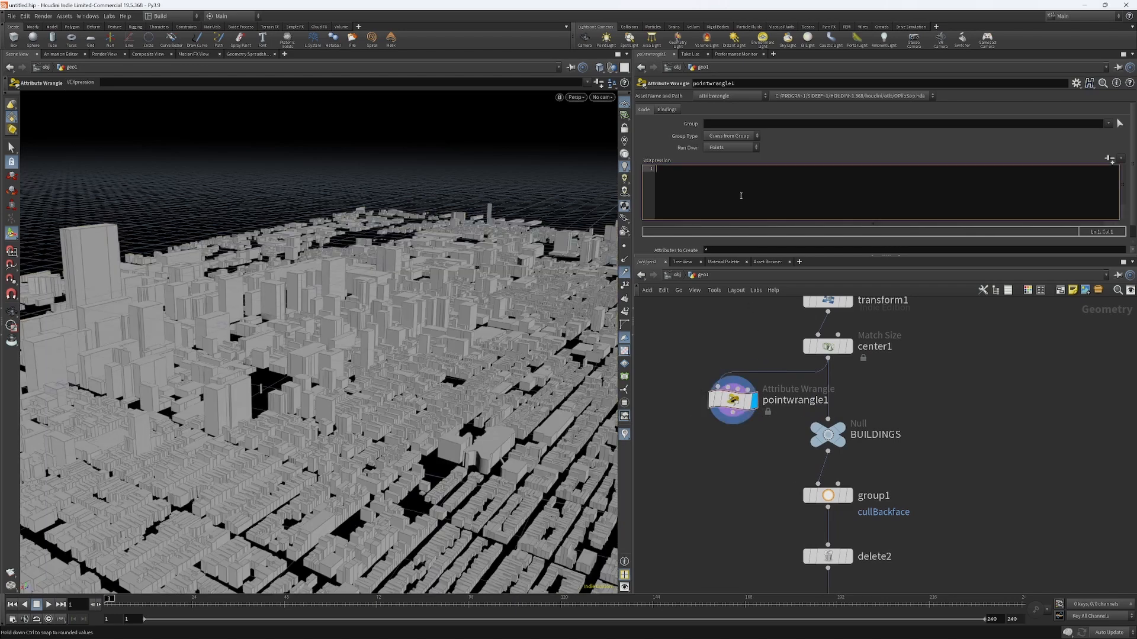
pyautogui.hotkey('ctrl', 'v')
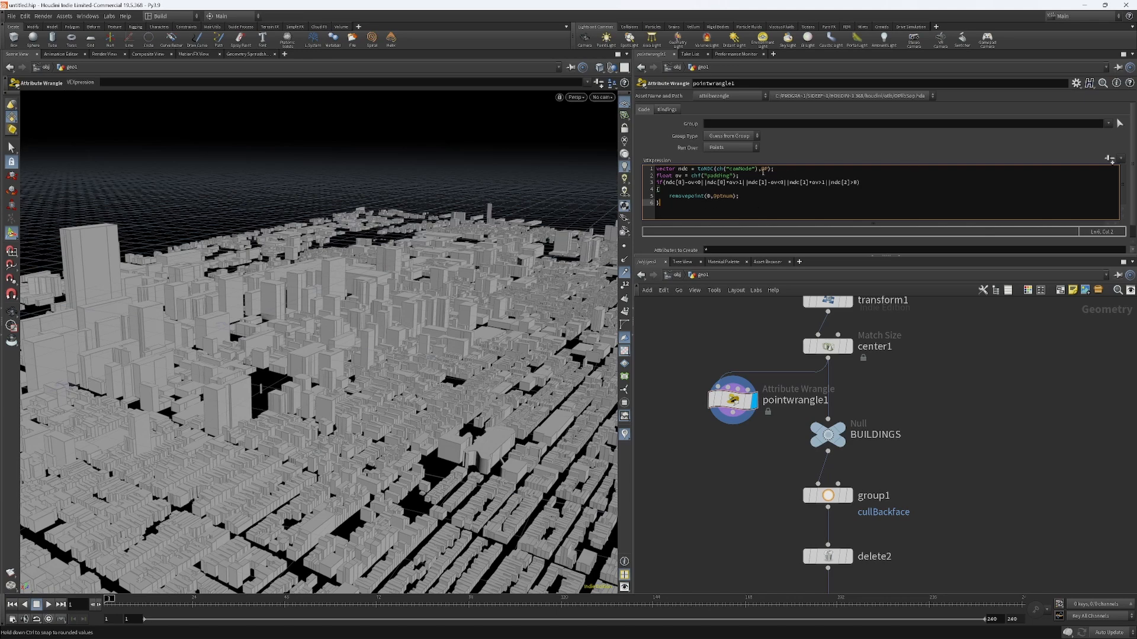
pyautogui.doubleClick(719, 169)
pyautogui.click(724, 170)
pyautogui.hotkey('ctrl', 'Return')
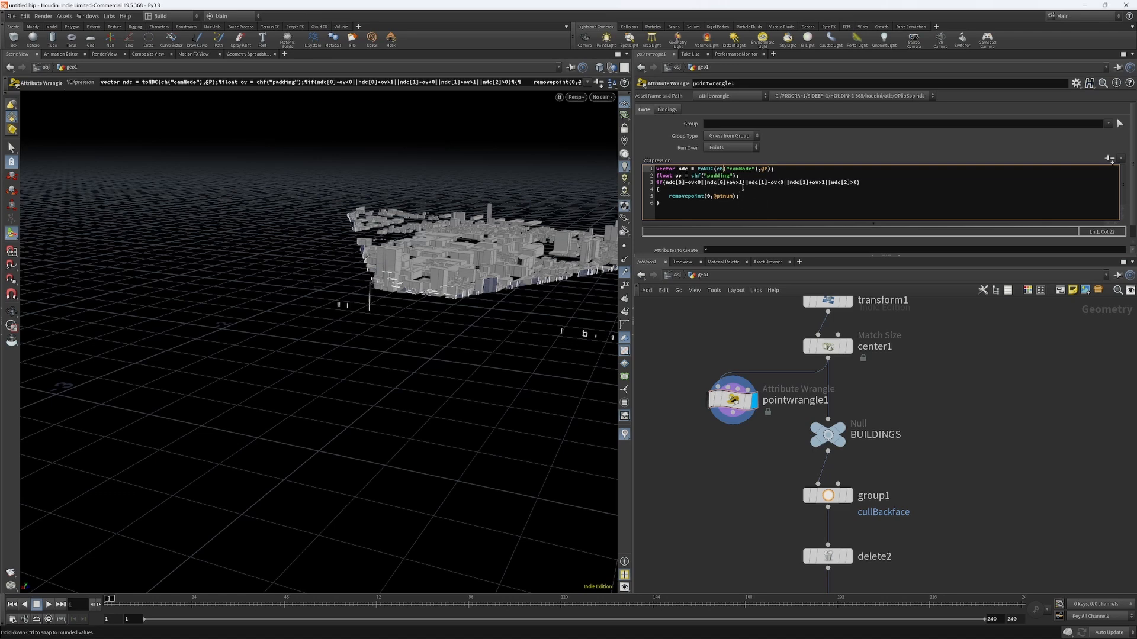
# Step: Examine the snippet's toNDC line with its camNode channel reference and the wrangle's Camnode and Padding parameters
pyautogui.moveTo(715, 170); pyautogui.dragTo(758, 170)
pyautogui.scroll(-1, 737, 176)
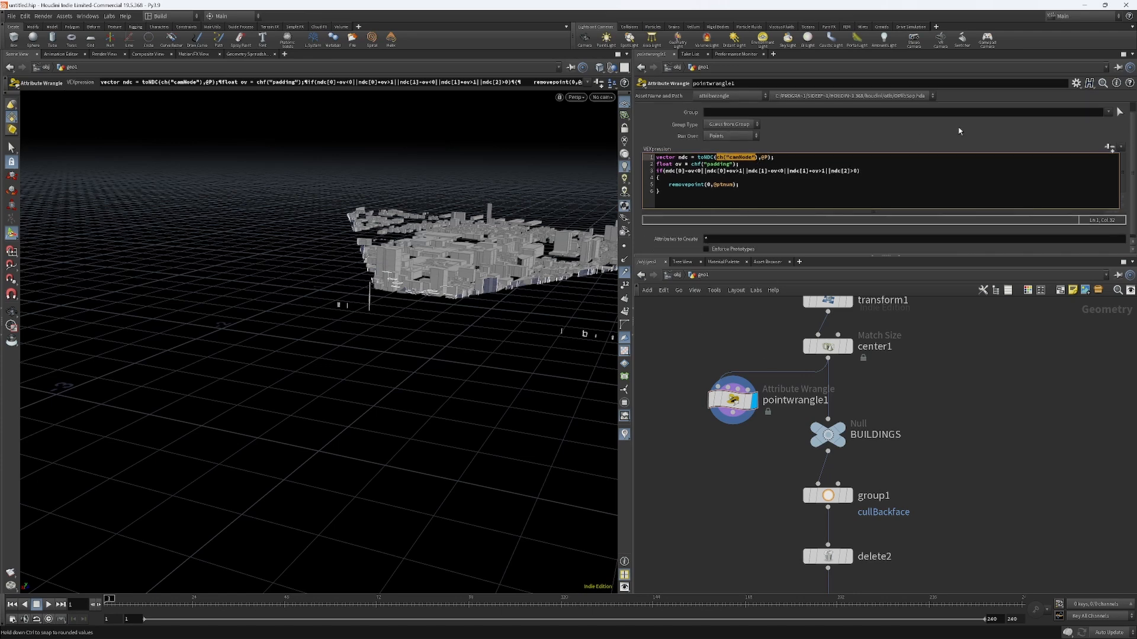
pyautogui.scroll(1, 1098, 149)
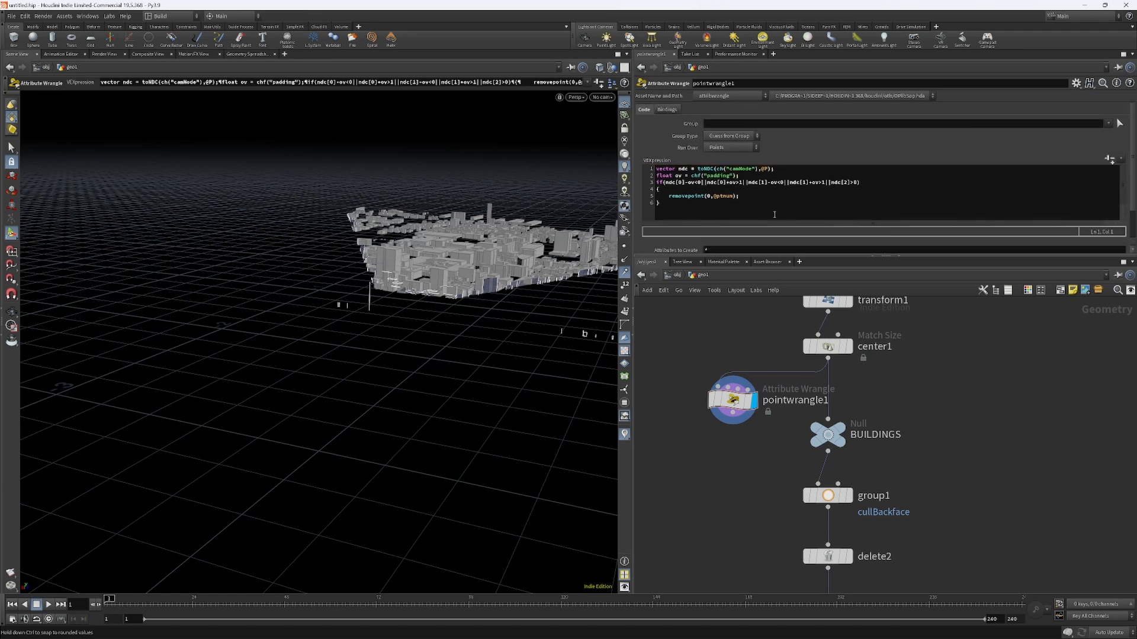
pyautogui.scroll(-3, 774, 215)
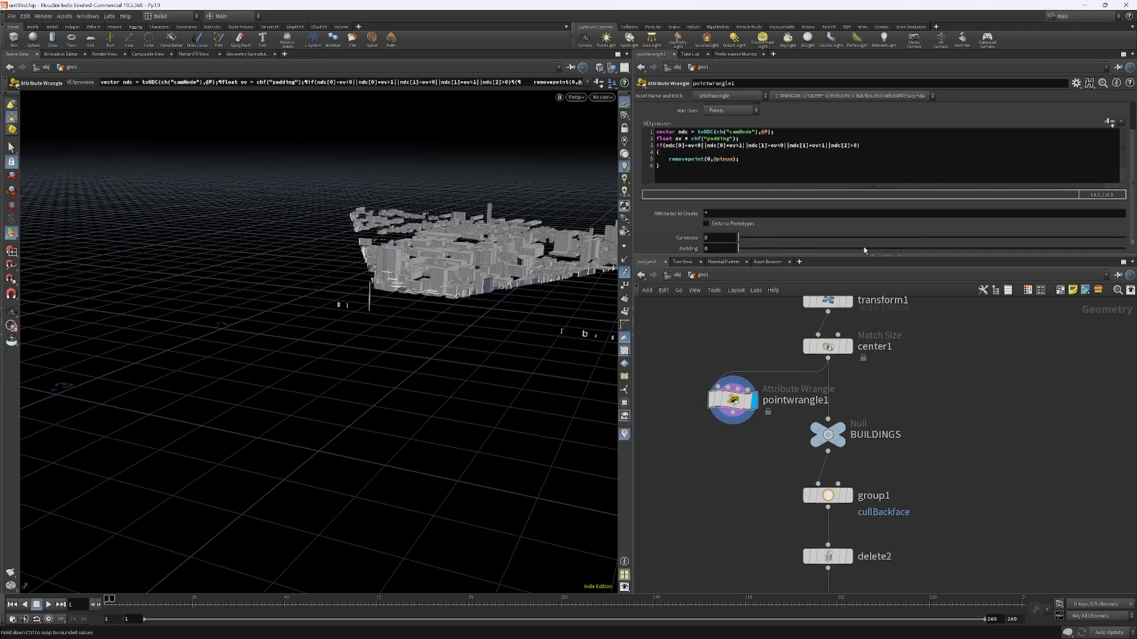
pyautogui.moveTo(864, 249); pyautogui.dragTo(489, 250)
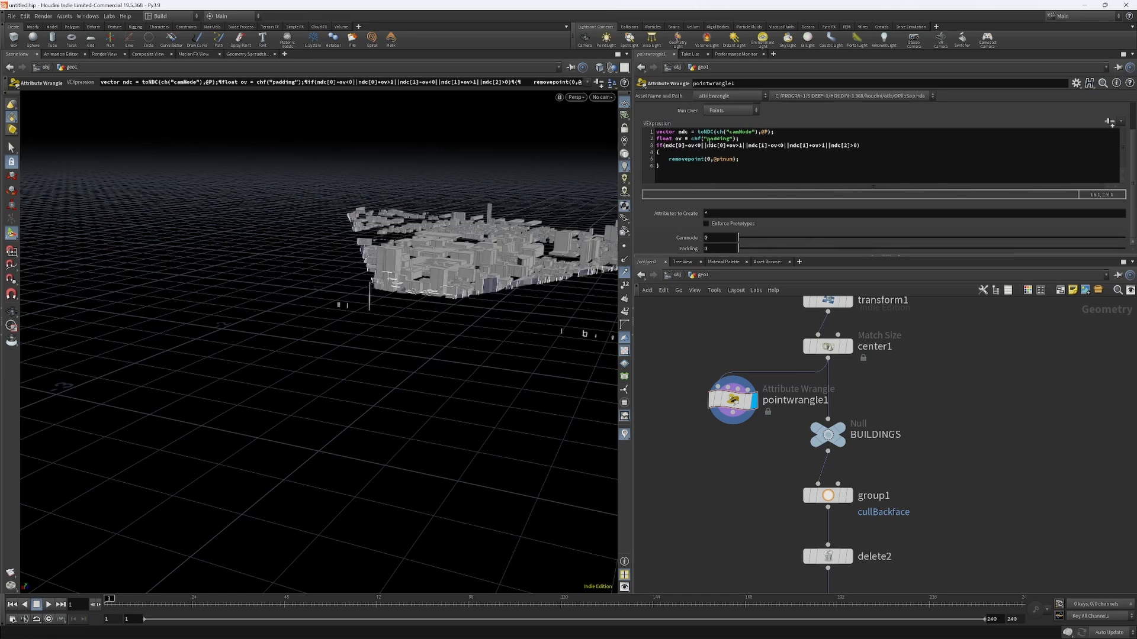
pyautogui.tripleClick(704, 134)
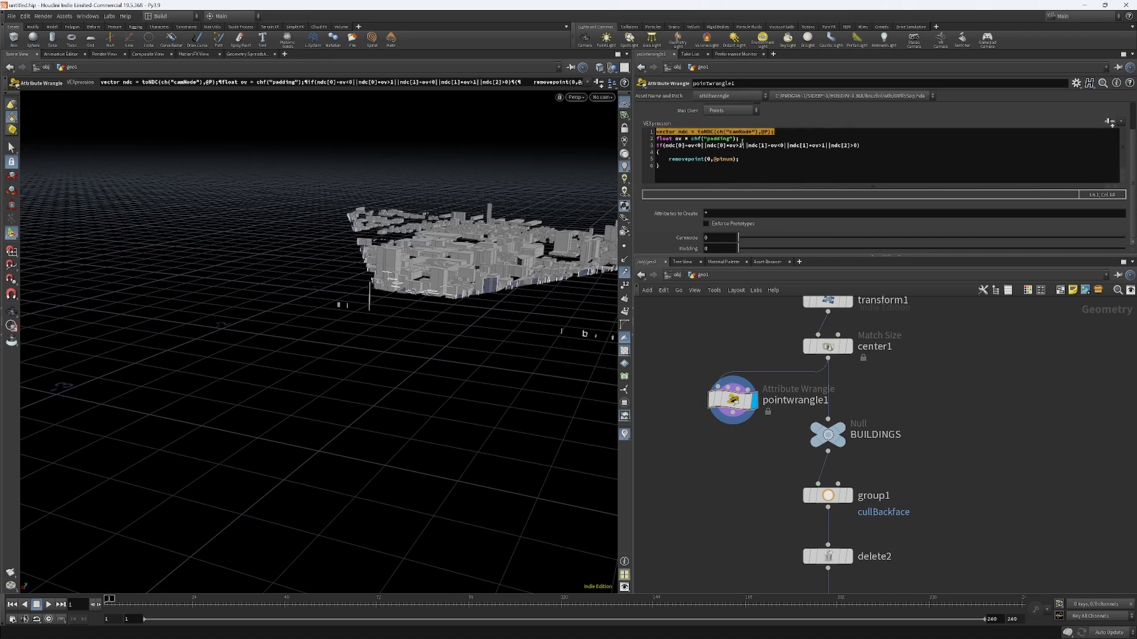
pyautogui.doubleClick(683, 131)
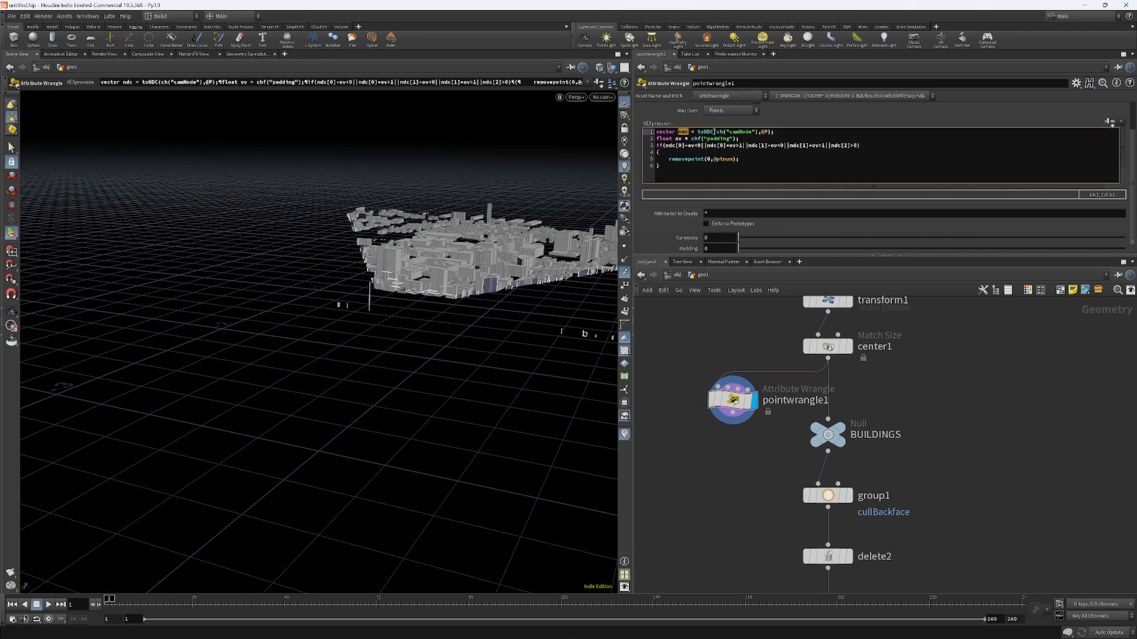
# Step: Add the comment "//create normalized device coordinates" at the end of the snippet's toNDC line
pyautogui.click(795, 132)
pyautogui.write('//create normalize')
pyautogui.write('d defc')
pyautogui.write('ice coordinates')
pyautogui.click(696, 132)
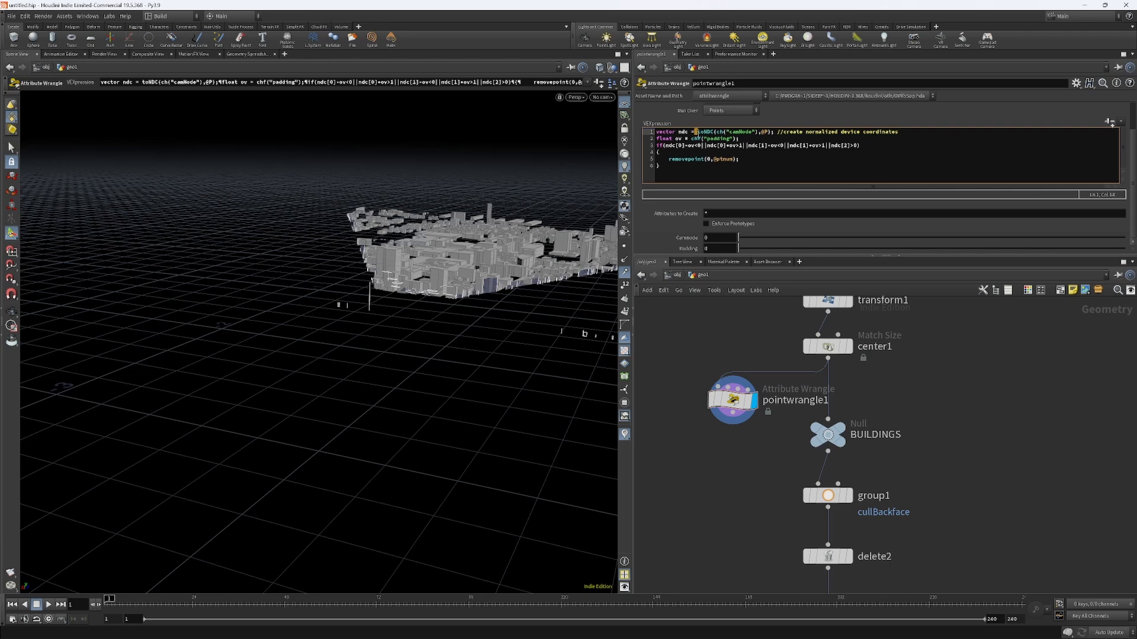
# Step: Replace the ch("camNode") argument of toNDC with the camera path "../../cam1", keeping @P as the second argument
pyautogui.click(764, 139)
pyautogui.moveTo(760, 131); pyautogui.dragTo(716, 132)
pyautogui.write('"../../cam')
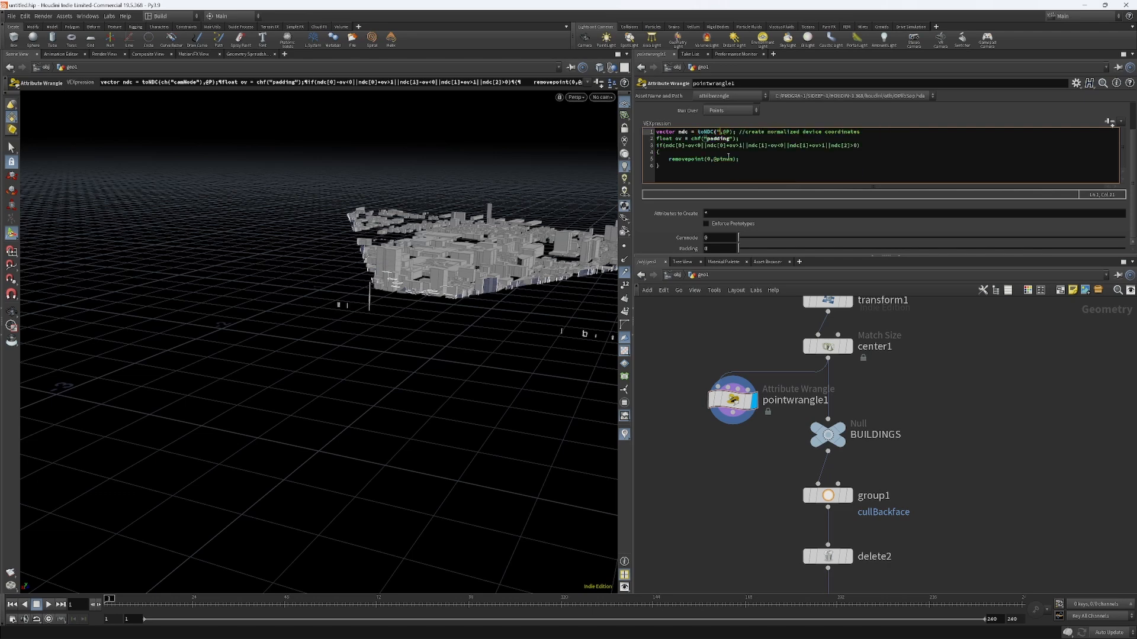
pyautogui.write('1"')
pyautogui.tripleClick(704, 132)
pyautogui.click(756, 132)
pyautogui.moveTo(755, 133)
pyautogui.mouseDown()
pyautogui.moveTo(717, 132)
pyautogui.moveTo(765, 133)
pyautogui.mouseUp()
pyautogui.click(760, 132)
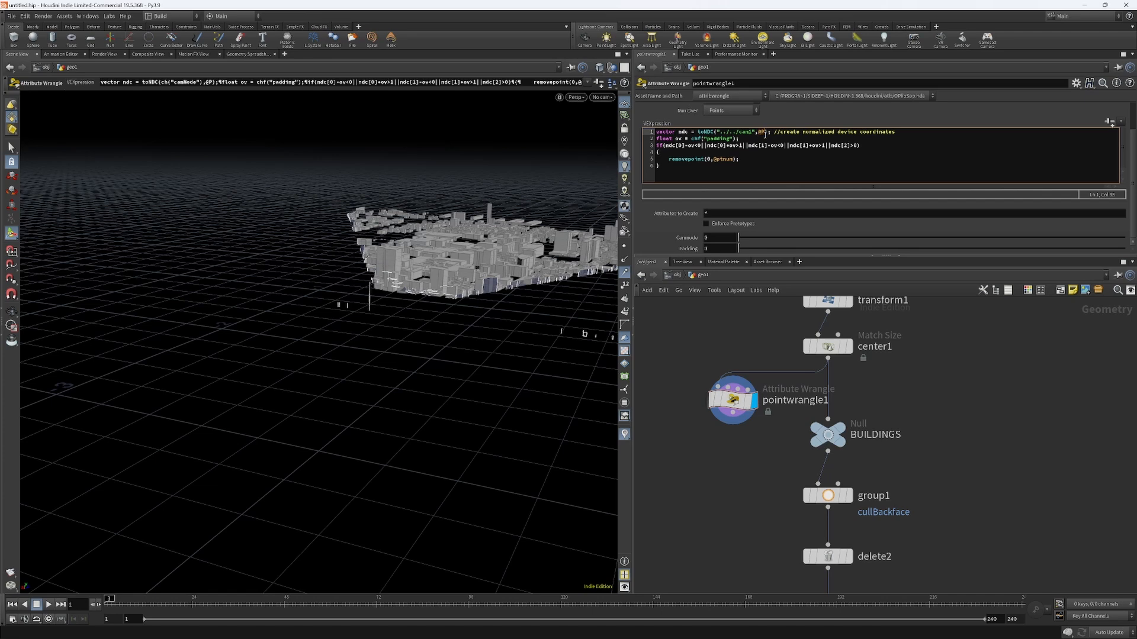
# Step: Examine the padding variable, its parameter and the if block that removes points outside the camera view
pyautogui.doubleClick(677, 139)
pyautogui.click(699, 138)
pyautogui.scroll(3, 689, 139)
pyautogui.scroll(-3, 722, 163)
pyautogui.moveTo(739, 249); pyautogui.dragTo(644, 248)
pyautogui.click(689, 148)
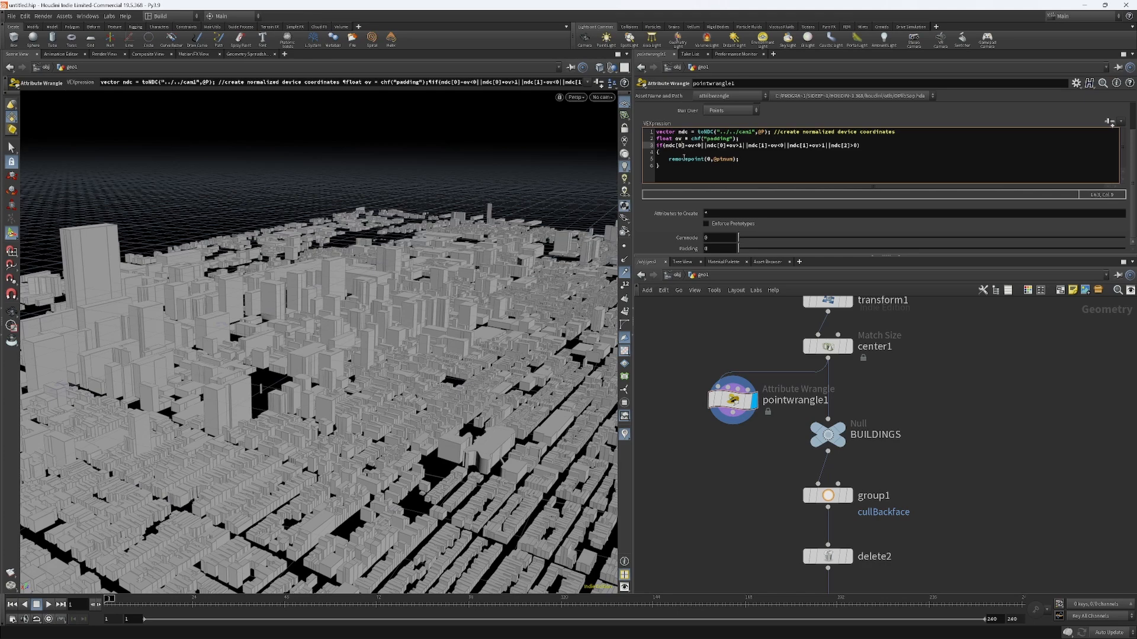
pyautogui.moveTo(665, 168); pyautogui.dragTo(656, 146)
pyautogui.click(683, 154)
pyautogui.click(819, 177)
# Step: Test the wrangle's Padding at 0.128 and again at 0 while looking through cam1
pyautogui.moveTo(726, 401); pyautogui.dragTo(724, 424)
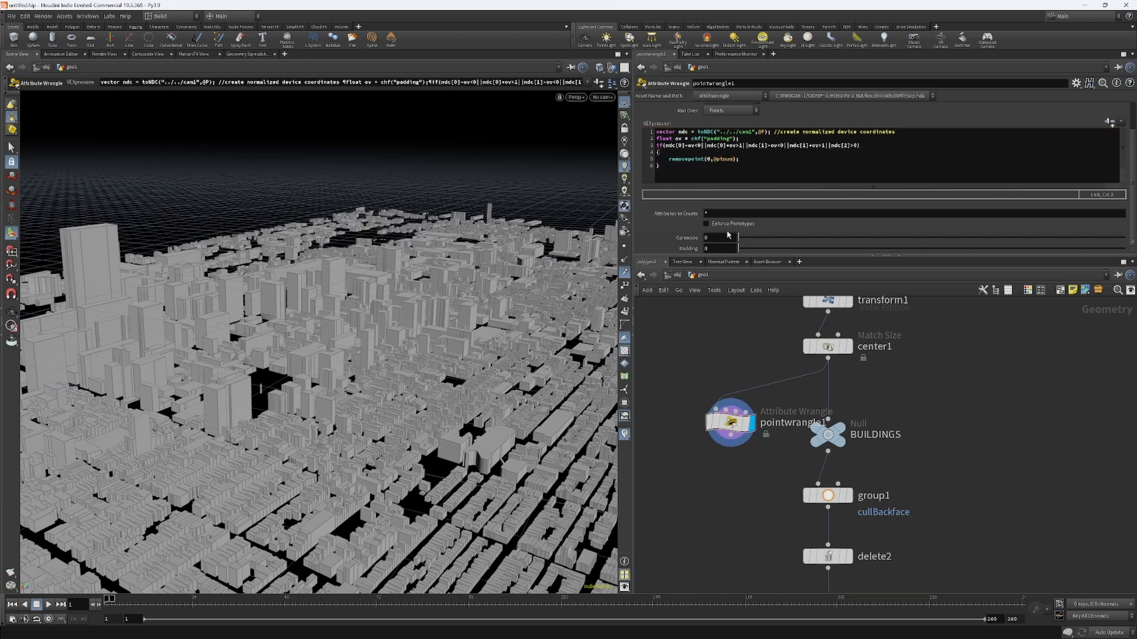
pyautogui.moveTo(753, 251); pyautogui.dragTo(780, 255)
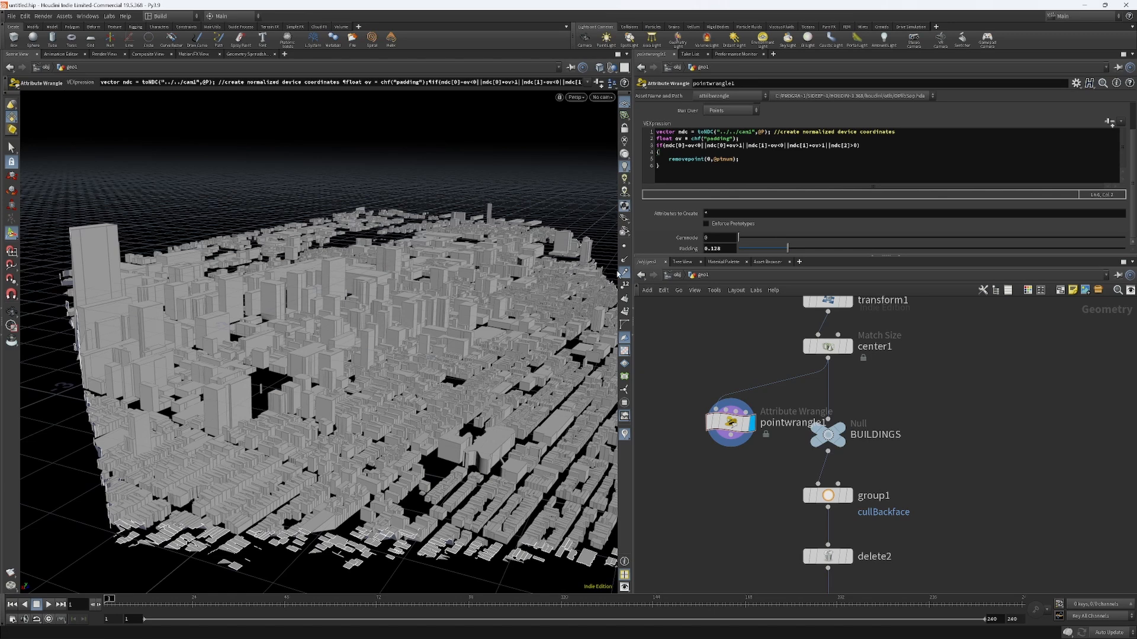
pyautogui.click(602, 98)
pyautogui.click(608, 141)
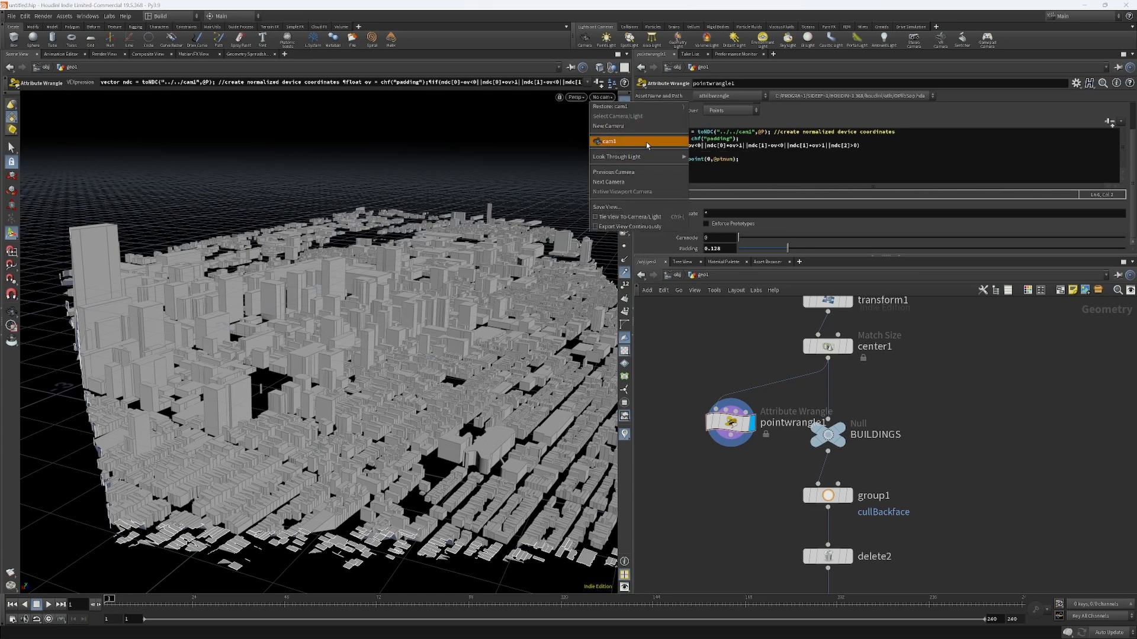
pyautogui.moveTo(777, 249); pyautogui.dragTo(578, 254)
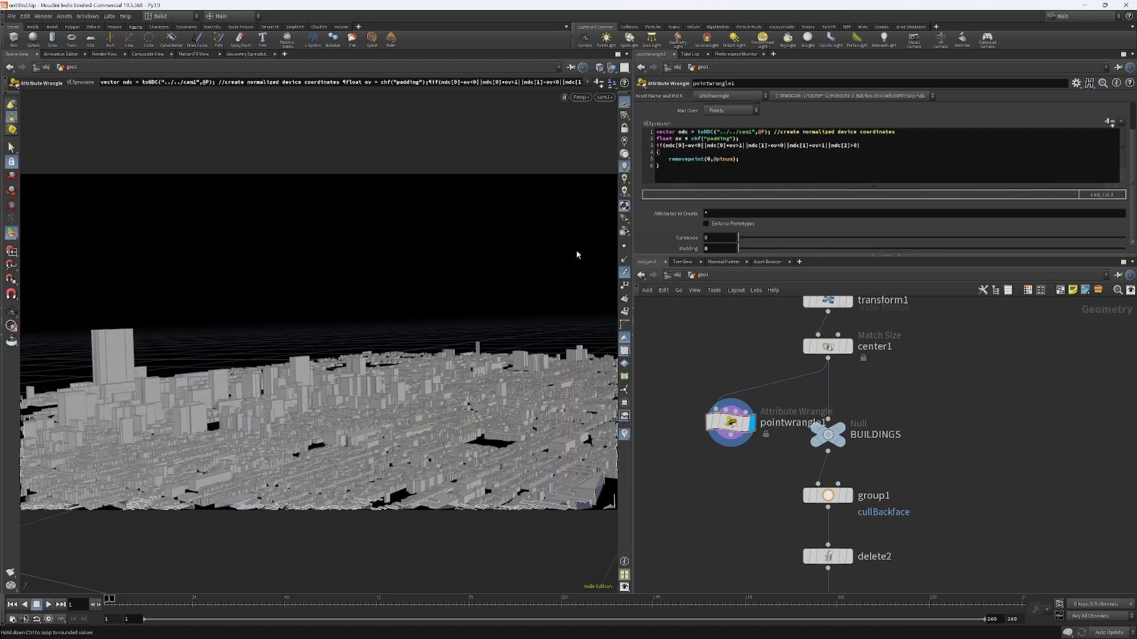
# Step: Leave the cam1 view and examine the frustum-culled city from high above and behind the camera
pyautogui.click(604, 97)
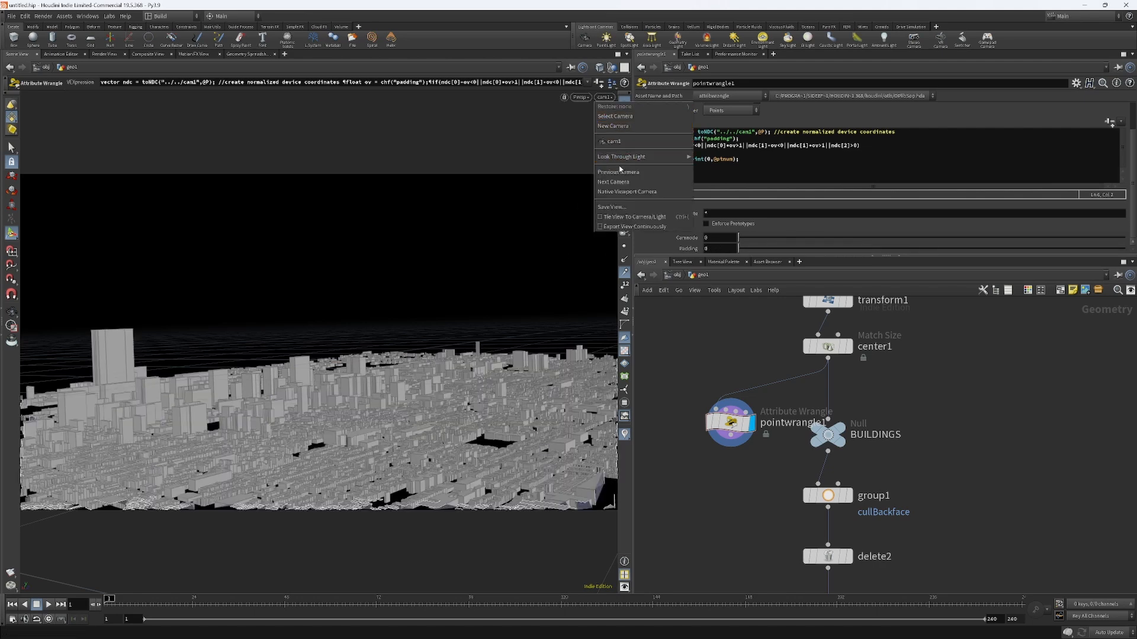
pyautogui.click(497, 208)
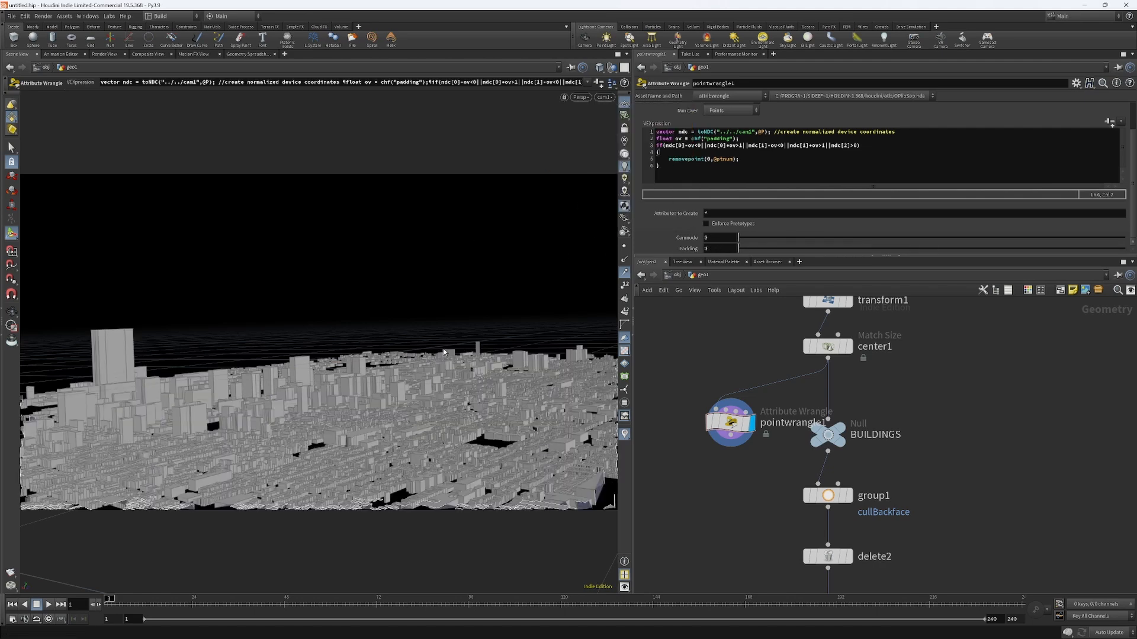
pyautogui.moveTo(392, 378)
pyautogui.keyDown('alt'); pyautogui.mouseDown()
pyautogui.moveTo(393, 331)
pyautogui.moveTo(396, 389)
pyautogui.mouseUp(); pyautogui.keyUp('alt')
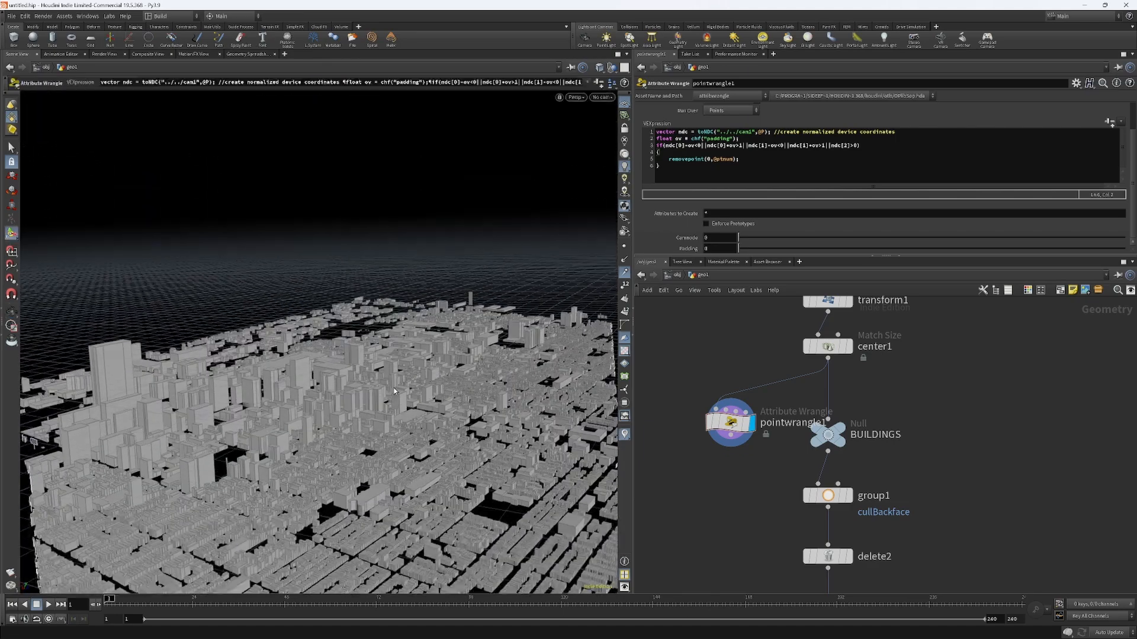
pyautogui.press('Escape')
pyautogui.scroll(-10, 406, 325)
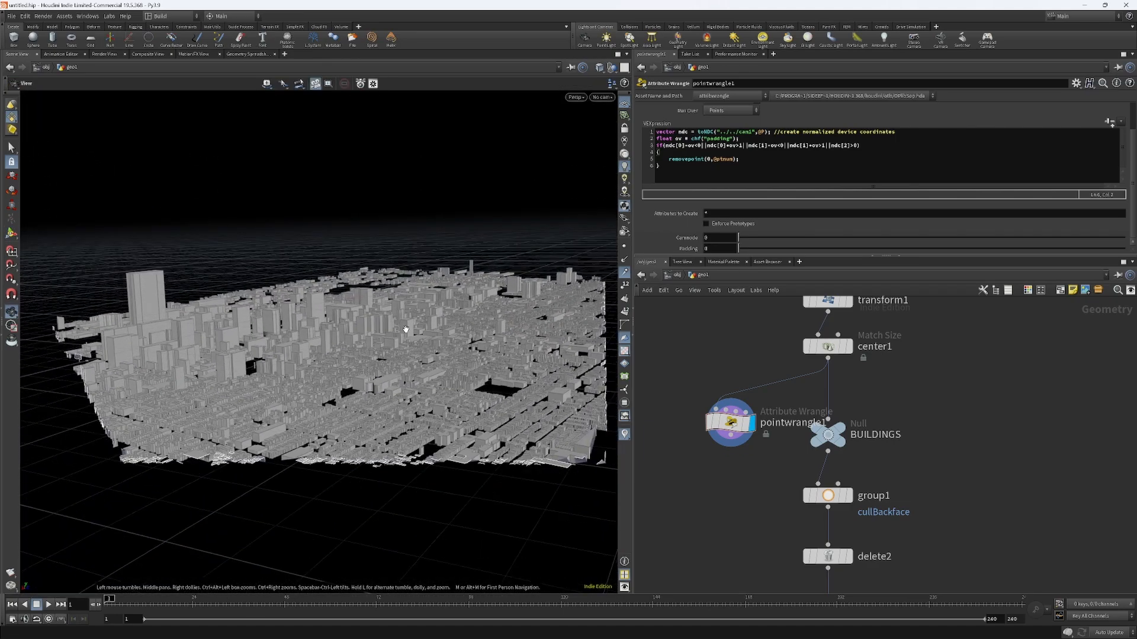
pyautogui.moveTo(406, 325); pyautogui.dragTo(393, 442)
pyautogui.press('Return')
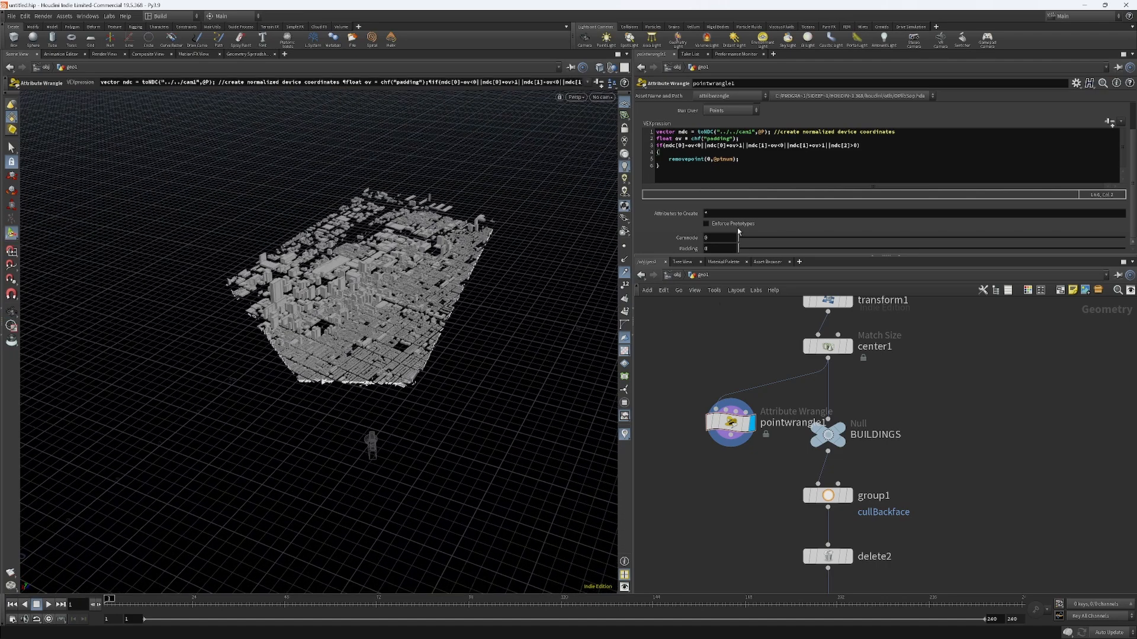
# Step: Insert pointwrangle1 between center1 and BUILDINGS by wiring its output into BUILDINGS, and display the BUILDINGS null
pyautogui.moveTo(712, 426)
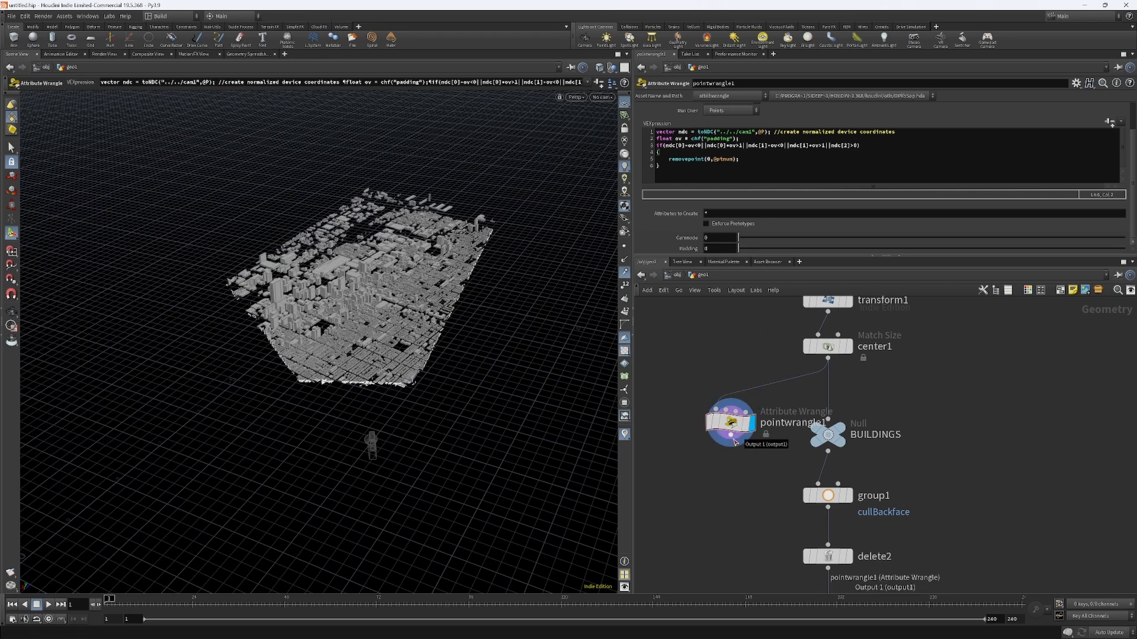
pyautogui.moveTo(734, 448); pyautogui.dragTo(827, 420)
pyautogui.moveTo(732, 425); pyautogui.dragTo(834, 395)
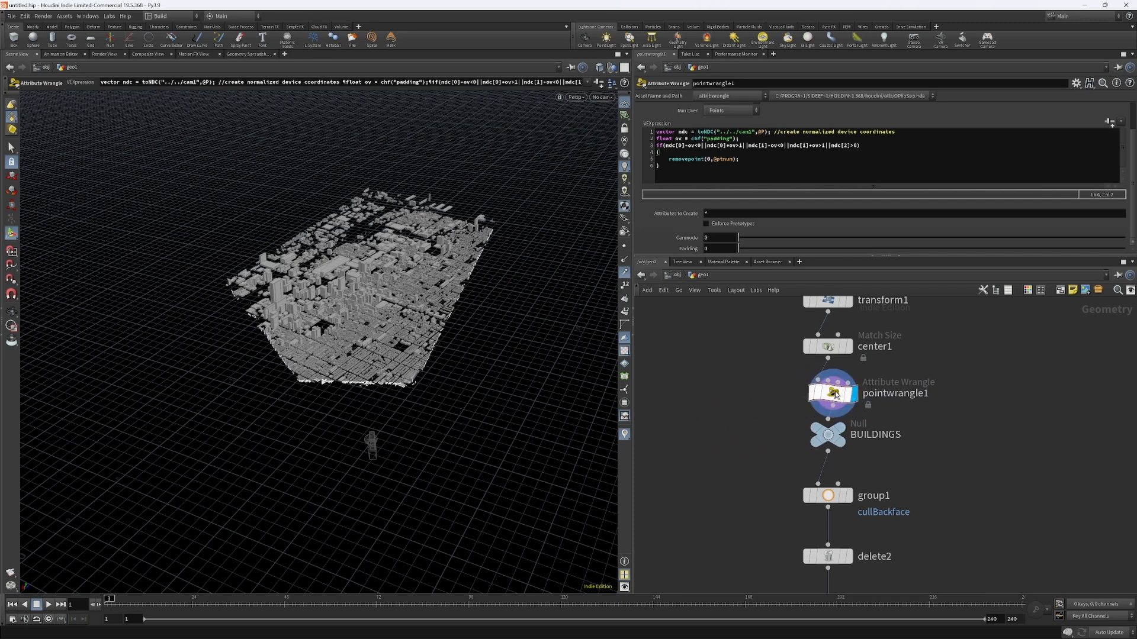
pyautogui.click(845, 431)
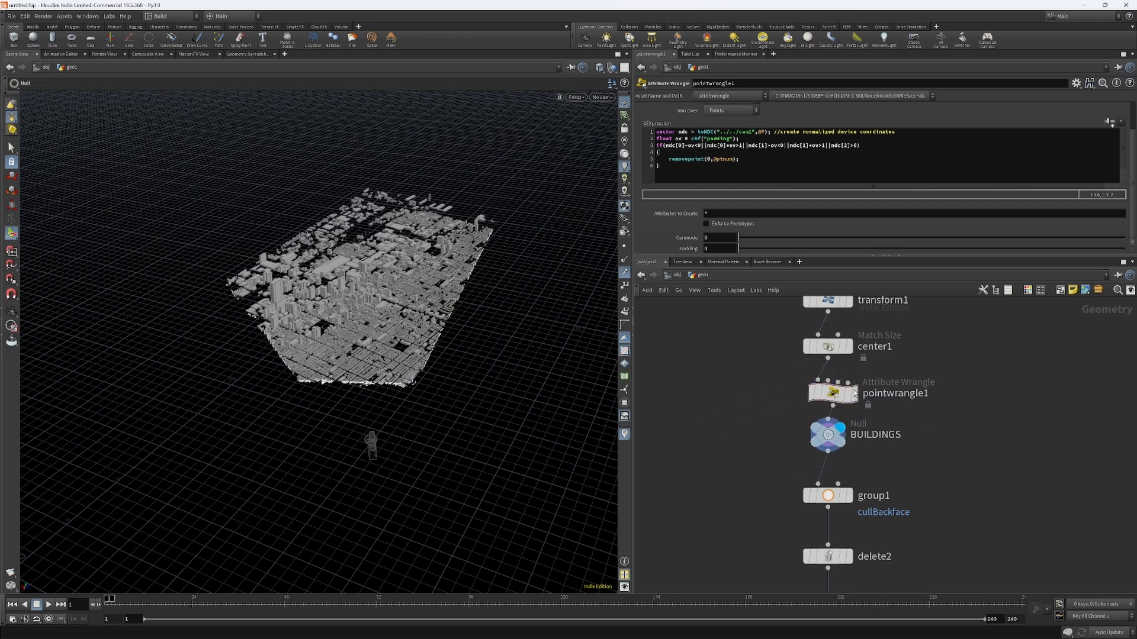
# Step: Bypass and re-enable pointwrangle1 several times to compare the full city with the culled one, leaving it active
pyautogui.click(807, 371)
pyautogui.click(807, 372)
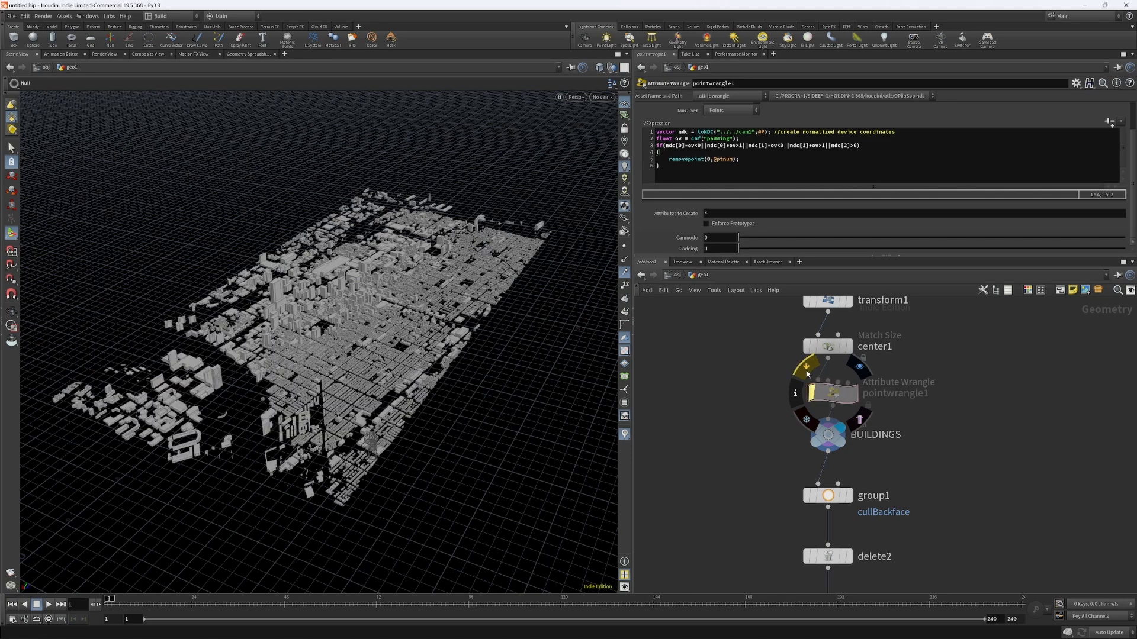
pyautogui.click(807, 372)
pyautogui.click(807, 372)
pyautogui.click(807, 371)
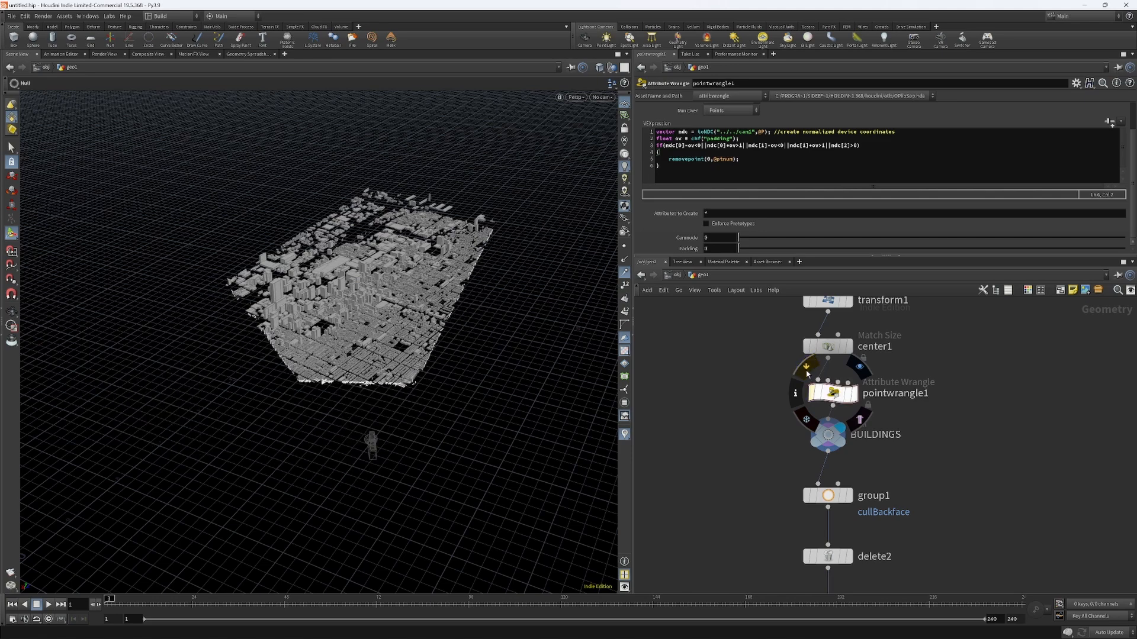
pyautogui.click(807, 372)
pyautogui.click(807, 372)
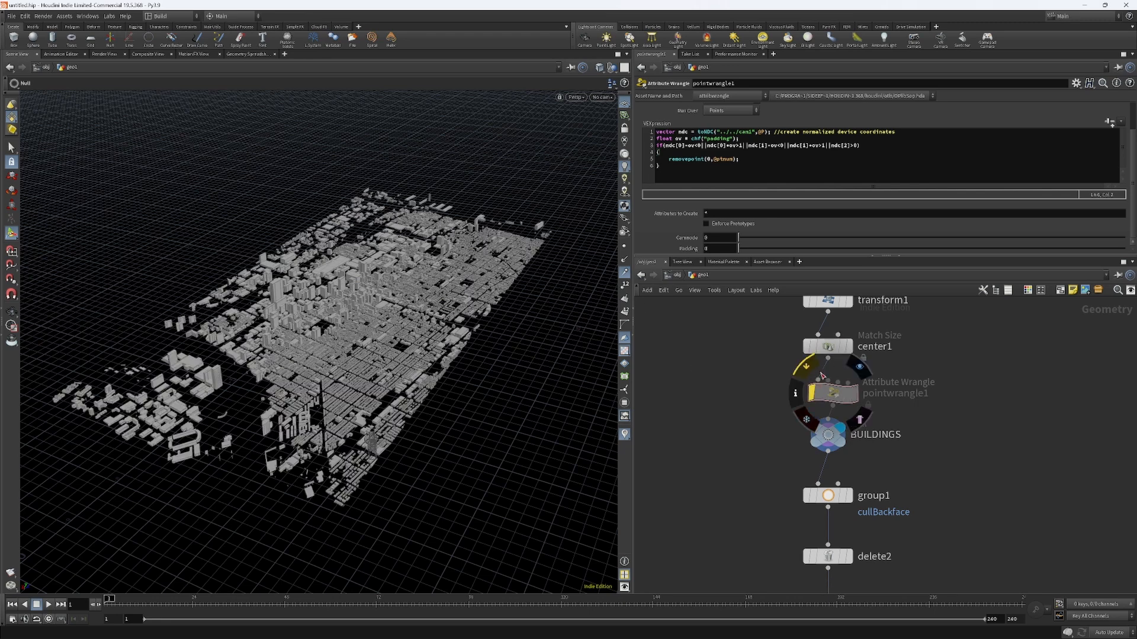
pyautogui.click(807, 372)
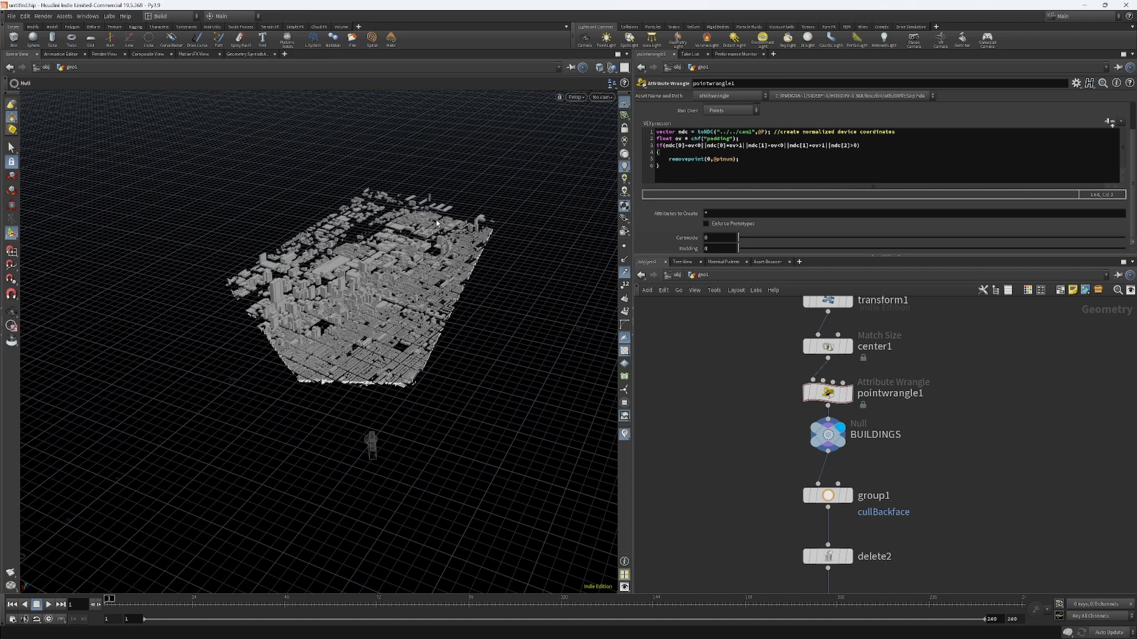
# Step: At object level, move and rotate cam1 to translate about -2.98, 0.33, -5.80 and rotate about 177.7, -28.0, -178.1
pyautogui.moveTo(738, 248); pyautogui.dragTo(710, 254)
pyautogui.click(677, 275)
pyautogui.click(746, 403)
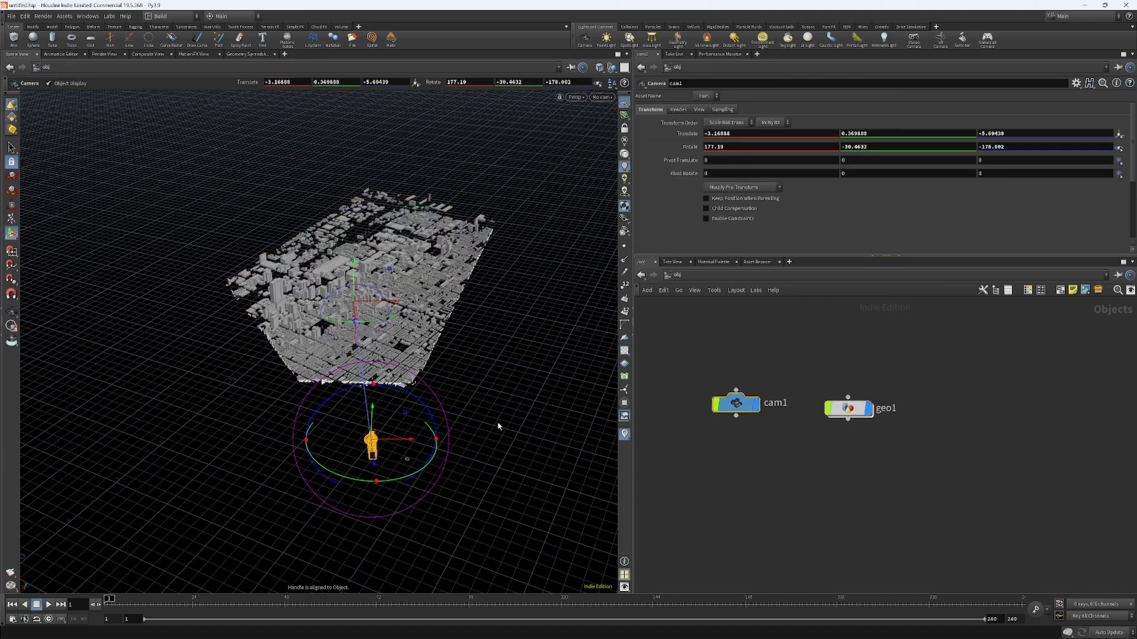
pyautogui.moveTo(398, 441); pyautogui.dragTo(359, 408)
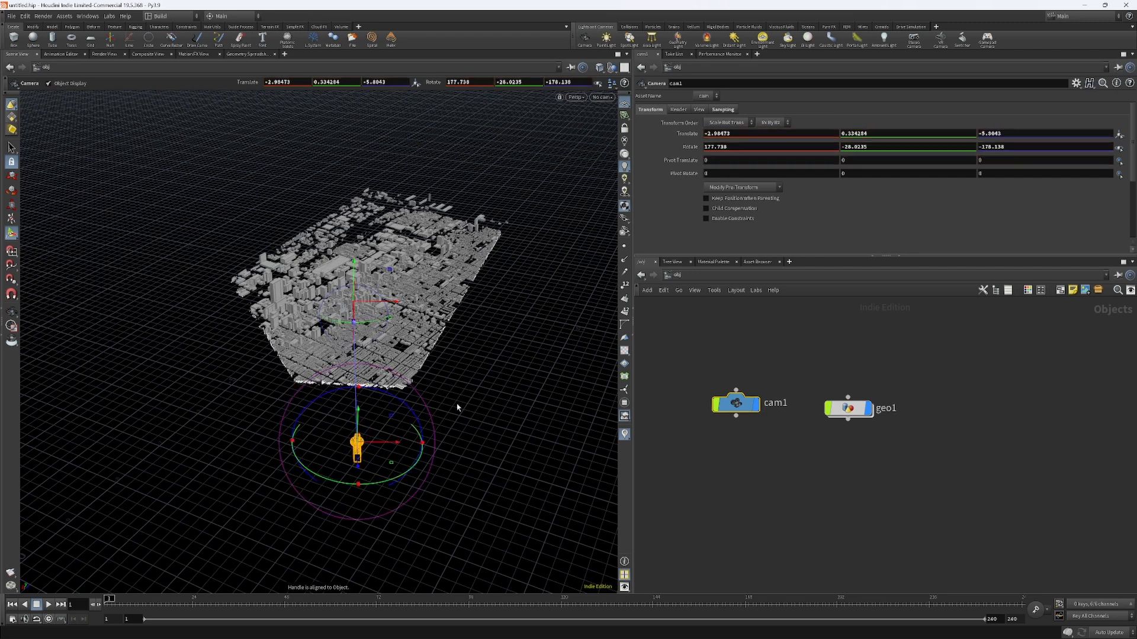
# Step: Go back inside geo1 and tighten the node chain by moving delete2 up below group1 and BACKFACE_CULLED up below delete2
pyautogui.doubleClick(848, 408)
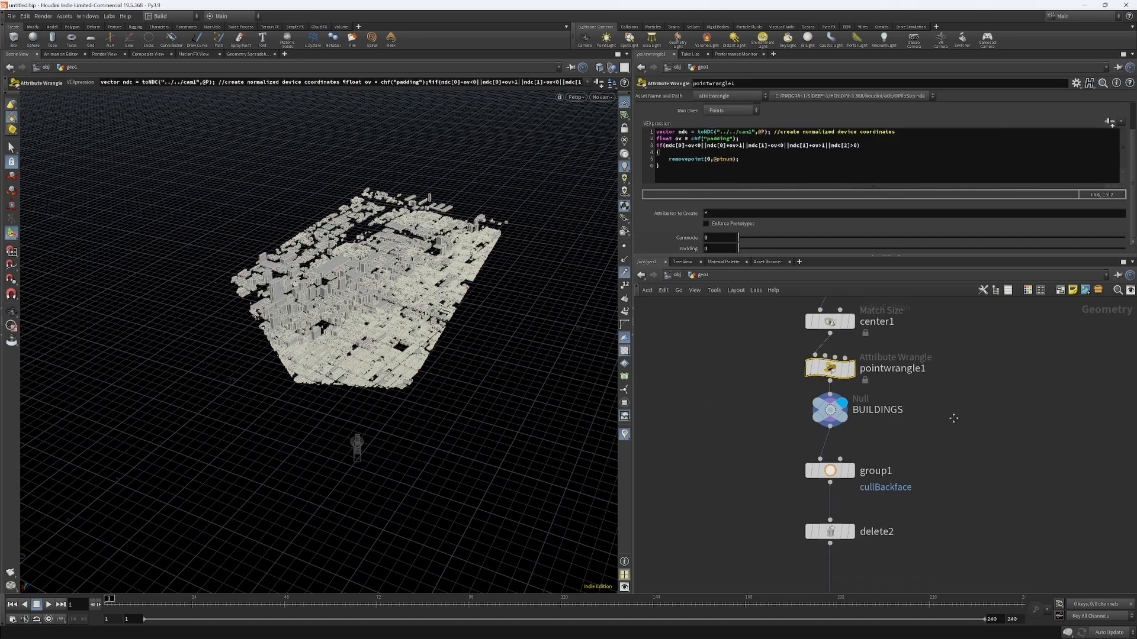
pyautogui.moveTo(955, 444); pyautogui.dragTo(914, 543, button='middle')
pyautogui.scroll(-2, 942, 406)
pyautogui.moveTo(910, 455); pyautogui.dragTo(923, 501, button='middle')
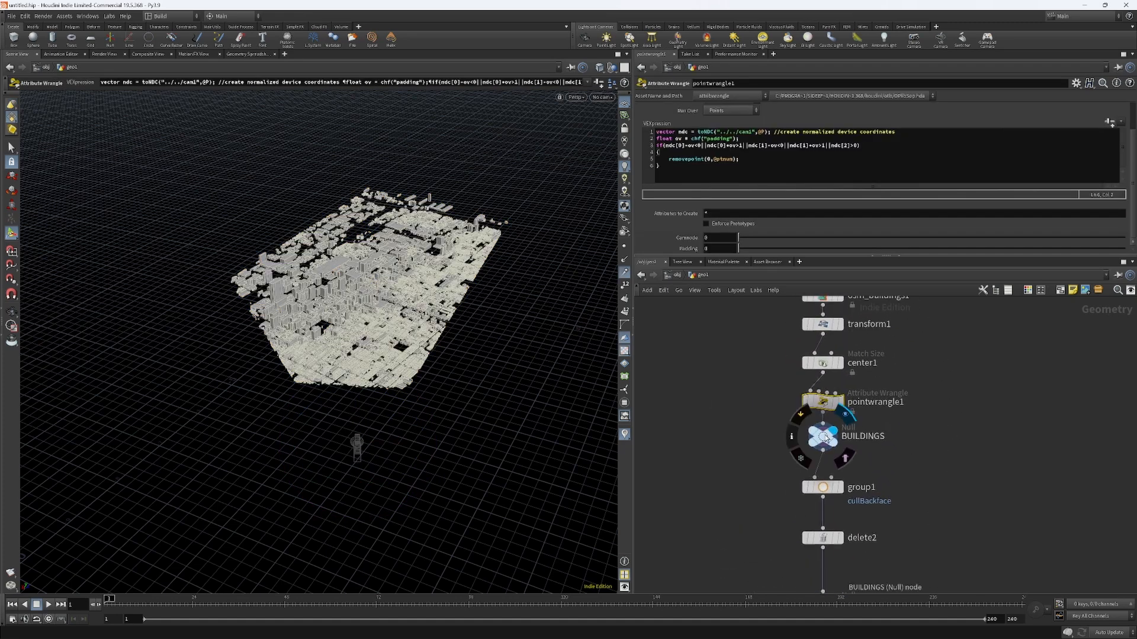
pyautogui.moveTo(829, 442); pyautogui.dragTo(829, 444)
pyautogui.moveTo(867, 479); pyautogui.dragTo(859, 388, button='middle')
pyautogui.moveTo(819, 447); pyautogui.dragTo(819, 427)
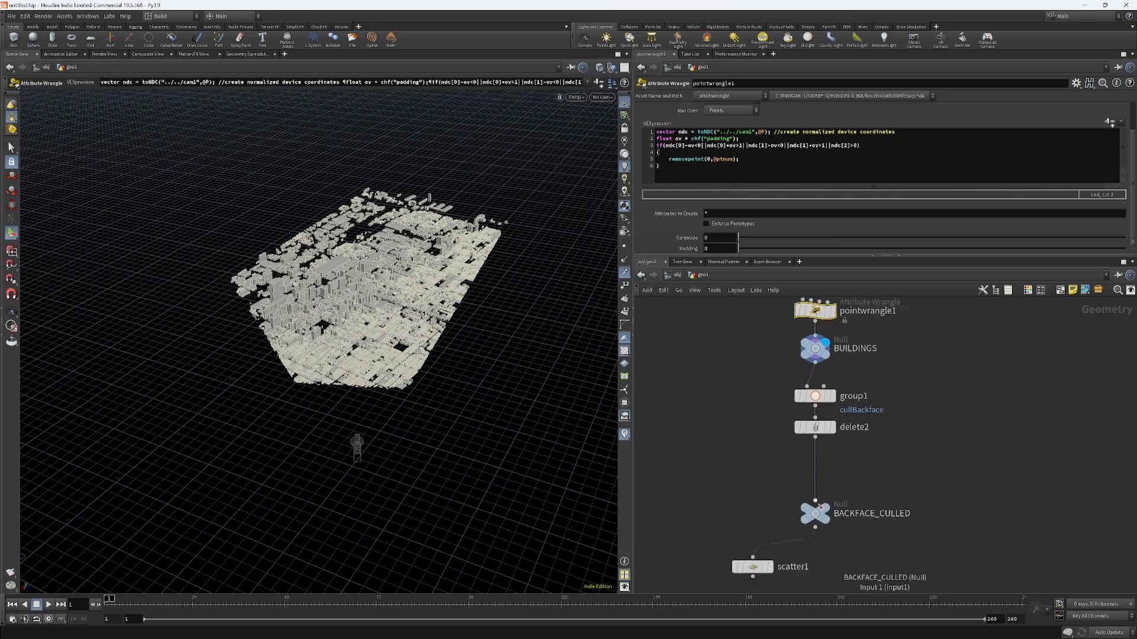
pyautogui.moveTo(815, 512); pyautogui.dragTo(815, 463)
pyautogui.moveTo(815, 463); pyautogui.dragTo(858, 389, button='middle')
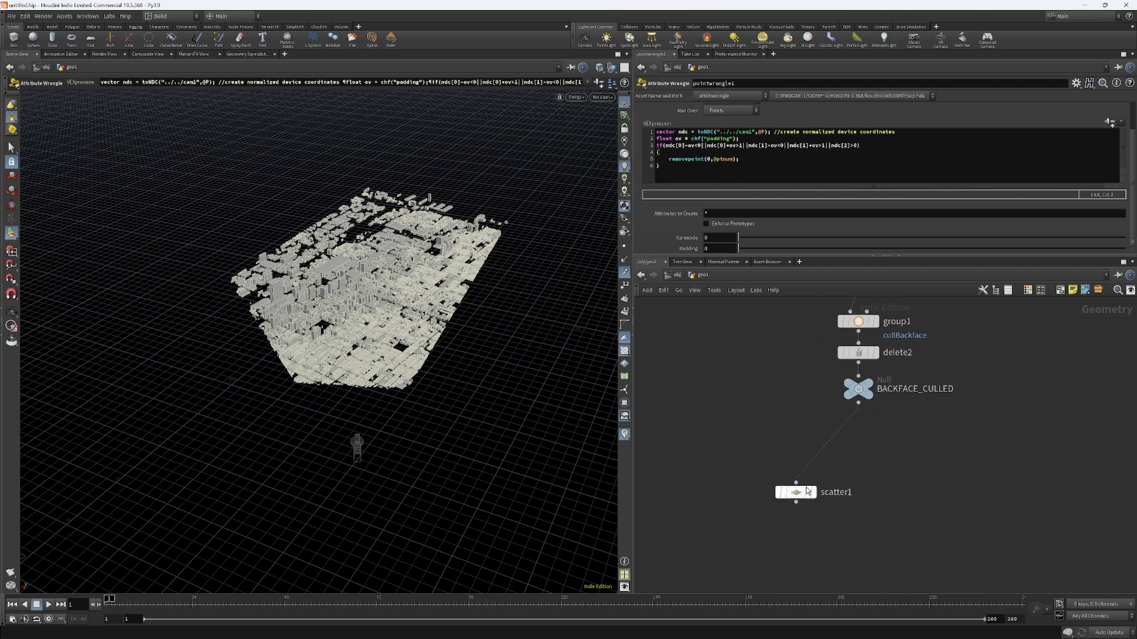
# Step: Move scatter1 up closer to BACKFACE_CULLED and add a ROP Network node below it, named export_point_cloud
pyautogui.moveTo(794, 494); pyautogui.dragTo(789, 430)
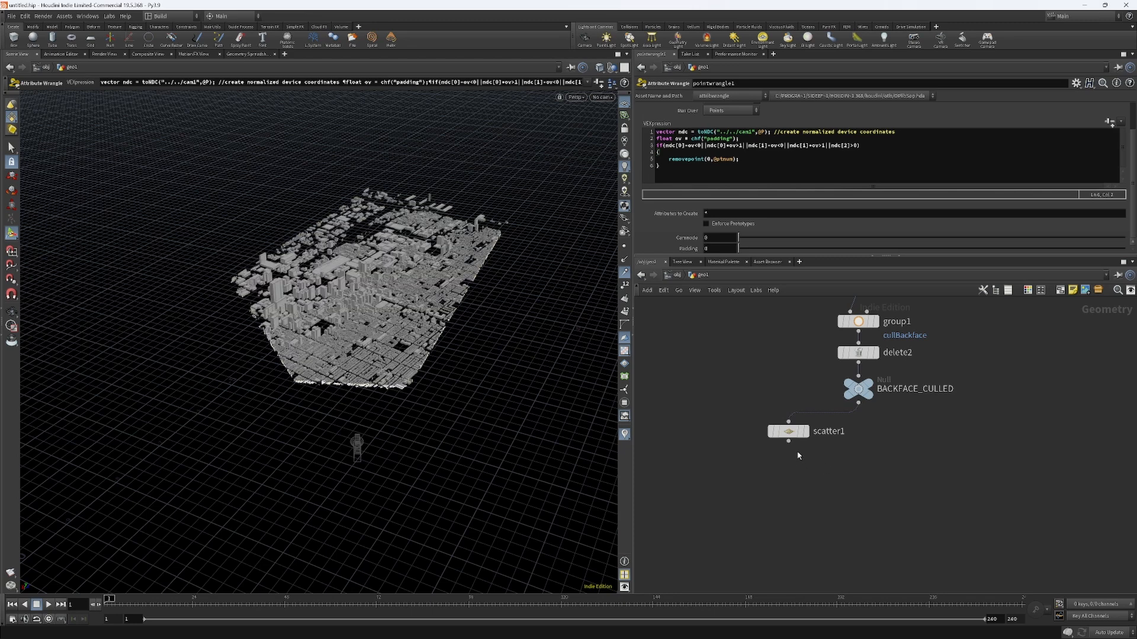
pyautogui.press('Tab')
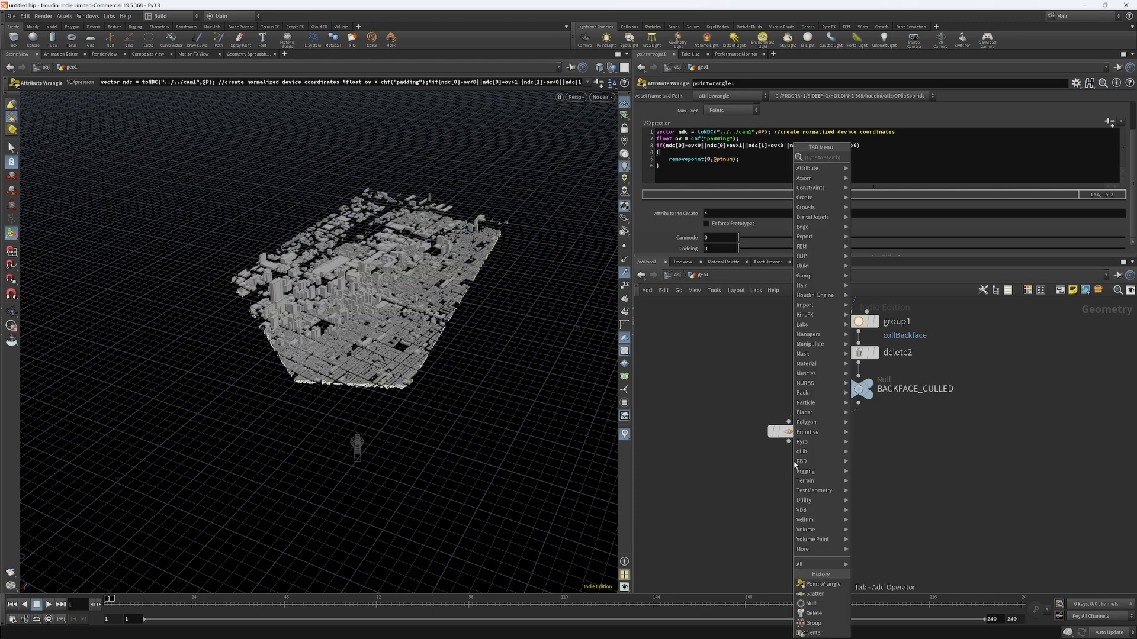
pyautogui.write('rop')
pyautogui.press('Return')
pyautogui.click(788, 484)
pyautogui.doubleClick(828, 486)
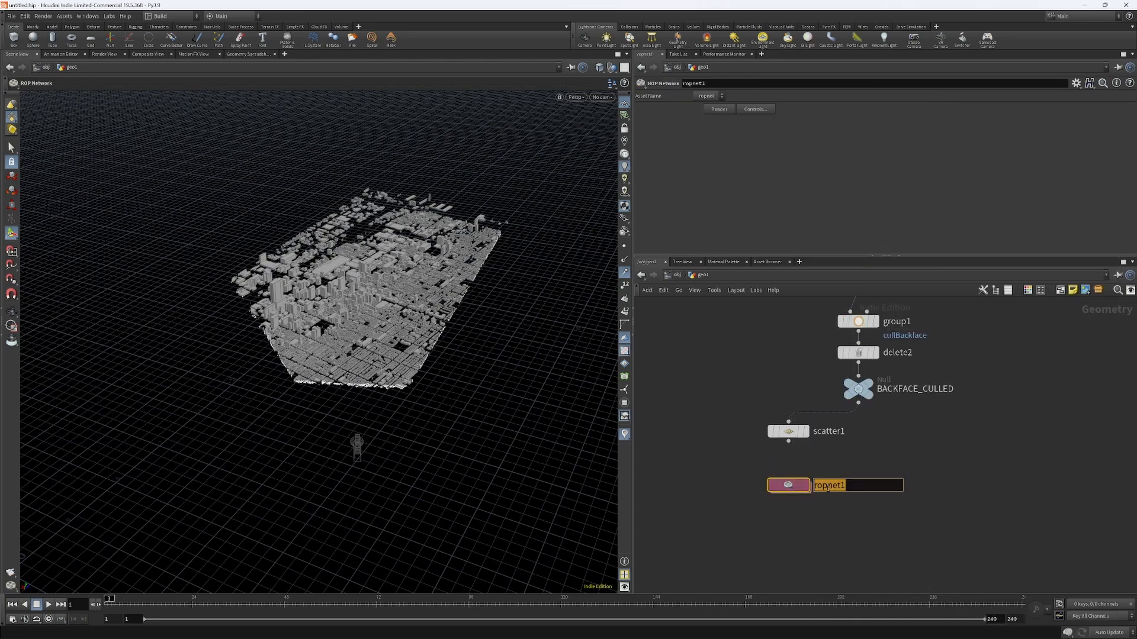
pyautogui.write('export_point_cloud')
pyautogui.click(832, 471)
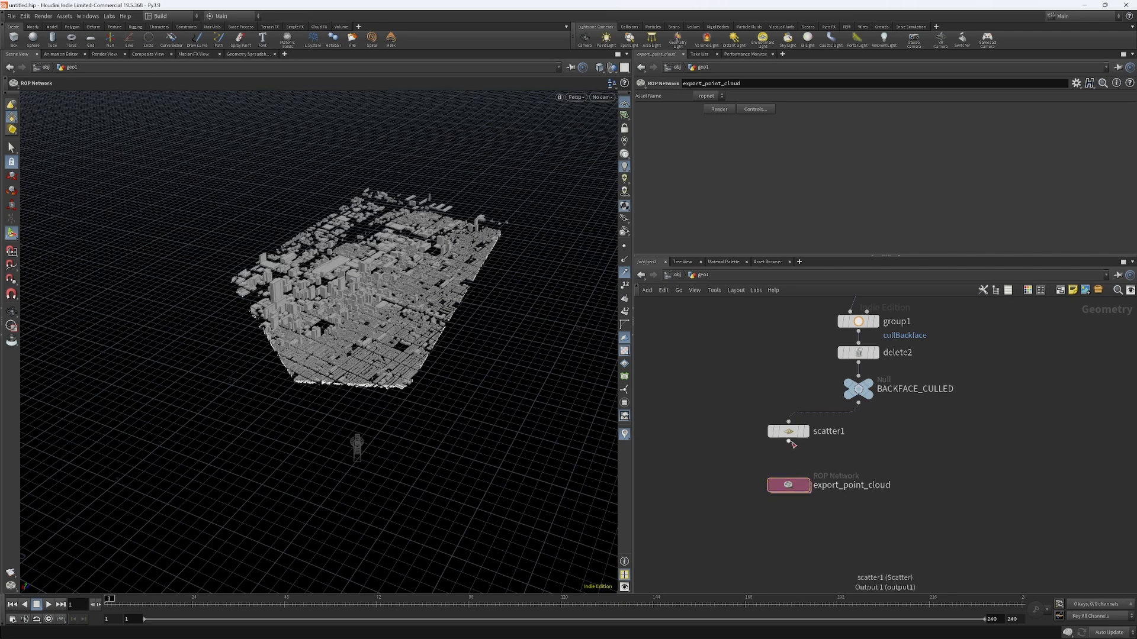
# Step: Go inside export_point_cloud and add a Labs Vertex Animation Textures node
pyautogui.doubleClick(793, 484)
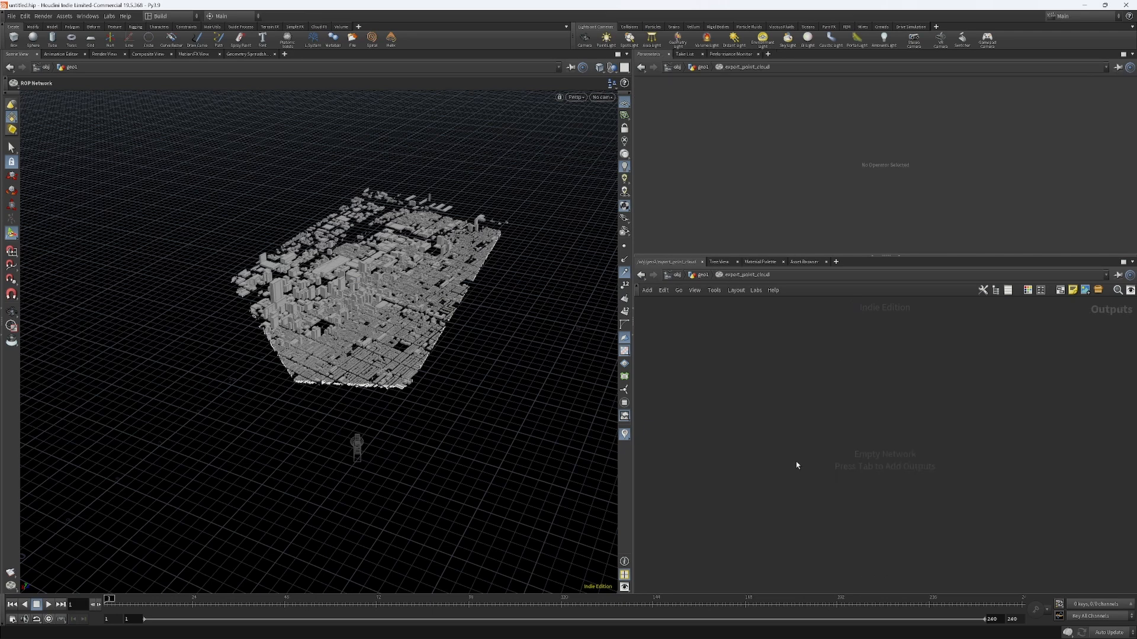
pyautogui.press('Tab')
pyautogui.write('vert')
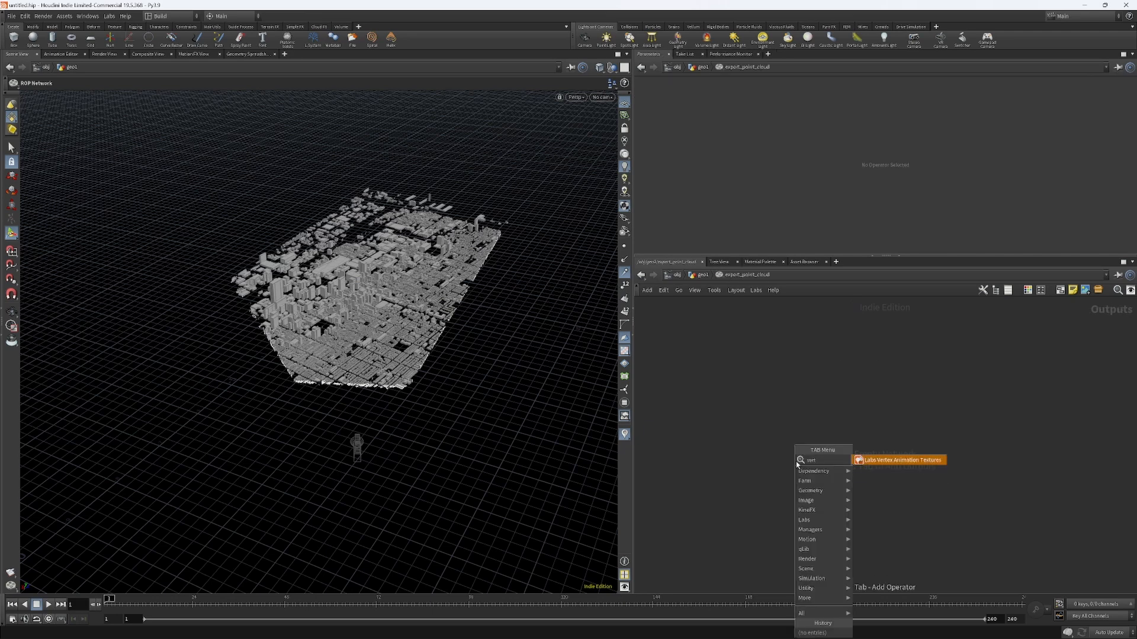
pyautogui.press('Return')
pyautogui.click(878, 424)
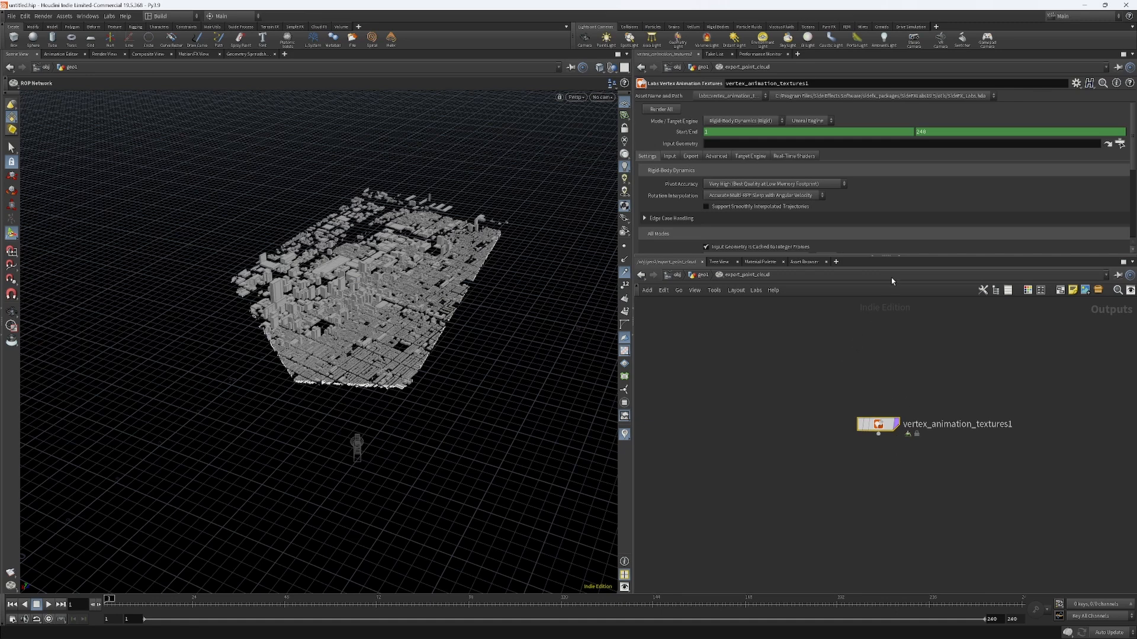
pyautogui.moveTo(878, 424); pyautogui.dragTo(878, 428)
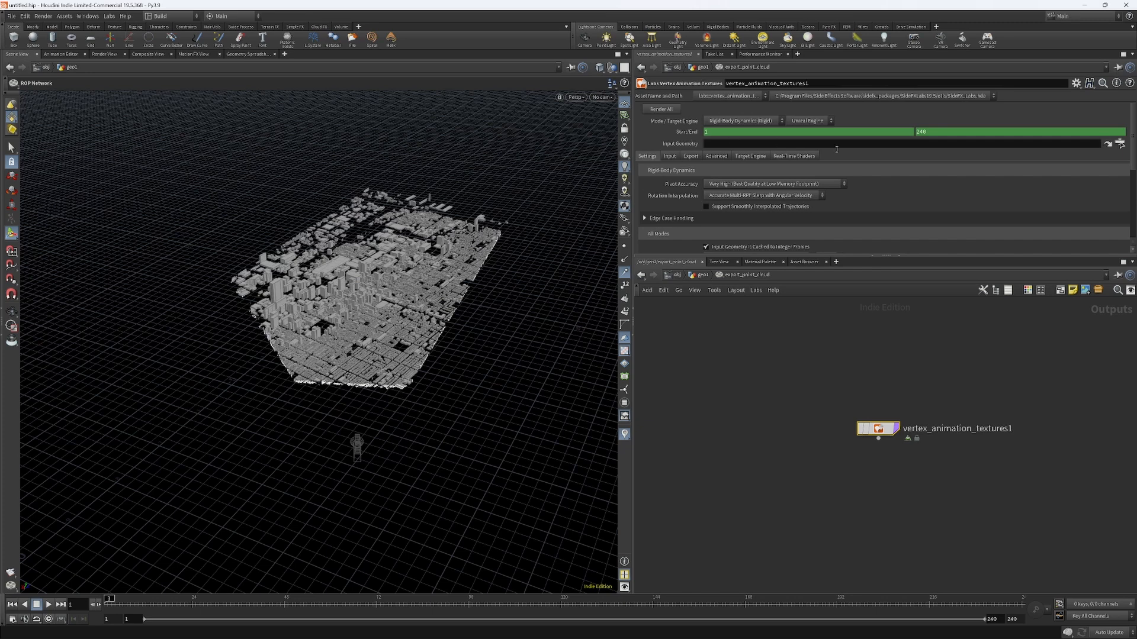
pyautogui.click(1121, 143)
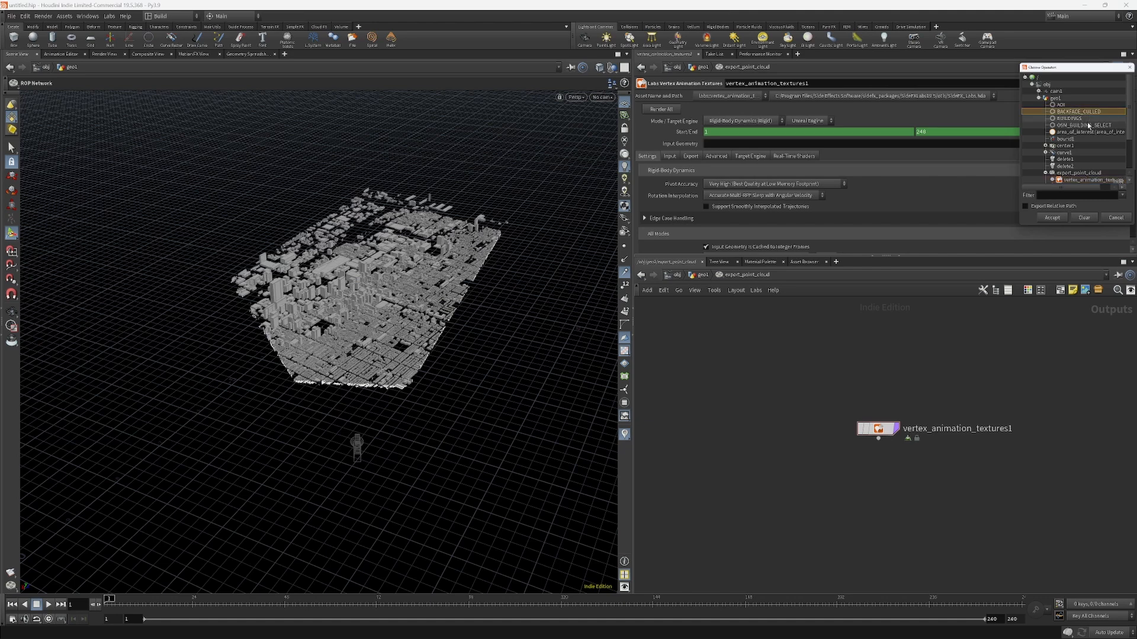
pyautogui.scroll(-3, 1094, 178)
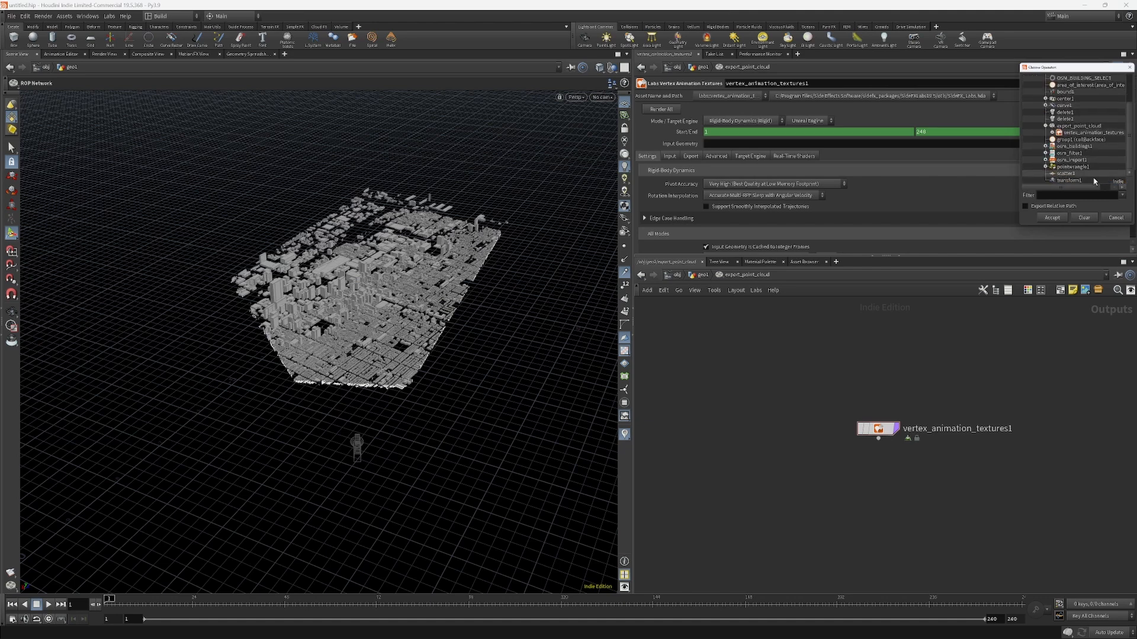
pyautogui.click(1116, 217)
# Step: Back in geo1, make room below scatter1, wire a Null node to its output and name it POINTCLOUD
pyautogui.click(698, 275)
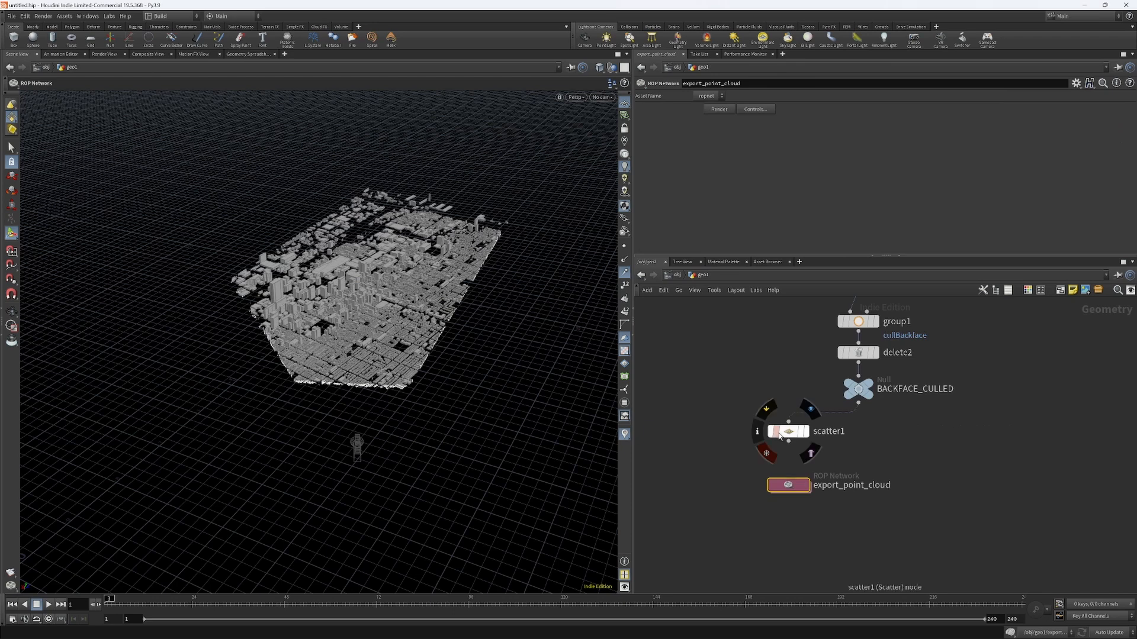
pyautogui.moveTo(790, 431); pyautogui.dragTo(791, 416)
pyautogui.moveTo(788, 485); pyautogui.dragTo(788, 528)
pyautogui.moveTo(804, 416); pyautogui.dragTo(795, 438)
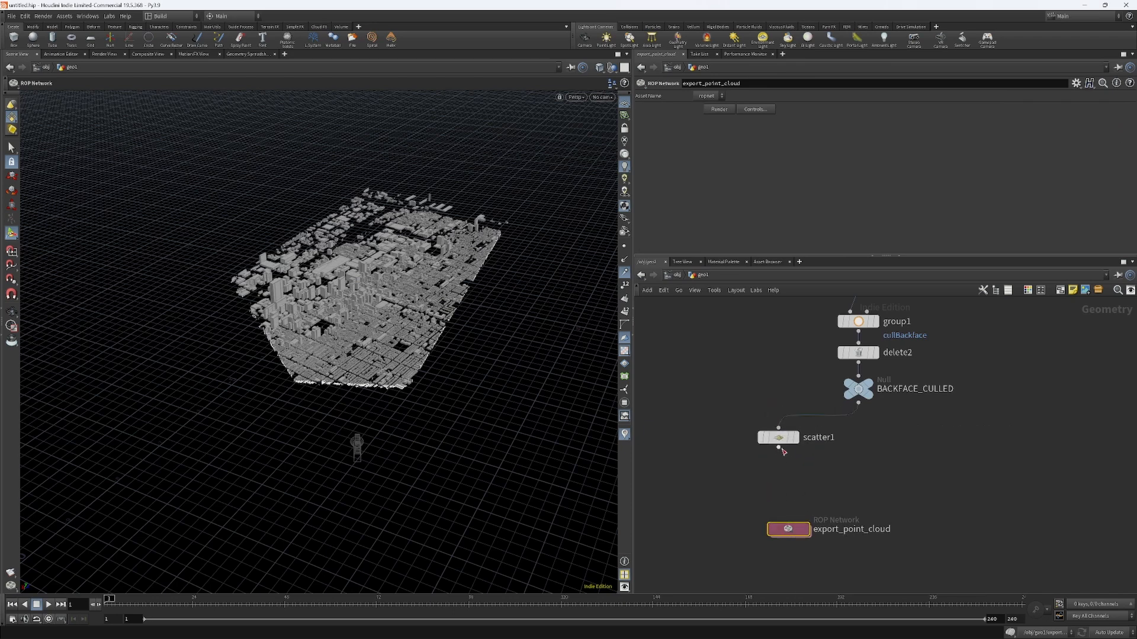
pyautogui.press('Tab')
pyautogui.write('null')
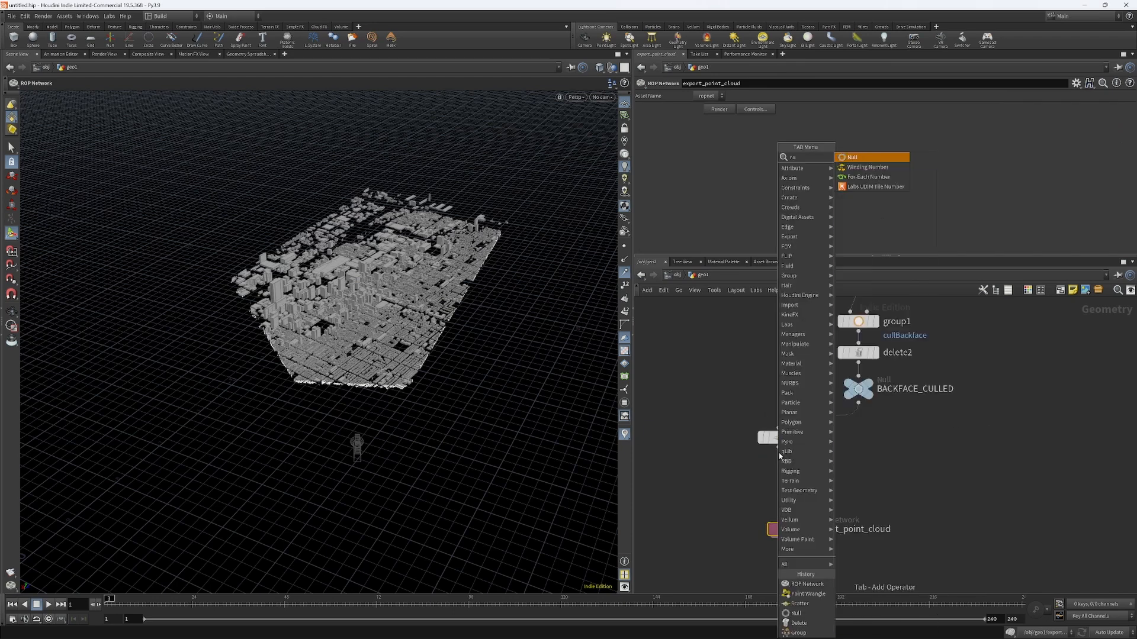
pyautogui.press('Return')
pyautogui.click(789, 491)
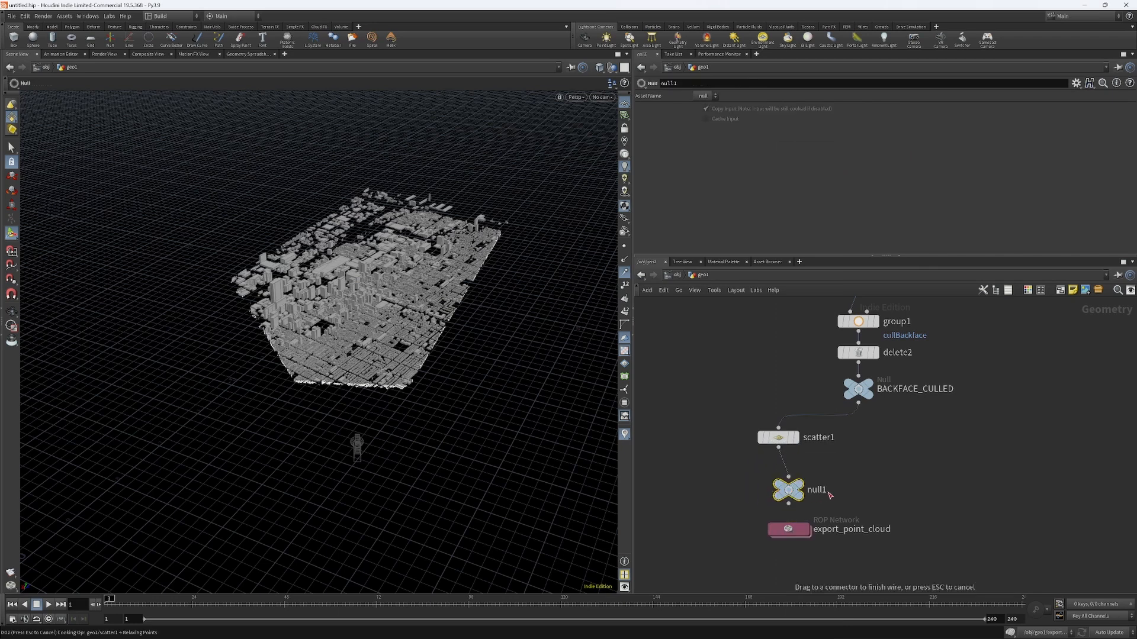
pyautogui.doubleClick(795, 493)
pyautogui.write('POINTS')
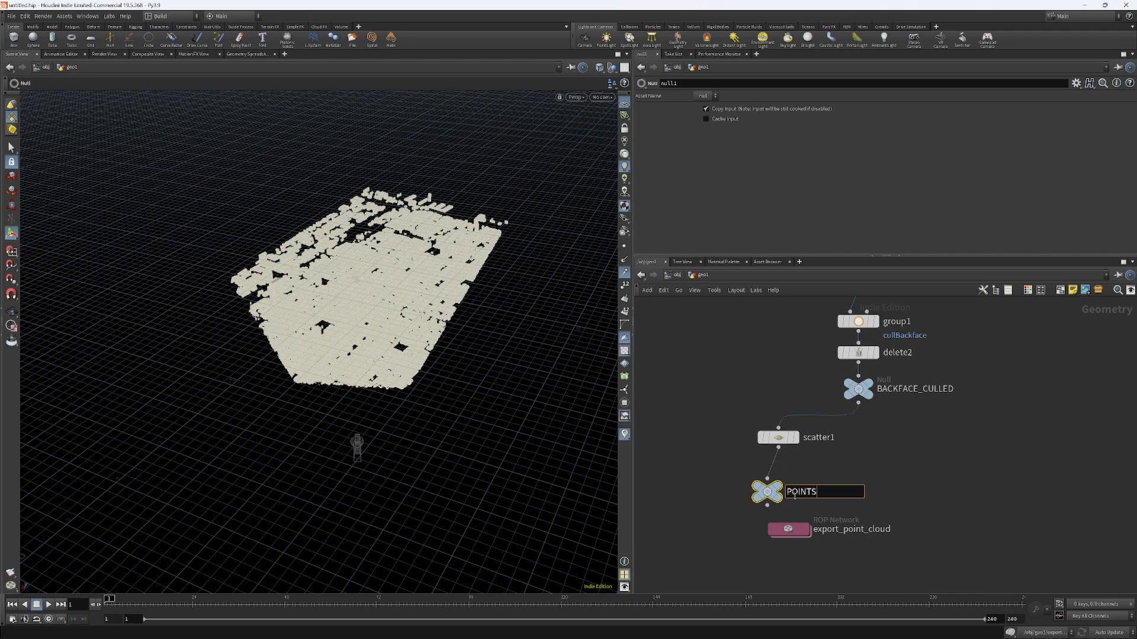
pyautogui.write('CLOUD')
pyautogui.press('Return')
# Step: Inside export_point_cloud, set the vertex animation textures node's input geometry to /obj/geo1/POINTCLOUD
pyautogui.doubleClick(788, 529)
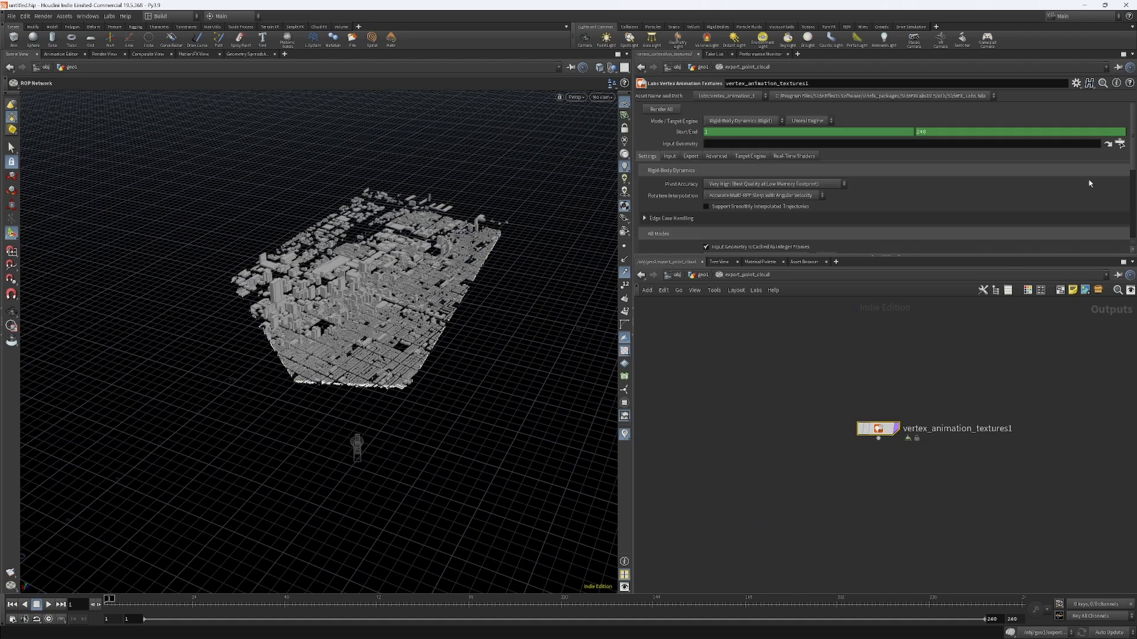
pyautogui.click(1120, 144)
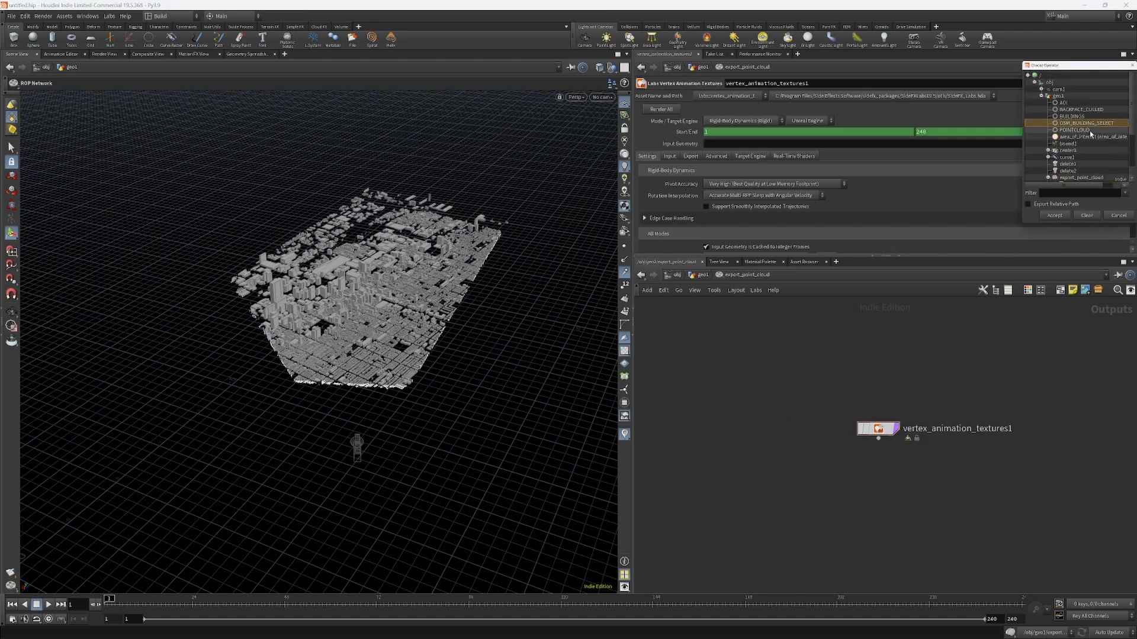
pyautogui.doubleClick(1090, 131)
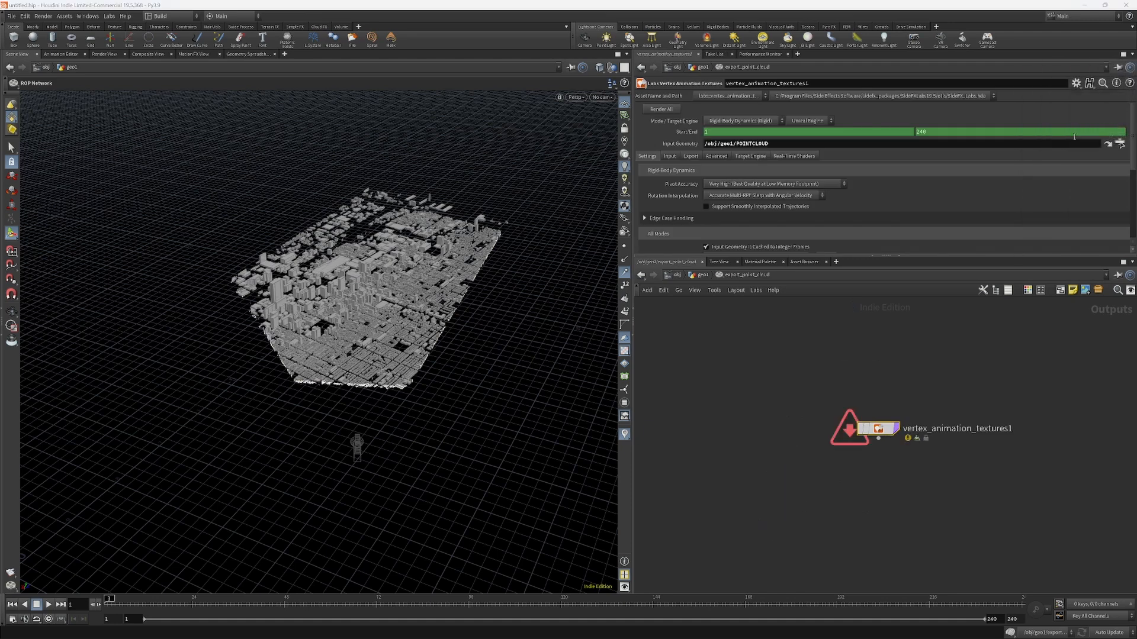
# Step: Remove the channels on the export's Start/End frame range and set the end frame to 2
pyautogui.keyDown('ctrl'); pyautogui.keyDown('shift'); pyautogui.click(684, 135); pyautogui.keyUp('shift'); pyautogui.keyUp('ctrl')
pyautogui.moveTo(927, 133); pyautogui.dragTo(876, 135)
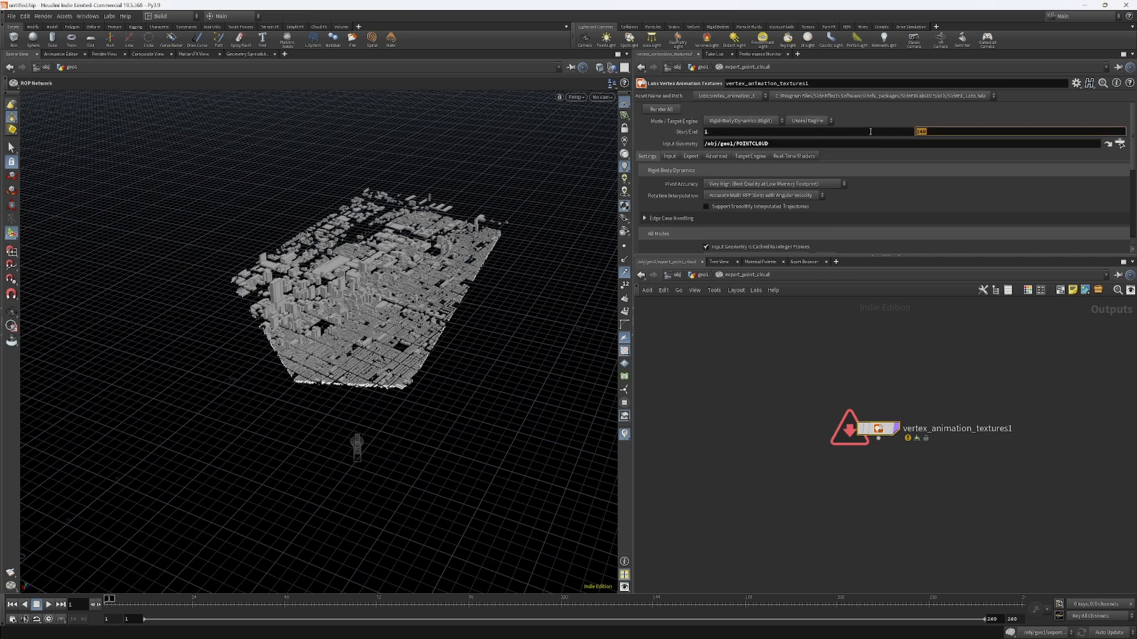
pyautogui.write('2')
pyautogui.press('Return')
# Step: Set the vertex animation textures mode to Particle Sprites (Sprite)
pyautogui.scroll(-2, 957, 223)
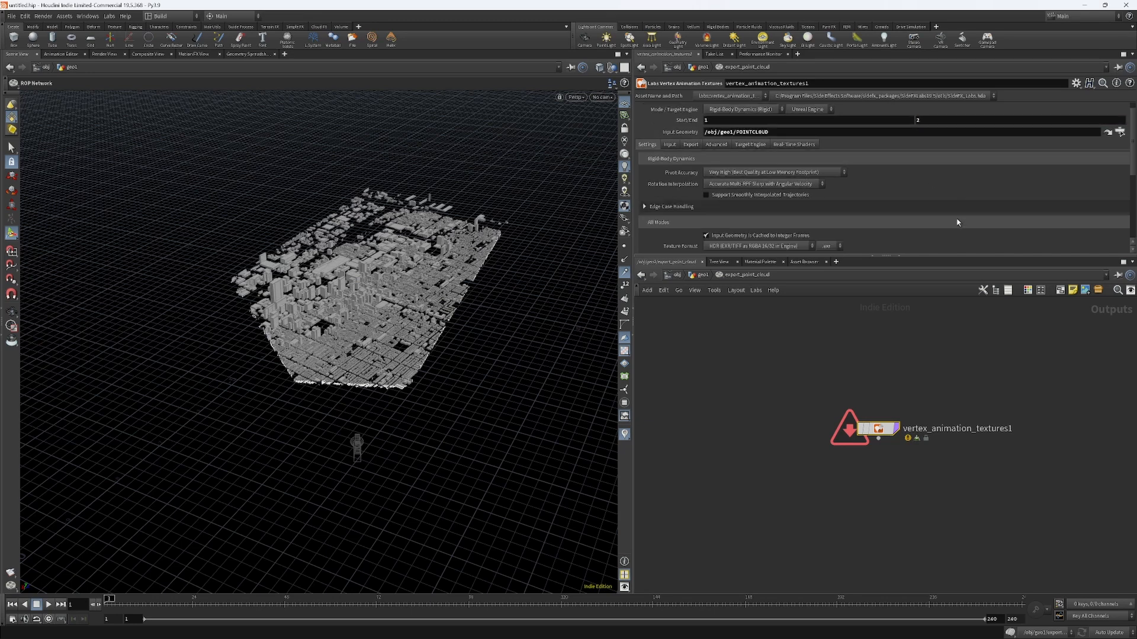
pyautogui.scroll(2, 957, 223)
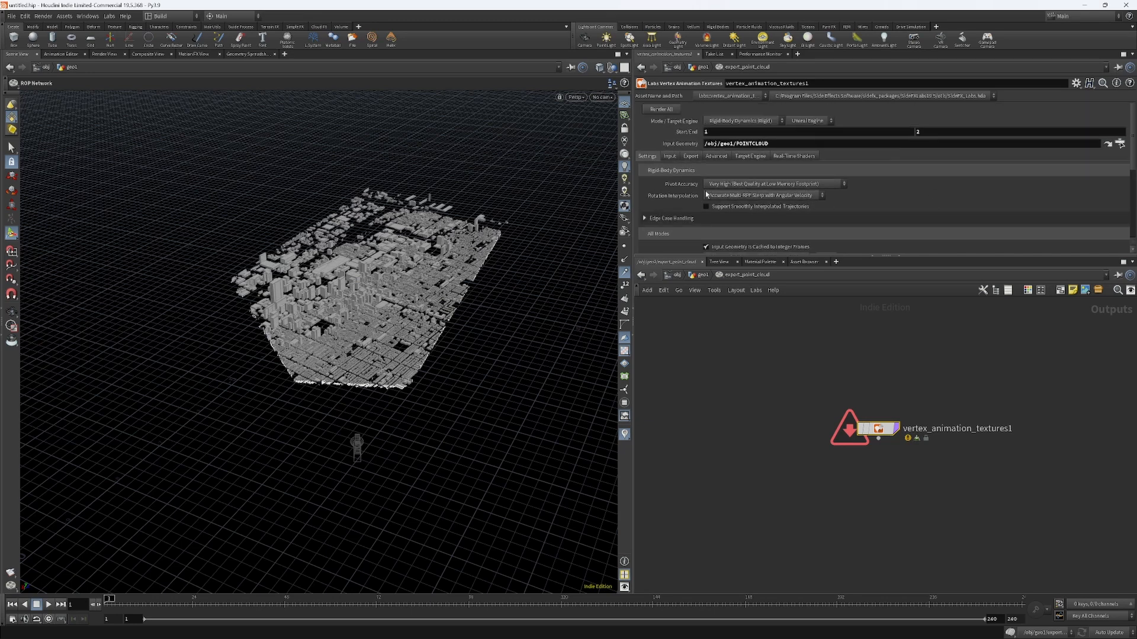
pyautogui.click(725, 122)
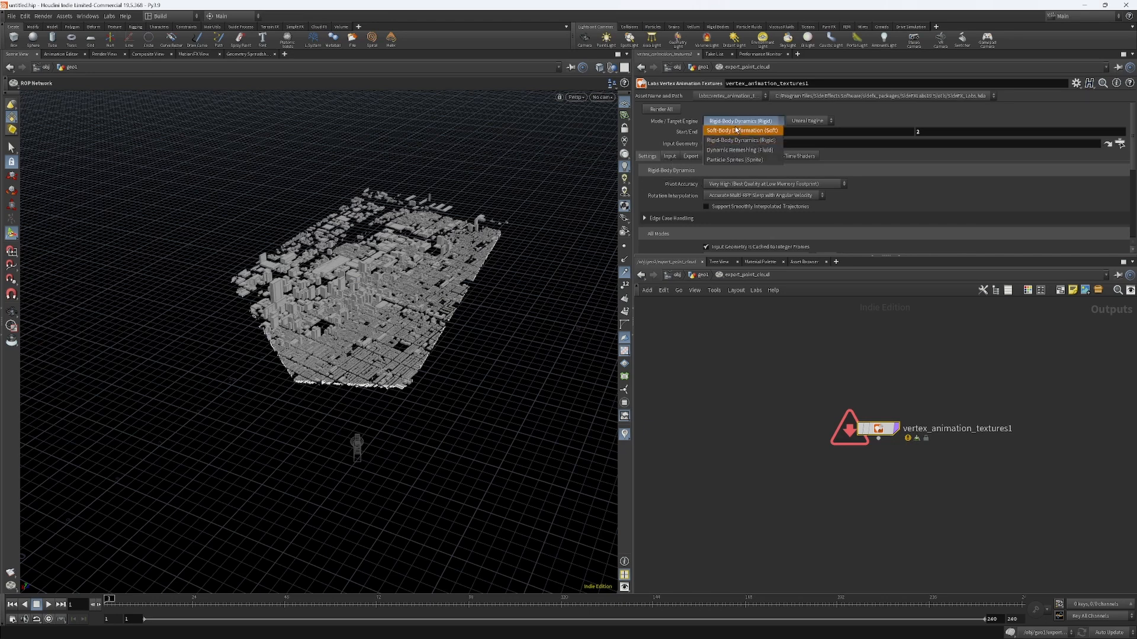
pyautogui.click(746, 150)
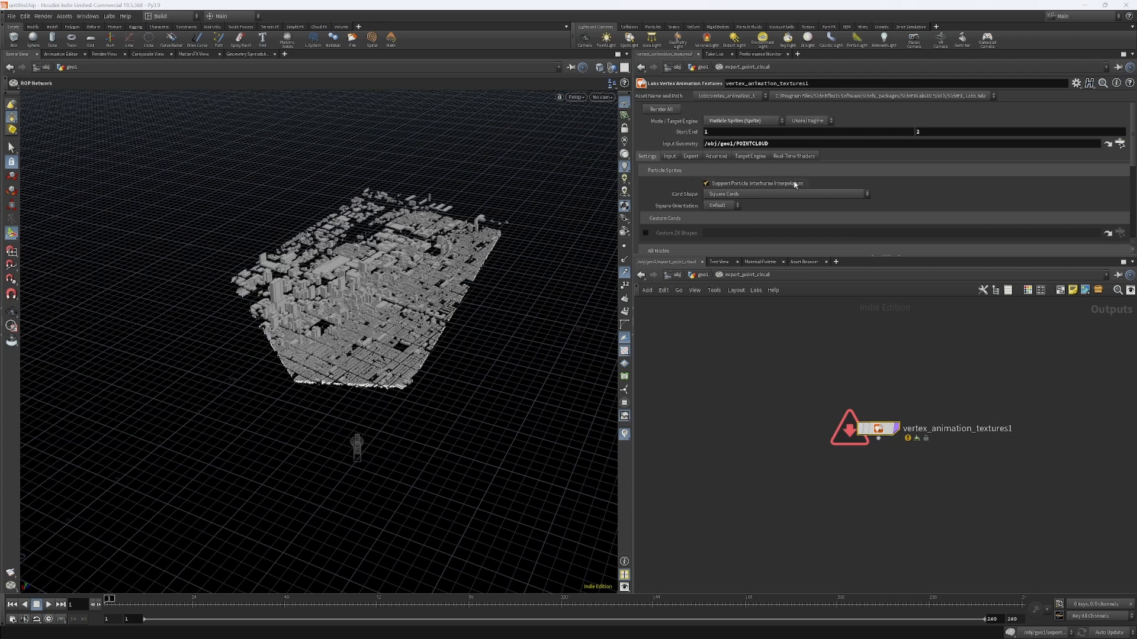
# Step: Examine the particle sprite export settings, including the texture format options, the target texture width and the input geometry limit
pyautogui.scroll(-3, 694, 177)
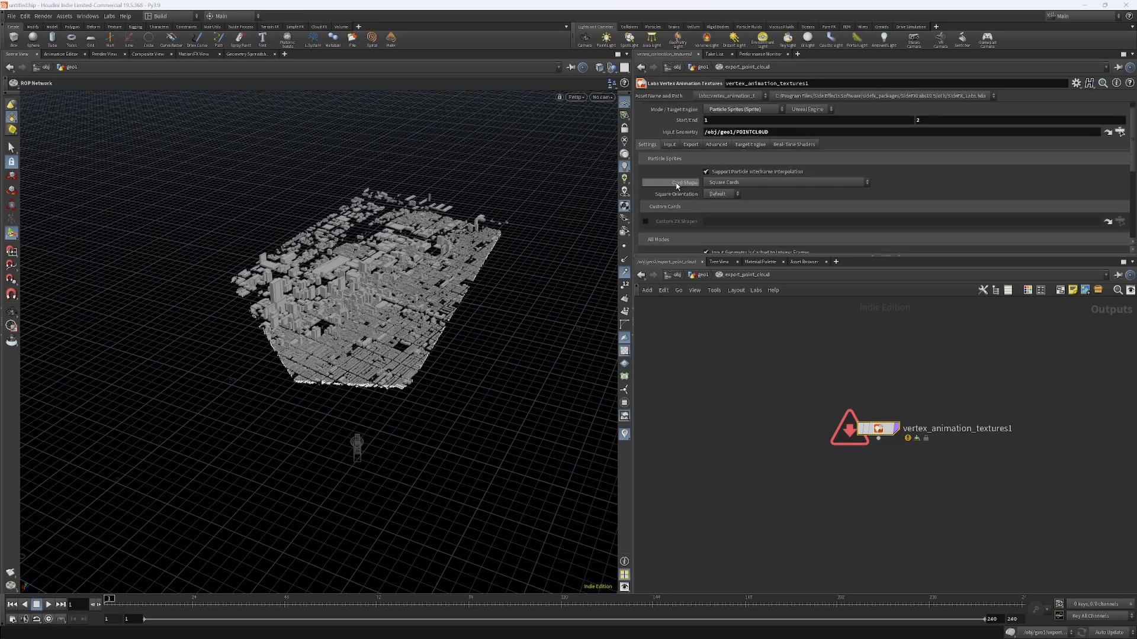
pyautogui.scroll(-3, 677, 187)
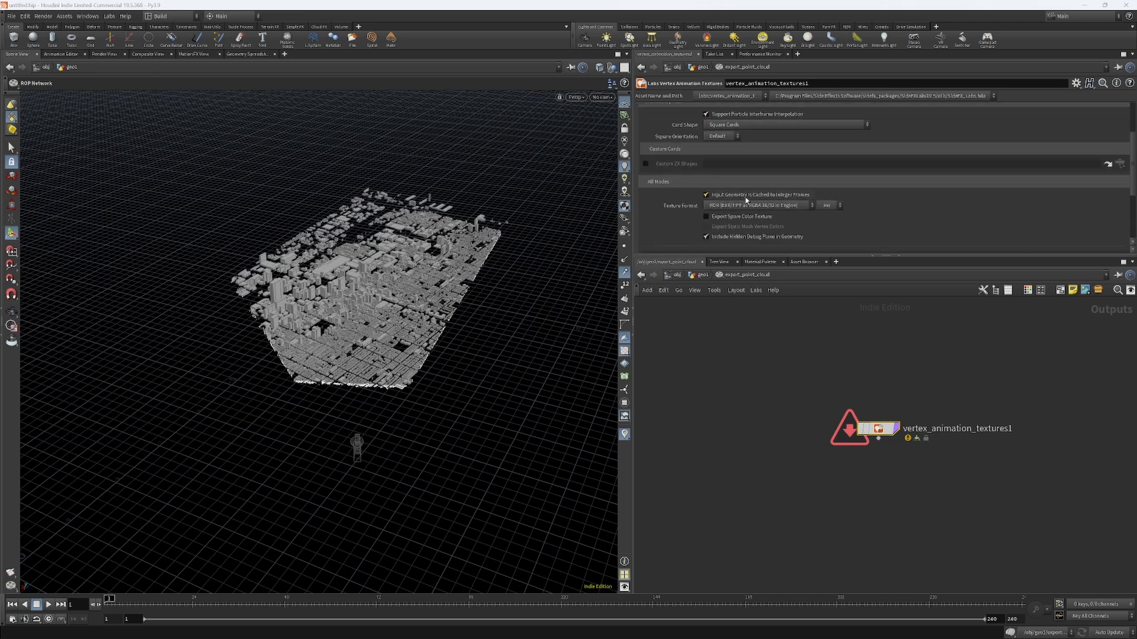
pyautogui.click(747, 207)
pyautogui.click(747, 207)
pyautogui.scroll(-8, 747, 208)
pyautogui.click(766, 189)
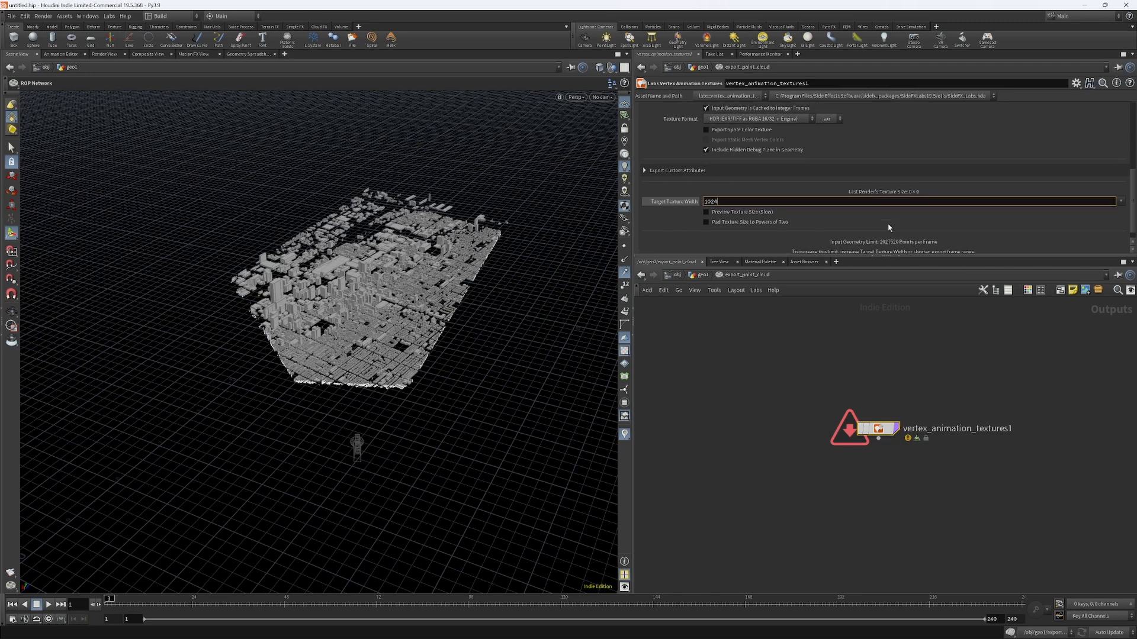
pyautogui.scroll(1, 890, 227)
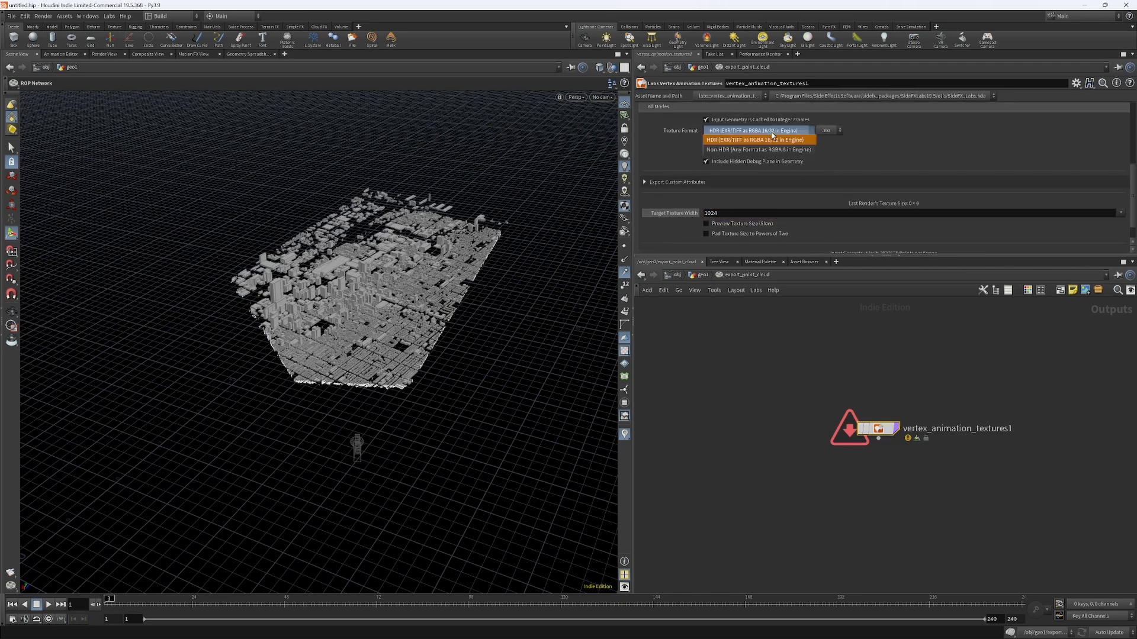
pyautogui.scroll(-1, 878, 186)
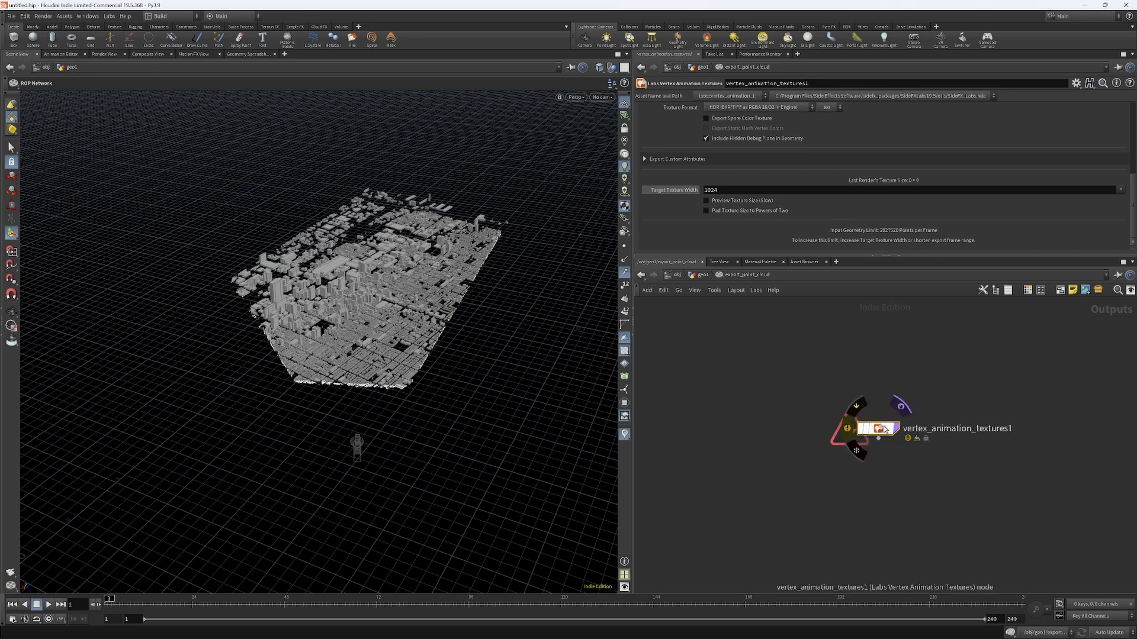
# Step: Open the node info of vertex_animation_textures1 and read its warning
pyautogui.click(848, 431)
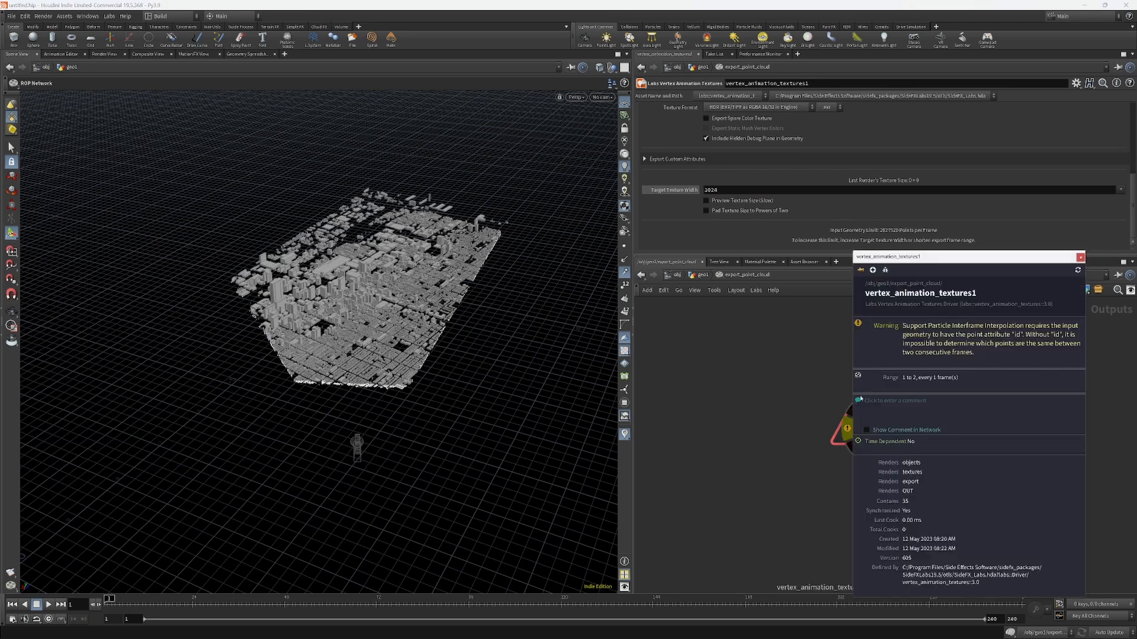
pyautogui.moveTo(924, 260); pyautogui.dragTo(800, 203)
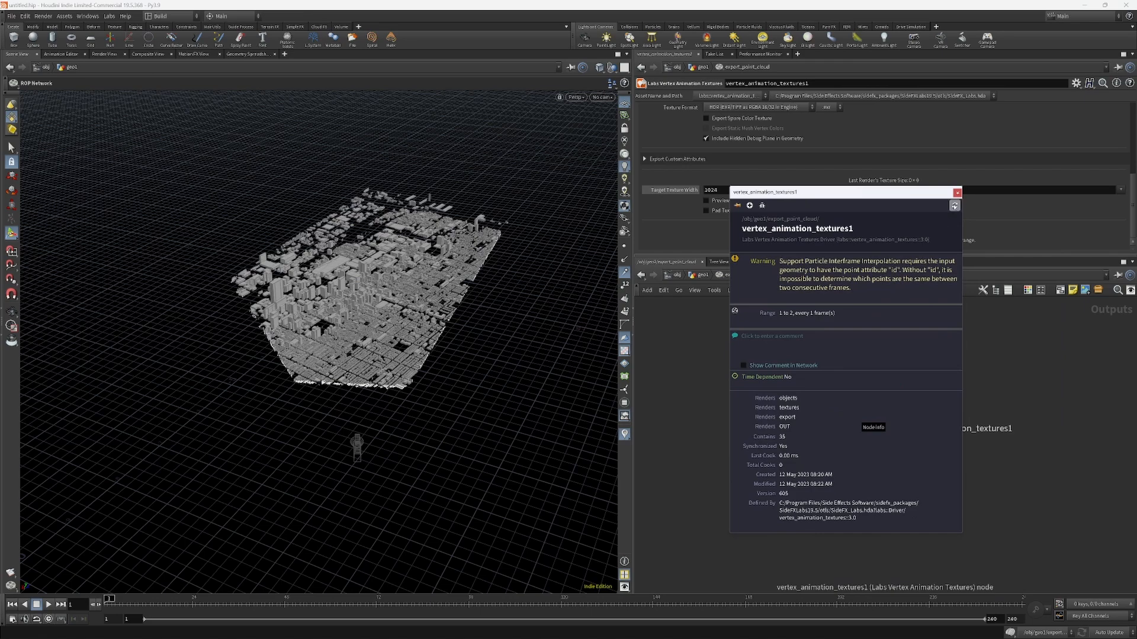
pyautogui.click(954, 205)
# Step: Back in geo1, move scatter1 up and insert an Attribute Create node between scatter1 and POINTCLOUD
pyautogui.press('u')
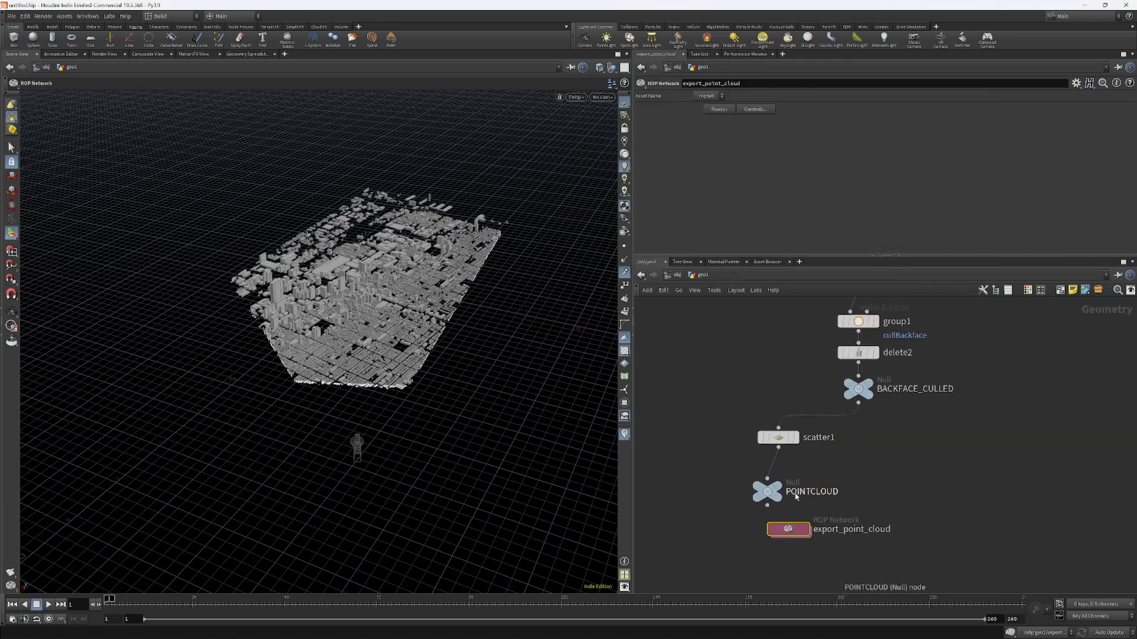
pyautogui.moveTo(779, 439)
pyautogui.moveTo(779, 438); pyautogui.dragTo(761, 413)
pyautogui.press('Tab')
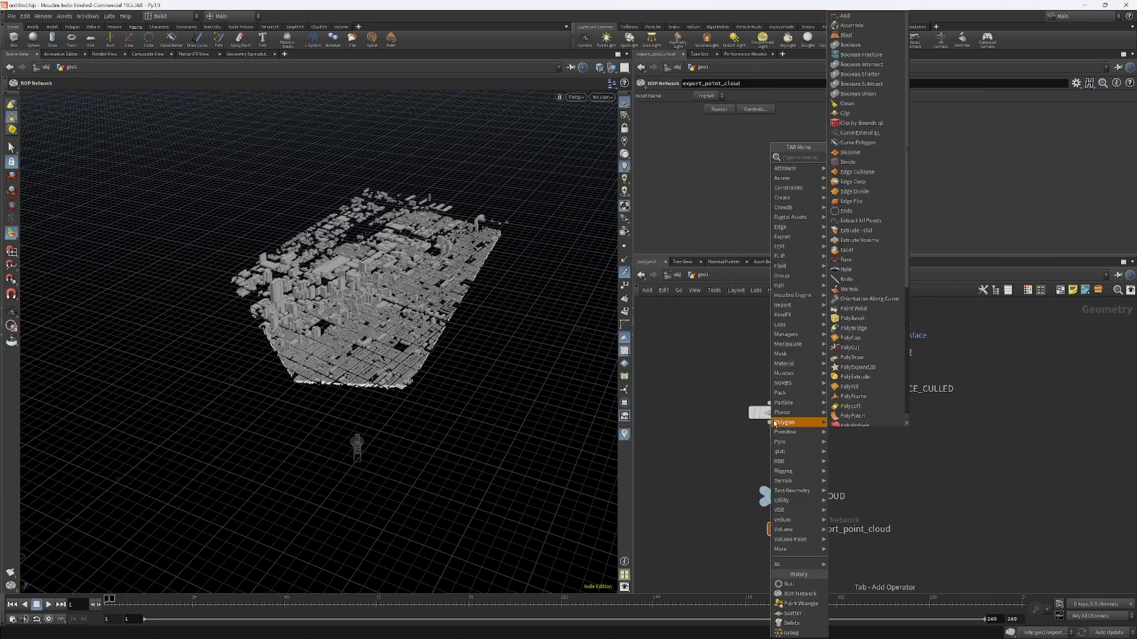
pyautogui.write('att')
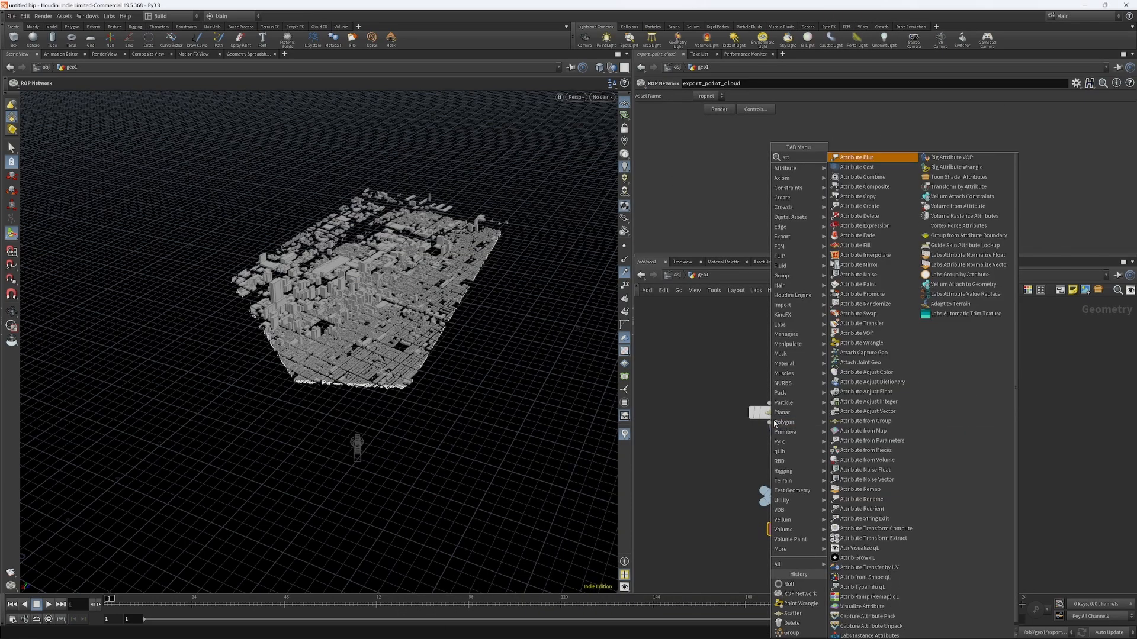
pyautogui.click(892, 207)
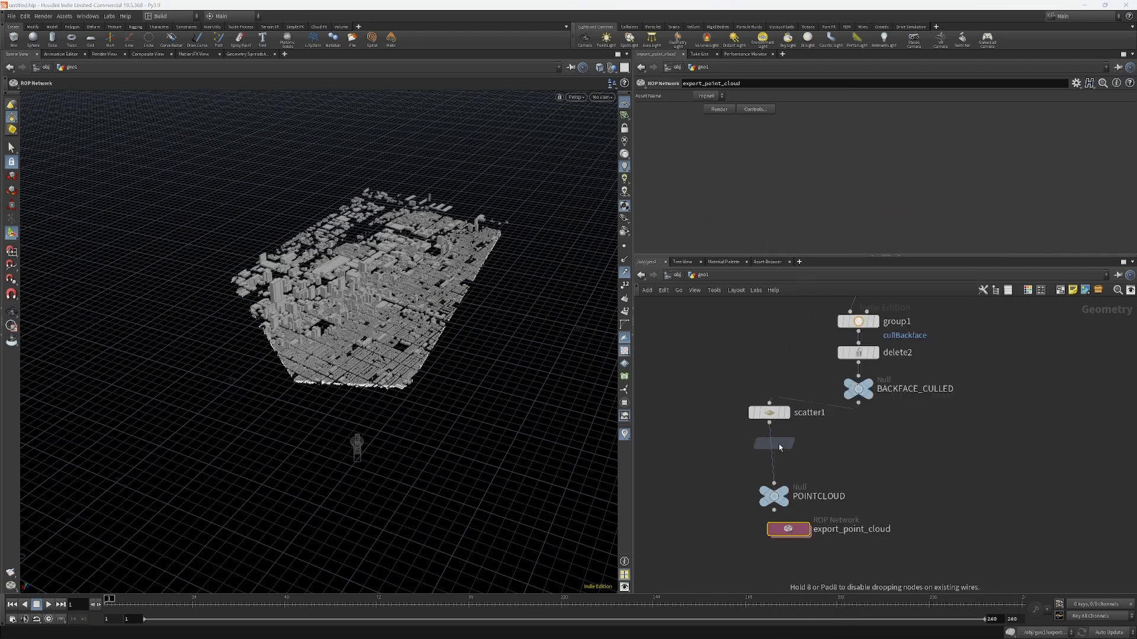
pyautogui.click(769, 453)
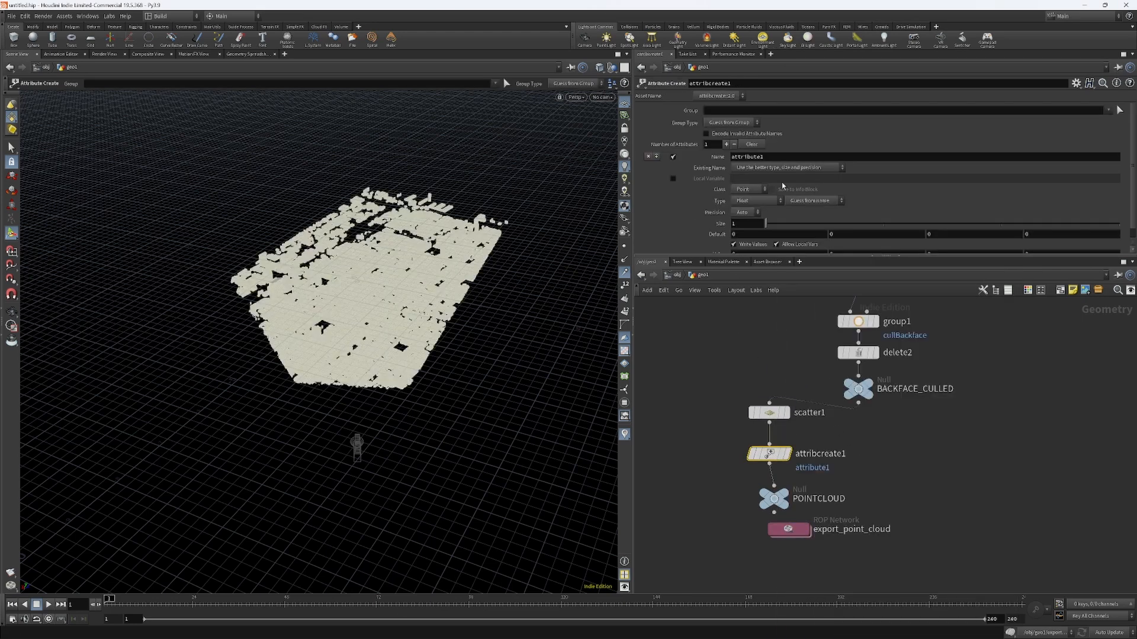
# Step: Name the attribute created by attribcreate1 id, and line up POINTCLOUD and export_point_cloud beneath it
pyautogui.moveTo(771, 158); pyautogui.dragTo(649, 160)
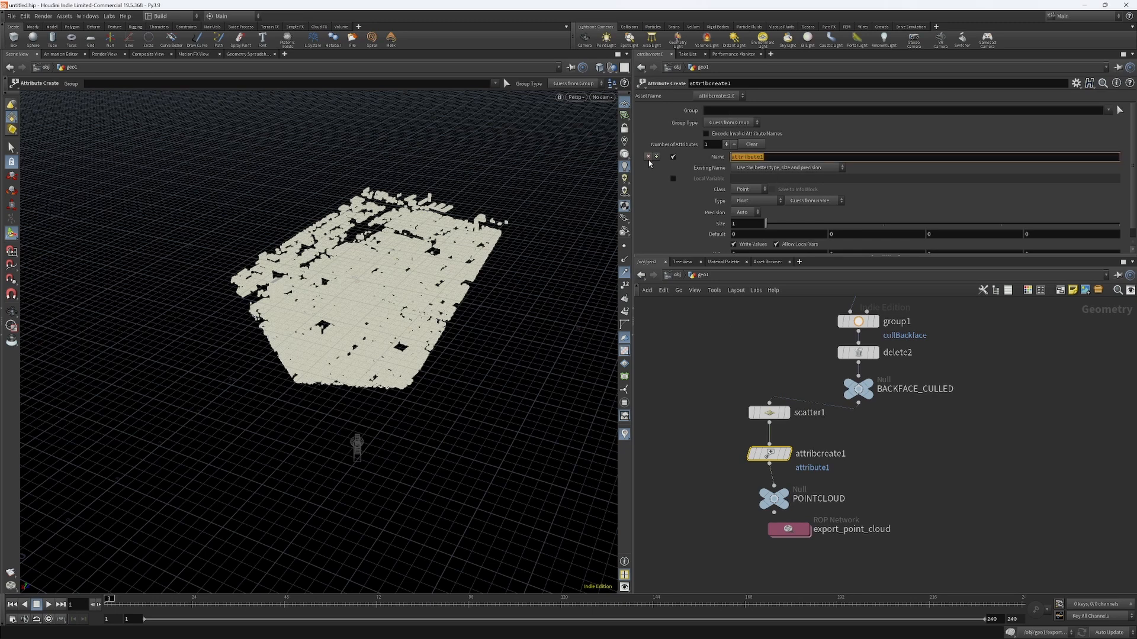
pyautogui.write('id')
pyautogui.press('Return')
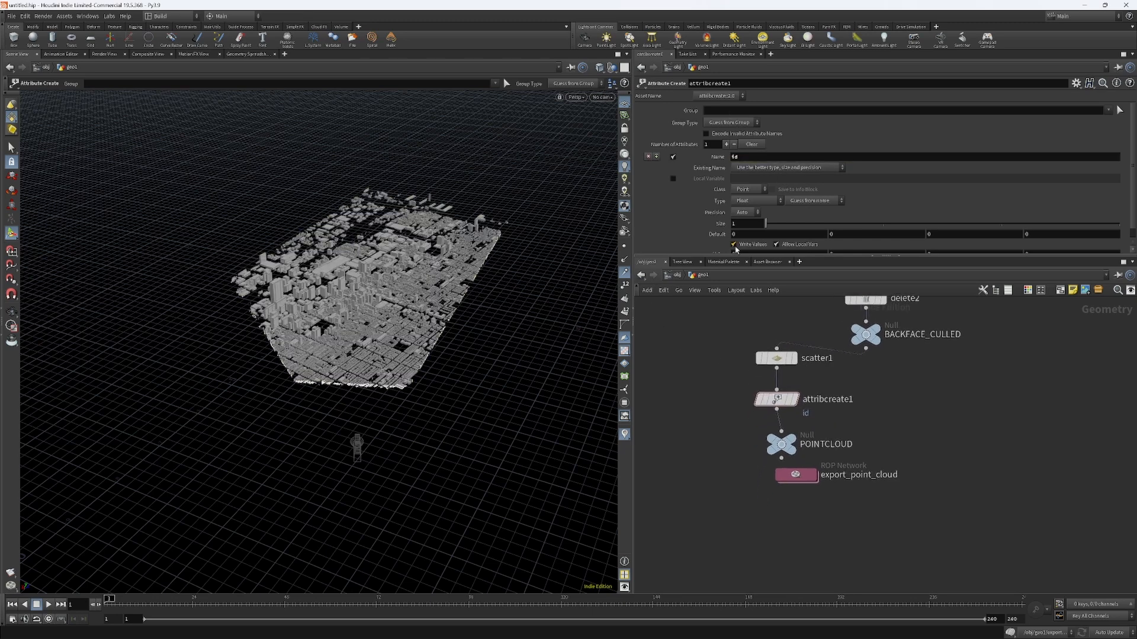
pyautogui.scroll(-1, 731, 215)
pyautogui.moveTo(784, 447); pyautogui.dragTo(778, 440)
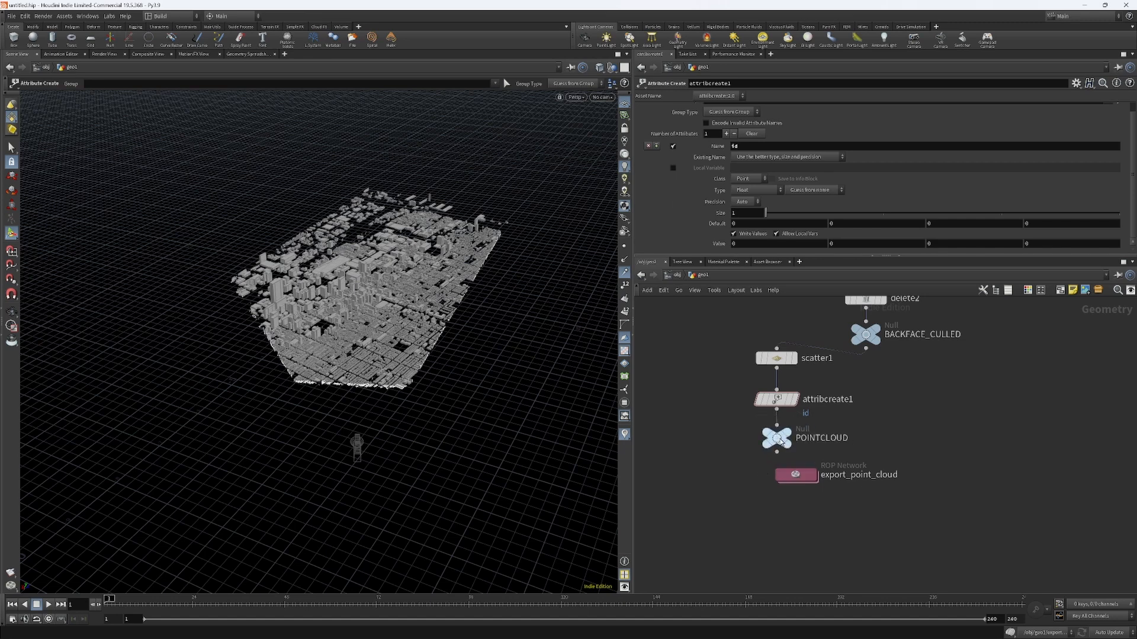
pyautogui.moveTo(806, 479); pyautogui.dragTo(787, 491)
# Step: Go into the export_point_cloud network and render all assets of vertex_animation_textures1
pyautogui.doubleClick(786, 490)
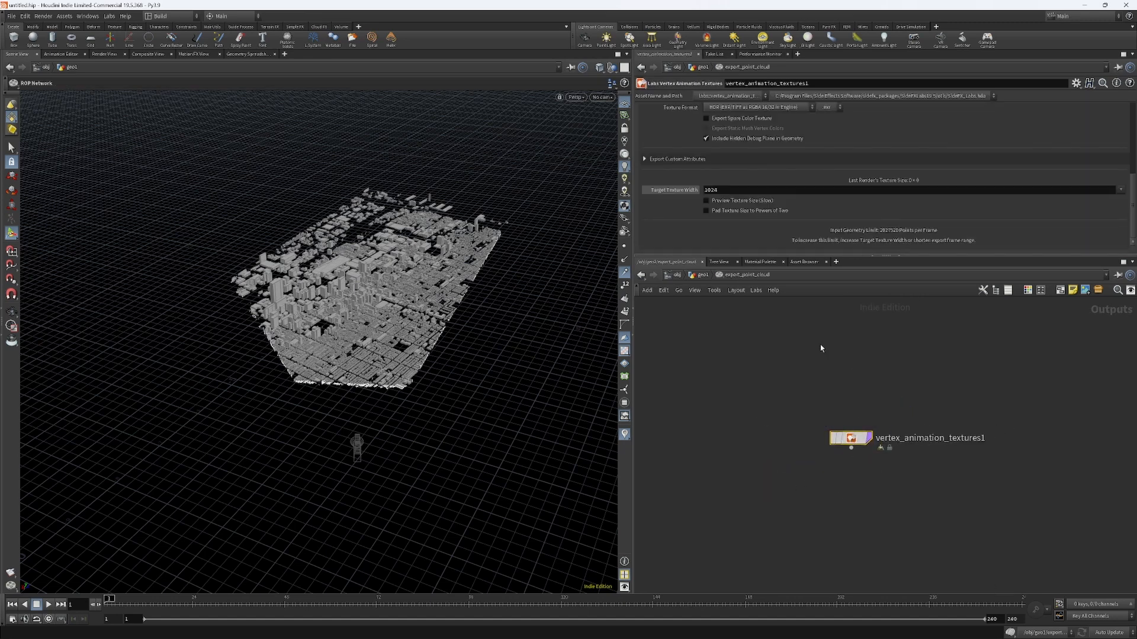
pyautogui.scroll(10, 780, 214)
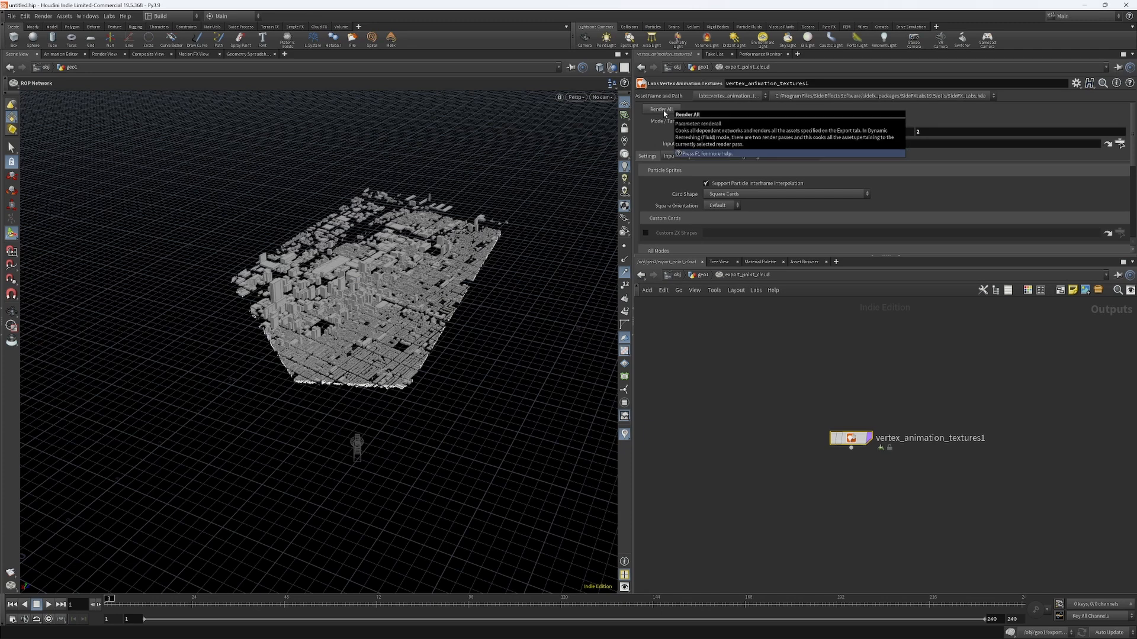
pyautogui.click(663, 110)
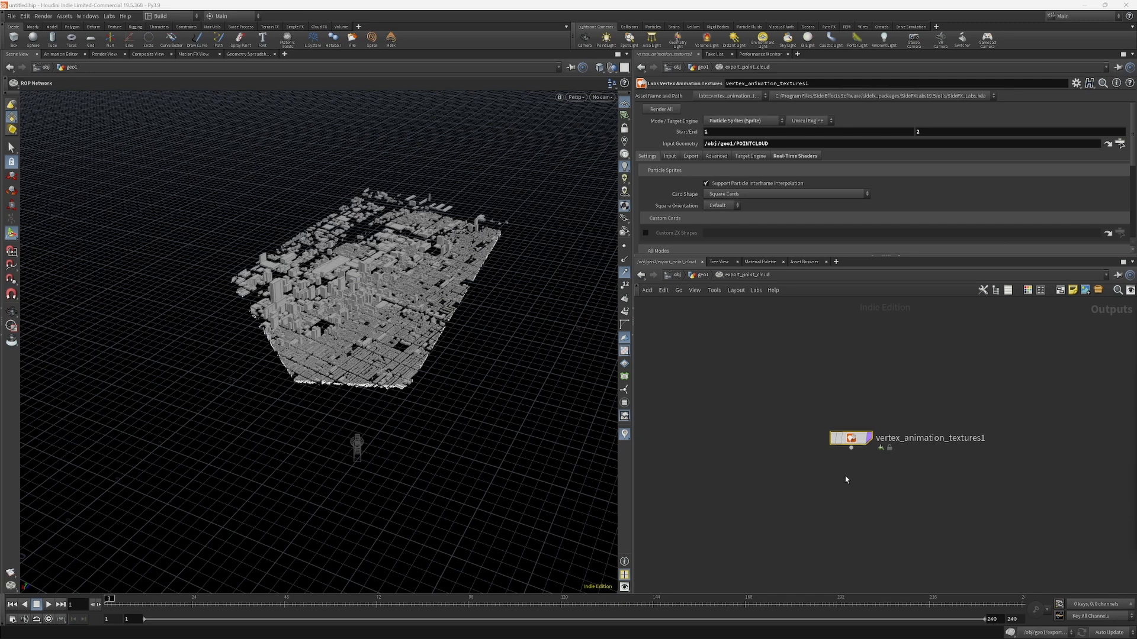
# Step: Start saving the scene under a new name and browse to the art/projects/tutorials_by_watershed/cityscapes folder
pyautogui.click(11, 16)
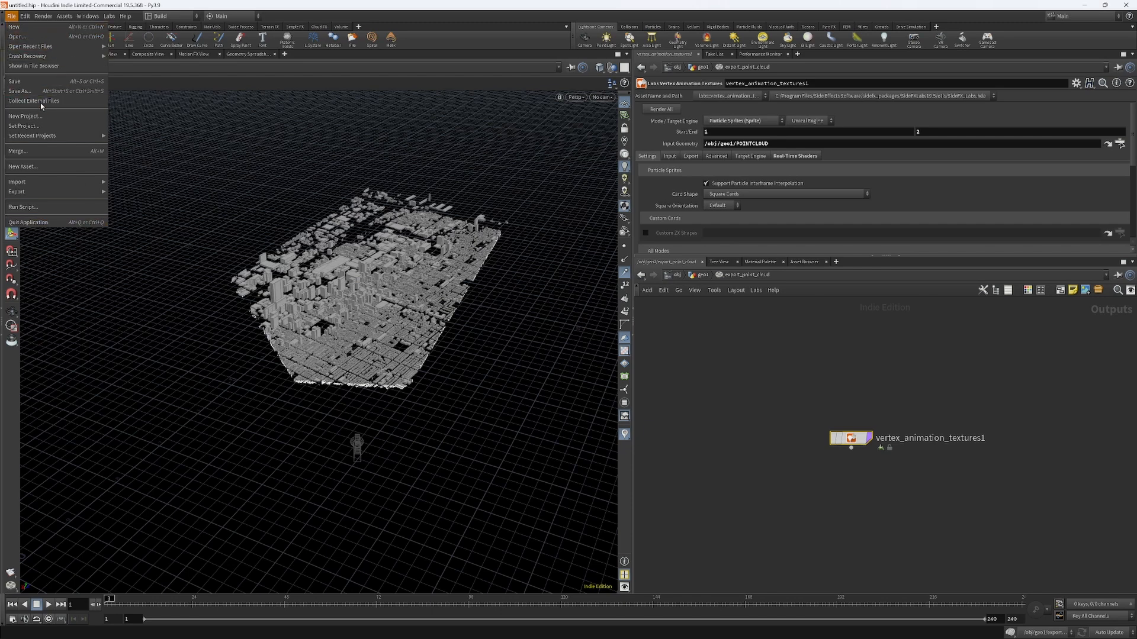
pyautogui.click(59, 91)
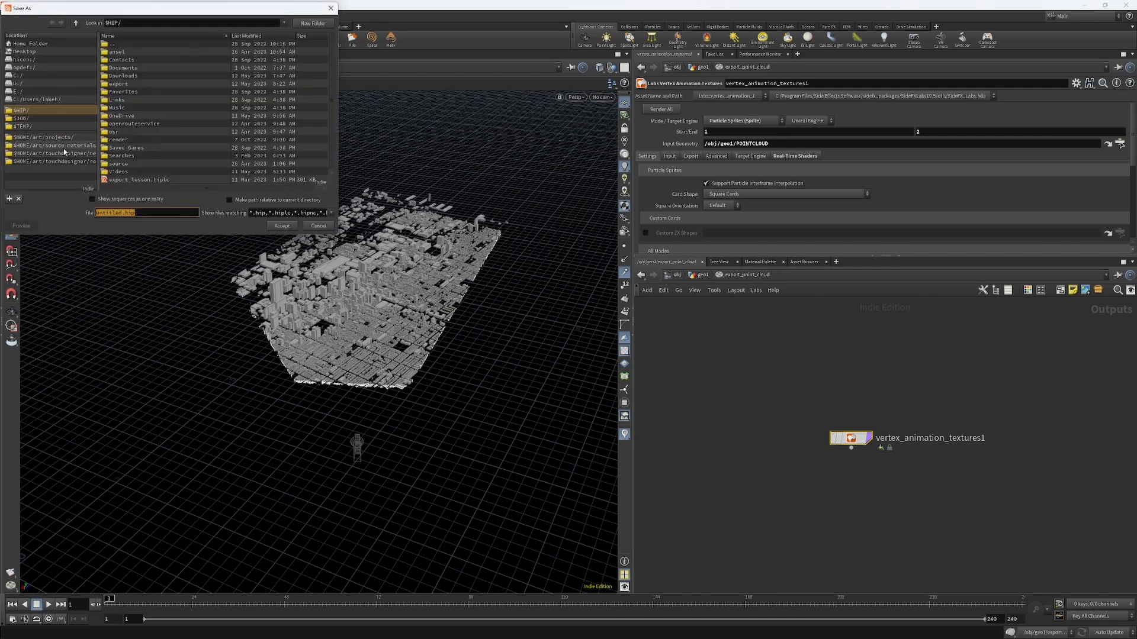
pyautogui.click(41, 137)
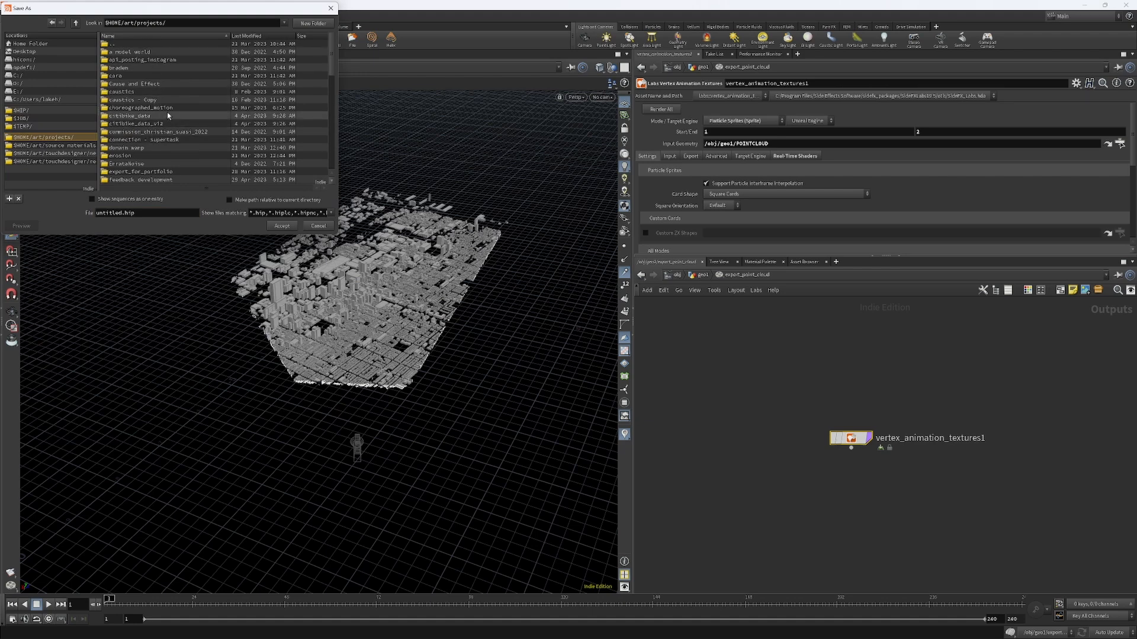
pyautogui.scroll(-6, 167, 112)
pyautogui.scroll(-7, 163, 141)
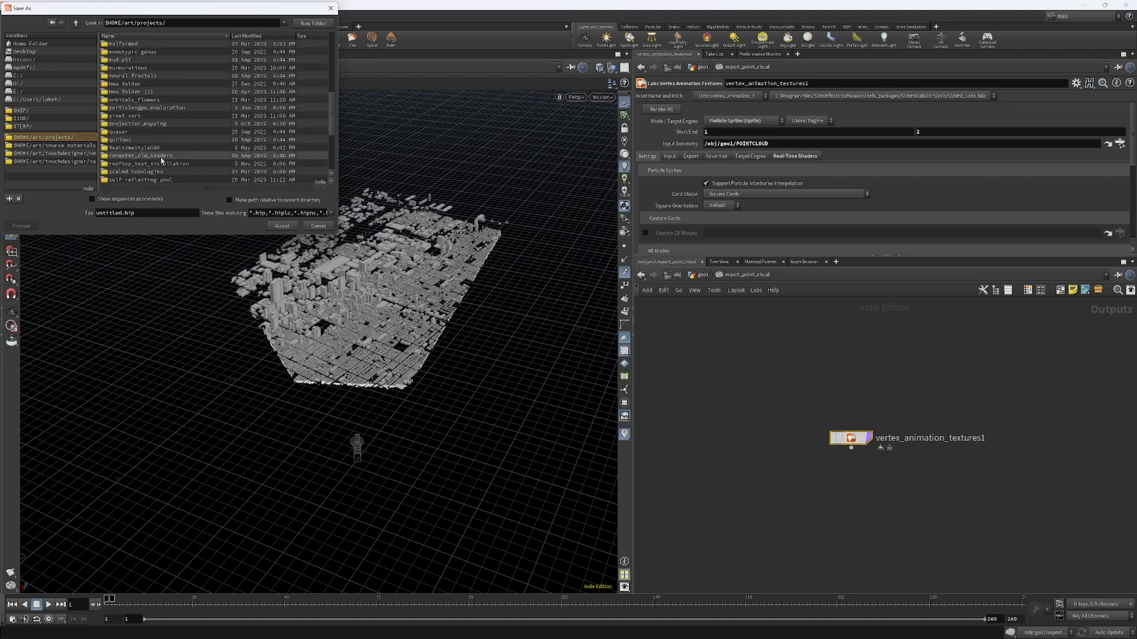
pyautogui.doubleClick(155, 148)
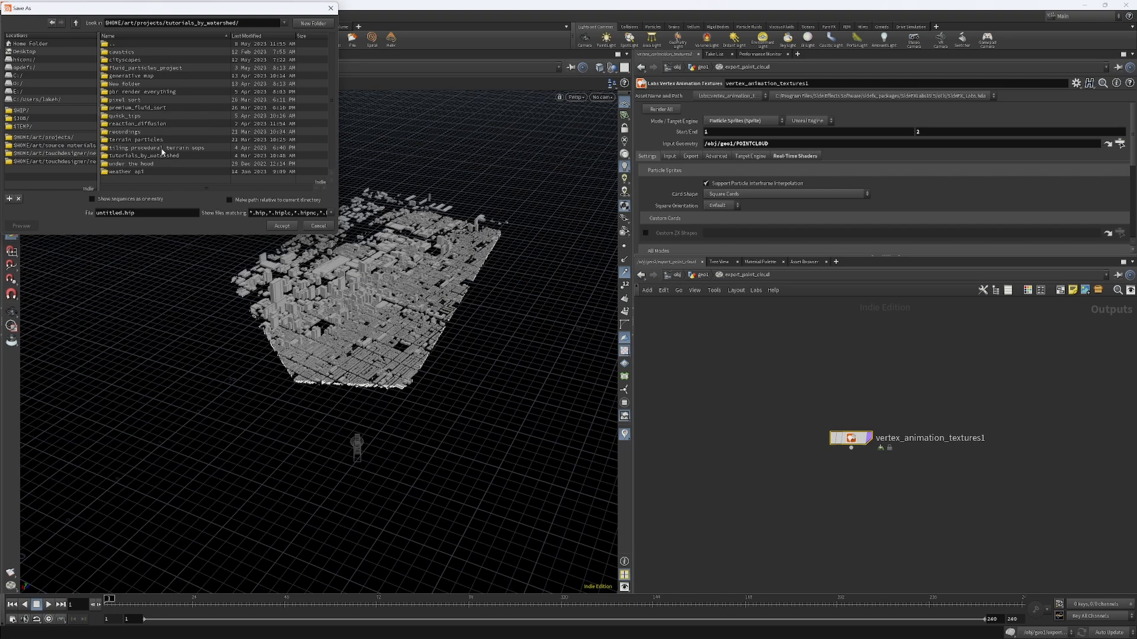
pyautogui.doubleClick(148, 60)
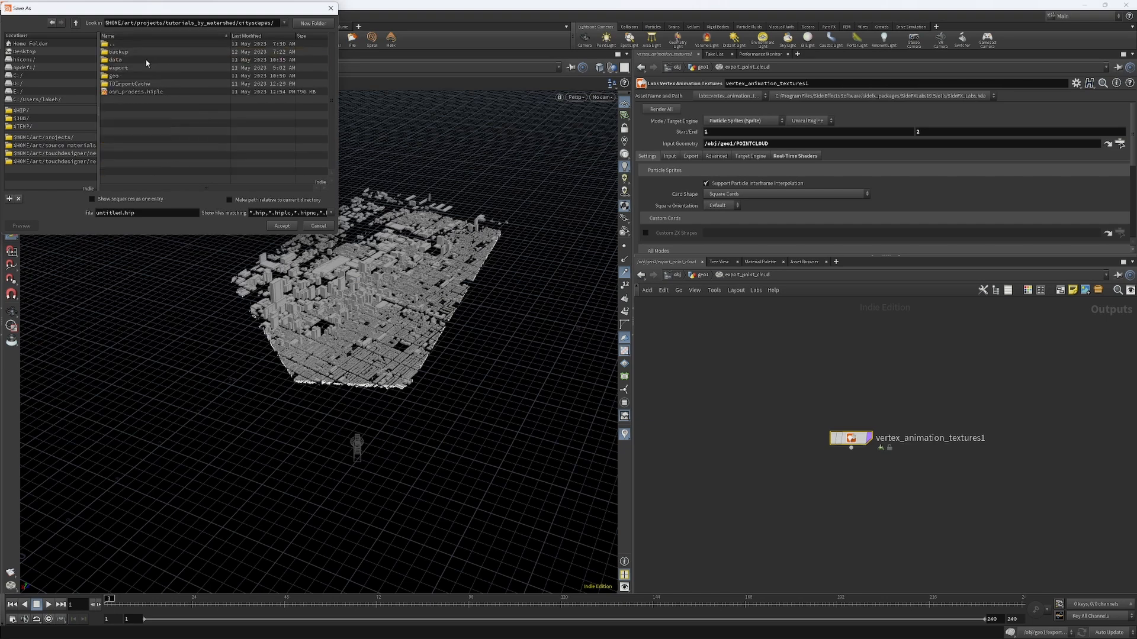
# Step: Create a folder named live in cityscapes and save the scene there as osm
pyautogui.click(304, 26)
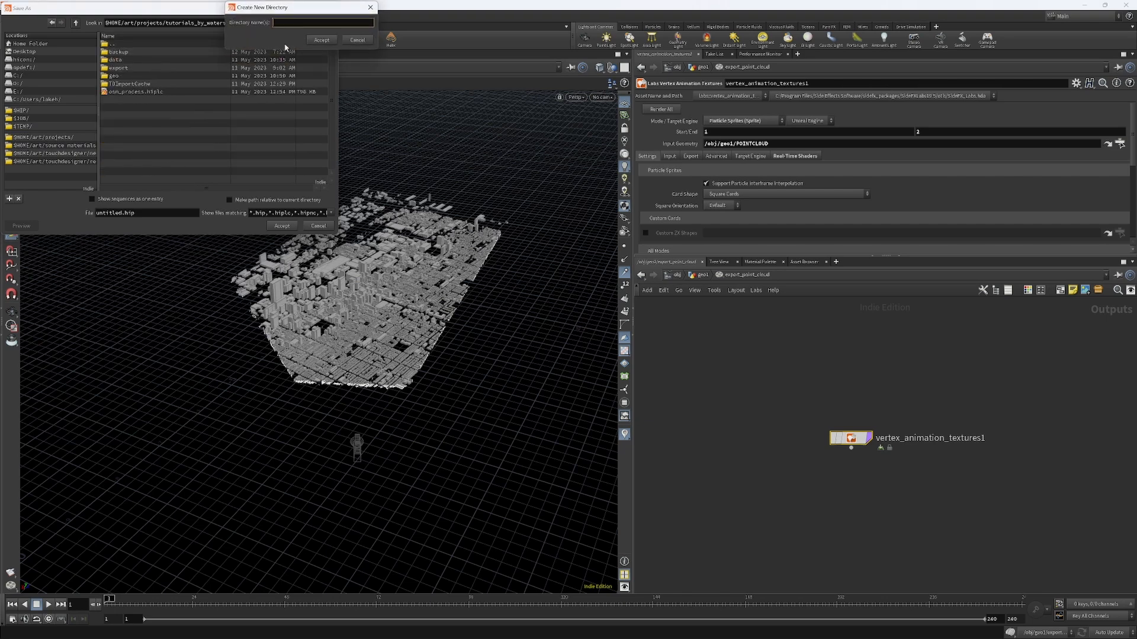
pyautogui.write('live')
pyautogui.press('Return')
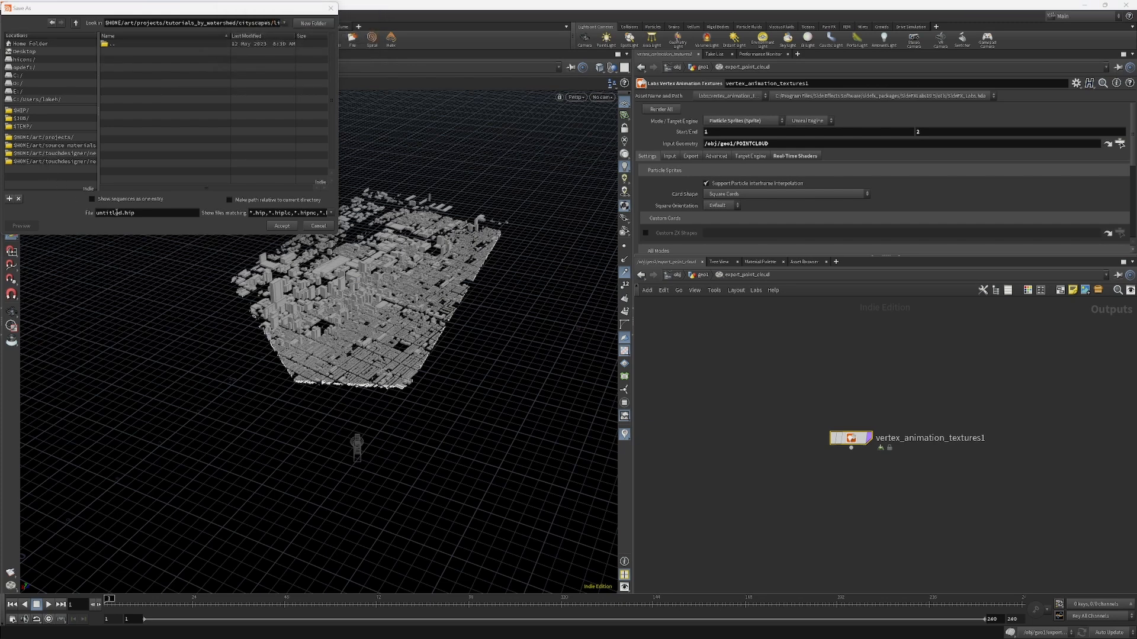
pyautogui.moveTo(120, 212); pyautogui.dragTo(96, 209)
pyautogui.write('osm')
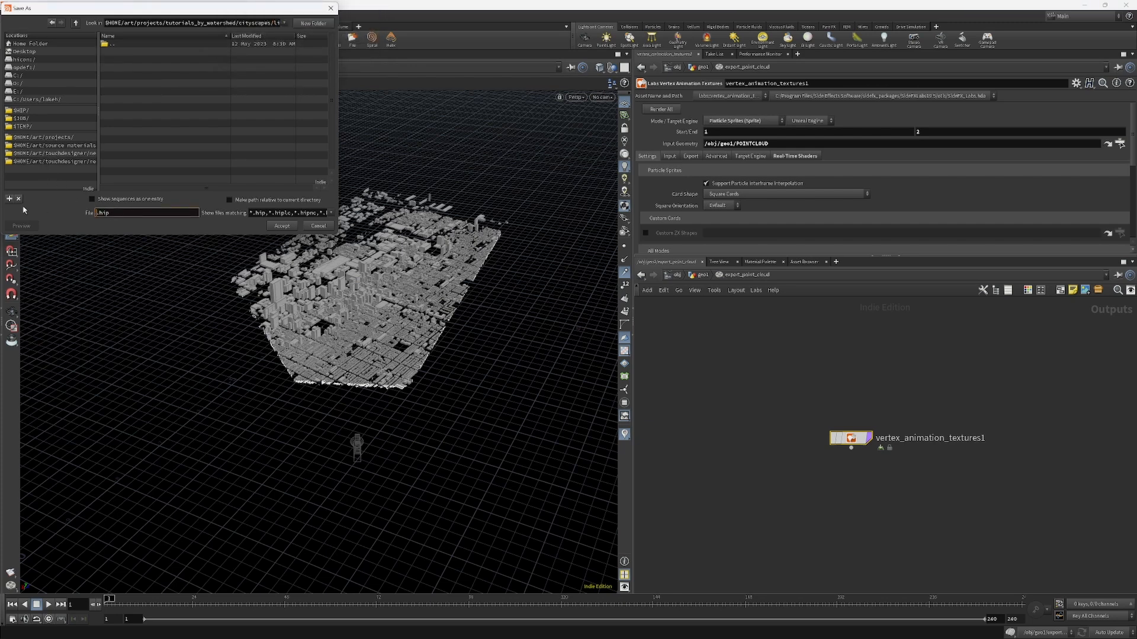
pyautogui.click(280, 226)
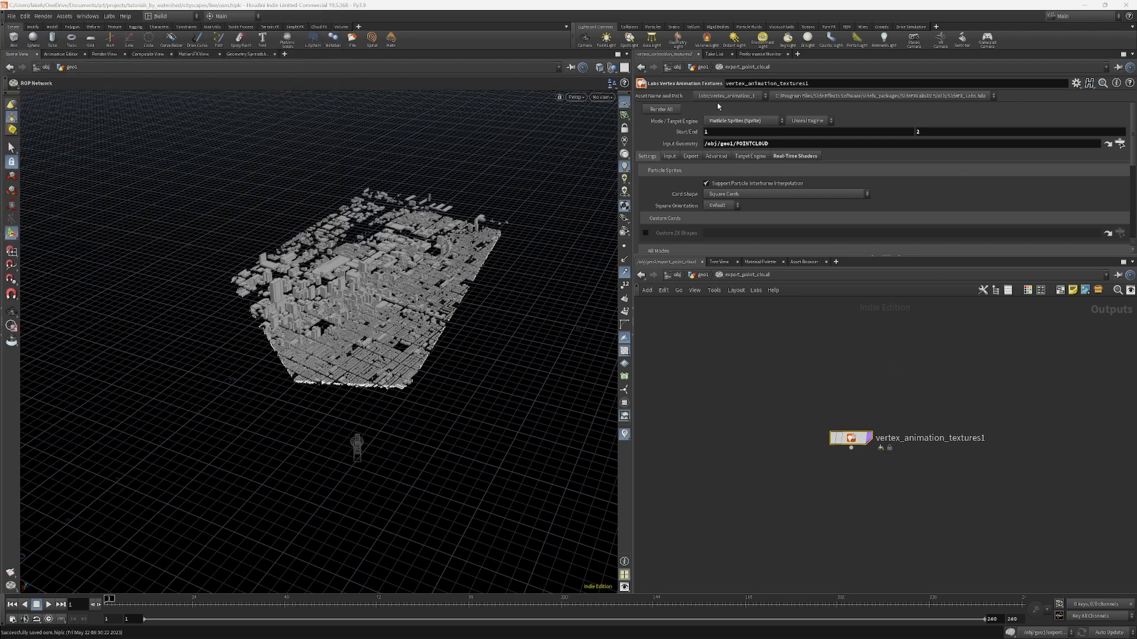
# Step: Render all vertex animation texture assets again from the saved osm scene, then switch to TouchDesigner
pyautogui.click(675, 113)
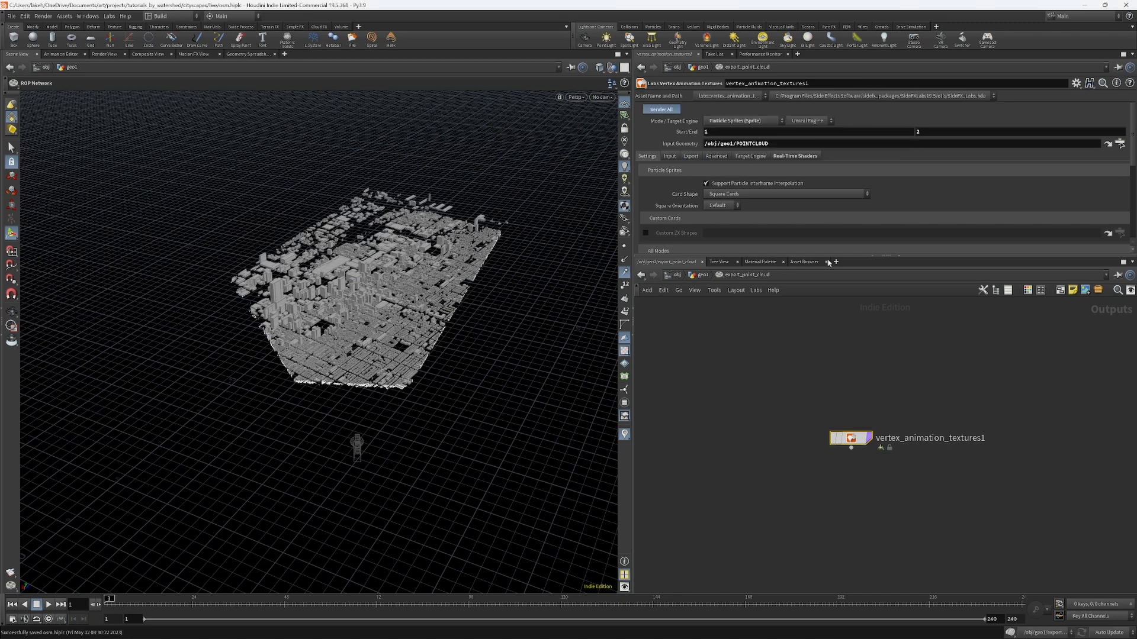
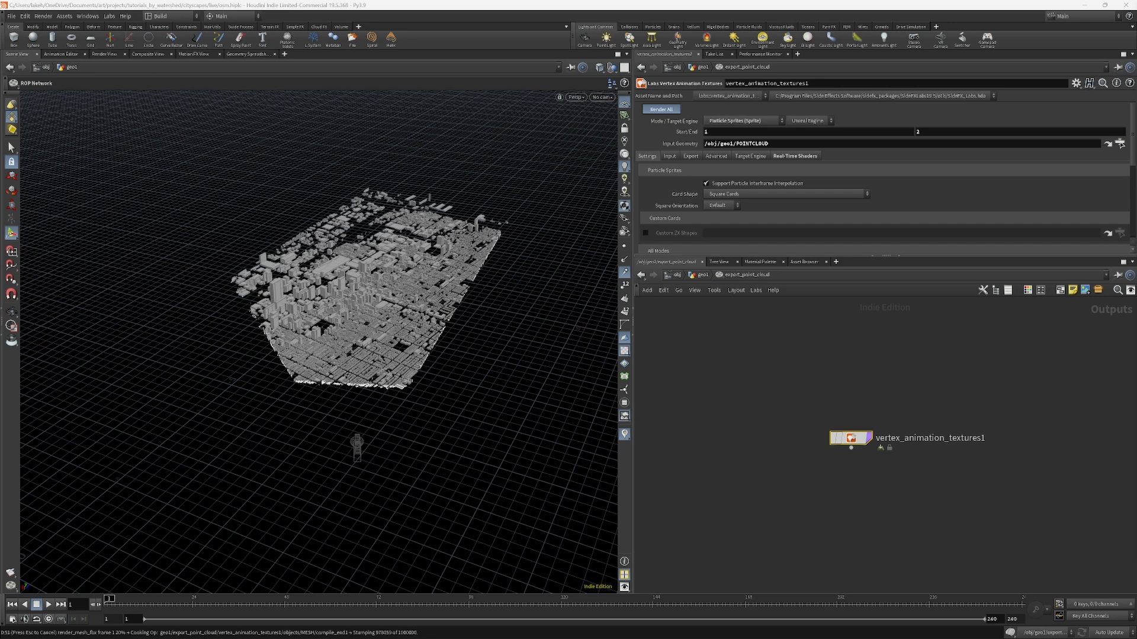
pyautogui.moveTo(1136, 435); pyautogui.dragTo(547, 170)
pyautogui.doubleClick(547, 170)
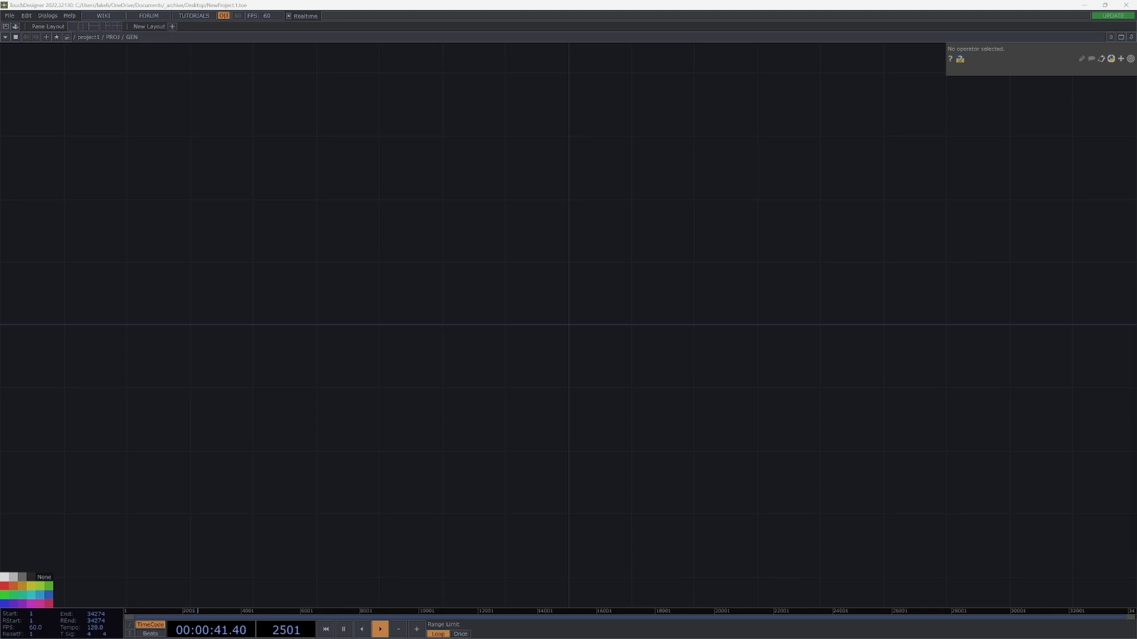
# Step: Bring up the file browser and examine the exported files in the tex and geo folders under live/export/osm
pyautogui.moveTo(1136, 350); pyautogui.dragTo(802, 154)
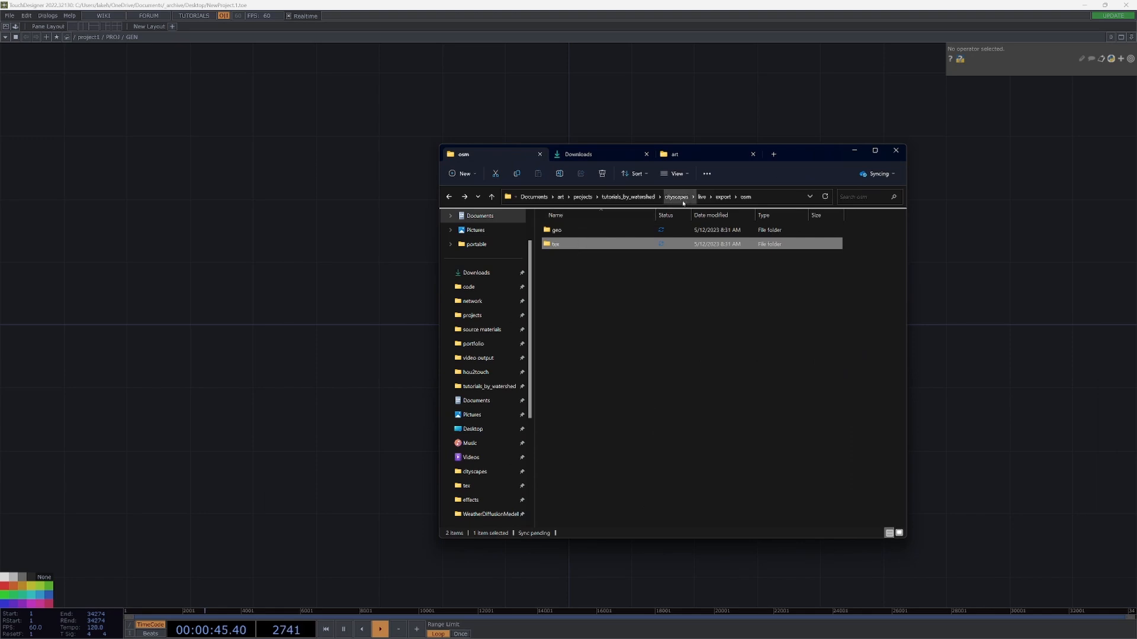
pyautogui.click(701, 197)
pyautogui.click(609, 256)
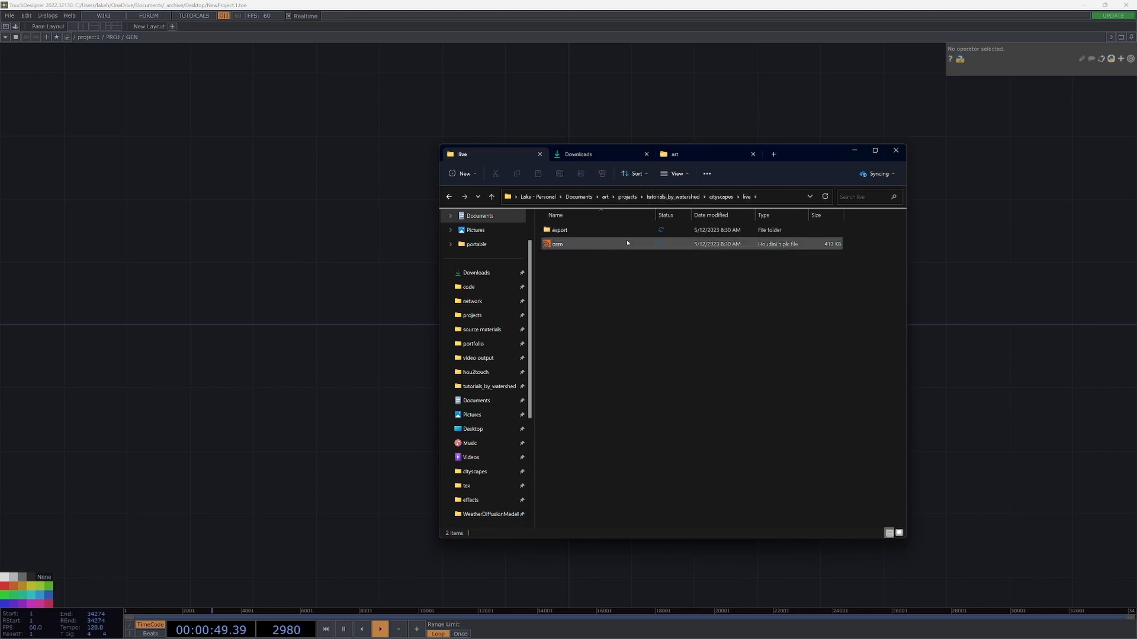
pyautogui.doubleClick(610, 230)
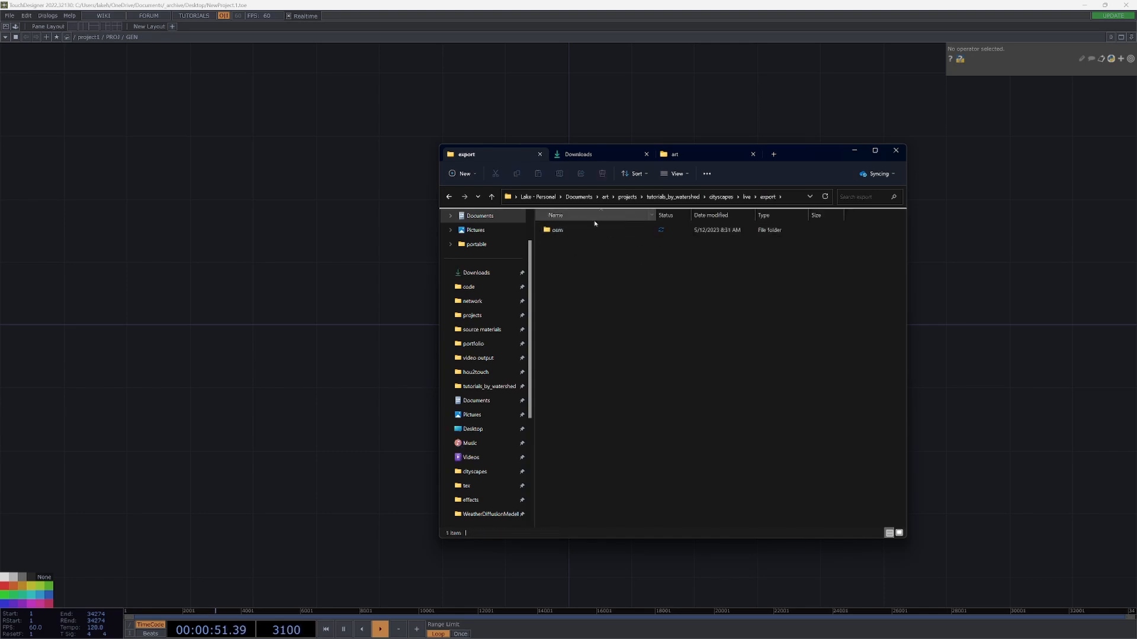
pyautogui.doubleClick(594, 230)
pyautogui.doubleClick(592, 243)
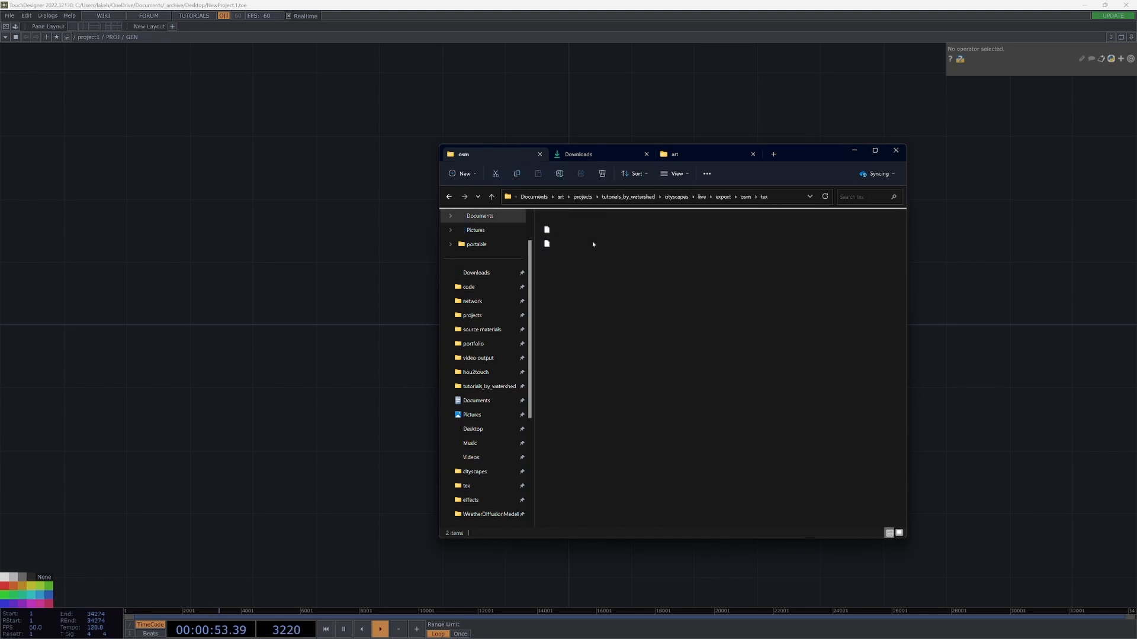
pyautogui.hotkey('alt', 'Left')
pyautogui.doubleClick(610, 230)
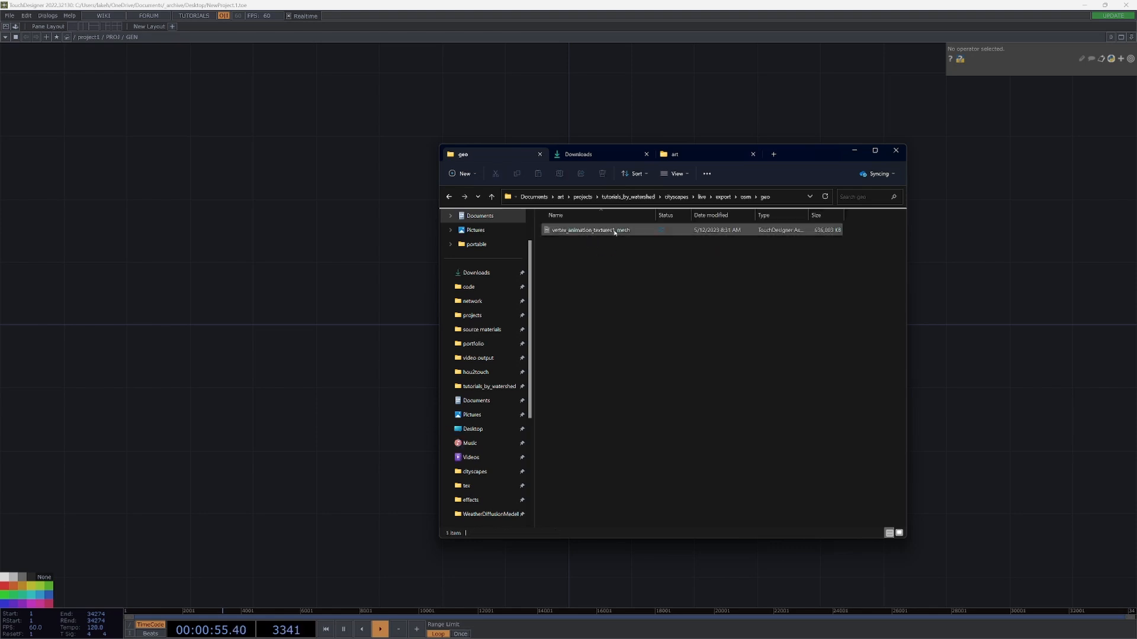
pyautogui.click(615, 231)
pyautogui.hotkey('alt', 'Left')
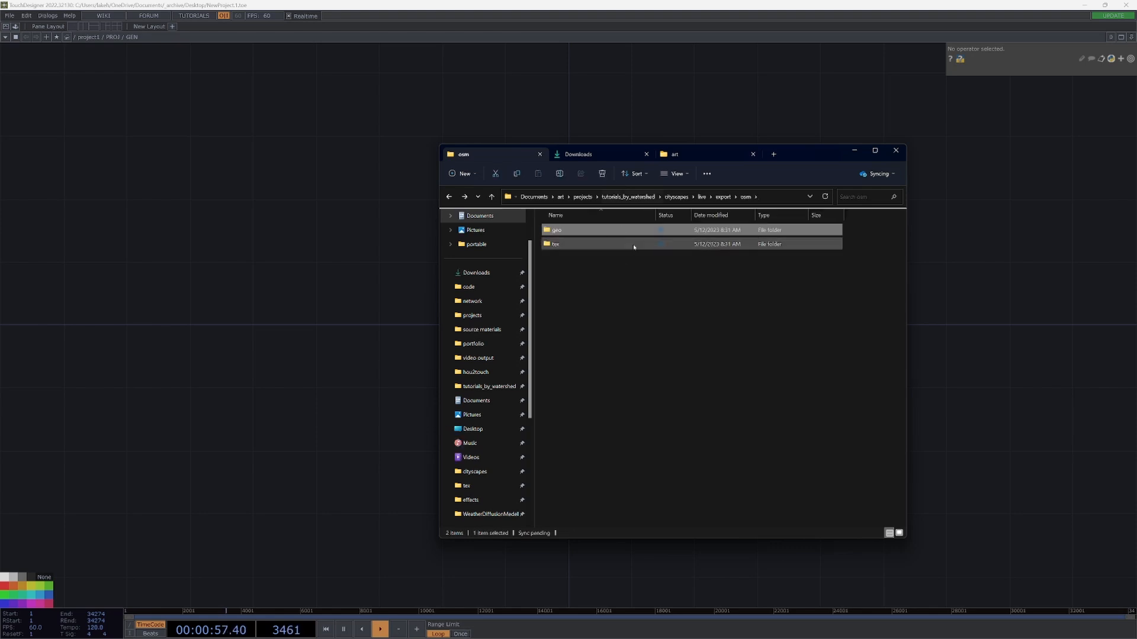
# Step: Load the vertex_animation_textures1_pos file from the tex folder into the TouchDesigner network as a Movie File In node
pyautogui.moveTo(656, 247)
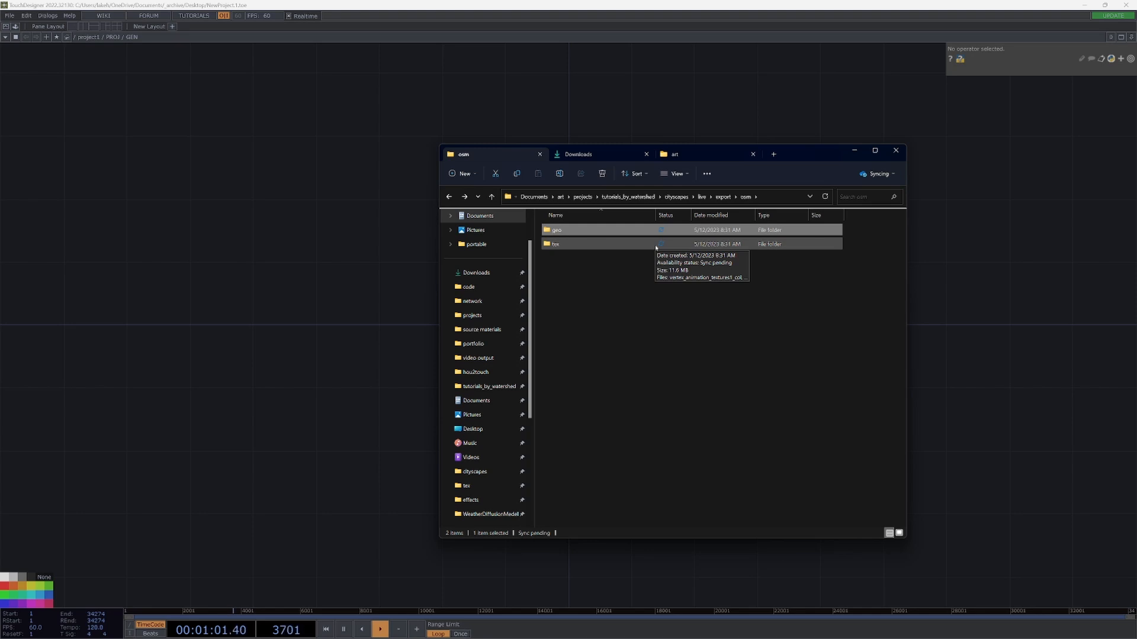
pyautogui.doubleClick(627, 246)
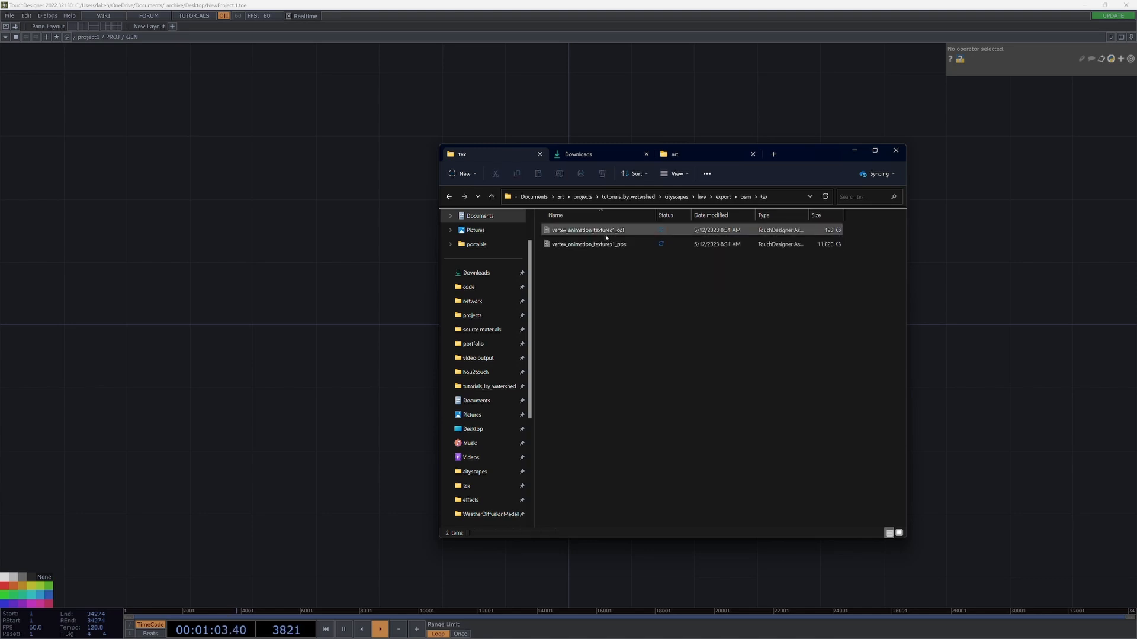
pyautogui.moveTo(813, 155); pyautogui.dragTo(984, 138)
pyautogui.click(783, 232)
pyautogui.click(516, 328)
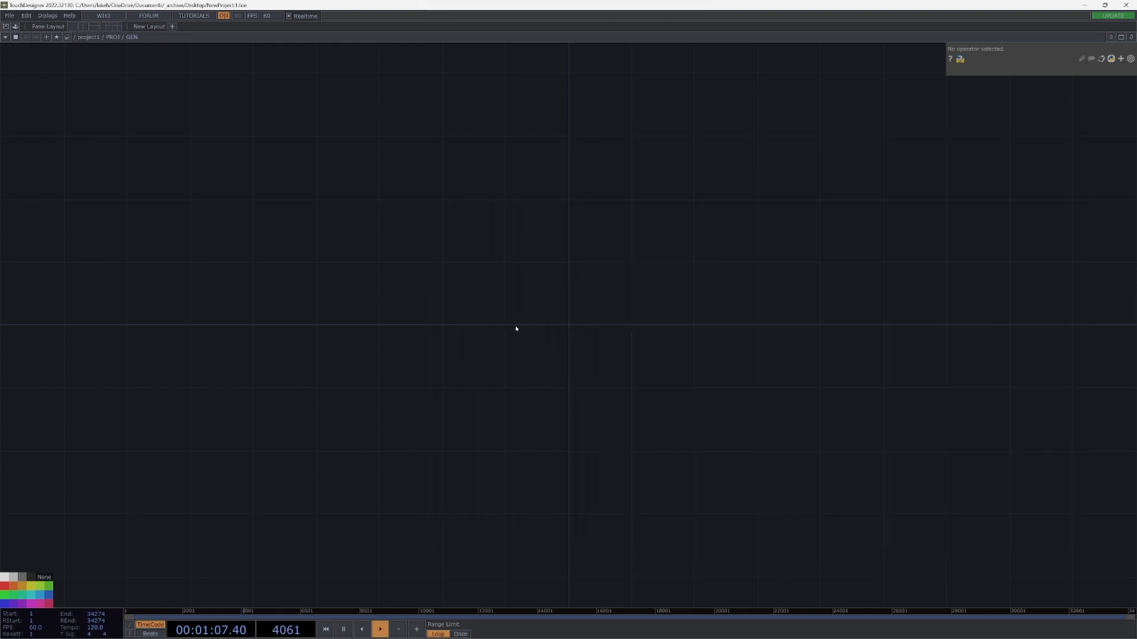
pyautogui.press('Tab')
pyautogui.press('Escape')
pyautogui.hotkey('alt', 'Tab')
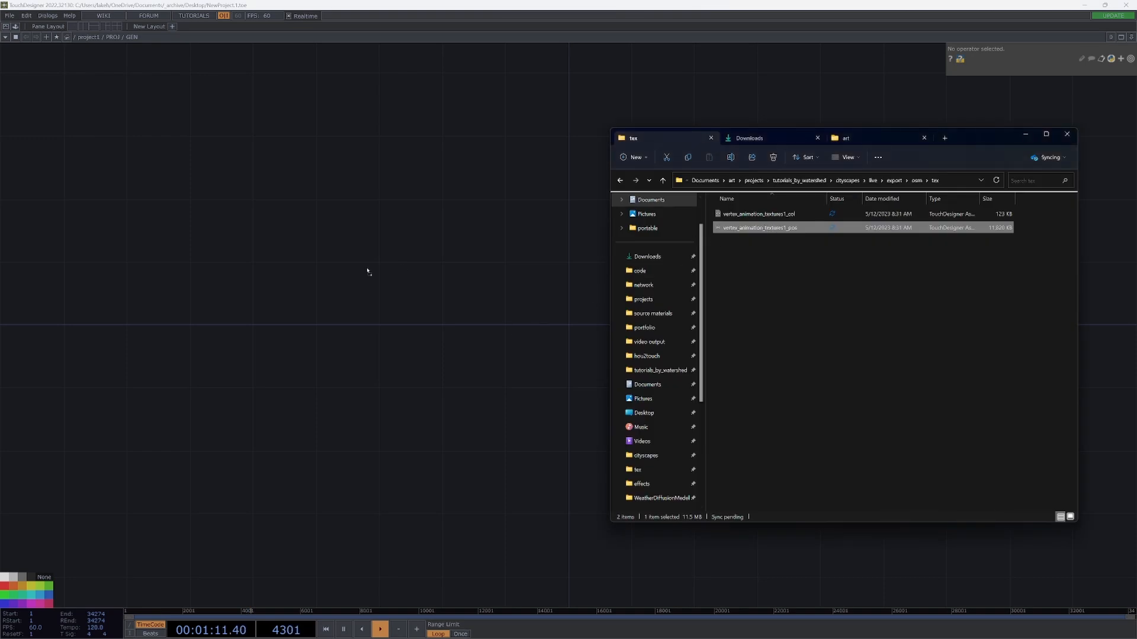
pyautogui.moveTo(455, 341); pyautogui.dragTo(455, 341)
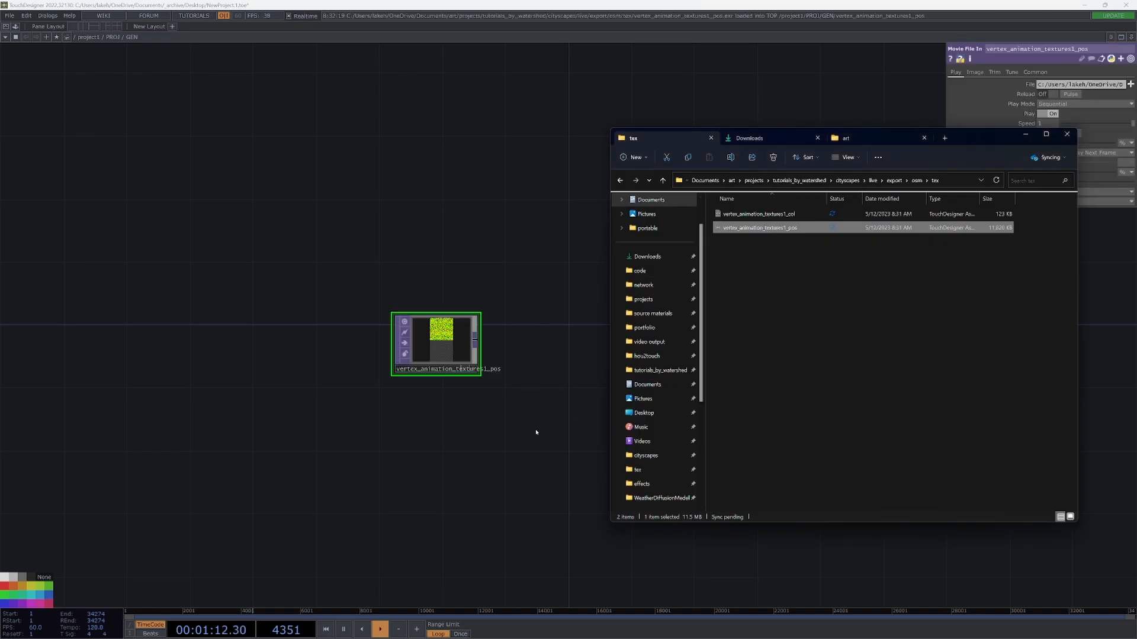
# Step: Close the file browser and display the vertex_animation_textures1_pos texture as a 3D point cloud in its node viewer
pyautogui.click(1067, 134)
pyautogui.moveTo(392, 391); pyautogui.dragTo(570, 379)
pyautogui.scroll(6, 571, 379)
pyautogui.moveTo(729, 380); pyautogui.dragTo(689, 418)
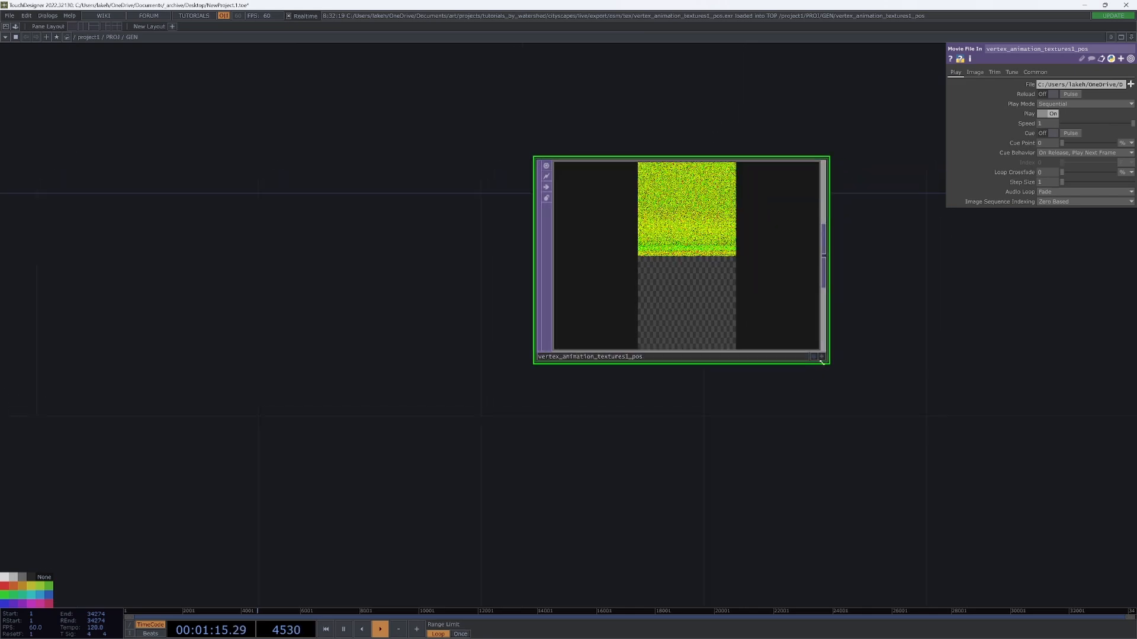
pyautogui.click(822, 356)
pyautogui.press('x')
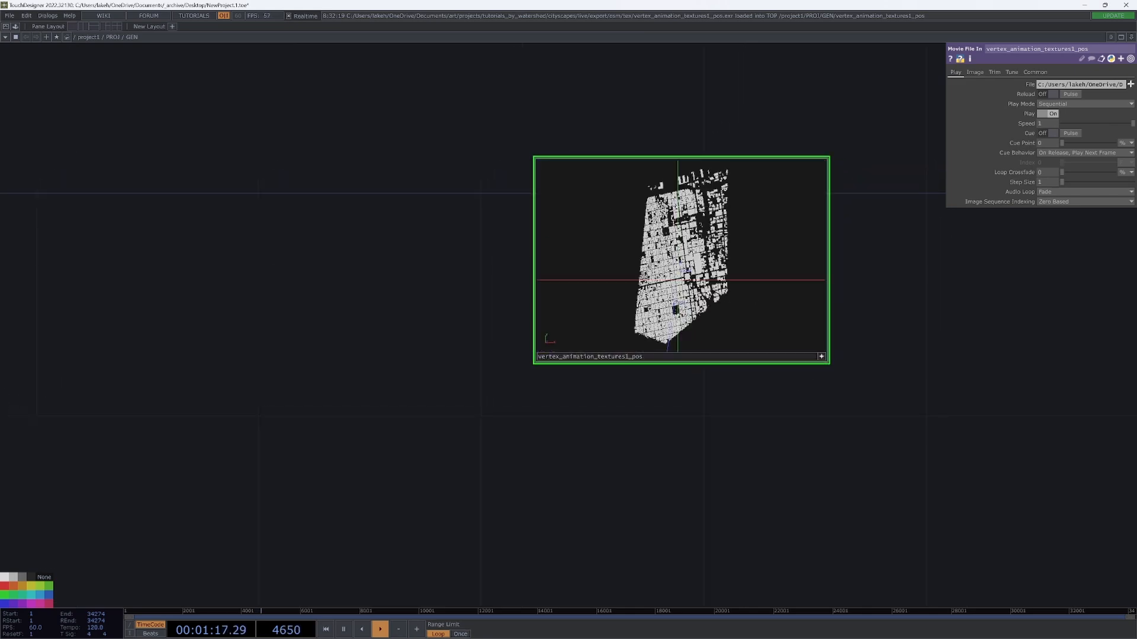
pyautogui.moveTo(699, 265); pyautogui.dragTo(633, 257)
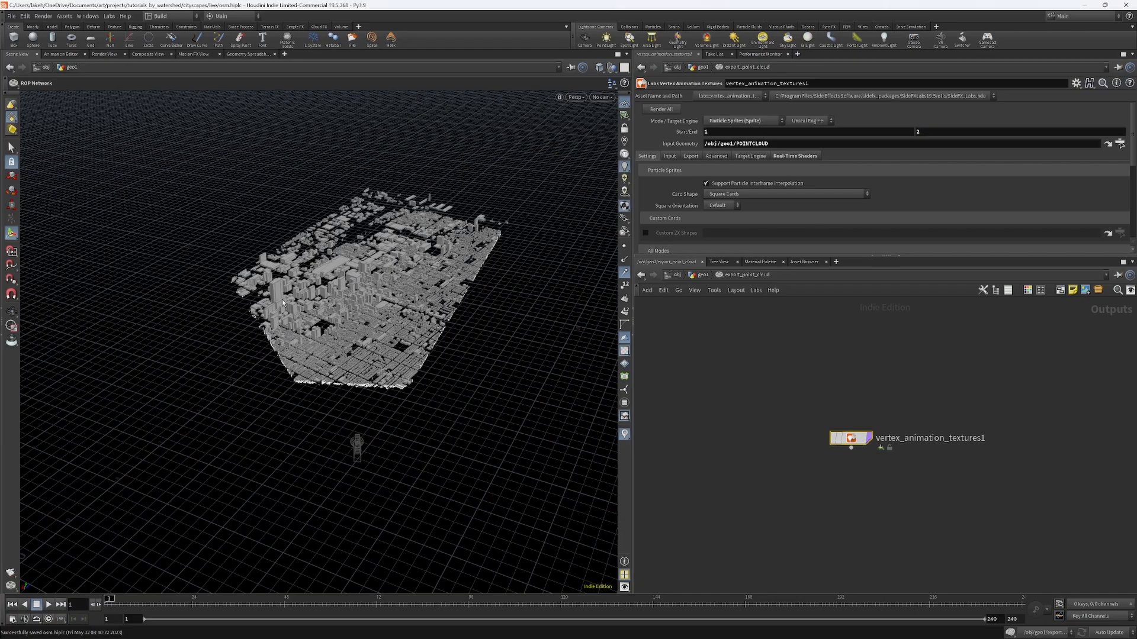
pyautogui.keyDown('alt'); pyautogui.moveTo(363, 371); pyautogui.dragTo(359, 339, button='right'); pyautogui.keyUp('alt')
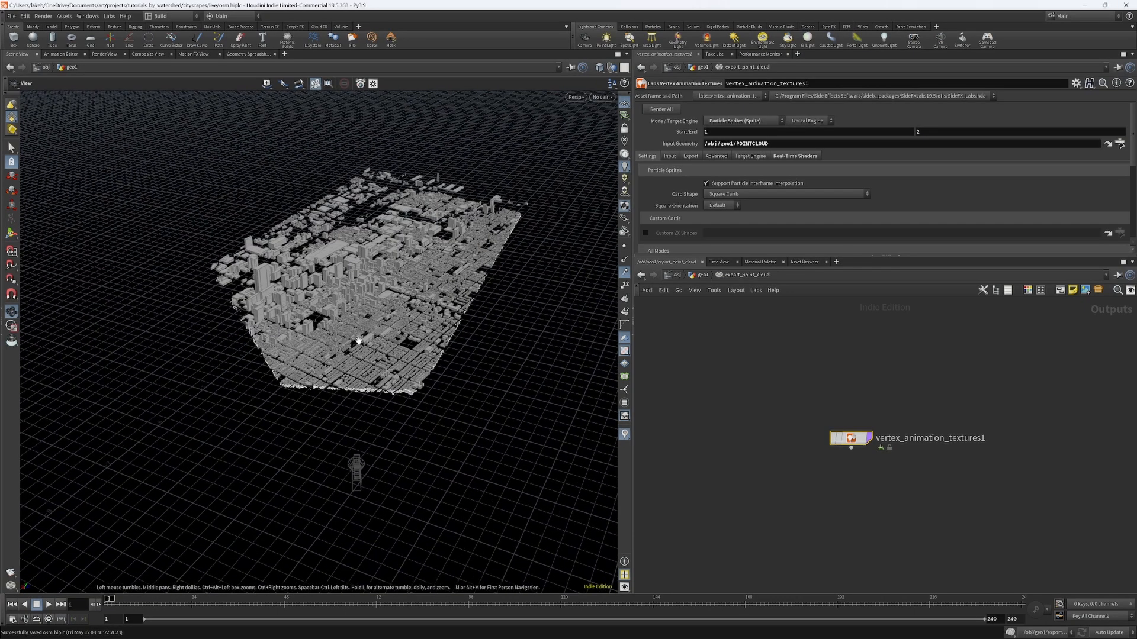
pyautogui.moveTo(358, 339)
pyautogui.keyDown('alt'); pyautogui.mouseDown()
pyautogui.moveTo(365, 332)
pyautogui.moveTo(365, 345)
pyautogui.mouseUp(); pyautogui.keyUp('alt')
pyautogui.keyDown('alt'); pyautogui.moveTo(454, 283); pyautogui.dragTo(451, 300, button='middle'); pyautogui.keyUp('alt')
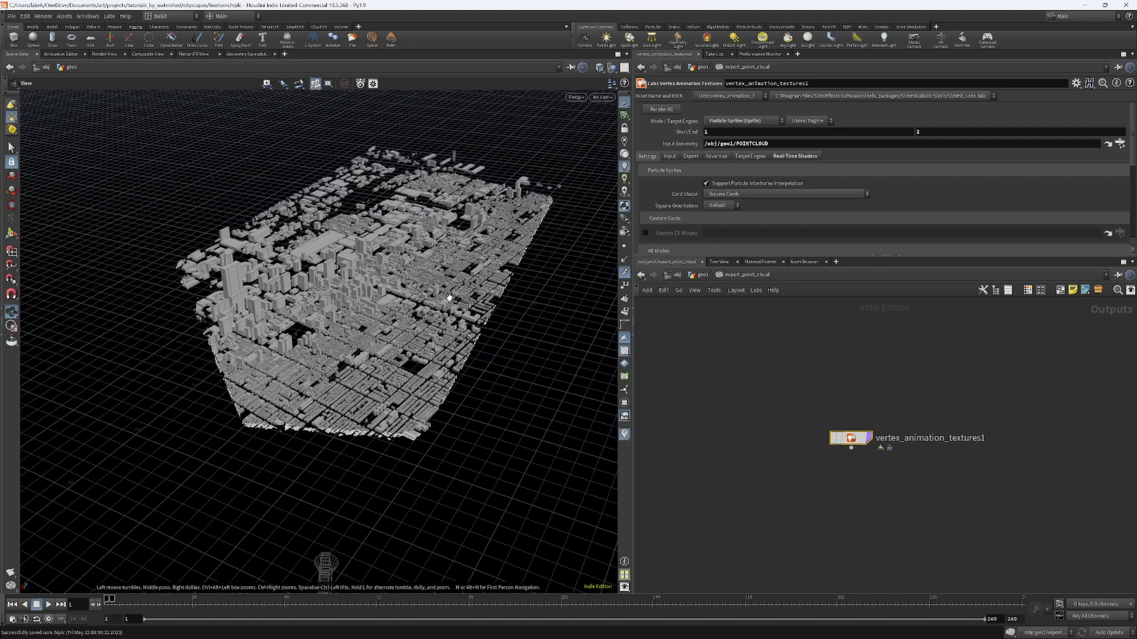
# Step: Return to the geo1 network, add a ROP Geometry Output node and connect it to the BACKFACE_CULLED null
pyautogui.click(699, 276)
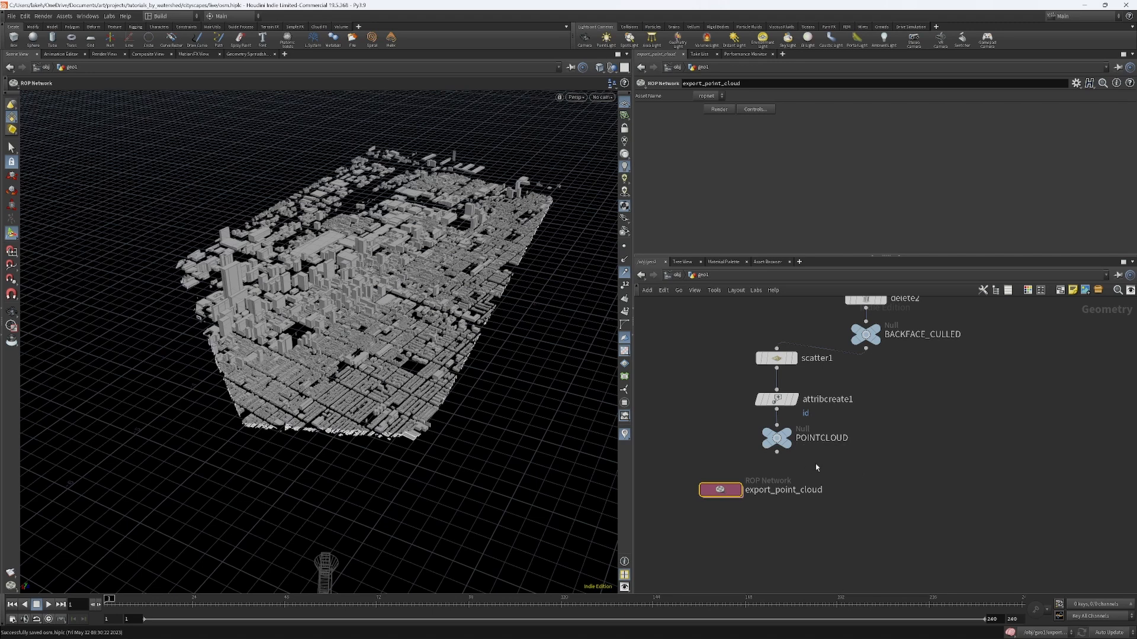
pyautogui.press('Tab')
pyautogui.write('ro')
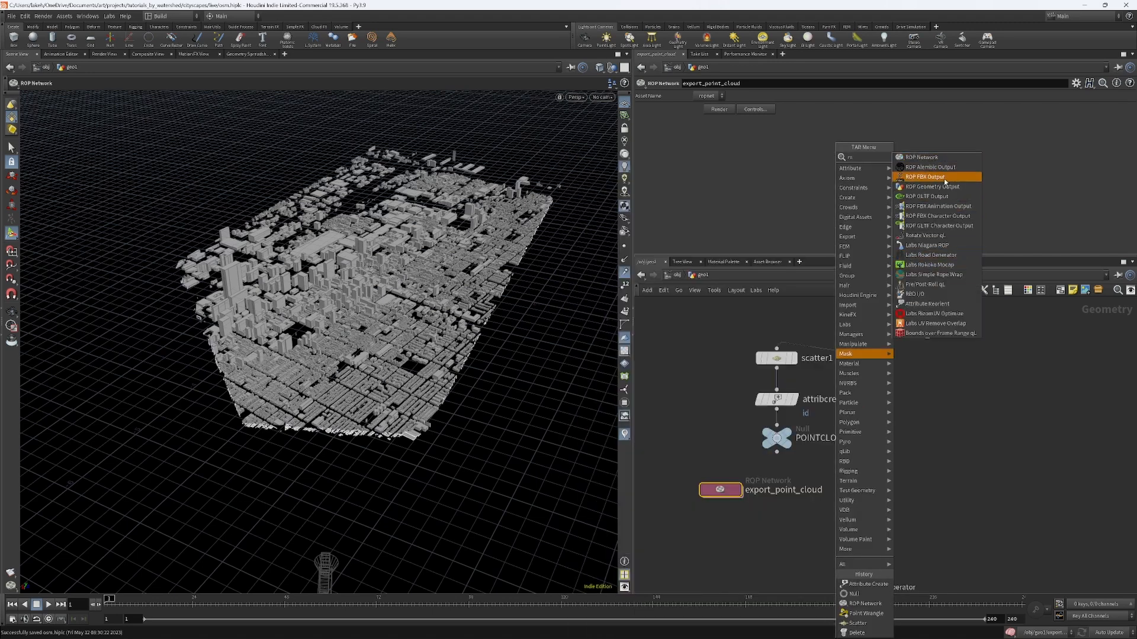
pyautogui.click(944, 178)
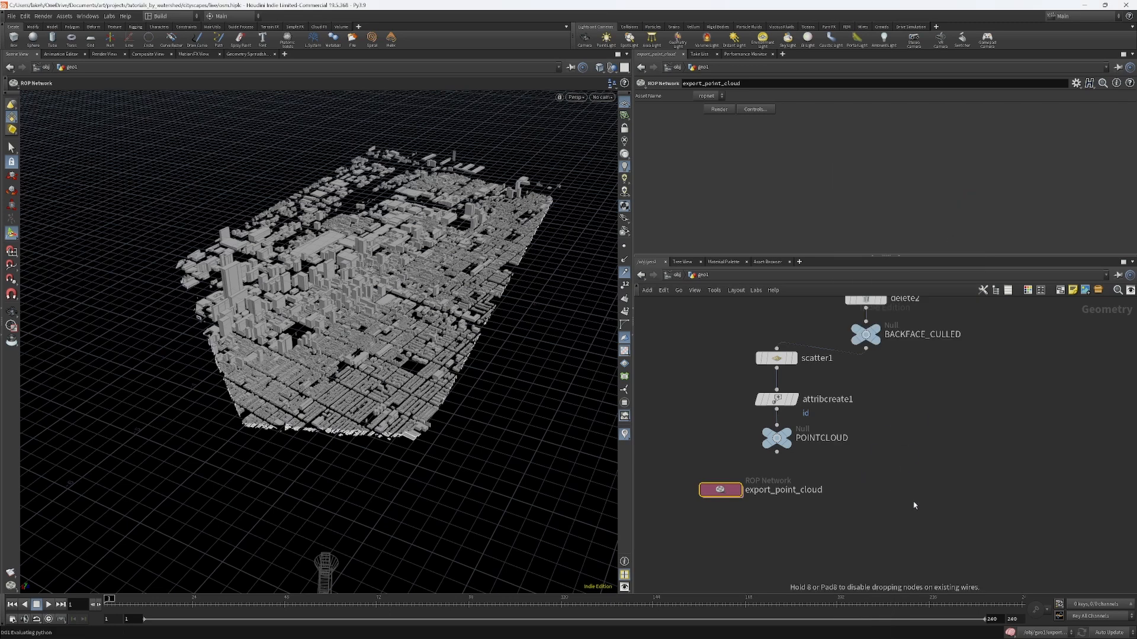
pyautogui.click(894, 490)
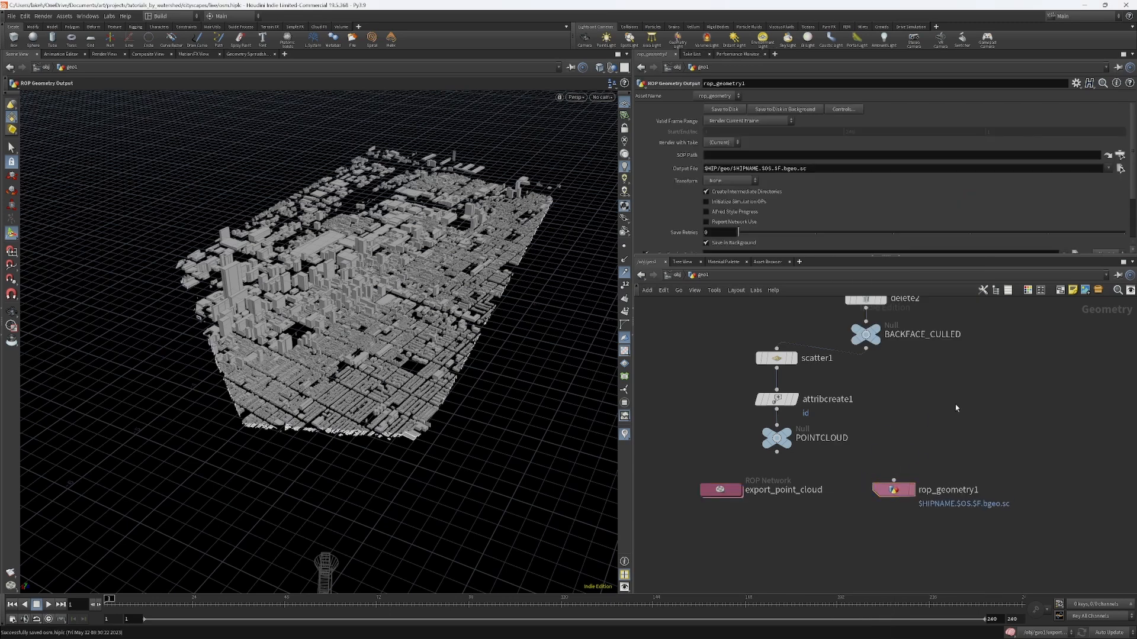
pyautogui.scroll(-2, 843, 296)
pyautogui.moveTo(847, 373); pyautogui.dragTo(853, 502)
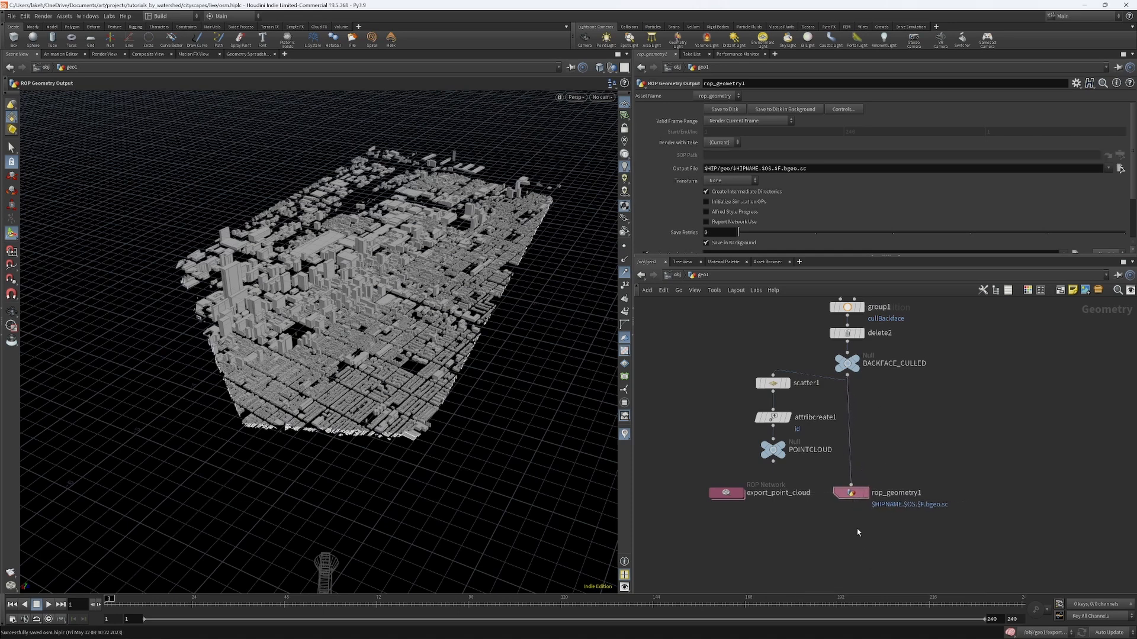
# Step: Rename the ROP Geometry Output node as export_buildings_geo
pyautogui.scroll(2, 900, 503)
pyautogui.doubleClick(893, 492)
pyautogui.write('e')
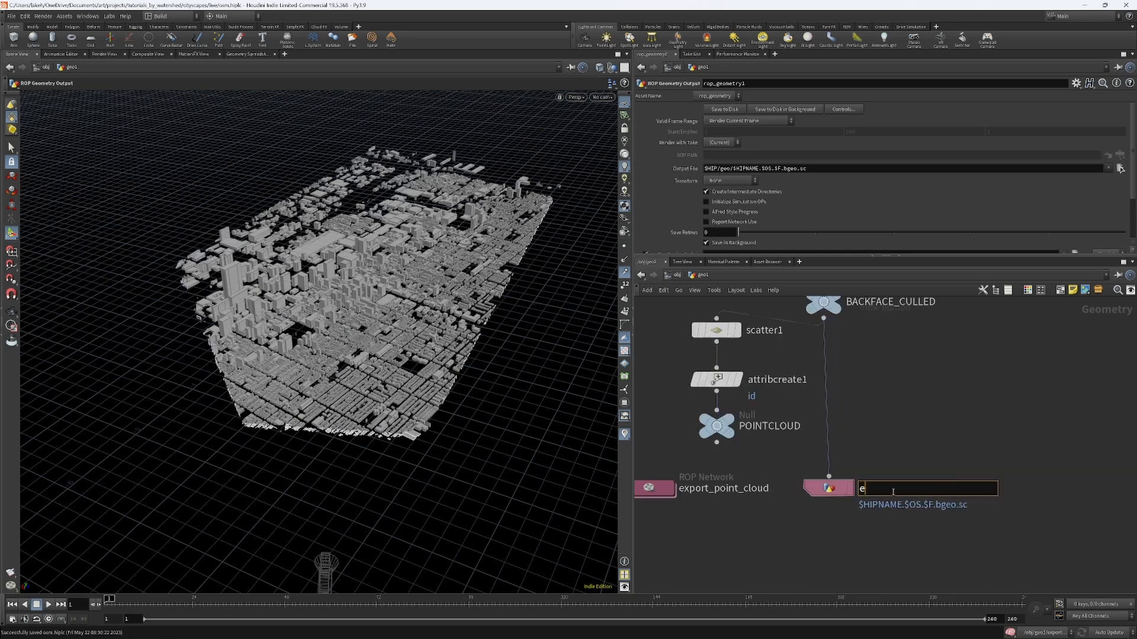
pyautogui.write('xport_buildings_geo')
pyautogui.press('Return')
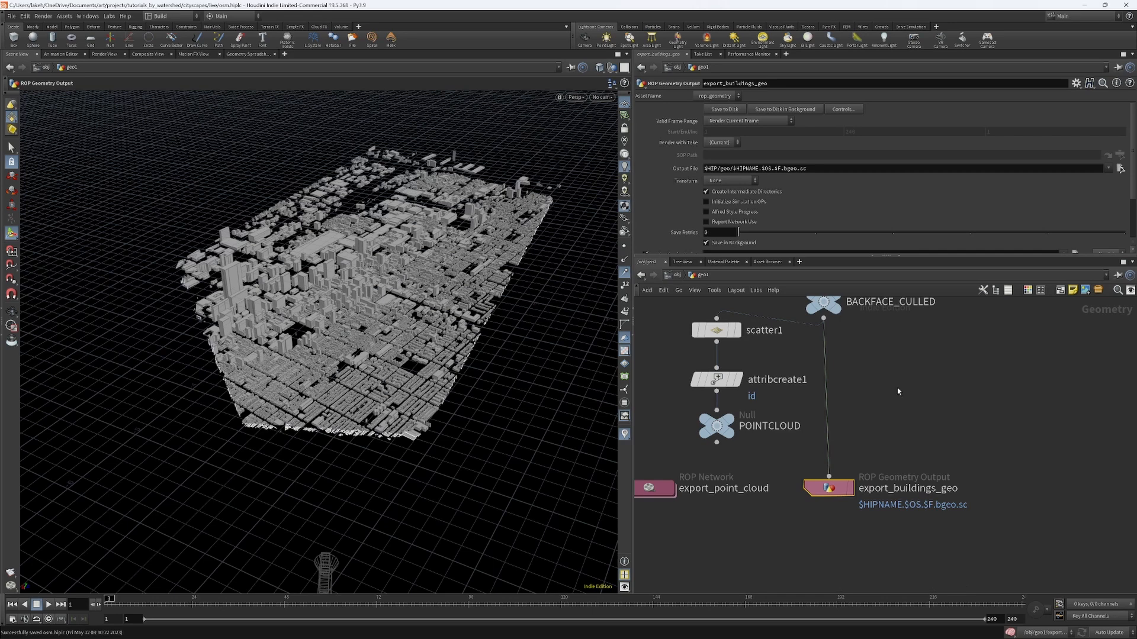
# Step: Set the output file of export_buildings_geo to $HIP/geo/$HIPNAME.$OS.$F.bhclassic and save the current frame's geometry to disk
pyautogui.click(730, 121)
pyautogui.click(731, 121)
pyautogui.click(731, 122)
pyautogui.click(741, 131)
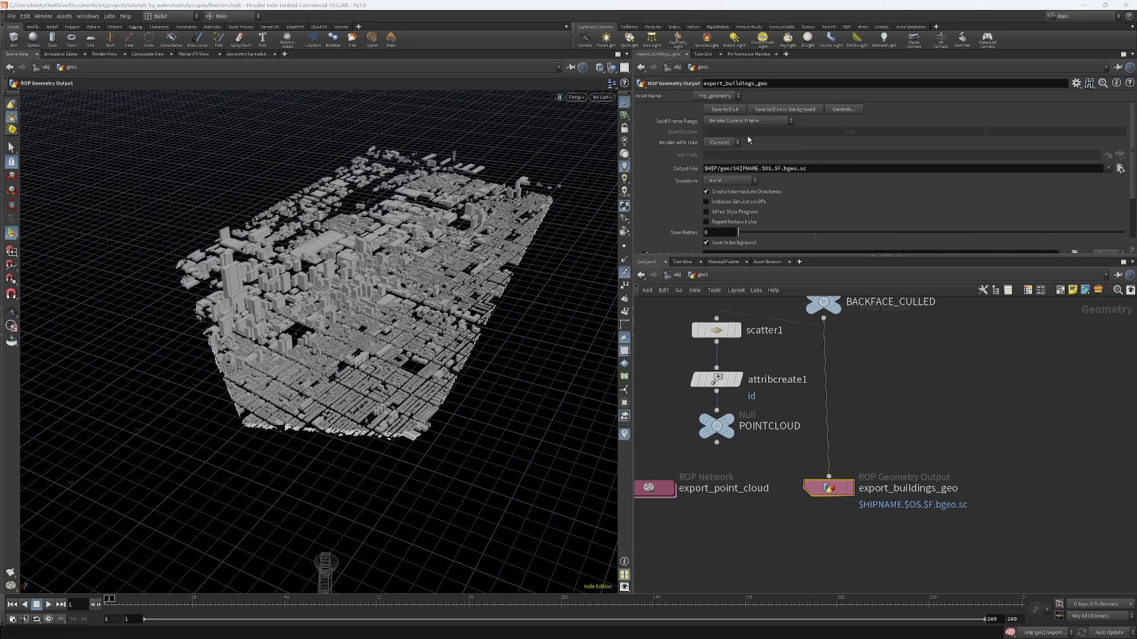
pyautogui.click(795, 169)
pyautogui.moveTo(788, 171); pyautogui.dragTo(890, 171)
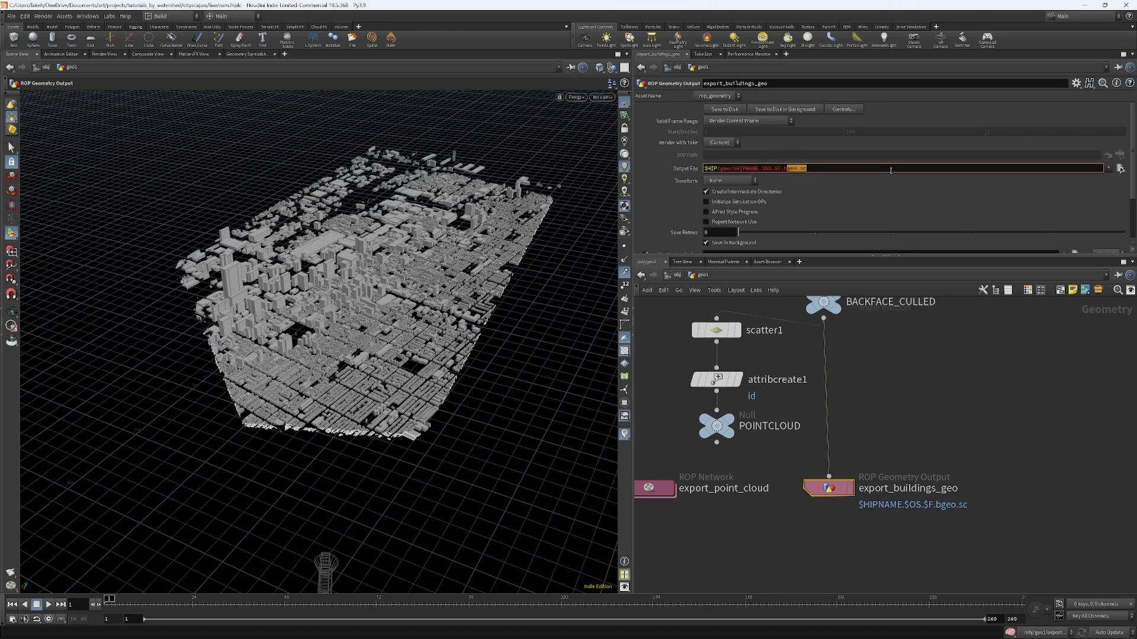
pyautogui.write('hclassic')
pyautogui.press('Return')
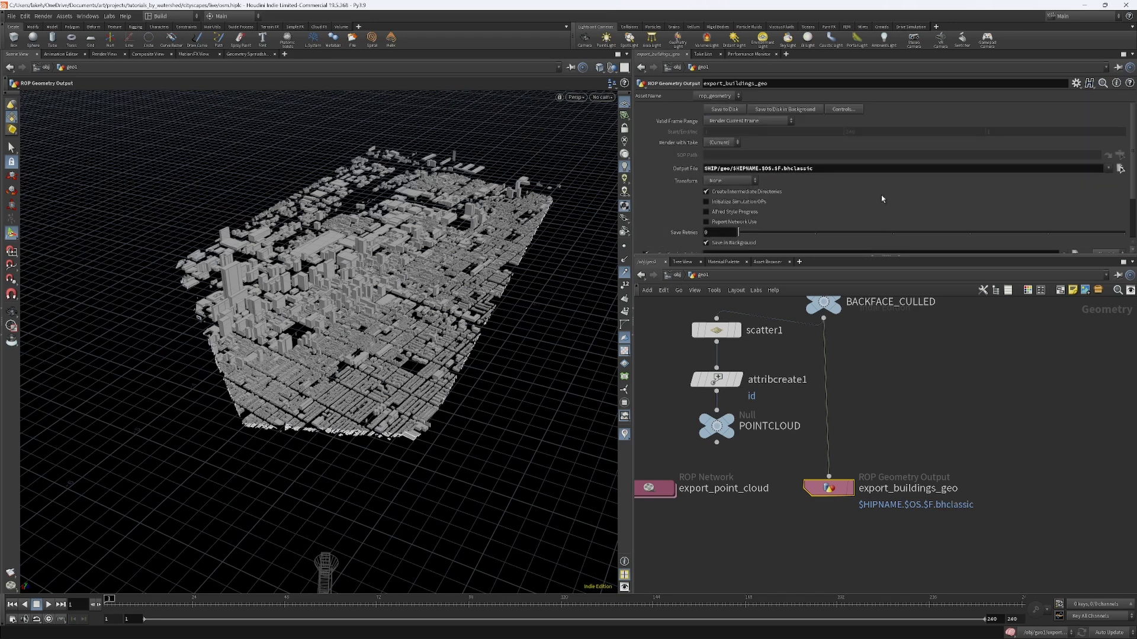
pyautogui.click(723, 110)
# Step: Duplicate the OSM_BUILDING_SELECT null as a second branch from osm_filter1 and name the copy OSM_ROADS
pyautogui.moveTo(857, 412); pyautogui.dragTo(841, 458, button='middle')
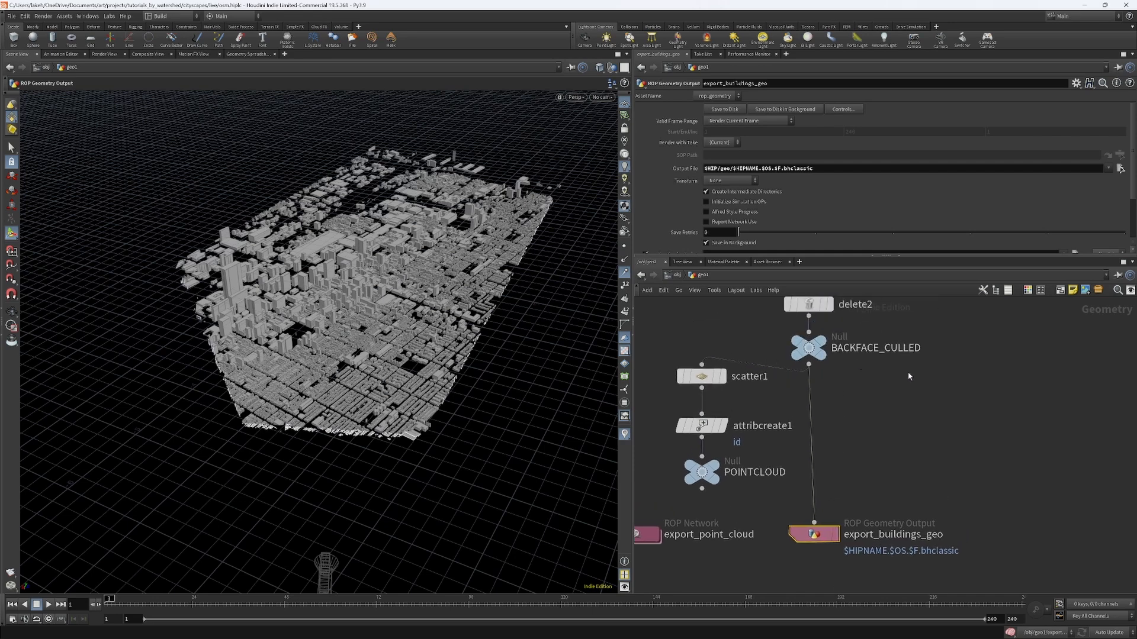
pyautogui.moveTo(826, 360); pyautogui.dragTo(921, 371, button='middle')
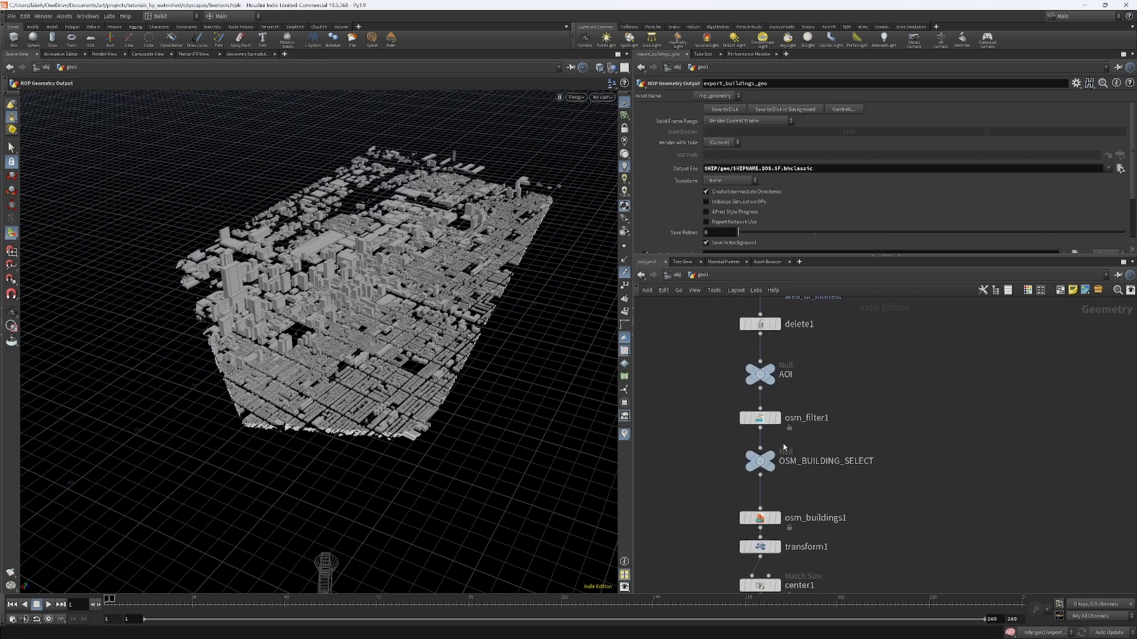
pyautogui.moveTo(762, 468); pyautogui.dragTo(879, 458)
pyautogui.doubleClick(916, 460)
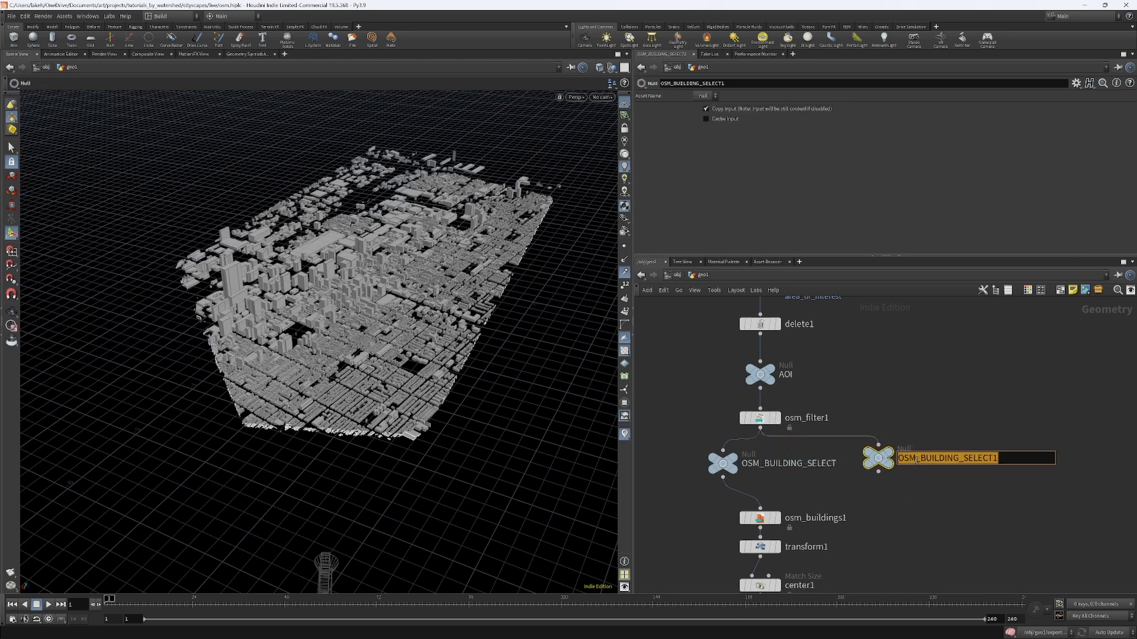
pyautogui.write('OSM_ROADS')
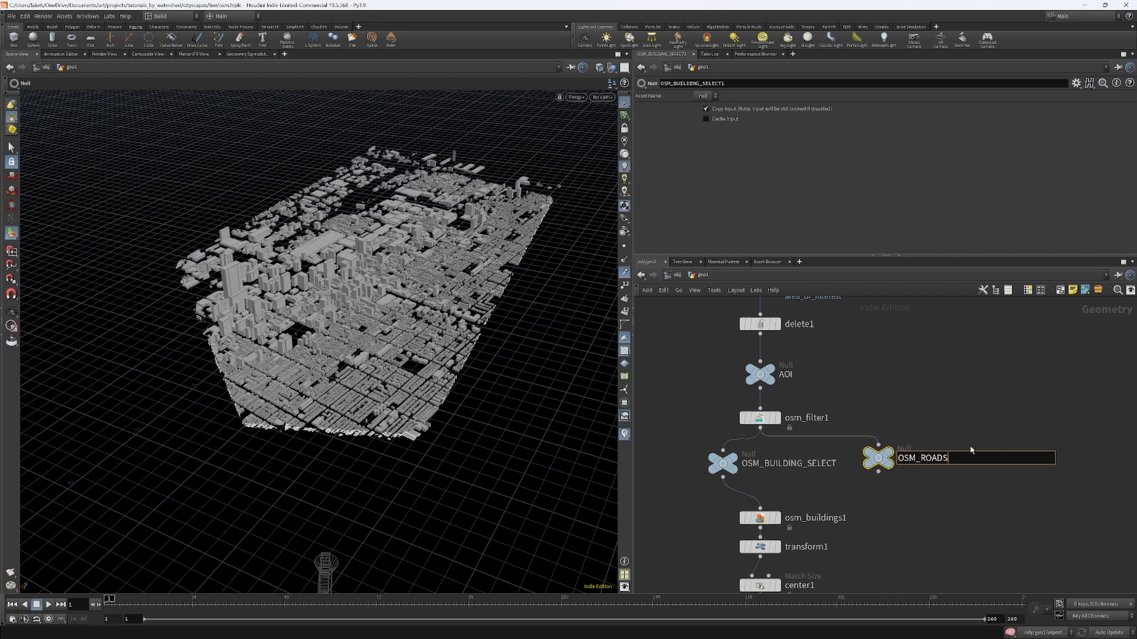
pyautogui.press('Return')
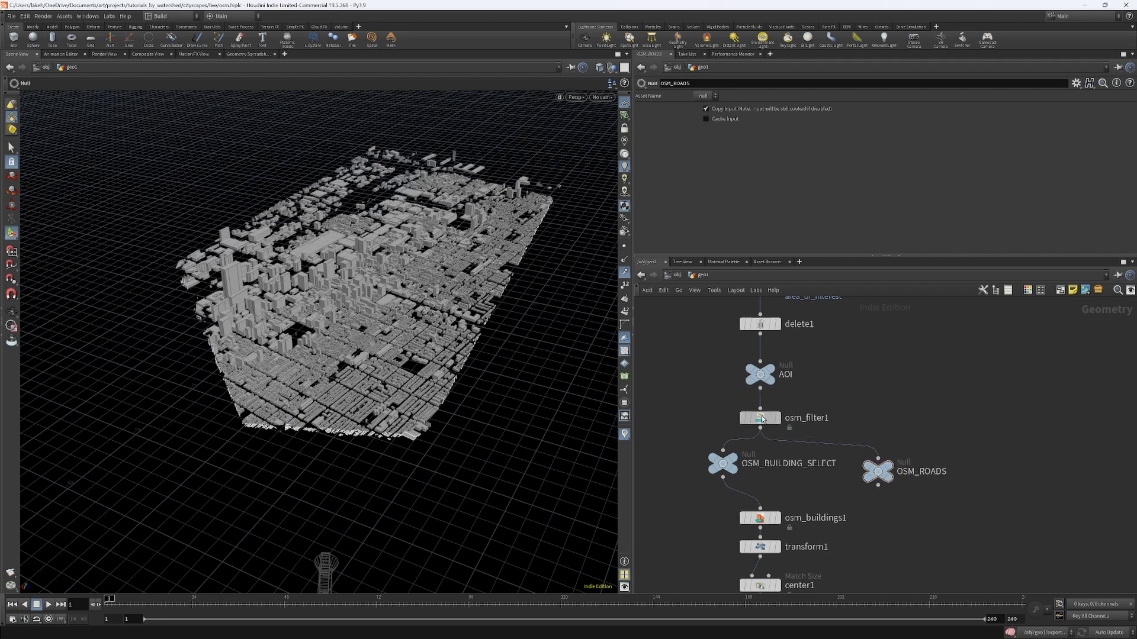
# Step: Duplicate osm_filter1 as osm_filter2 between AOI and OSM_ROADS, with Buildings off and Roads on, and display its output
pyautogui.keyDown('alt'); pyautogui.moveTo(777, 420); pyautogui.dragTo(880, 457); pyautogui.keyUp('alt')
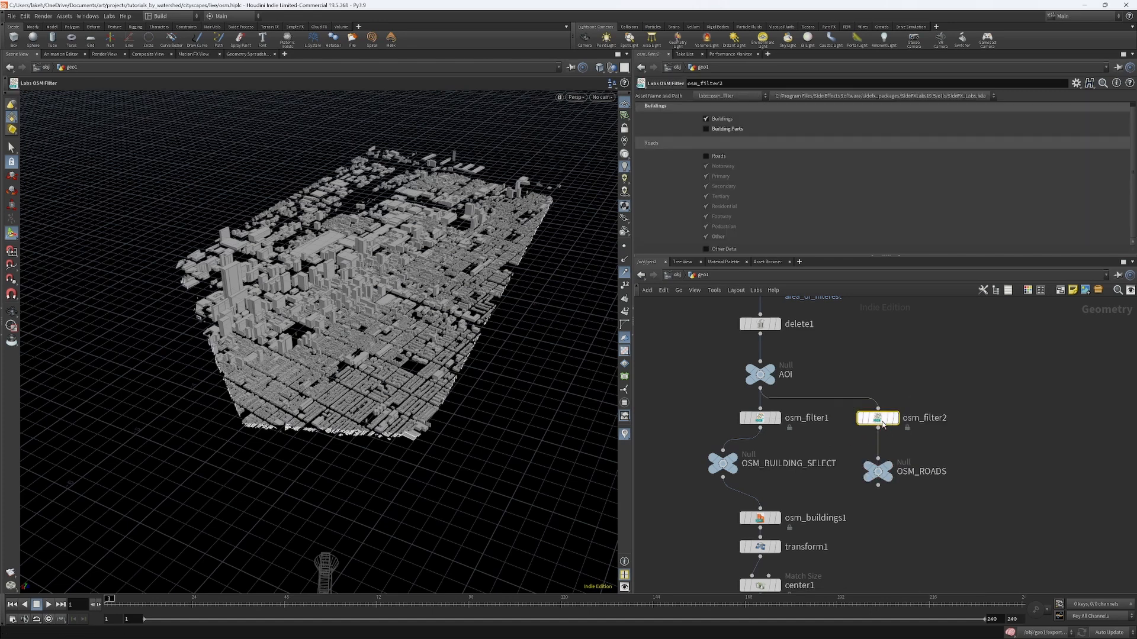
pyautogui.click(900, 448)
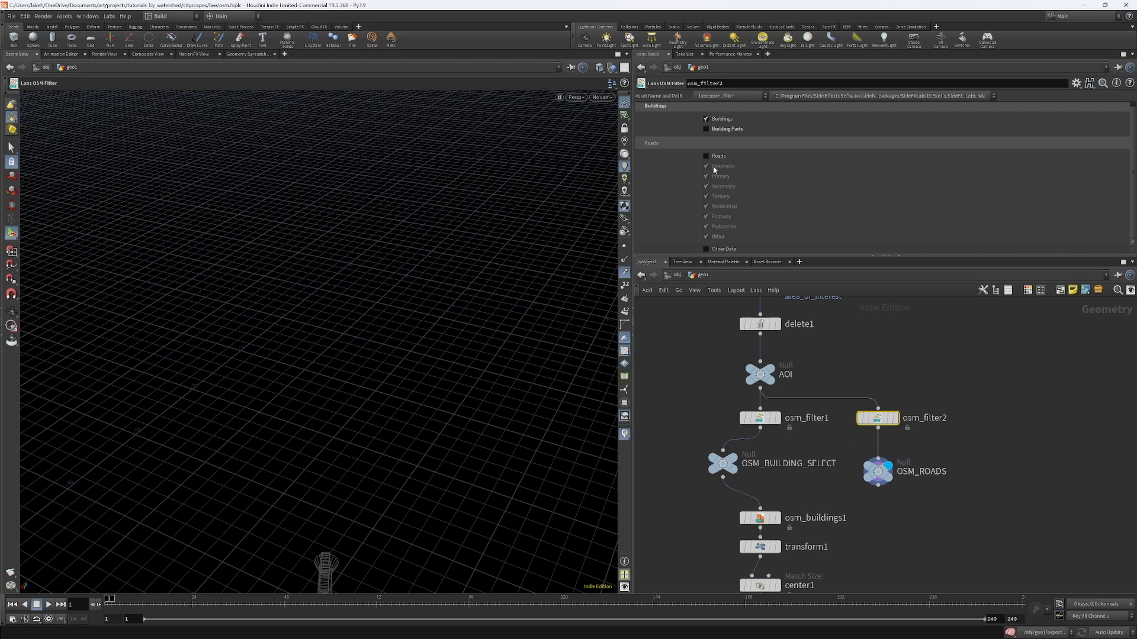
pyautogui.click(706, 156)
pyautogui.moveTo(896, 420)
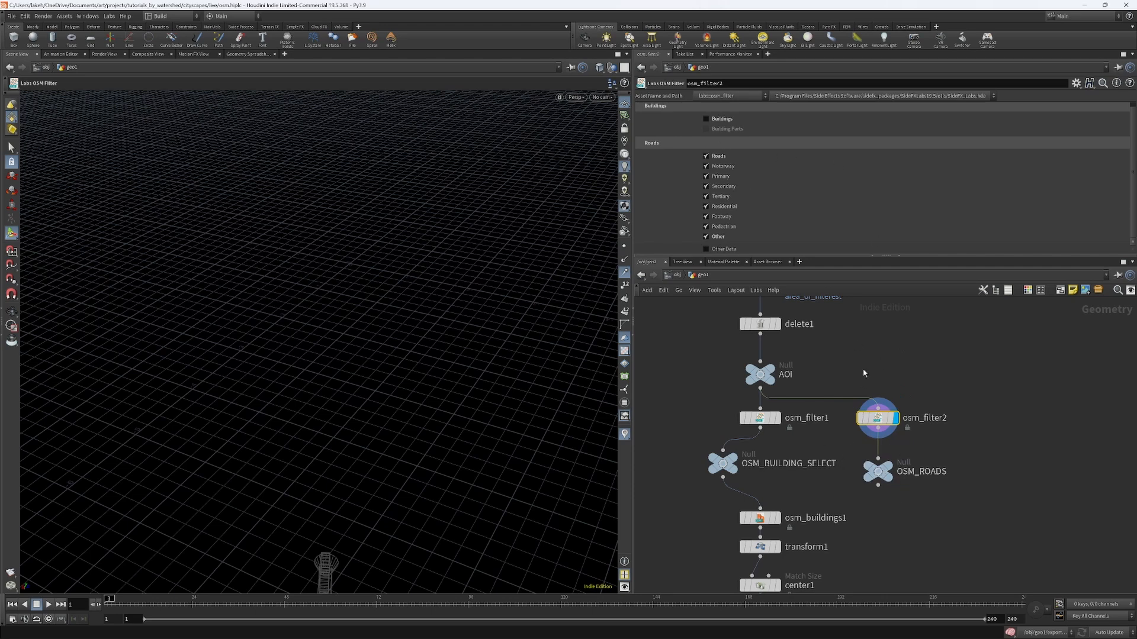
# Step: Compare the output of both OSM filters and examine the filtered road network from osm_filter2 in the viewport
pyautogui.click(779, 419)
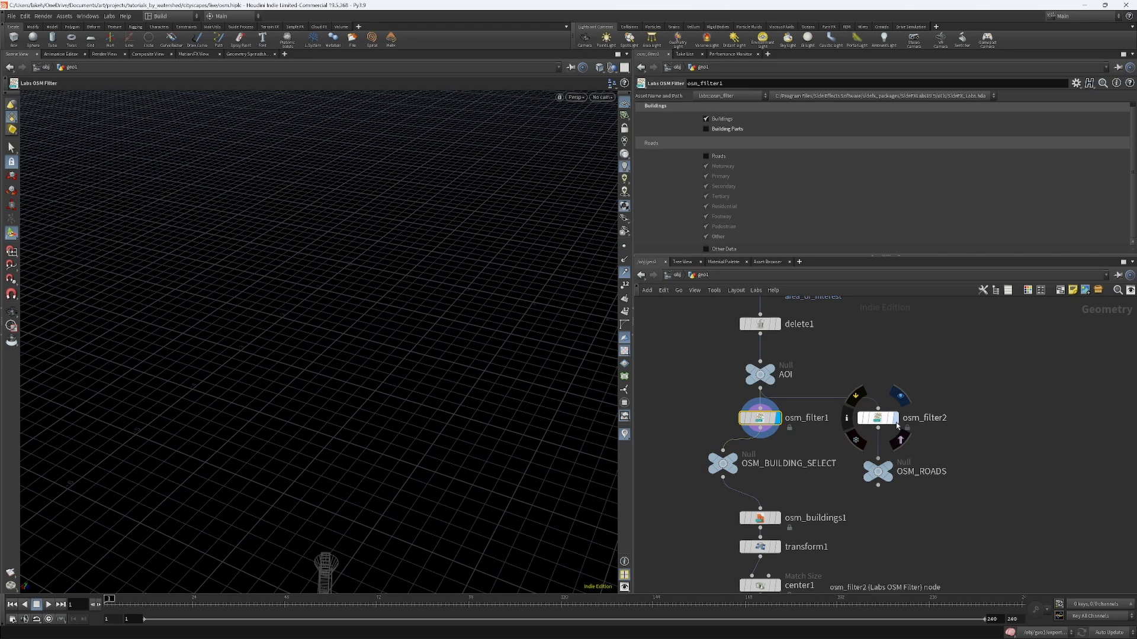
pyautogui.scroll(-3, 860, 396)
pyautogui.scroll(-3, 859, 396)
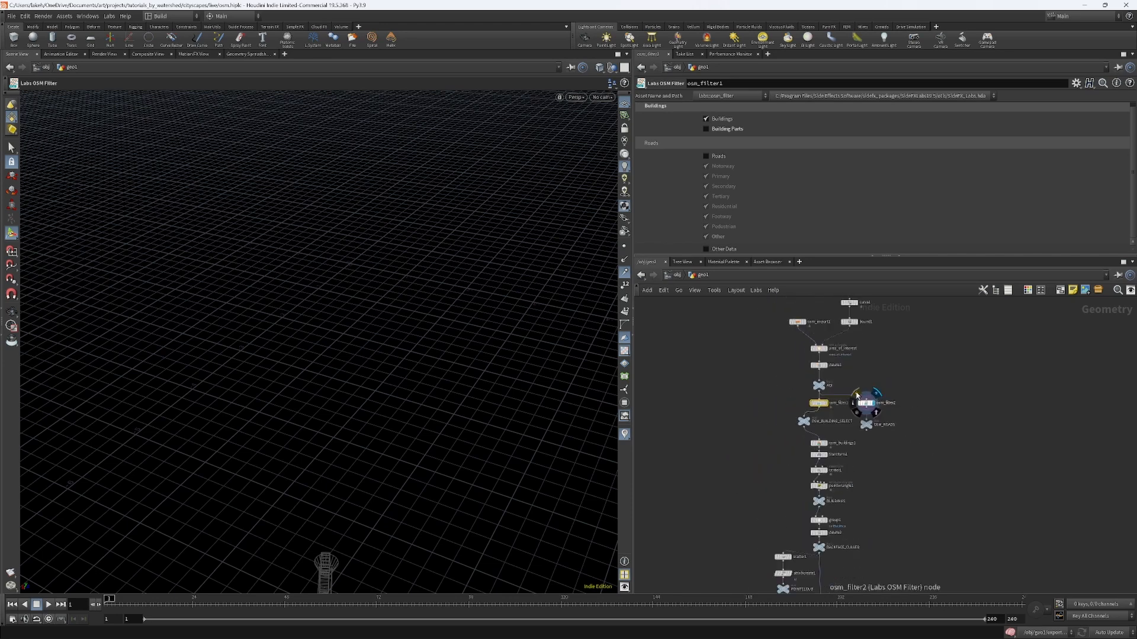
pyautogui.moveTo(883, 456); pyautogui.dragTo(858, 366, button='middle')
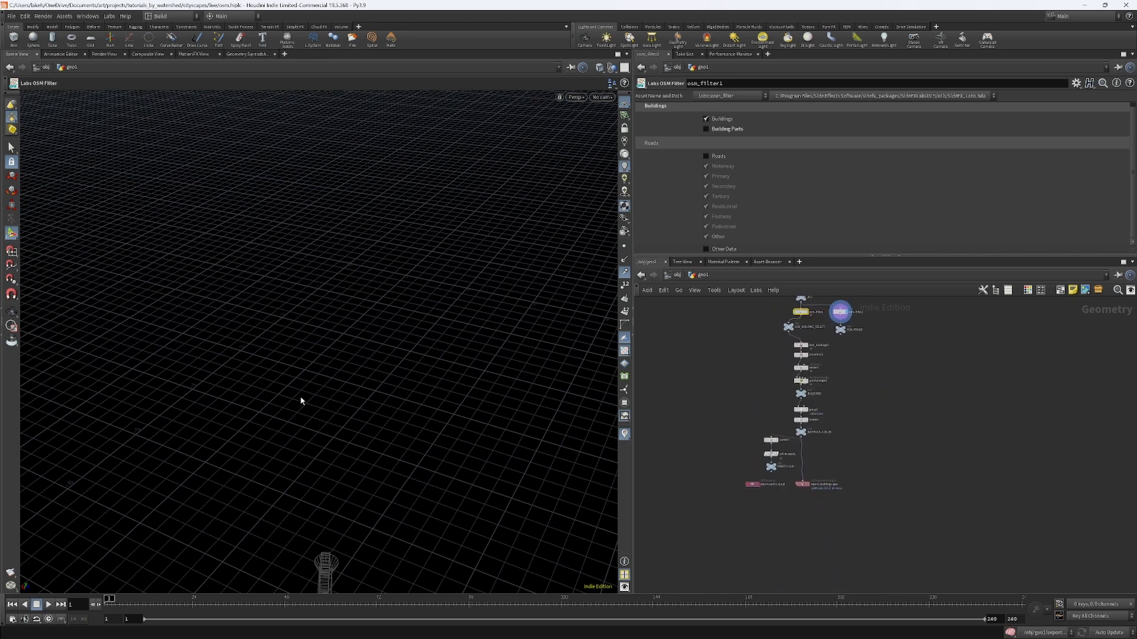
pyautogui.hotkey('space', 'g')
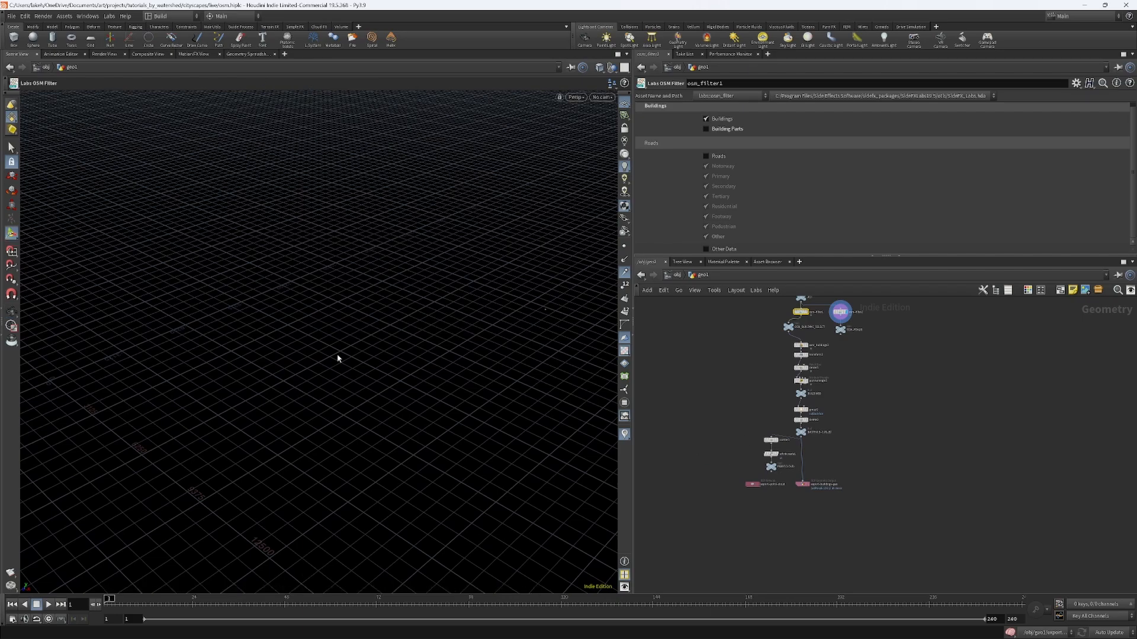
pyautogui.moveTo(484, 332)
pyautogui.keyDown('alt'); pyautogui.mouseDown(button='middle')
pyautogui.moveTo(397, 347)
pyautogui.moveTo(477, 328)
pyautogui.mouseUp(button='middle'); pyautogui.keyUp('alt')
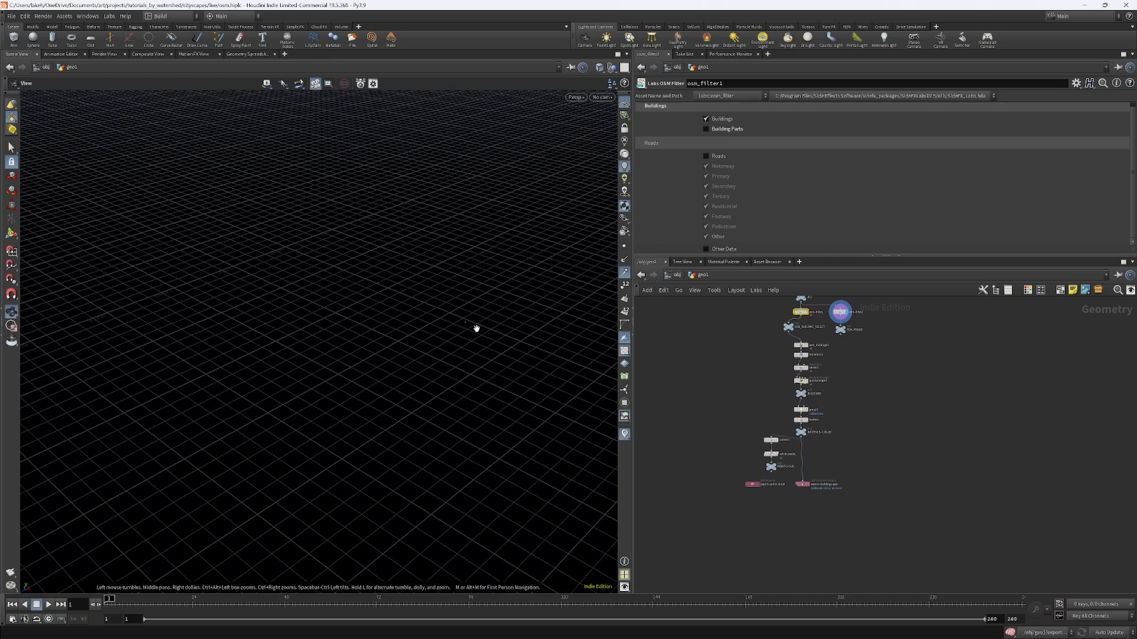
pyautogui.scroll(-6, 476, 328)
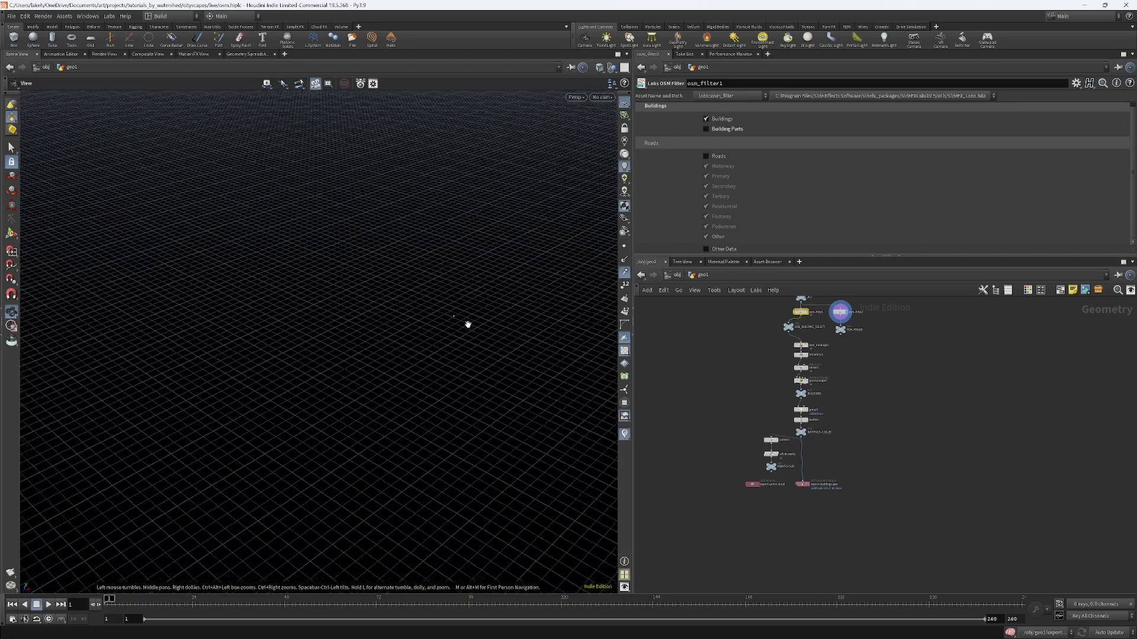
pyautogui.scroll(-8, 468, 325)
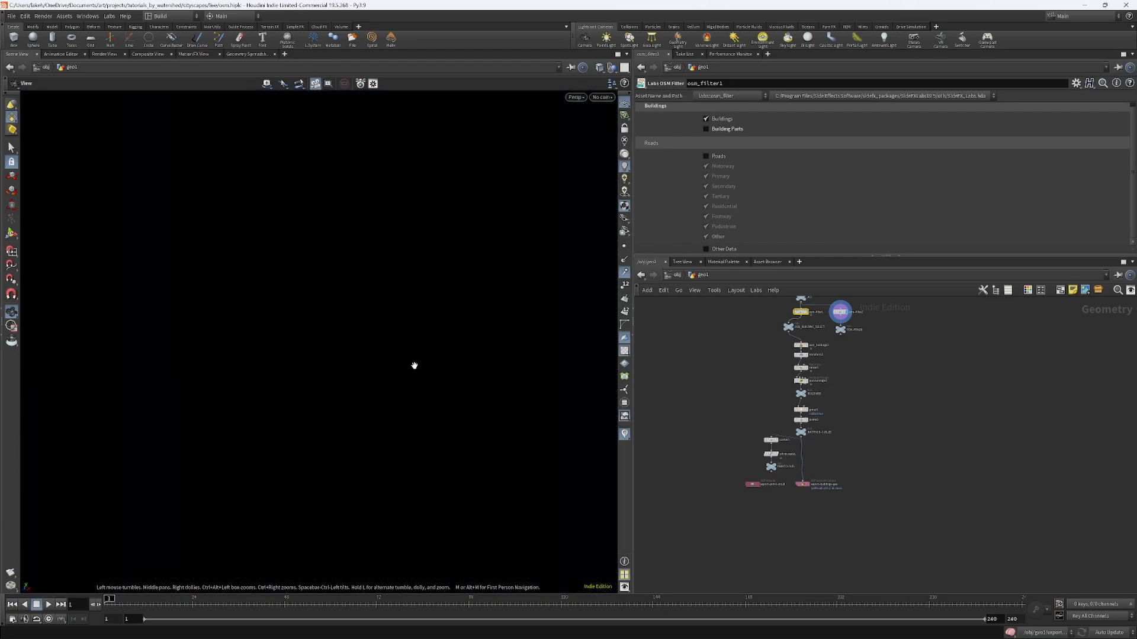
pyautogui.scroll(5, 414, 366)
pyautogui.moveTo(436, 346); pyautogui.dragTo(310, 349, button='middle')
pyautogui.scroll(3, 309, 350)
pyautogui.scroll(-4, 122, 463)
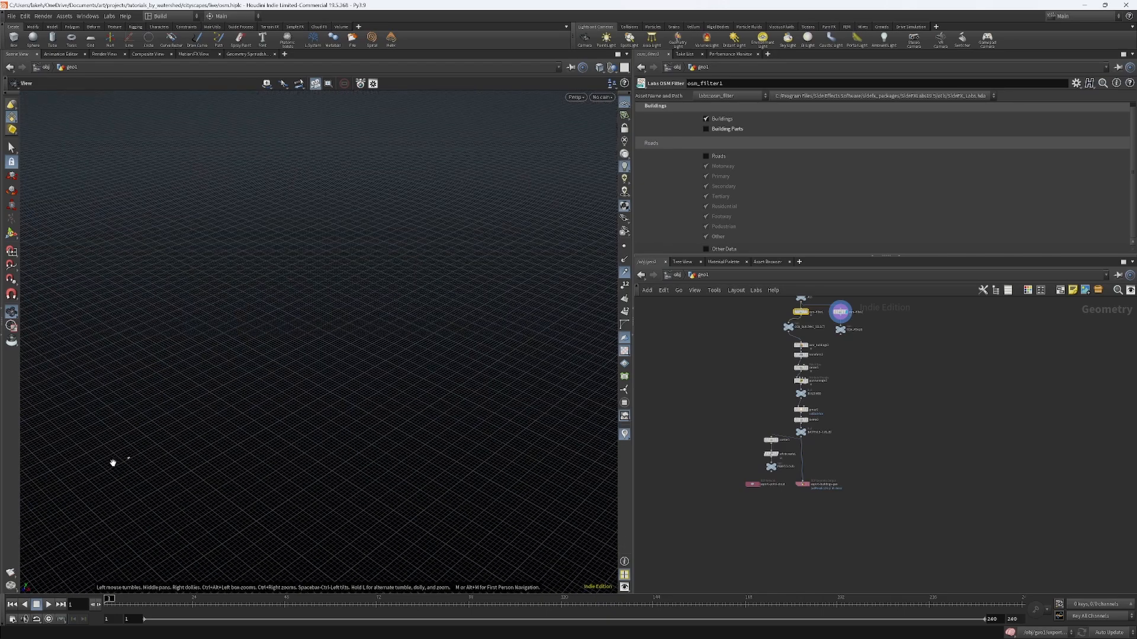
pyautogui.scroll(6, 113, 463)
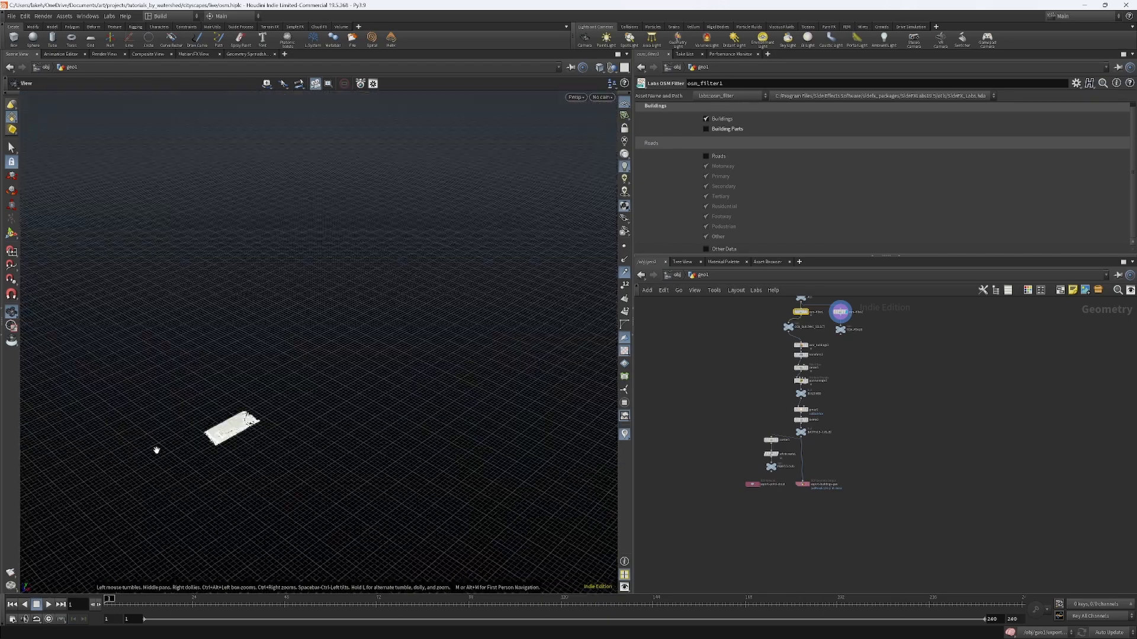
pyautogui.scroll(5, 157, 451)
pyautogui.moveTo(491, 373); pyautogui.dragTo(458, 361)
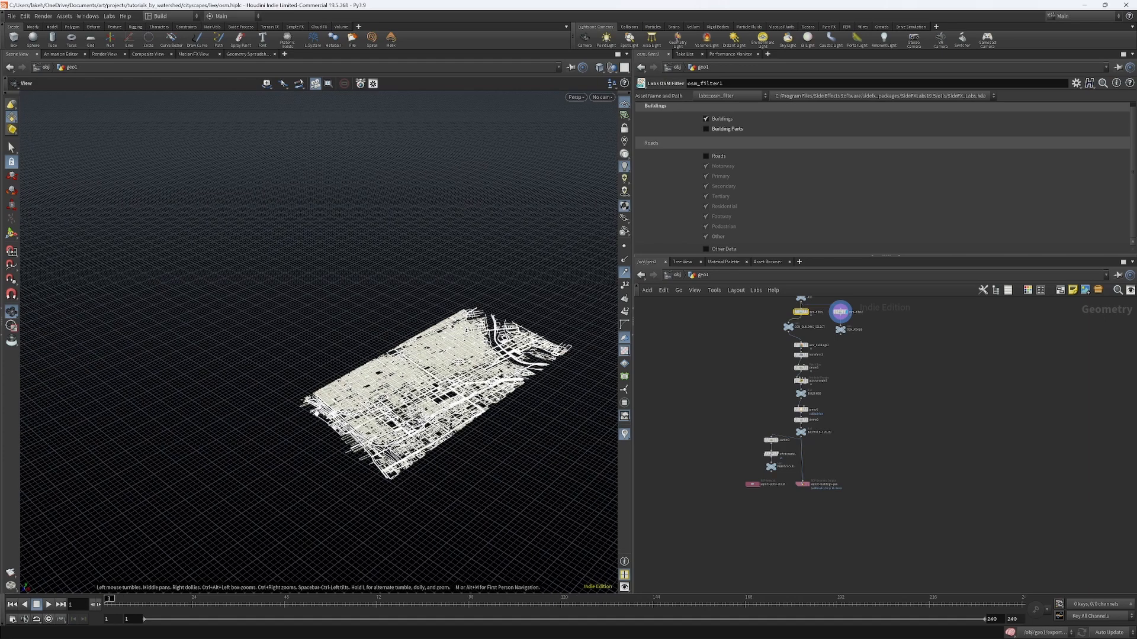
pyautogui.press('Return')
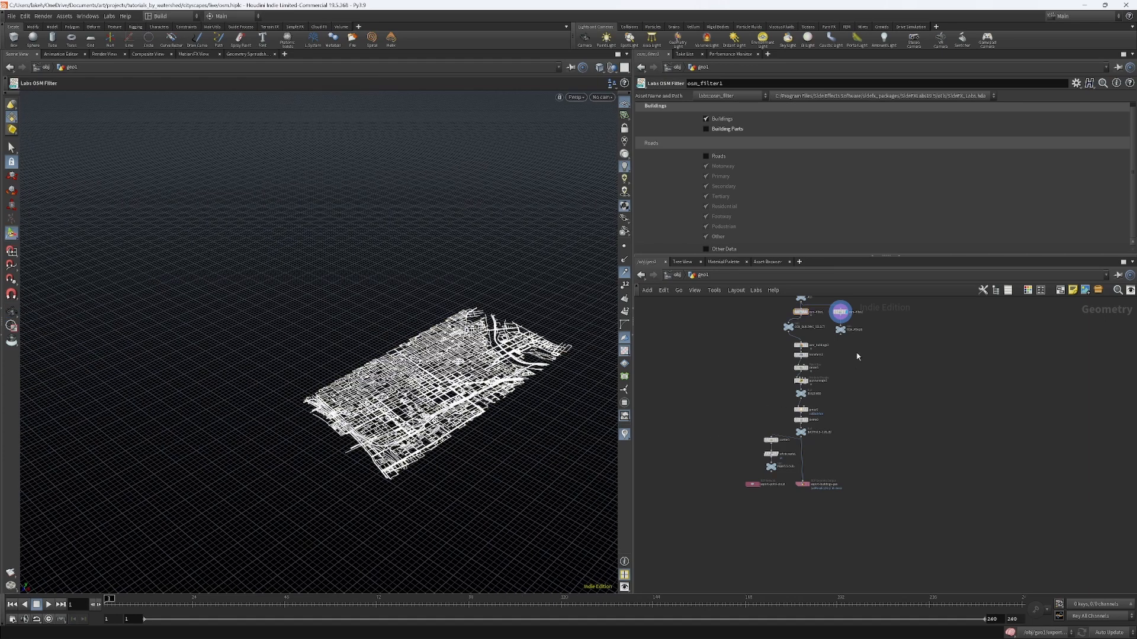
# Step: Try filtering for roads in osm_filter1, with Roads enabled and Buildings, Pedestrian and Other disabled
pyautogui.scroll(5, 851, 336)
pyautogui.scroll(2, 840, 397)
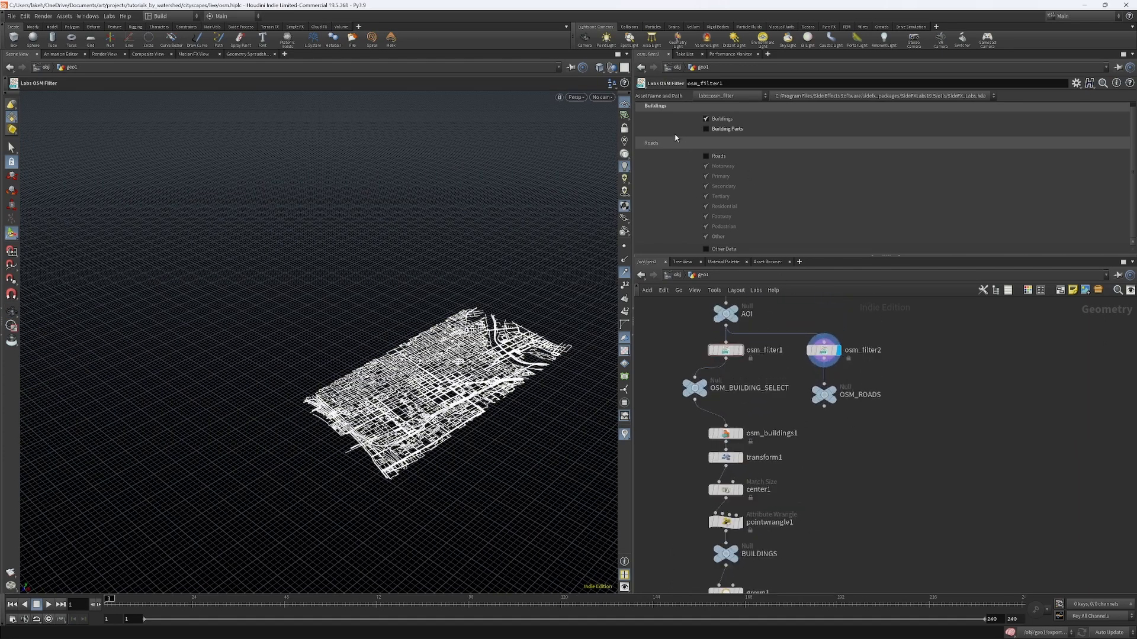
pyautogui.click(706, 119)
pyautogui.click(706, 156)
pyautogui.click(706, 237)
# Step: Display the OSM_ROADS null and set osm_filter1 back to Buildings on and Roads off
pyautogui.click(839, 393)
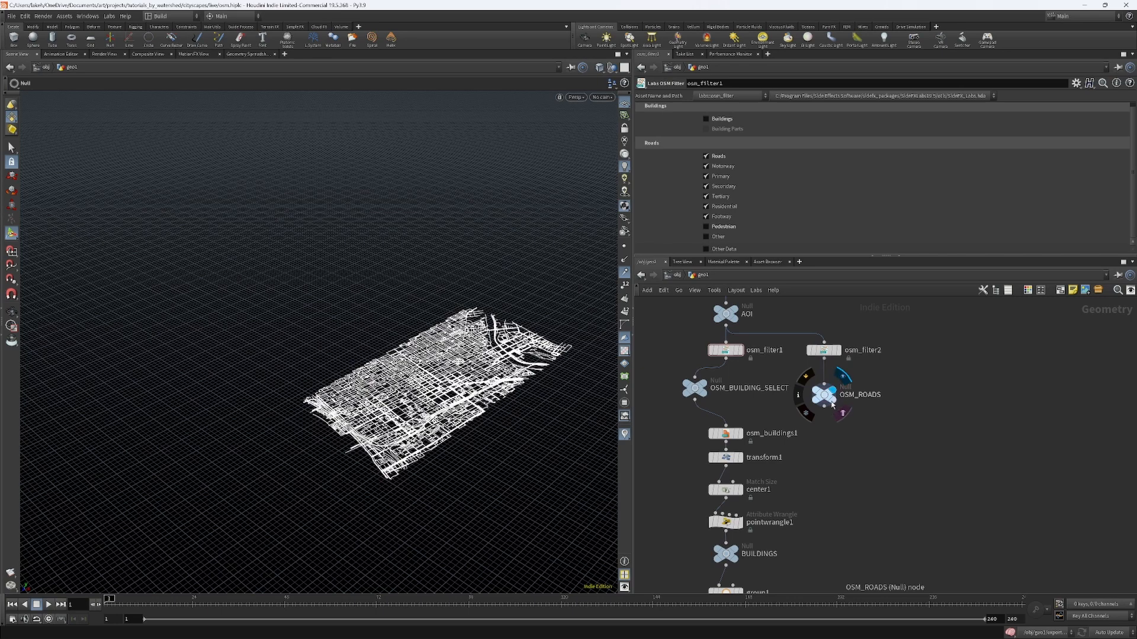
pyautogui.click(823, 352)
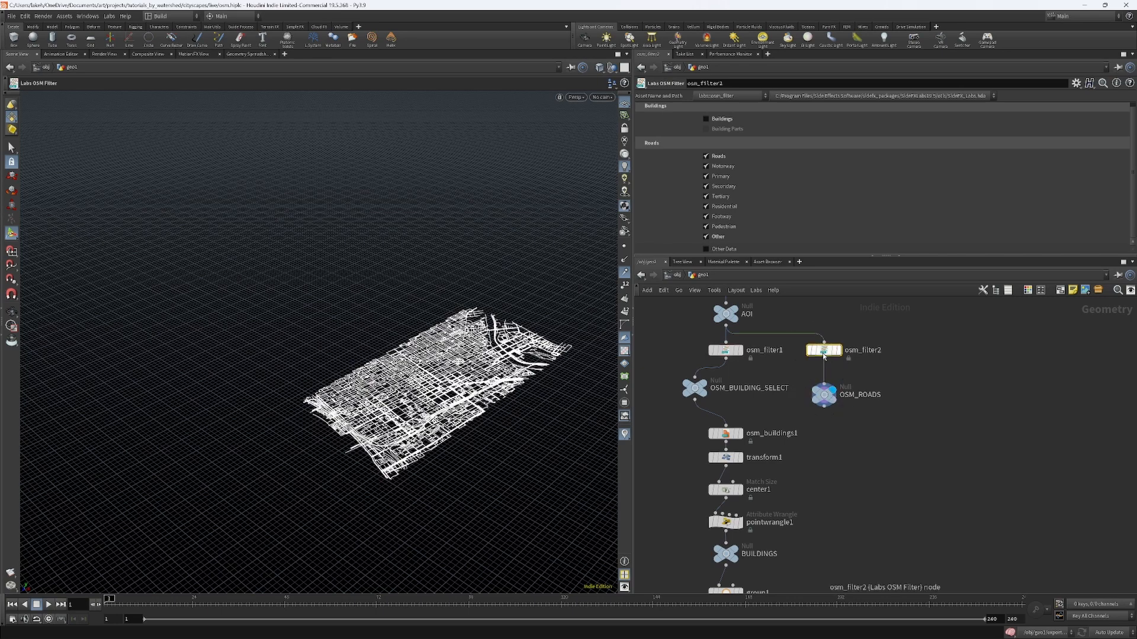
pyautogui.click(725, 350)
pyautogui.click(705, 120)
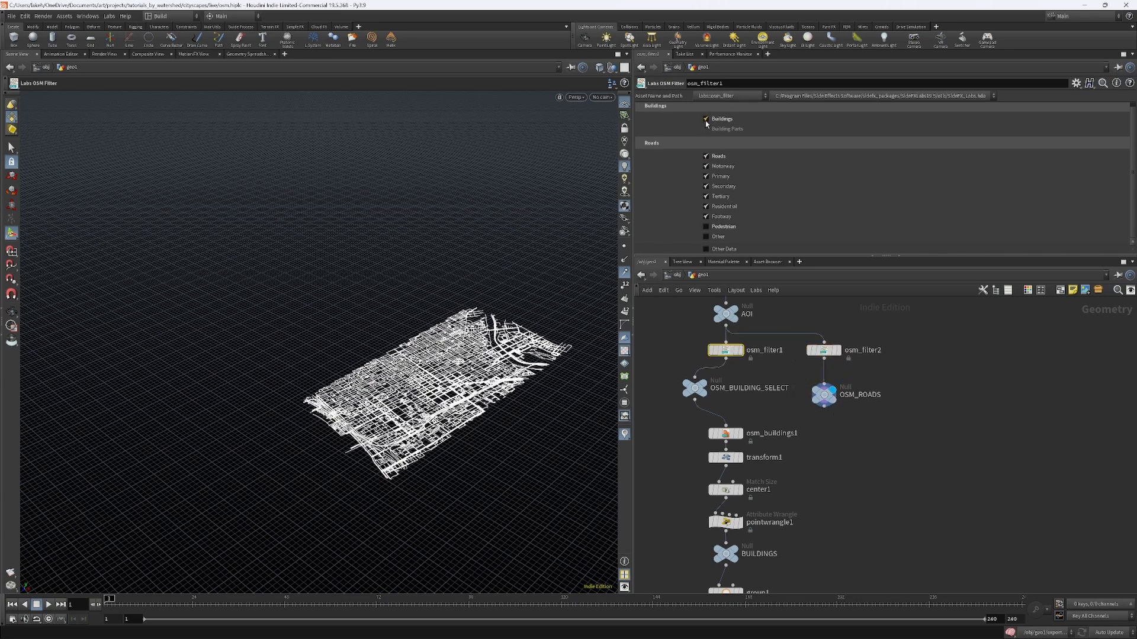
pyautogui.click(706, 157)
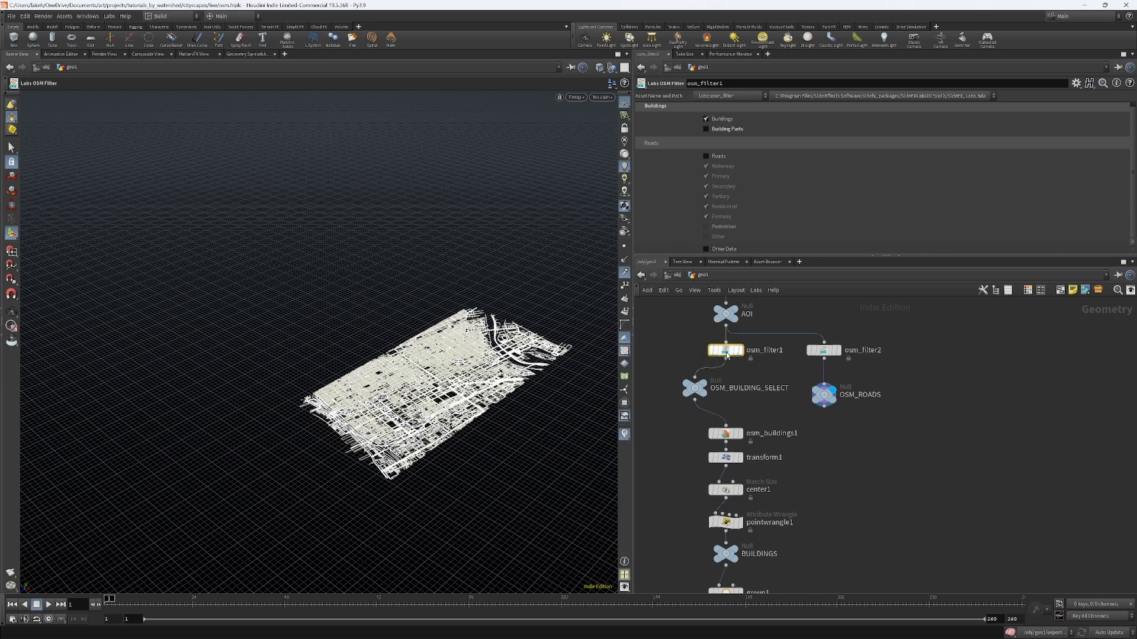
# Step: Rename osm_filter1 as filter_buildings and display the output of the OSM_BUILDING_SELECT null
pyautogui.doubleClick(766, 351)
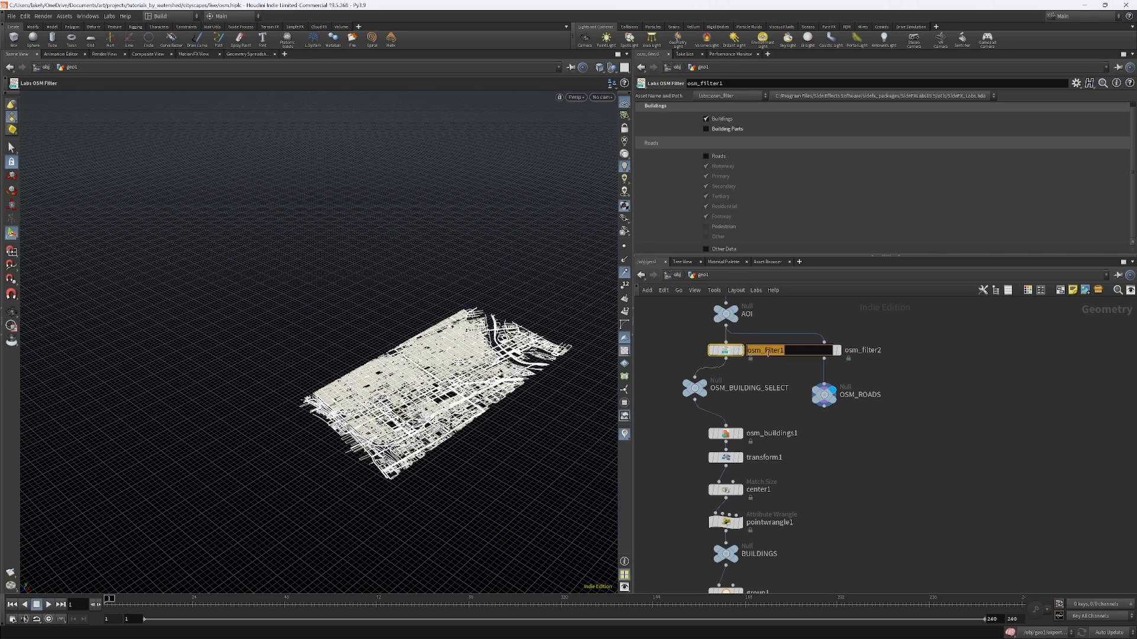
pyautogui.write('filter_builds')
pyautogui.press('BackSpace')
pyautogui.write('ings')
pyautogui.press('Return')
pyautogui.moveTo(705, 388)
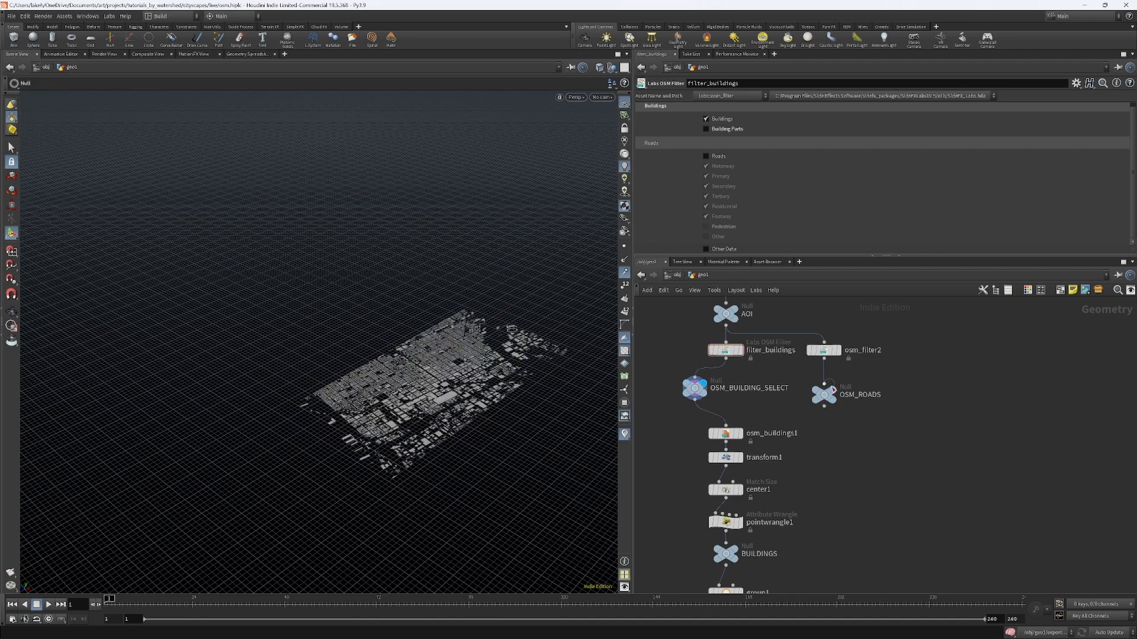
# Step: Display the OSM_ROADS null again and rename osm_filter2 as filter_roads
pyautogui.click(833, 390)
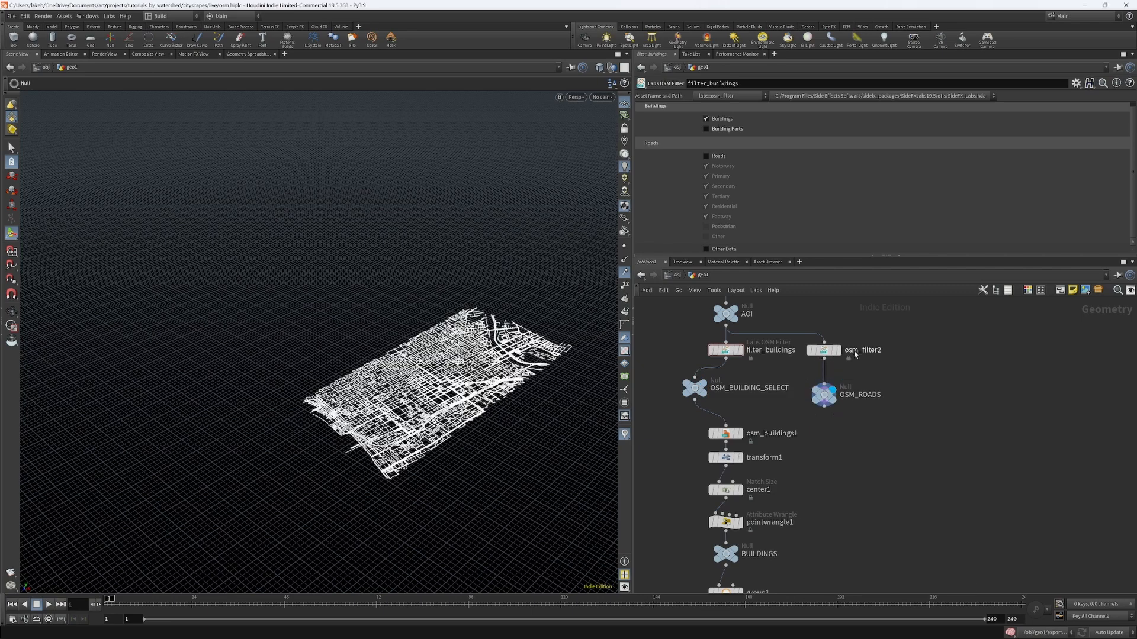
pyautogui.doubleClick(856, 351)
pyautogui.press('BackSpace')
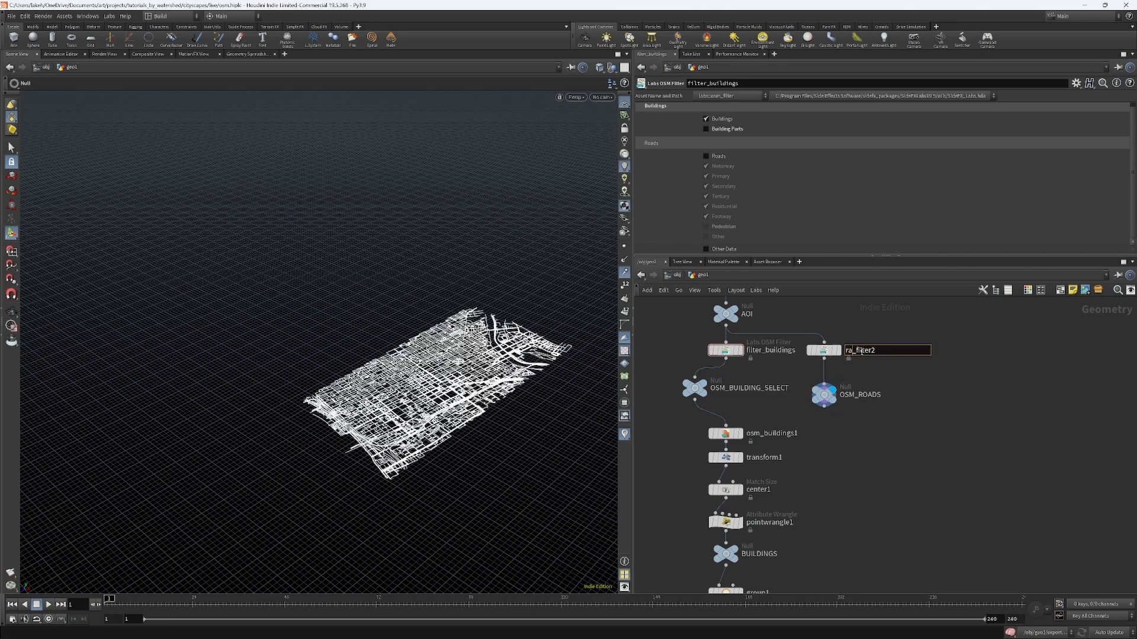
pyautogui.press('Delete')
pyautogui.write('_roads')
pyautogui.press('Return')
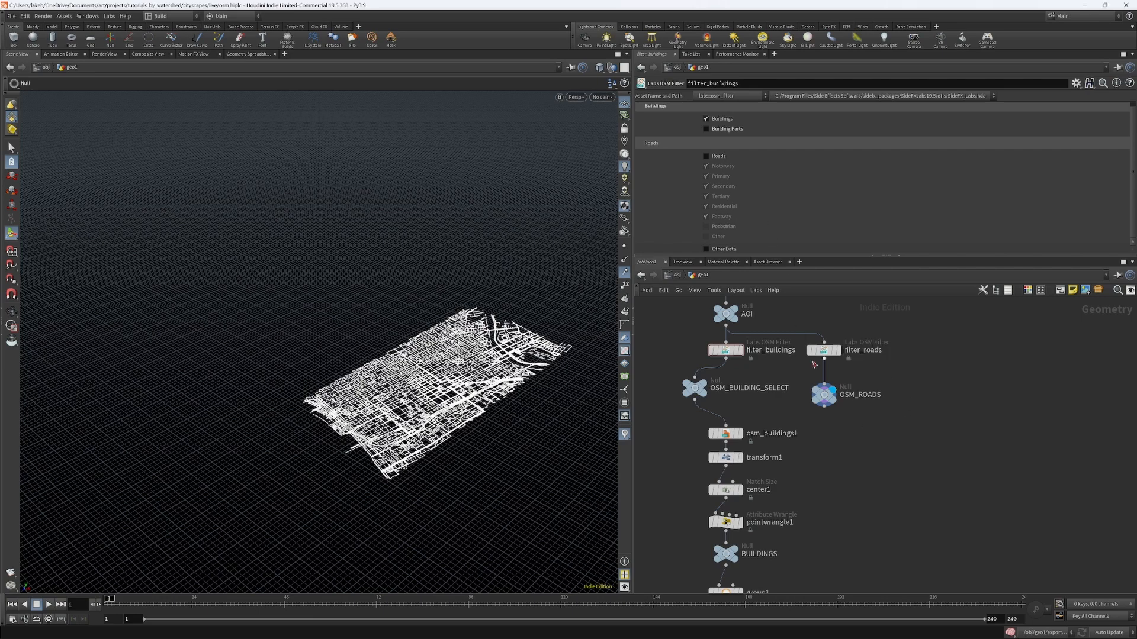
# Step: Disable the Other, Pedestrian and Footway road types in filter_roads
pyautogui.click(823, 350)
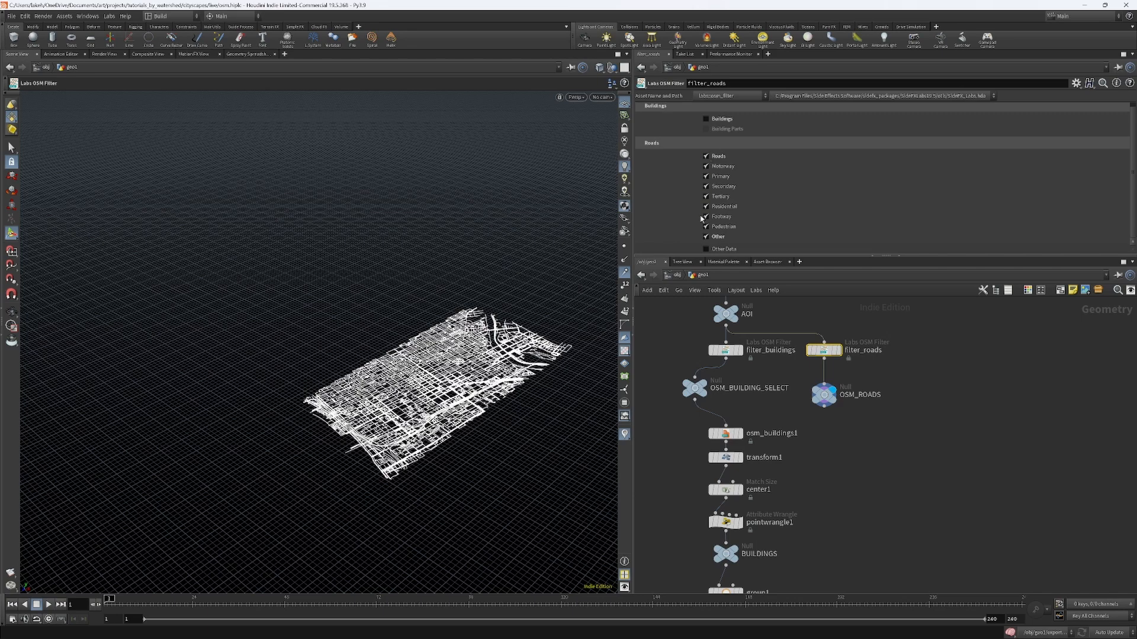
pyautogui.click(707, 238)
pyautogui.click(706, 229)
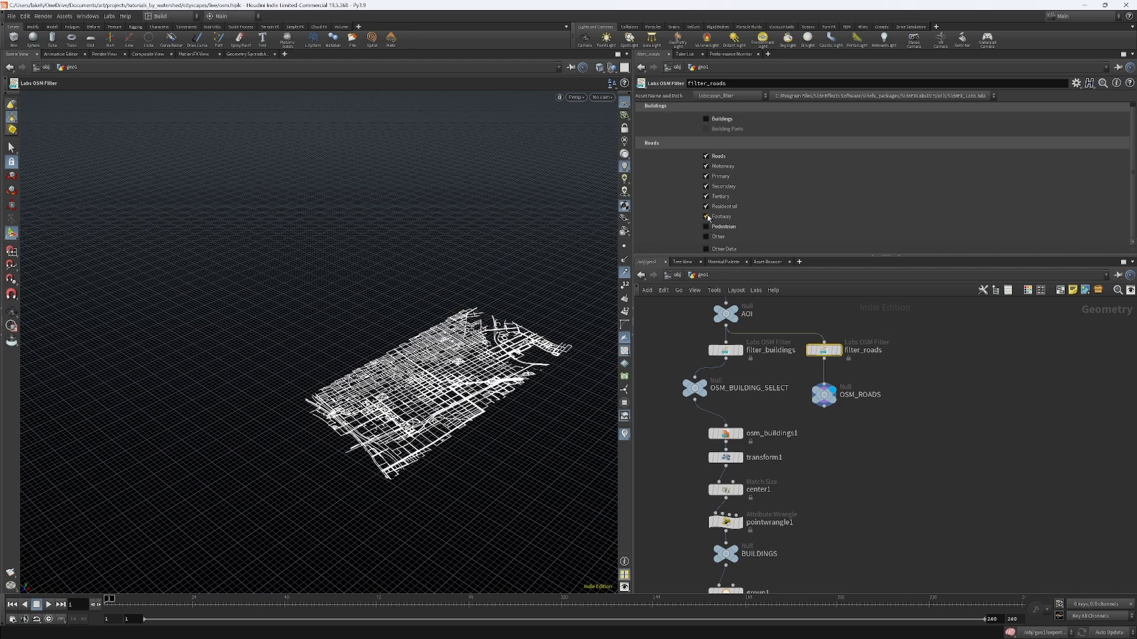
pyautogui.click(707, 217)
pyautogui.click(707, 217)
pyautogui.click(707, 217)
pyautogui.click(707, 216)
pyautogui.click(707, 217)
pyautogui.click(707, 217)
pyautogui.click(707, 216)
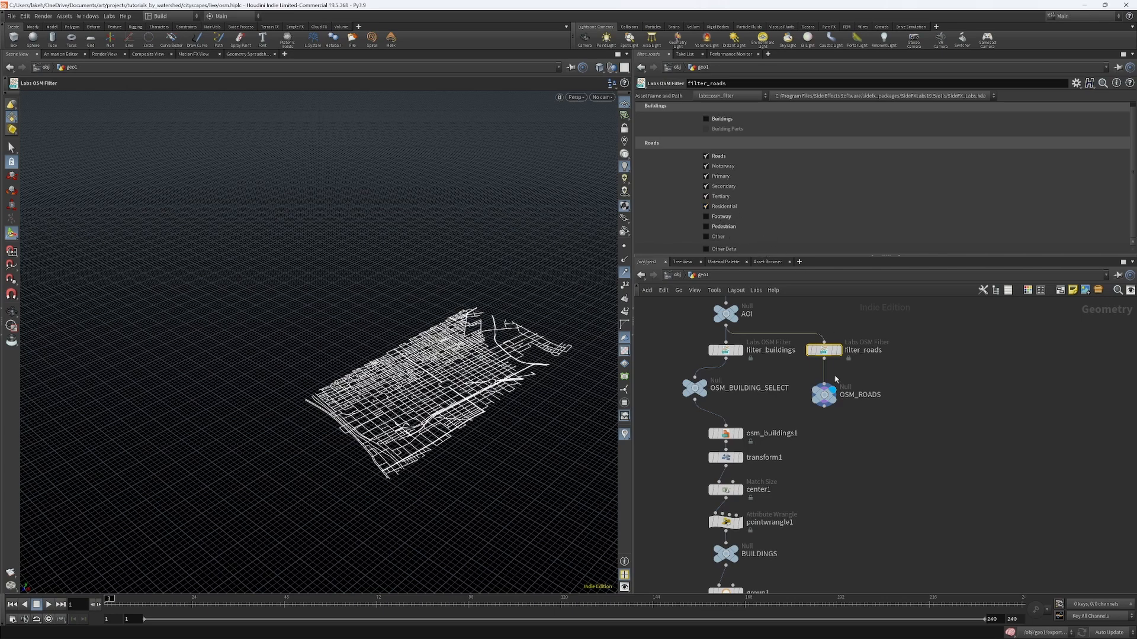
# Step: Duplicate the export_buildings_geo ROP node and place the copy beside the buildings branch
pyautogui.moveTo(896, 442); pyautogui.dragTo(852, 343, button='middle')
pyautogui.moveTo(836, 465); pyautogui.dragTo(834, 353, button='middle')
pyautogui.keyDown('alt'); pyautogui.moveTo(695, 552); pyautogui.dragTo(831, 360); pyautogui.keyUp('alt')
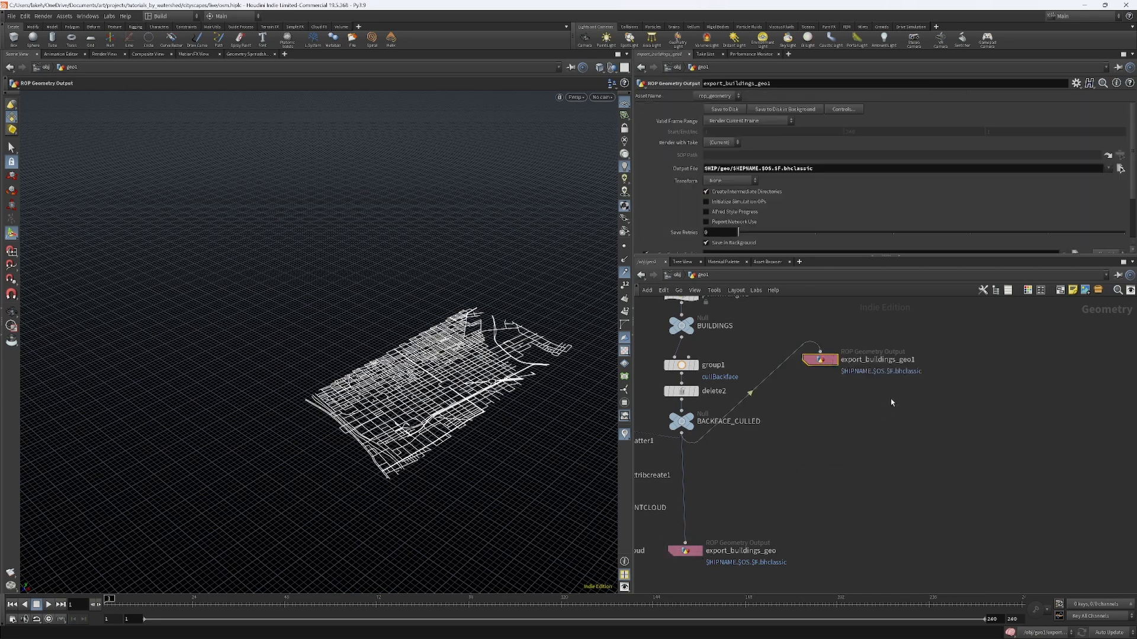
pyautogui.moveTo(891, 400); pyautogui.dragTo(885, 574, button='middle')
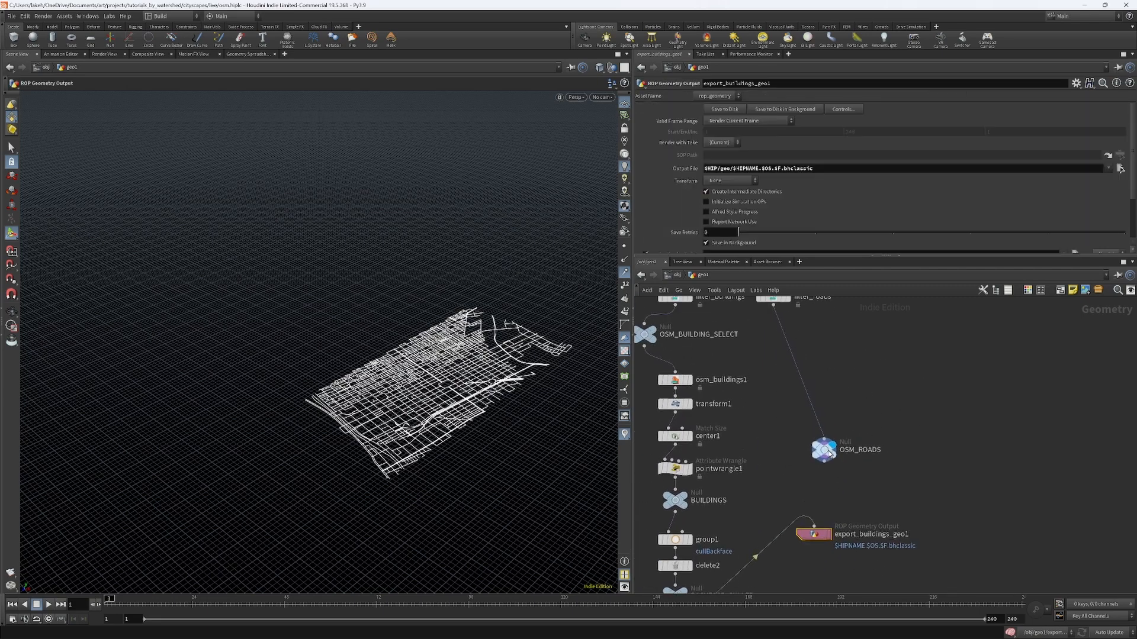
# Step: Move filter_roads down above OSM_ROADS and add a dot to route the wire from AOI around the buildings branch
pyautogui.moveTo(828, 453); pyautogui.dragTo(816, 498, button='middle')
pyautogui.moveTo(771, 343); pyautogui.dragTo(828, 448)
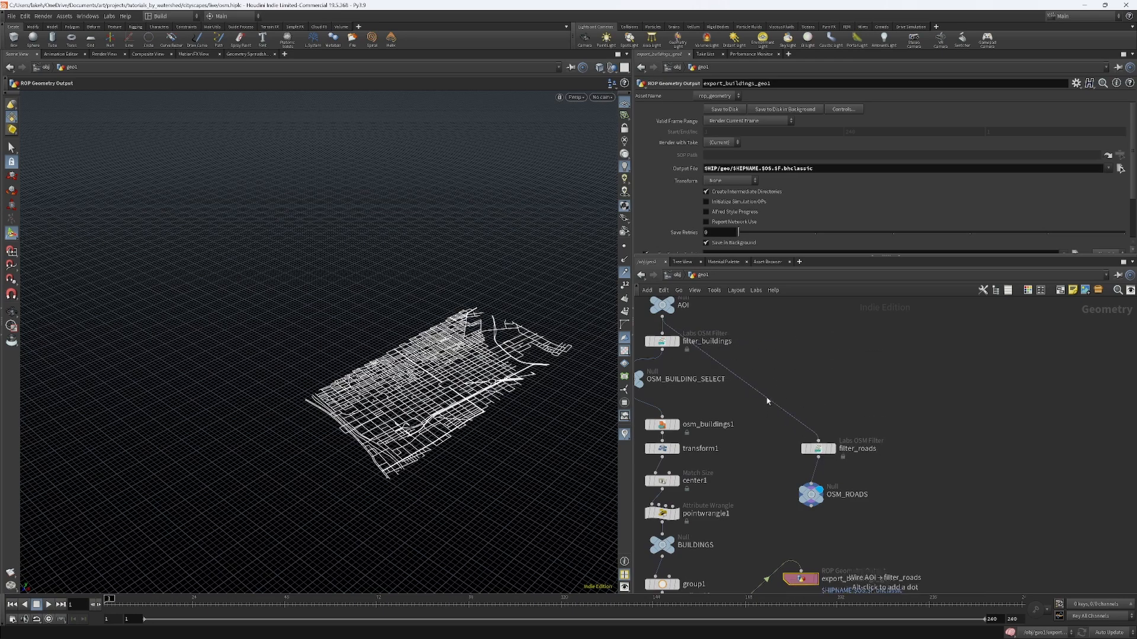
pyautogui.keyDown('alt'); pyautogui.moveTo(767, 398); pyautogui.dragTo(822, 322); pyautogui.keyUp('alt')
pyautogui.moveTo(858, 383); pyautogui.dragTo(838, 362, button='middle')
pyautogui.scroll(2, 828, 409)
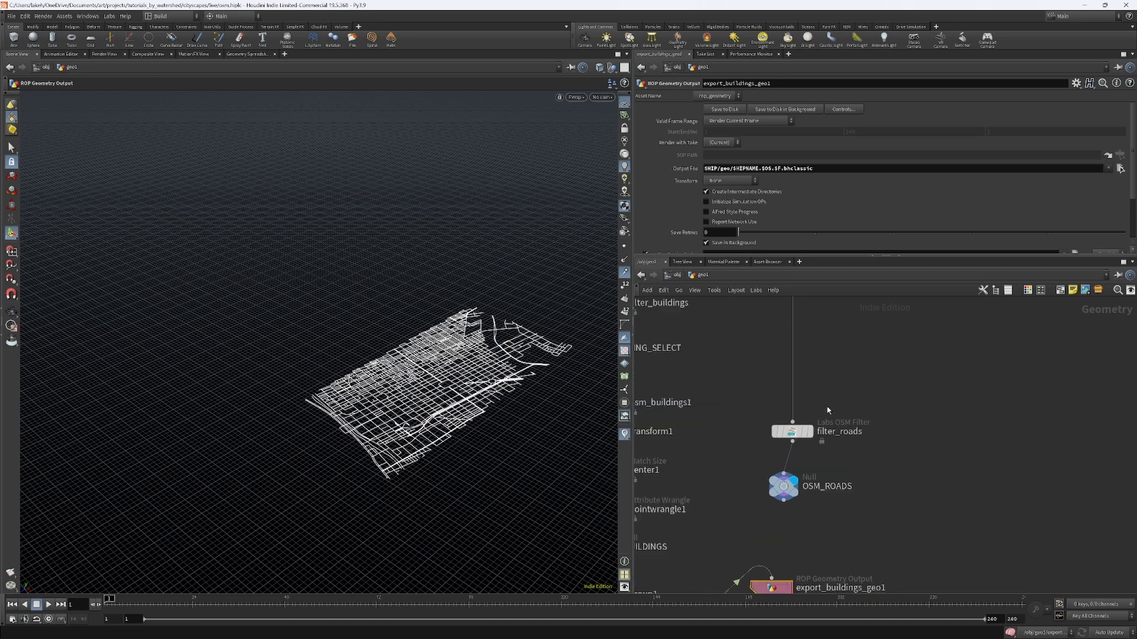
# Step: Wire OSM_ROADS into the duplicated ROP Geometry Output and line up the roads branch vertically beneath the routing dot
pyautogui.scroll(-3, 828, 411)
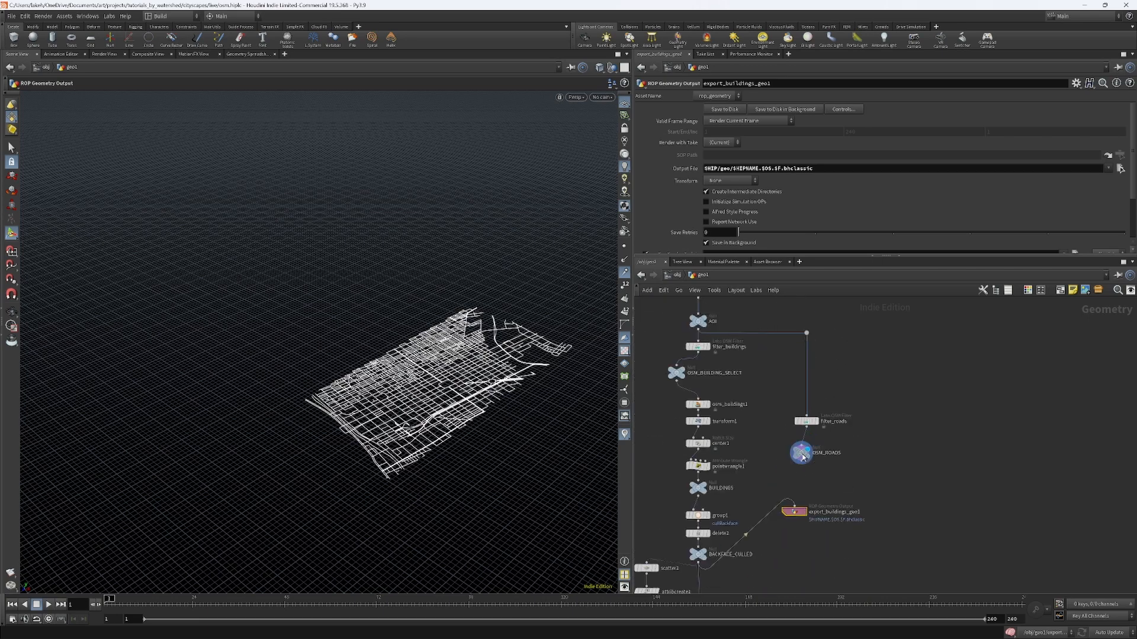
pyautogui.moveTo(801, 453); pyautogui.dragTo(805, 488)
pyautogui.moveTo(806, 421); pyautogui.dragTo(810, 461)
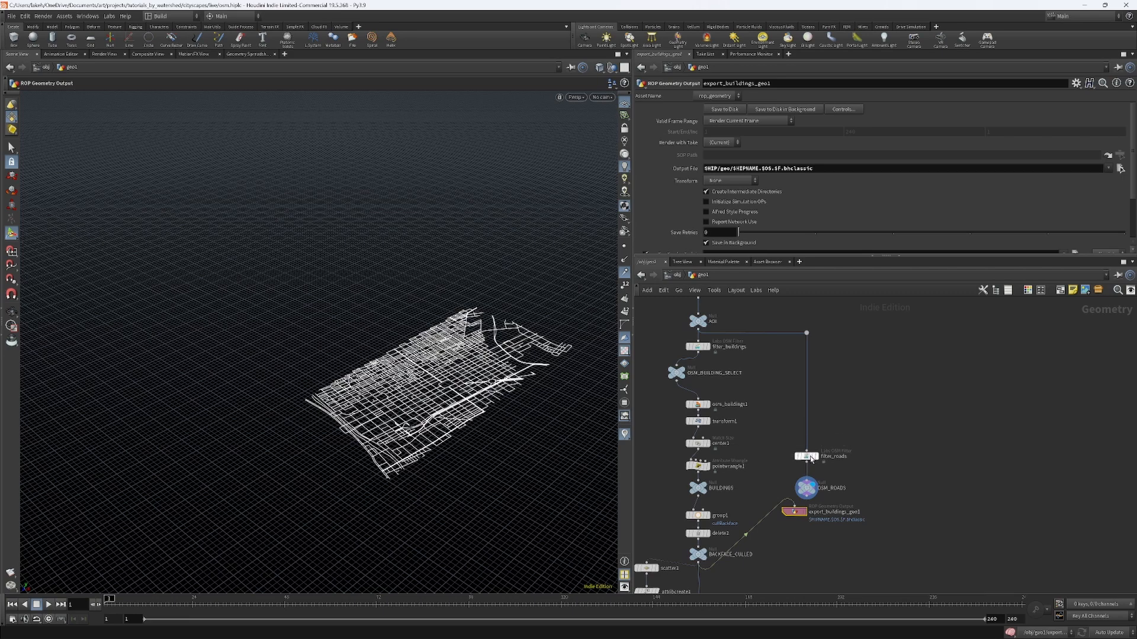
pyautogui.moveTo(862, 473); pyautogui.dragTo(870, 427, button='middle')
pyautogui.moveTo(802, 467); pyautogui.dragTo(811, 547)
pyautogui.moveTo(866, 543); pyautogui.dragTo(859, 495, button='middle')
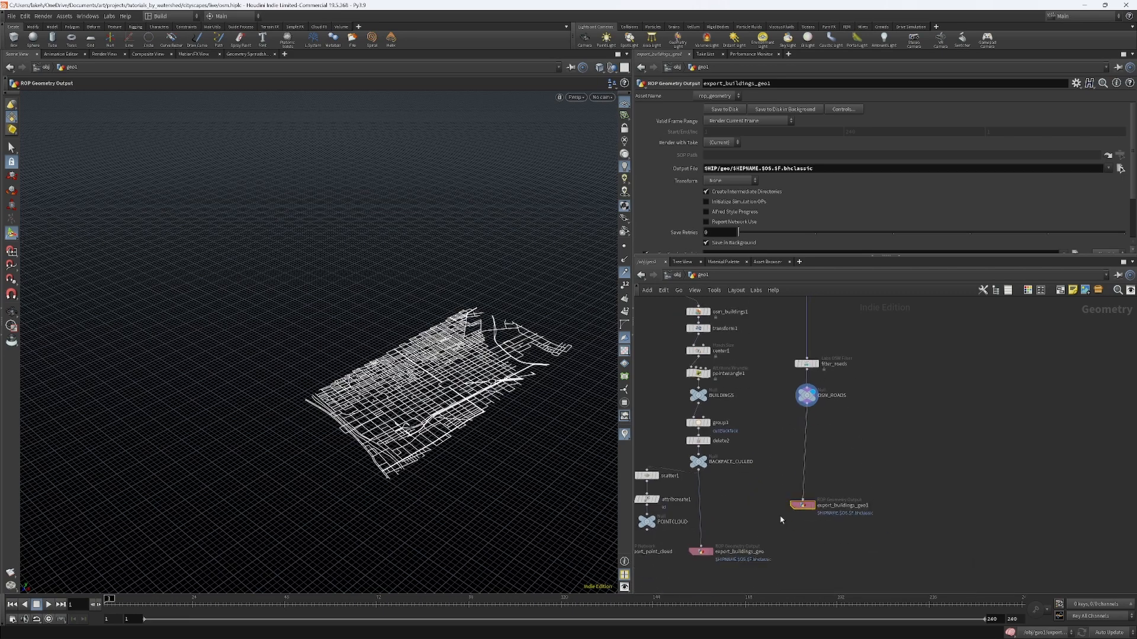
pyautogui.moveTo(804, 506); pyautogui.dragTo(807, 547)
pyautogui.moveTo(807, 395); pyautogui.dragTo(806, 521)
# Step: Rename the duplicated export node as export_roads and save the road geometry to disk
pyautogui.doubleClick(831, 546)
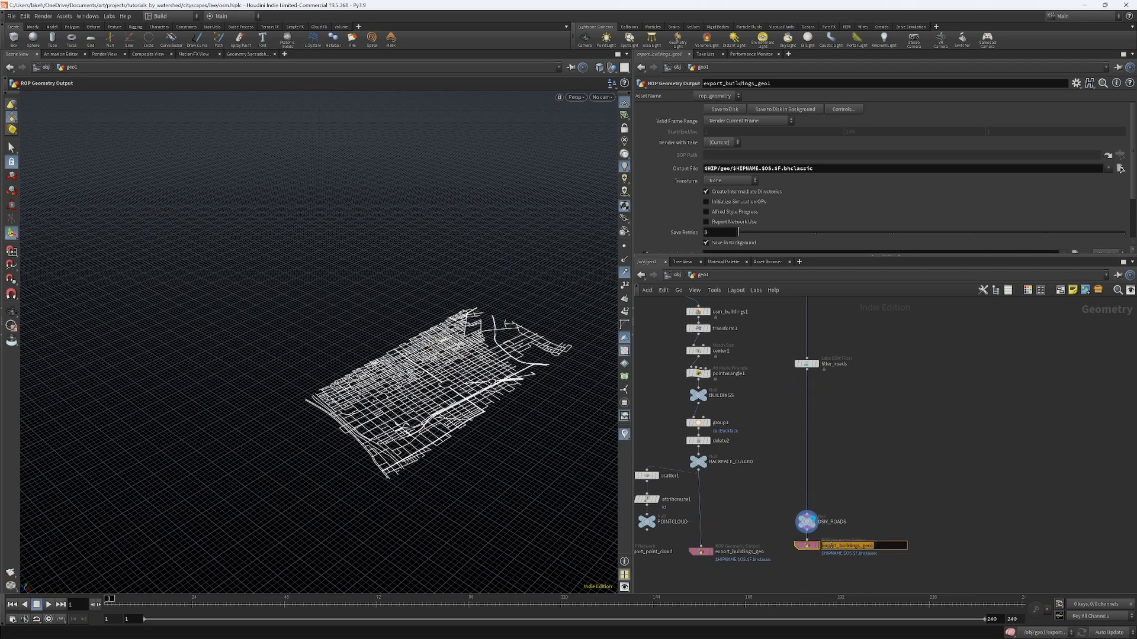
pyautogui.write('export_roads')
pyautogui.press('Return')
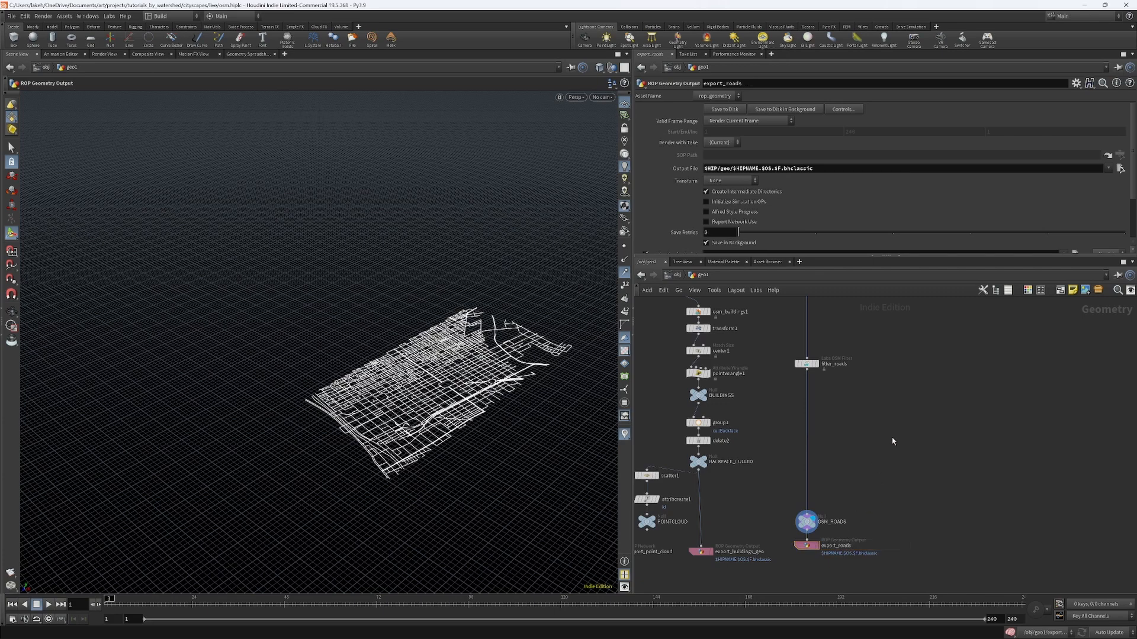
pyautogui.click(781, 169)
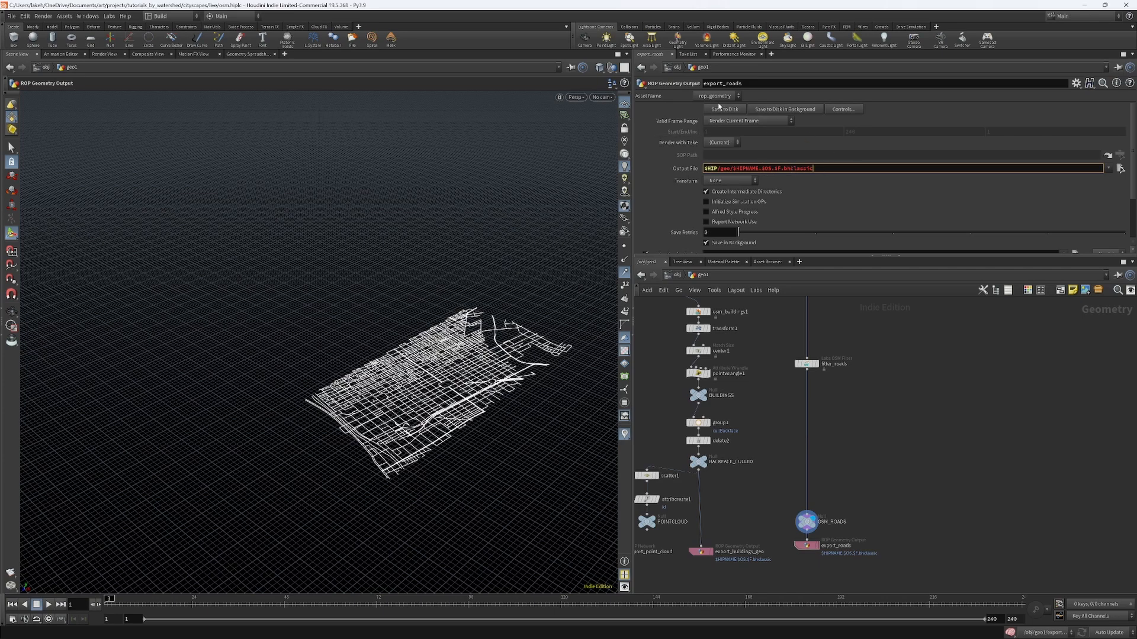
pyautogui.click(689, 131)
pyautogui.click(723, 110)
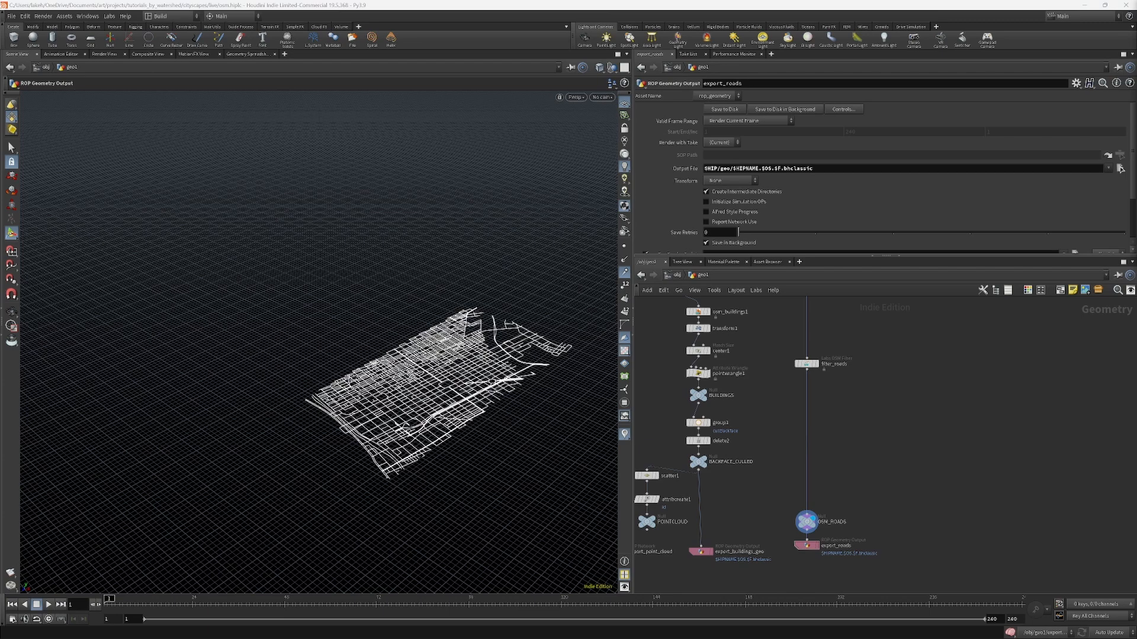
# Step: Open the exported geo folder over the TouchDesigner network and make free space beside the vertex_animation_textures1_pos node
pyautogui.moveTo(1136, 341); pyautogui.dragTo(682, 126)
pyautogui.click(661, 216)
pyautogui.doubleClick(662, 216)
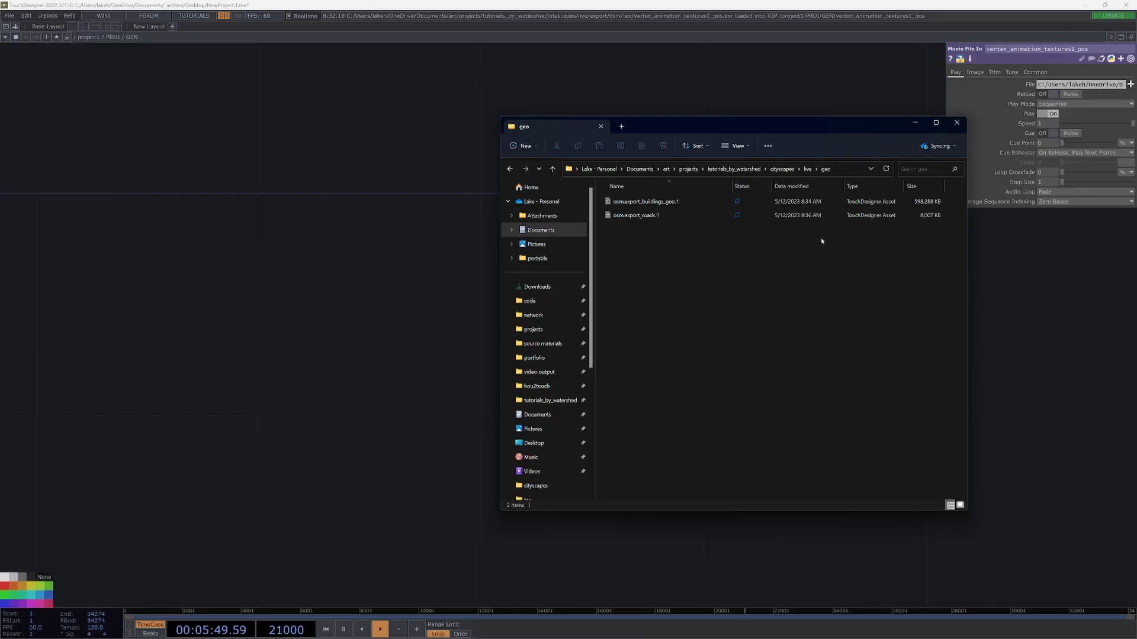
pyautogui.moveTo(881, 125); pyautogui.dragTo(988, 105)
pyautogui.moveTo(427, 437); pyautogui.dragTo(129, 454)
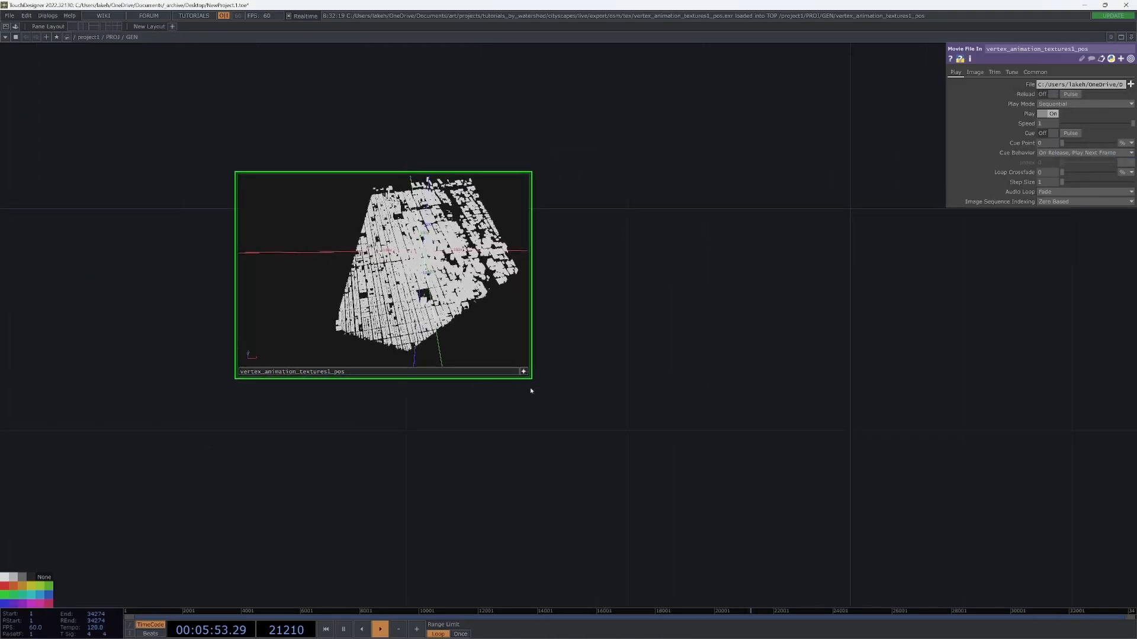
pyautogui.moveTo(607, 415); pyautogui.dragTo(441, 421)
# Step: Import osm.export_buildings_geo.1 and osm.export_roads.1 from the geo folder into the TouchDesigner network, and get the folder window out of the way
pyautogui.hotkey('alt', 'Tab')
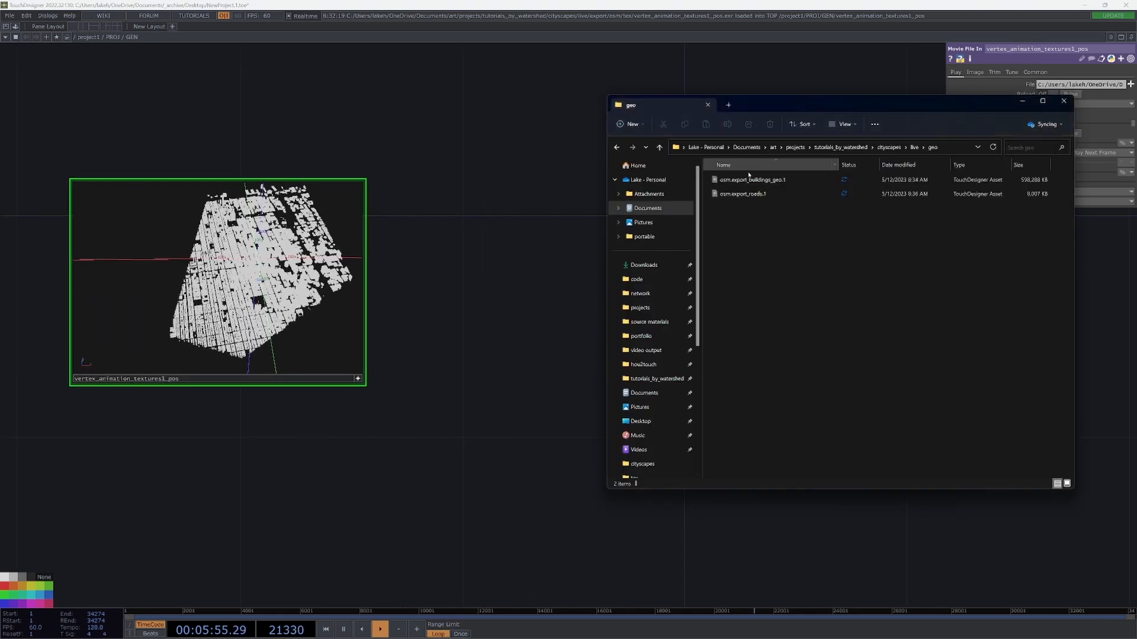
pyautogui.click(780, 181)
pyautogui.scroll(-6, 510, 279)
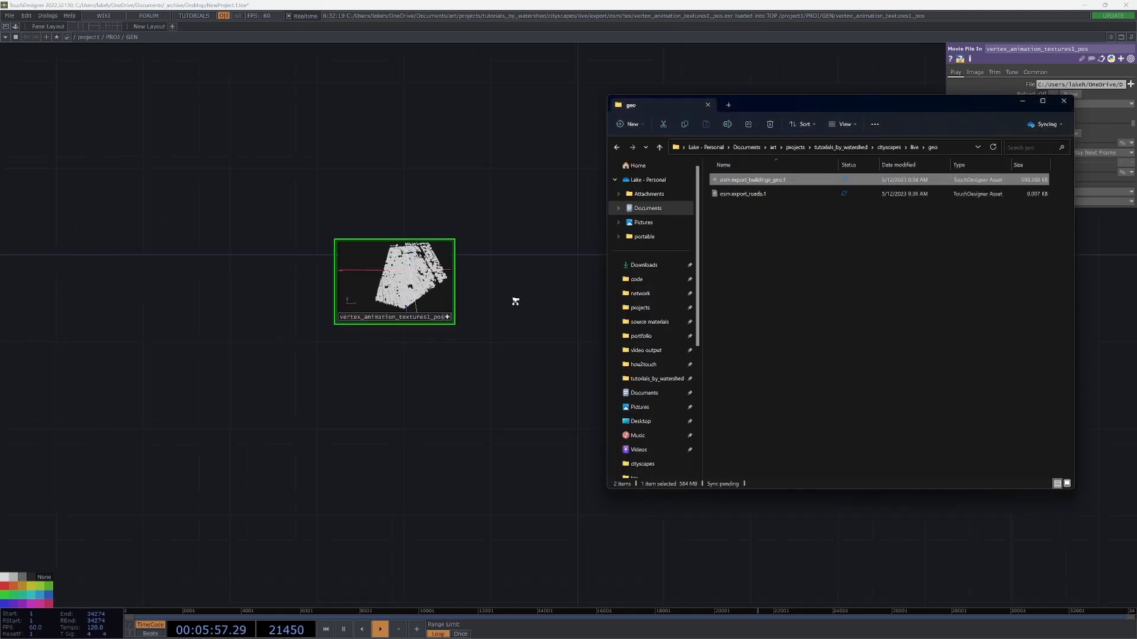
pyautogui.moveTo(516, 302); pyautogui.dragTo(398, 331)
pyautogui.moveTo(472, 338); pyautogui.dragTo(337, 349)
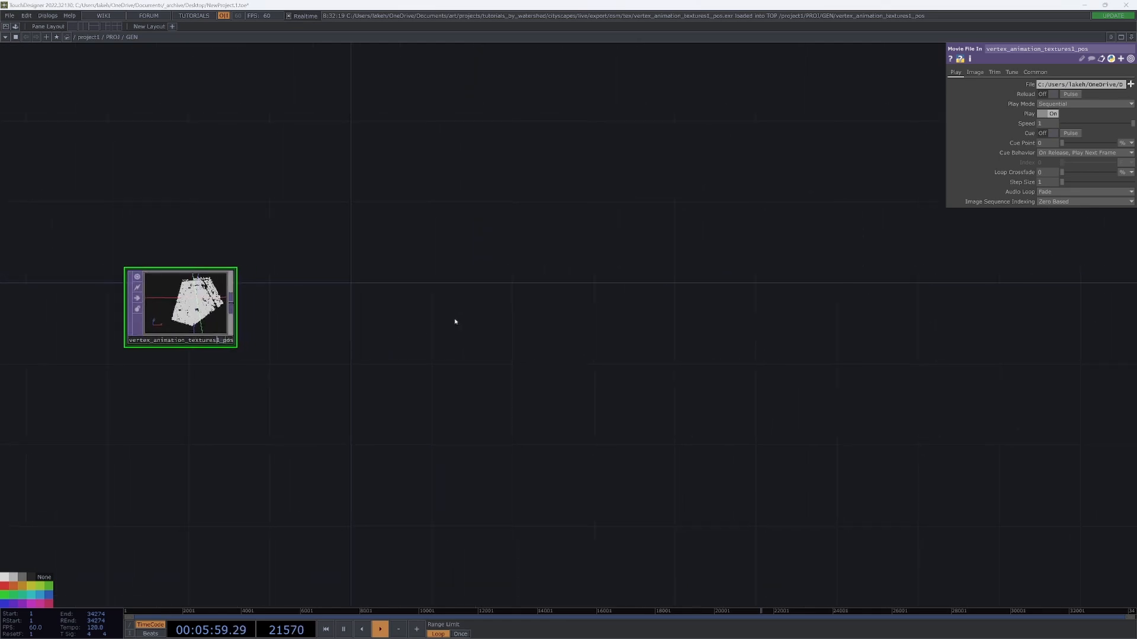
pyautogui.hotkey('alt', 'Tab')
pyautogui.moveTo(730, 188); pyautogui.dragTo(788, 168)
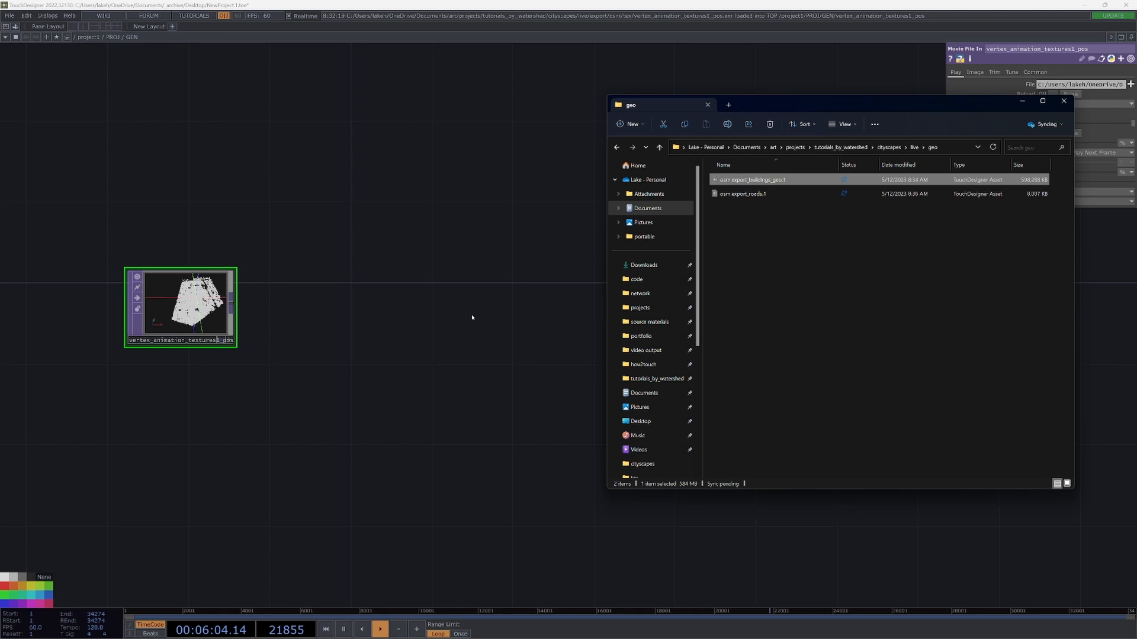
pyautogui.moveTo(472, 317); pyautogui.dragTo(472, 318)
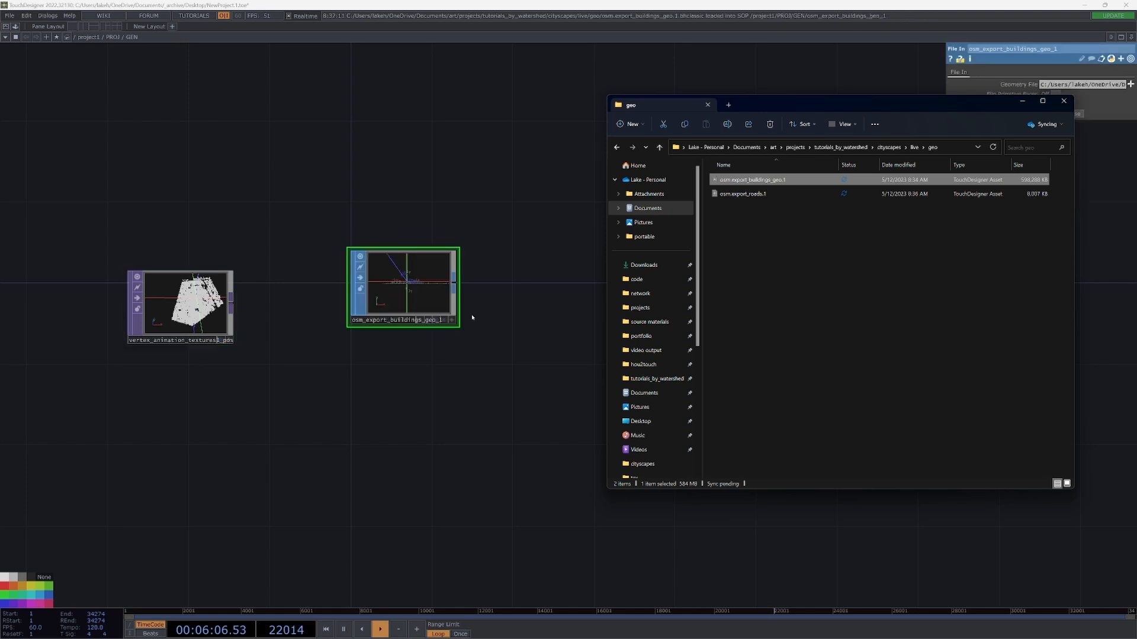
pyautogui.moveTo(742, 194); pyautogui.dragTo(498, 397)
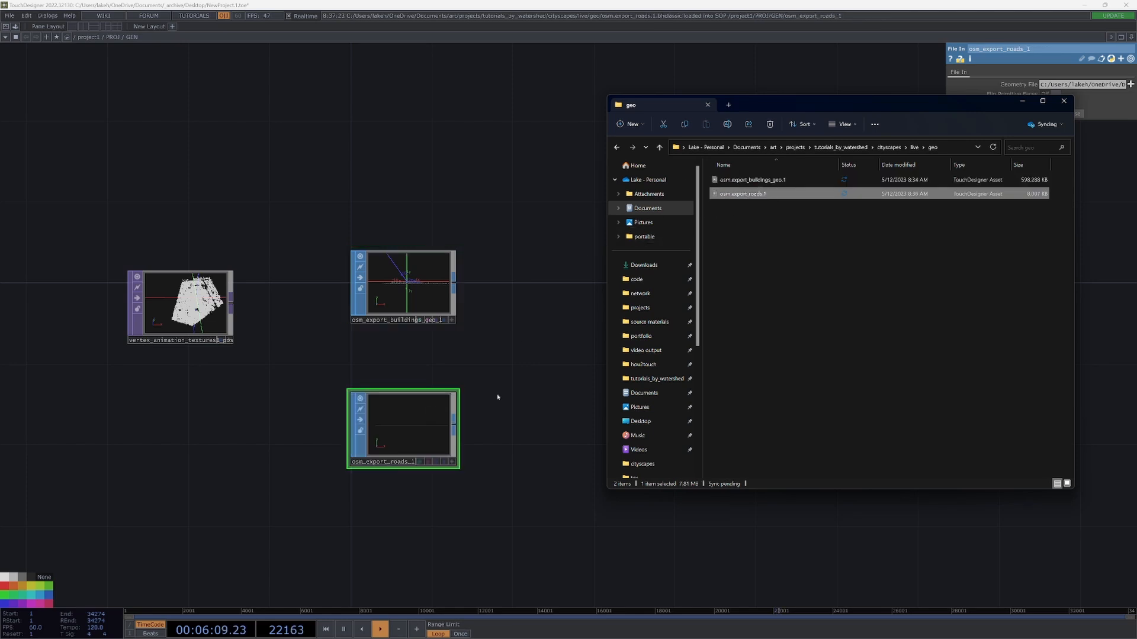
pyautogui.click(1023, 102)
# Step: Make the viewers of the imported buildings and roads nodes active and examine both geometries from an angle
pyautogui.scroll(5, 386, 316)
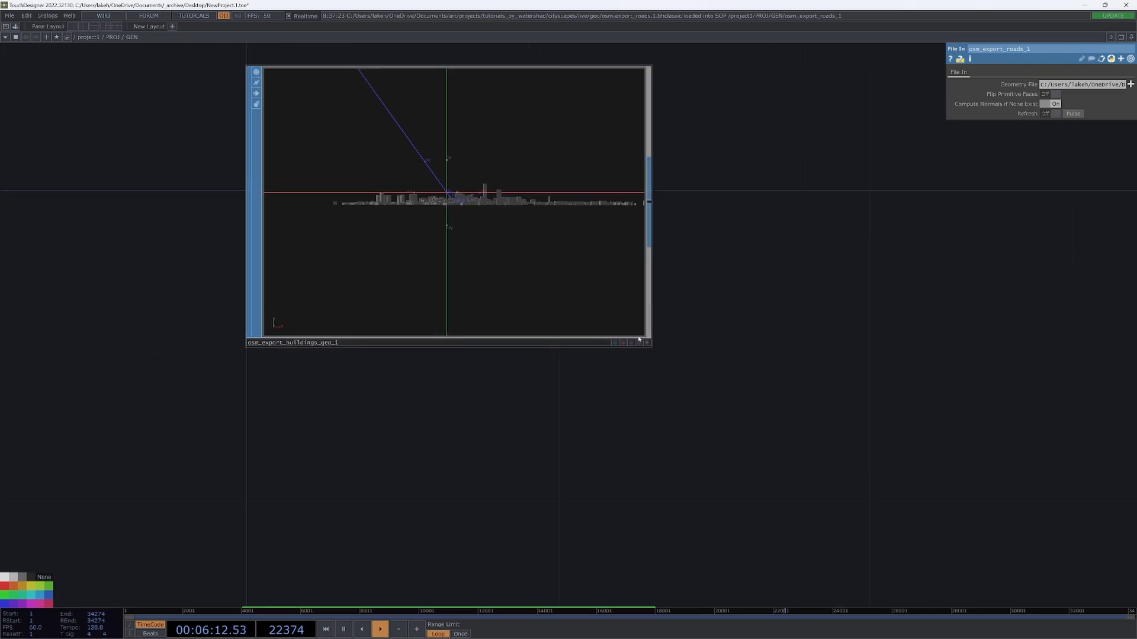
pyautogui.click(648, 343)
pyautogui.moveTo(478, 201); pyautogui.dragTo(445, 223)
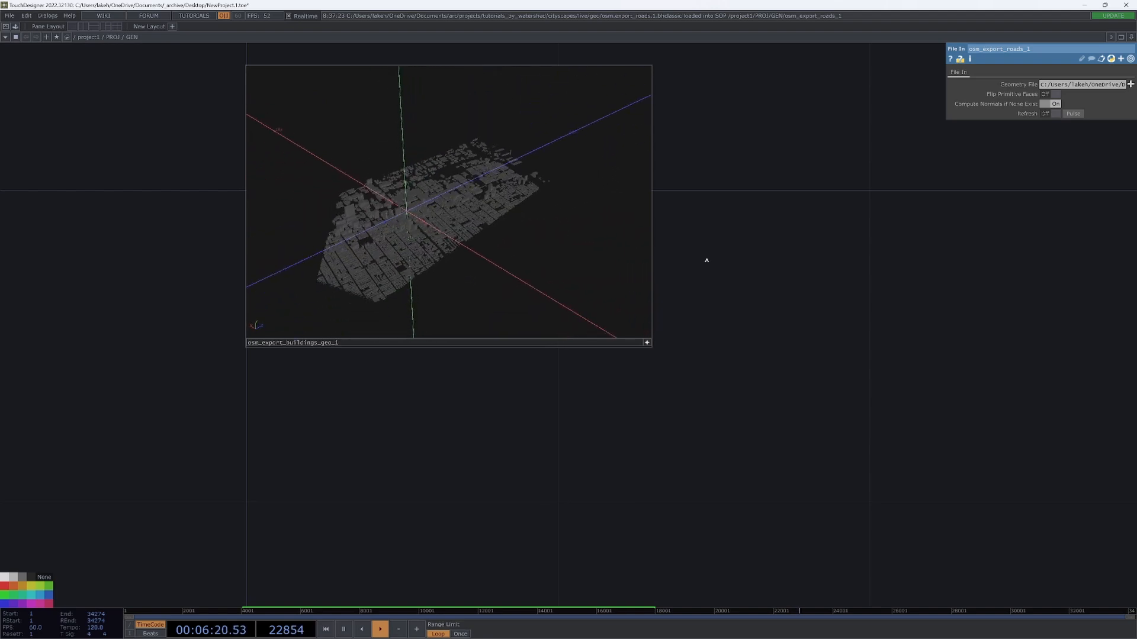
pyautogui.moveTo(810, 323); pyautogui.dragTo(812, 221)
pyautogui.scroll(-4, 802, 265)
pyautogui.click(708, 436)
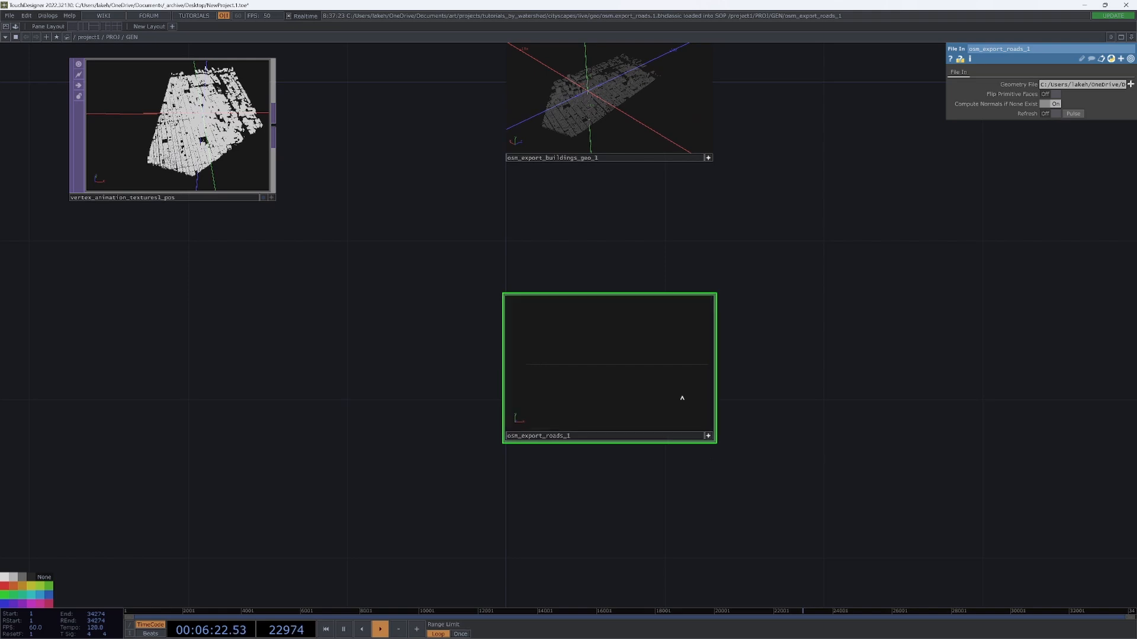
pyautogui.moveTo(681, 398); pyautogui.dragTo(632, 373)
pyautogui.moveTo(632, 373); pyautogui.dragTo(627, 357, button='right')
pyautogui.moveTo(880, 360); pyautogui.dragTo(860, 351)
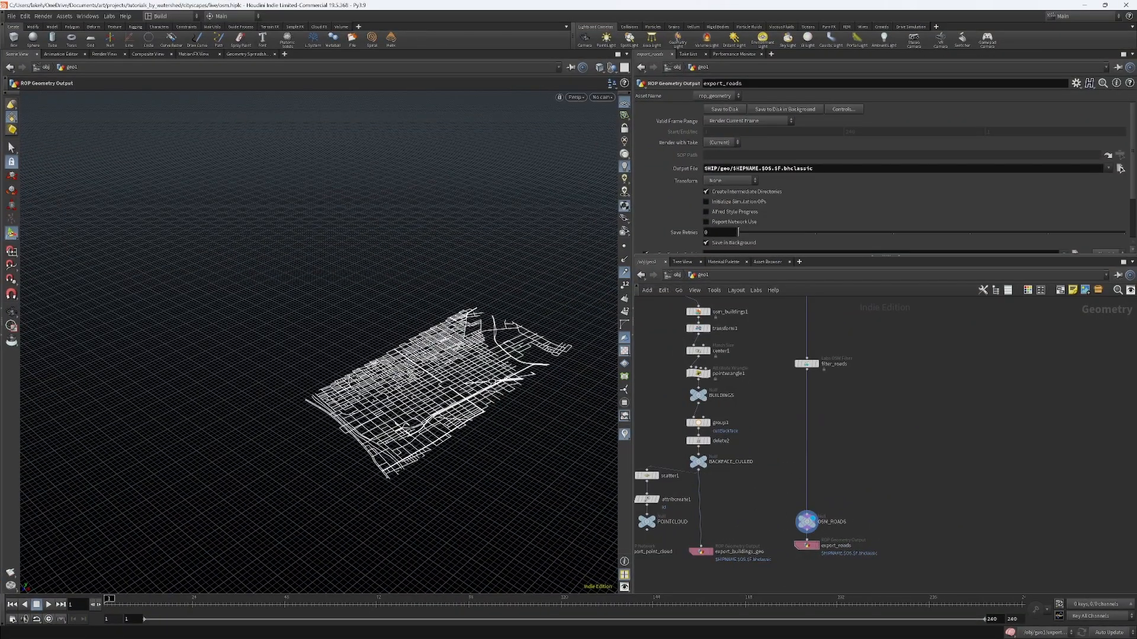
# Step: Switch back to Houdini and align the OSM_BUILDING_SELECT null vertically beneath filter_buildings
pyautogui.moveTo(1014, 472); pyautogui.dragTo(1017, 573, button='middle')
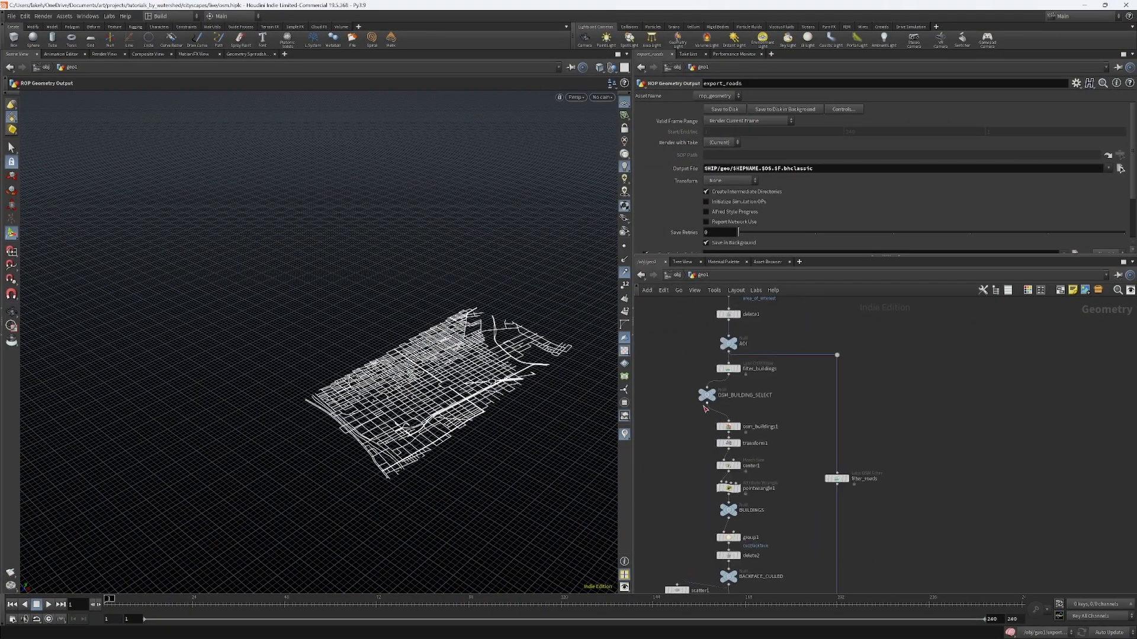
pyautogui.moveTo(706, 395); pyautogui.dragTo(732, 398)
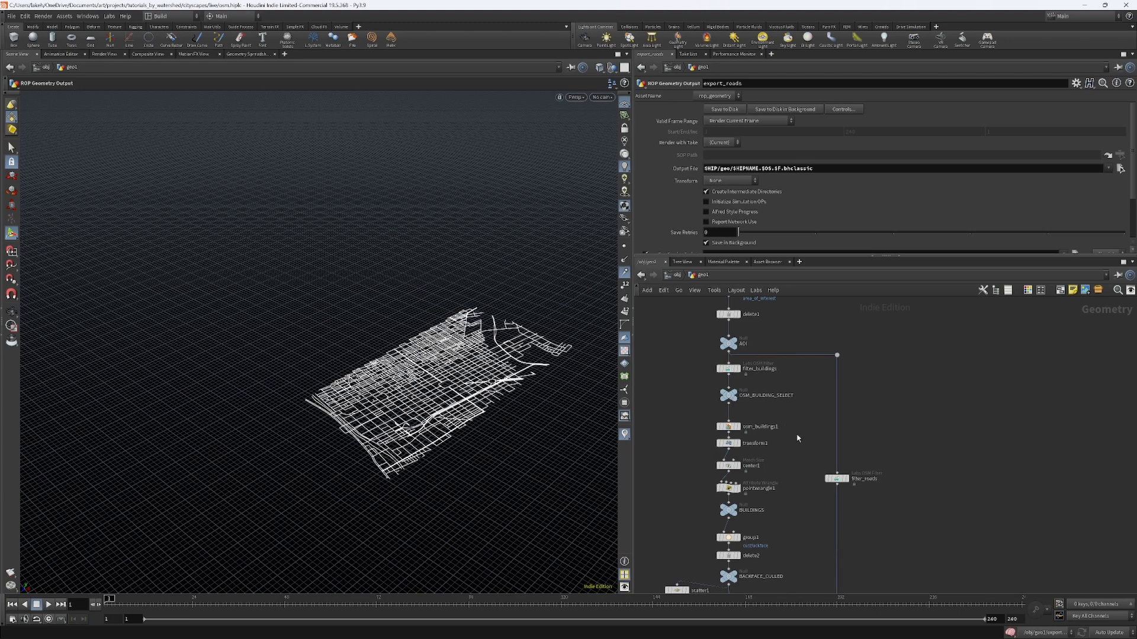
pyautogui.moveTo(787, 419)
pyautogui.mouseDown(button='middle')
pyautogui.moveTo(787, 381)
pyautogui.moveTo(784, 465)
pyautogui.moveTo(788, 418)
pyautogui.moveTo(802, 435)
pyautogui.mouseUp(button='middle')
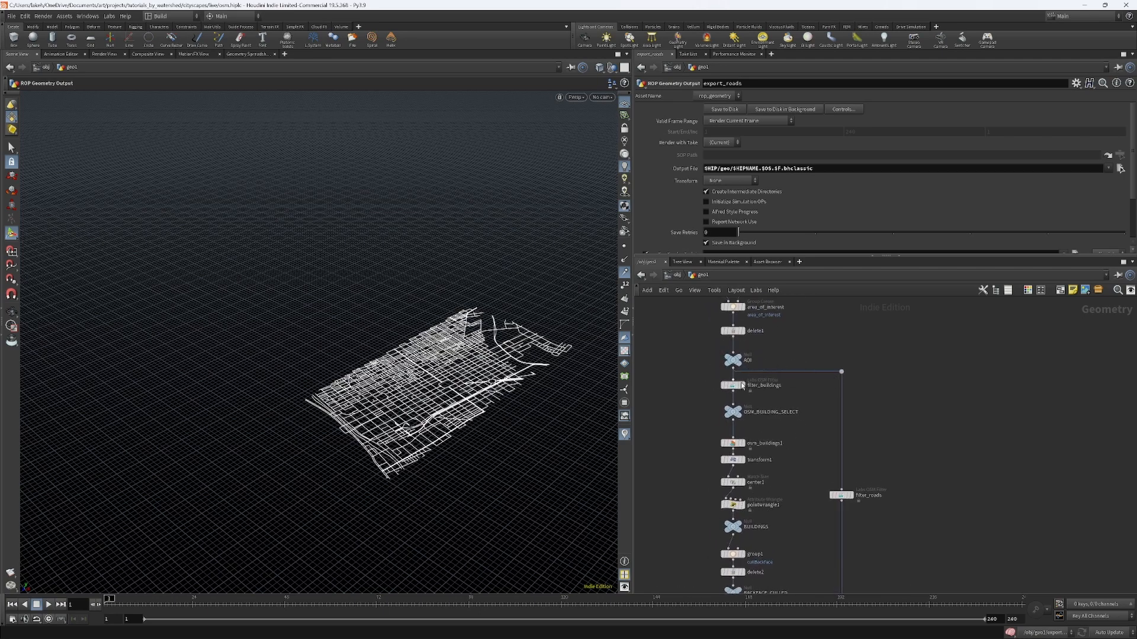
pyautogui.moveTo(843, 498)
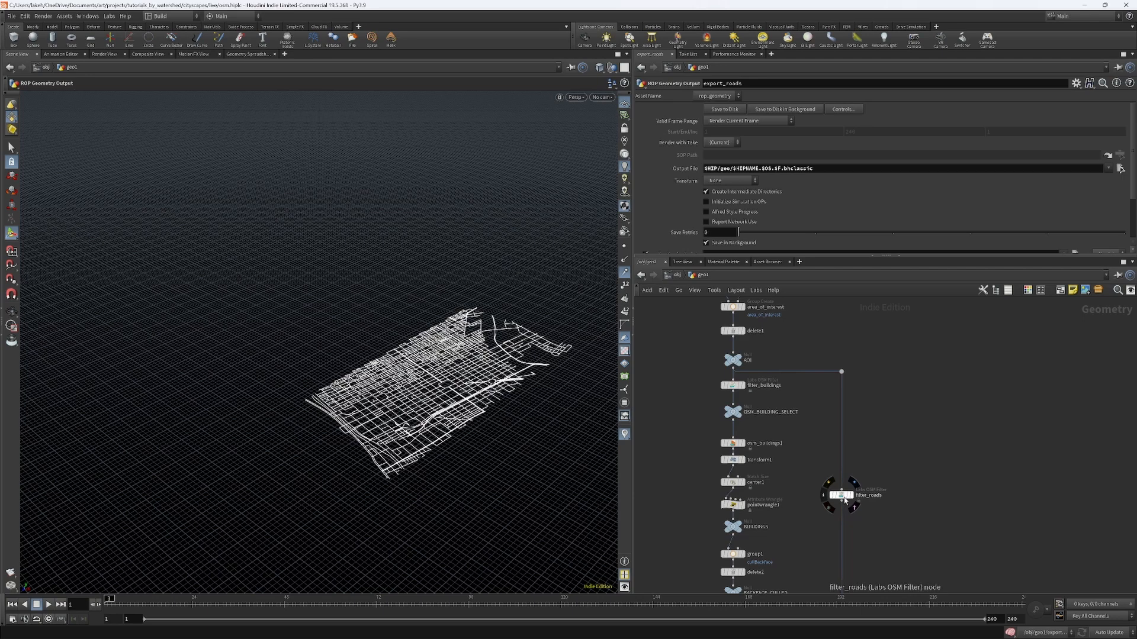
# Step: Duplicate the pointwrangle1 camera-culling wrangle and insert the copy into the roads branch directly below filter_roads
pyautogui.moveTo(880, 451); pyautogui.dragTo(861, 392, button='middle')
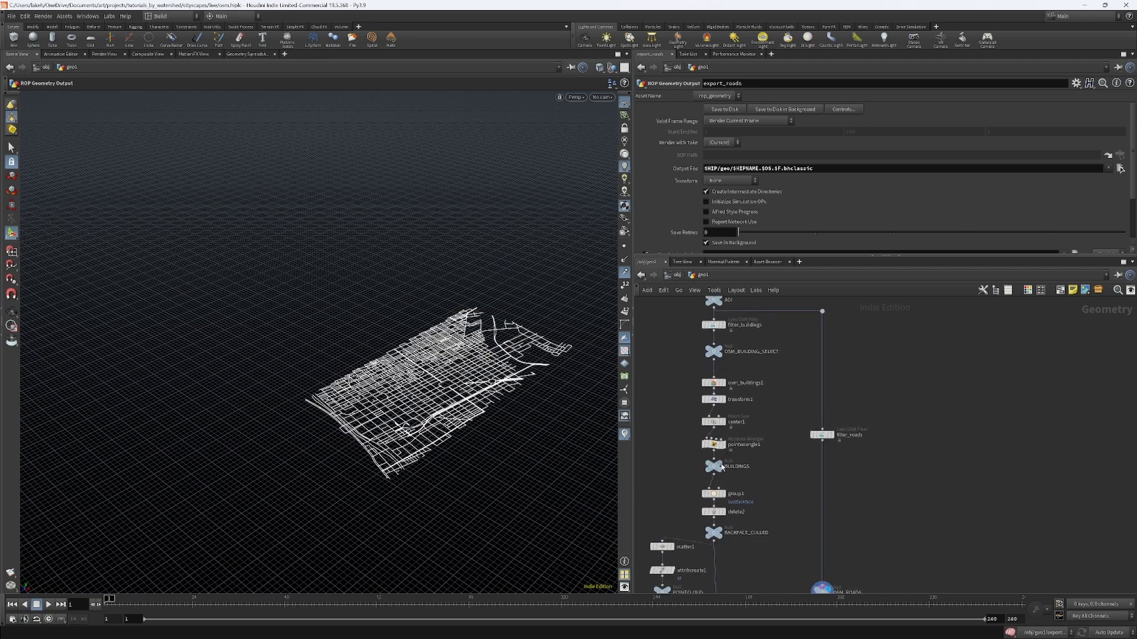
pyautogui.moveTo(743, 467); pyautogui.dragTo(763, 493, button='middle')
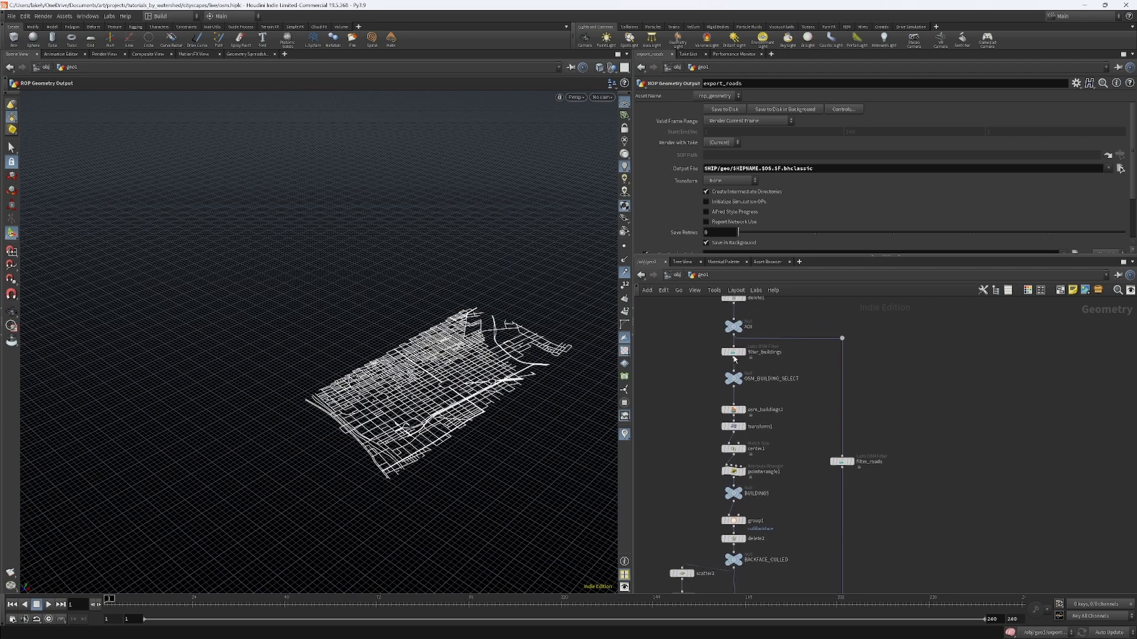
pyautogui.click(733, 472)
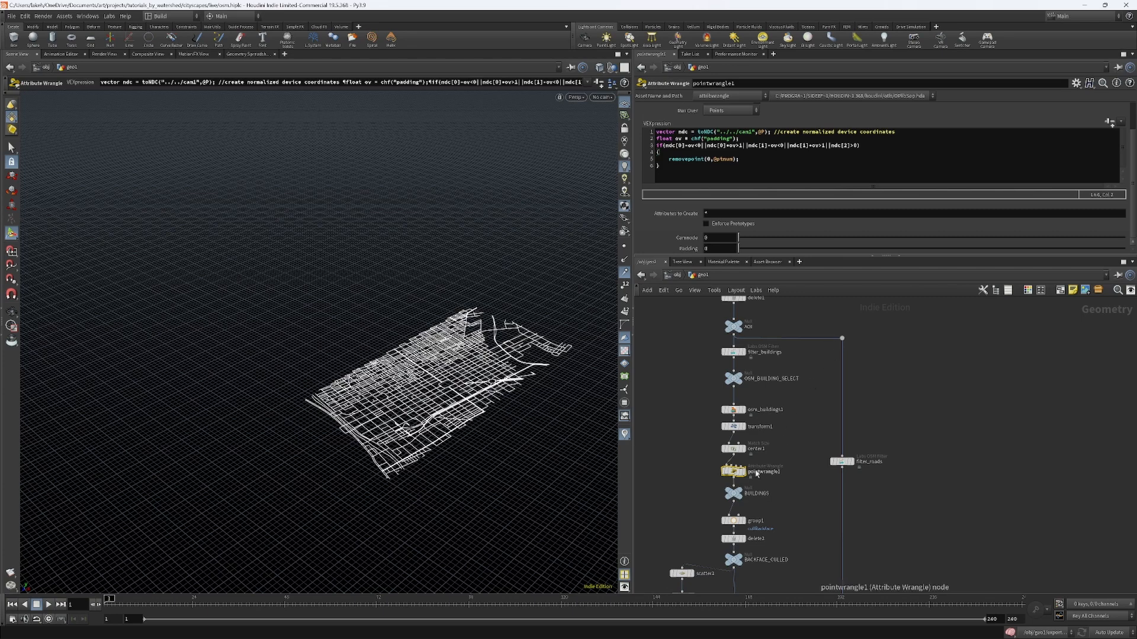
pyautogui.keyDown('alt'); pyautogui.moveTo(733, 474); pyautogui.dragTo(842, 468); pyautogui.keyUp('alt')
pyautogui.moveTo(763, 532); pyautogui.dragTo(757, 461, button='middle')
pyautogui.moveTo(797, 443); pyautogui.dragTo(835, 538)
pyautogui.moveTo(801, 438); pyautogui.dragTo(838, 425)
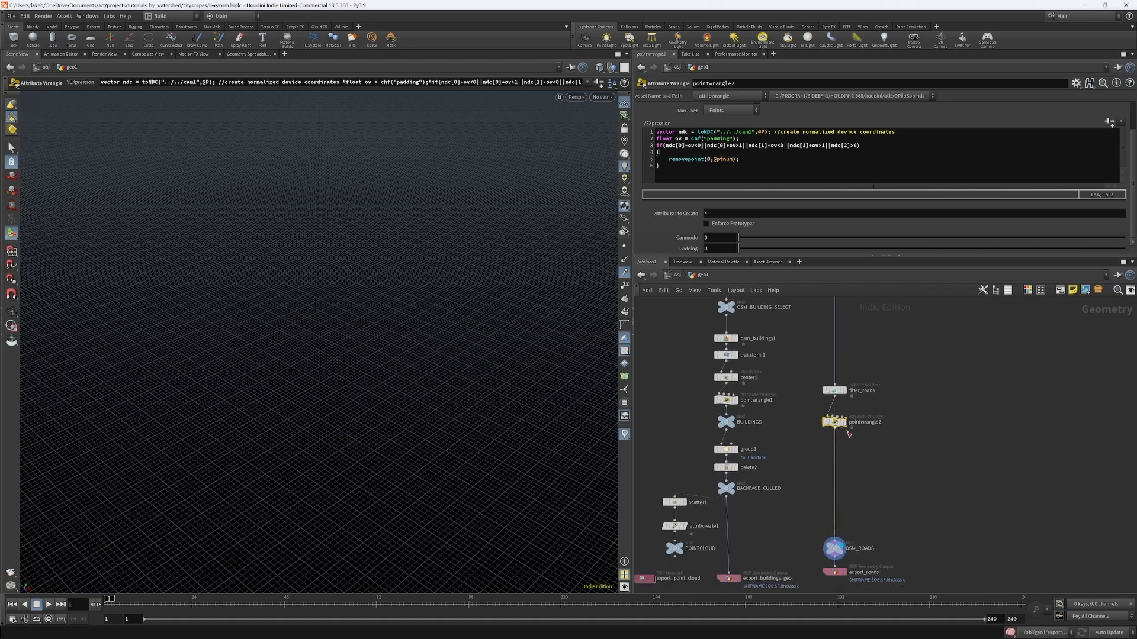
# Step: Display the duplicated wrangle's result in the viewport and compare it with the output of filter_roads
pyautogui.scroll(5, 847, 437)
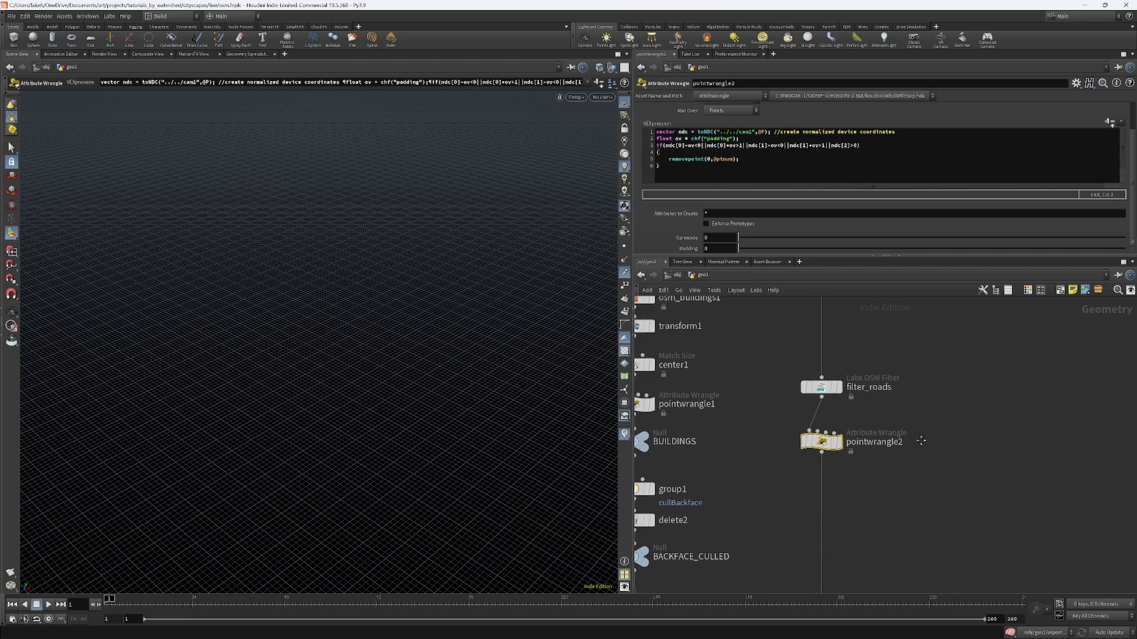
pyautogui.click(821, 402)
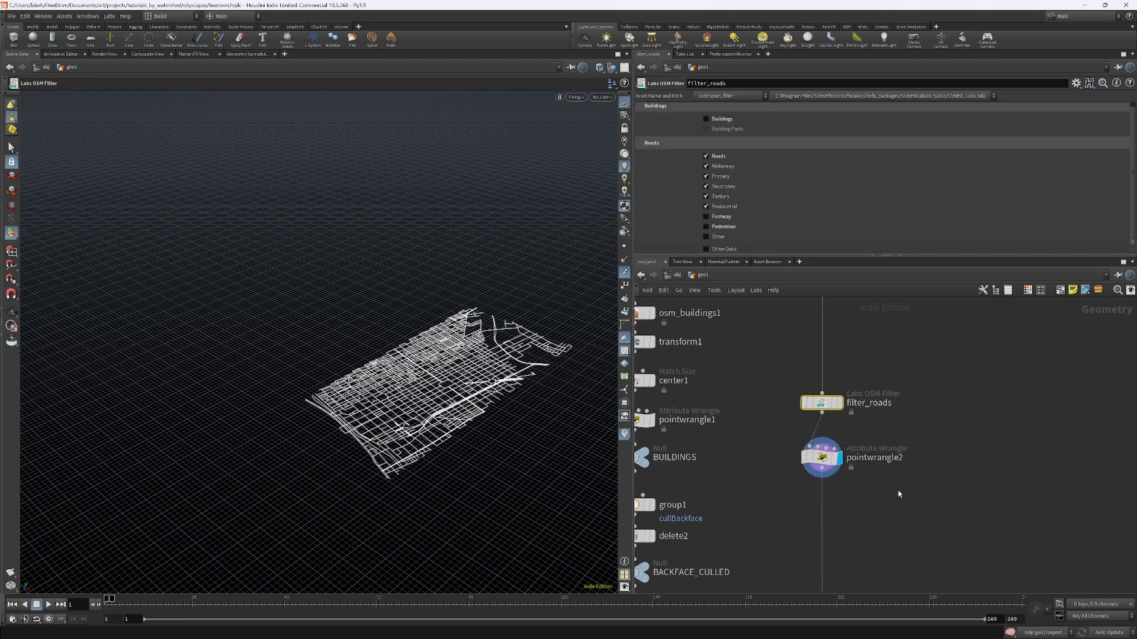
pyautogui.moveTo(902, 487); pyautogui.dragTo(872, 389, button='middle')
pyautogui.click(789, 363)
pyautogui.scroll(-3, 855, 490)
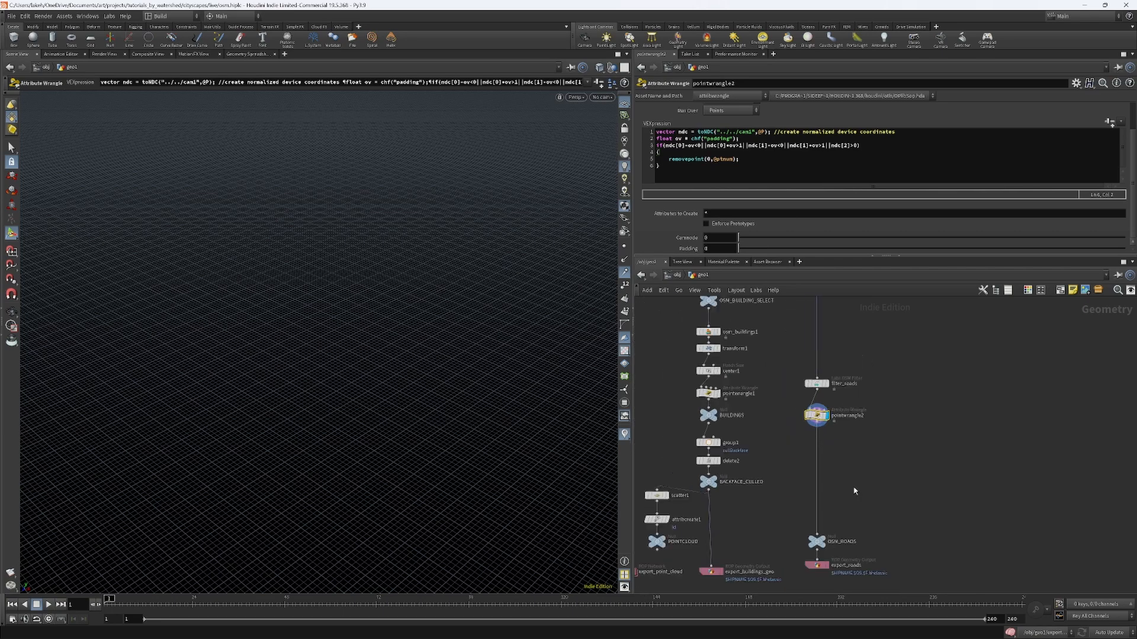
# Step: Insert a Convert node set to Polygon between filter_roads and pointwrangle2 in the roads branch
pyautogui.scroll(-1, 852, 463)
pyautogui.moveTo(855, 490)
pyautogui.mouseDown(button='middle')
pyautogui.moveTo(851, 463)
pyautogui.moveTo(836, 502)
pyautogui.mouseUp(button='middle')
pyautogui.click(830, 496)
pyautogui.scroll(3, 827, 455)
pyautogui.click(822, 431)
pyautogui.click(819, 472)
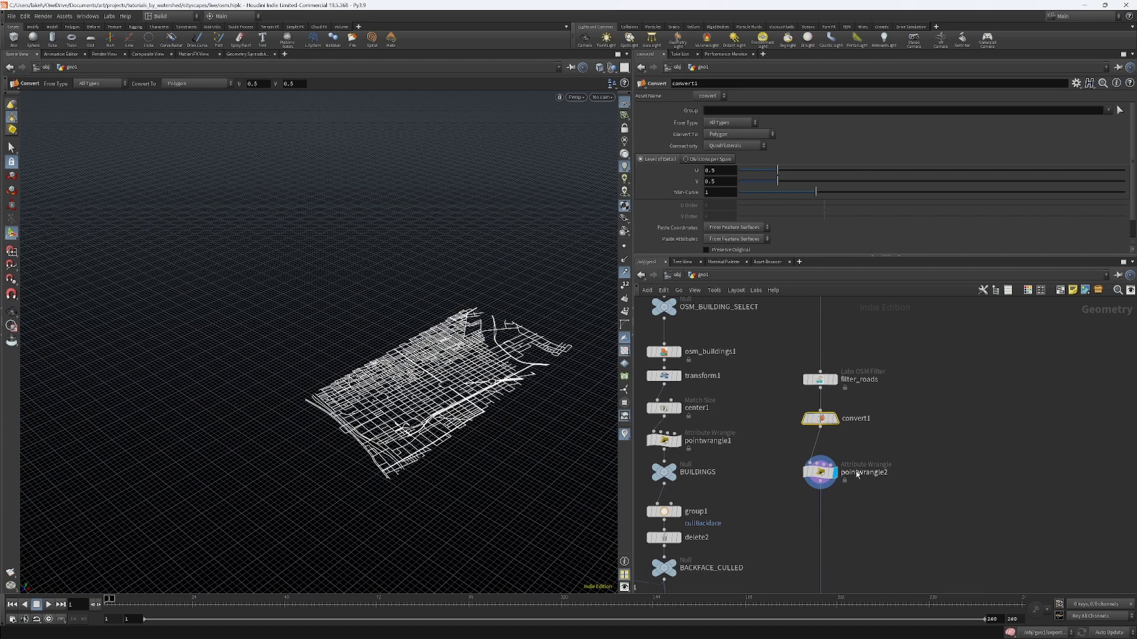
# Step: Check pointwrangle2's effect on the converted roads in the viewport, and compare its place in the roads branch with the buildings branch
pyautogui.moveTo(863, 493); pyautogui.dragTo(836, 401, button='middle')
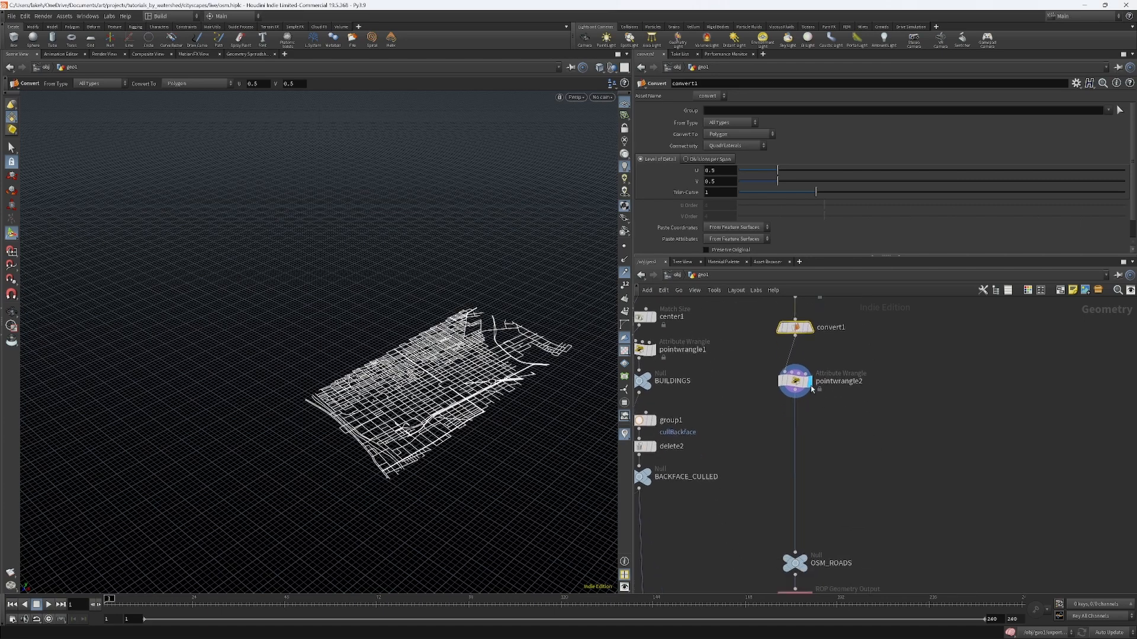
pyautogui.click(799, 382)
pyautogui.moveTo(836, 468); pyautogui.dragTo(877, 479, button='middle')
pyautogui.click(790, 503)
pyautogui.click(827, 458)
pyautogui.scroll(-3, 878, 492)
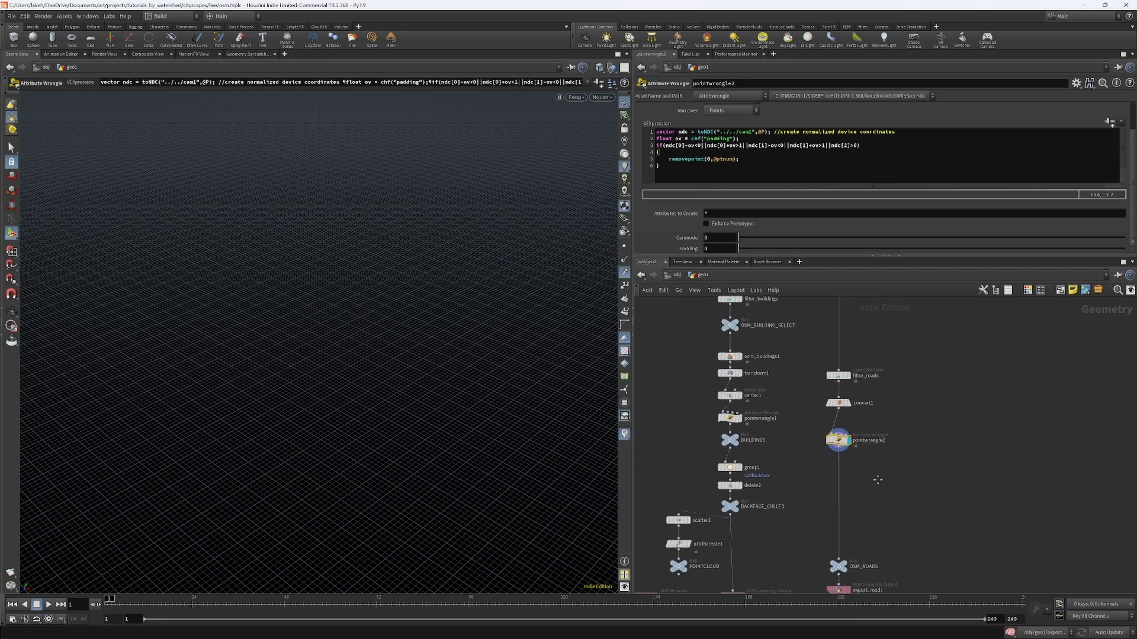
pyautogui.scroll(4, 873, 477)
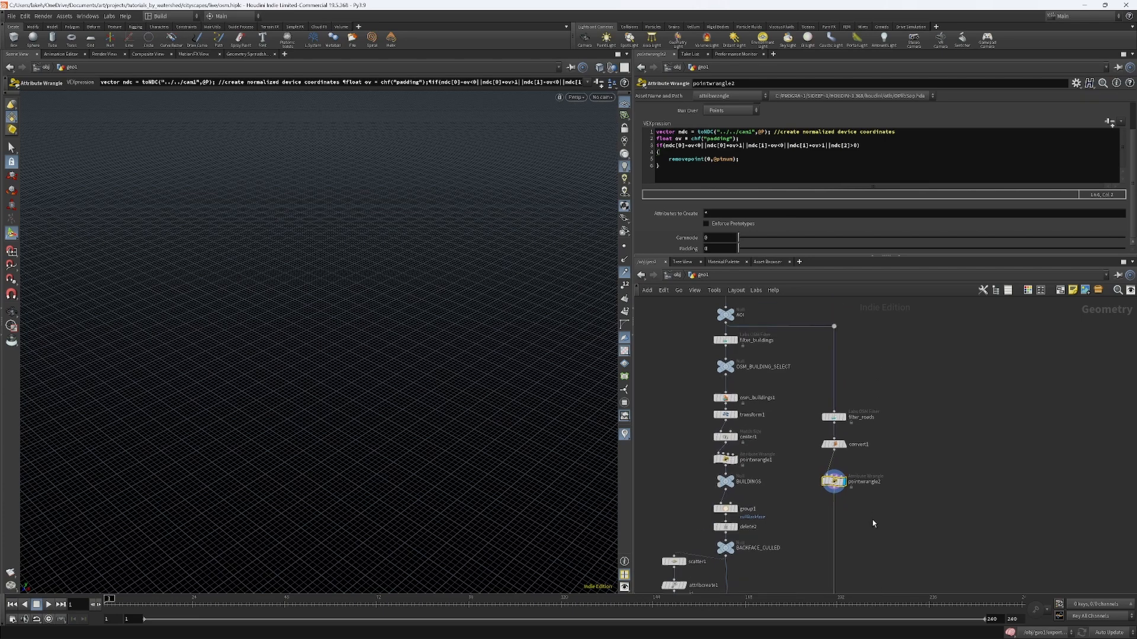
pyautogui.scroll(-2, 858, 474)
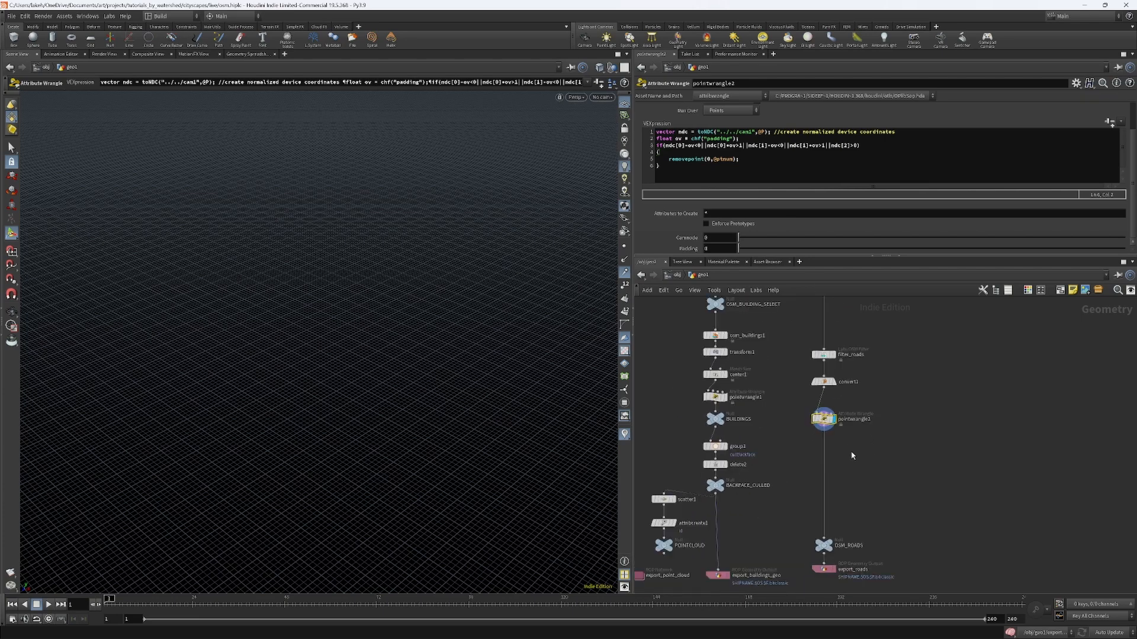
# Step: Delete pointwrangle2 and convert1 from the roads branch
pyautogui.press('Delete')
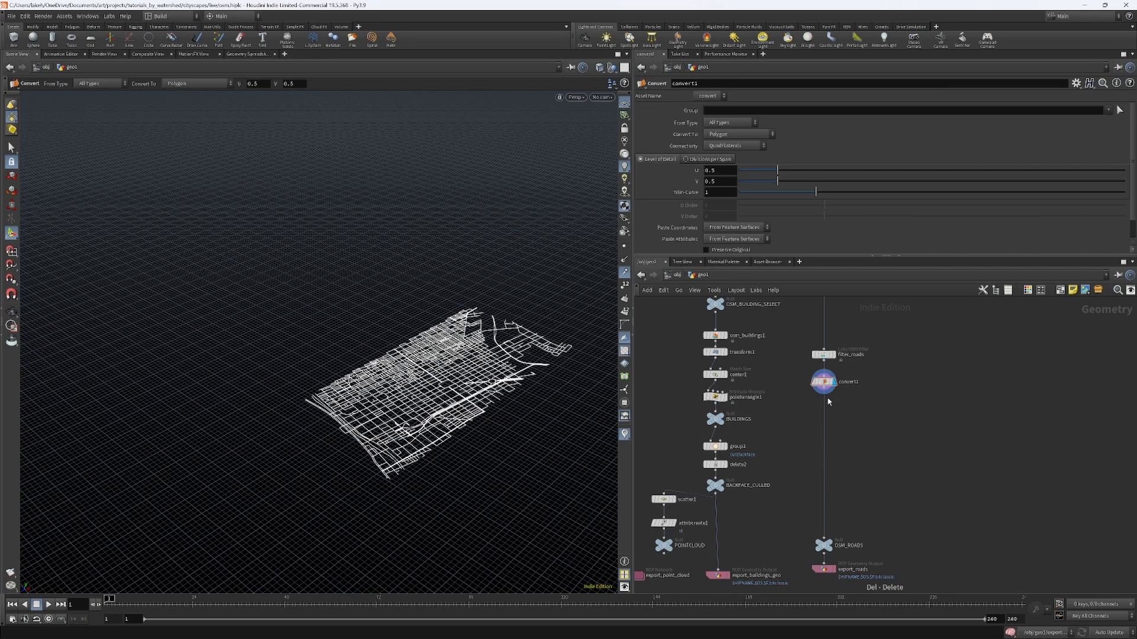
pyautogui.moveTo(823, 385); pyautogui.dragTo(832, 419)
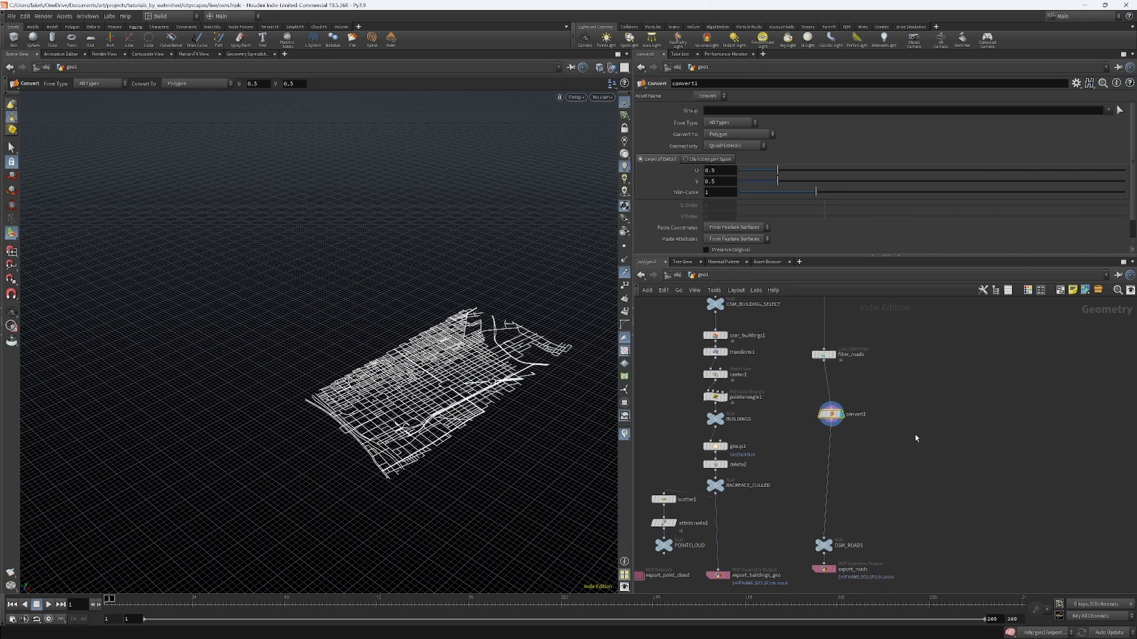
pyautogui.press('Delete')
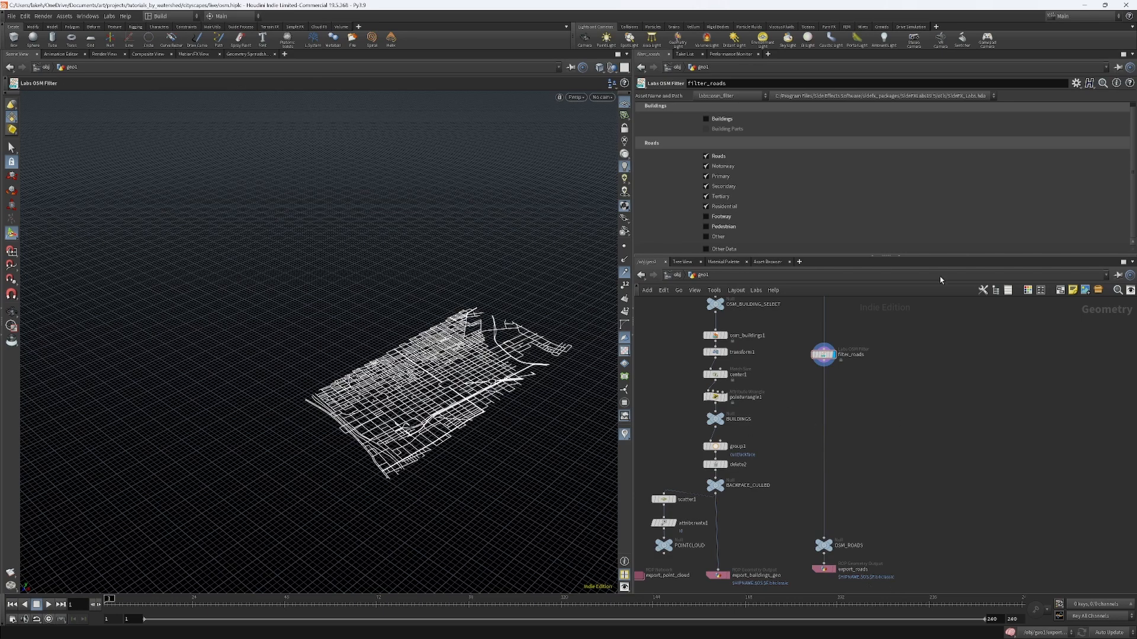
# Step: Switch to TouchDesigner and make the viewers of the imported buildings and roads nodes inactive
pyautogui.click(1086, 5)
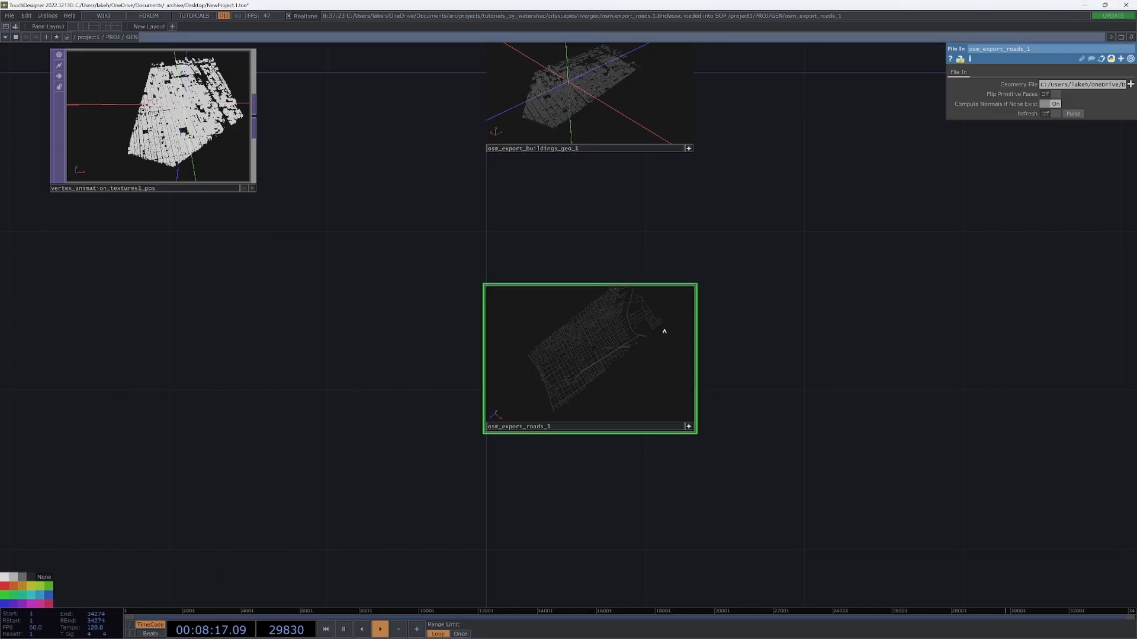
pyautogui.click(688, 422)
pyautogui.press('h')
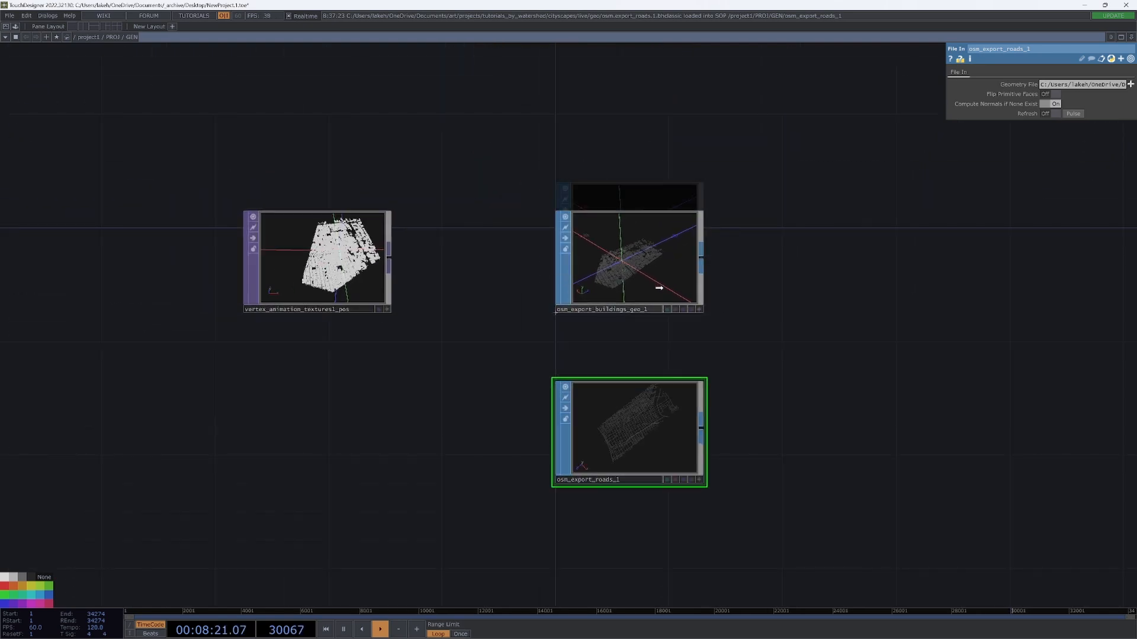
# Step: Arrange the point cloud, buildings and roads nodes in one vertical column, with the point cloud first and the roads last
pyautogui.moveTo(746, 320); pyautogui.dragTo(702, 382)
pyautogui.moveTo(248, 301); pyautogui.dragTo(560, 160)
pyautogui.moveTo(764, 512); pyautogui.dragTo(531, 147)
pyautogui.click(813, 272)
pyautogui.moveTo(812, 270); pyautogui.dragTo(819, 255)
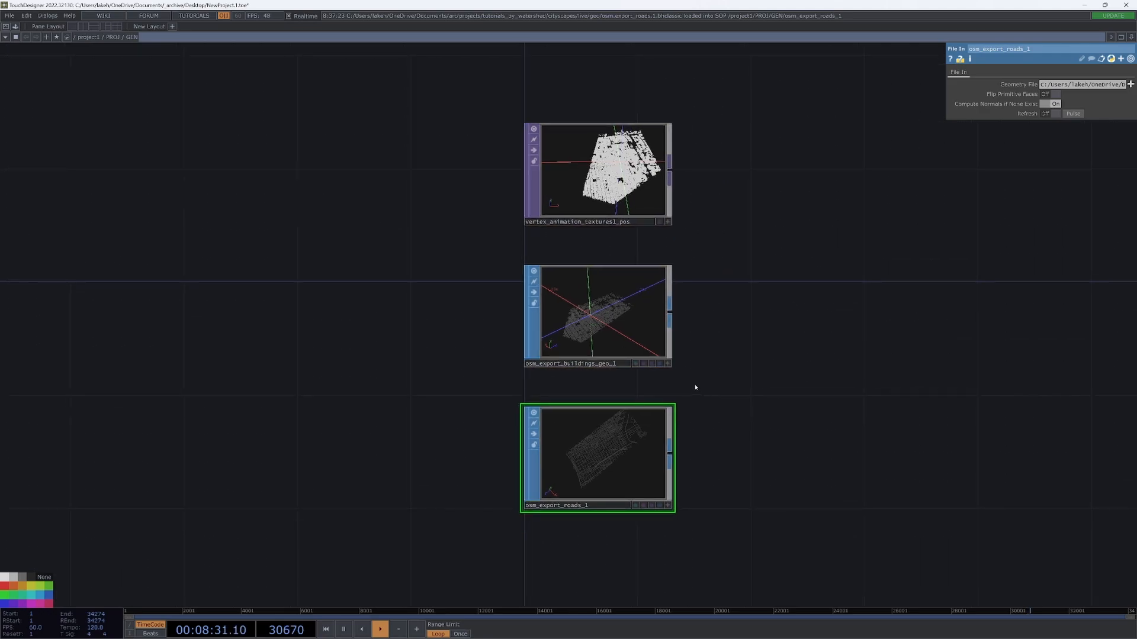
# Step: Make the vertex_animation_textures1_pos viewer active, examine the point cloud from an angle, and make the viewer inactive again
pyautogui.scroll(10, 719, 328)
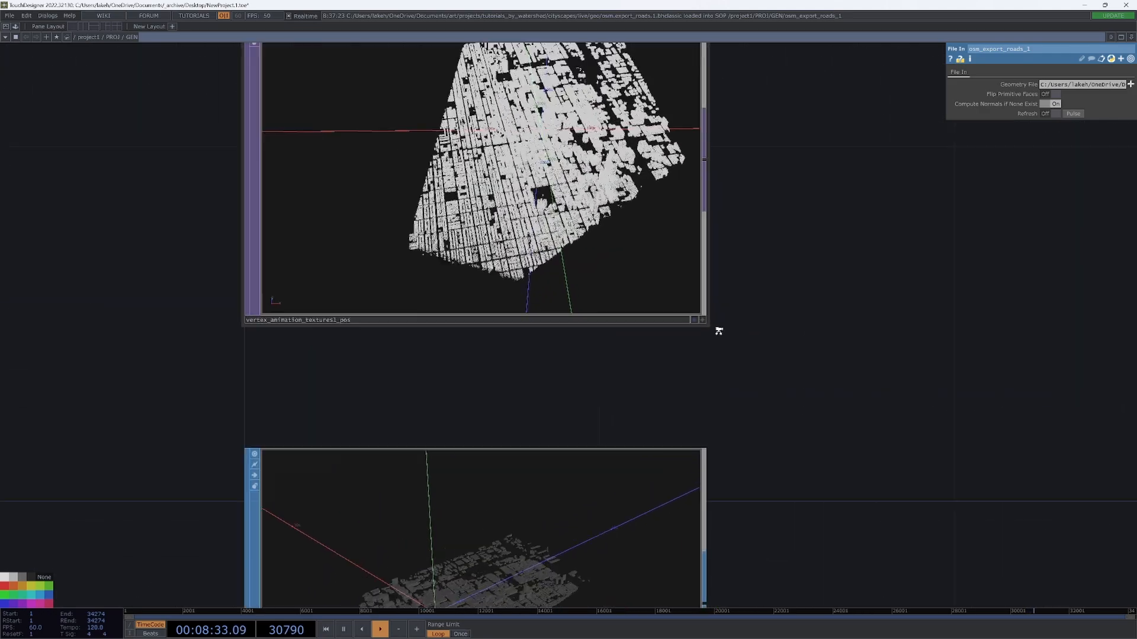
pyautogui.moveTo(737, 277); pyautogui.dragTo(850, 448)
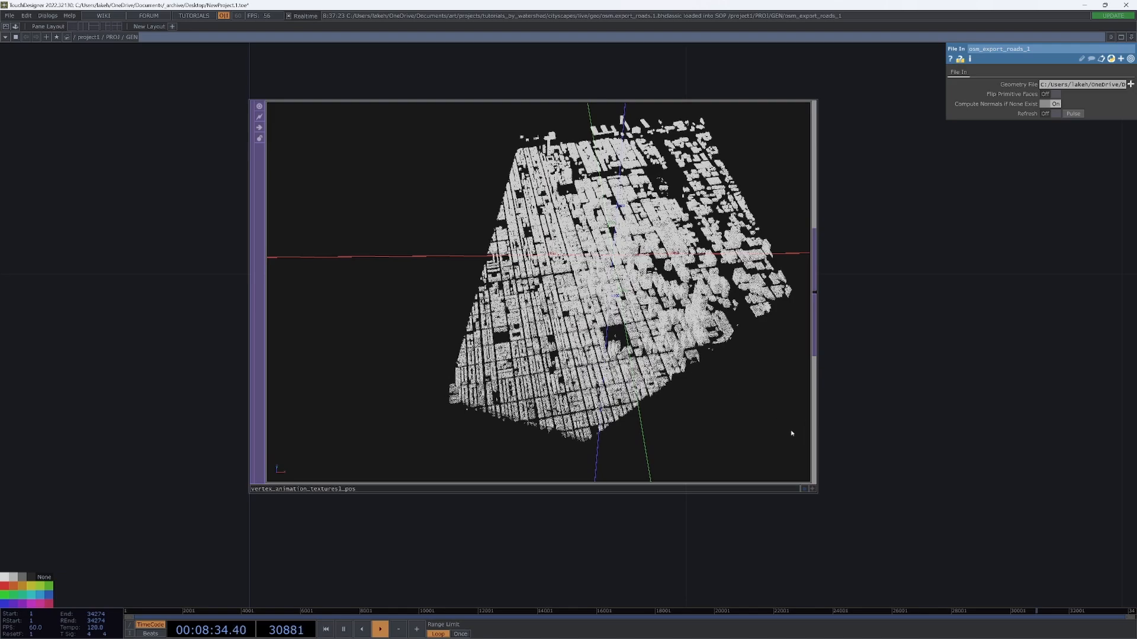
pyautogui.click(811, 489)
pyautogui.moveTo(683, 421); pyautogui.dragTo(552, 349)
pyautogui.moveTo(549, 309); pyautogui.dragTo(610, 393)
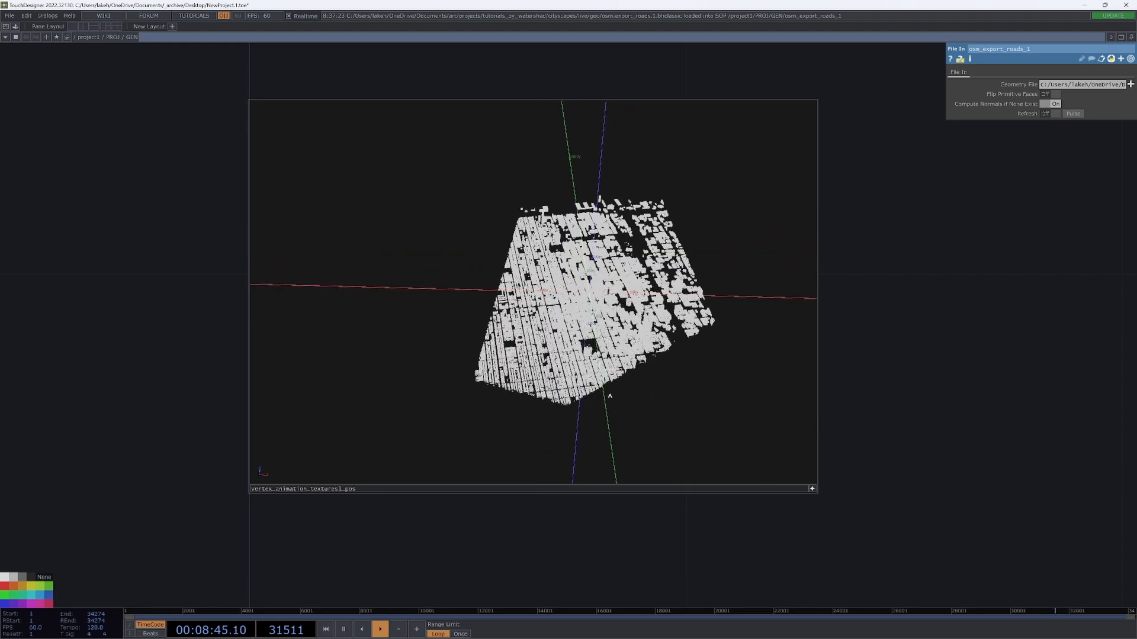
pyautogui.click(812, 489)
pyautogui.moveTo(931, 443); pyautogui.dragTo(880, 378)
pyautogui.scroll(-1, 881, 379)
pyautogui.scroll(-5, 845, 330)
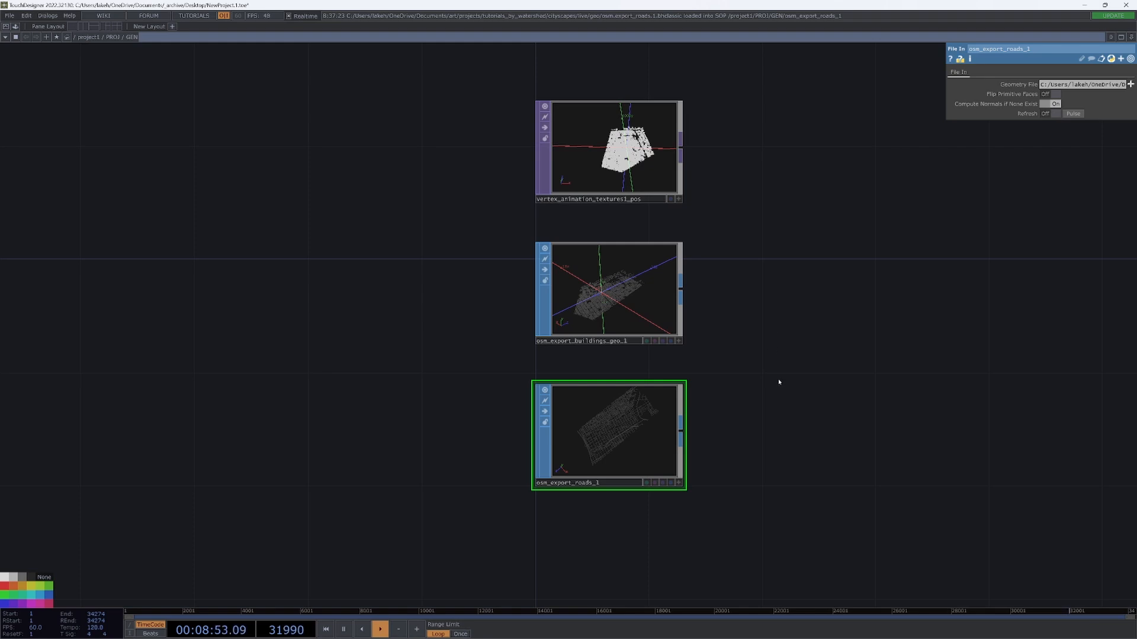
pyautogui.moveTo(739, 377); pyautogui.dragTo(643, 382)
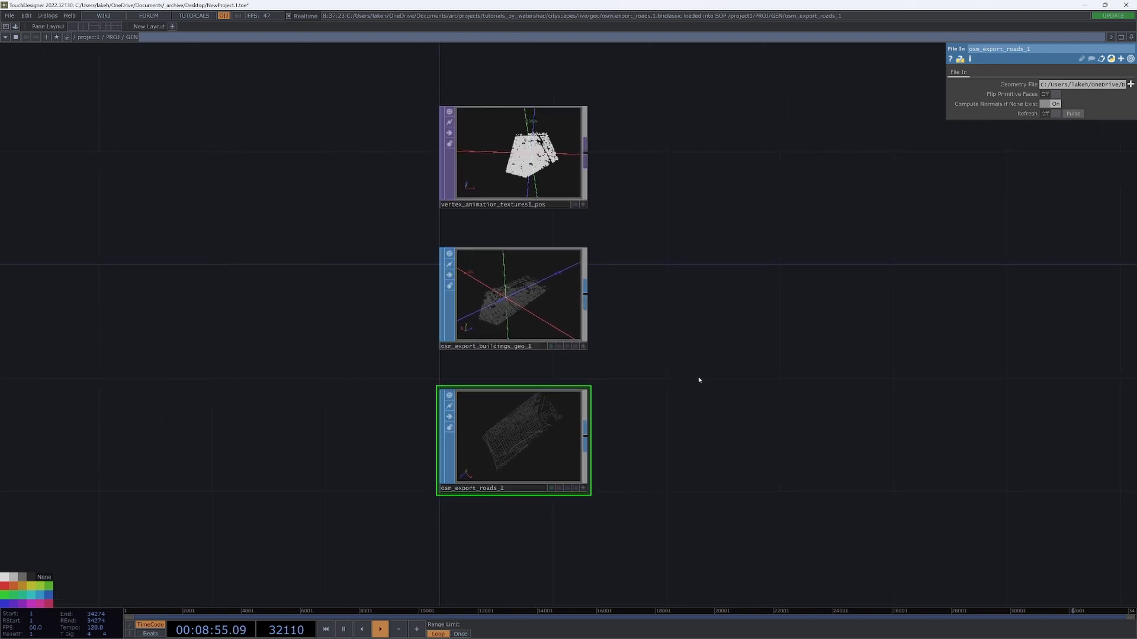